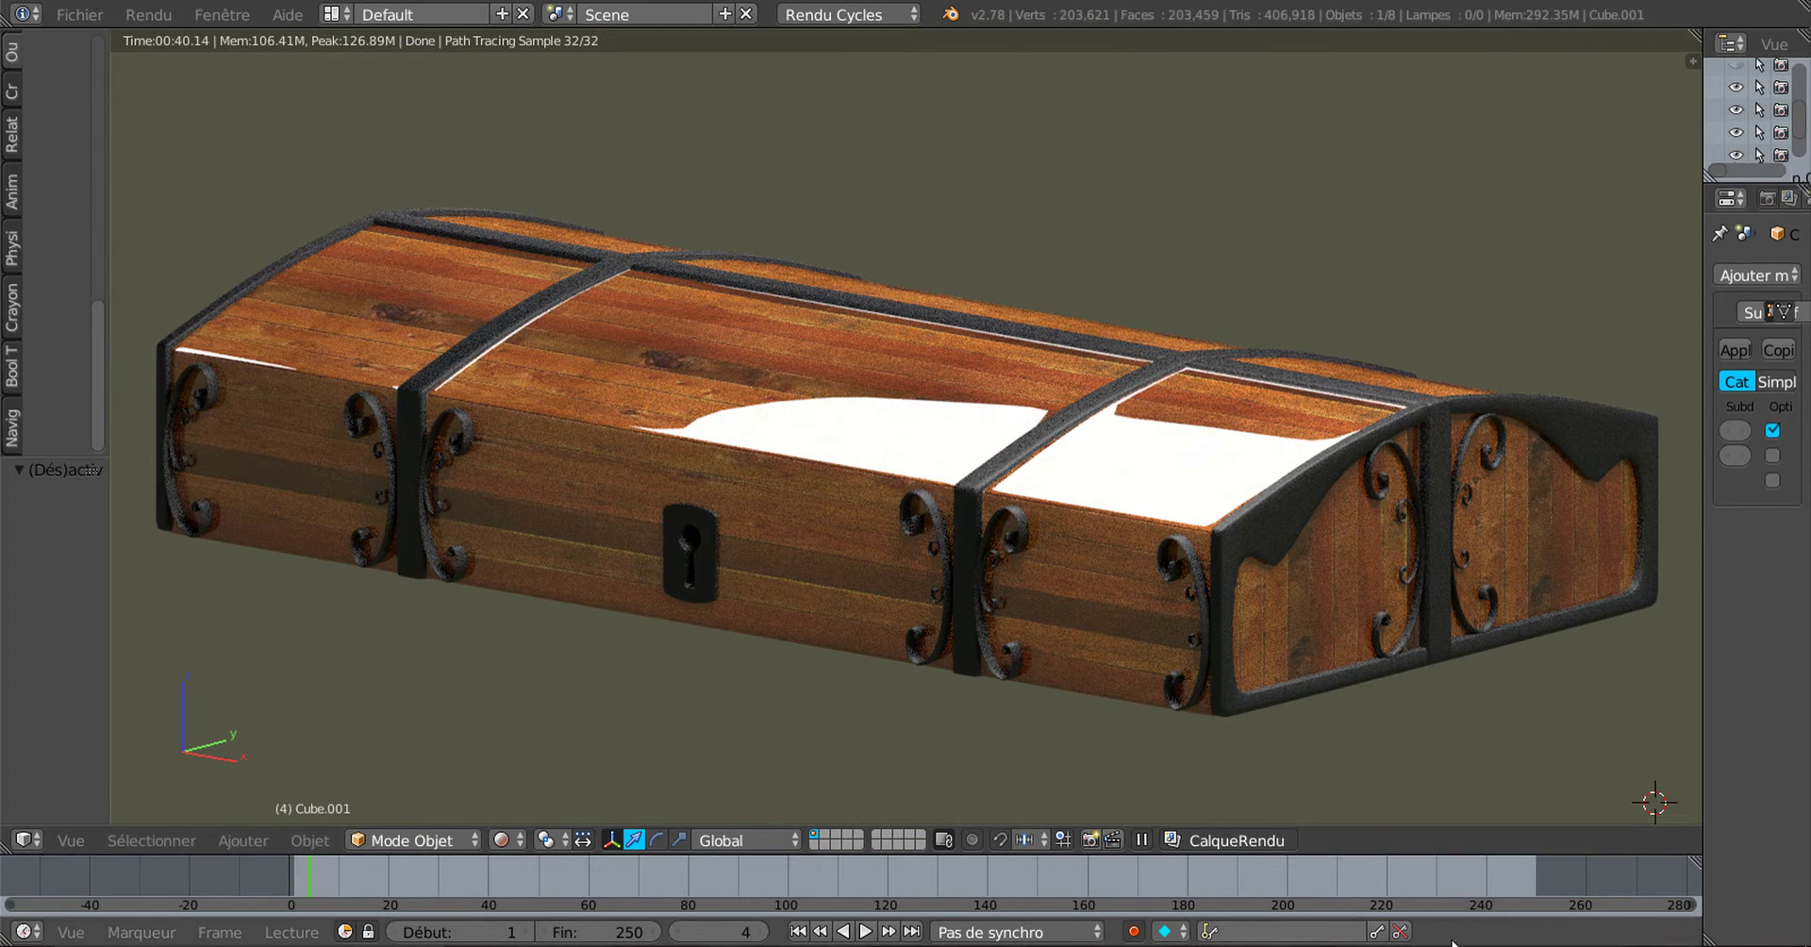
Step: Switch to the other Blender window and look over the wrought-iron ornament library
mouse_move(1470, 944)
left_click(1575, 881)
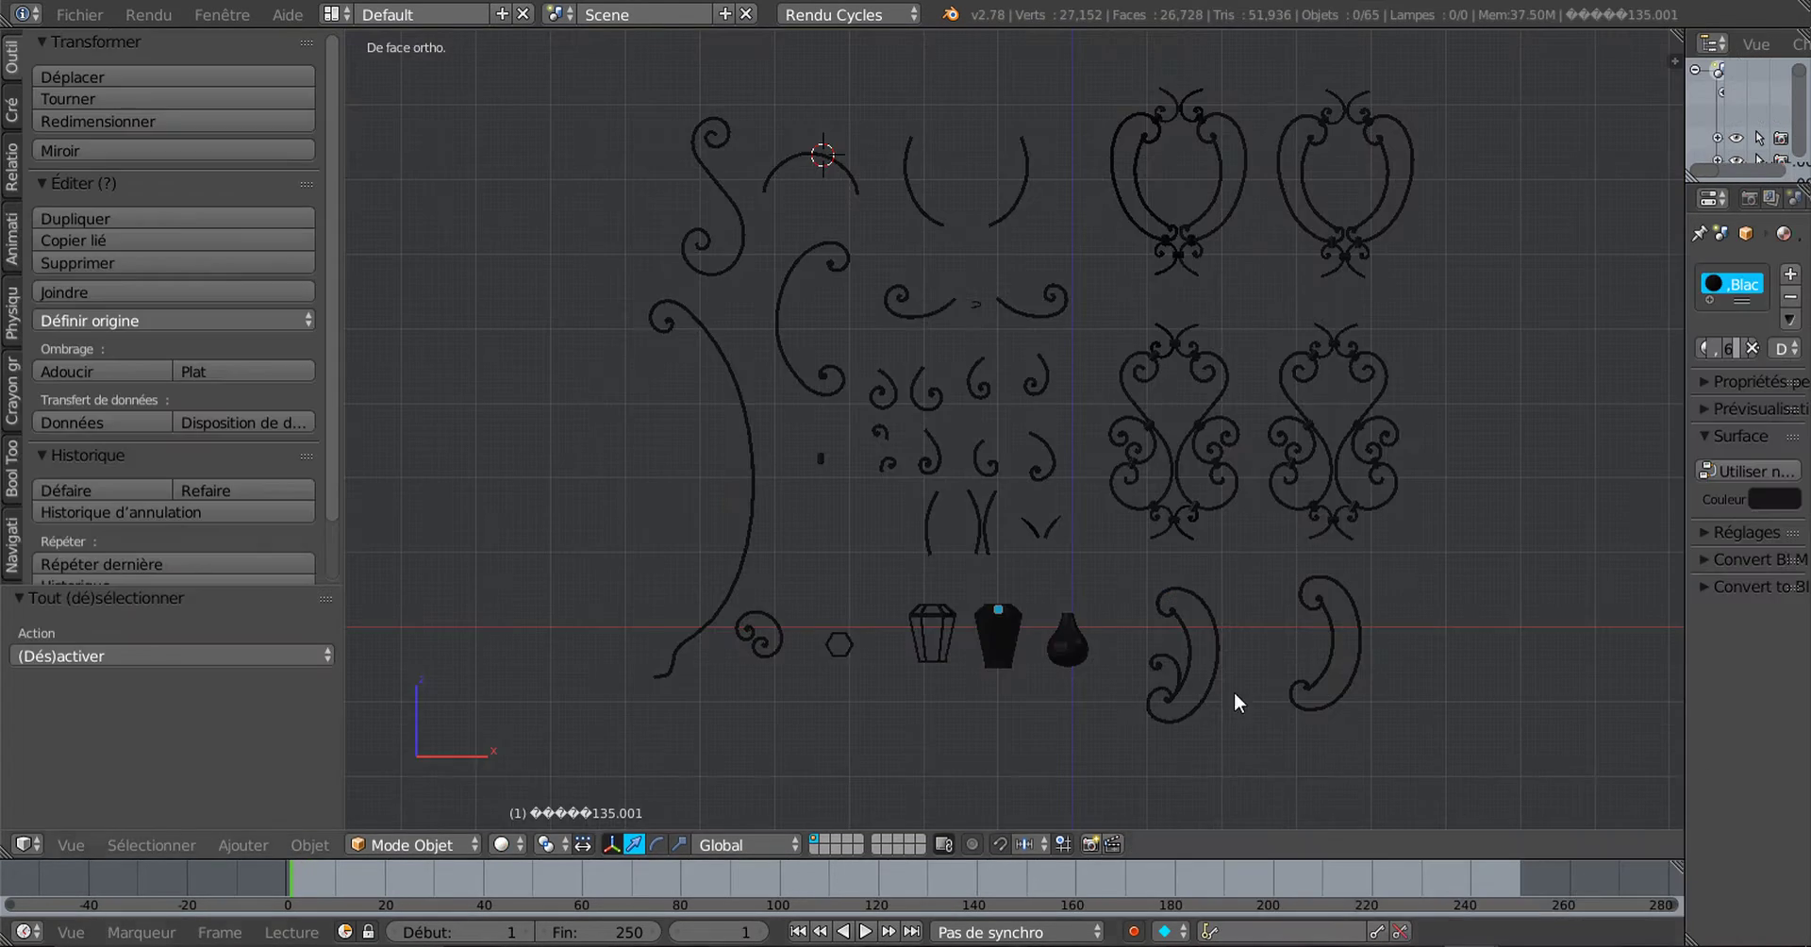
scroll(1117, 641, "up", 2)
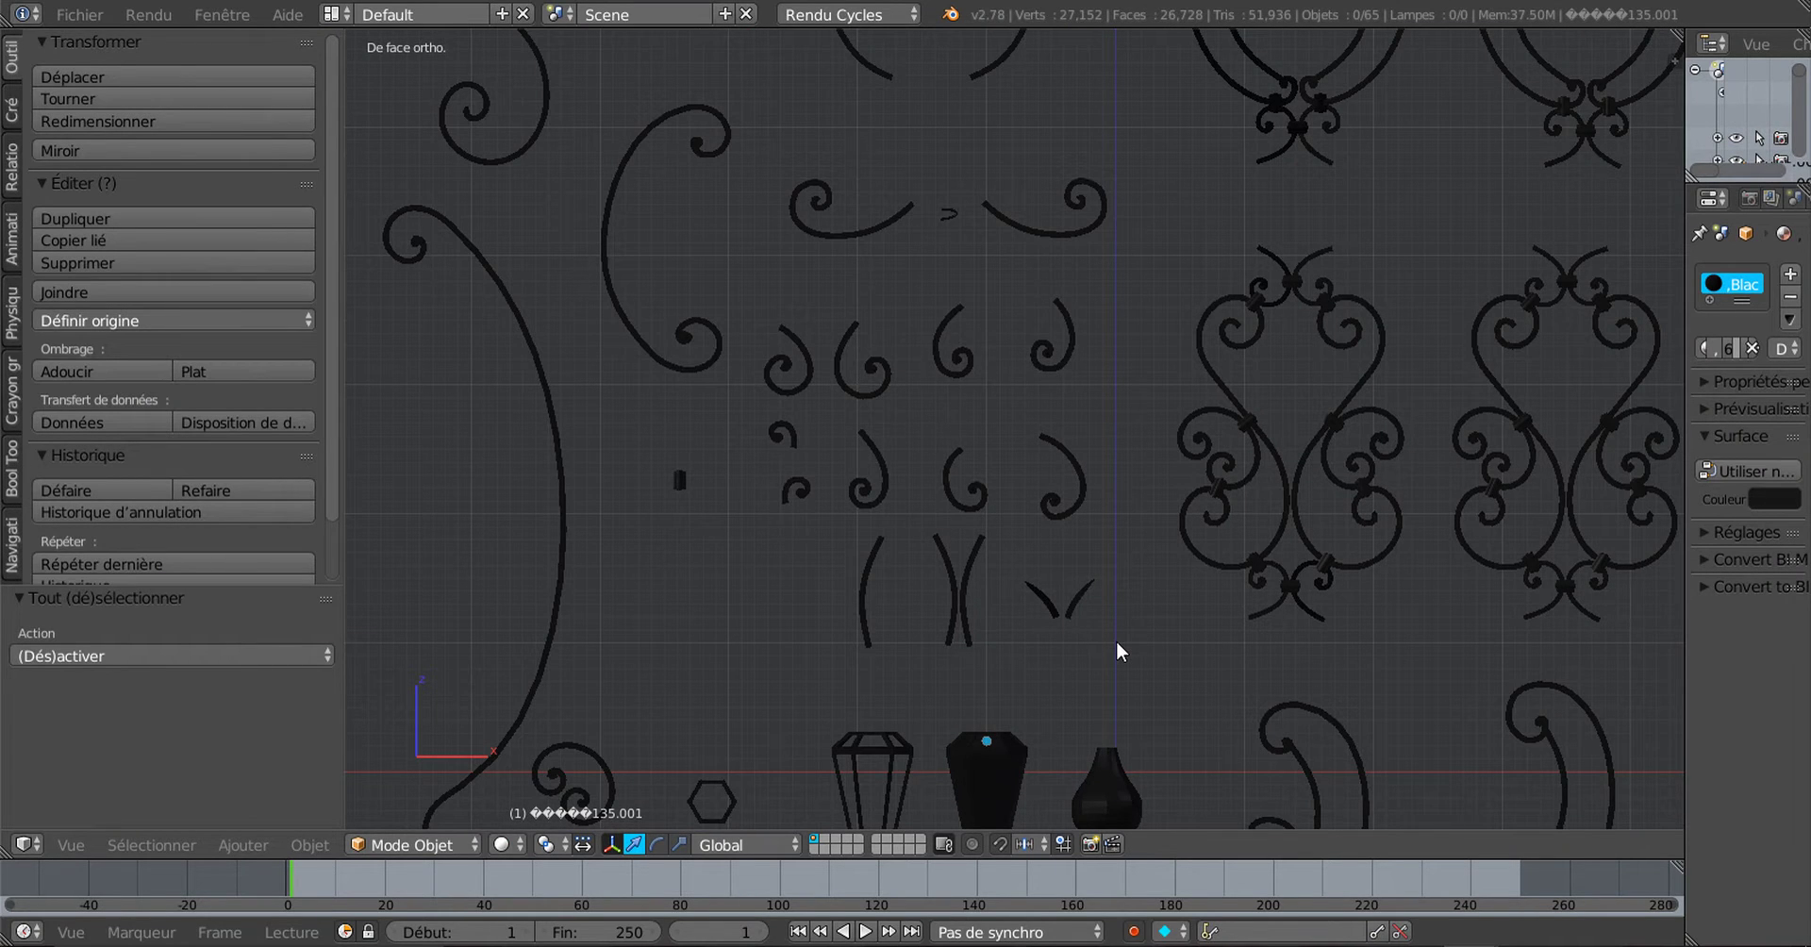
scroll(1332, 570, "down", 1)
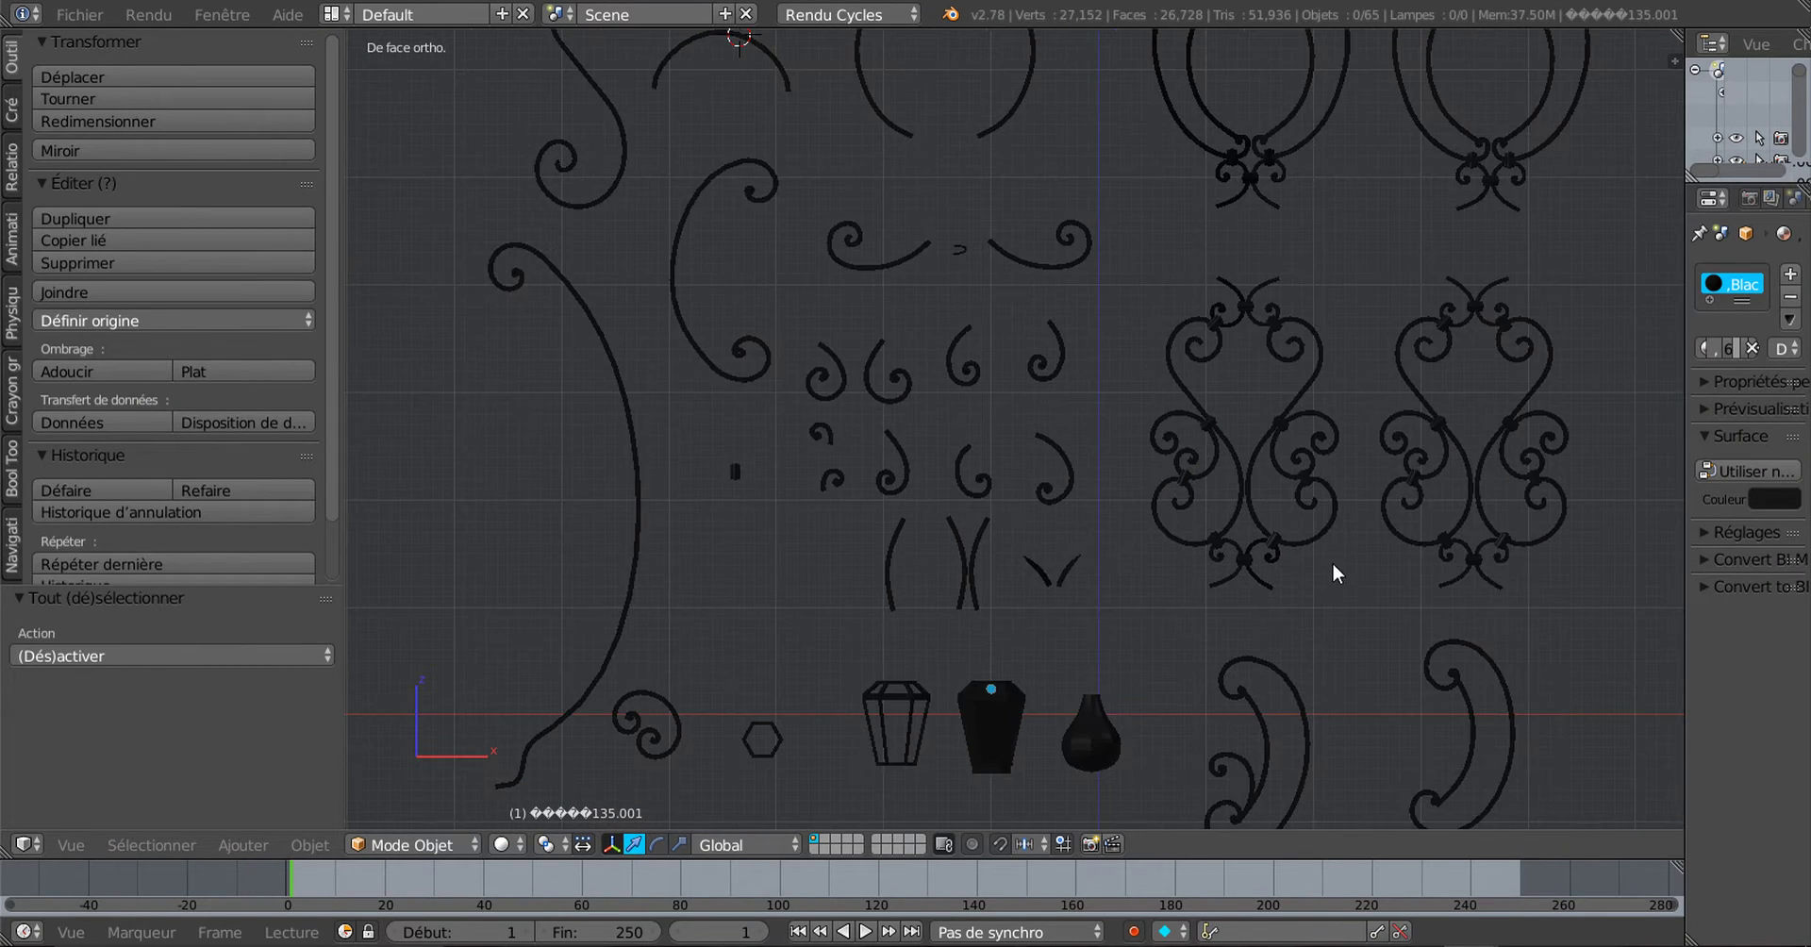
scroll(1334, 563, "down", 2)
middle_click_drag(1222, 563, 1143, 586, "shift")
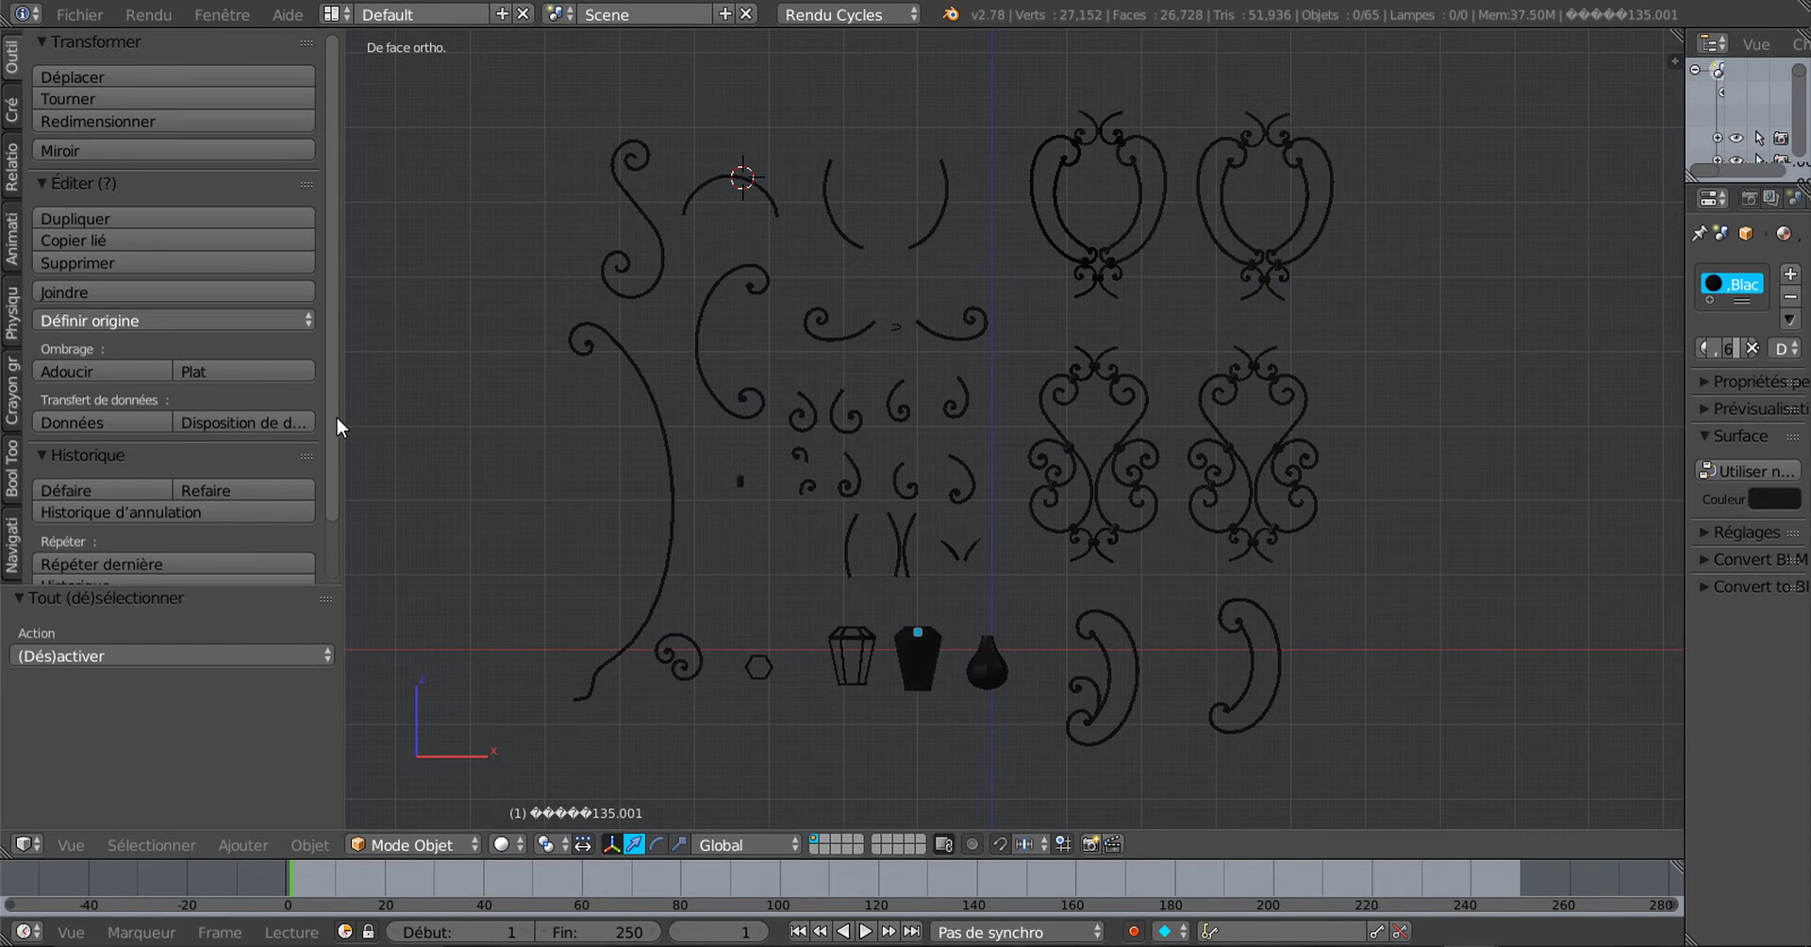
Step: Narrow the tool shelf to enlarge the 3D view around the ornament library
left_click_drag(337, 428, 230, 426)
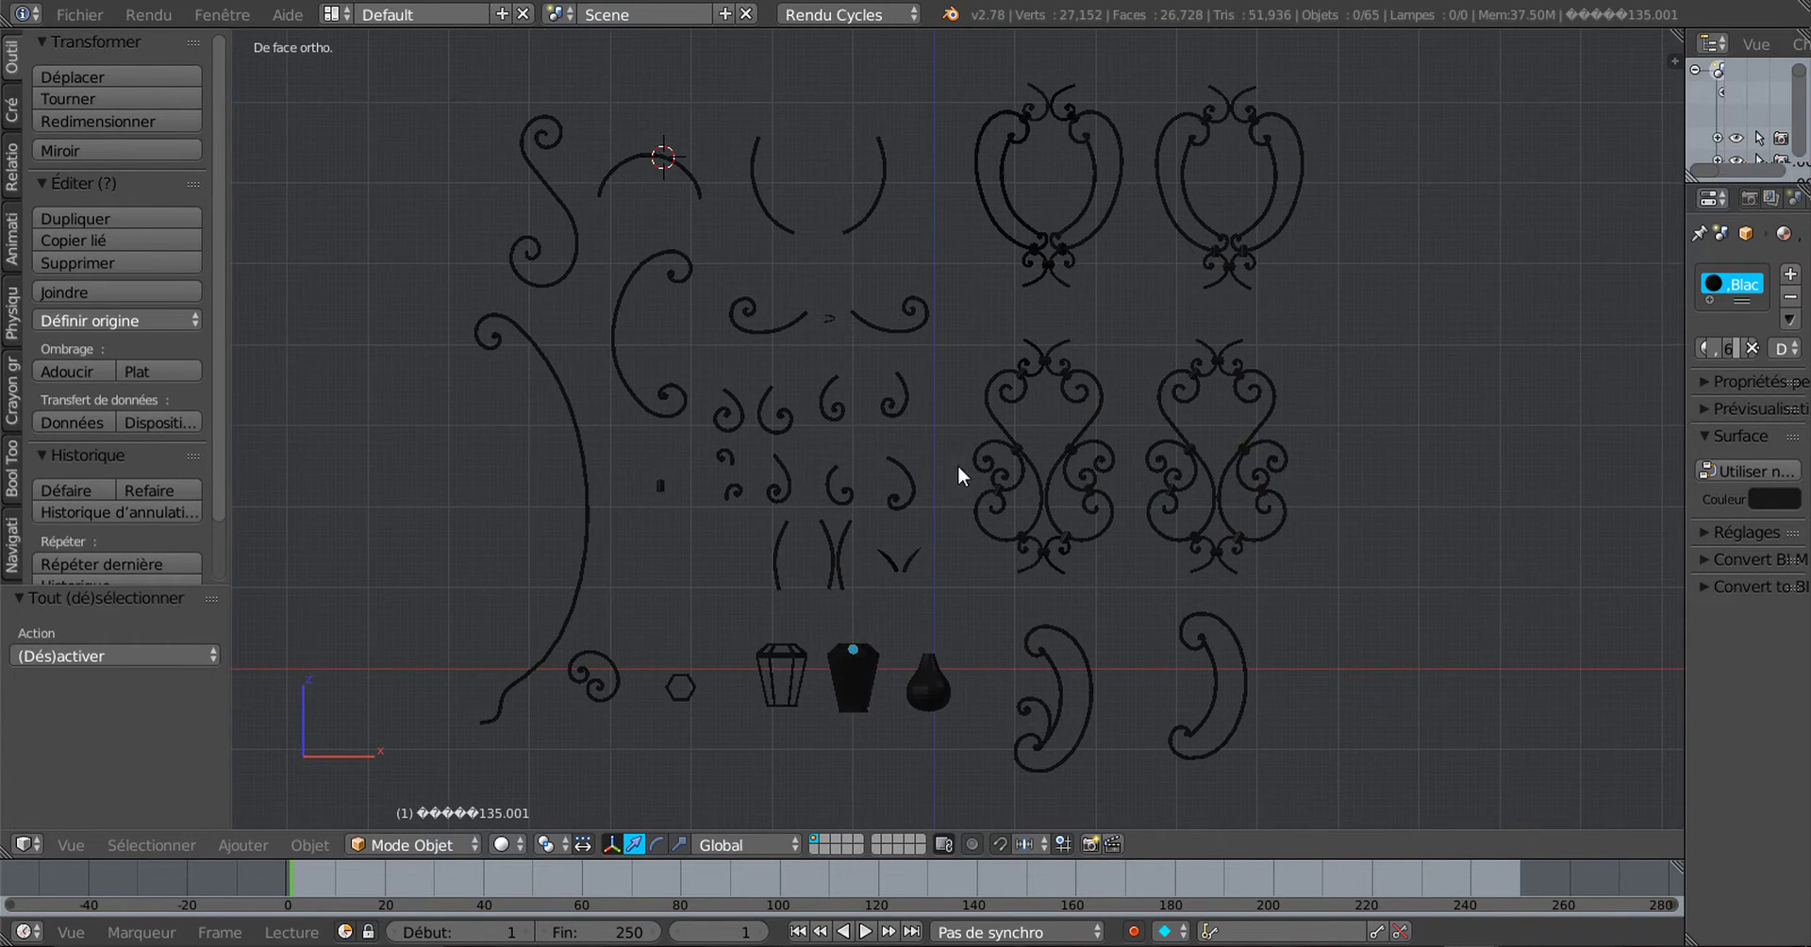
scroll(1135, 489, "up", 2)
scroll(1136, 489, "down", 1)
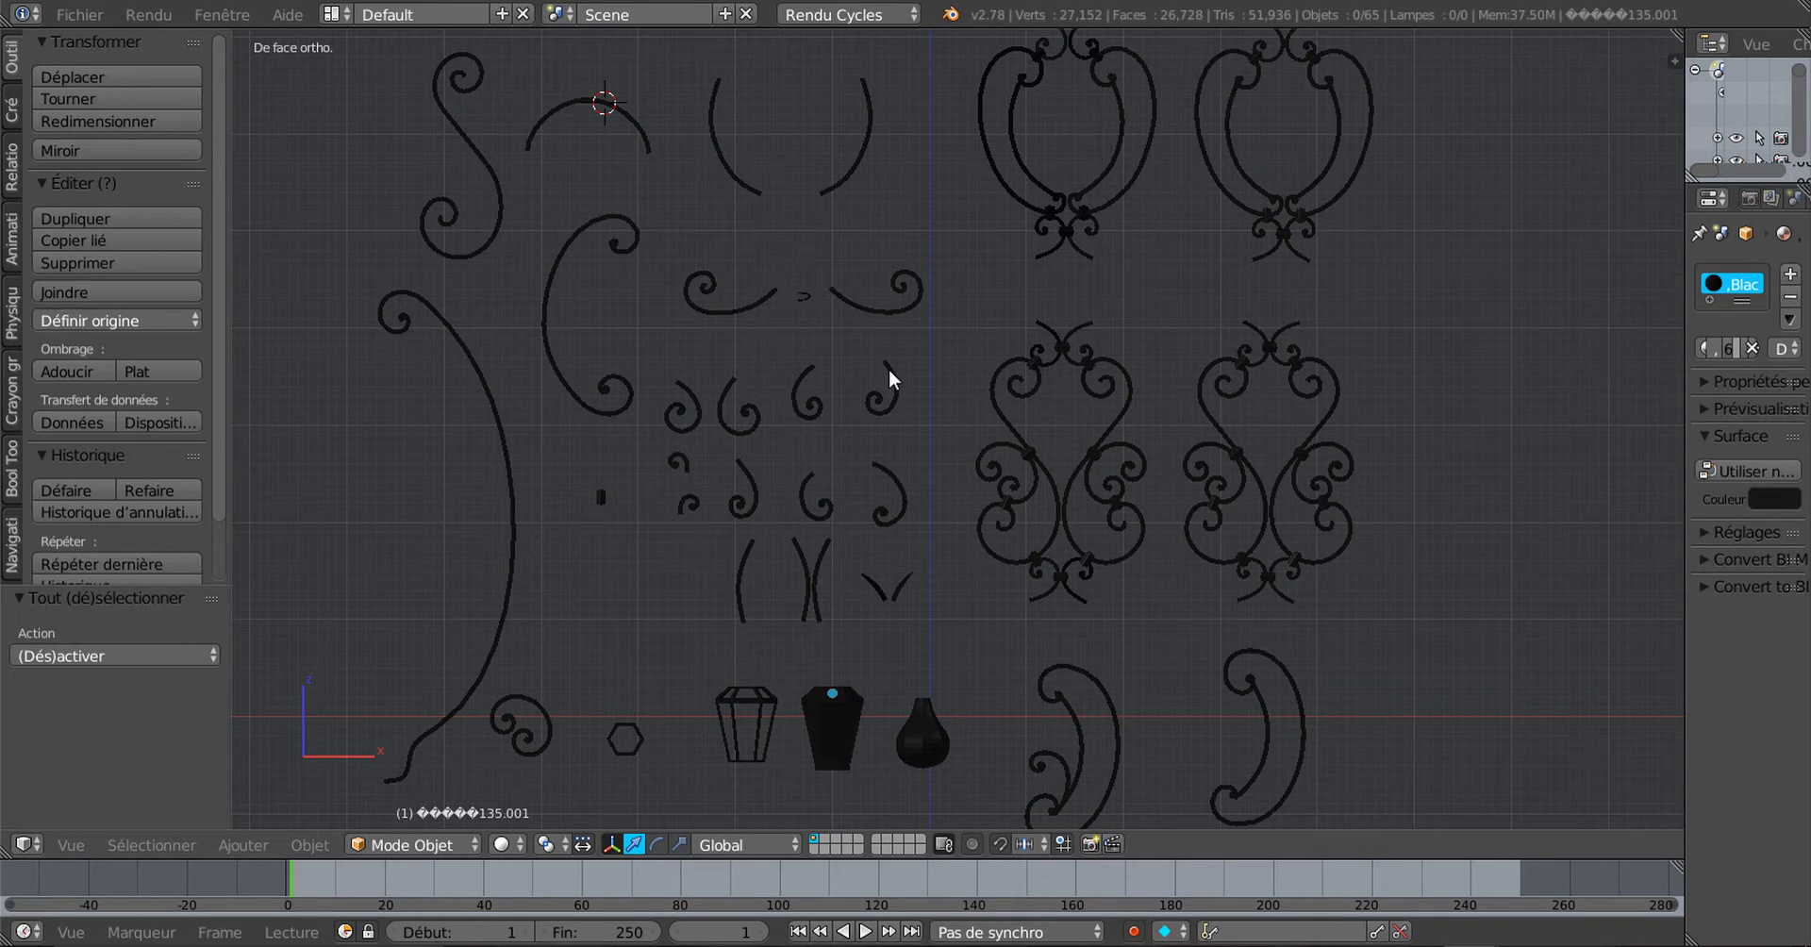
scroll(849, 340, "down", 1)
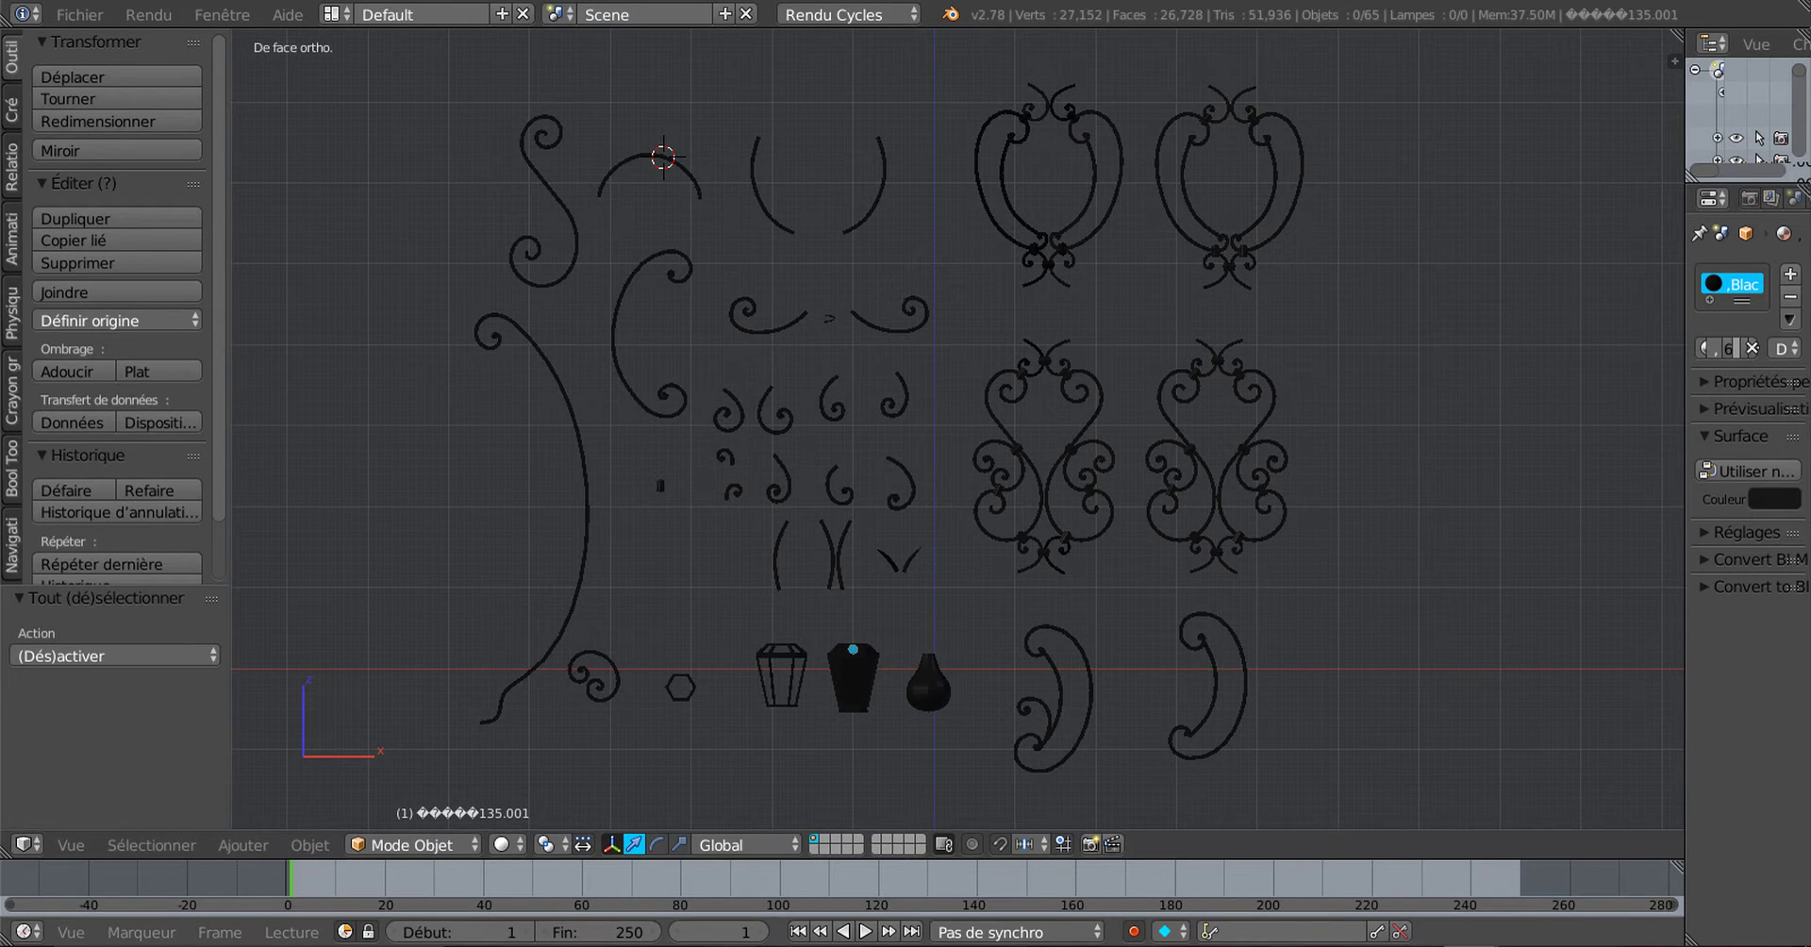
Step: Review the iron scrolls on the rendered chest in its own Blender window and return to the ornament library
mouse_move(1470, 946)
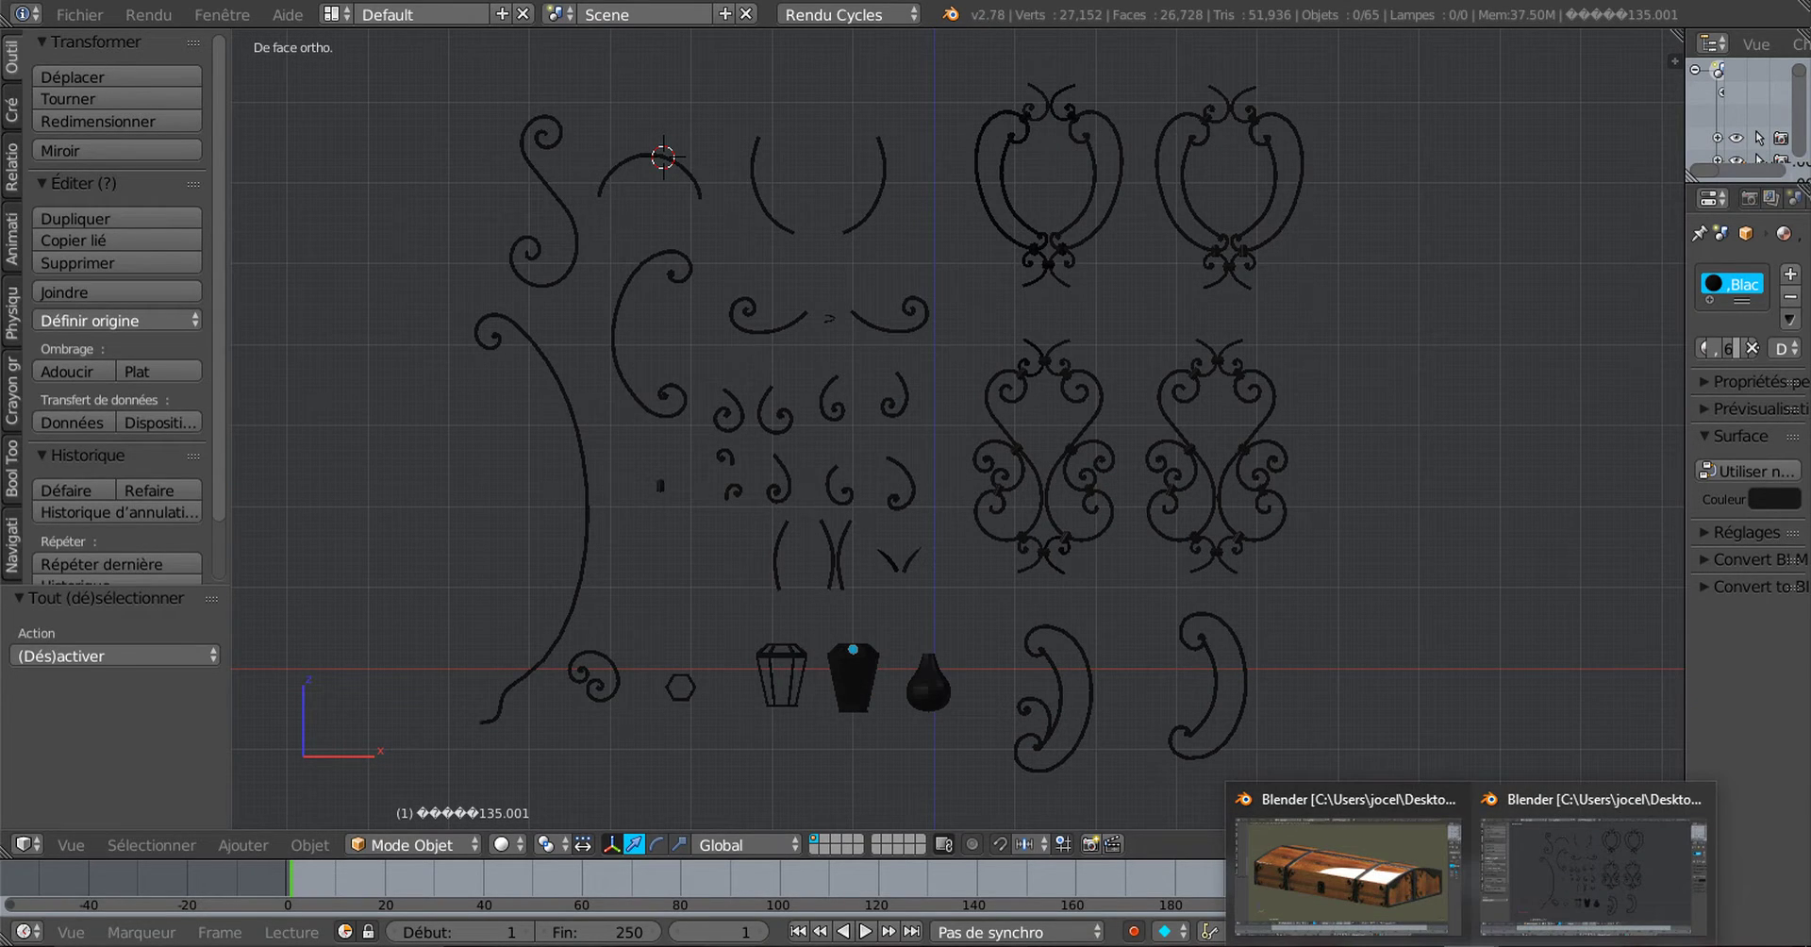
left_click(1421, 890)
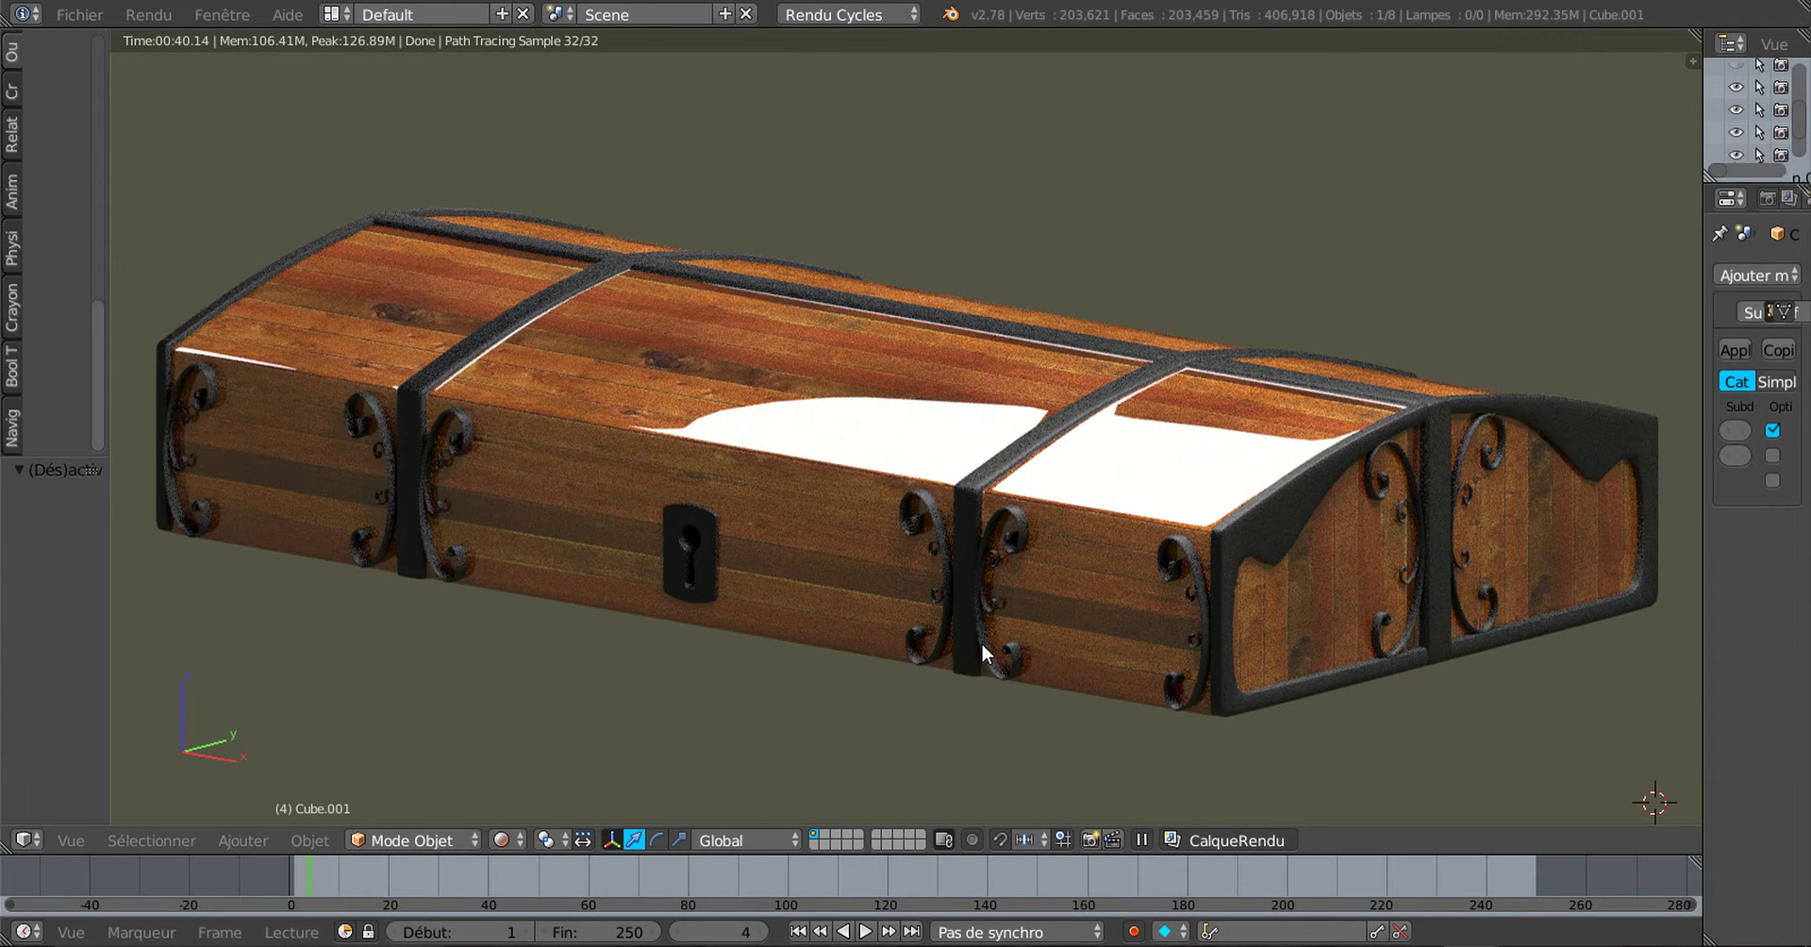
mouse_move(1471, 946)
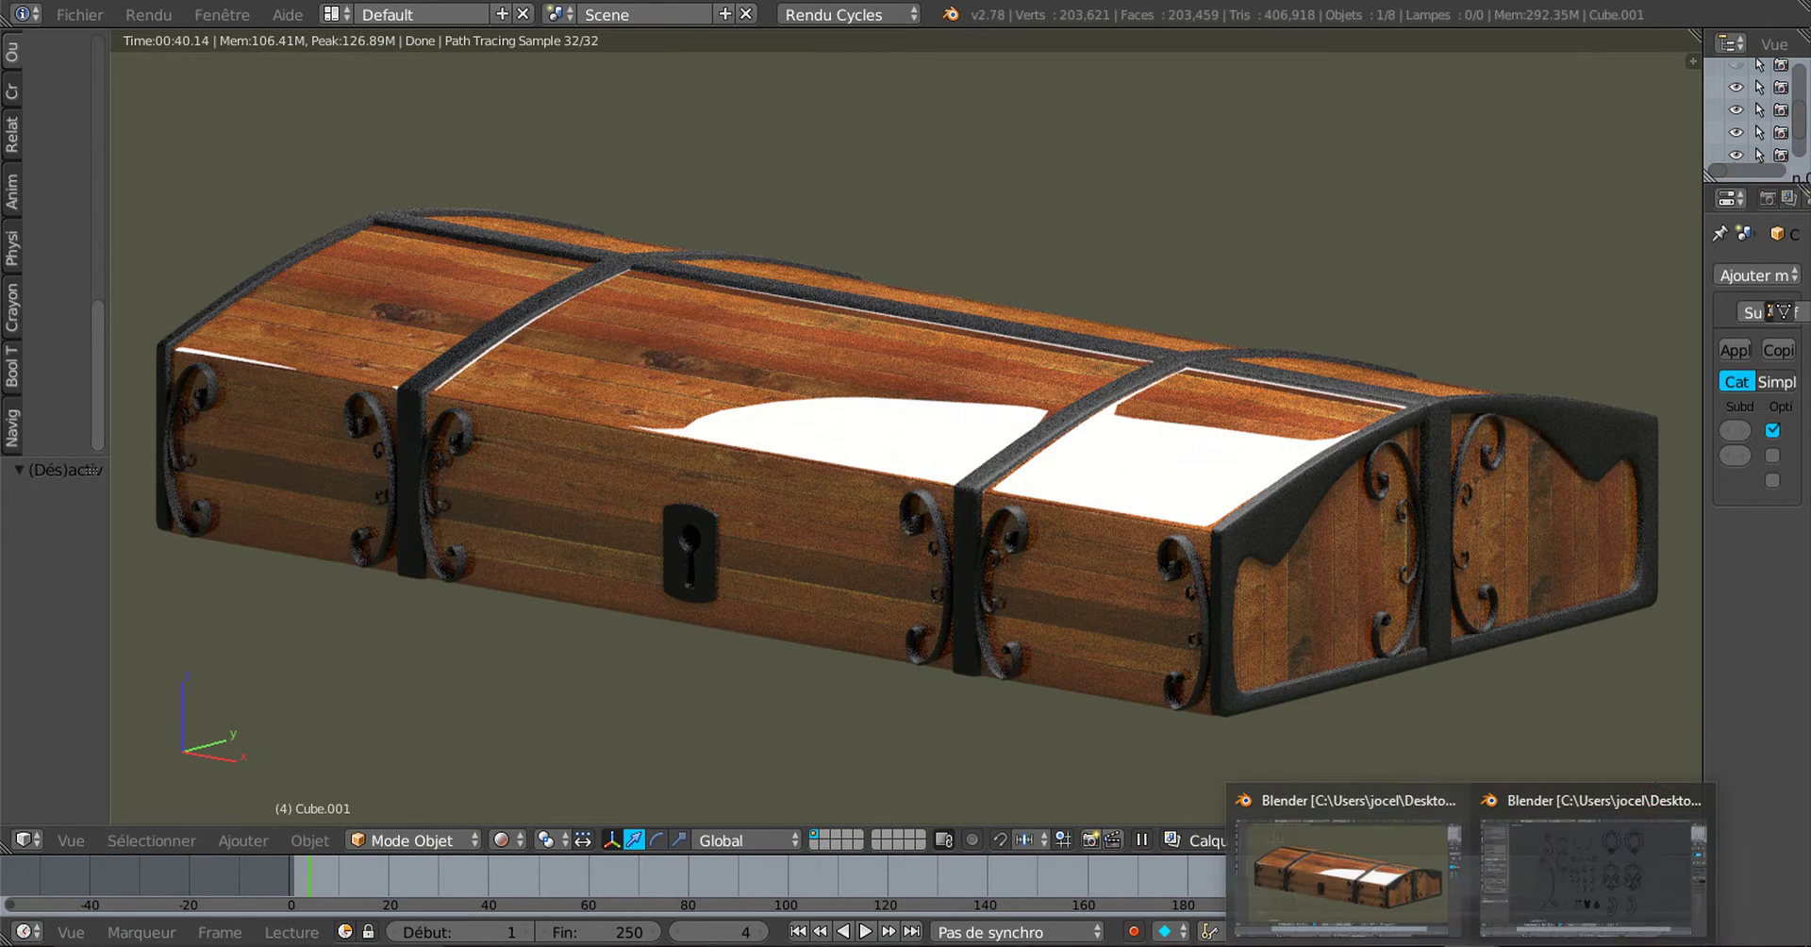
left_click(1547, 864)
Step: Examine the scrolls and the collars joining them in the lower heart-shaped ornament
scroll(1179, 613, "up", 4)
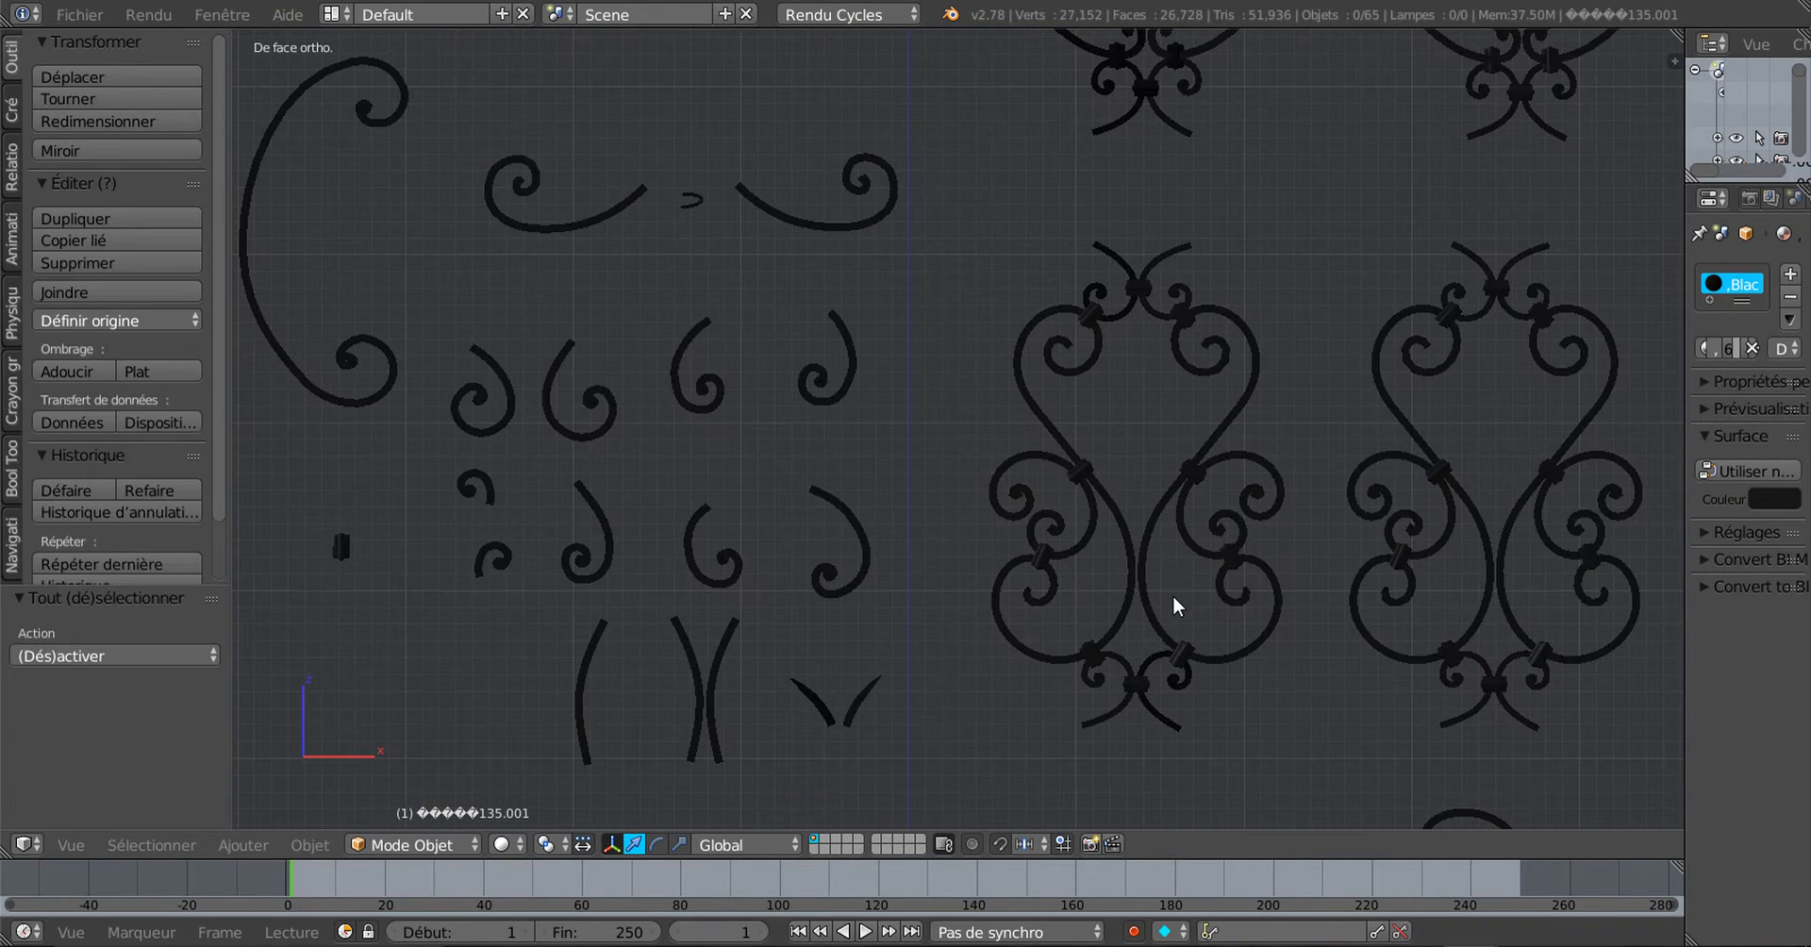
scroll(1326, 444, "down", 1)
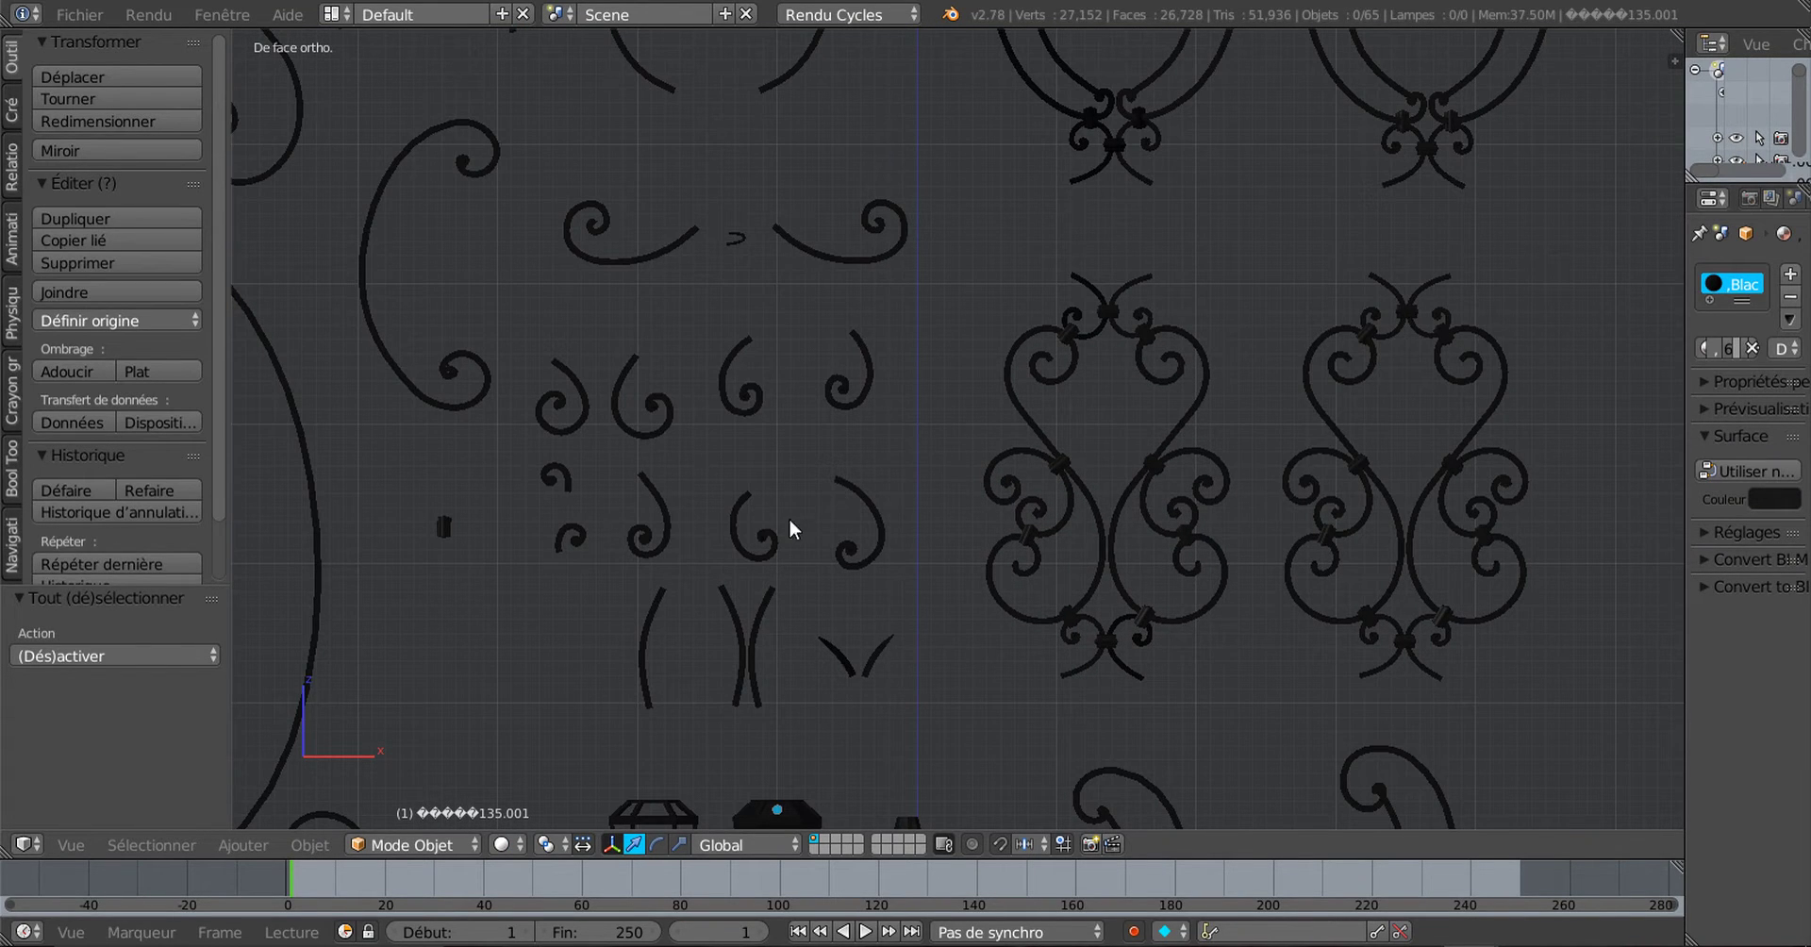
scroll(1223, 477, "up", 3)
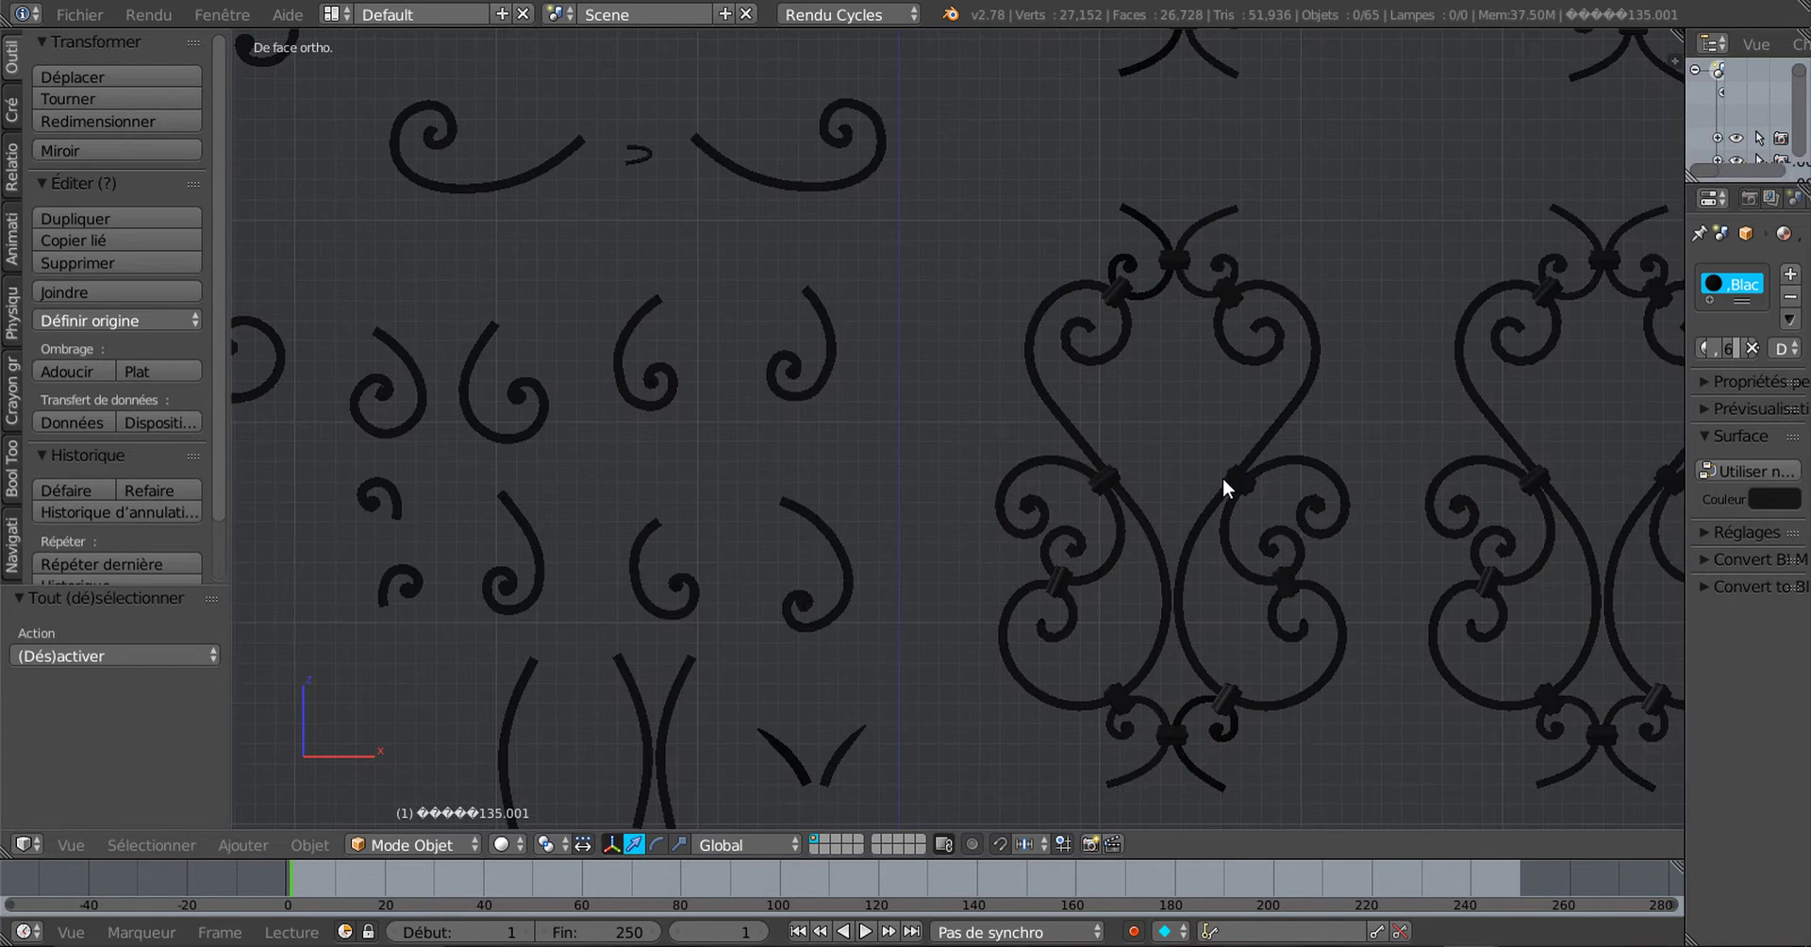
scroll(1176, 247, "up", 1)
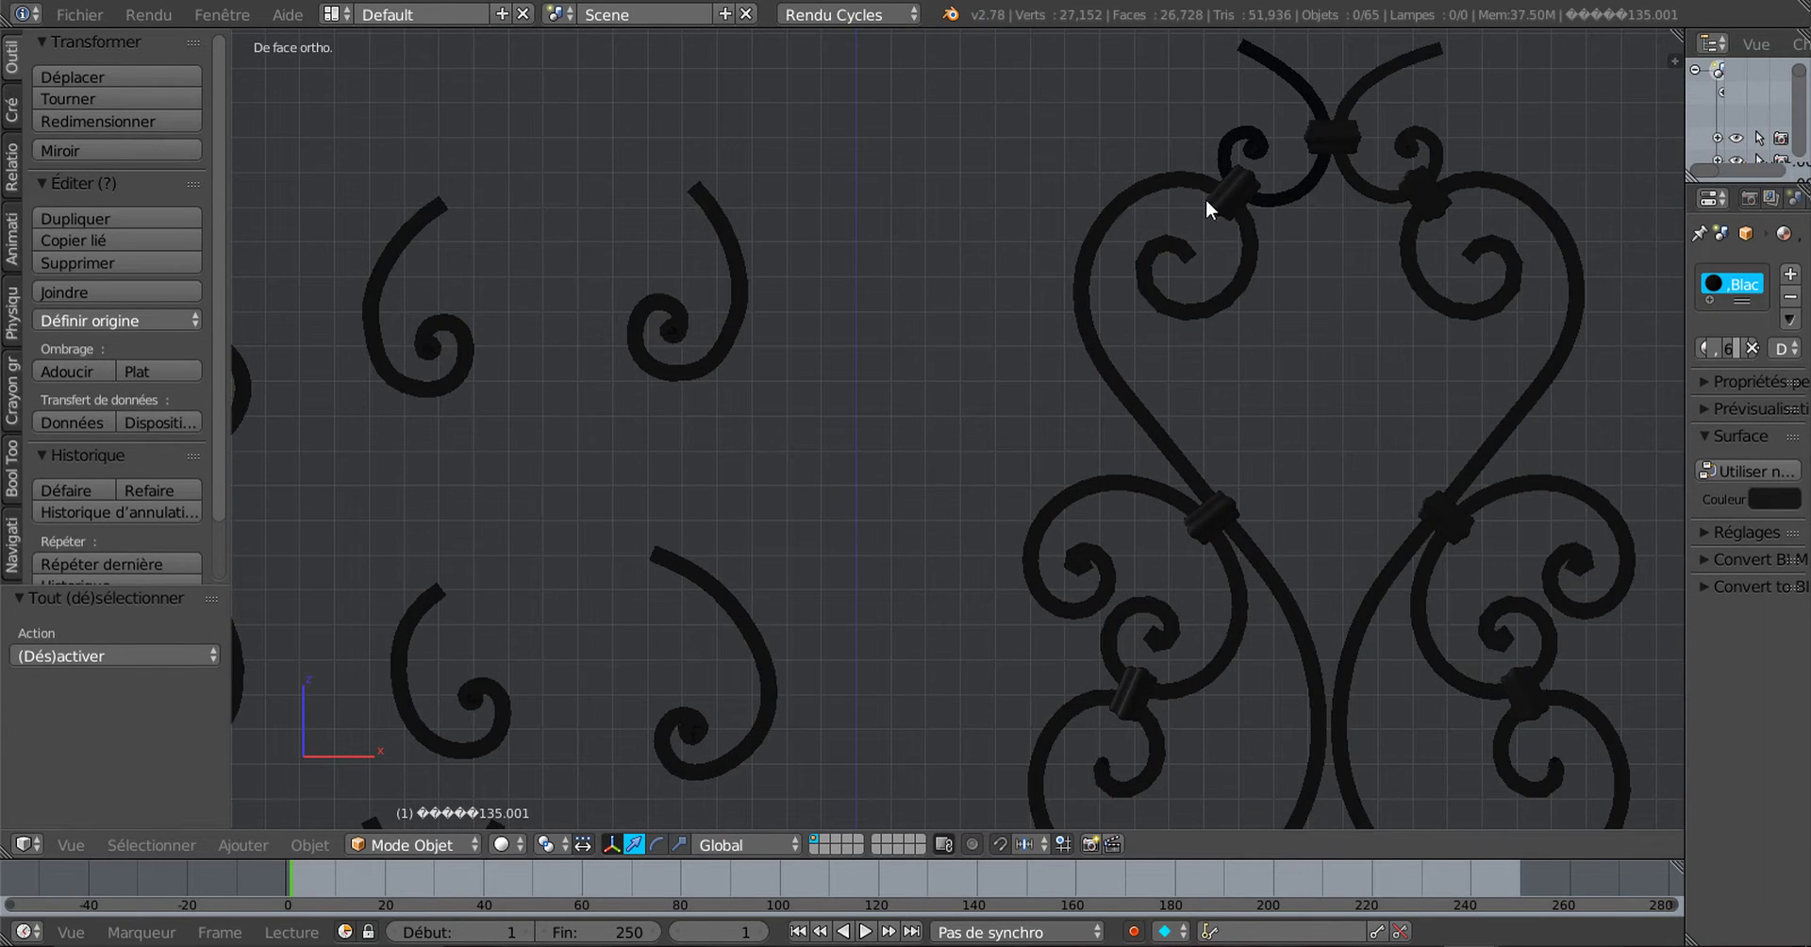
scroll(1094, 388, "down", 8)
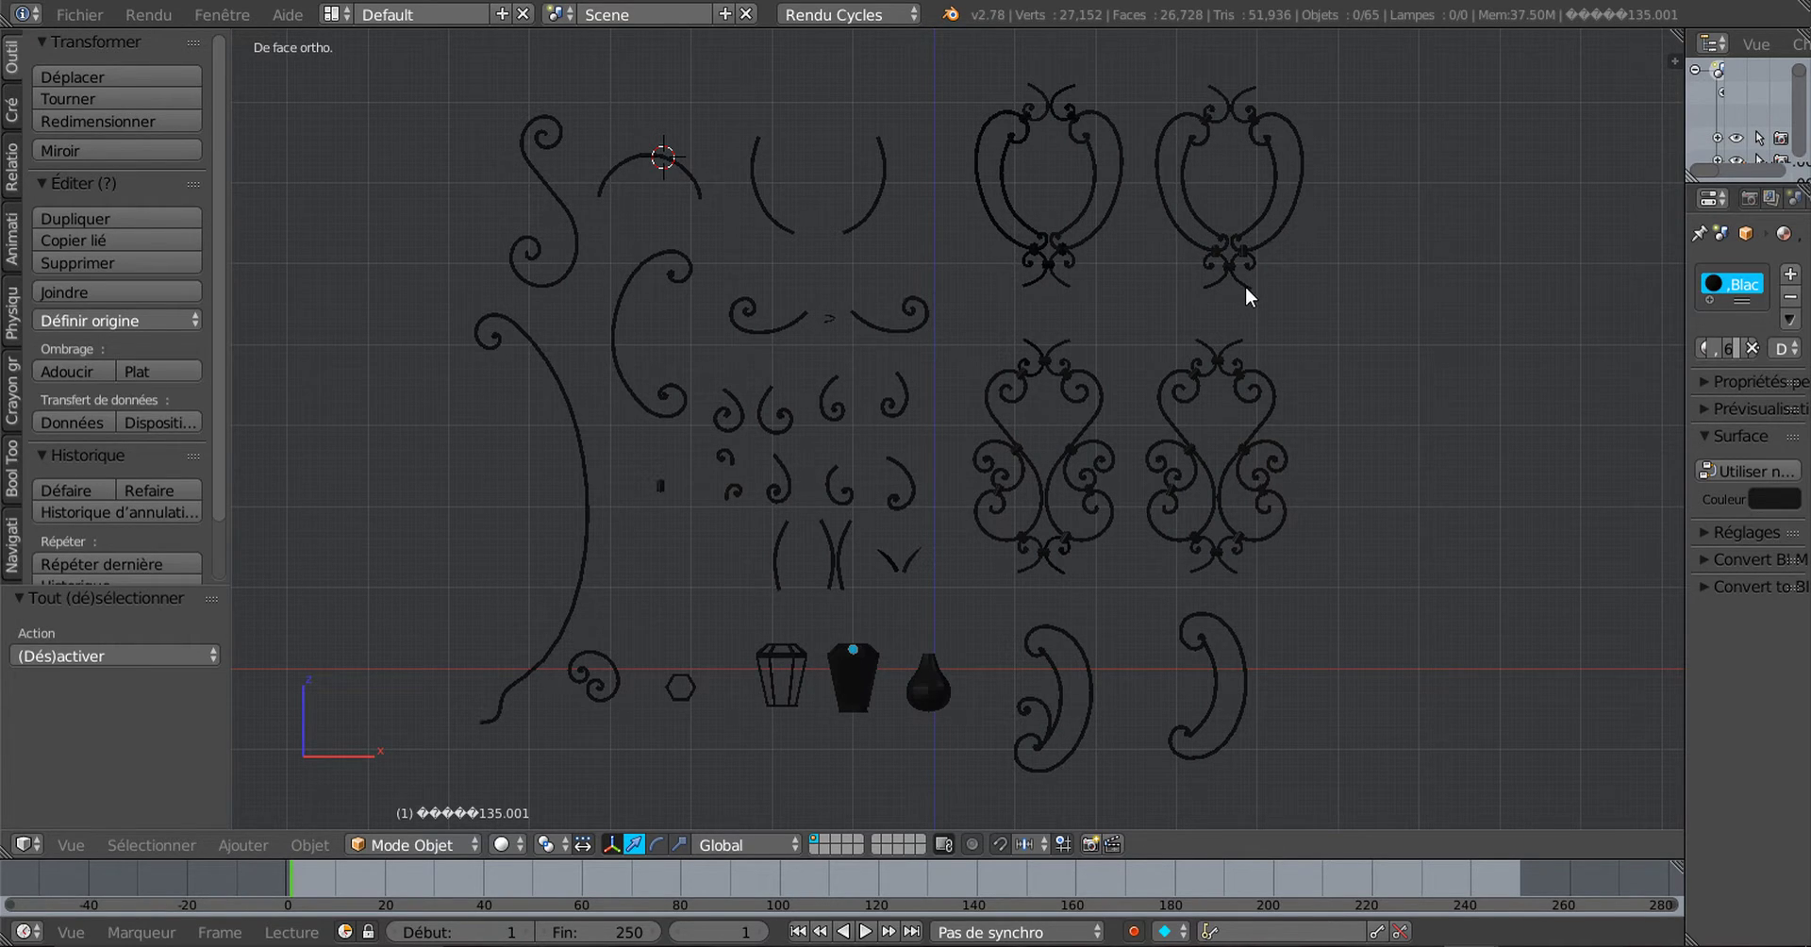
Step: Select the joined oval ornament "assemblage 2" and show the 3D view properties with its object name
middle_click_drag(1324, 304, 1198, 404, "shift")
scroll(1170, 396, "up", 2)
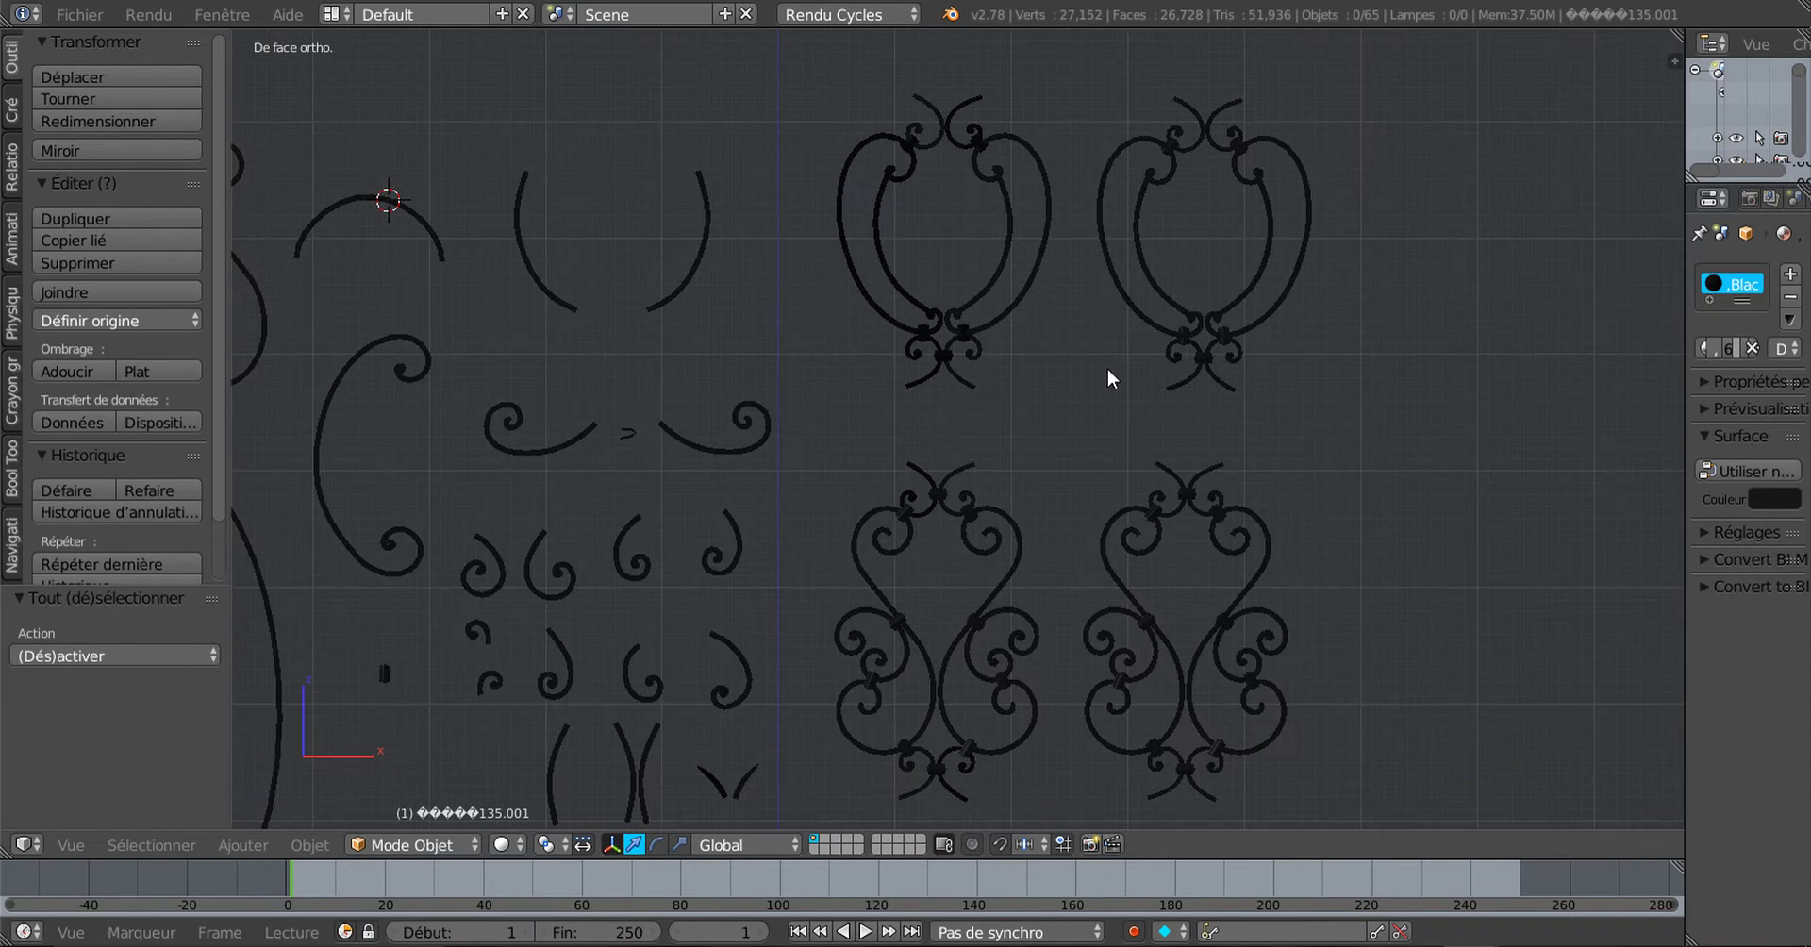
right_click(1127, 300)
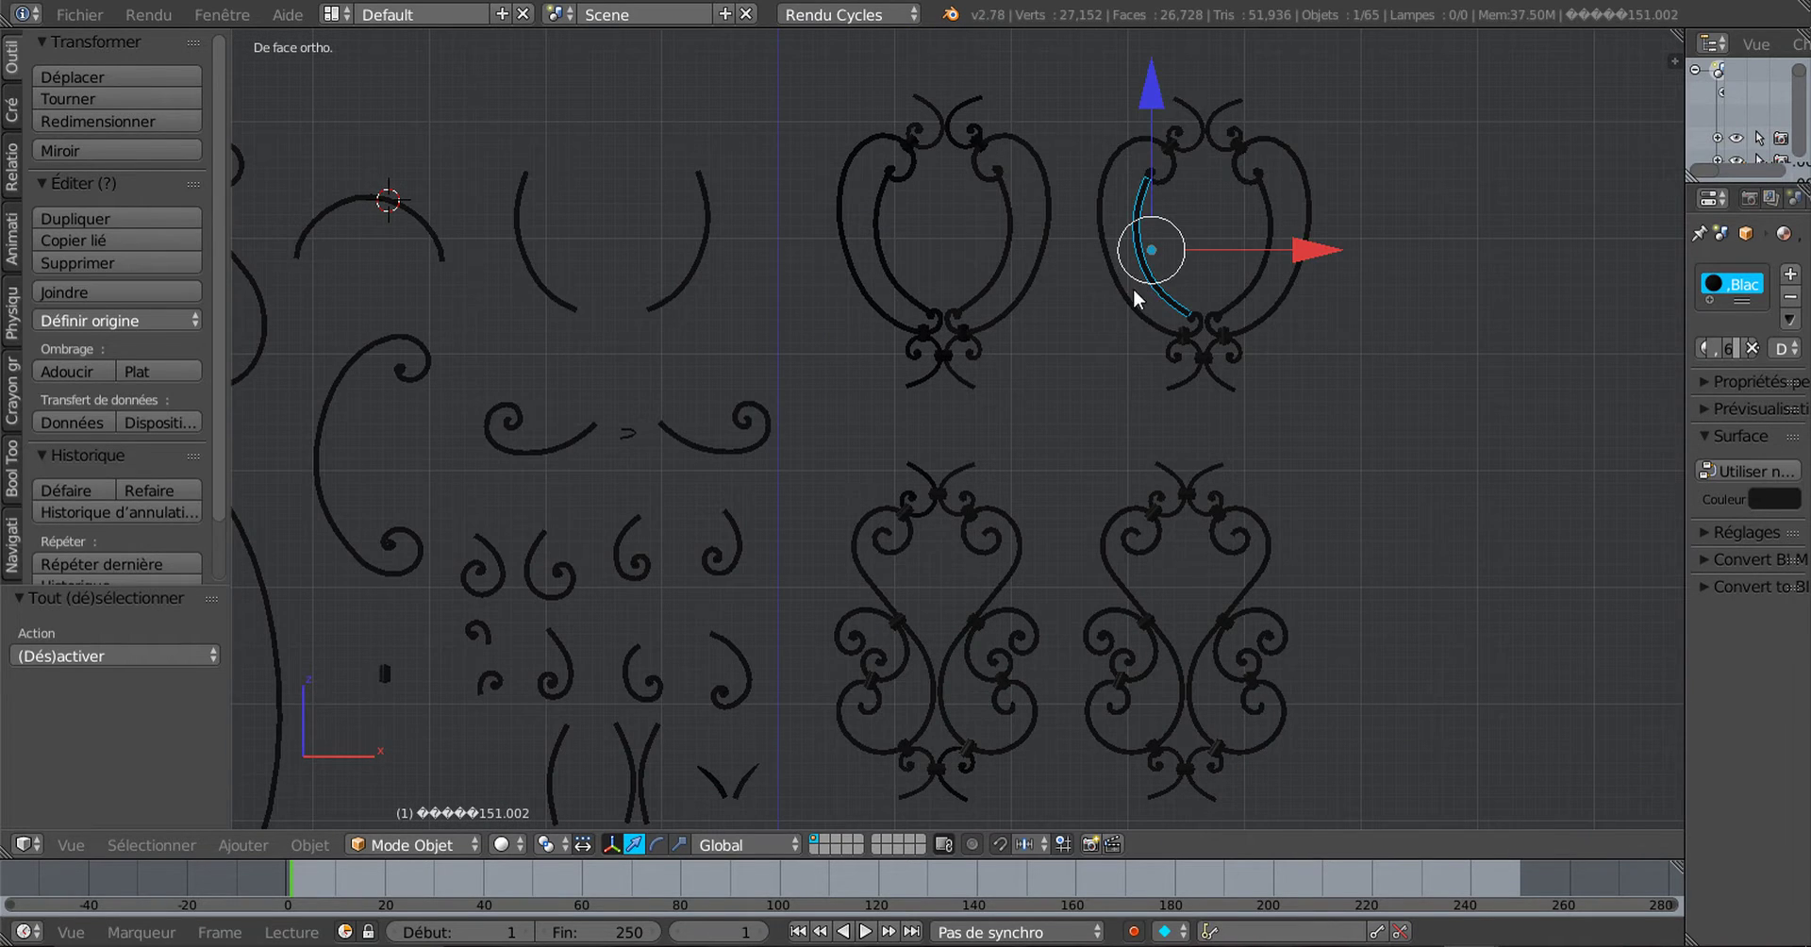
right_click(970, 171)
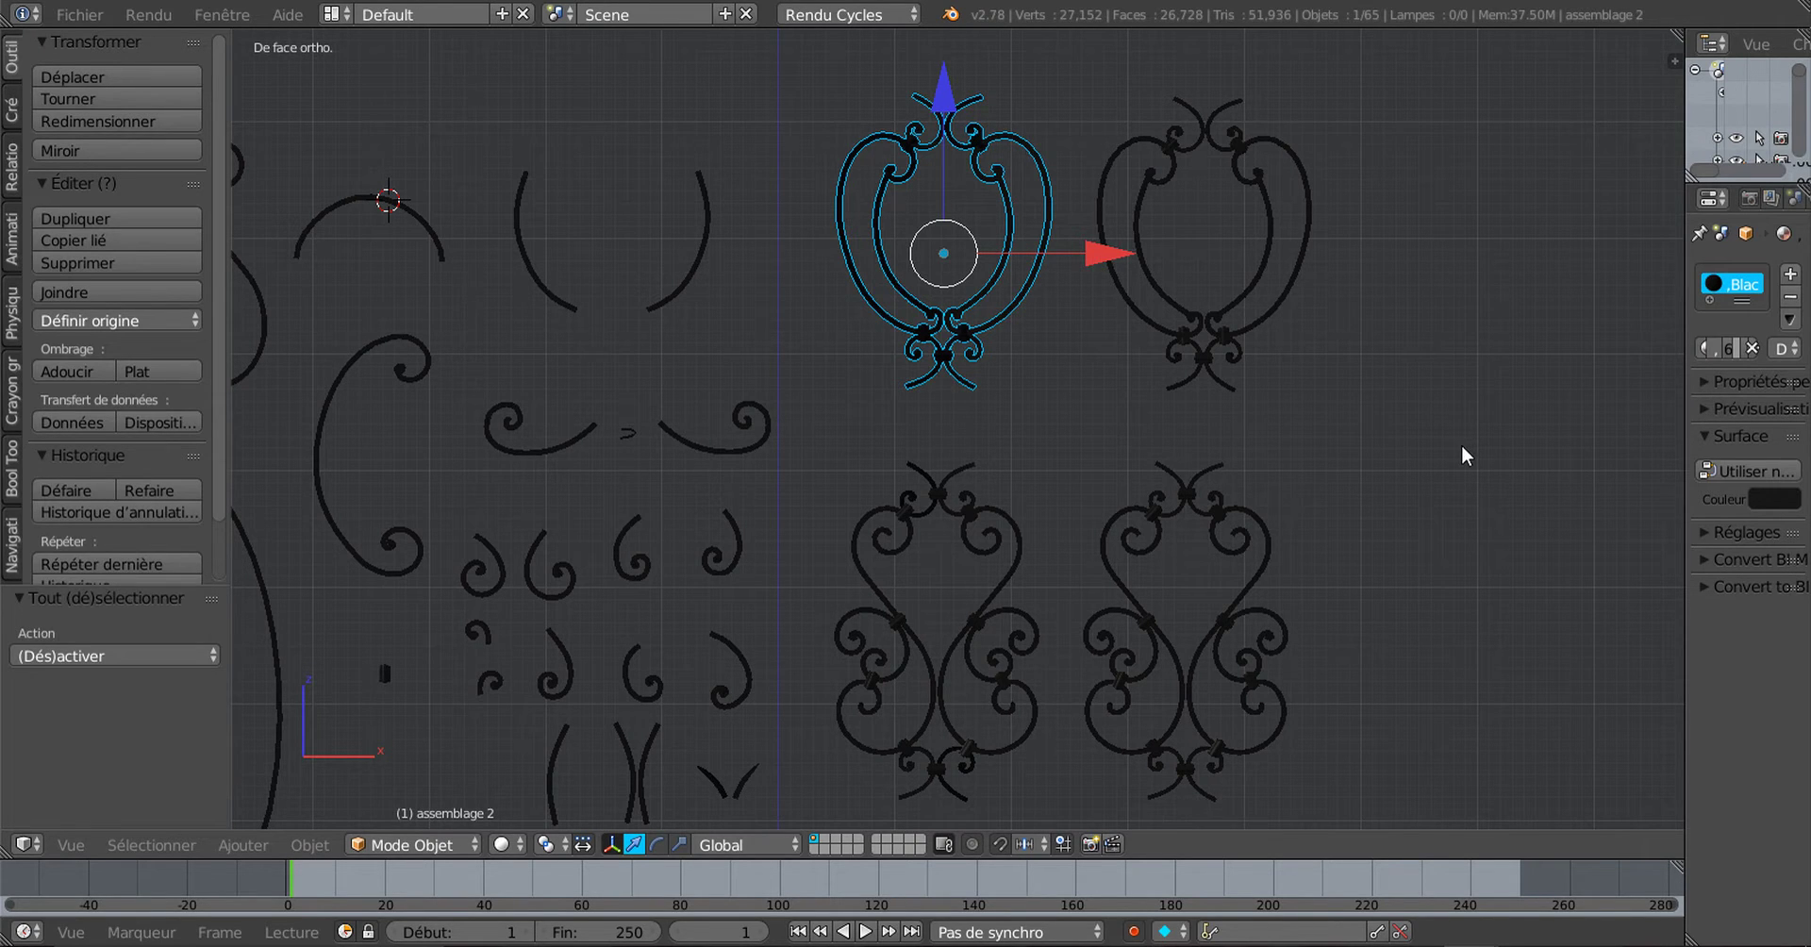
key("n")
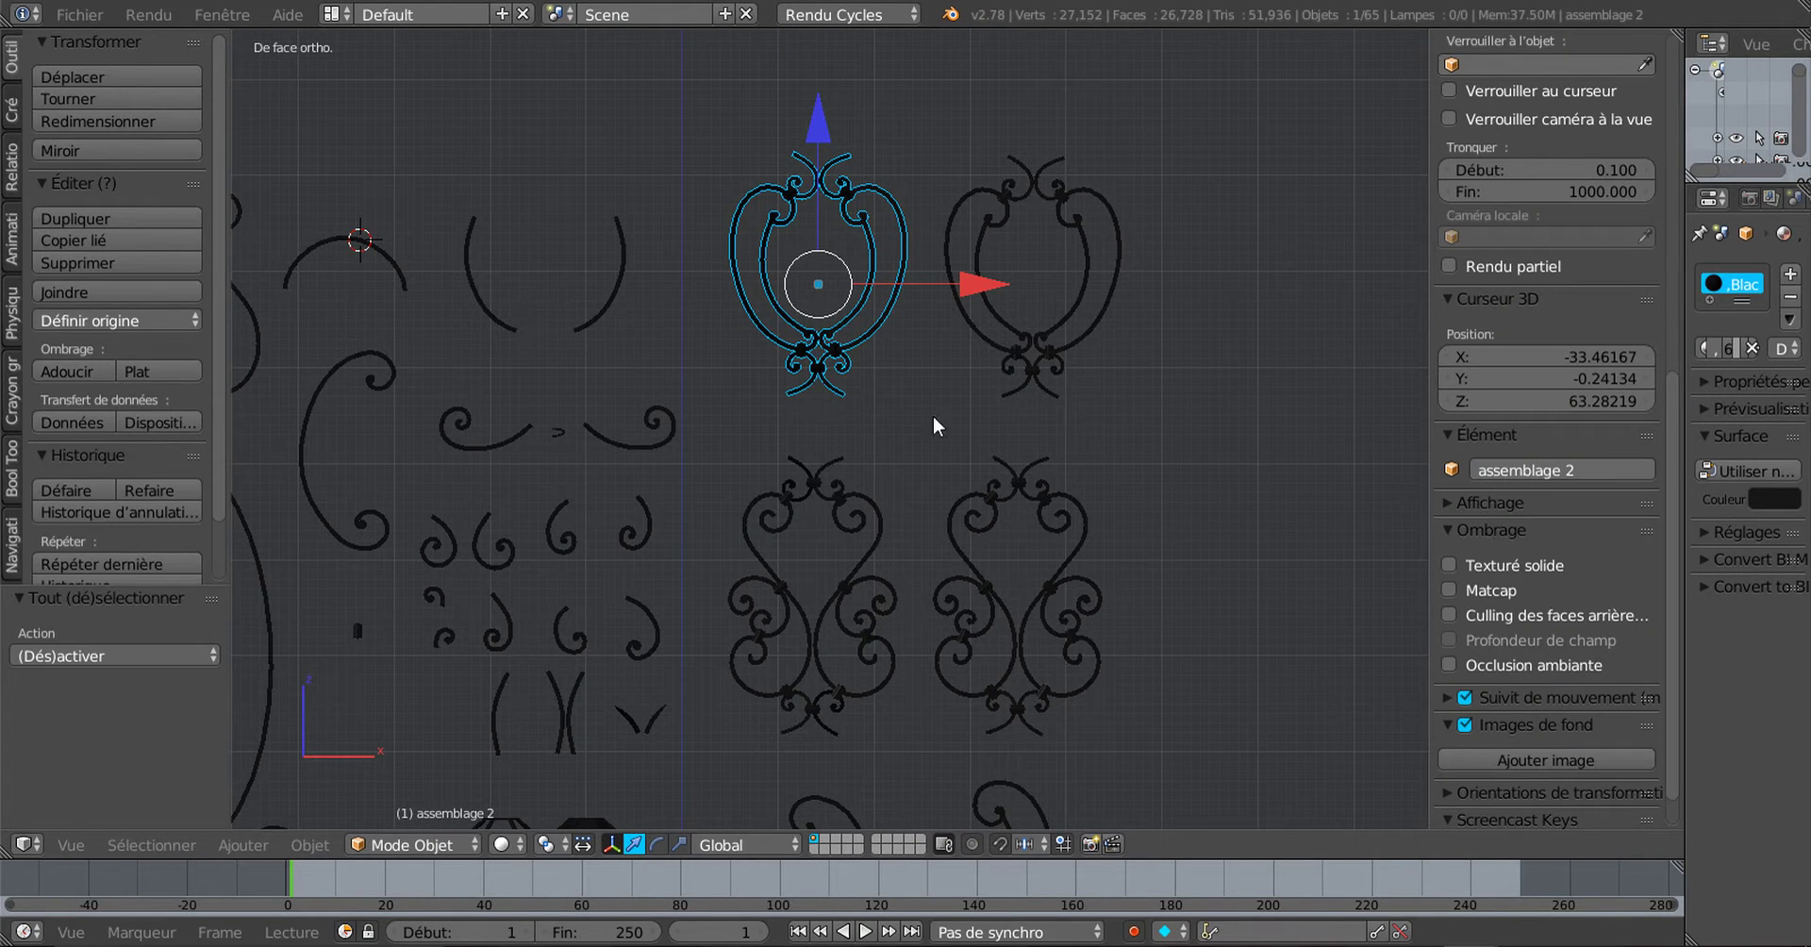
scroll(779, 341, "up", 2)
scroll(836, 342, "up", 3, "shift")
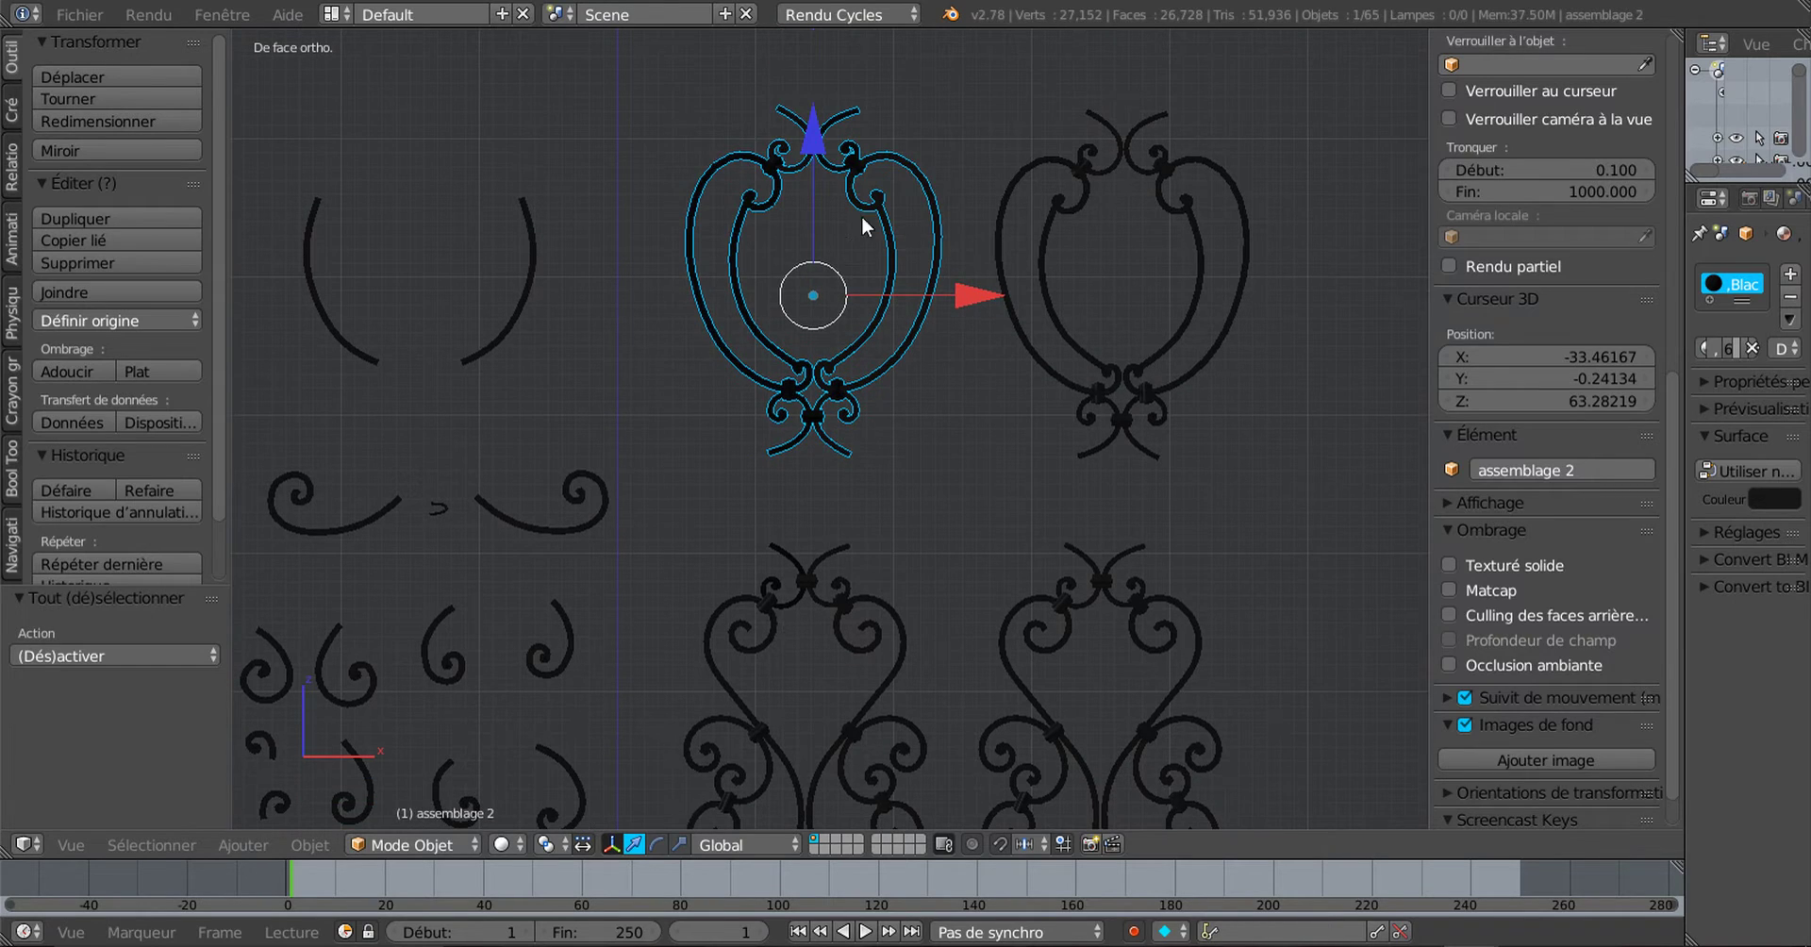
Step: Select individual curves, scrolls and collars of the oval ornament beside assemblage 2 to inspect its separate parts
right_click(1012, 289)
right_click(1041, 292)
right_click(1189, 306)
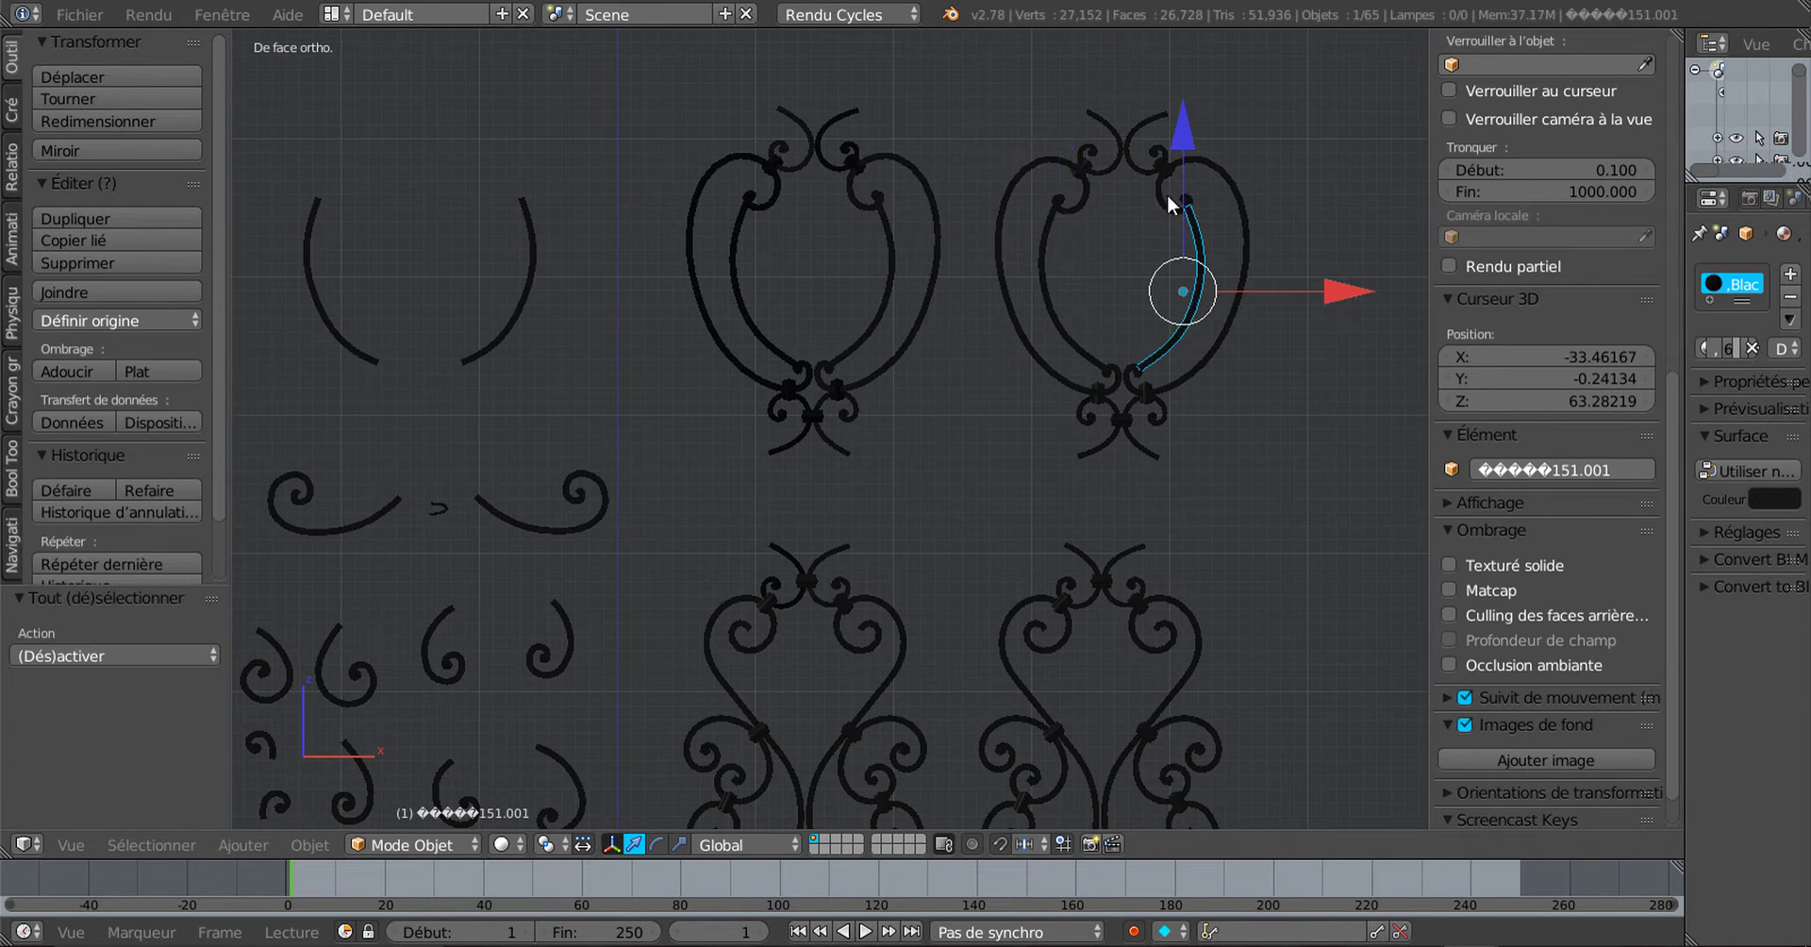
right_click(1144, 172)
right_click(1208, 160)
right_click(1172, 165)
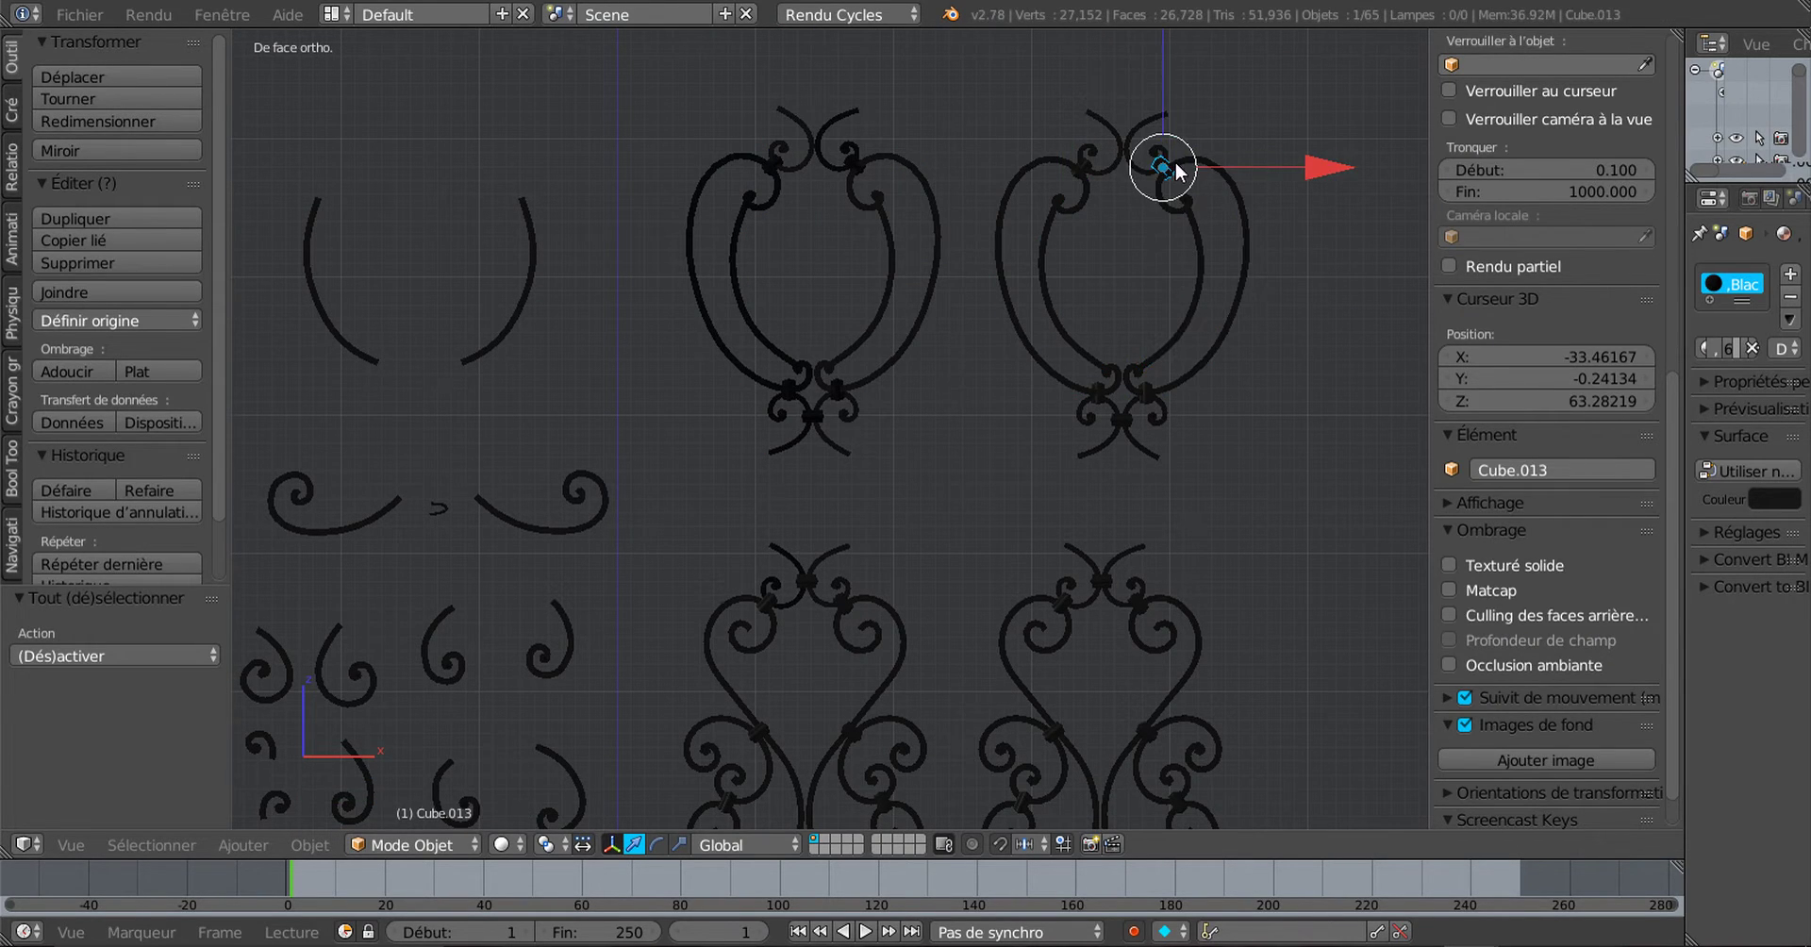
right_click(1098, 166)
Step: Inspect the parts of the unjoined heart-shaped ornament and compare them with the joined "assemblage 1"
scroll(1080, 483, "down", 3)
middle_click_drag(1062, 483, 1189, 245, "shift")
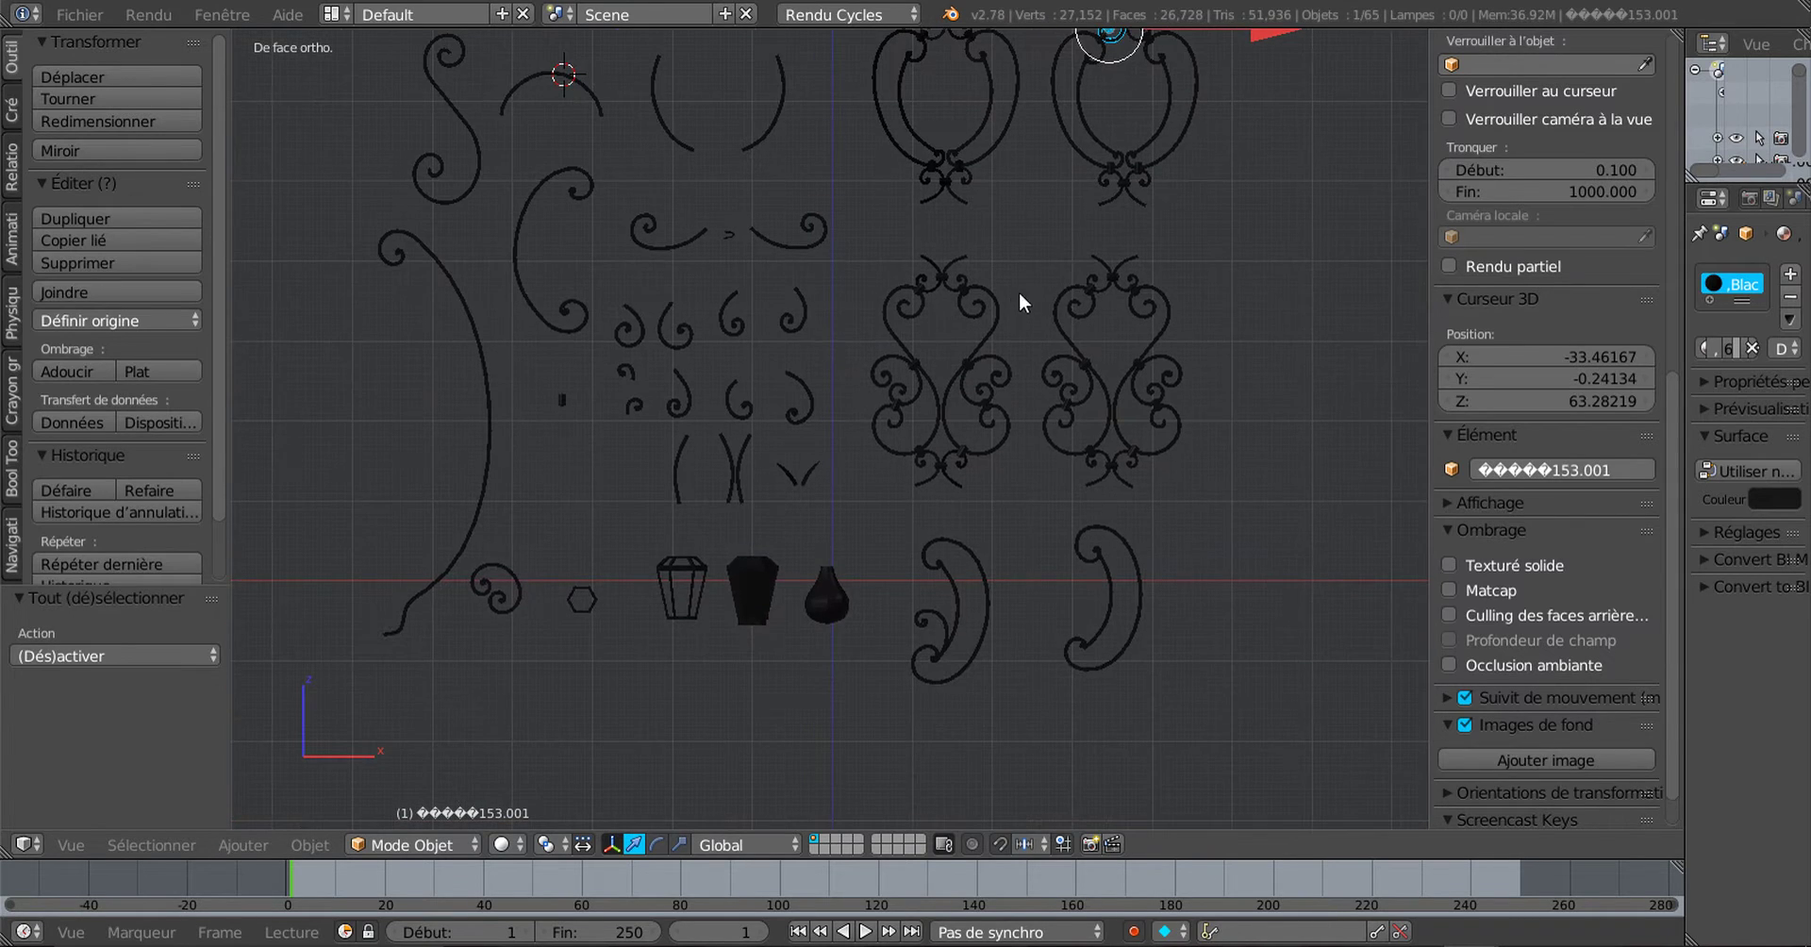
right_click(1085, 347)
right_click(1146, 342)
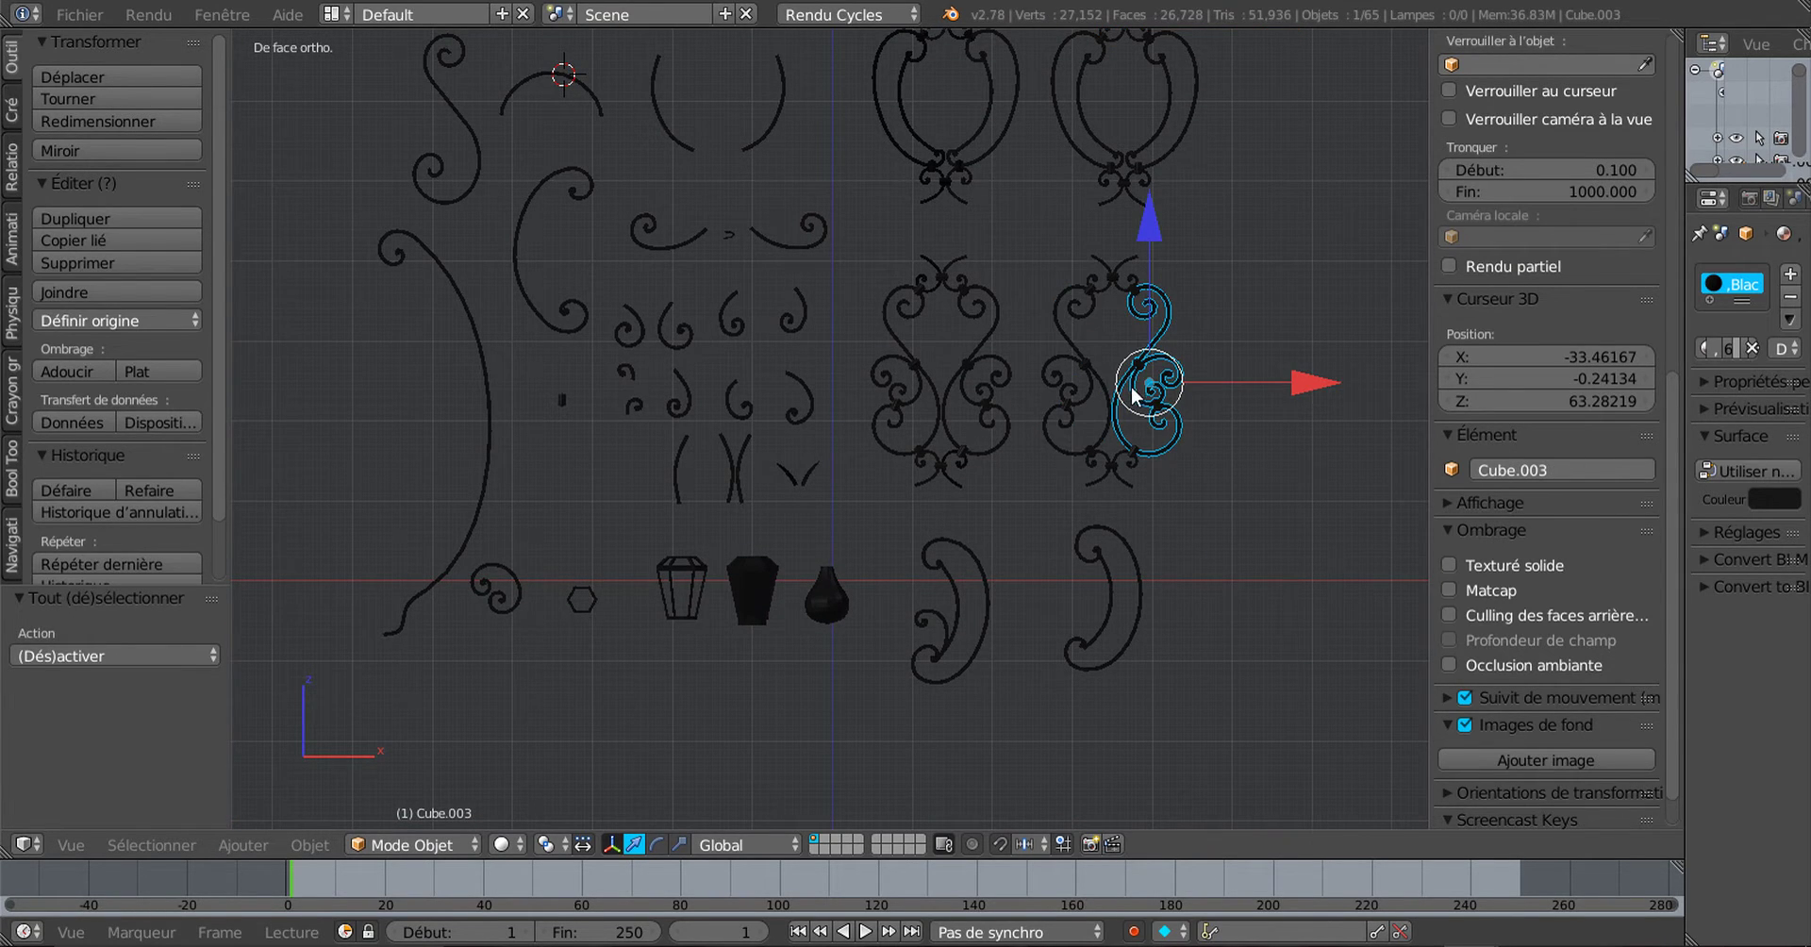
scroll(1120, 395, "up", 3)
scroll(1280, 323, "down", 2)
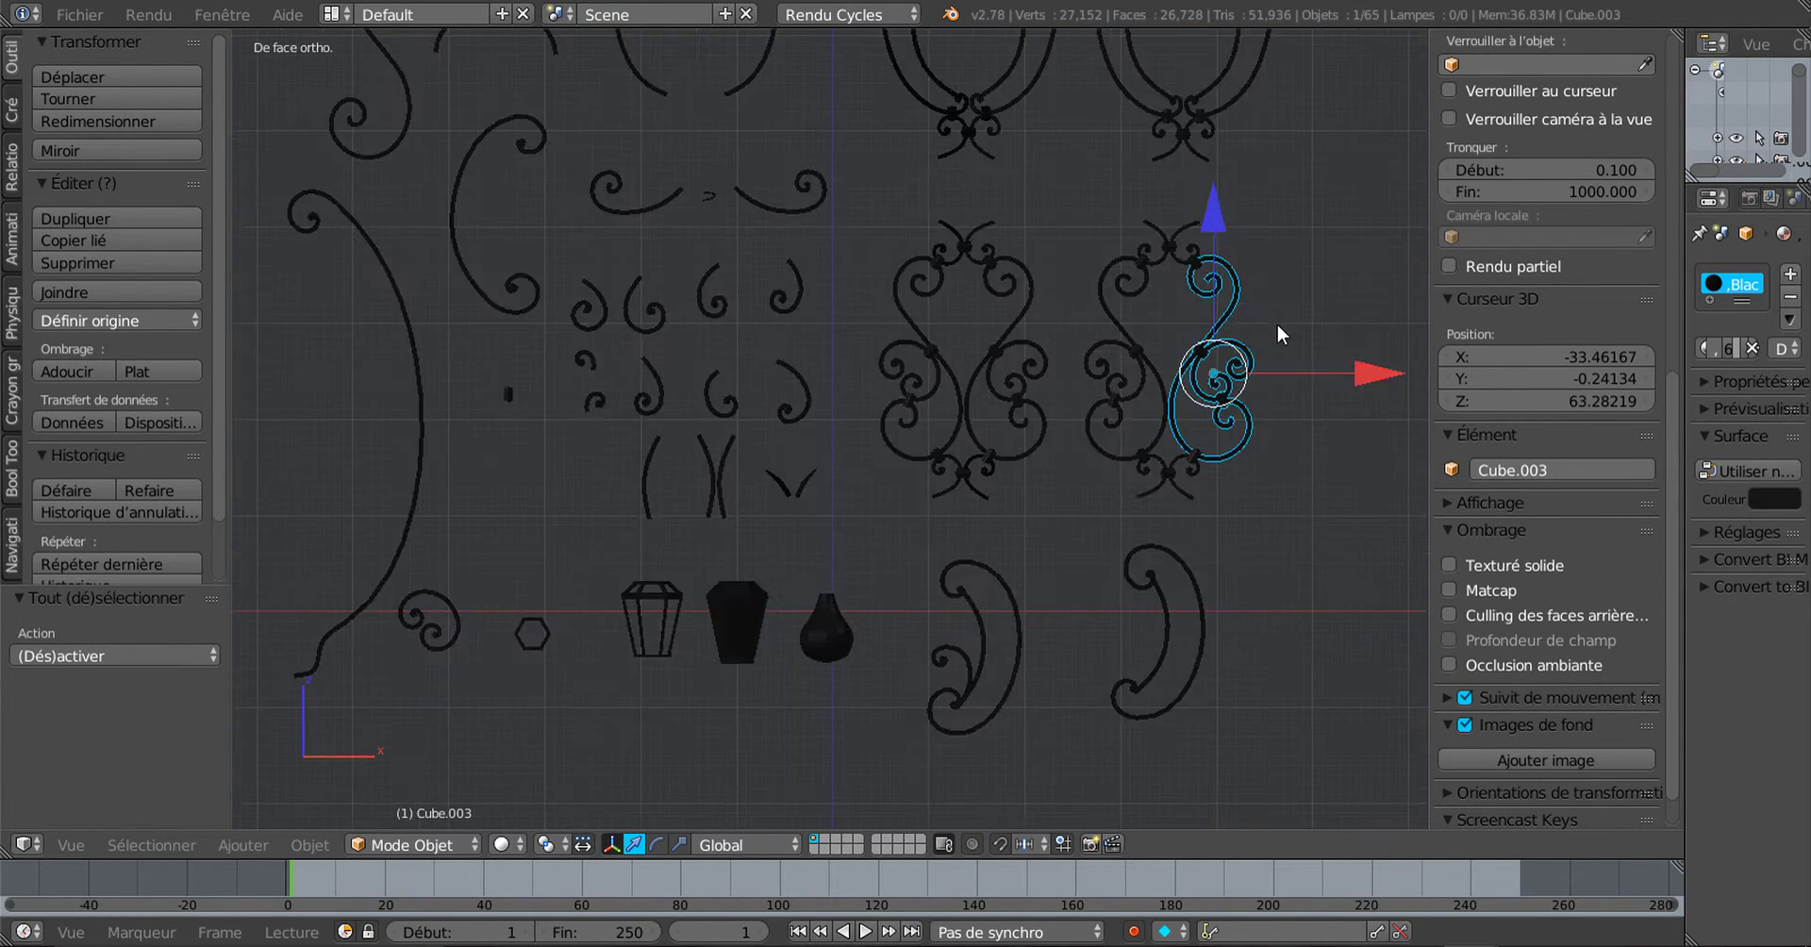
right_click(1014, 396)
scroll(918, 283, "down", 1)
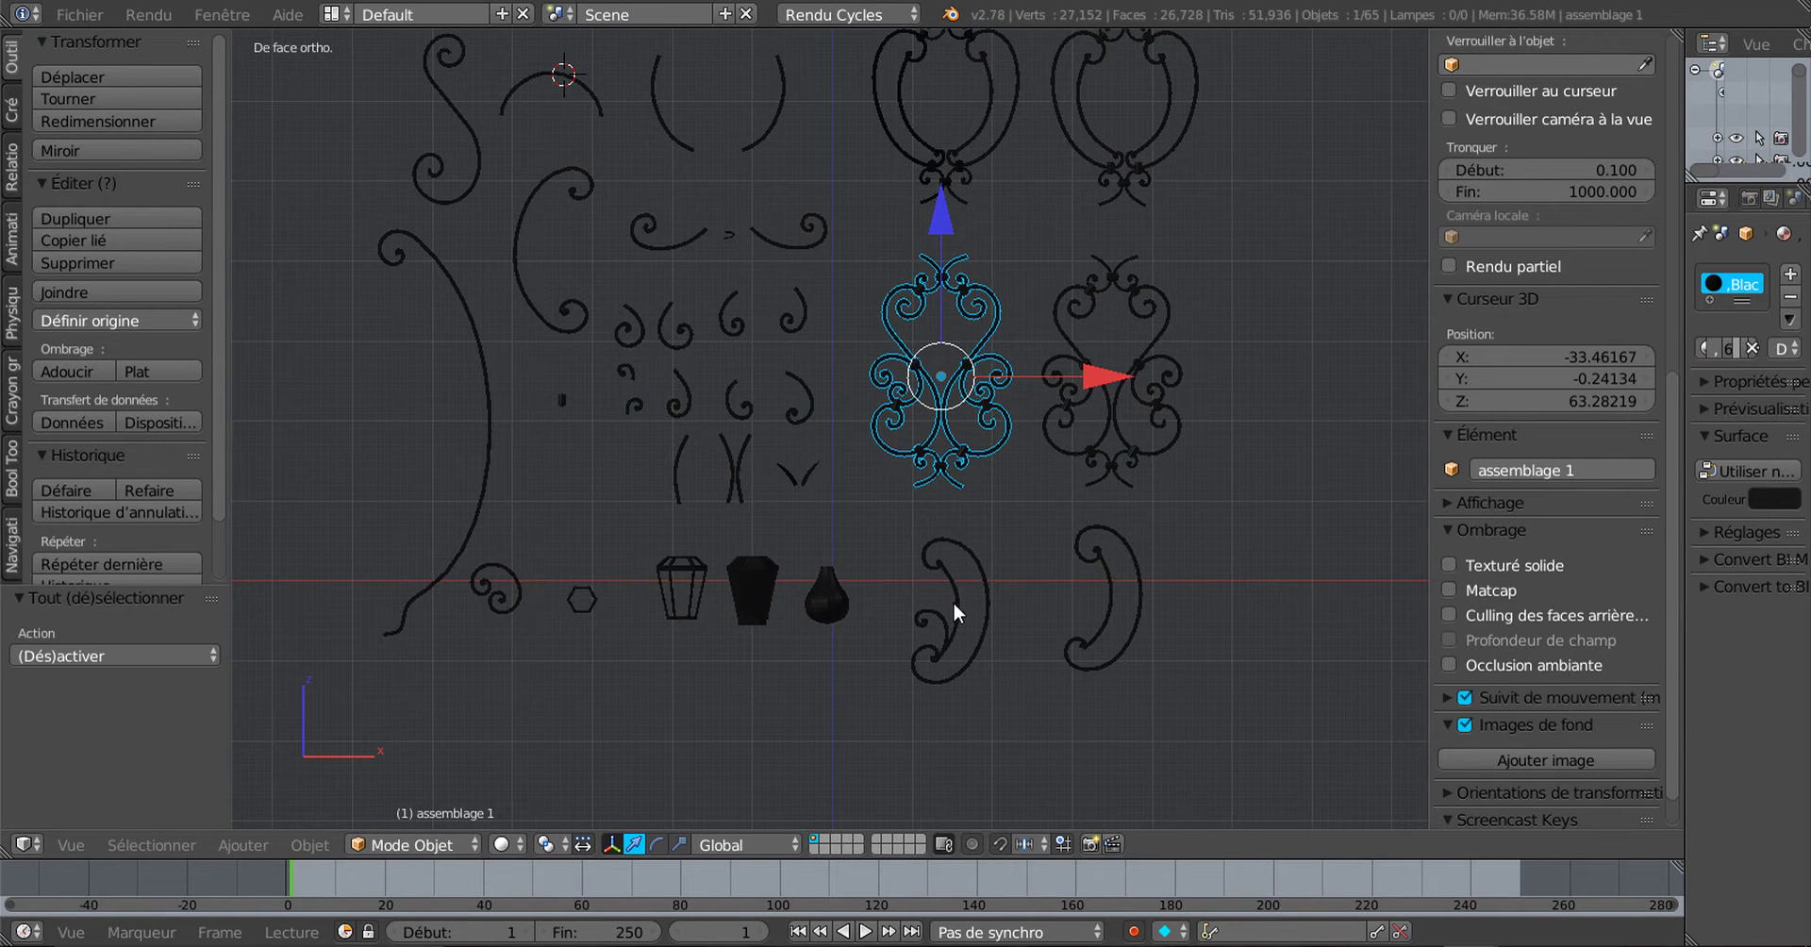
Step: Select the joined ornament "assemblage 3" and a part of its unjoined counterpart to compare them
scroll(961, 404, "up", 2)
right_click(976, 435)
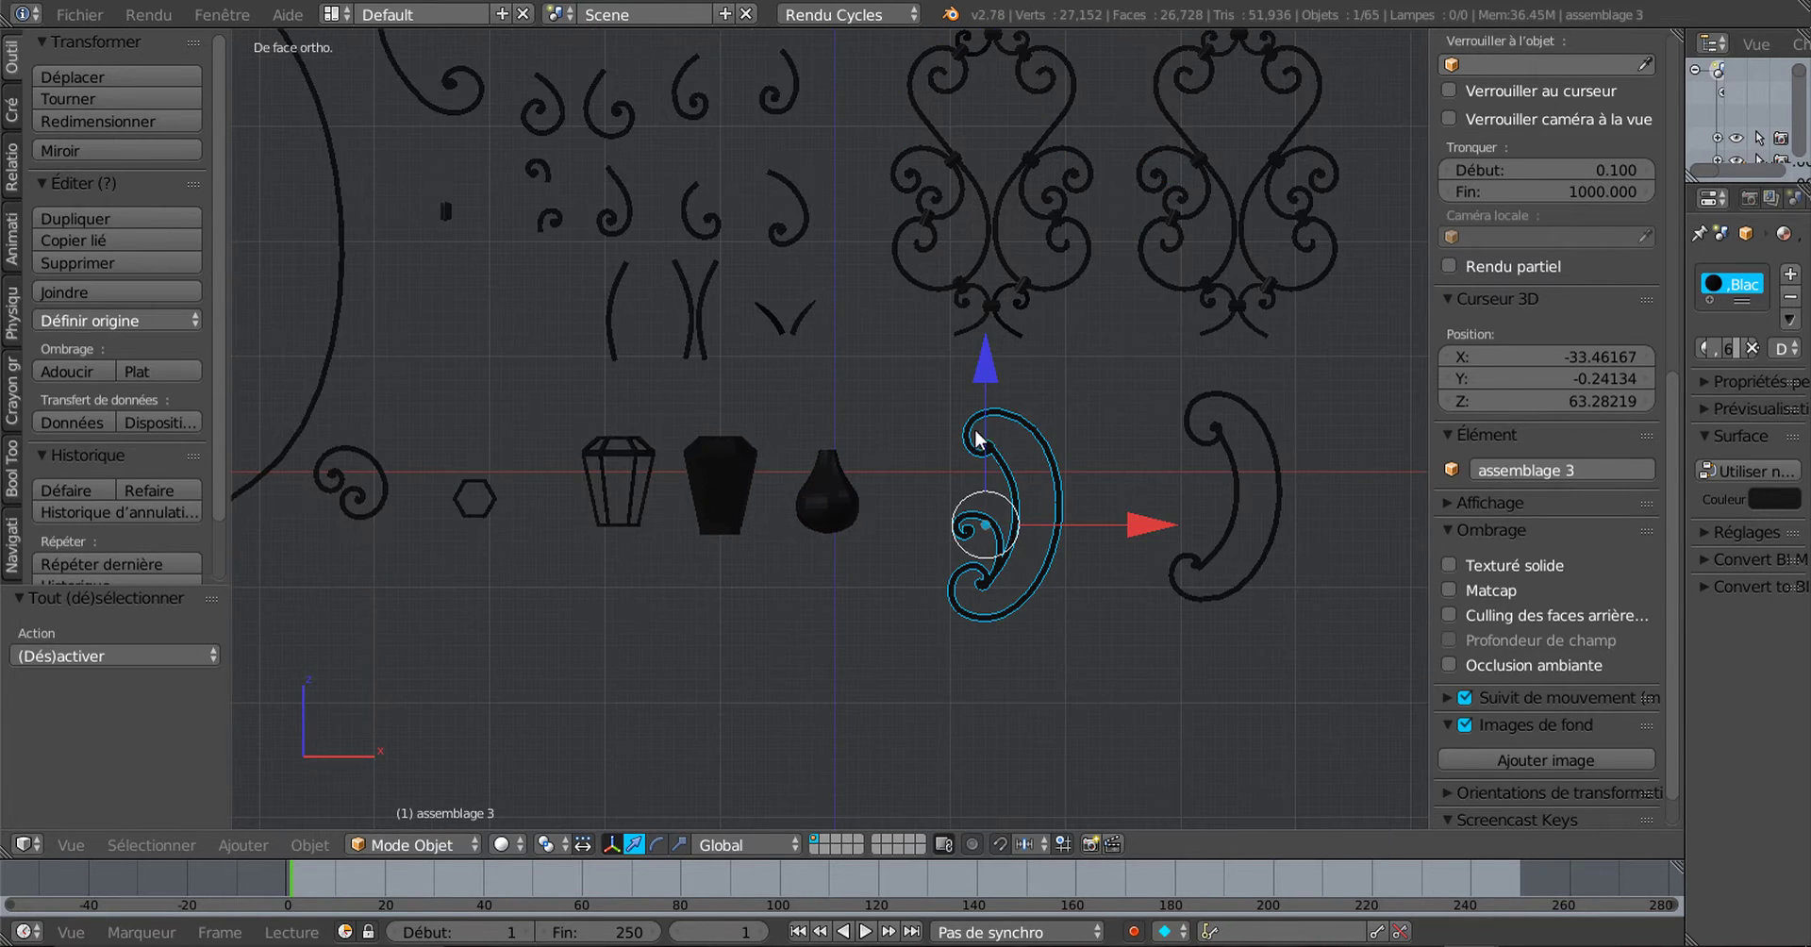
right_click(1204, 443)
scroll(1230, 434, "down", 4)
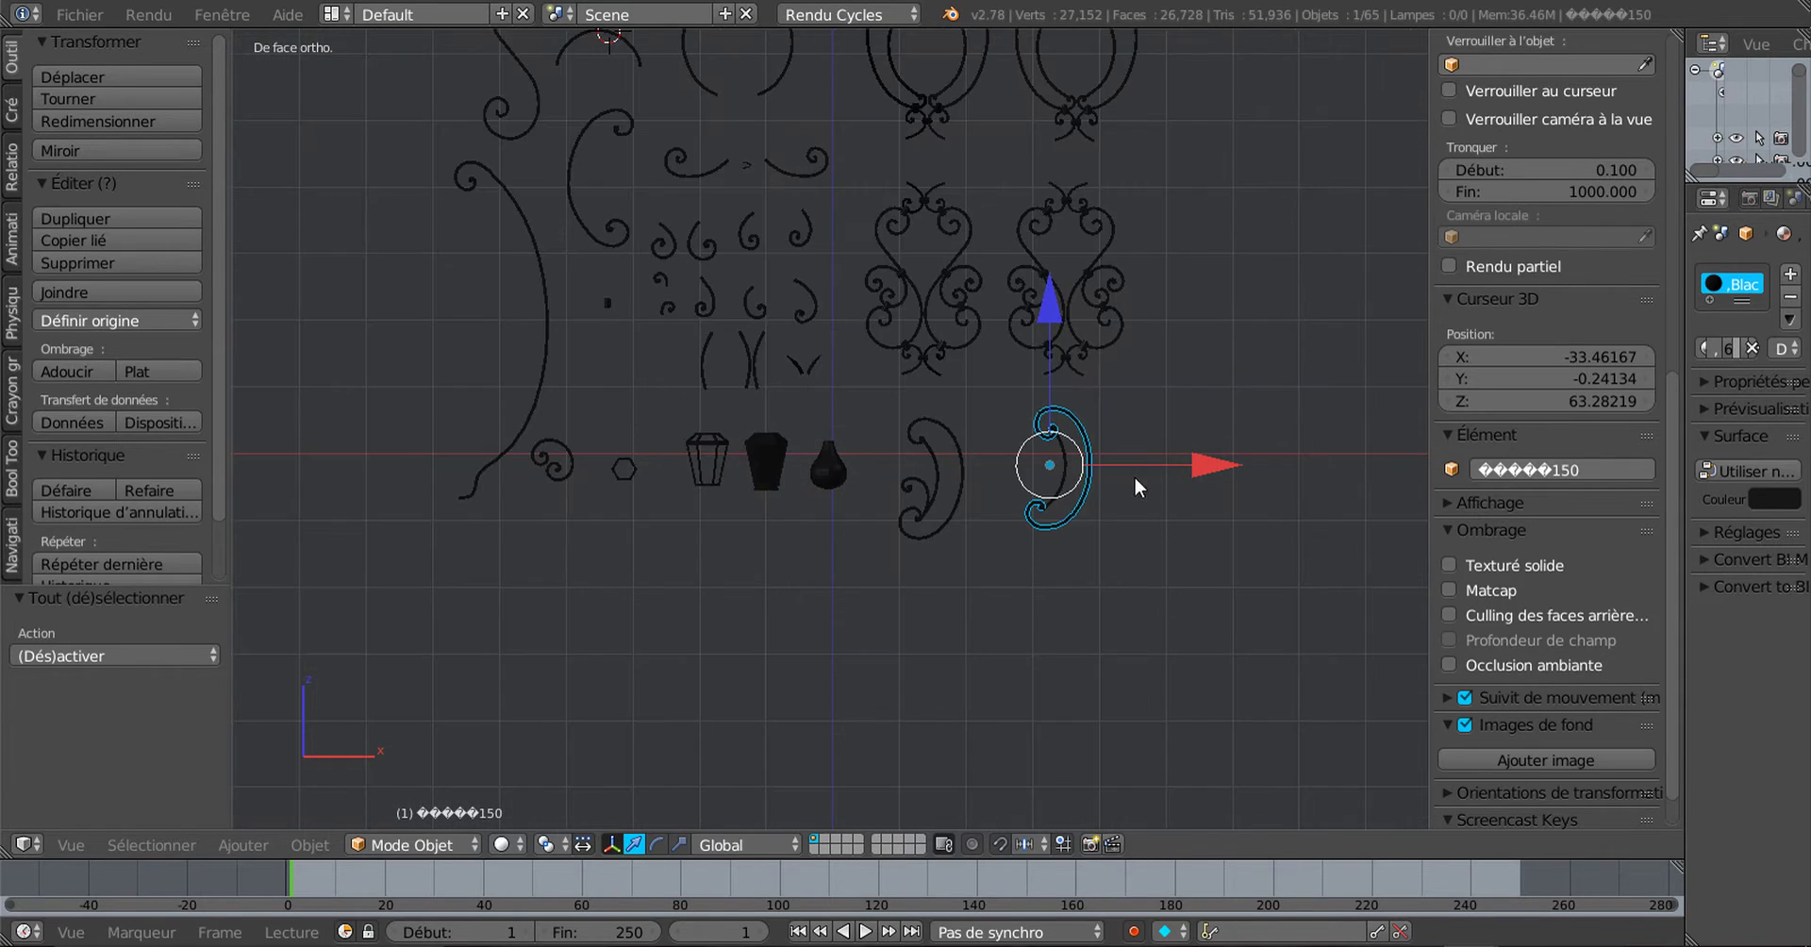
middle_click_drag(1134, 477, 1081, 570, "shift")
middle_click_drag(1058, 509, 1081, 605, "shift")
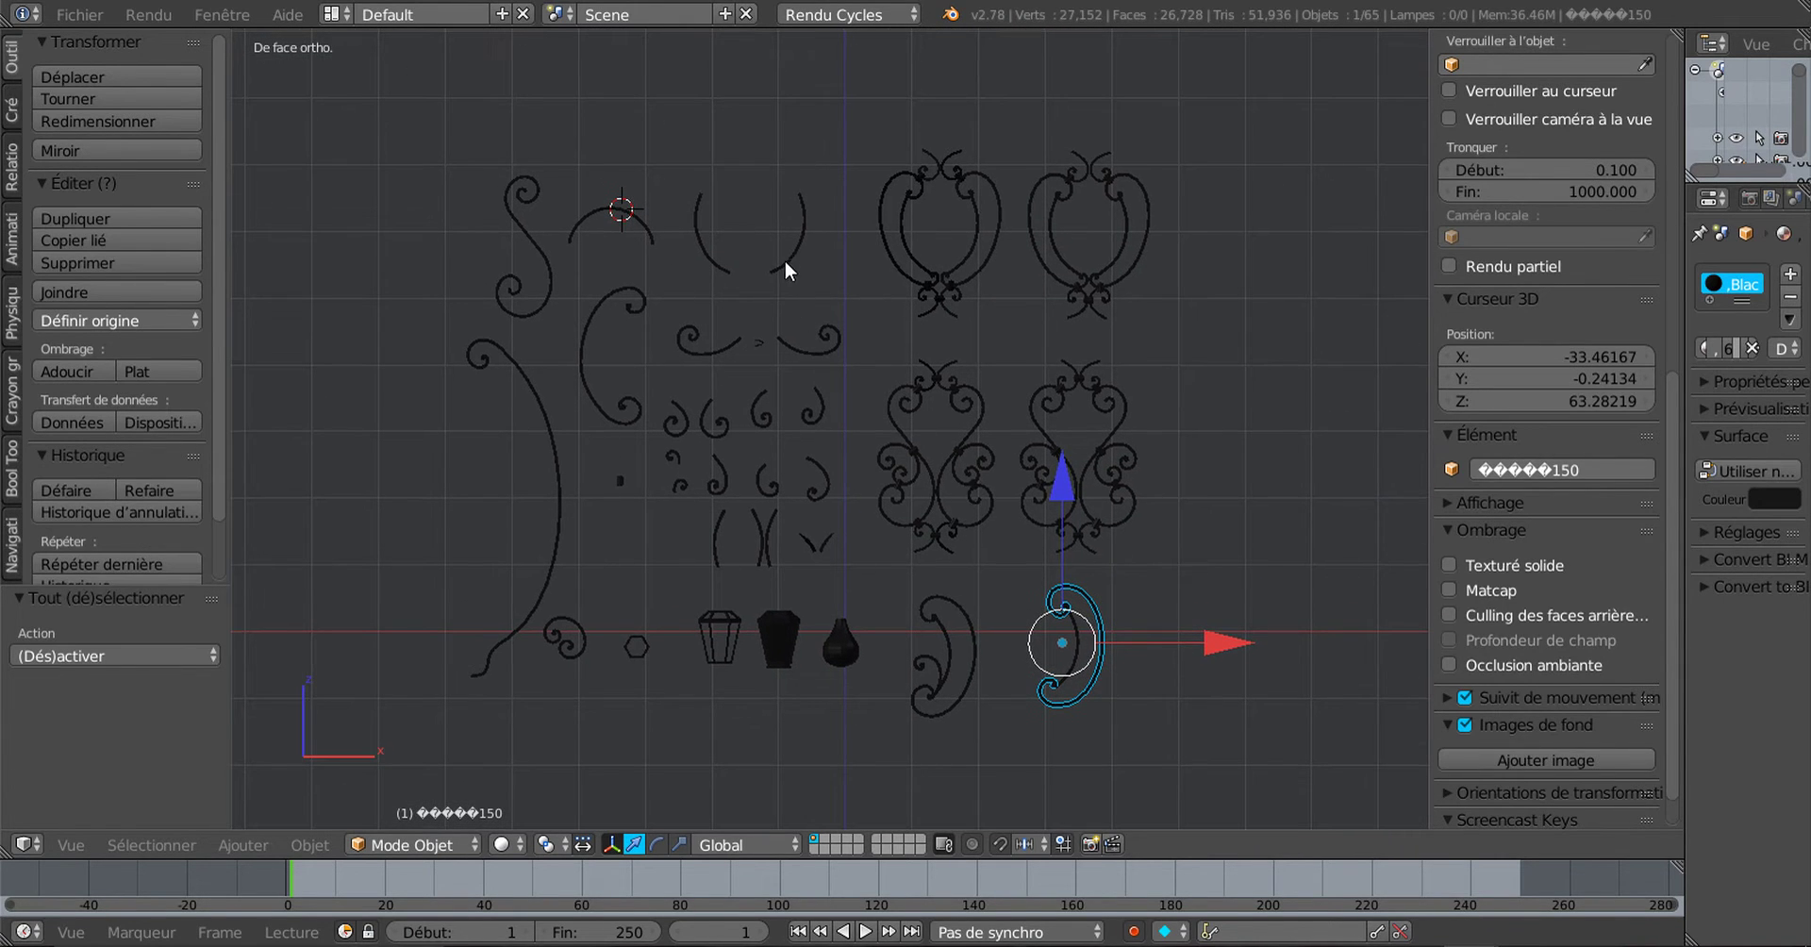
Step: Examine the joined oval ornament up close and alongside its unjoined counterpart
scroll(999, 185, "up", 2)
middle_click_drag(1000, 241, 975, 441, "shift")
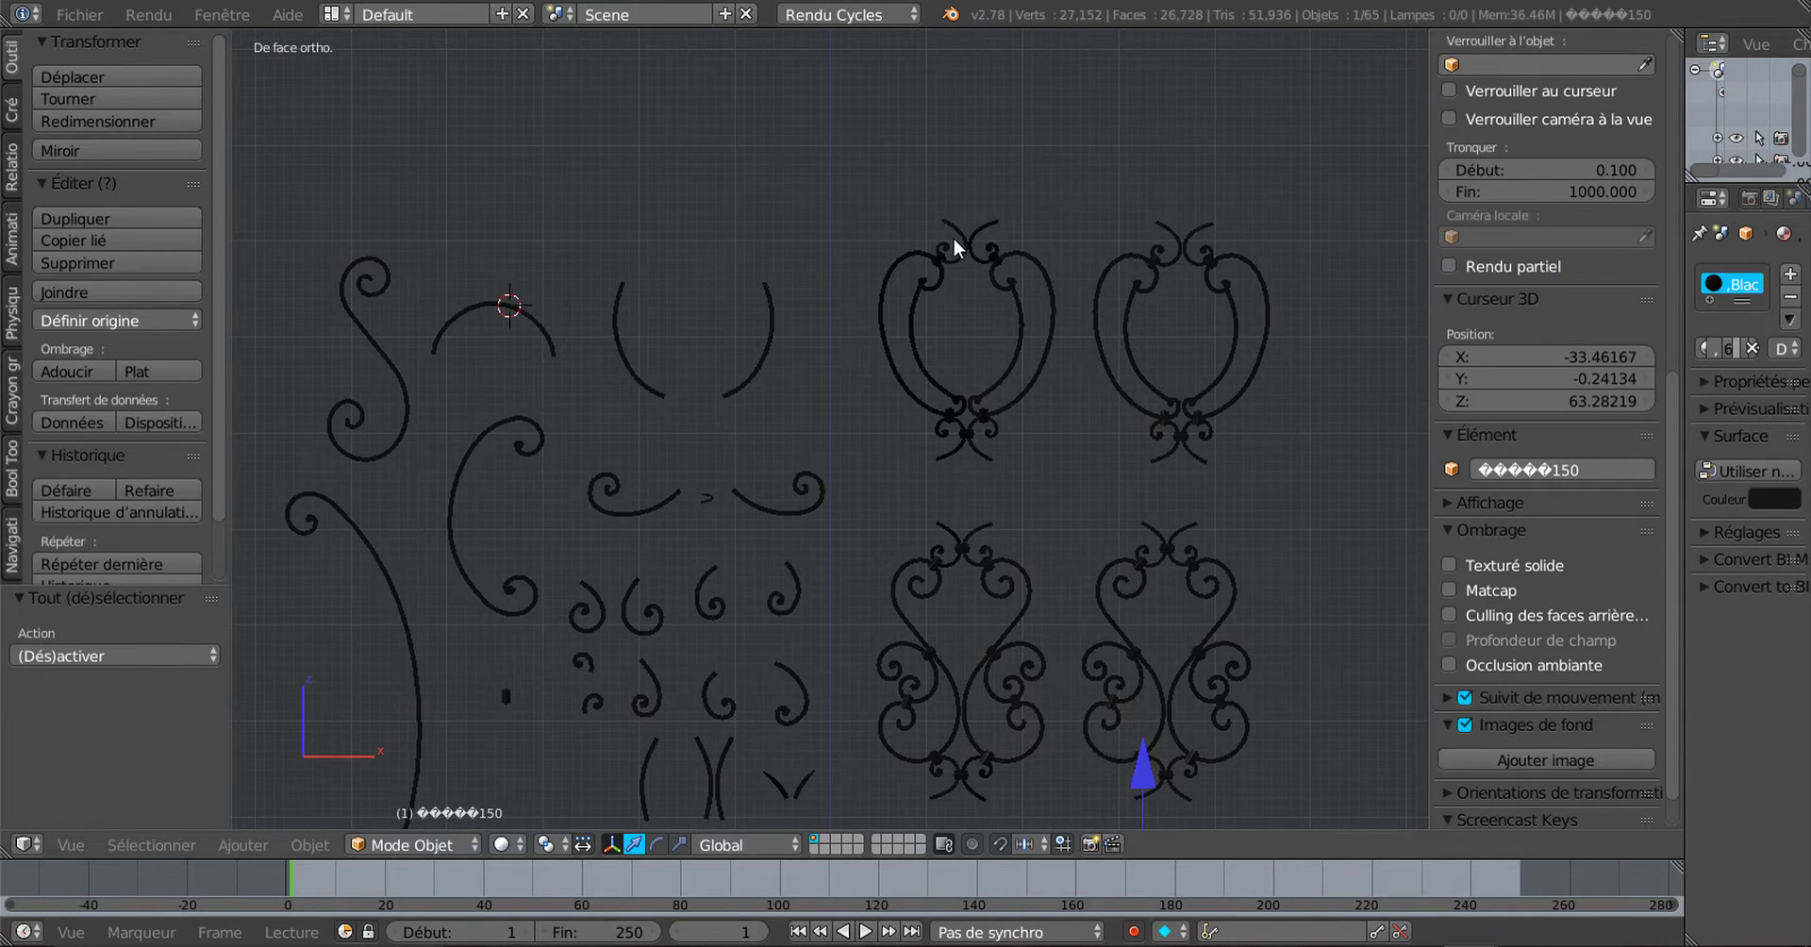
scroll(1019, 288, "up", 3)
middle_click_drag(1026, 293, 869, 444, "shift")
scroll(943, 309, "up", 1)
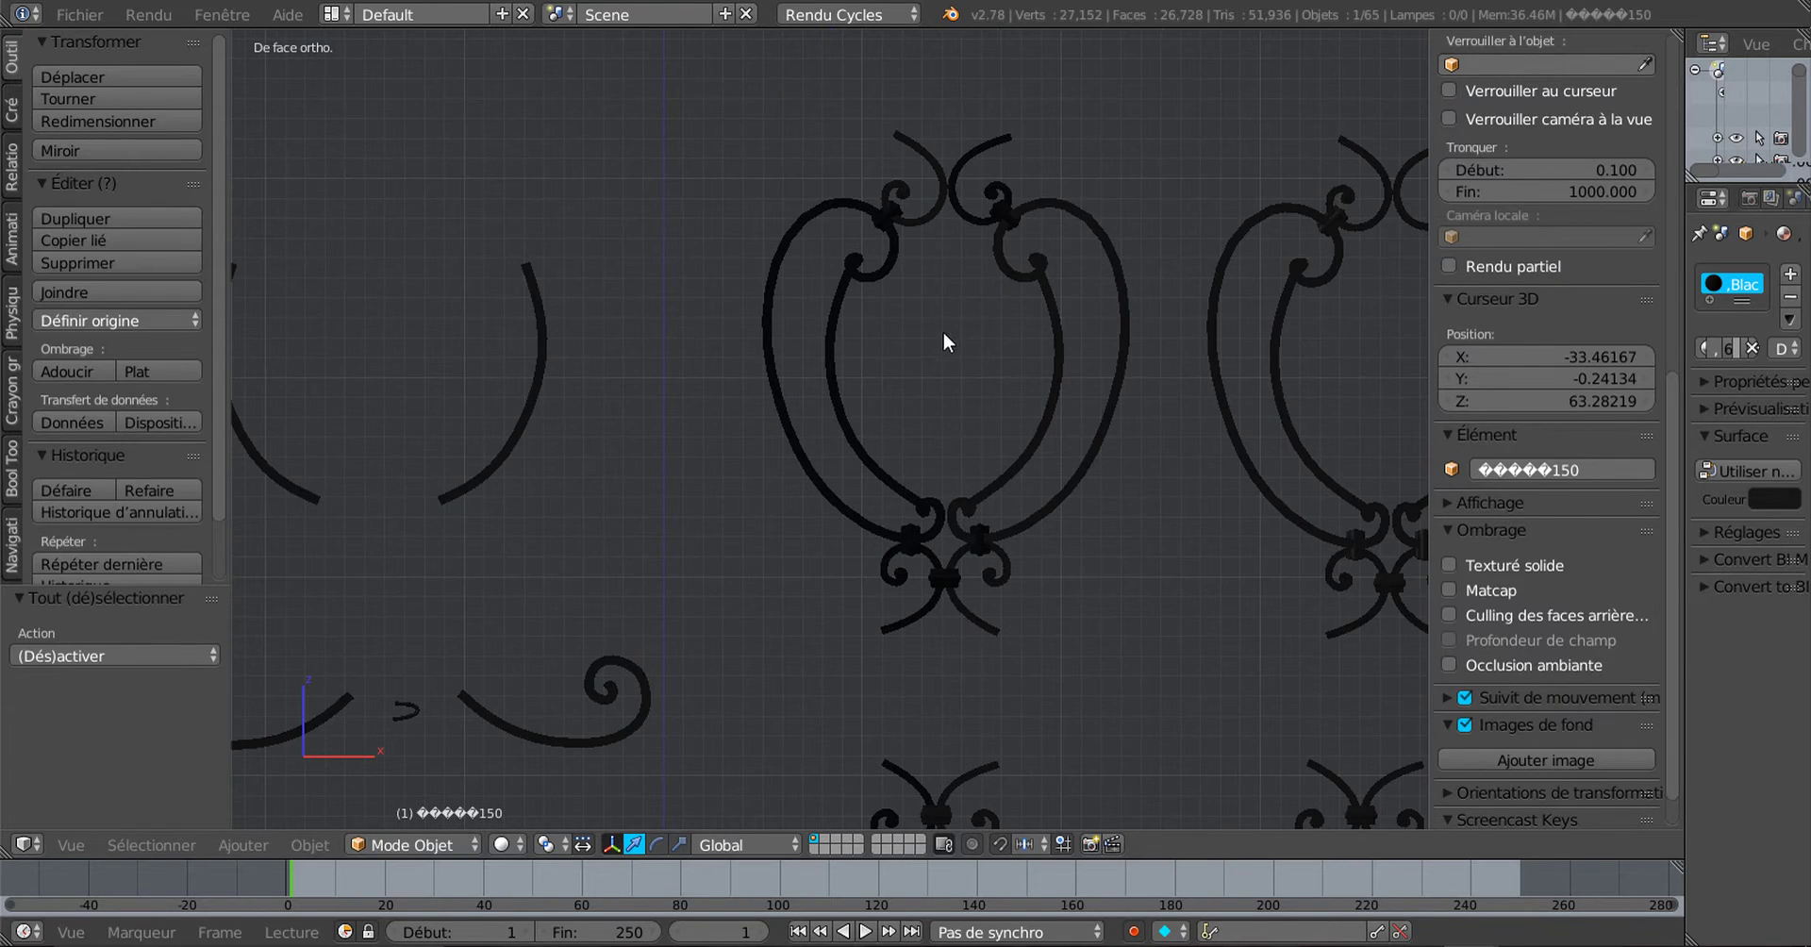
scroll(976, 385, "down", 2)
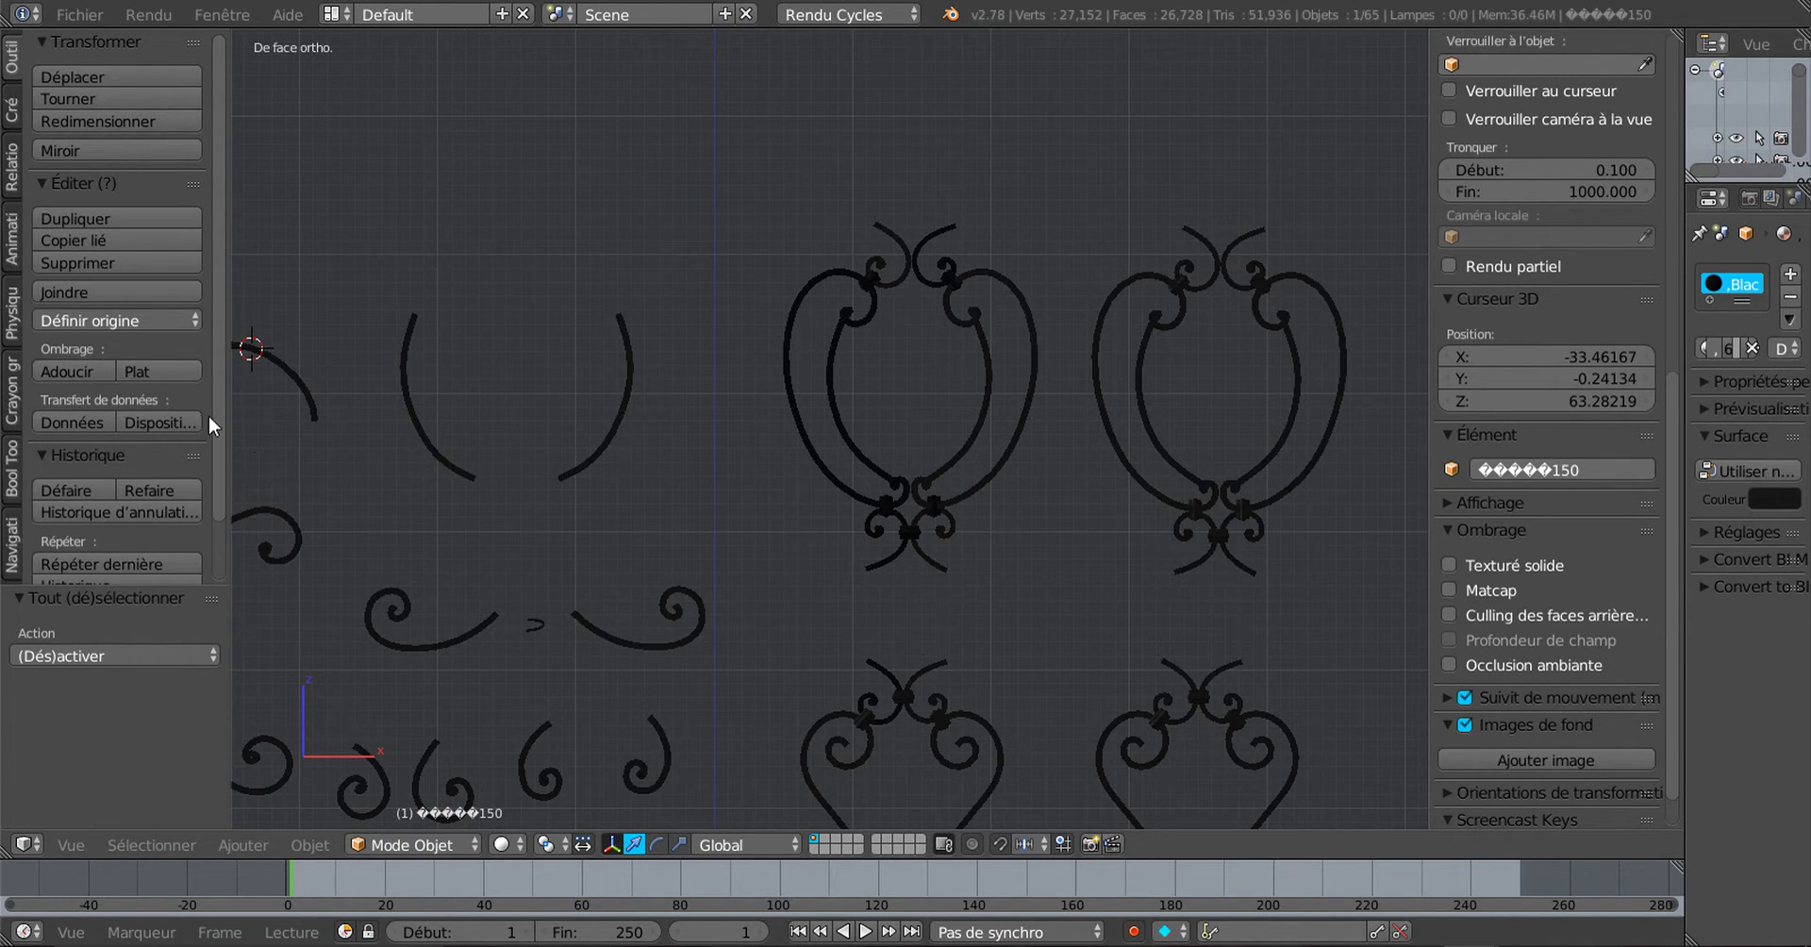
scroll(1047, 447, "down", 2)
middle_click_drag(1047, 447, 1062, 383, "shift")
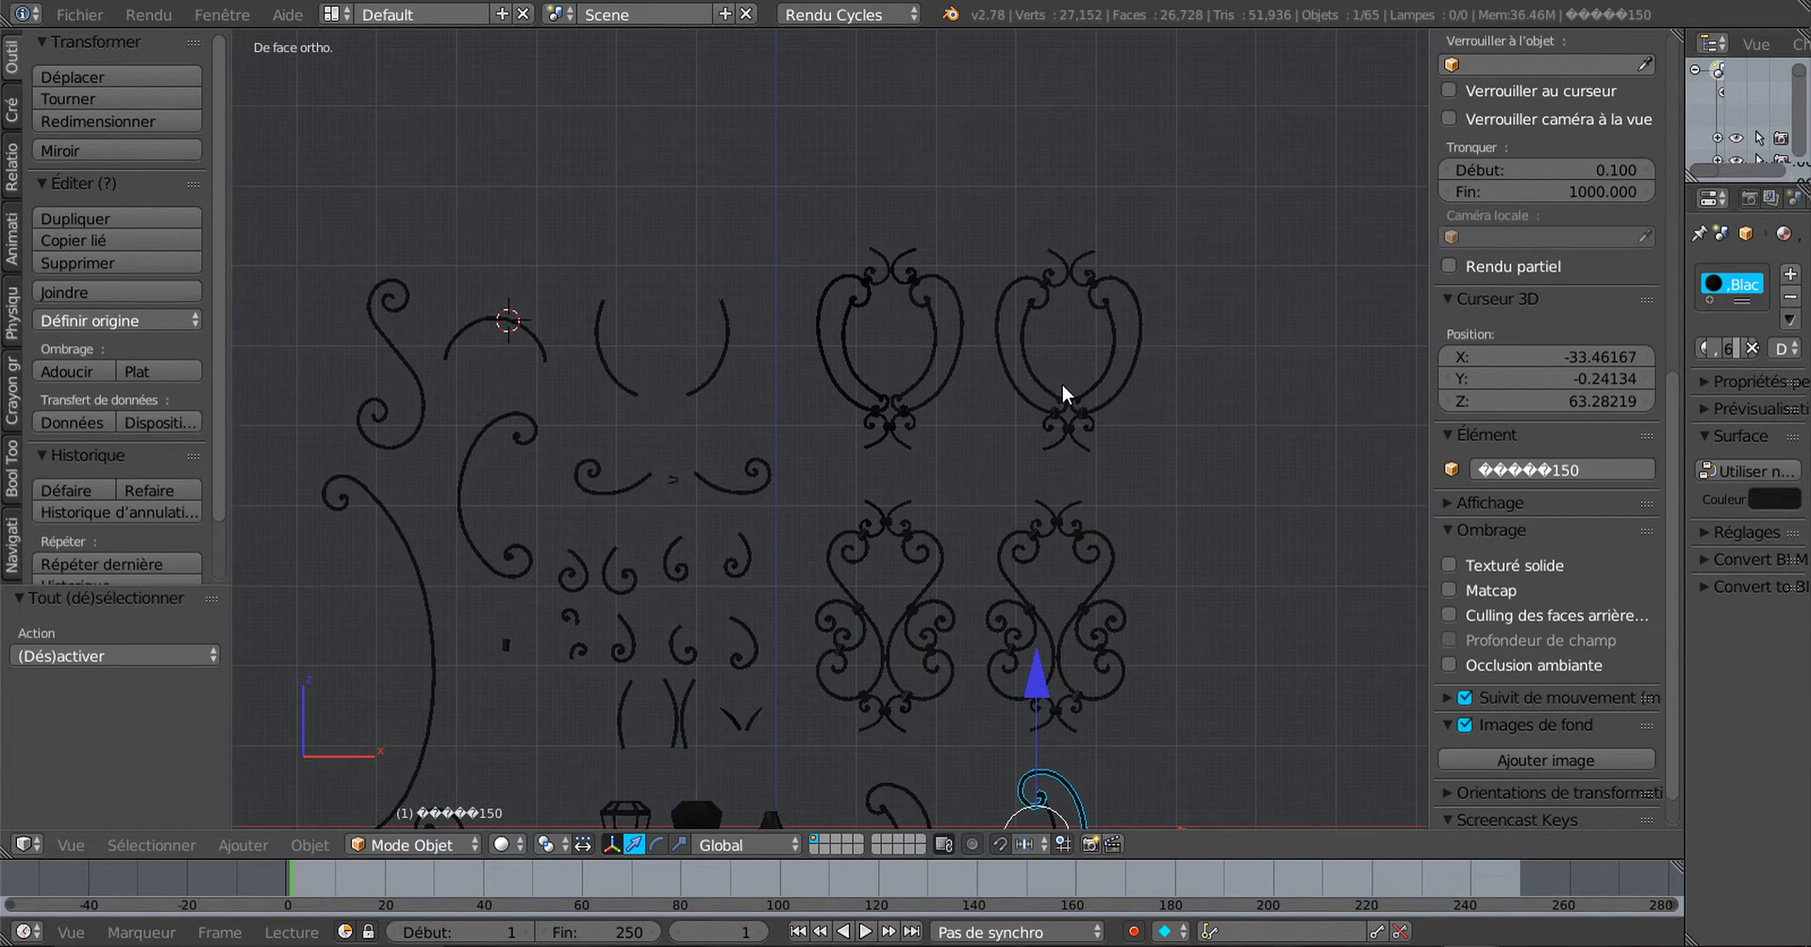
Step: Circle-select all the separate pieces of the unjoined oval ornament beside assemblage 2
scroll(1066, 404, "up", 2)
left_click(1168, 393)
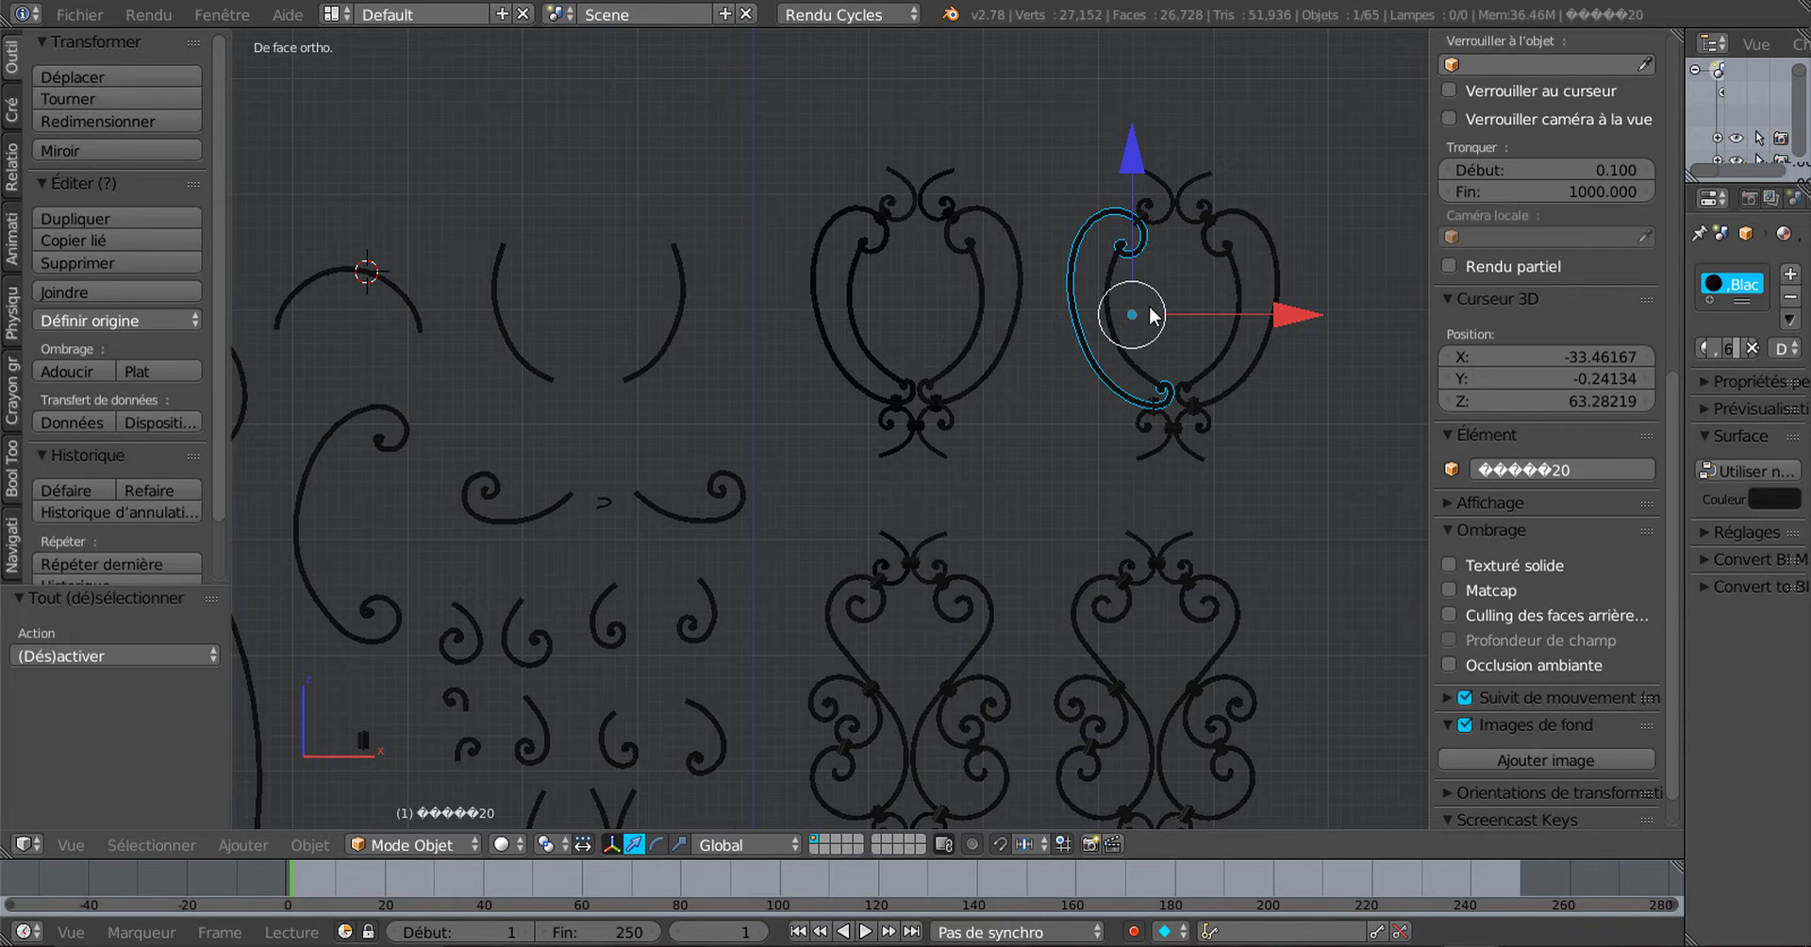
key("c")
mouse_move(1146, 236)
left_mouse_down()
mouse_move(1173, 212)
mouse_move(1241, 251)
mouse_move(1149, 439)
mouse_move(1142, 261)
mouse_move(1227, 221)
mouse_move(1230, 355)
mouse_move(1222, 320)
left_mouse_up()
right_click(1169, 274)
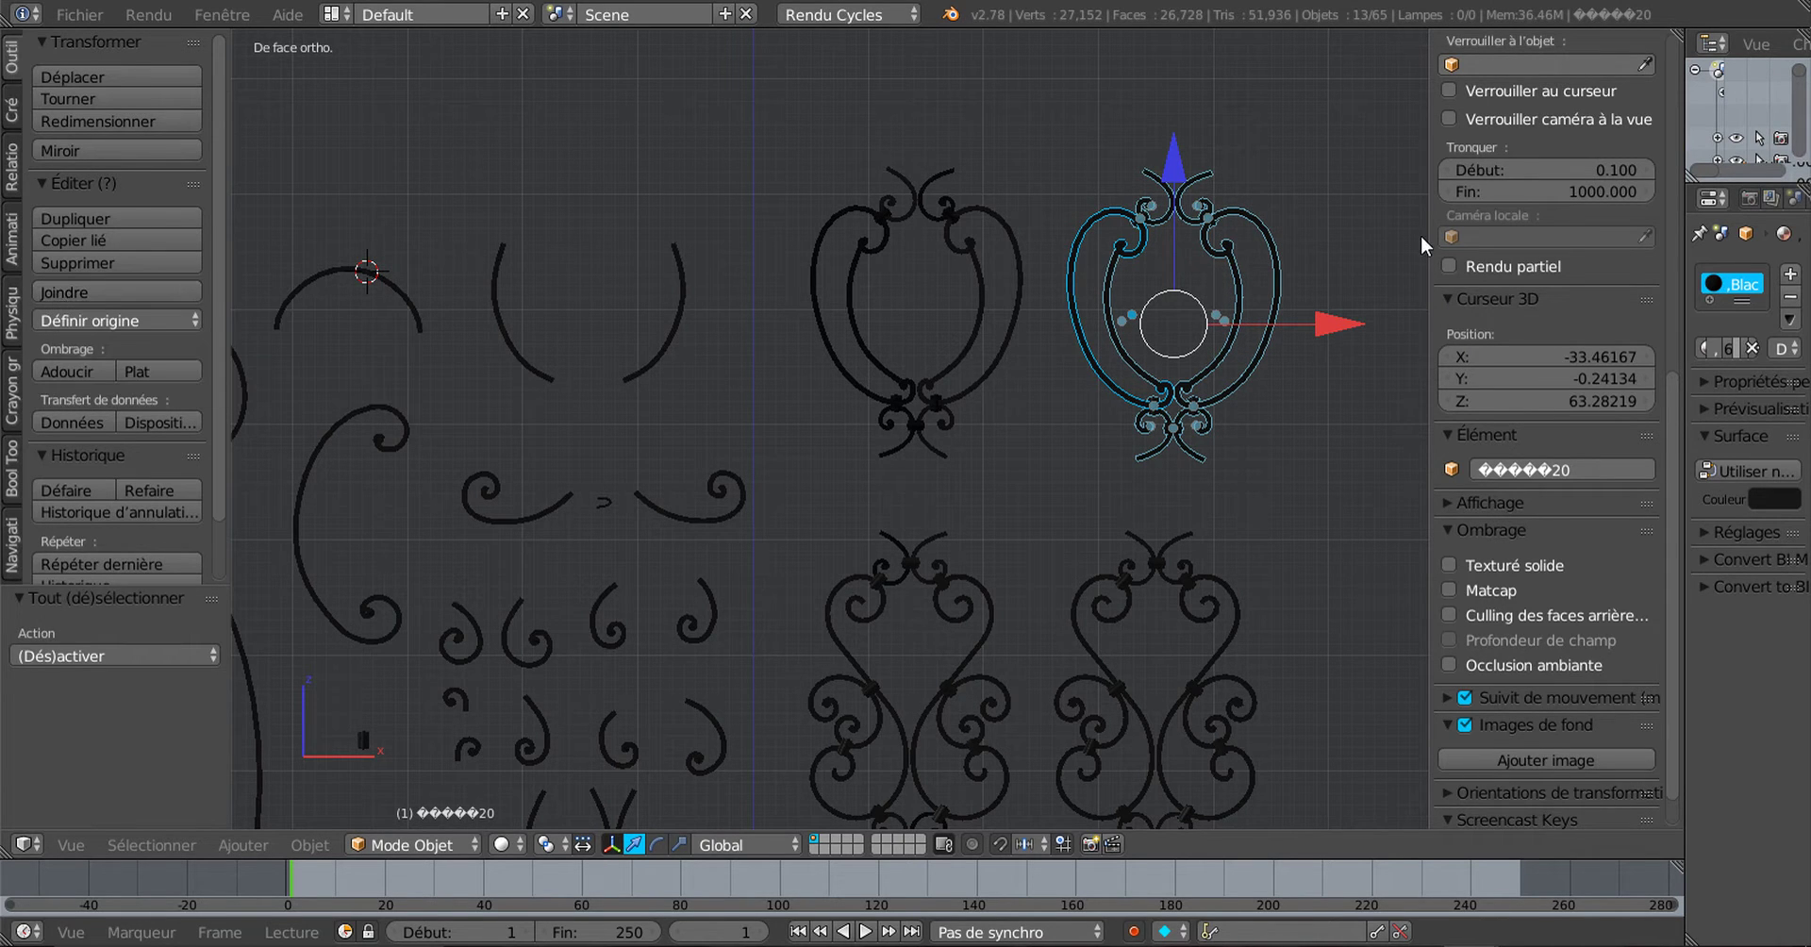
Step: Select the joined oval ornament "assemblage 2" and view the whole ornament library at an angle
scroll(938, 326, "up", 3)
right_click(1066, 286)
scroll(1066, 293, "down", 4)
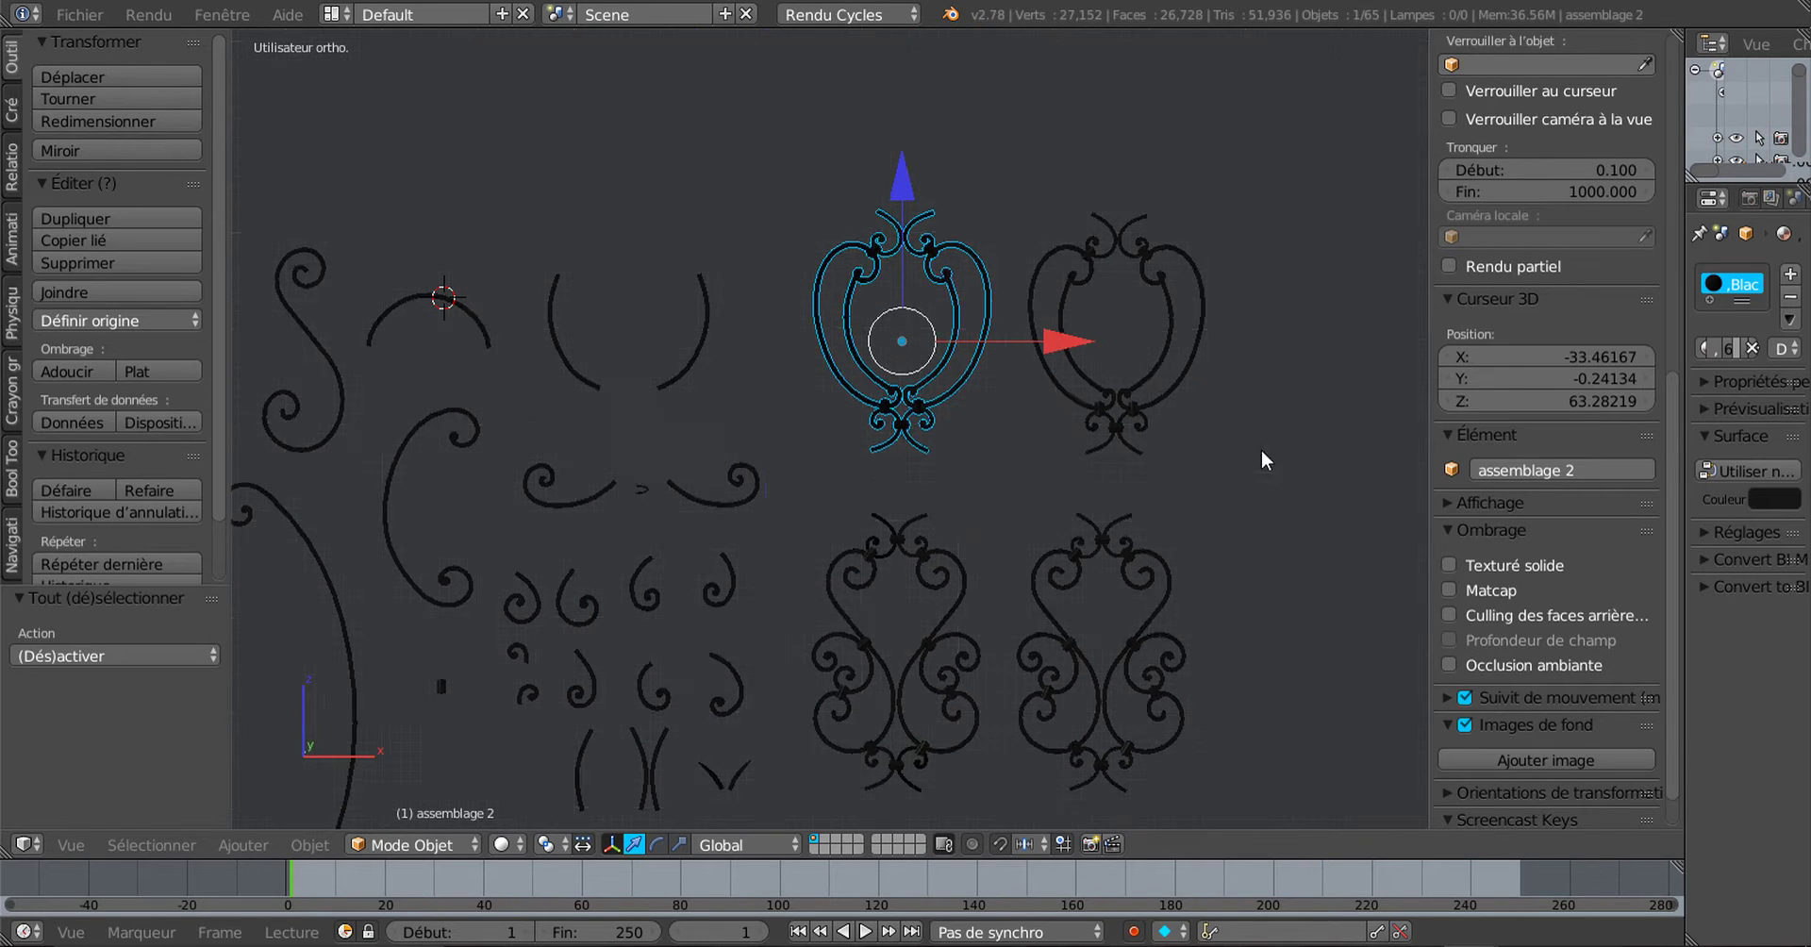
middle_click_drag(1260, 449, 1315, 360)
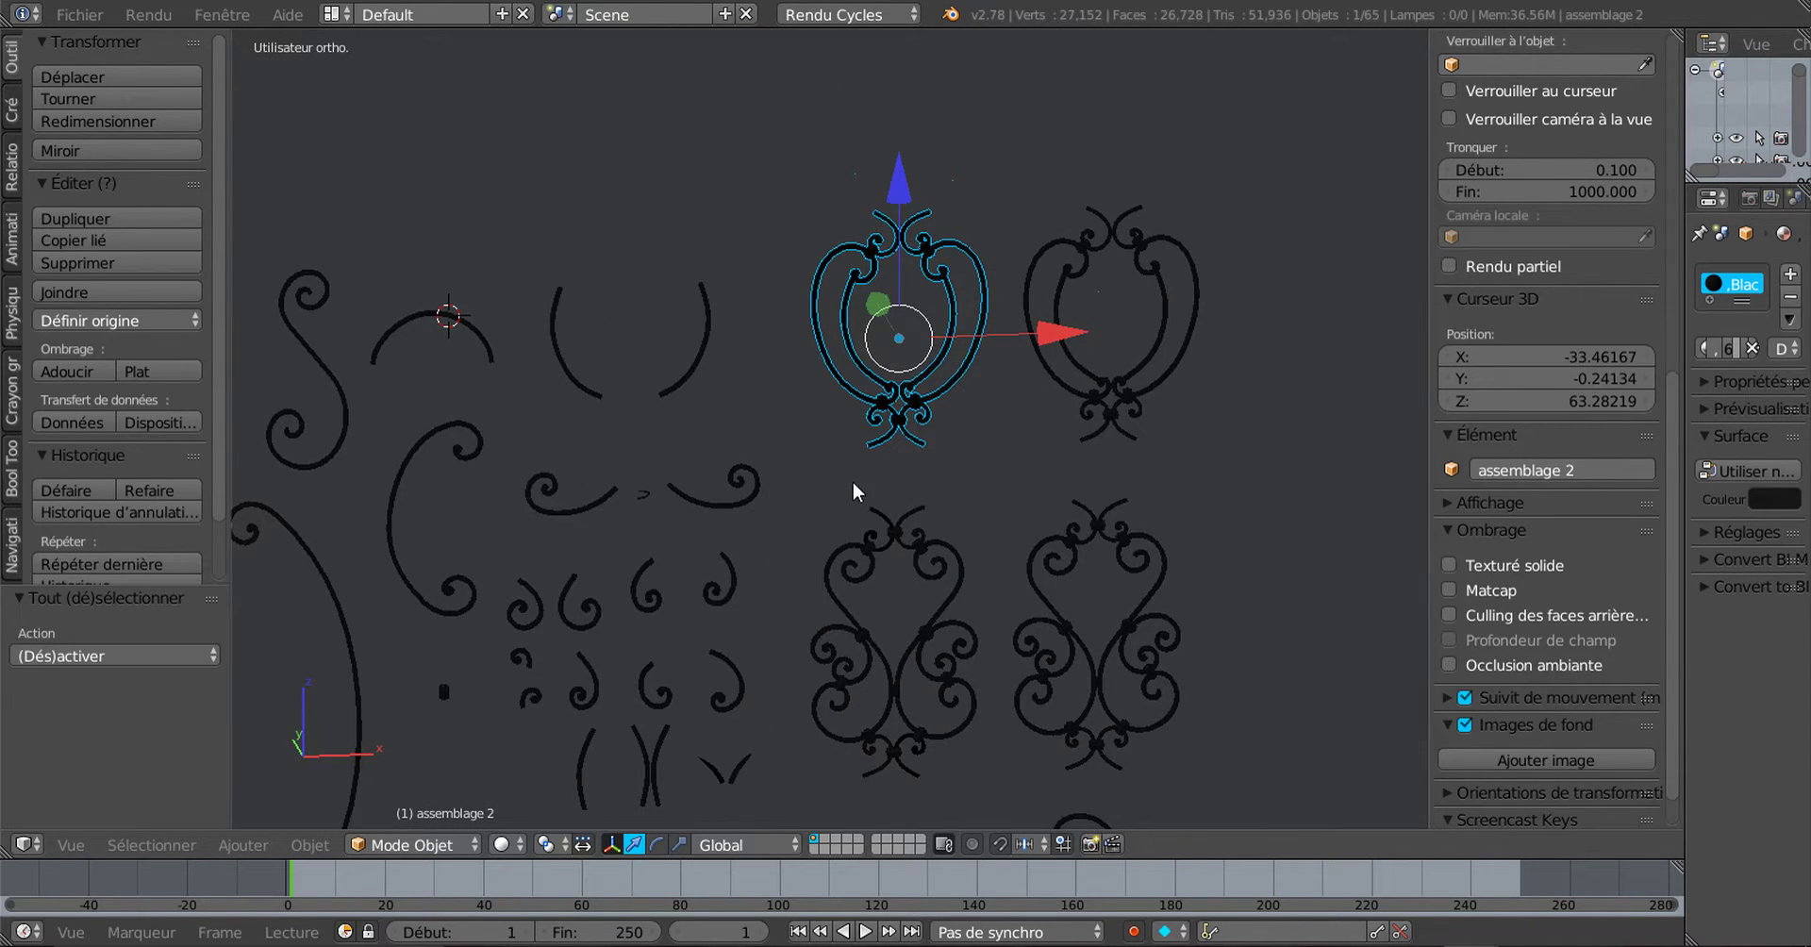
scroll(1008, 366, "down", 4)
middle_click_drag(975, 386, 1078, 387)
scroll(1049, 411, "up", 2)
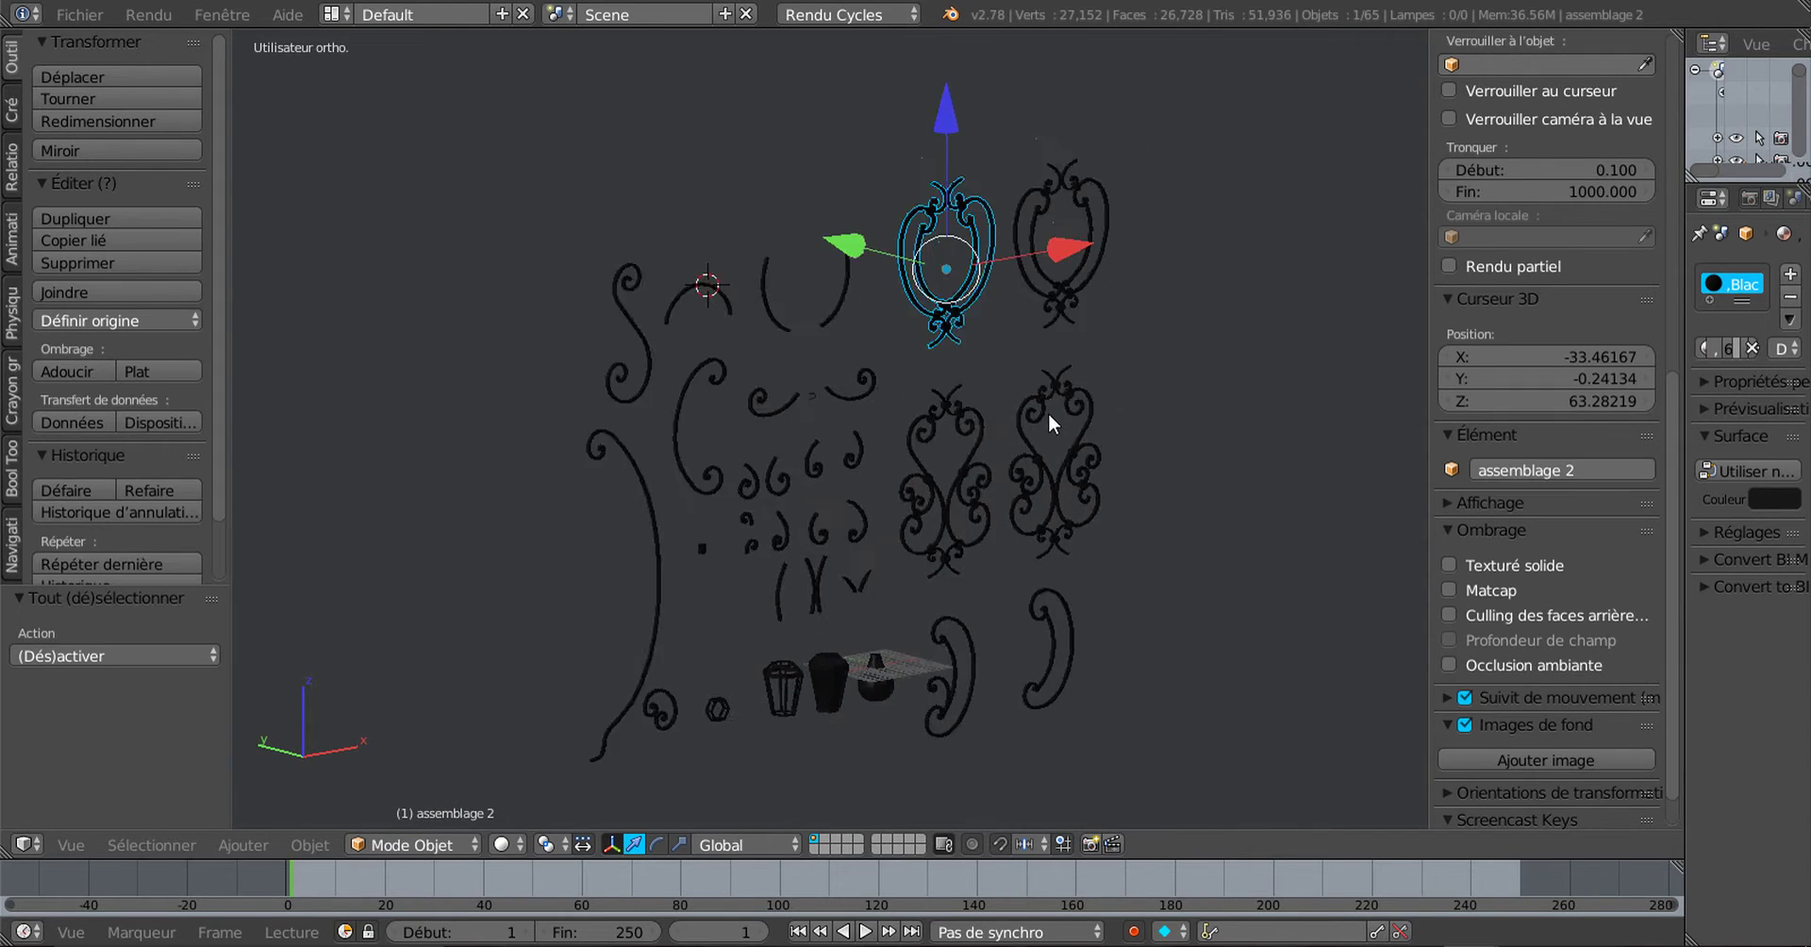
scroll(1049, 412, "up", 2)
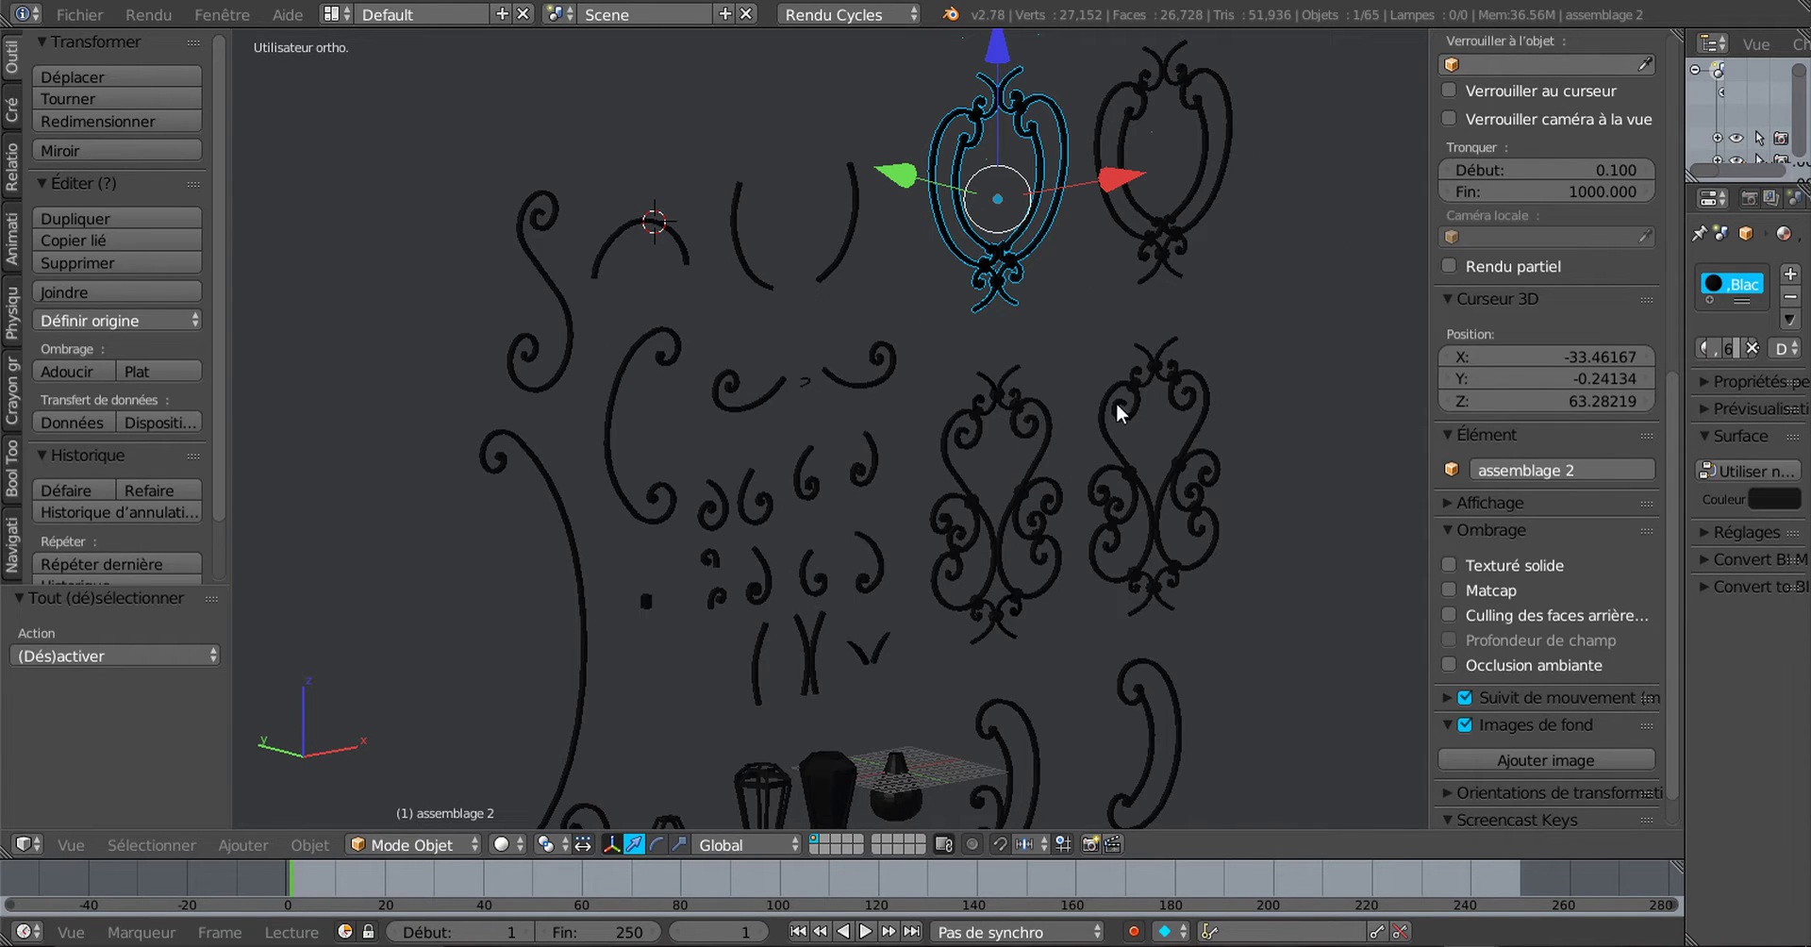
Step: Select a small scroll and the two facing curved bars in turn to show the library's single pieces
right_click(840, 457)
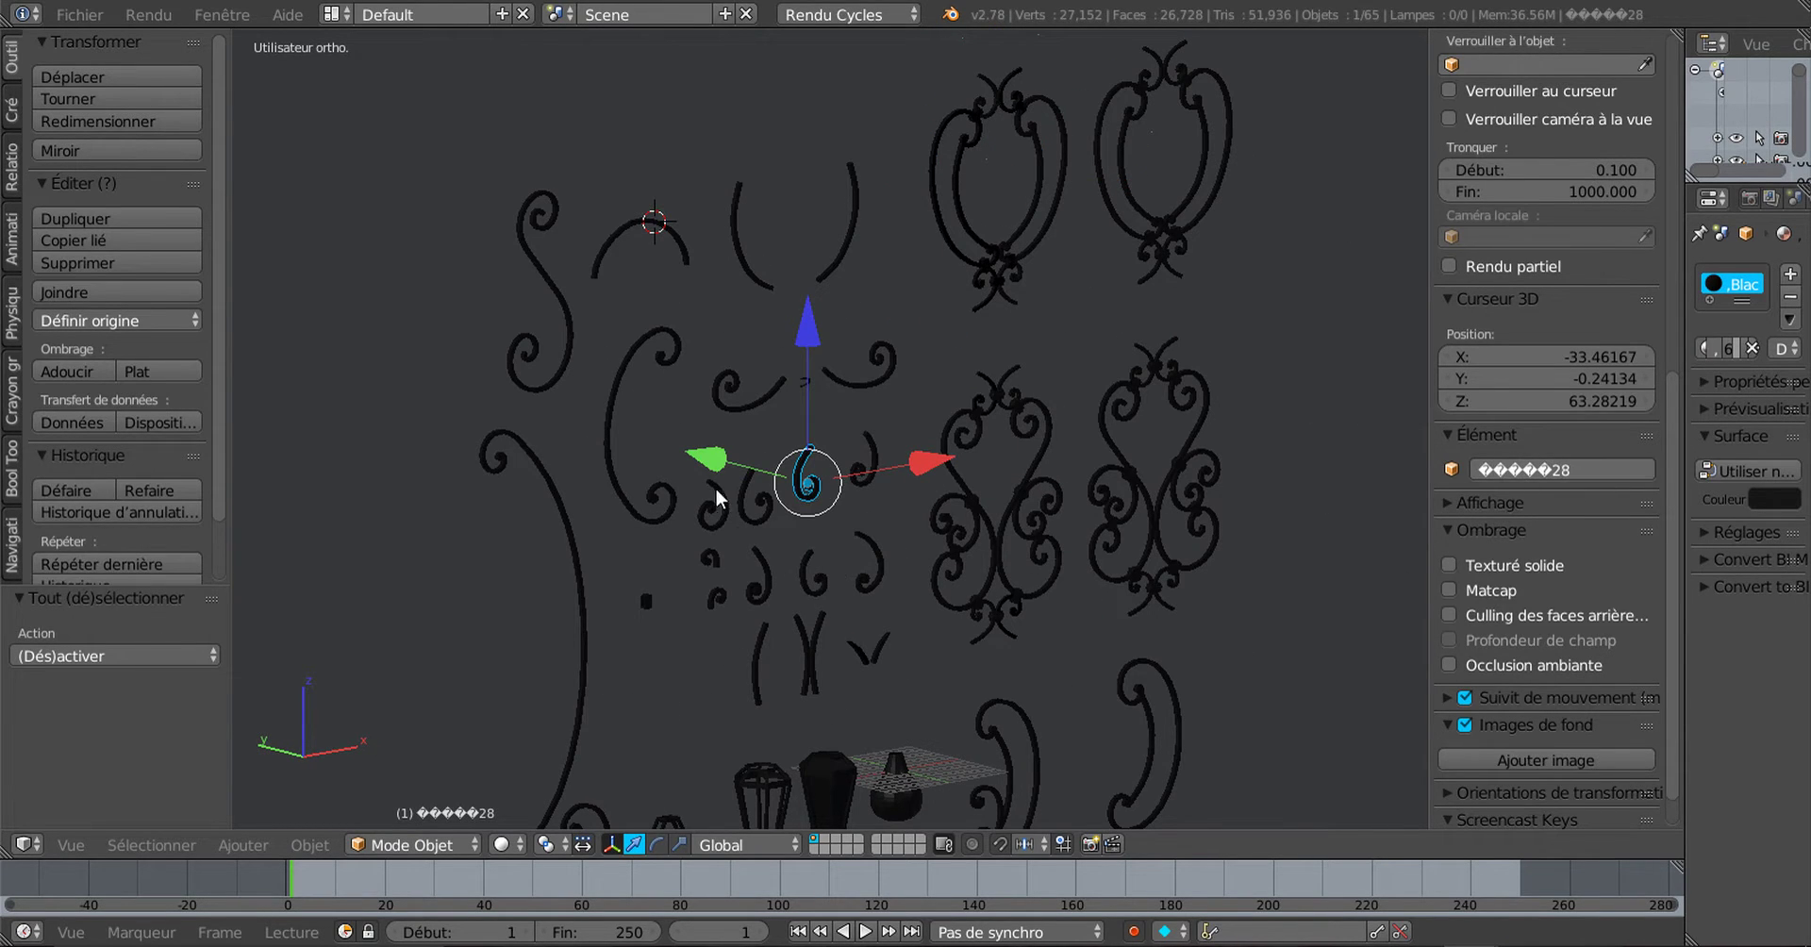
right_click(732, 406)
right_click(772, 276)
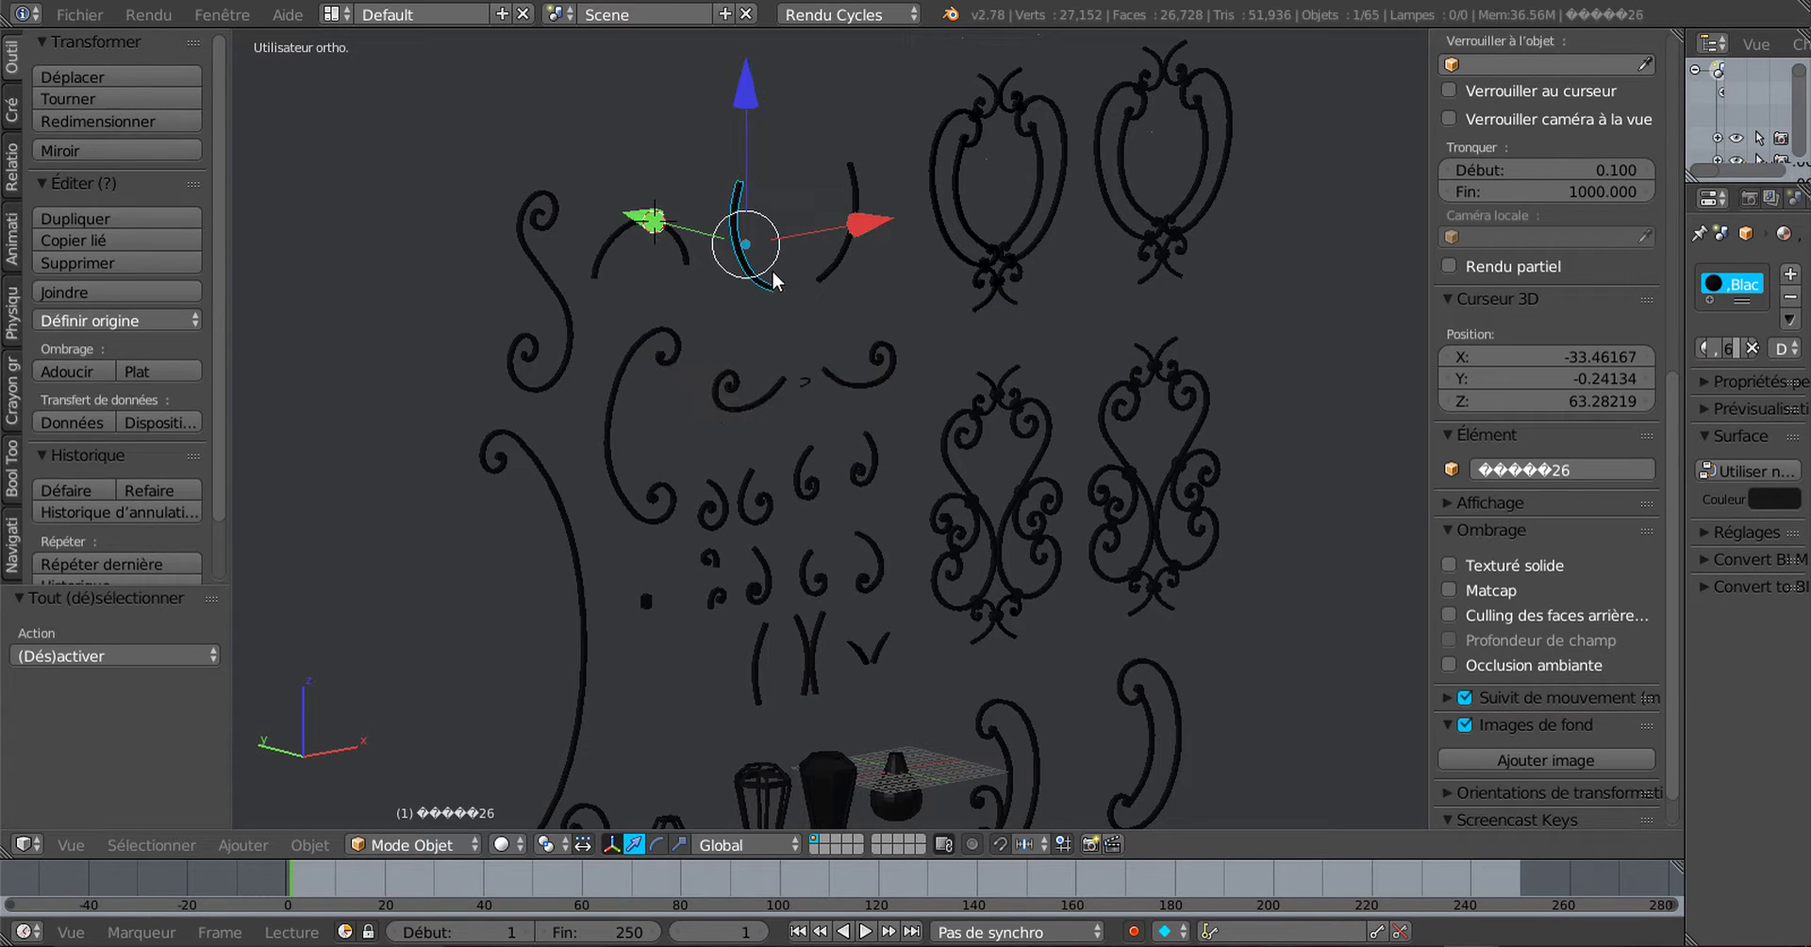
right_click(851, 264)
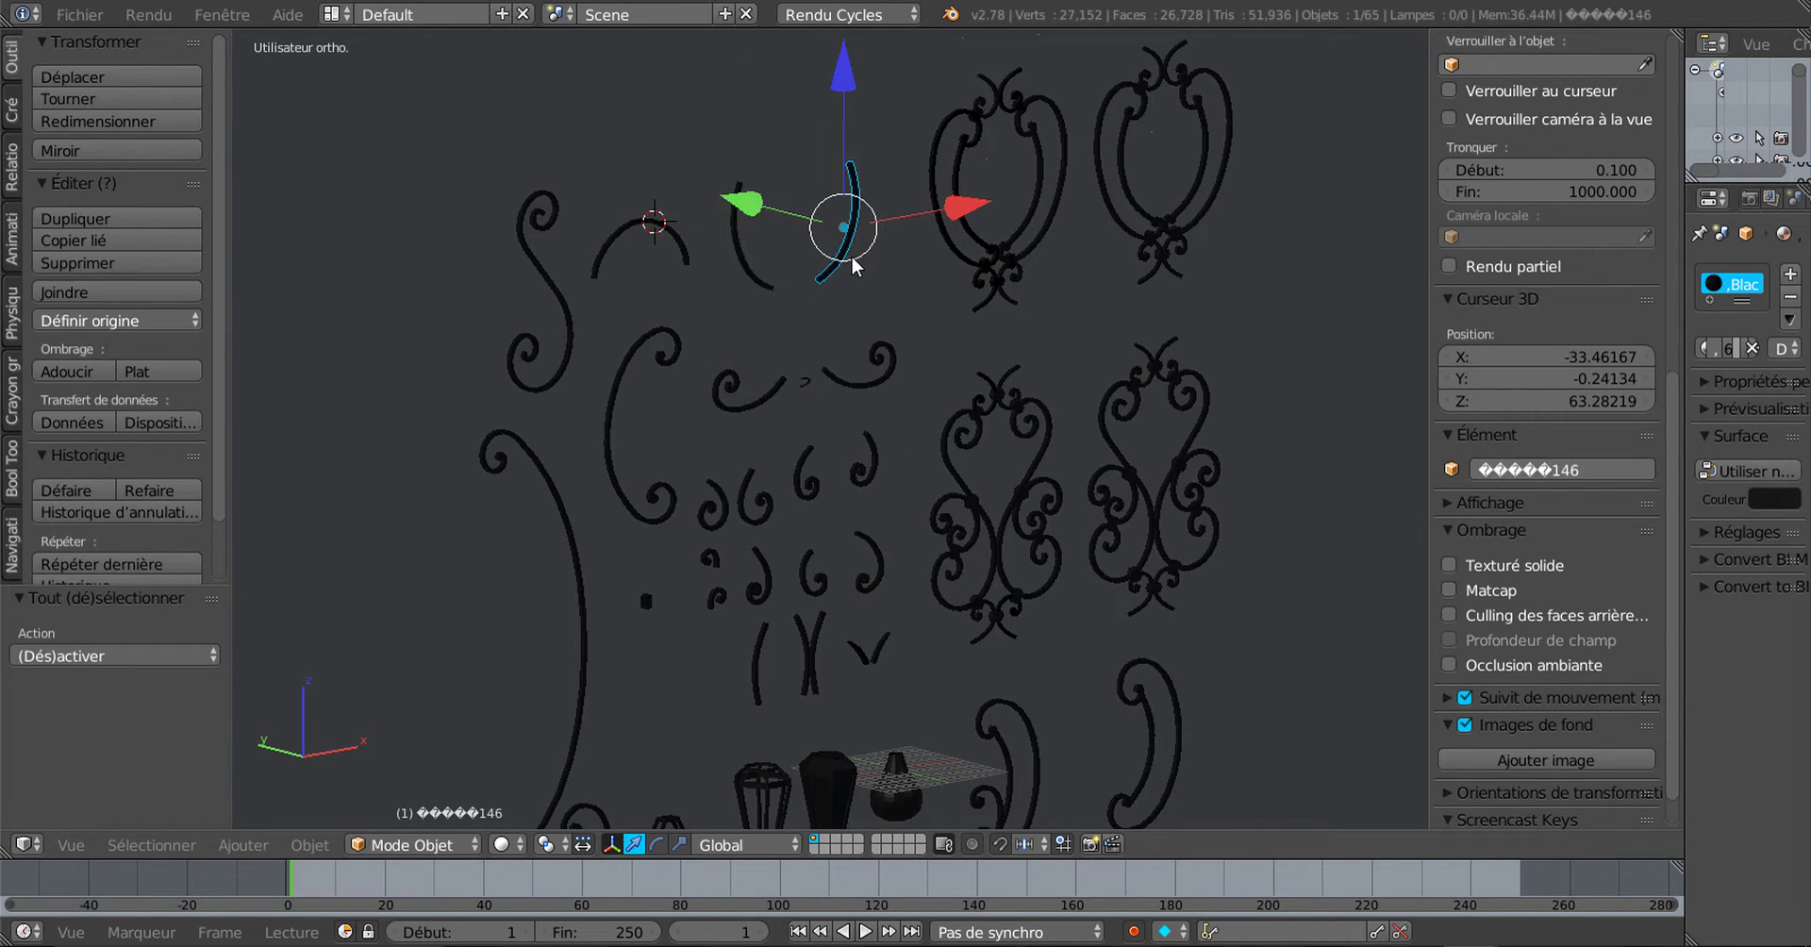
middle_click_drag(651, 439, 568, 434)
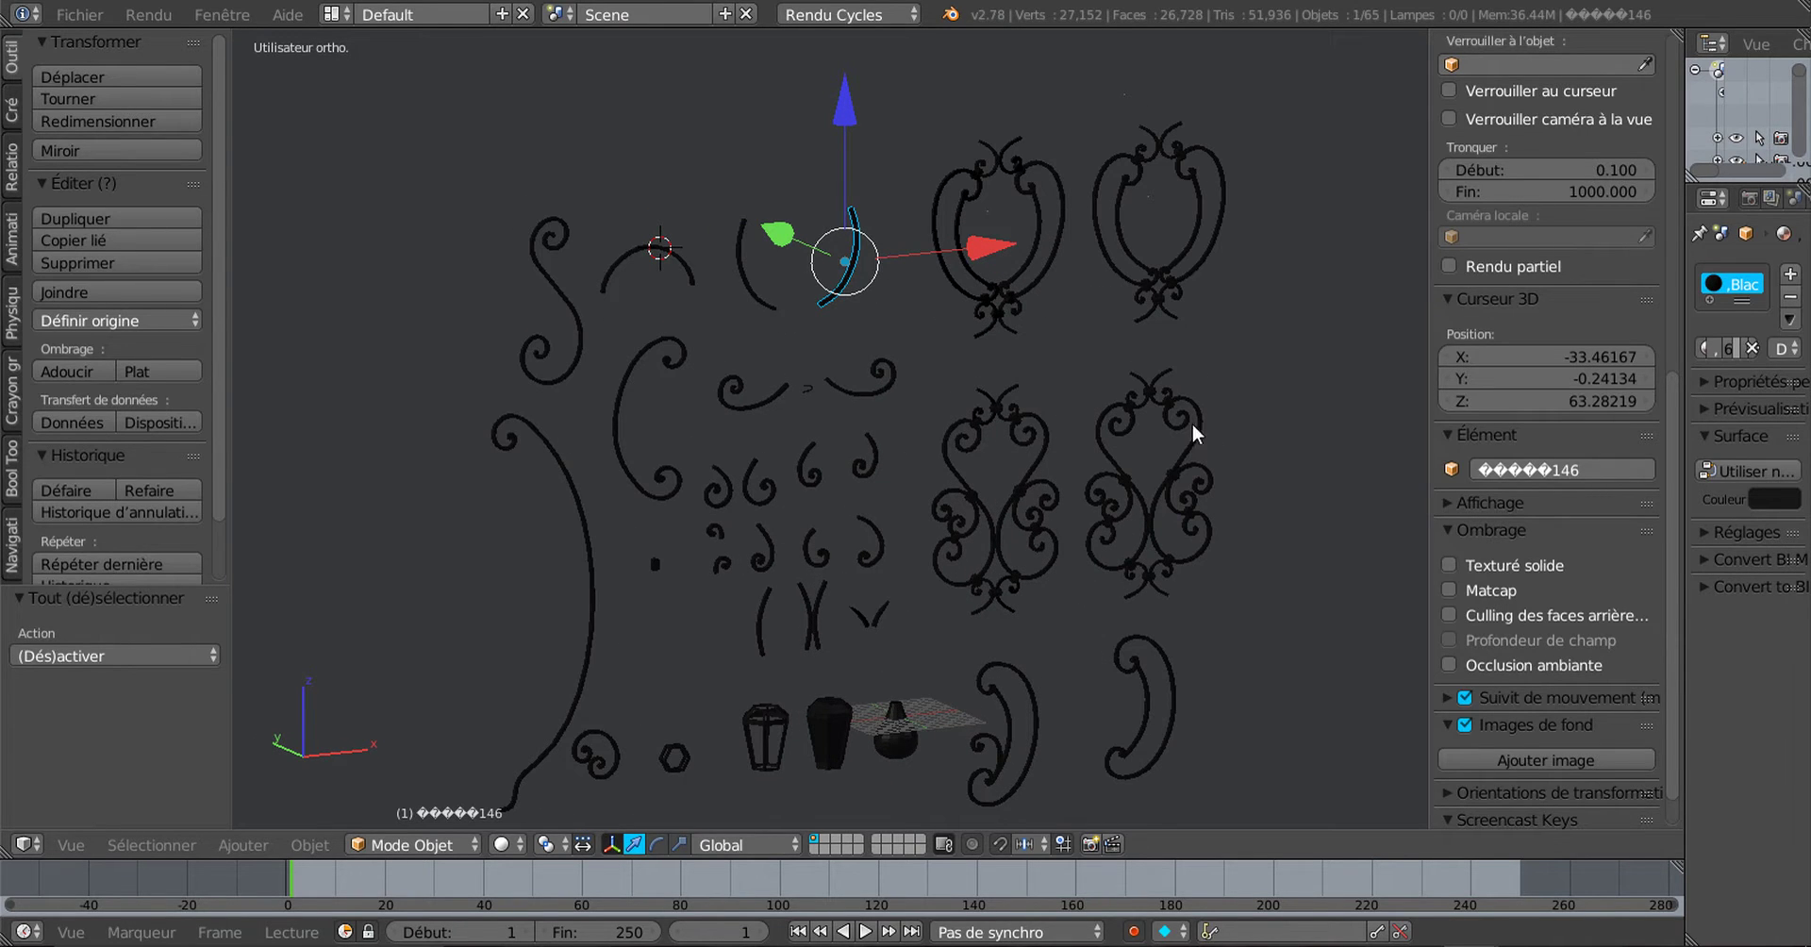
middle_click_drag(1194, 429, 1150, 418, "shift")
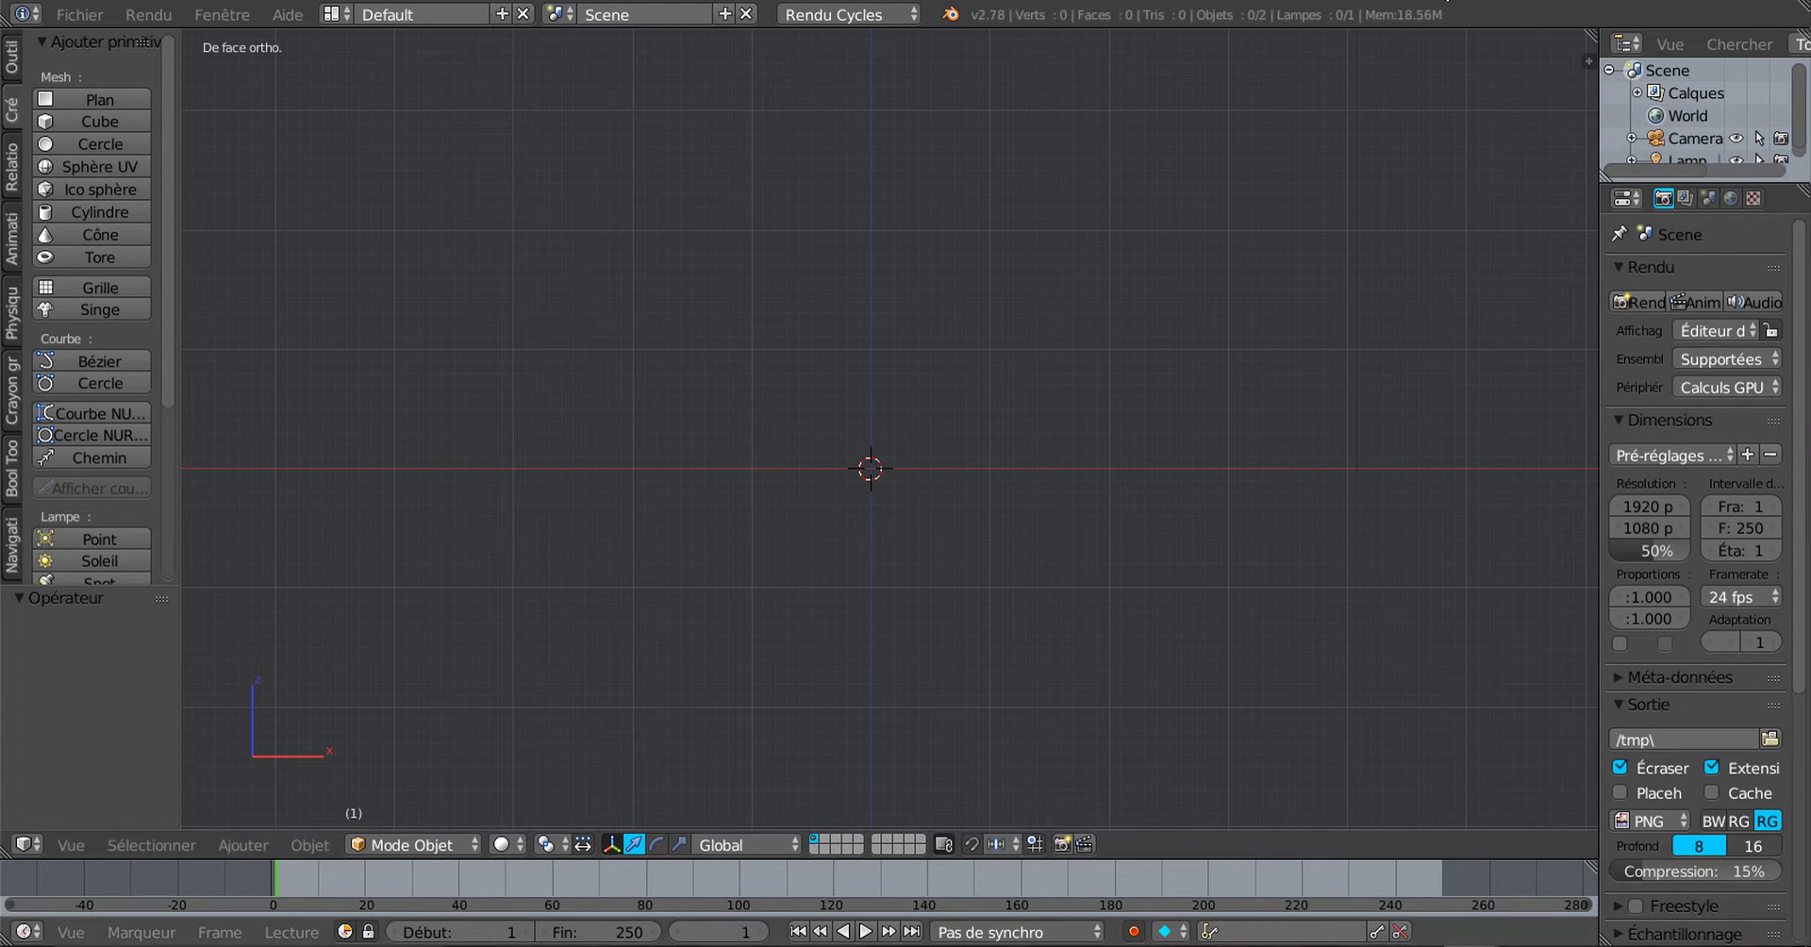
Step: Return to the ornament library's Blender window and select the joined heart-shaped ornament "assemblage 1"
mouse_move(1477, 941)
left_click(1471, 897)
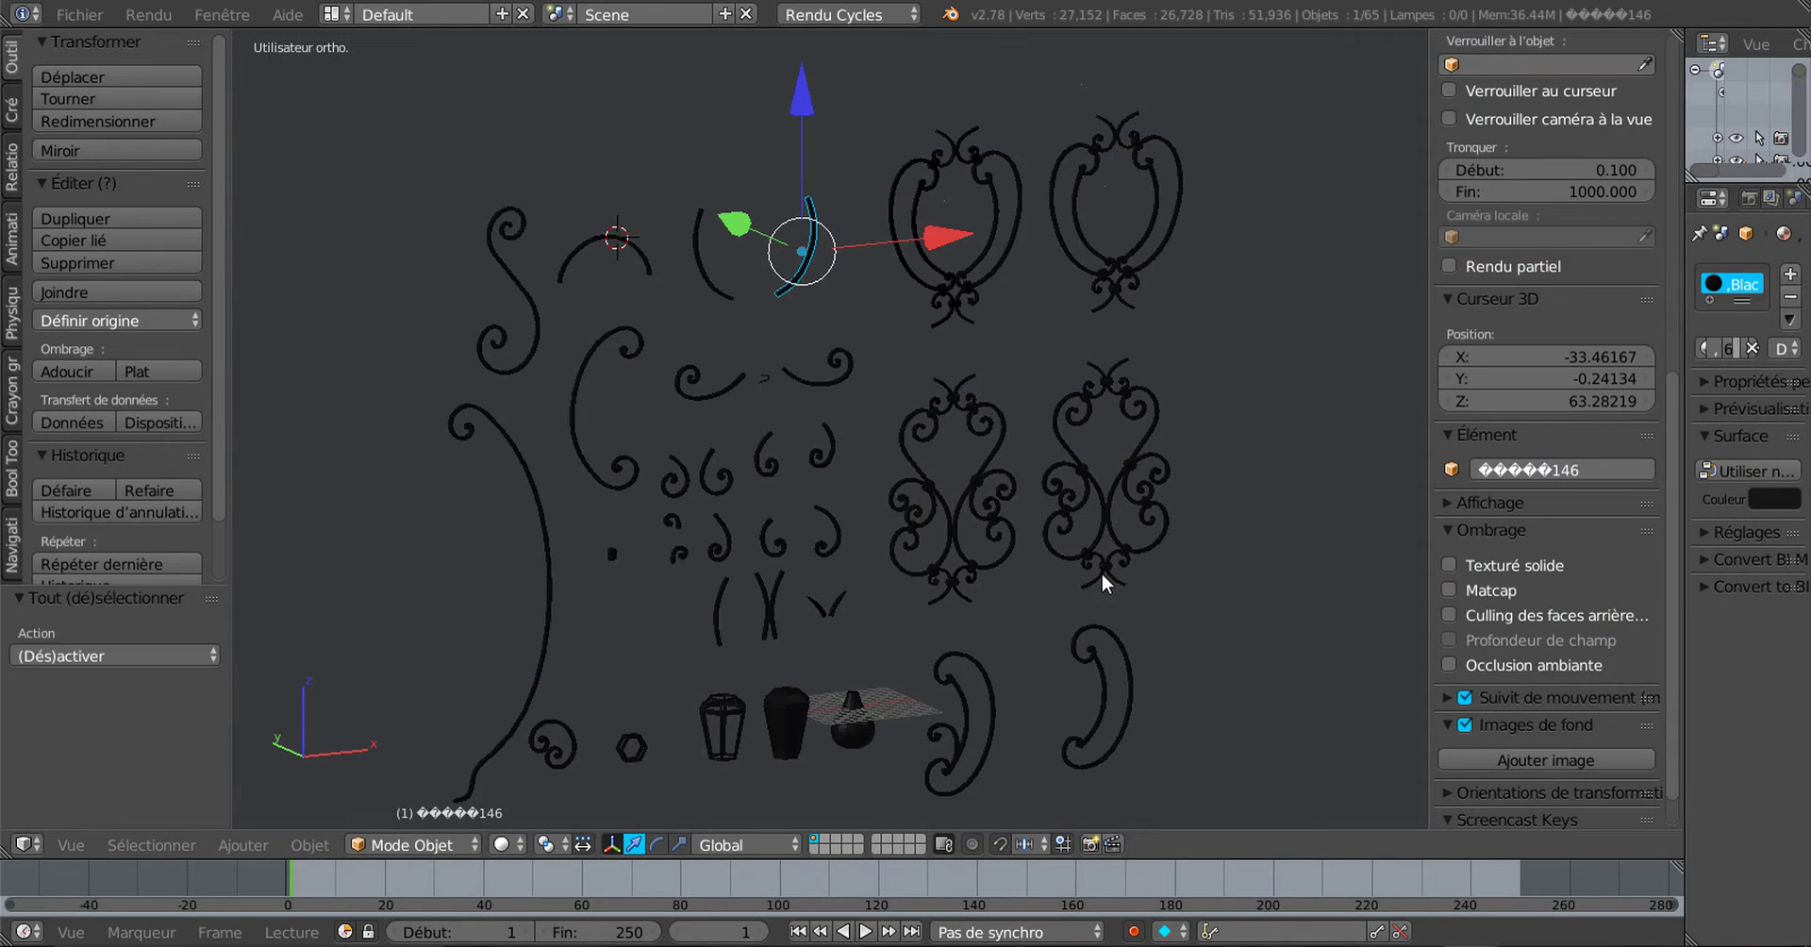
scroll(1102, 573, "up", 2)
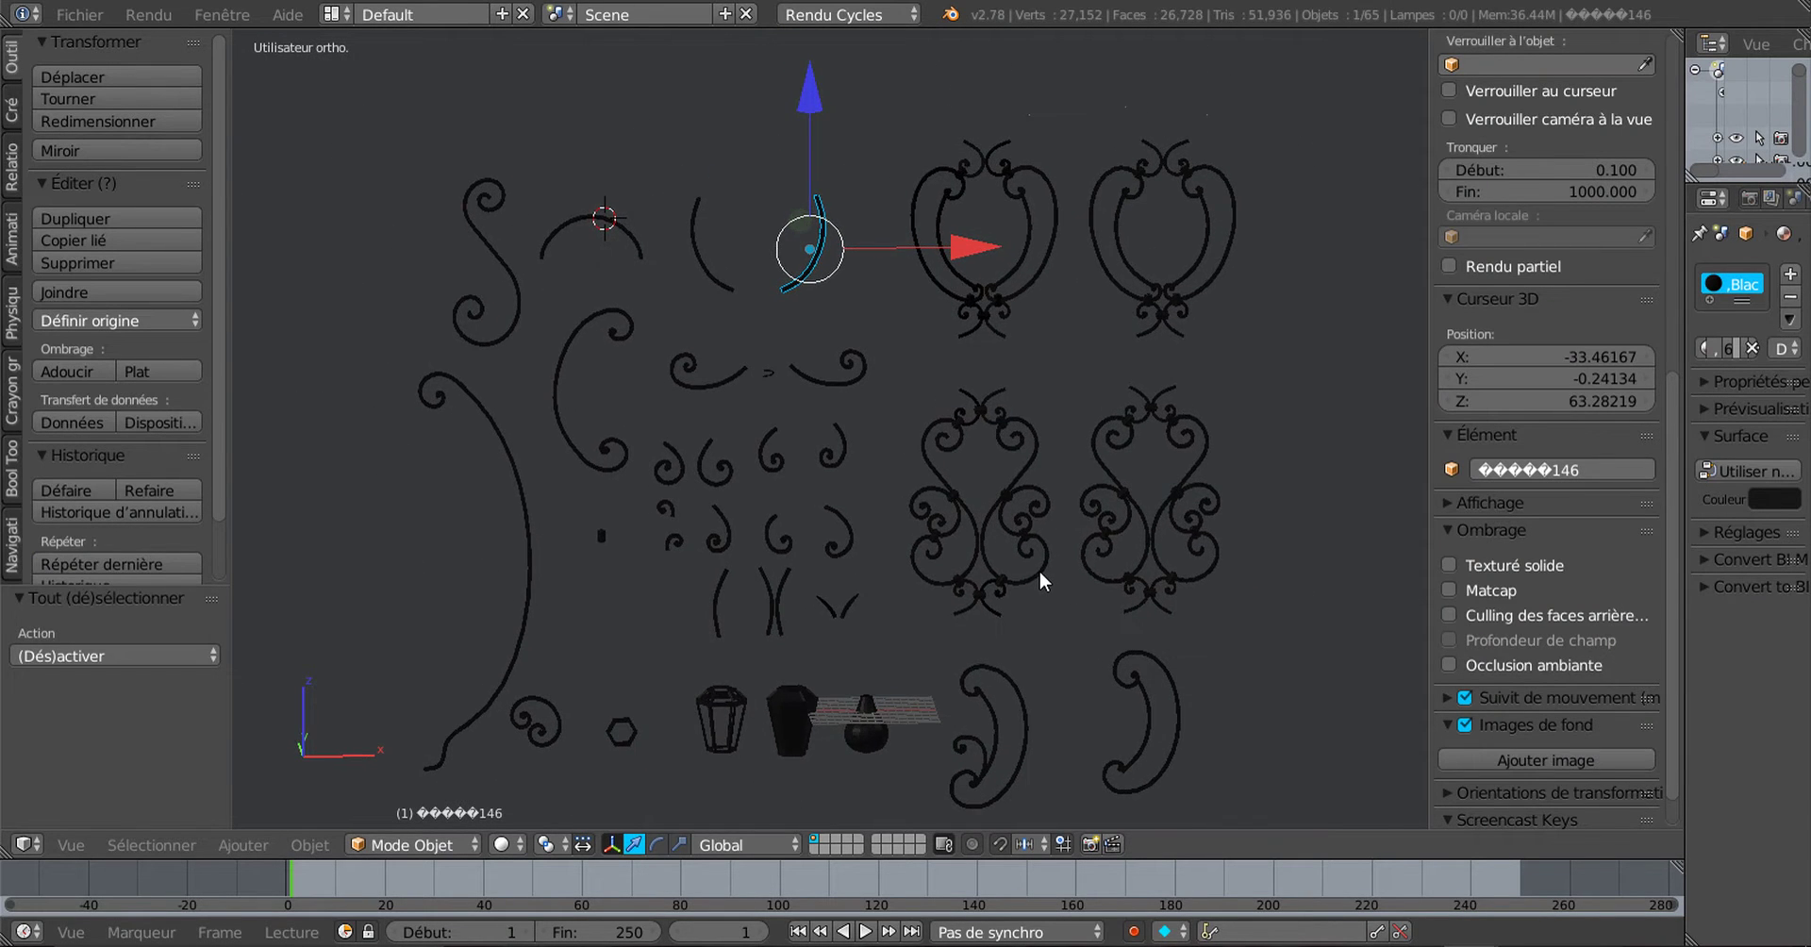
scroll(1039, 570, "up", 3)
right_click(1117, 547)
scroll(1115, 546, "down", 2)
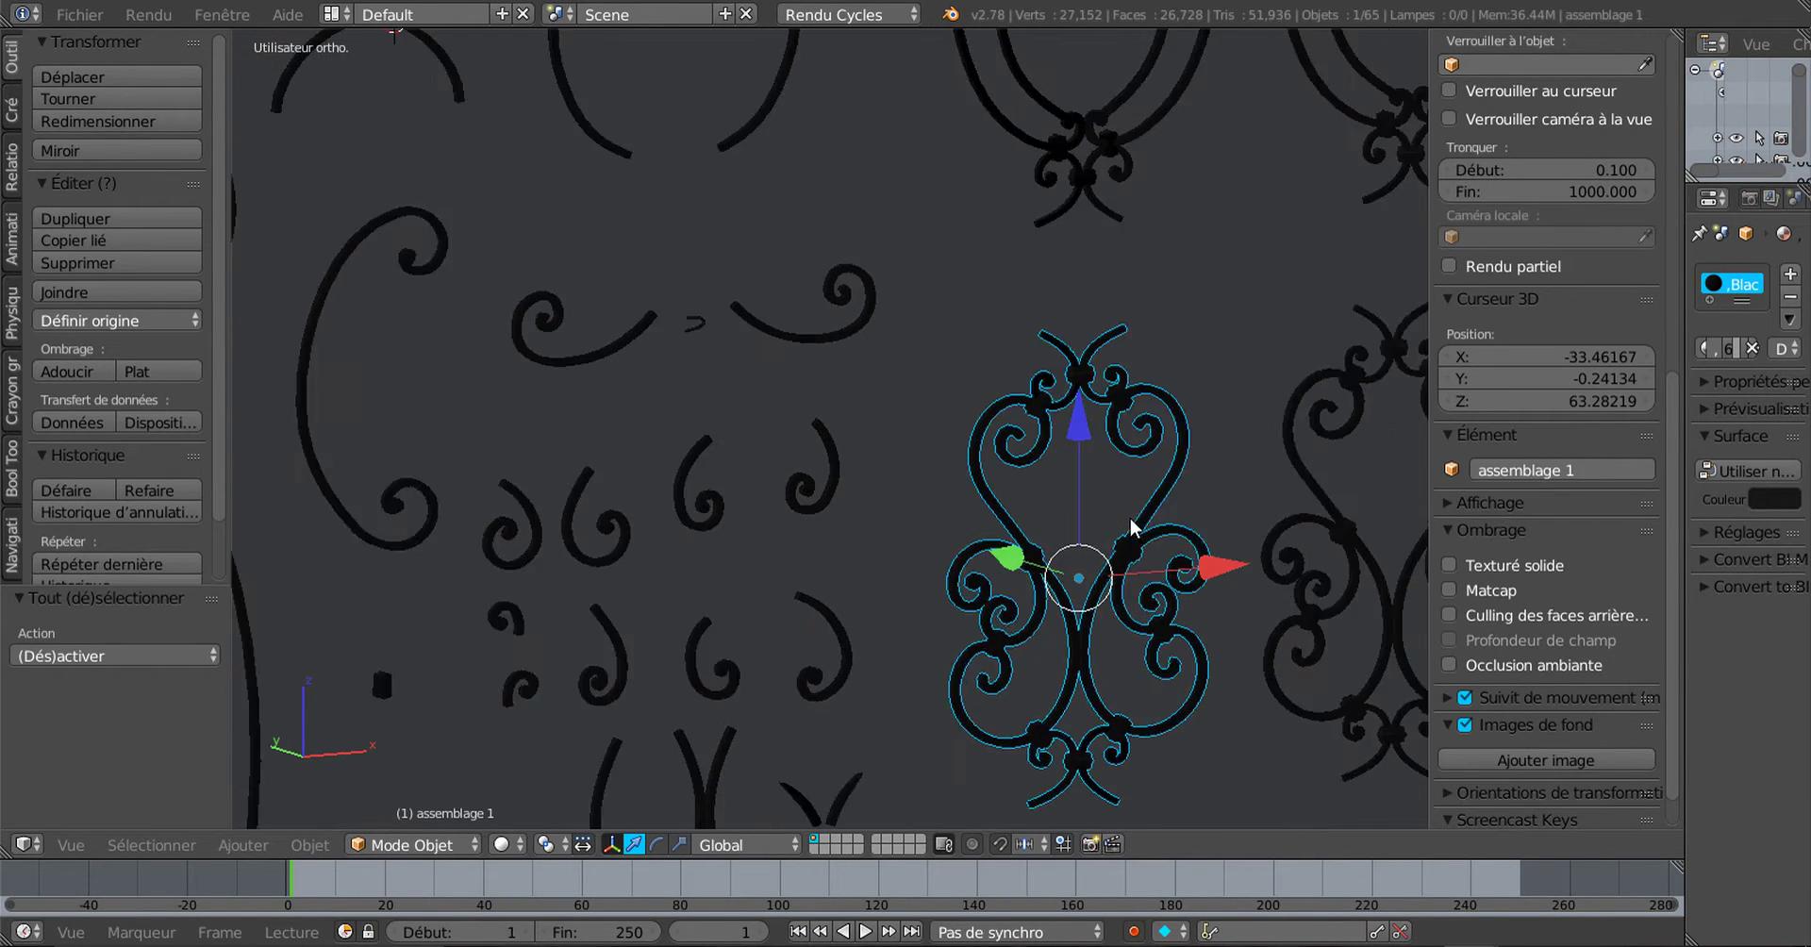
middle_click_drag(1045, 581, 995, 587)
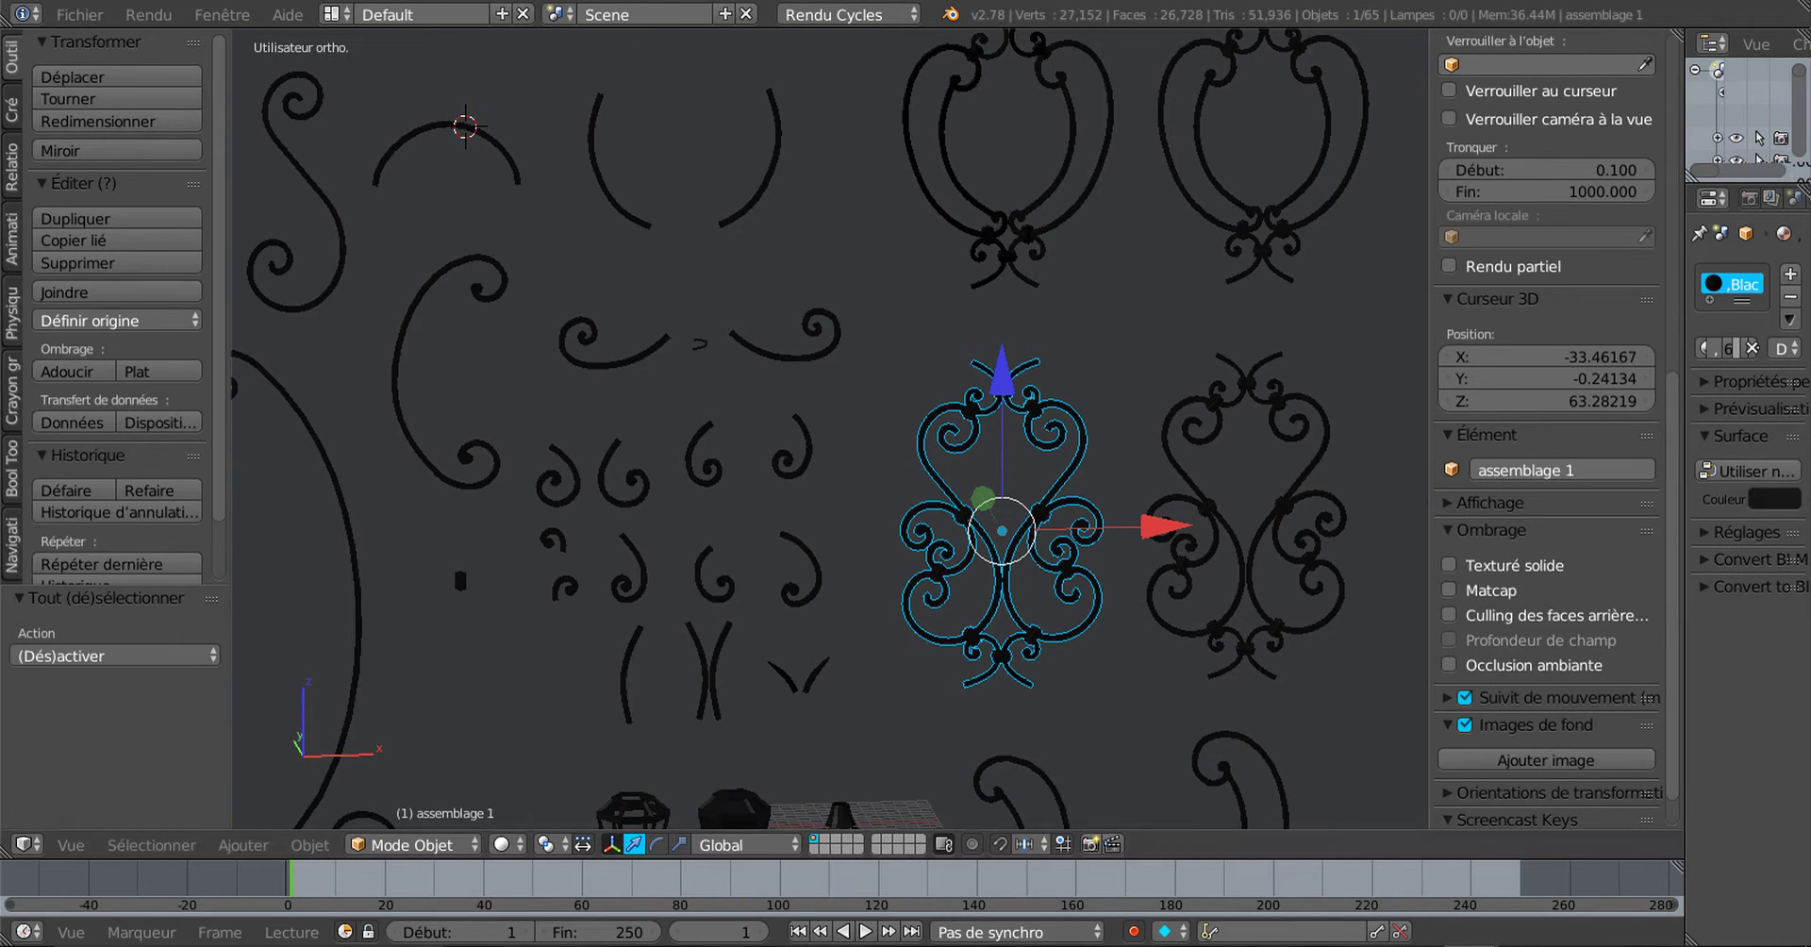
Step: Switch to the empty Blender scene and open "Volutes Ferronnerie pour Assemblage SVM6.blend" from its Desktop folder for appending
left_click(1623, 902)
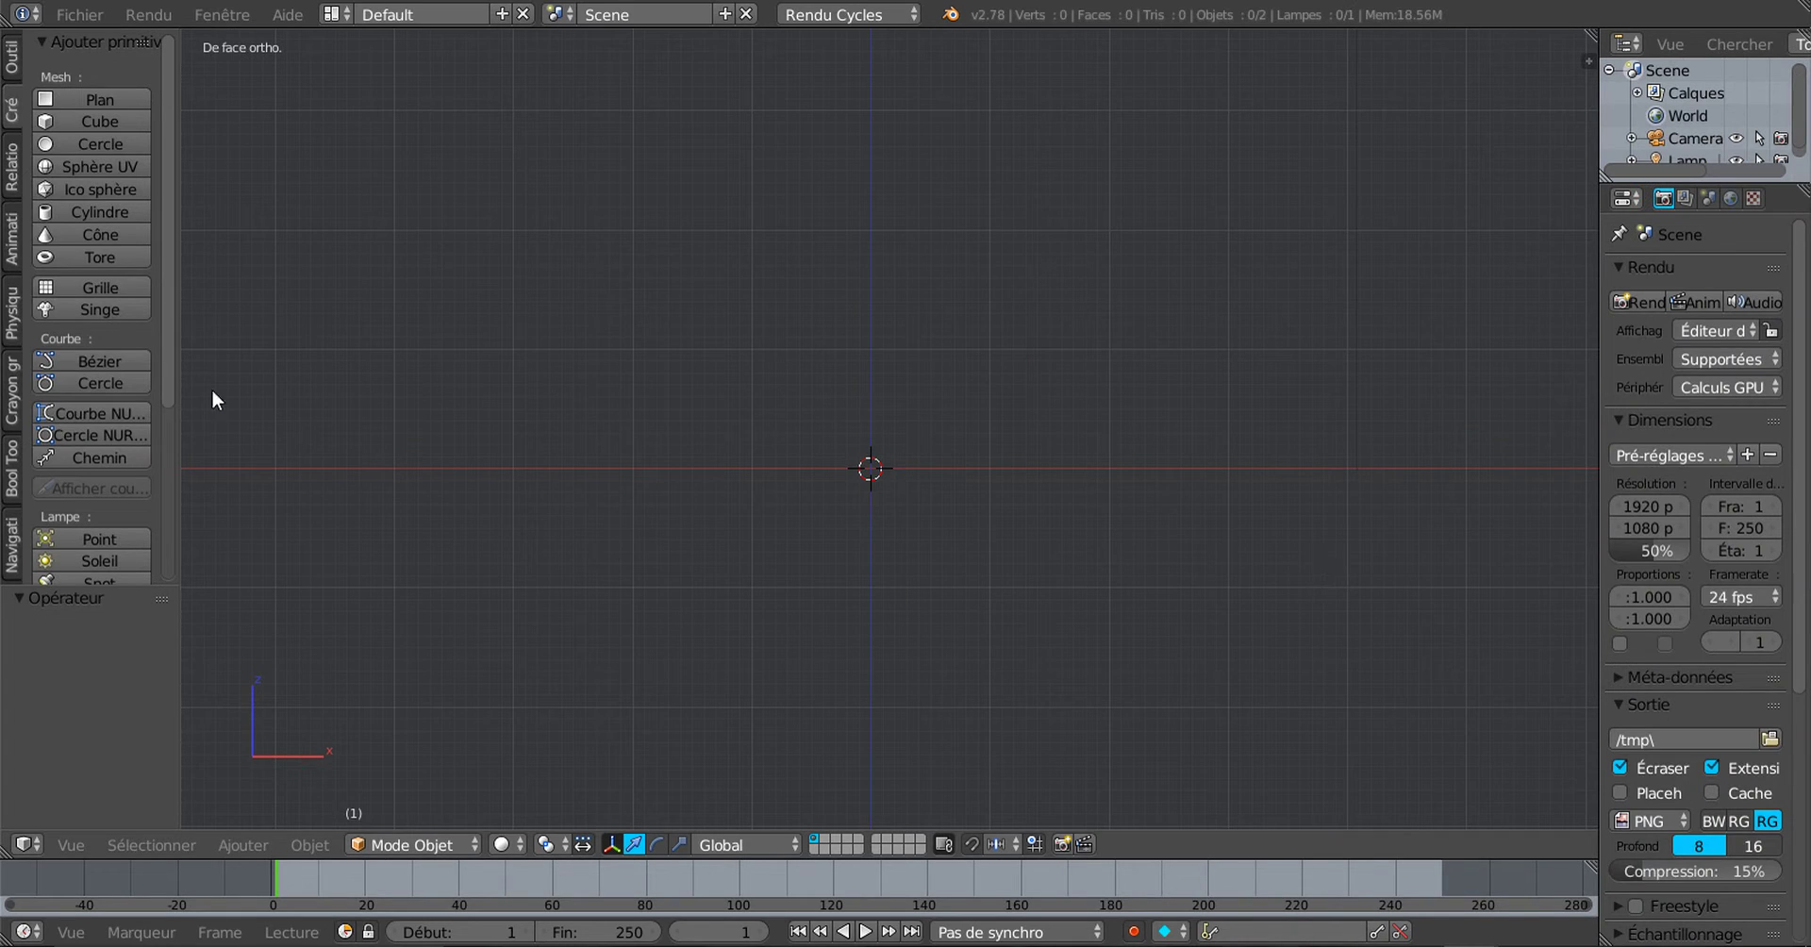
left_click(83, 14)
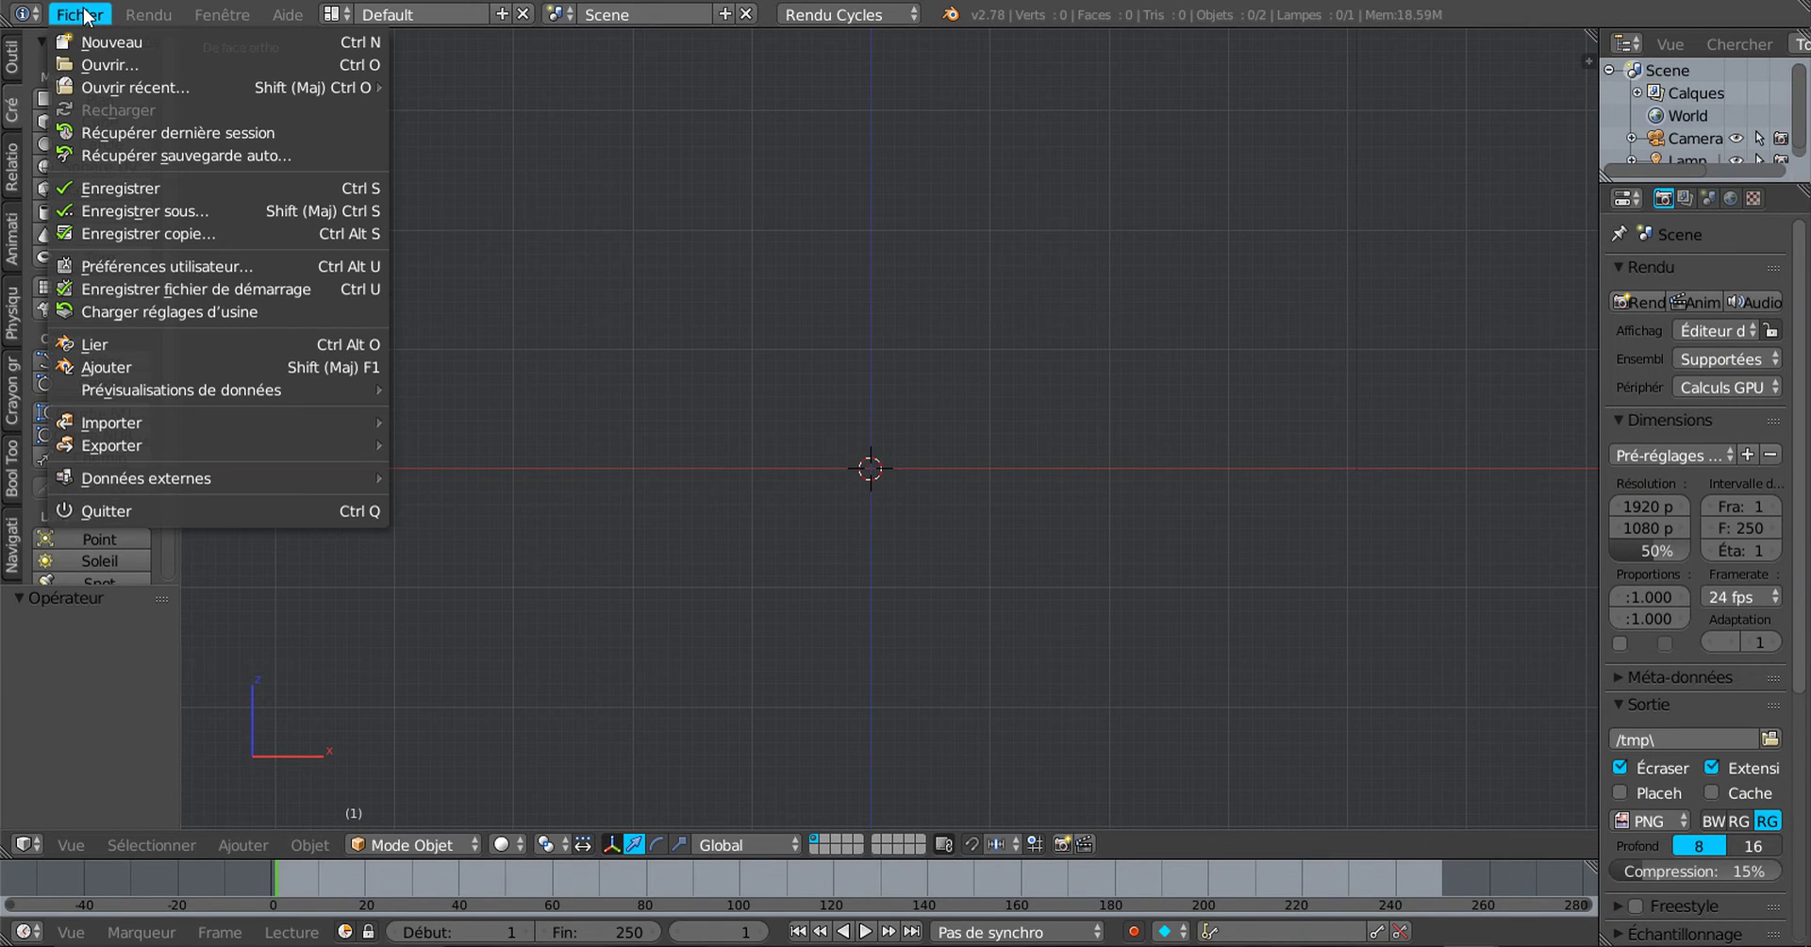
left_click(99, 368)
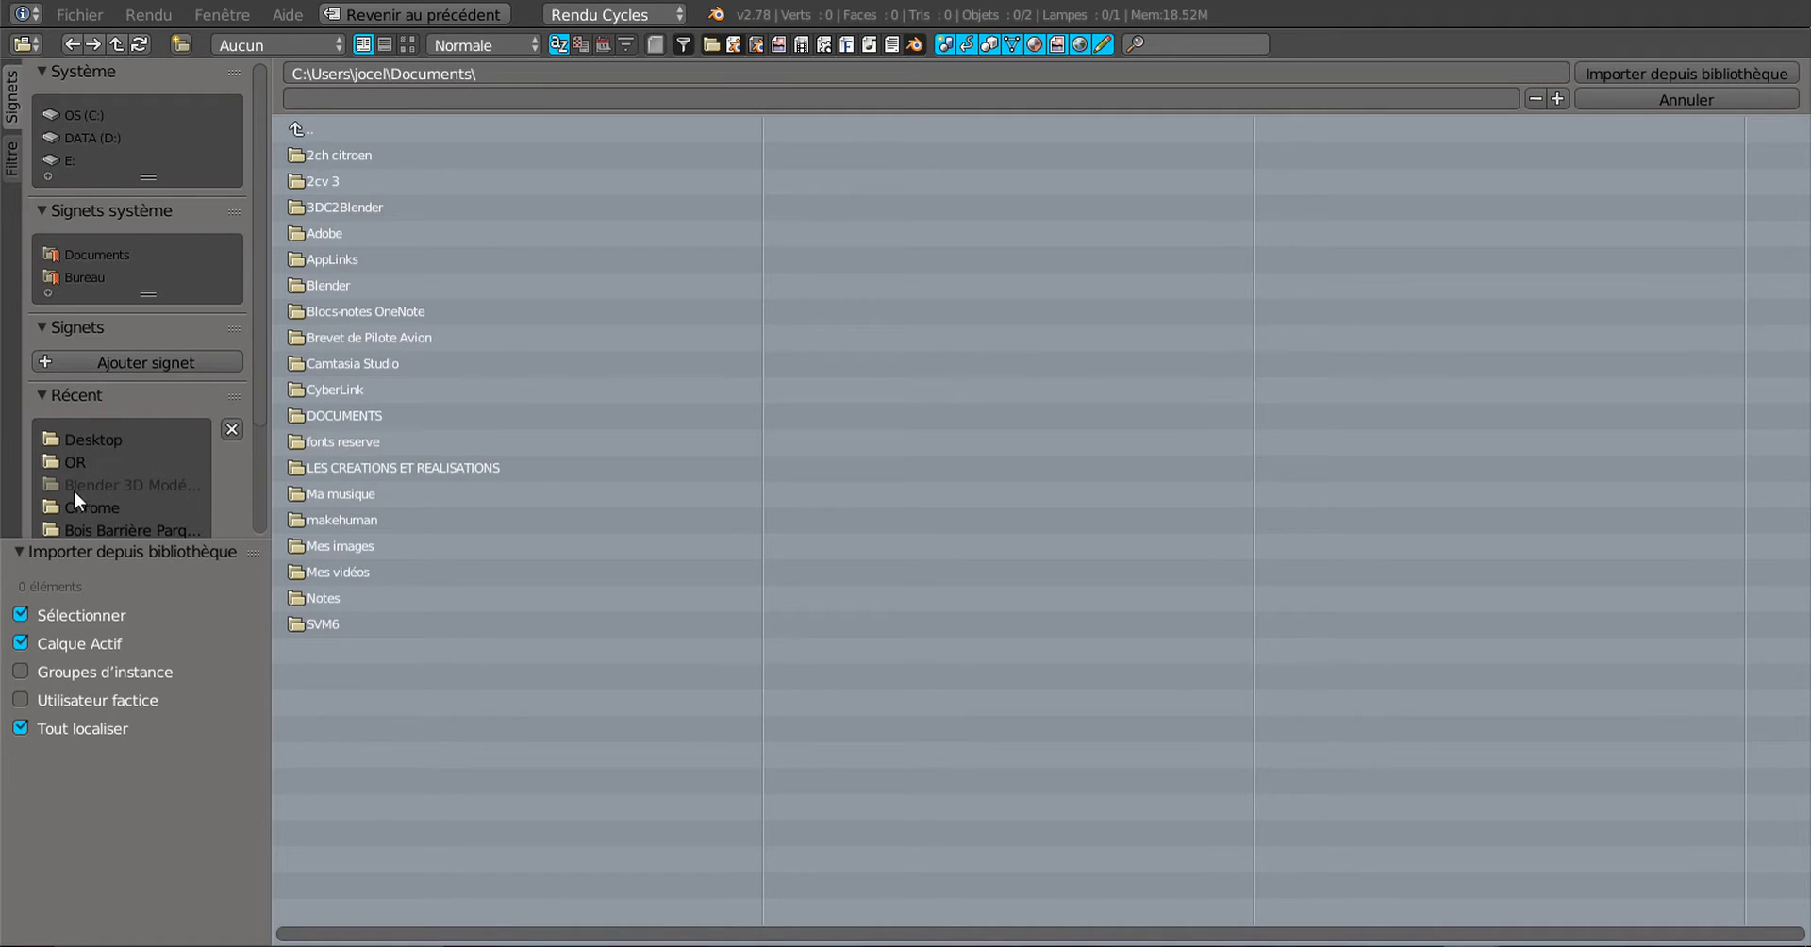
left_click(90, 439)
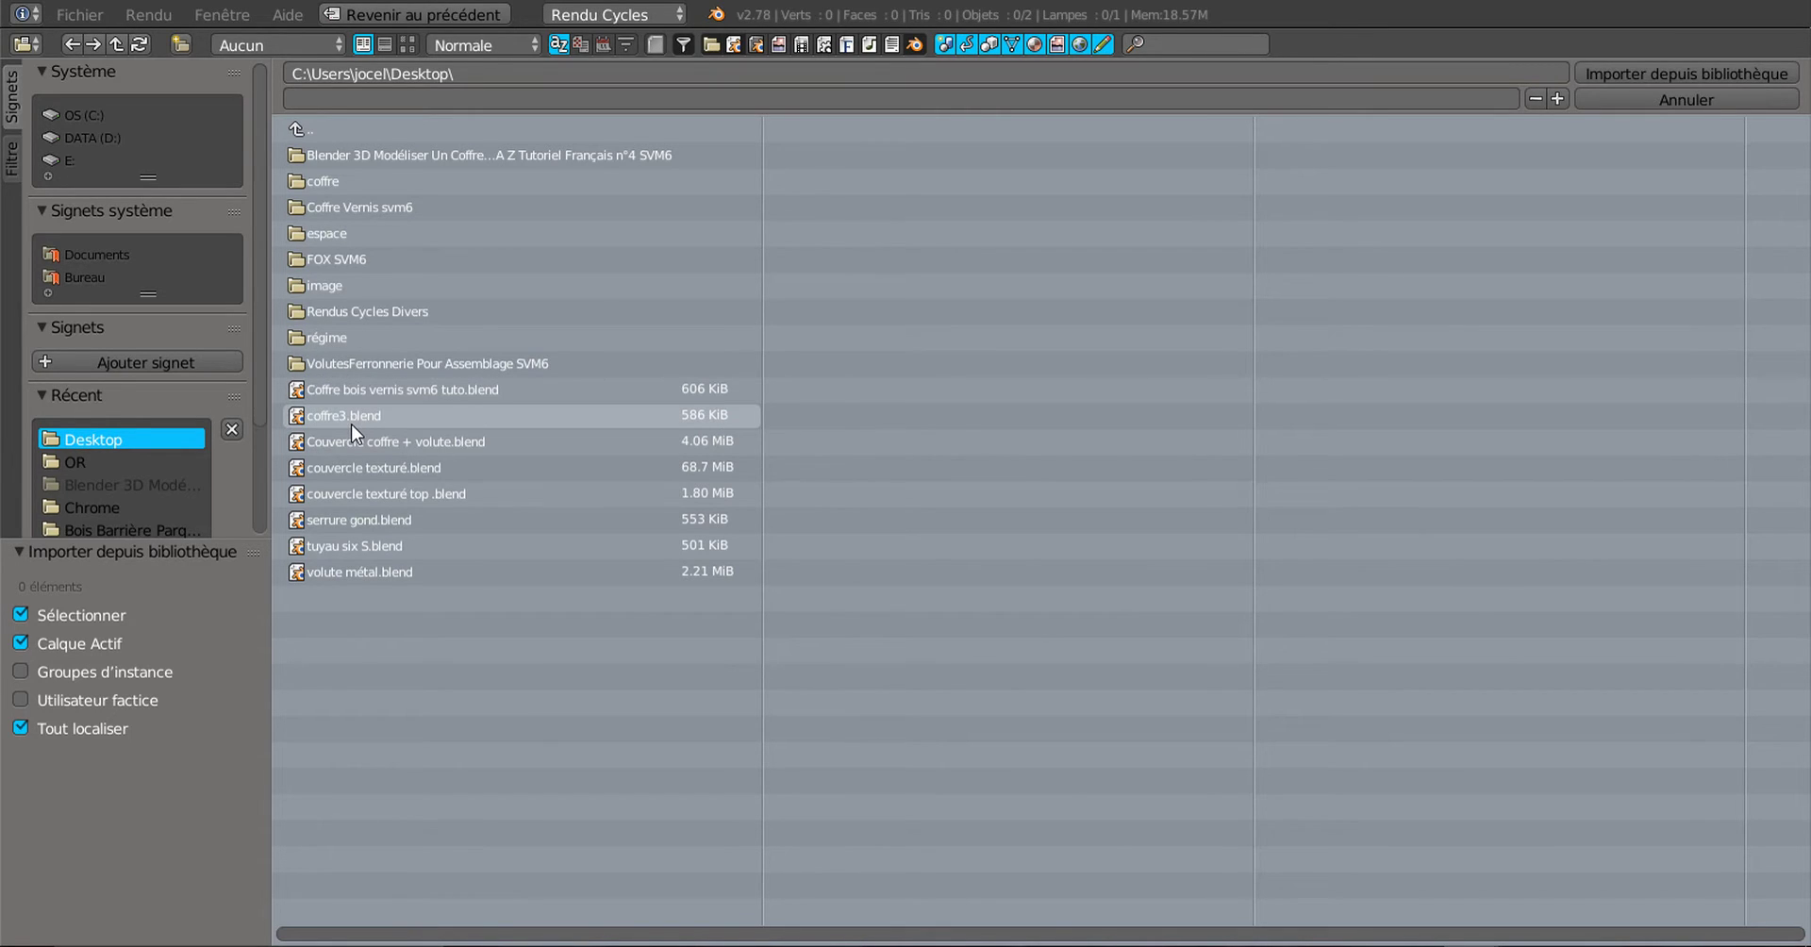
left_click(349, 362)
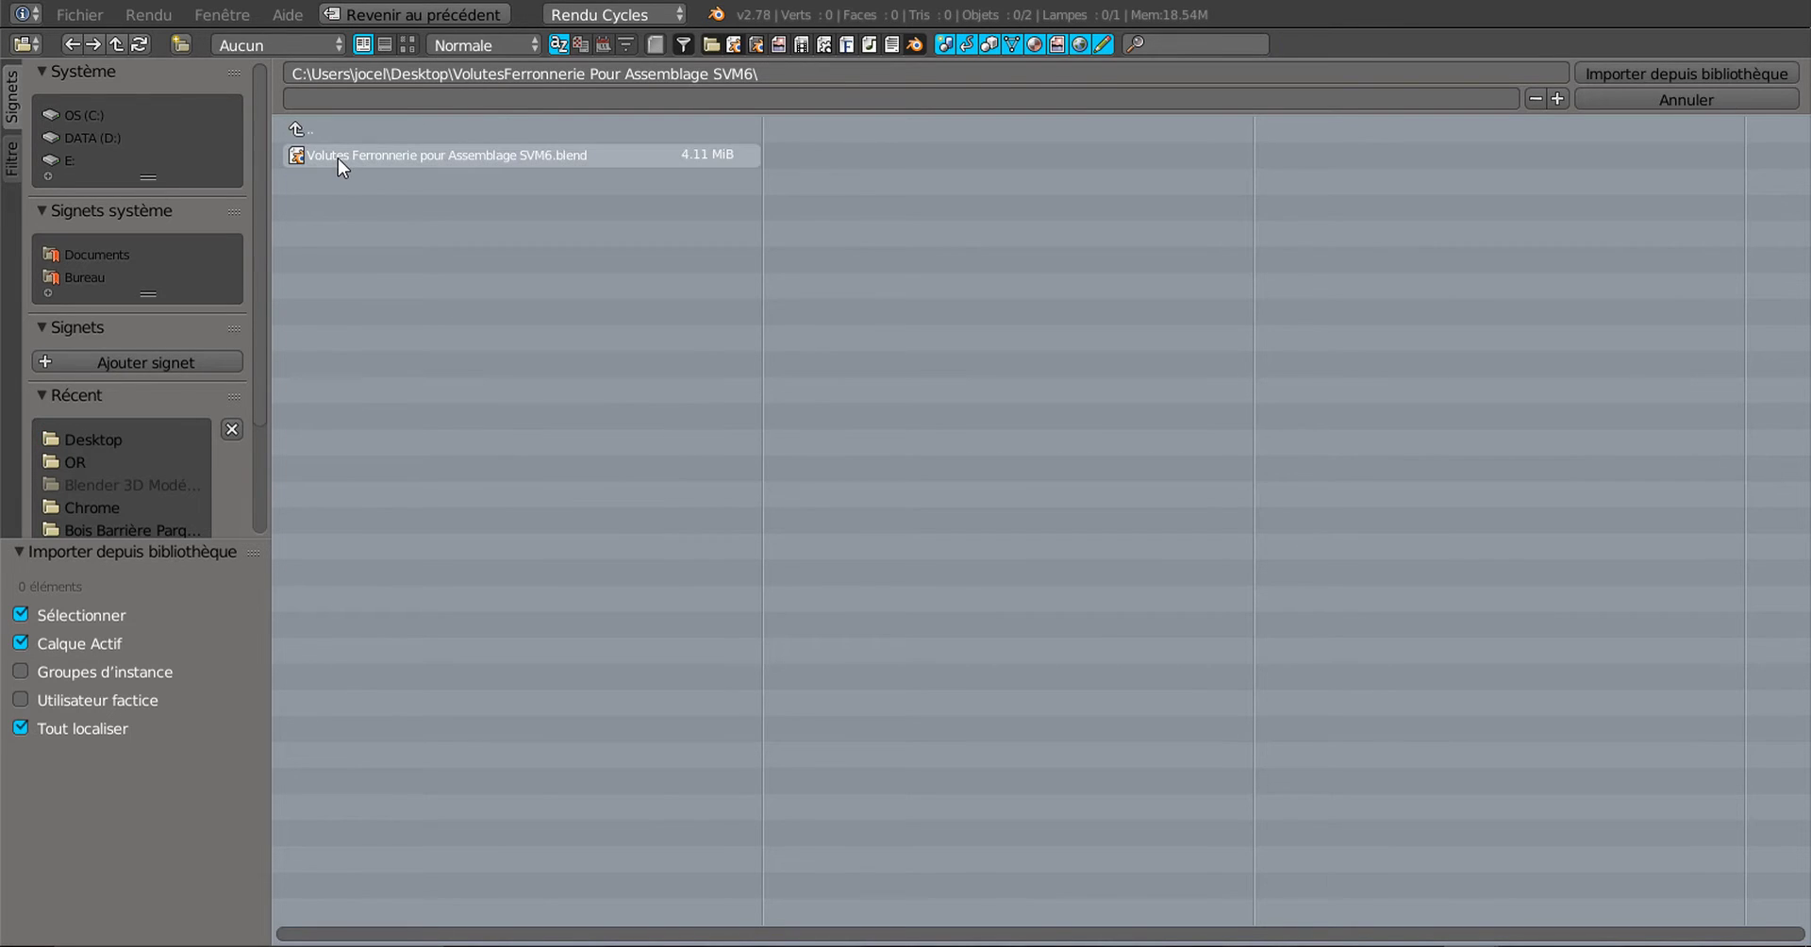
left_click(338, 158)
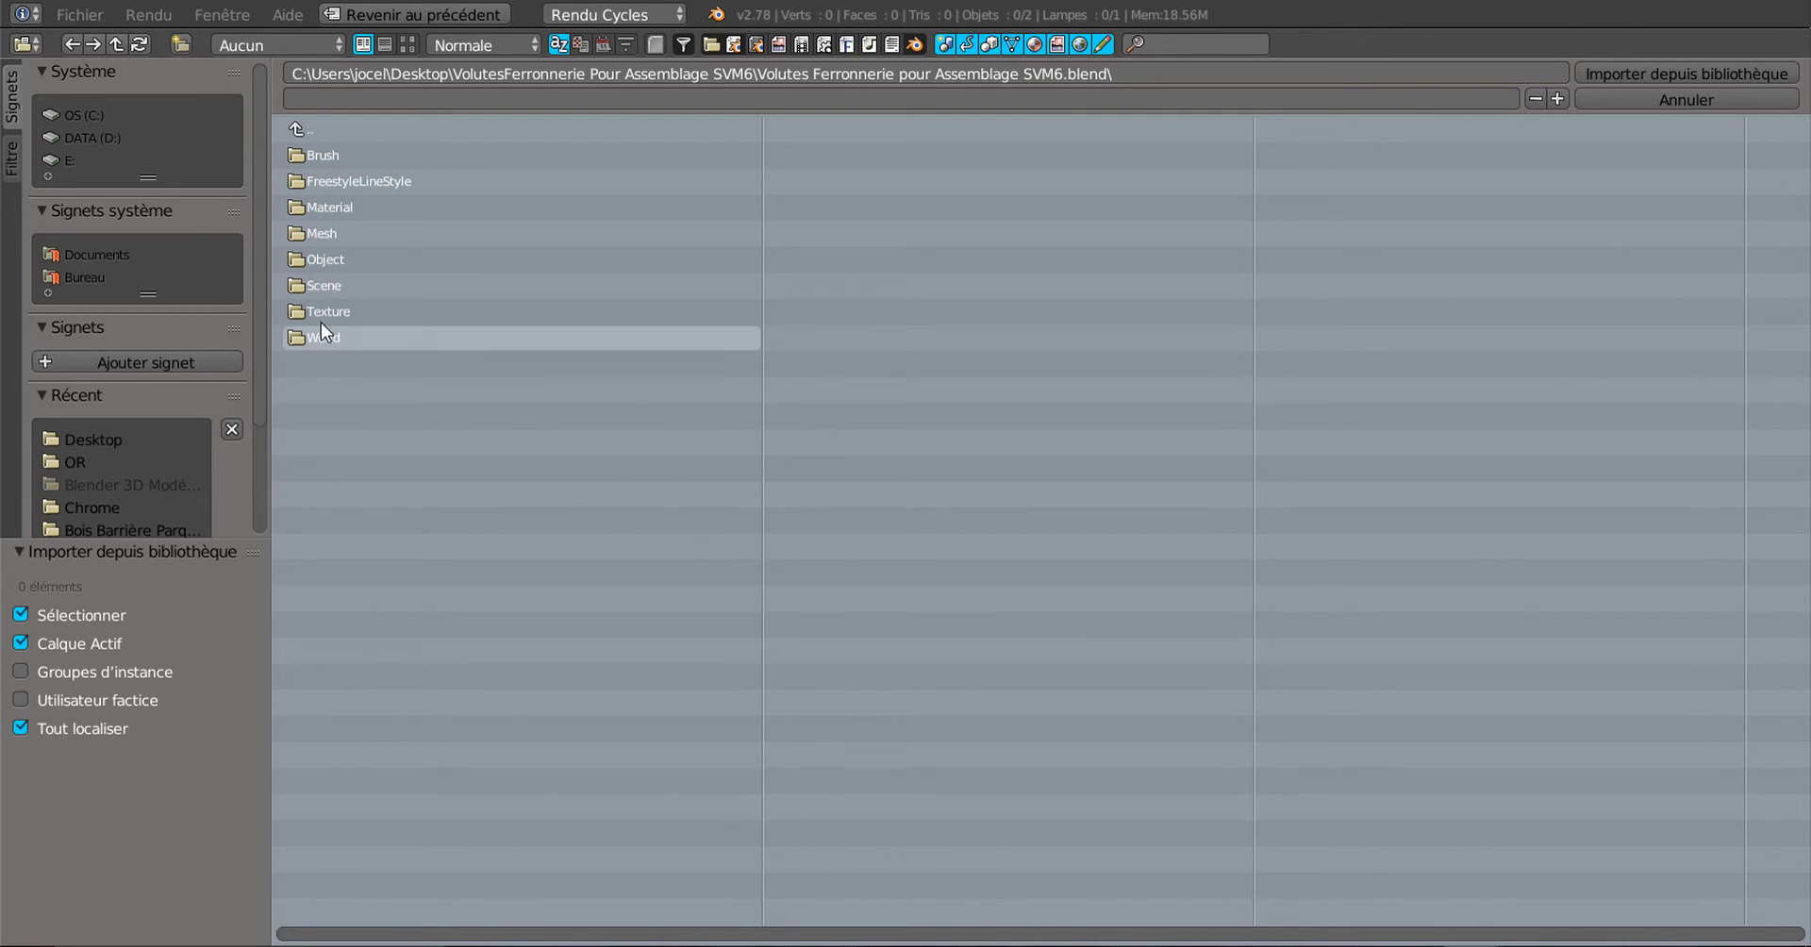
left_click(292, 126)
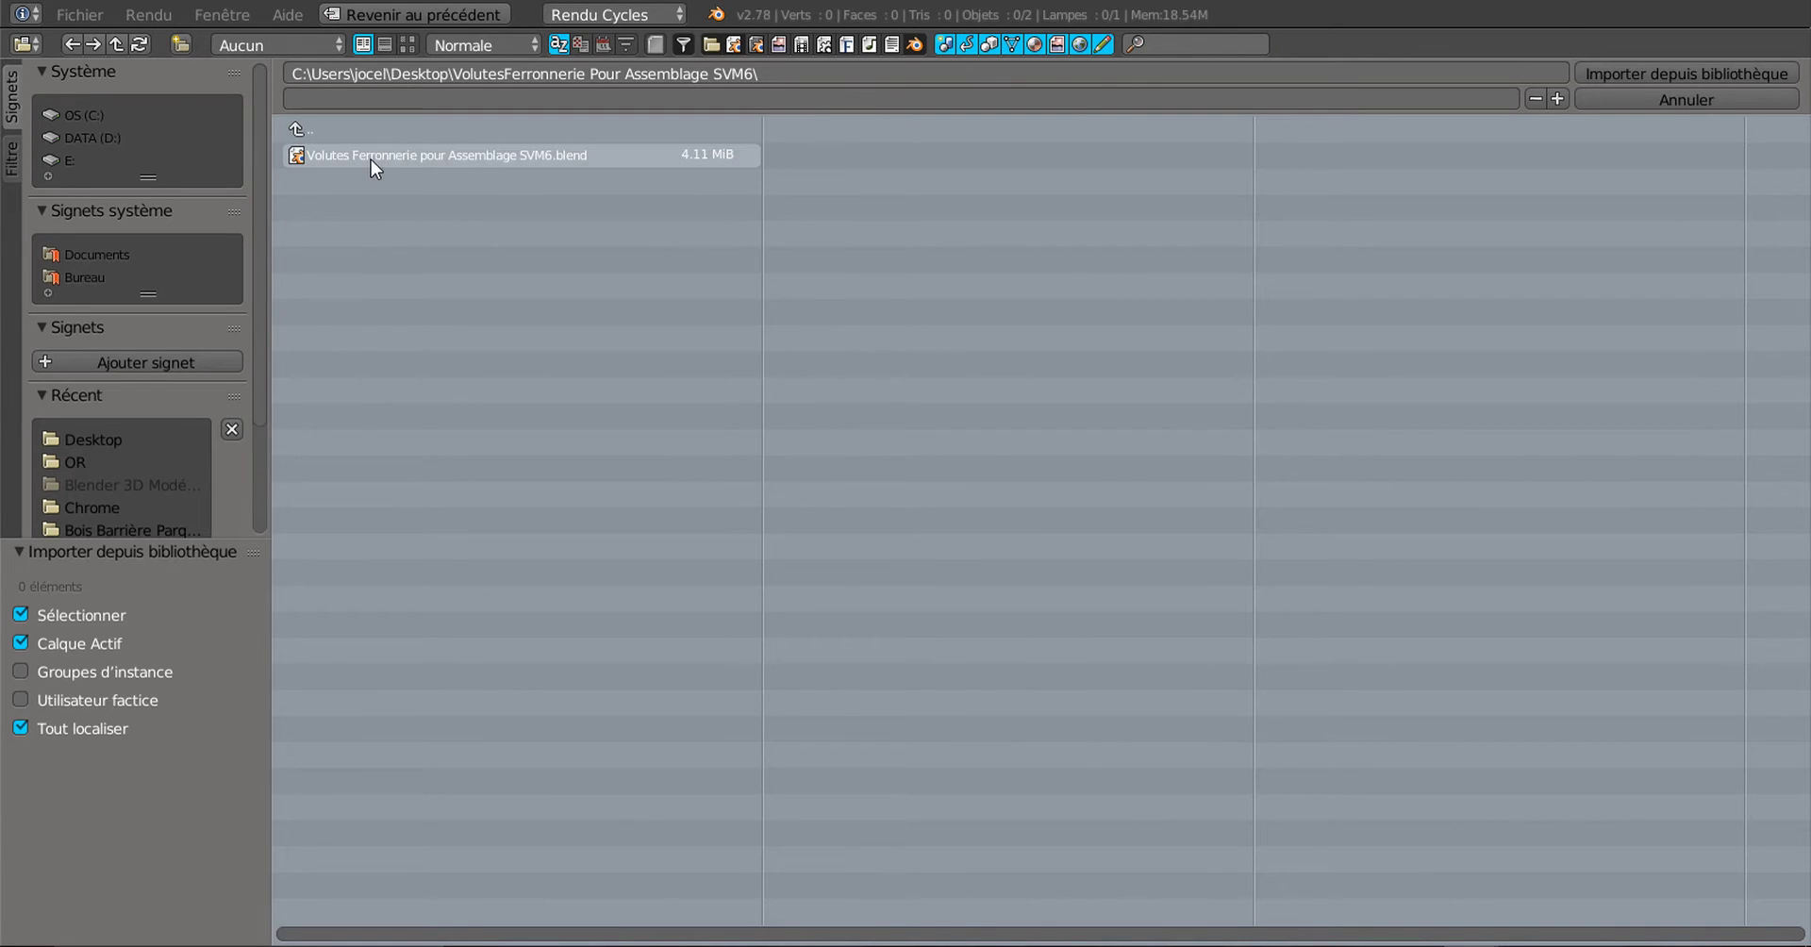
left_click(406, 155)
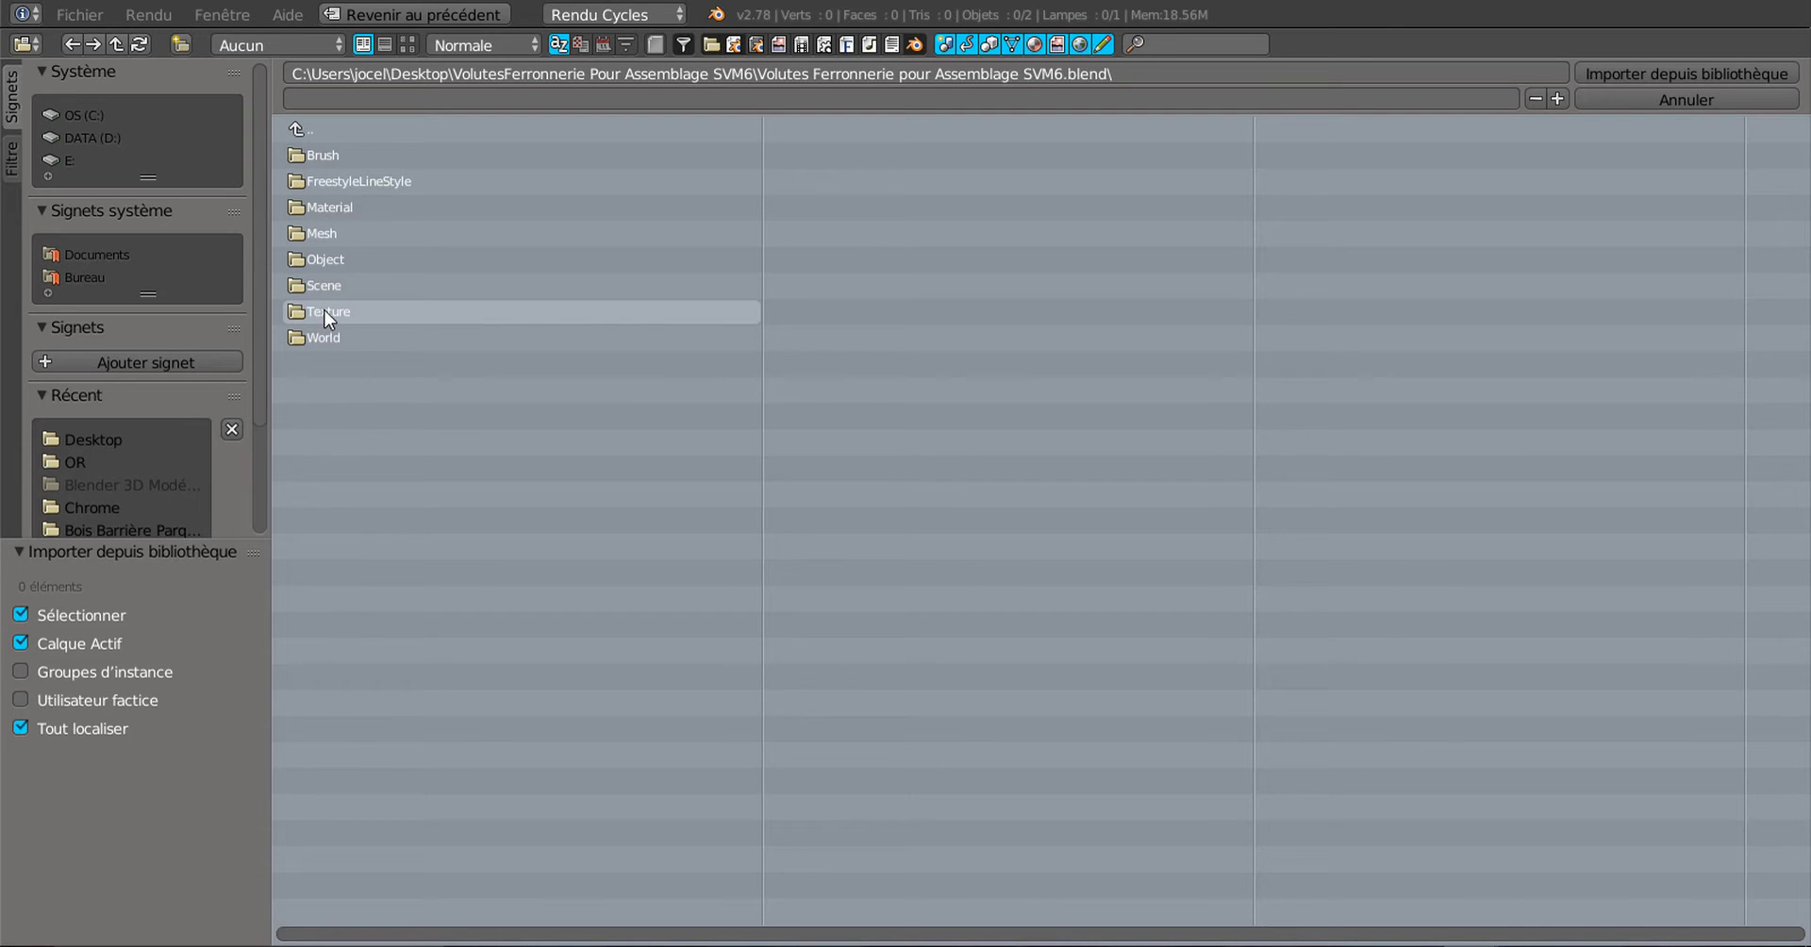
Step: Append the object "assemblage 1" from the library file into the scene
left_click(324, 261)
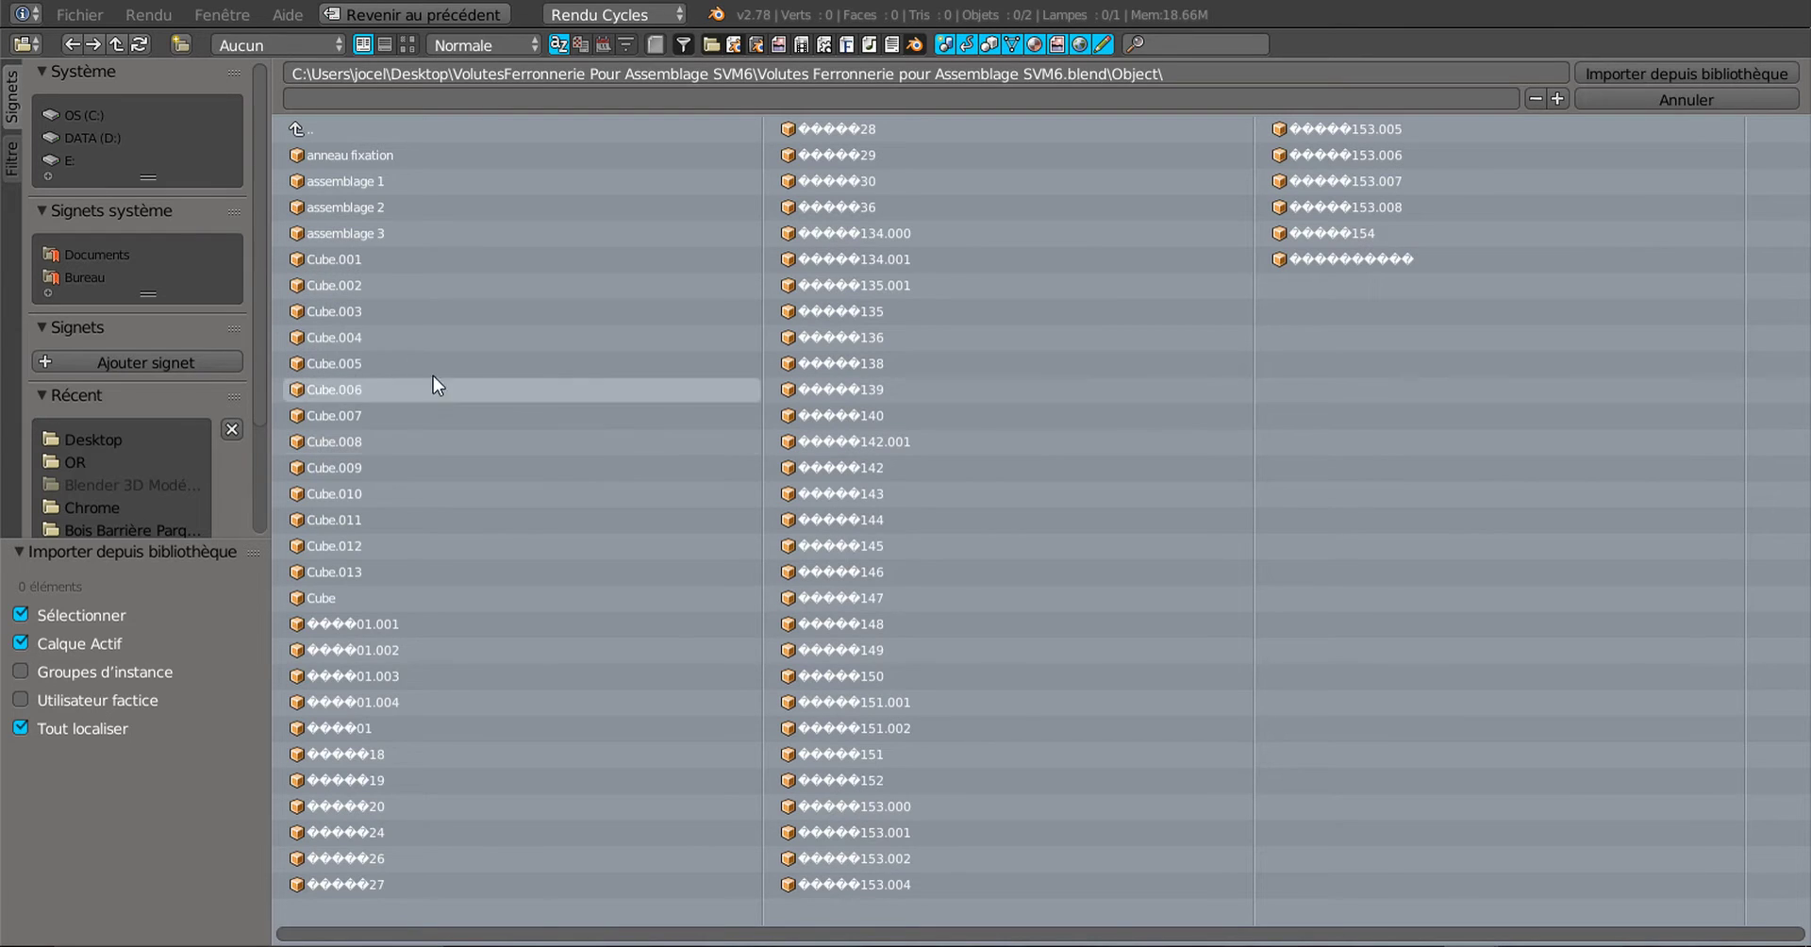
left_click(341, 185)
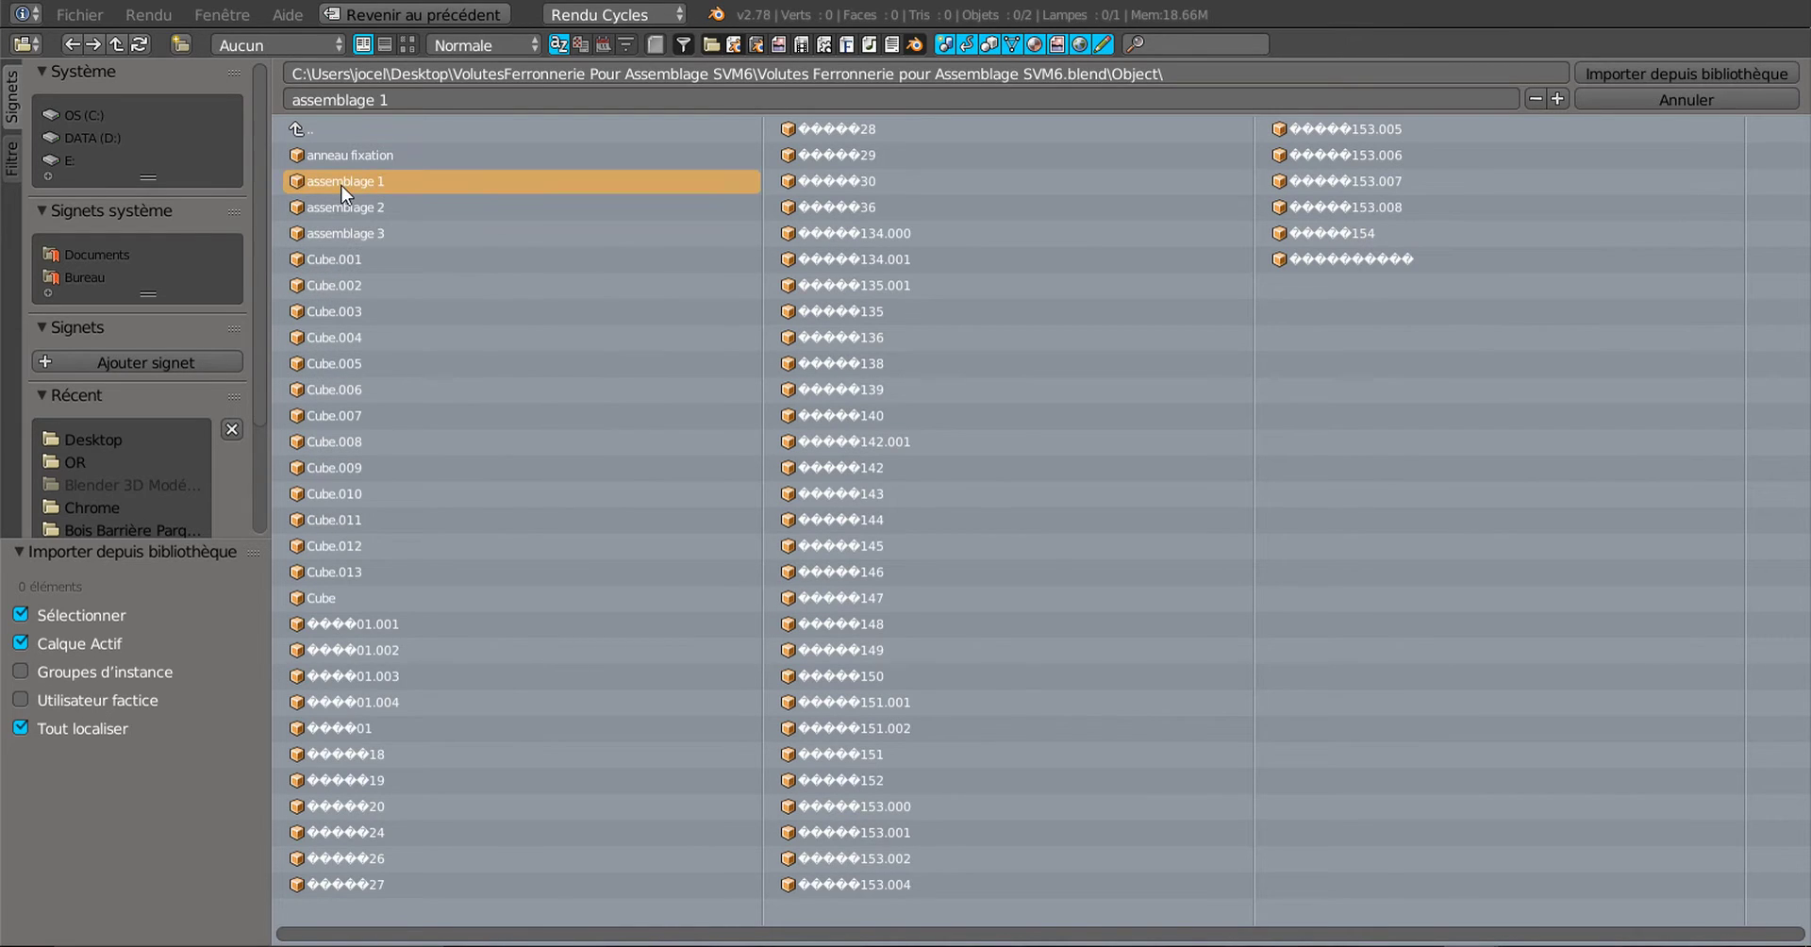
left_click(1651, 73)
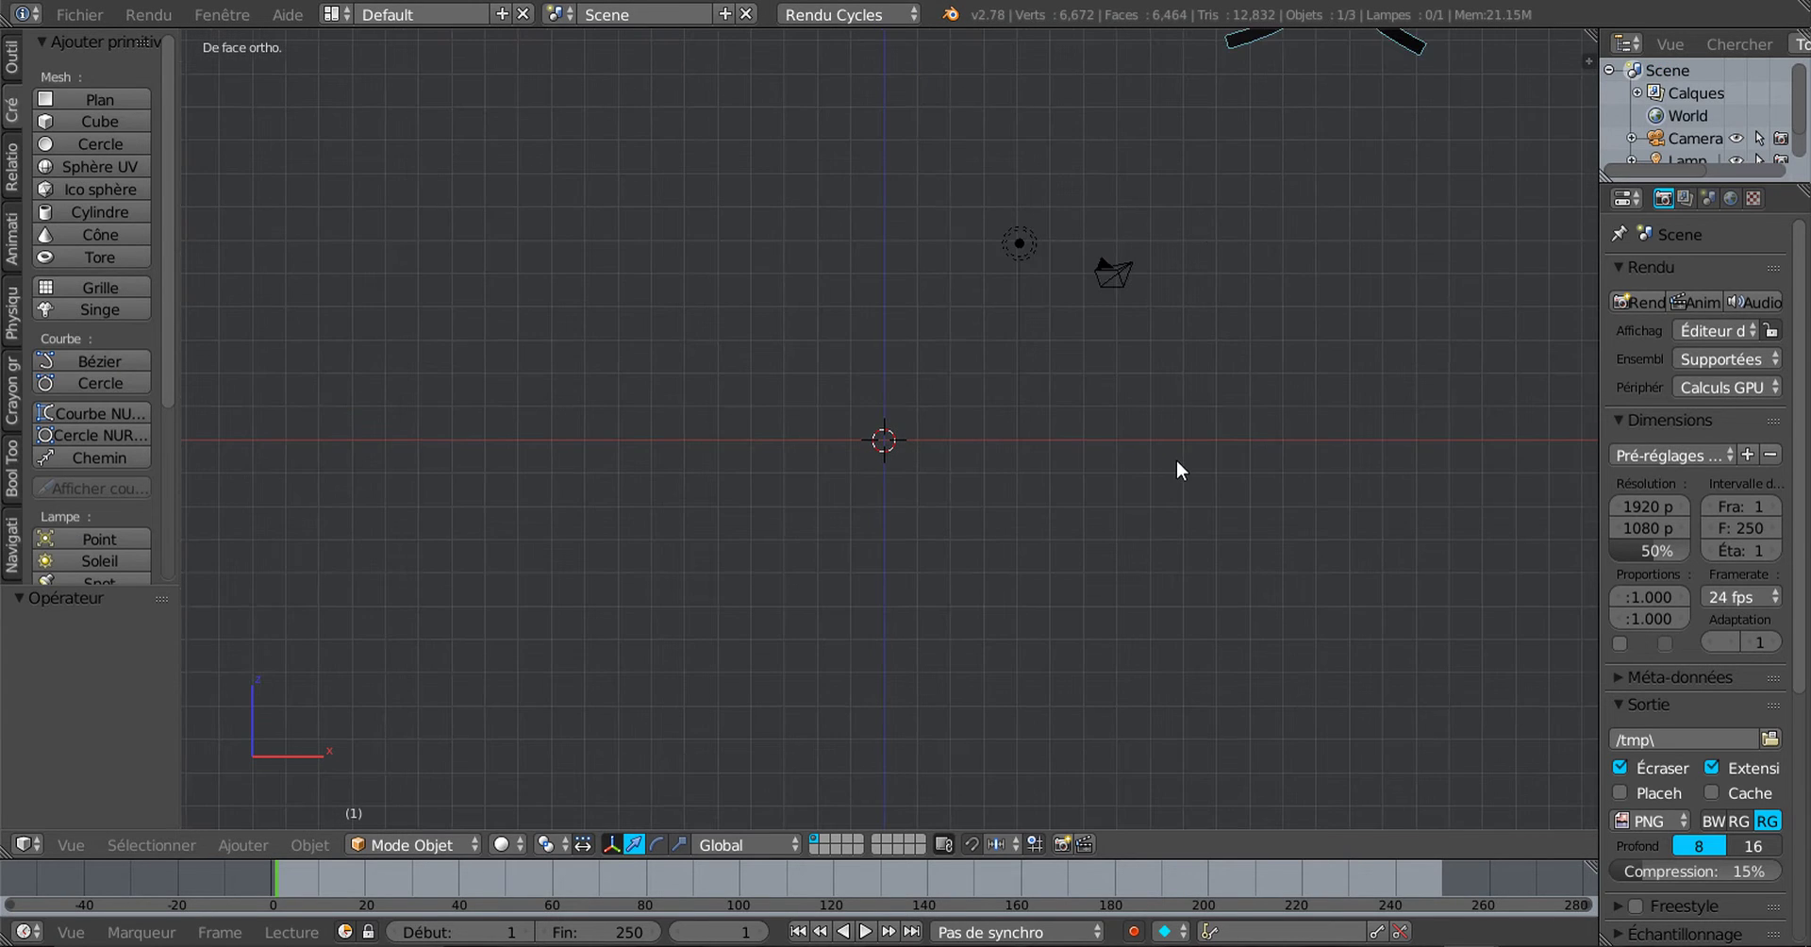
Step: Snap the appended ornament to the 3D cursor at the centre of the scene
scroll(1176, 460, "down", 8)
middle_click_drag(1184, 295, 1174, 353, "shift")
scroll(1169, 362, "up", 3)
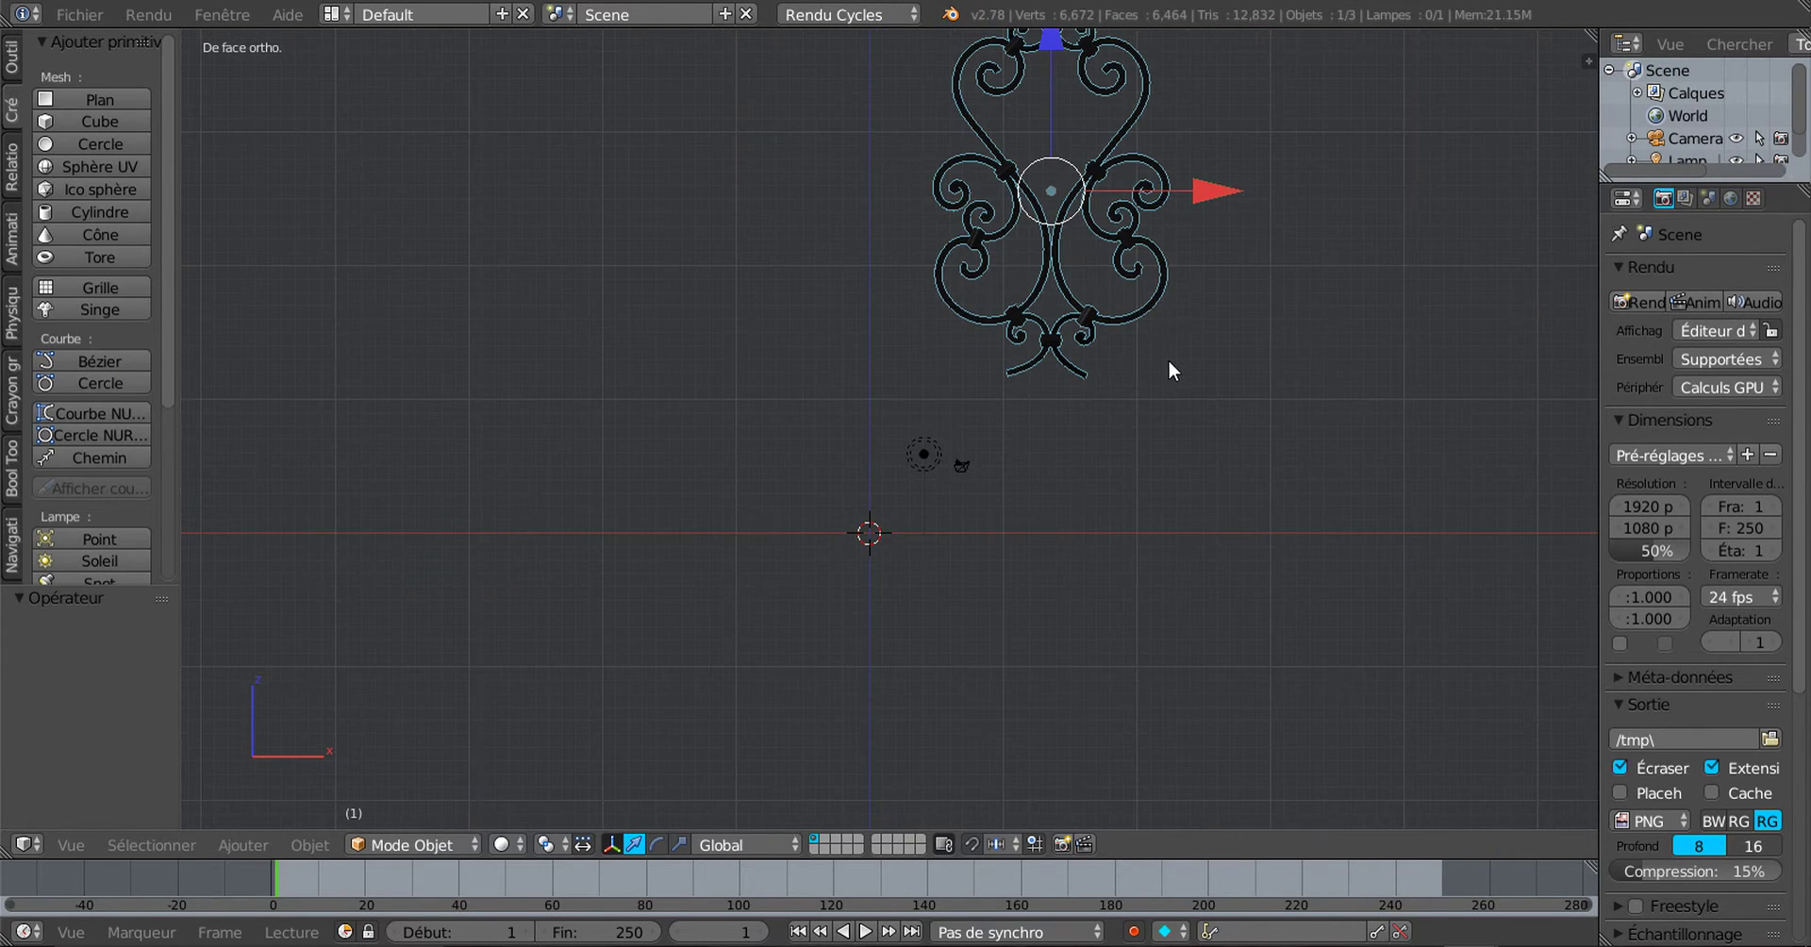
scroll(1179, 356, "down", 1)
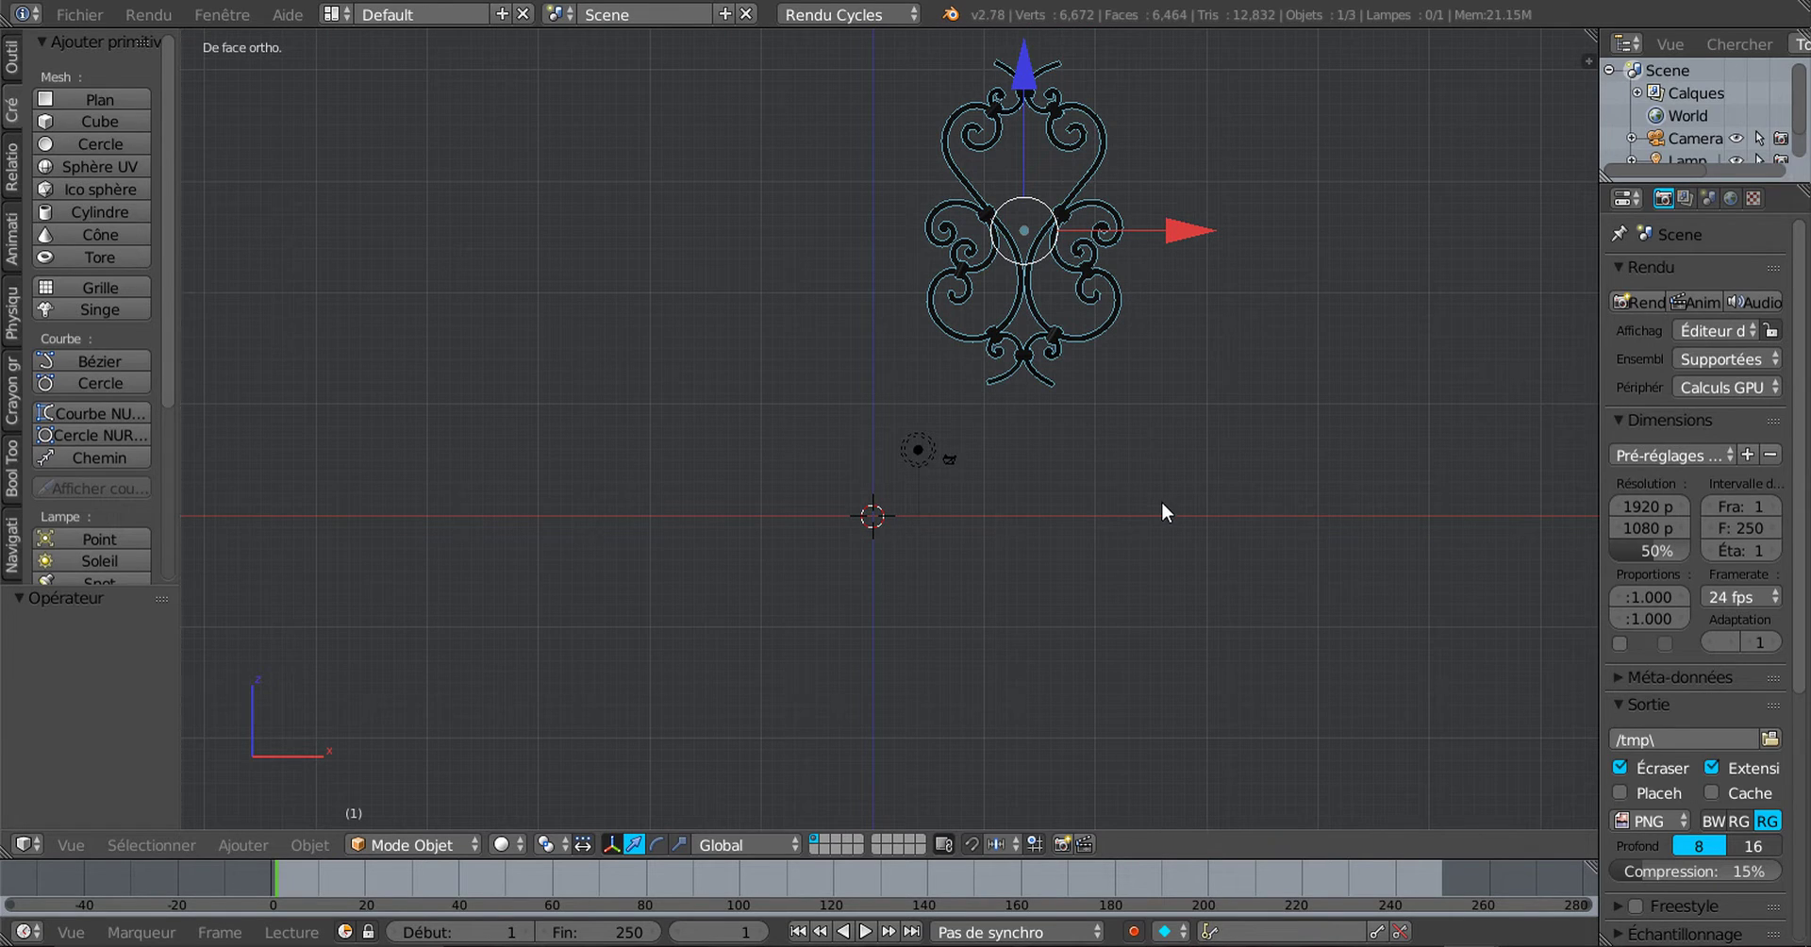
key("shift+s")
left_click(1094, 628)
key("shift+s")
left_click(1119, 451)
scroll(1119, 460, "down", 2)
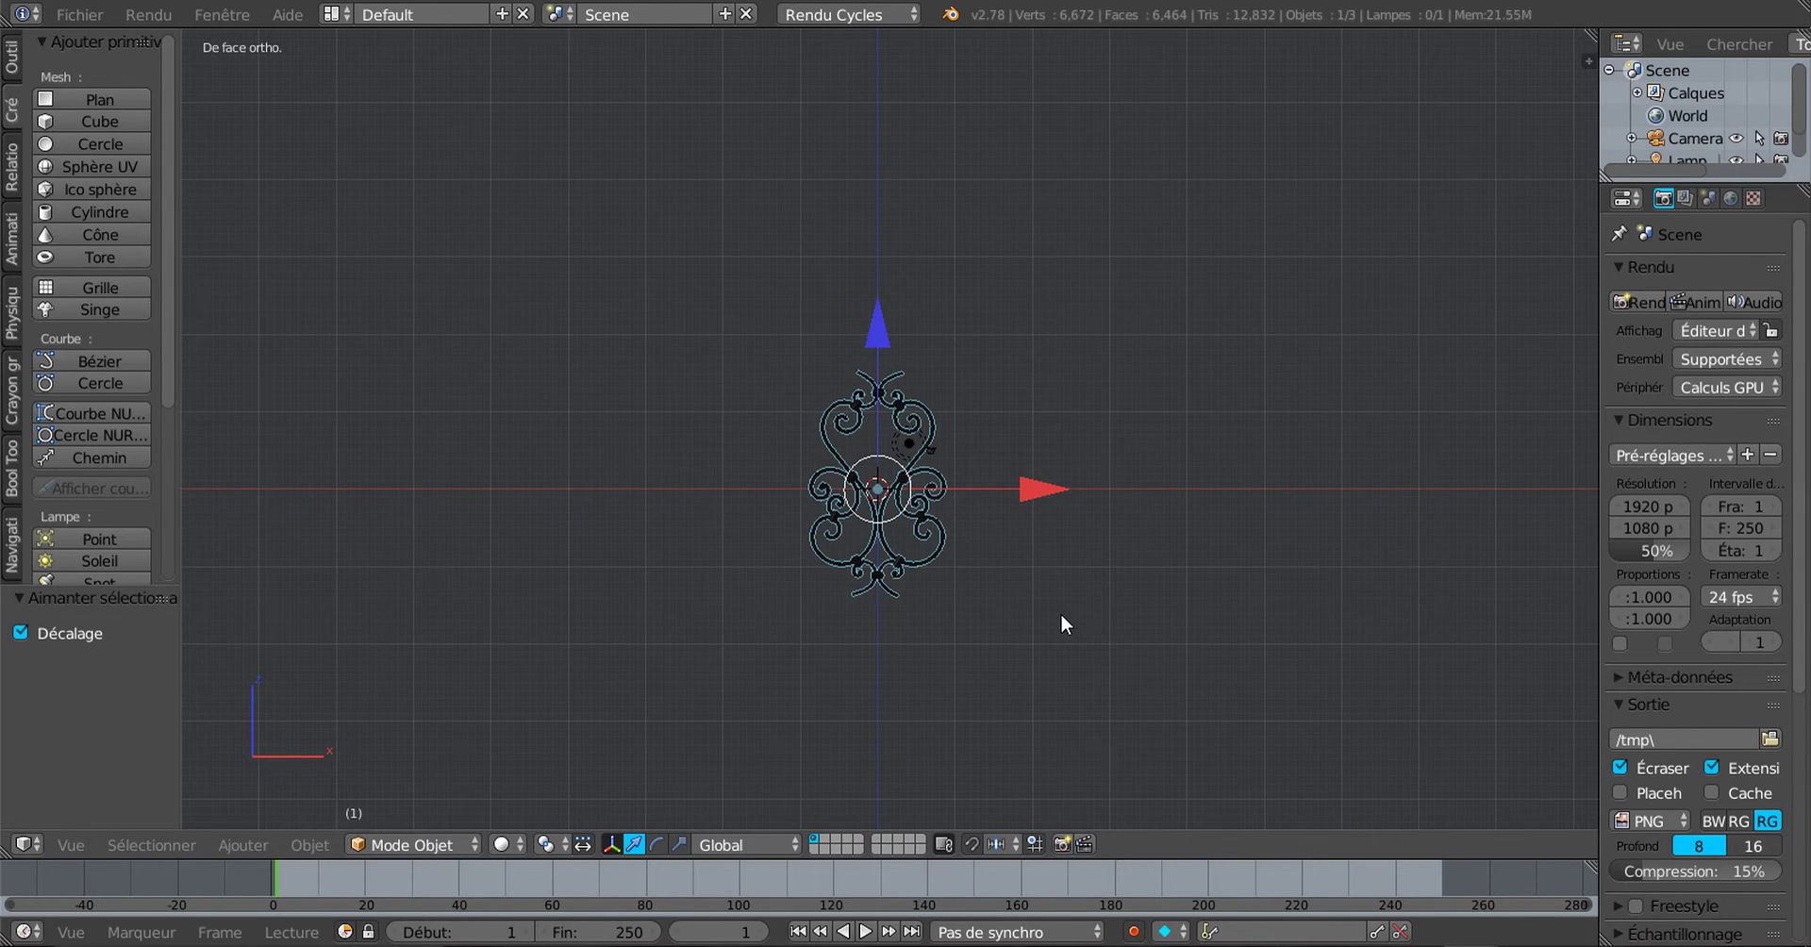
Step: Scale the ornament down uniformly twice, by about 0.331 and by about 0.358
scroll(1060, 613, "up", 5)
middle_click_drag(1130, 507, 1157, 438, "shift")
scroll(1156, 438, "up", 2)
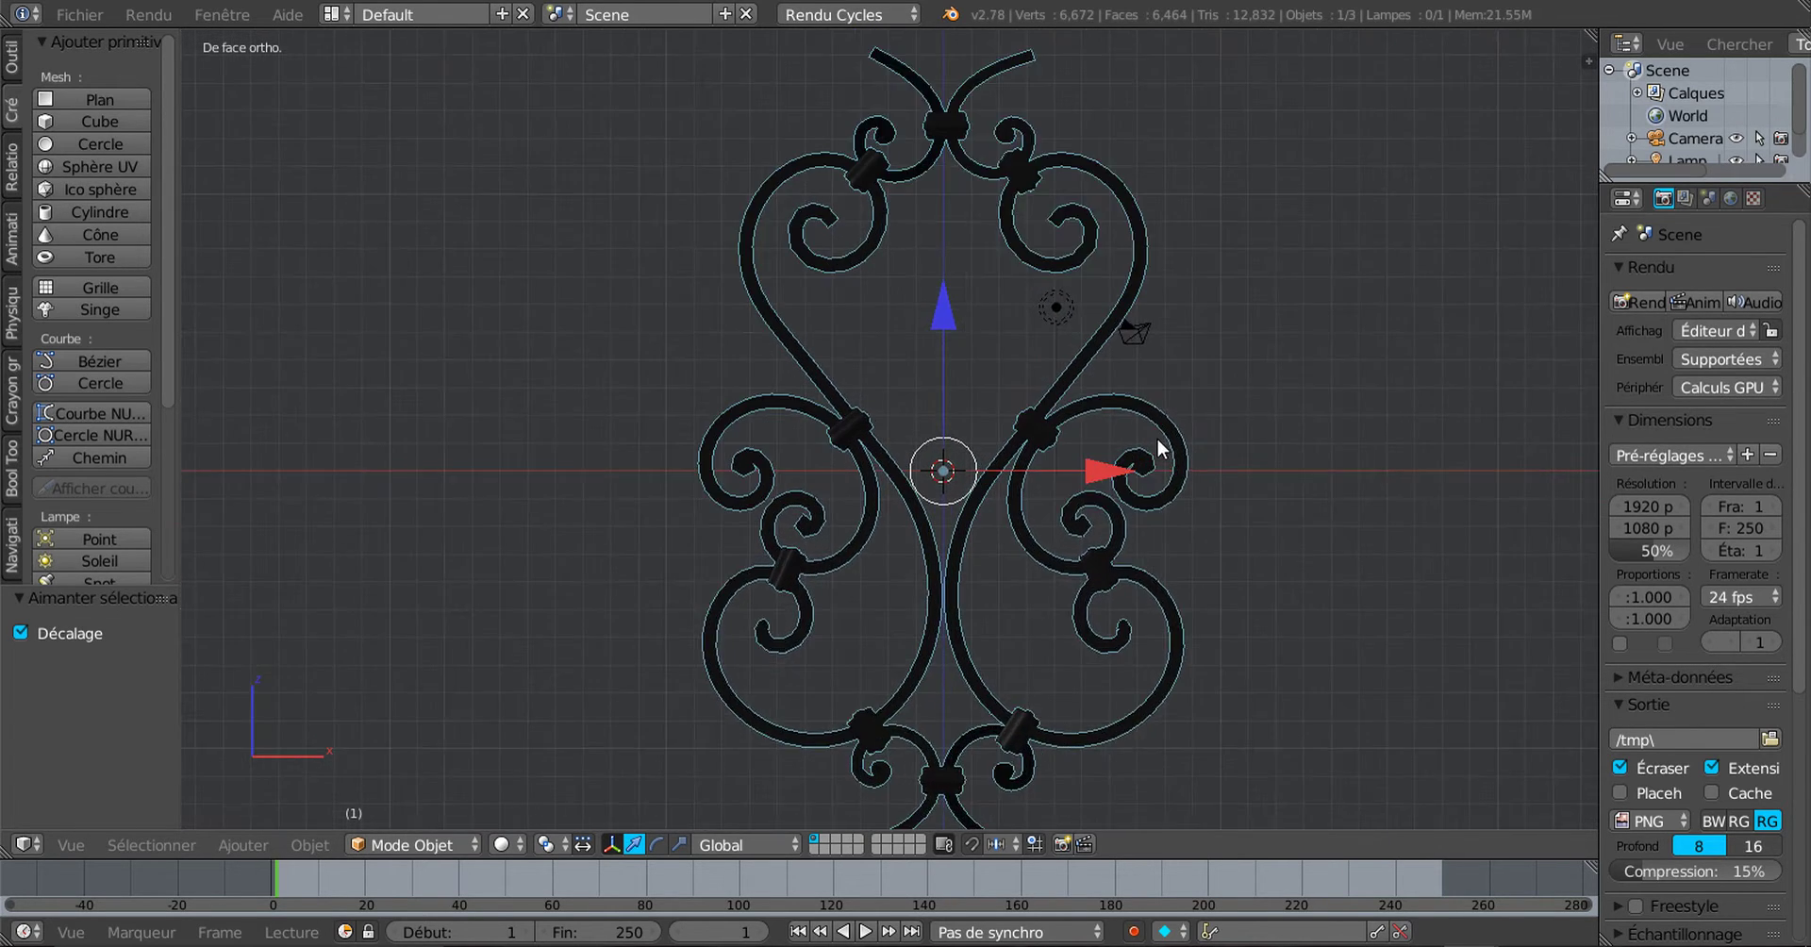
scroll(1157, 462, "down", 3)
key("s")
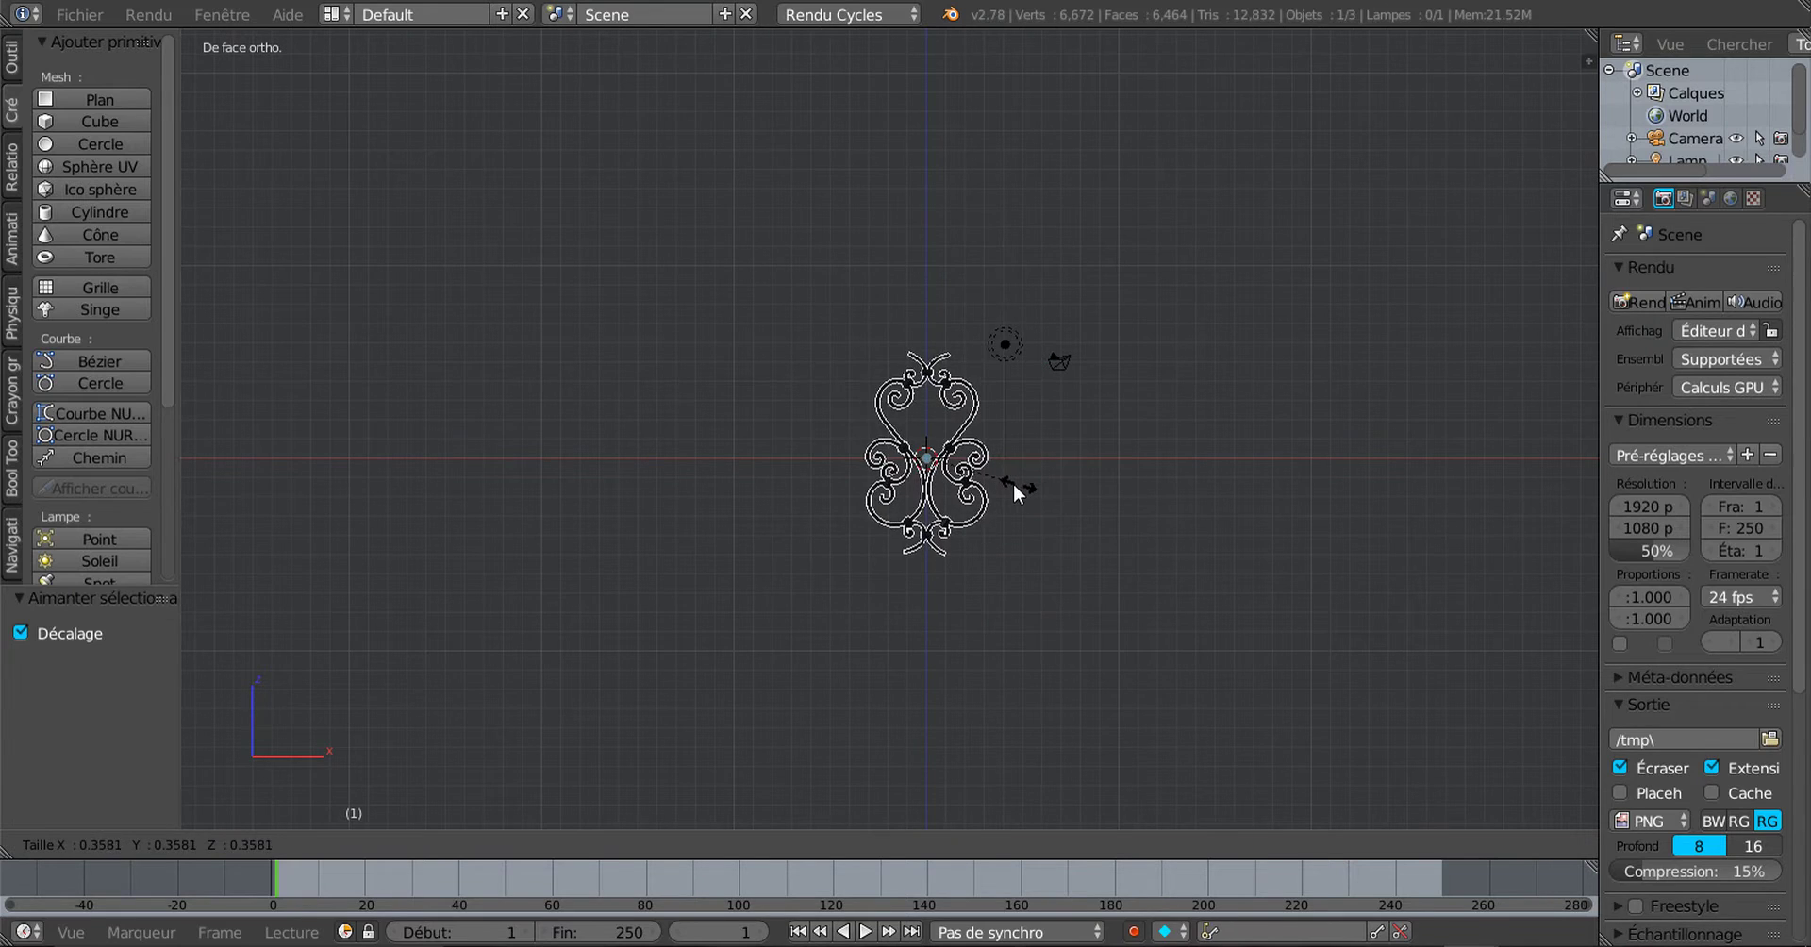
left_click(1015, 514)
scroll(1000, 576, "up", 2)
middle_click_drag(983, 608, 931, 613)
scroll(989, 568, "down", 2)
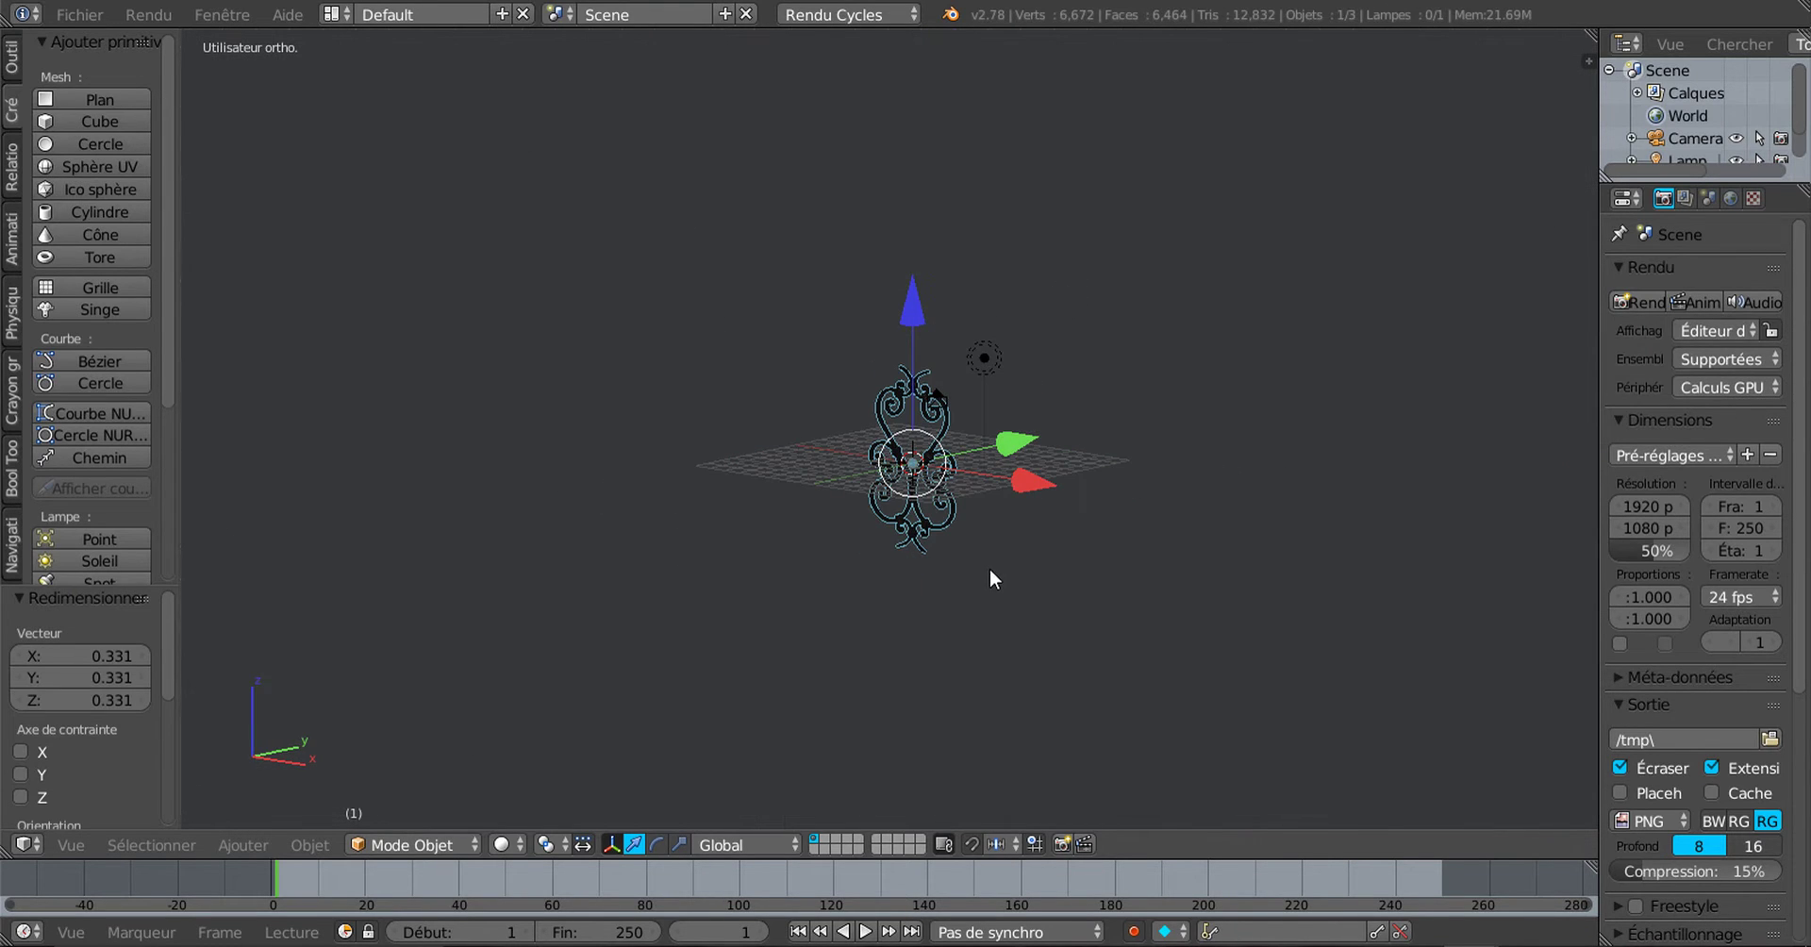
key("s")
left_click(985, 488)
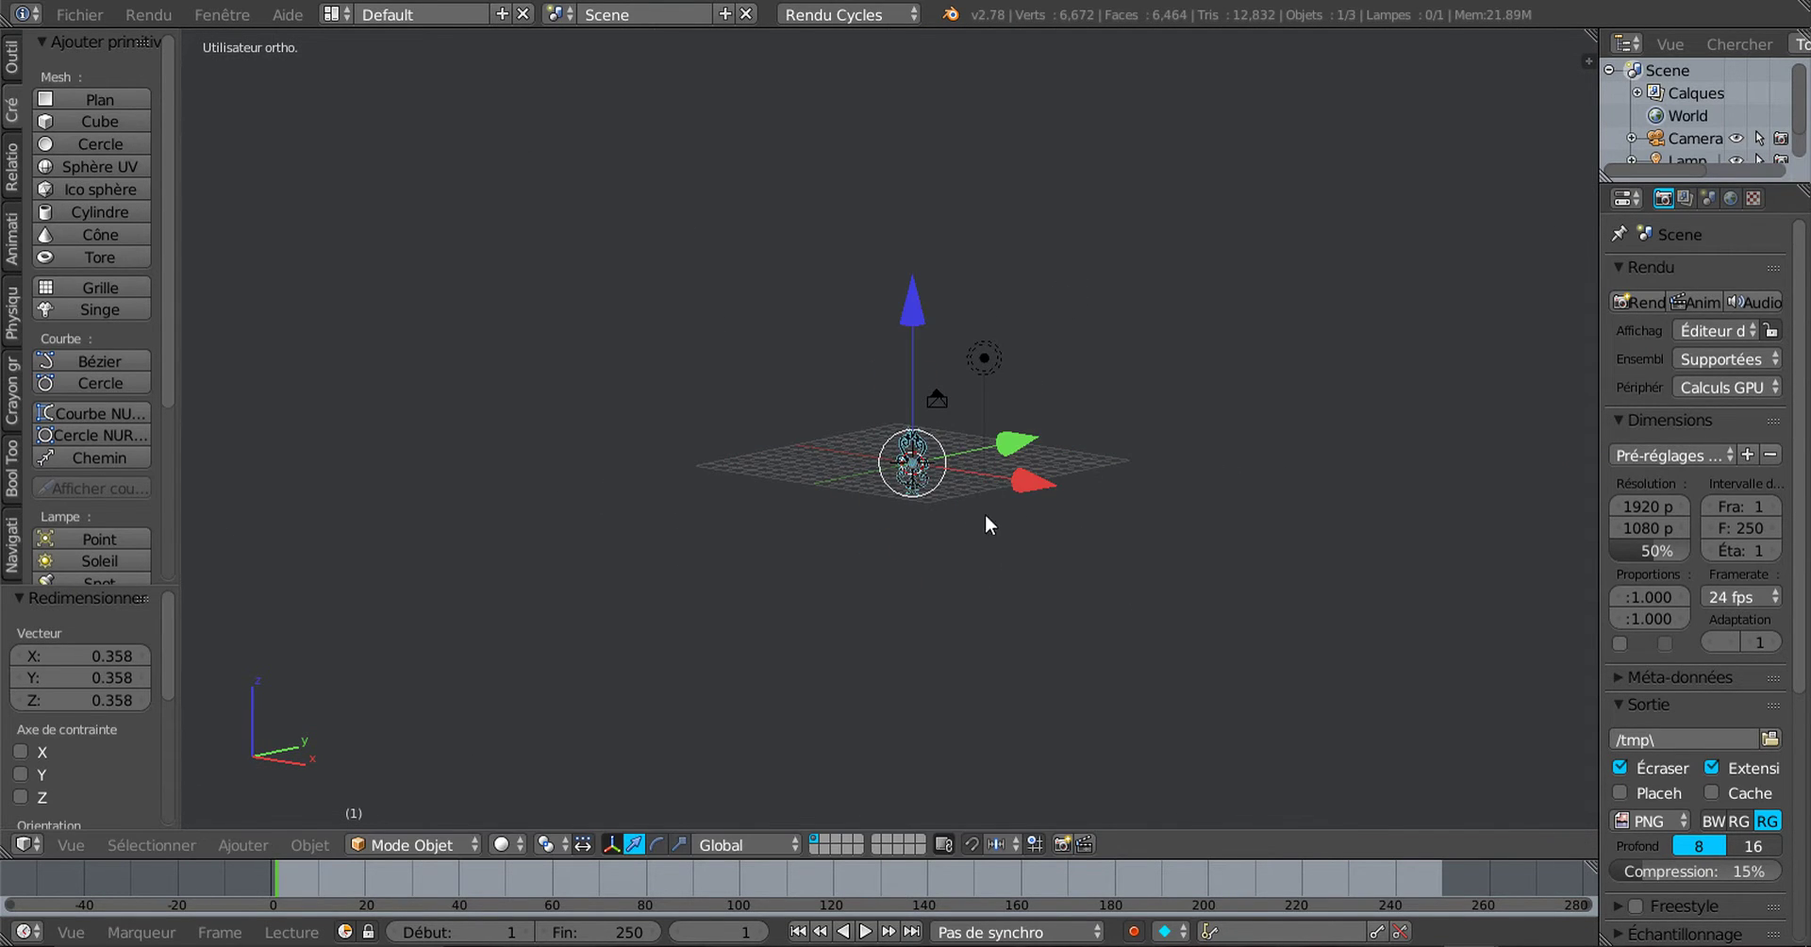
Step: Raise the ornament about 1.039 along Z and scale it uniformly by about 0.614
scroll(977, 453, "up", 4)
left_click_drag(942, 340, 941, 280)
middle_click_drag(1113, 453, 1146, 512)
scroll(1202, 637, "up", 3)
key("s")
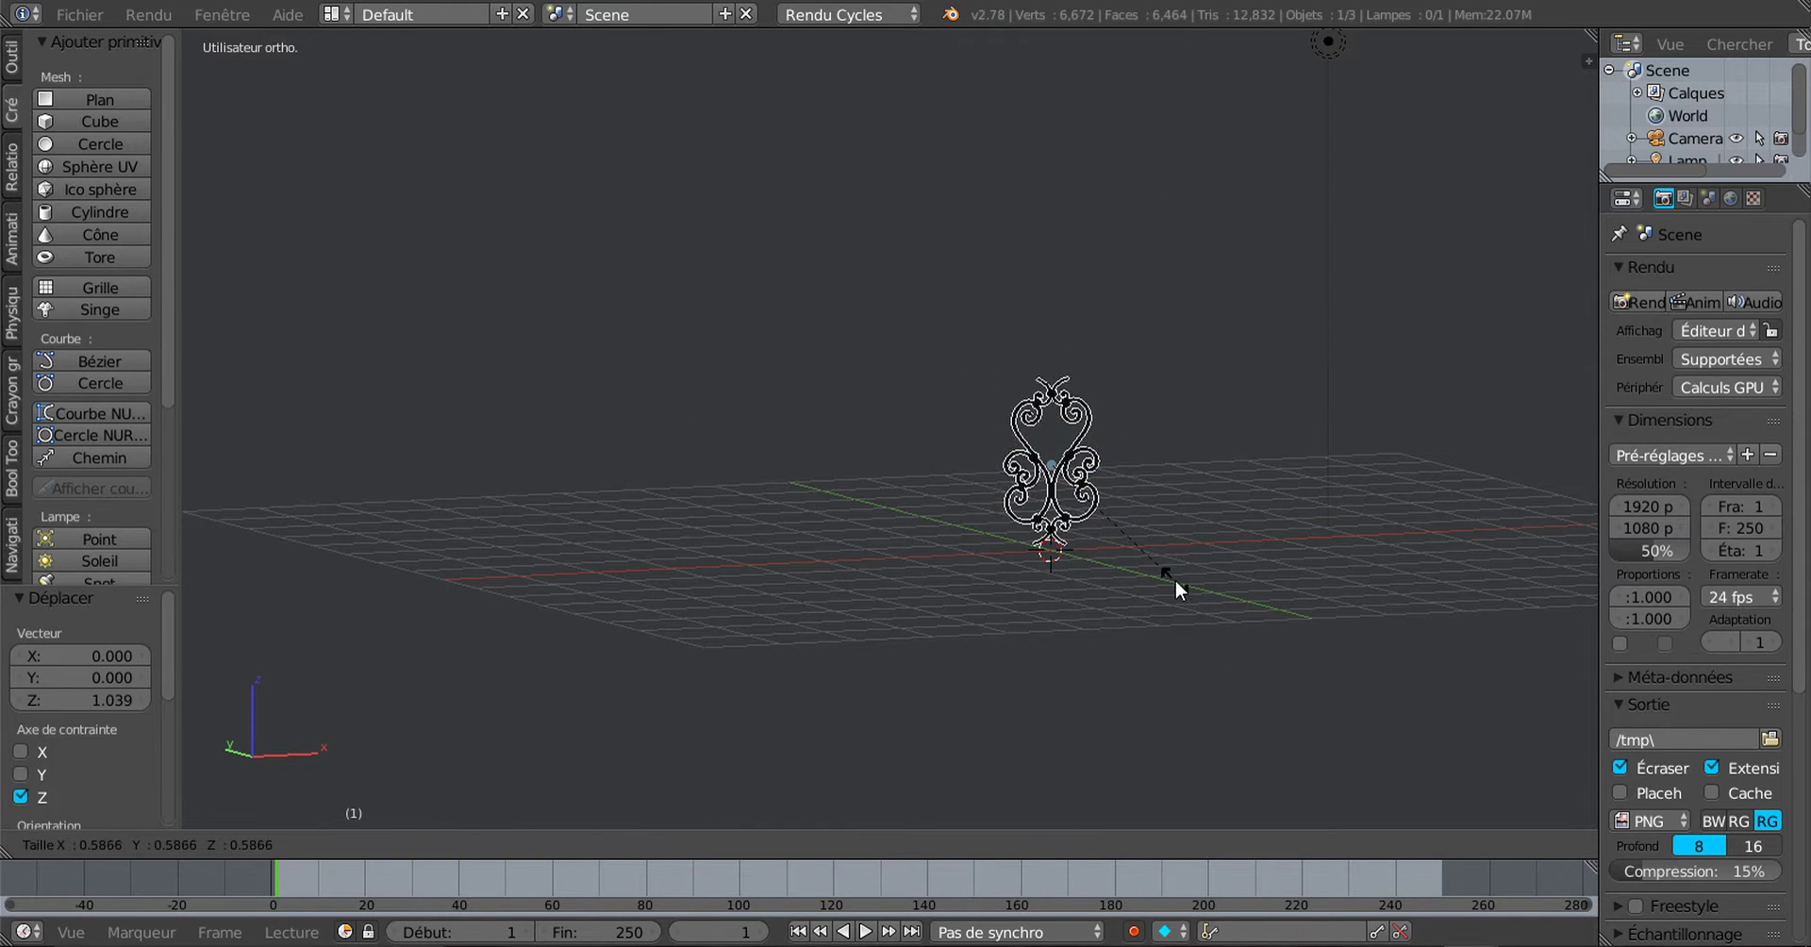
left_click(1184, 585)
Step: Duplicate the ornament twice in front view, offsetting each copy about 1.3 along X to form a row of three
middle_click_drag(1260, 590, 975, 604)
key("KP_1")
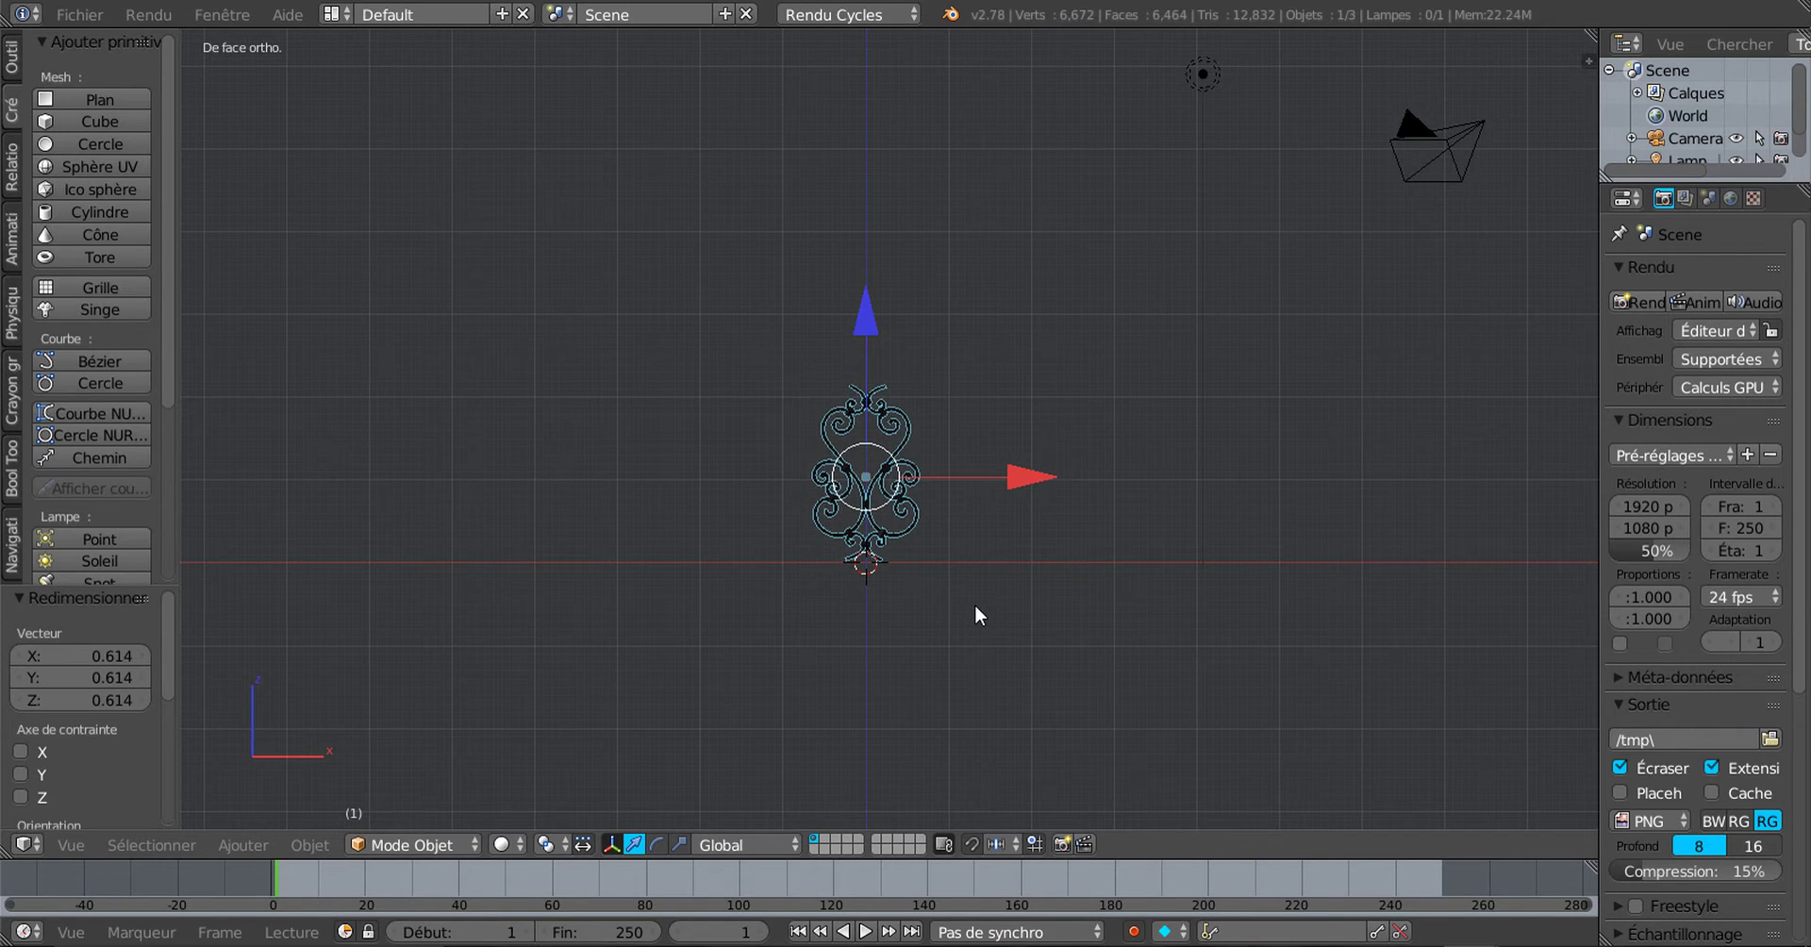
scroll(975, 604, "up", 4)
key("shift+d")
right_click(978, 591)
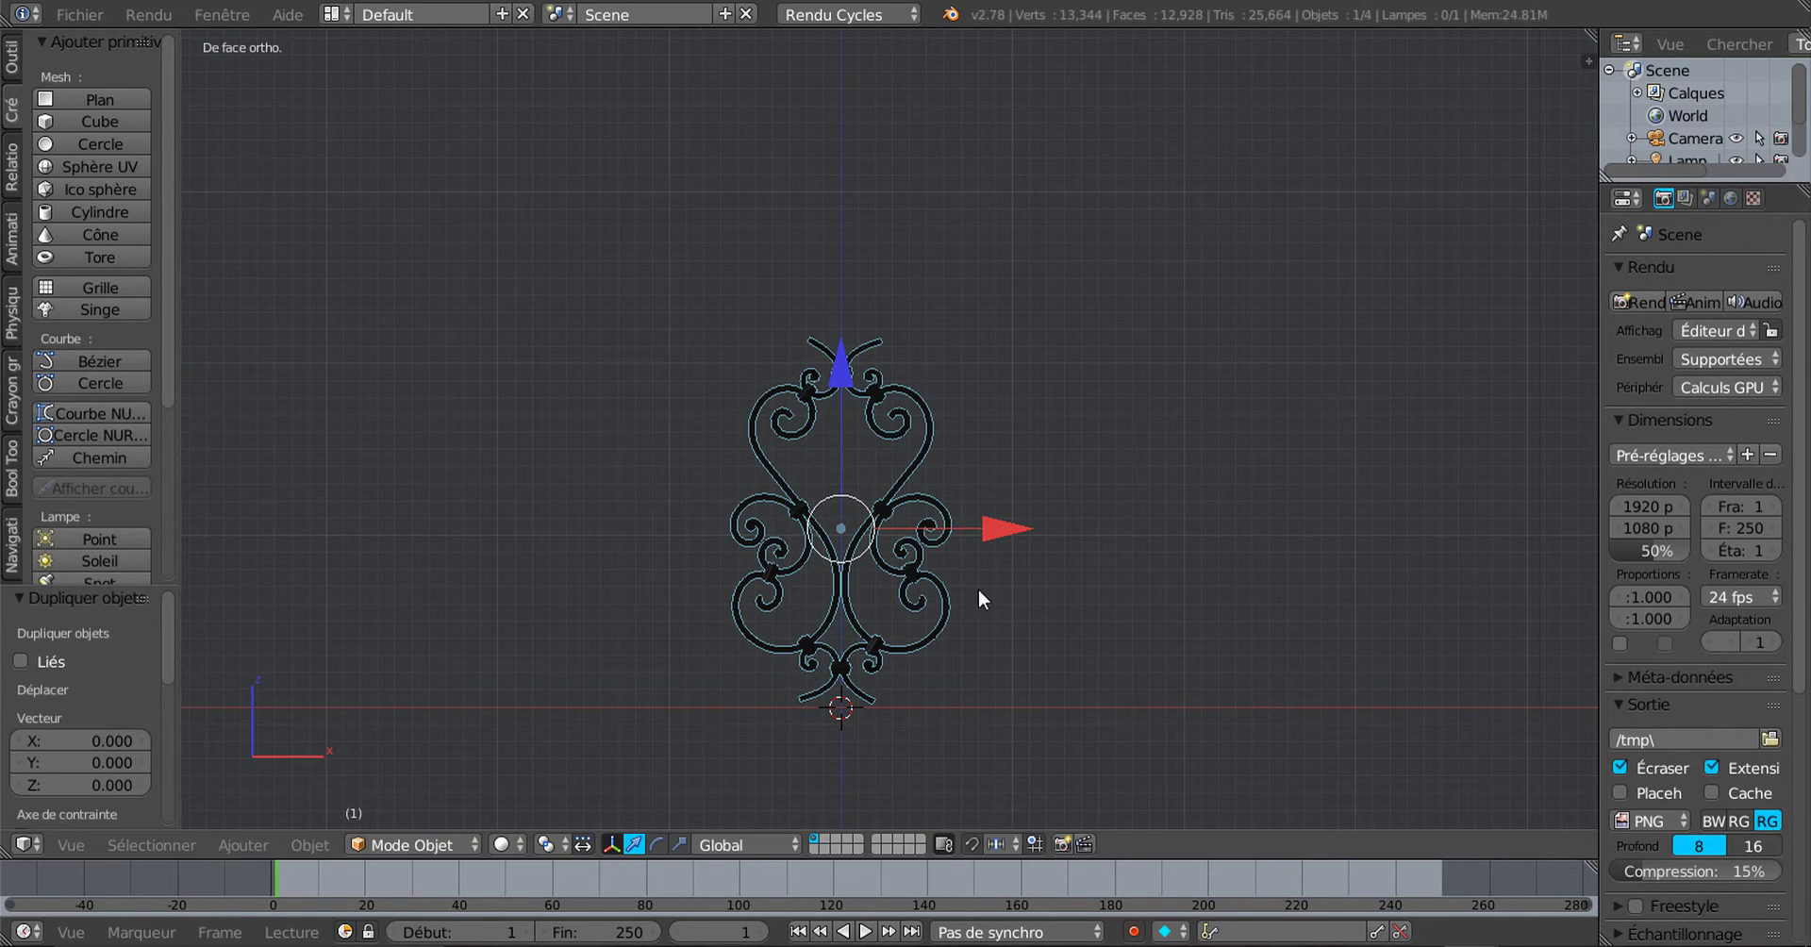
left_click_drag(991, 535, 1323, 522)
key("shift+d")
right_click(1278, 629)
scroll(1339, 531, "down", 2)
left_click(1461, 534)
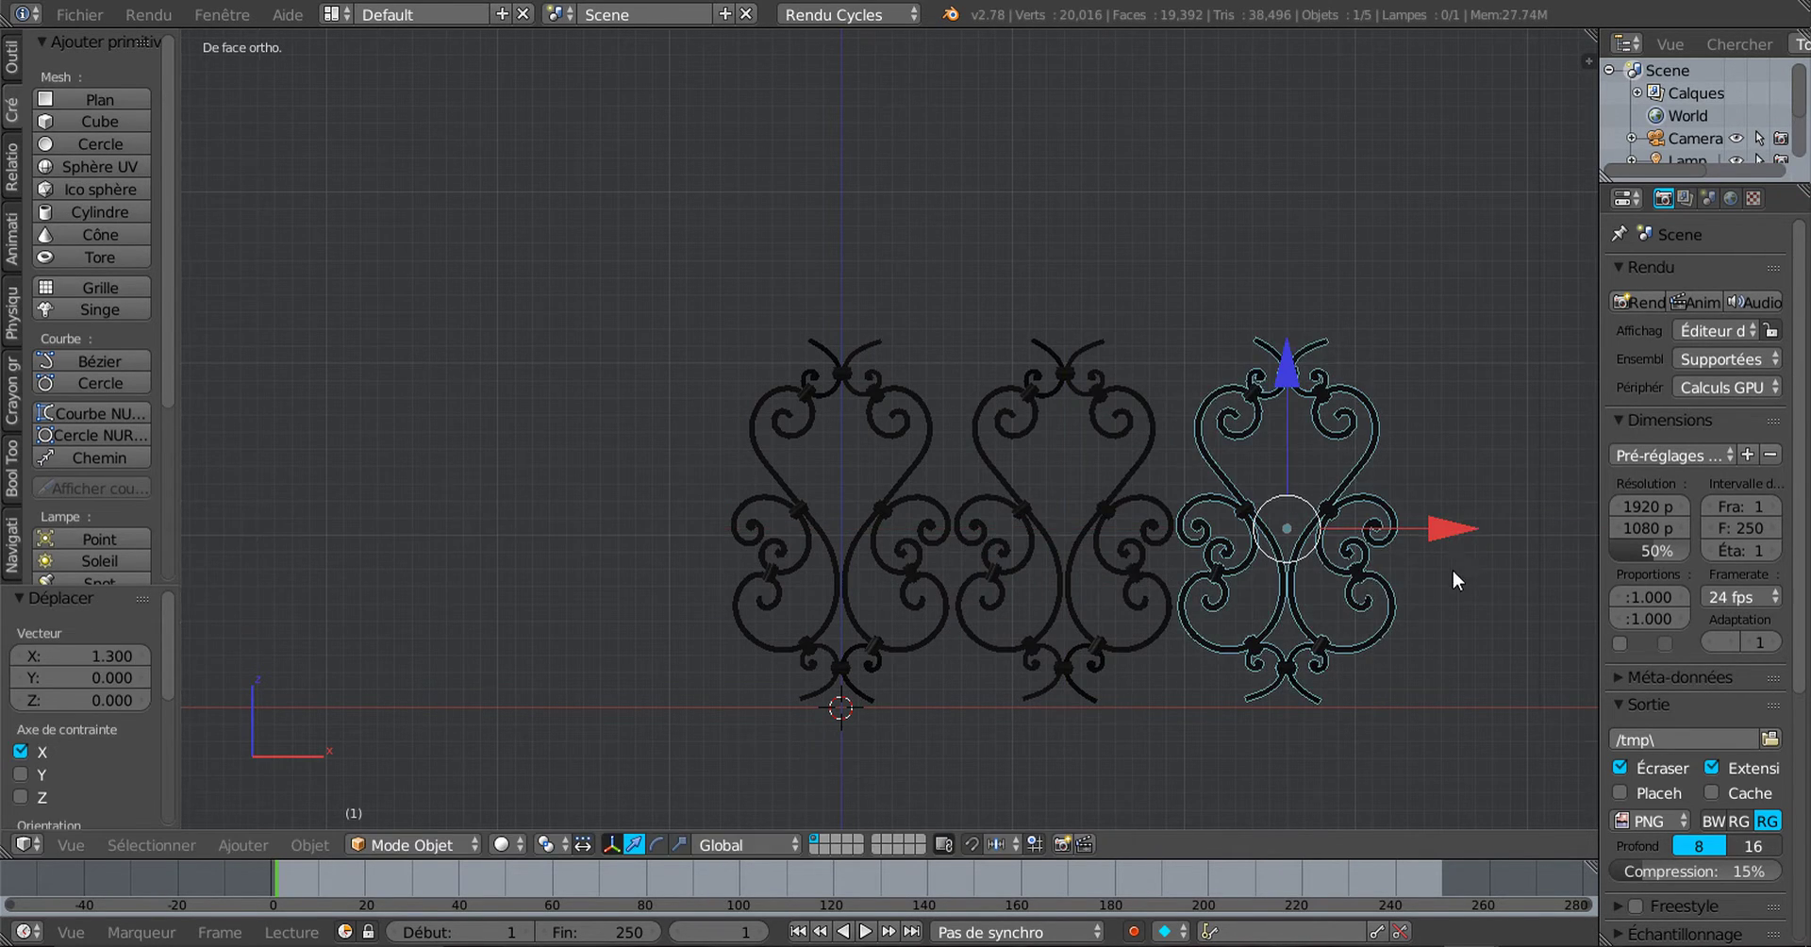
Step: Widen the properties editor so that its settings are fully readable
middle_click_drag(1387, 618, 1206, 563, "shift")
scroll(1297, 645, "up", 4)
scroll(1292, 647, "down", 3)
scroll(1074, 665, "up", 3)
scroll(1147, 688, "up", 3)
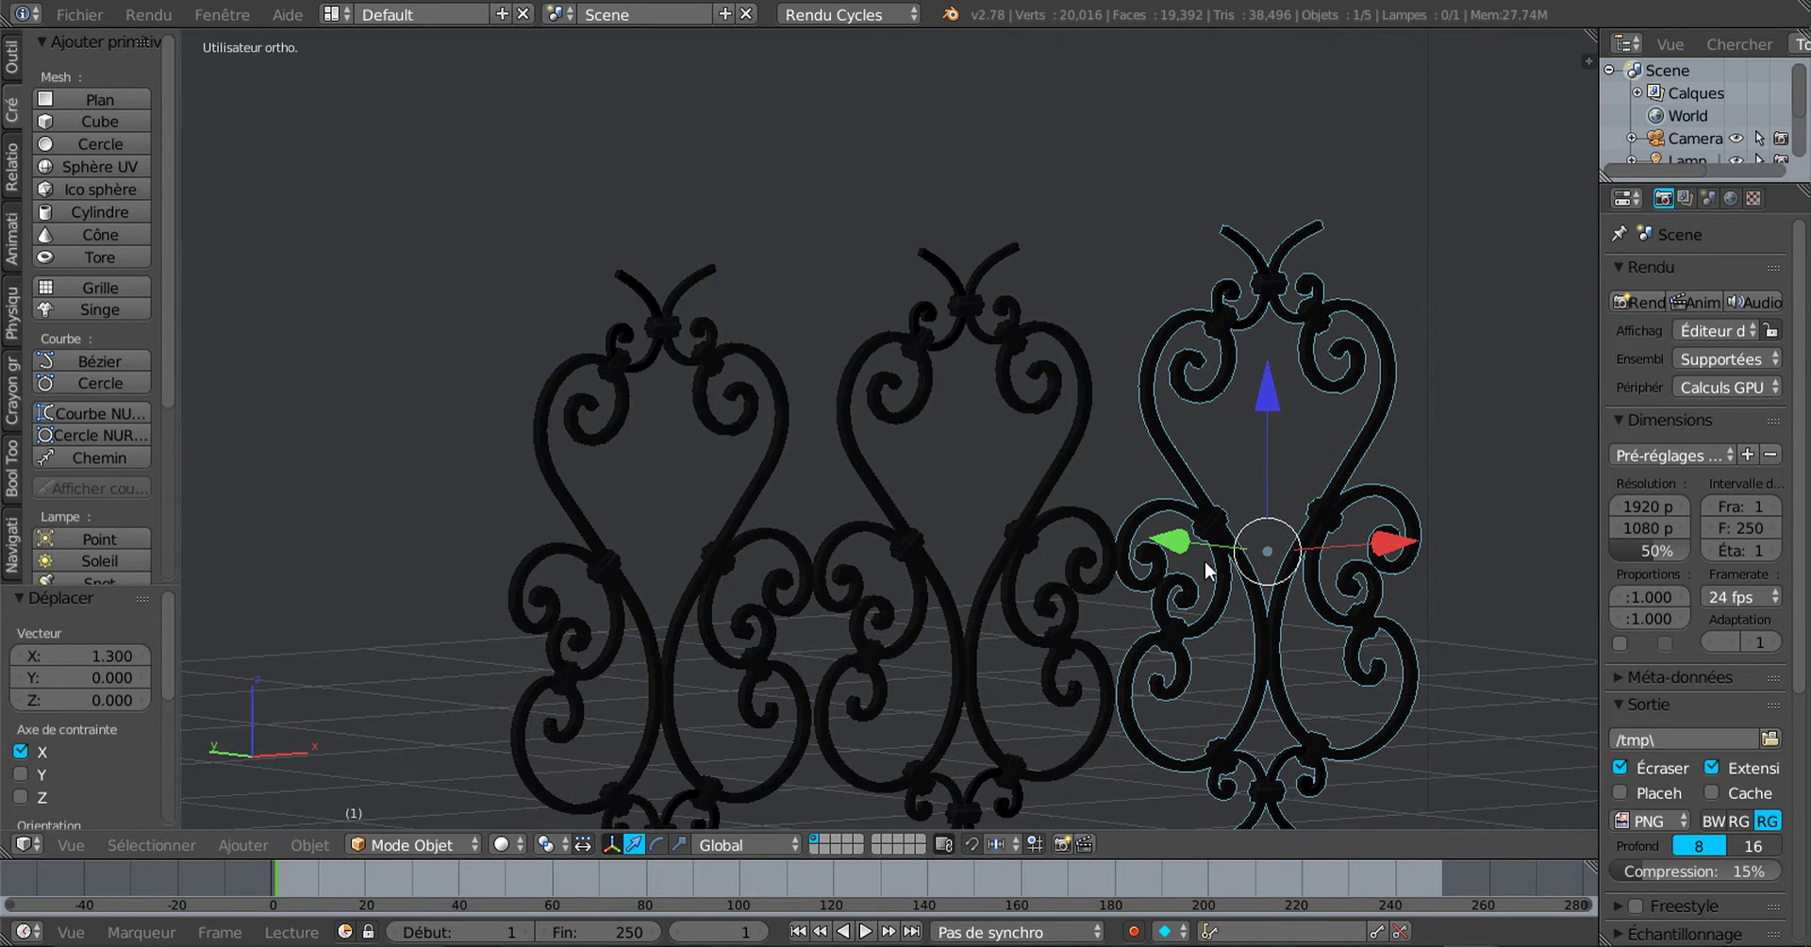
left_click_drag(1598, 432, 1460, 432)
Step: Add a Subdivision Surface modifier to the first ornament in the row and set its view subdivisions to 2
middle_click_drag(1017, 556, 962, 689)
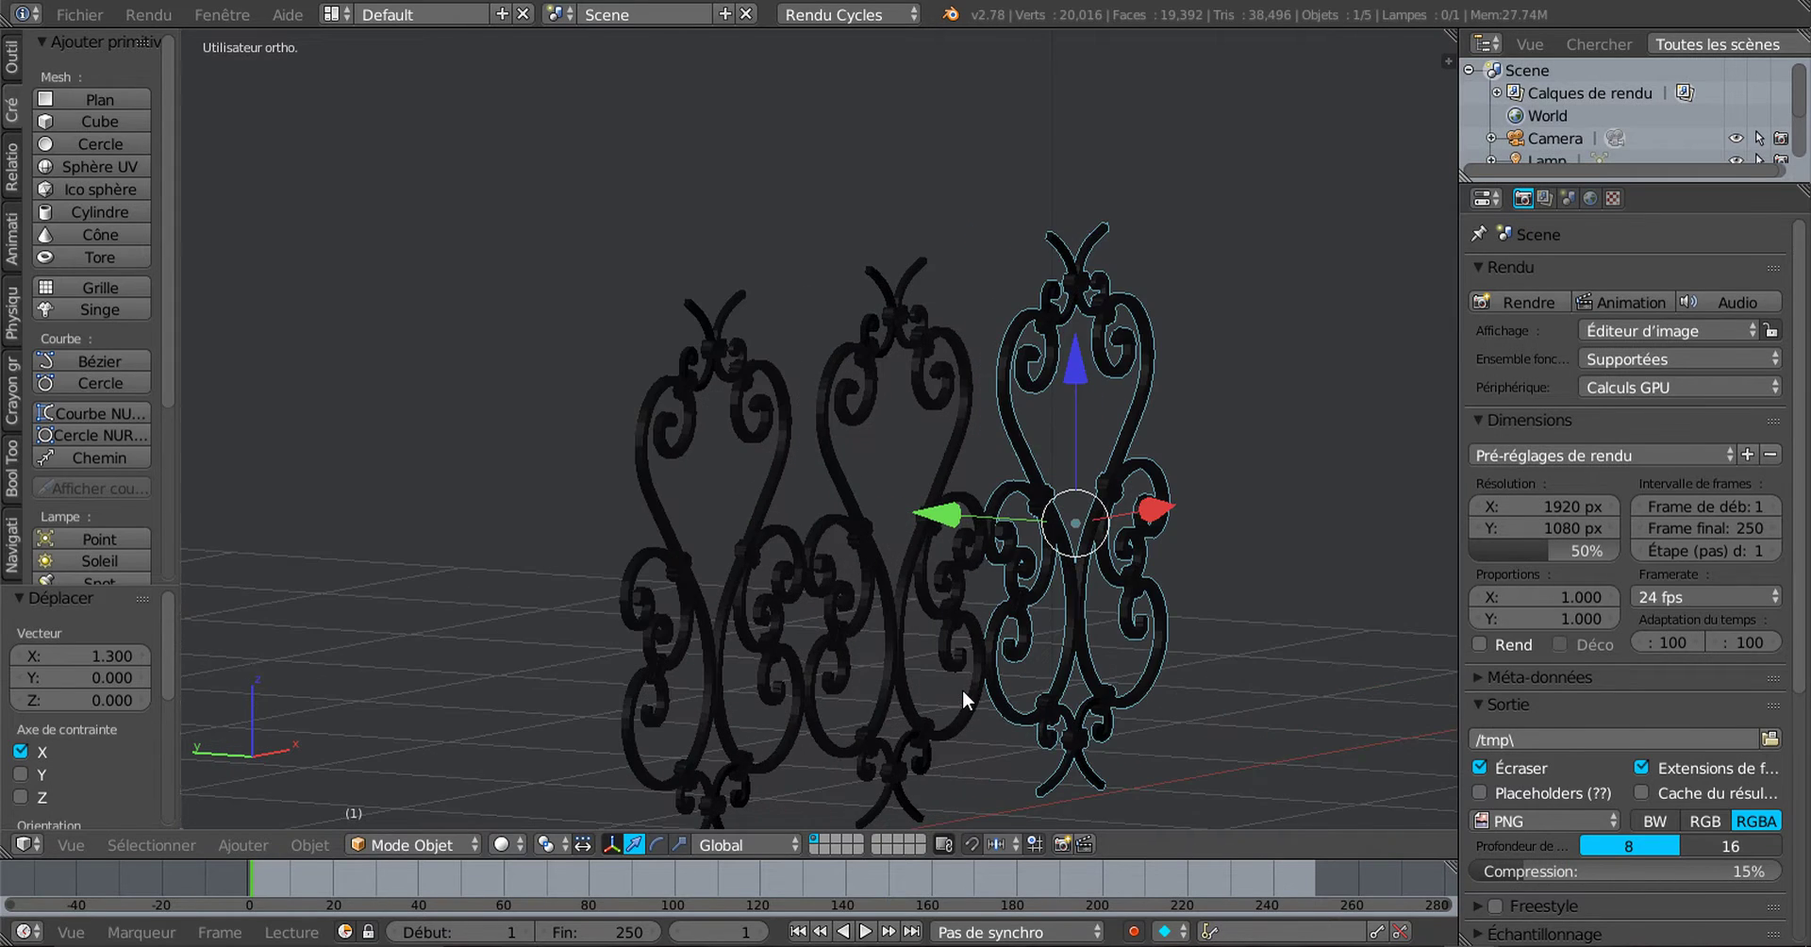
scroll(962, 689, "up", 4)
scroll(1077, 422, "up", 4)
middle_click_drag(1083, 445, 847, 472, "shift")
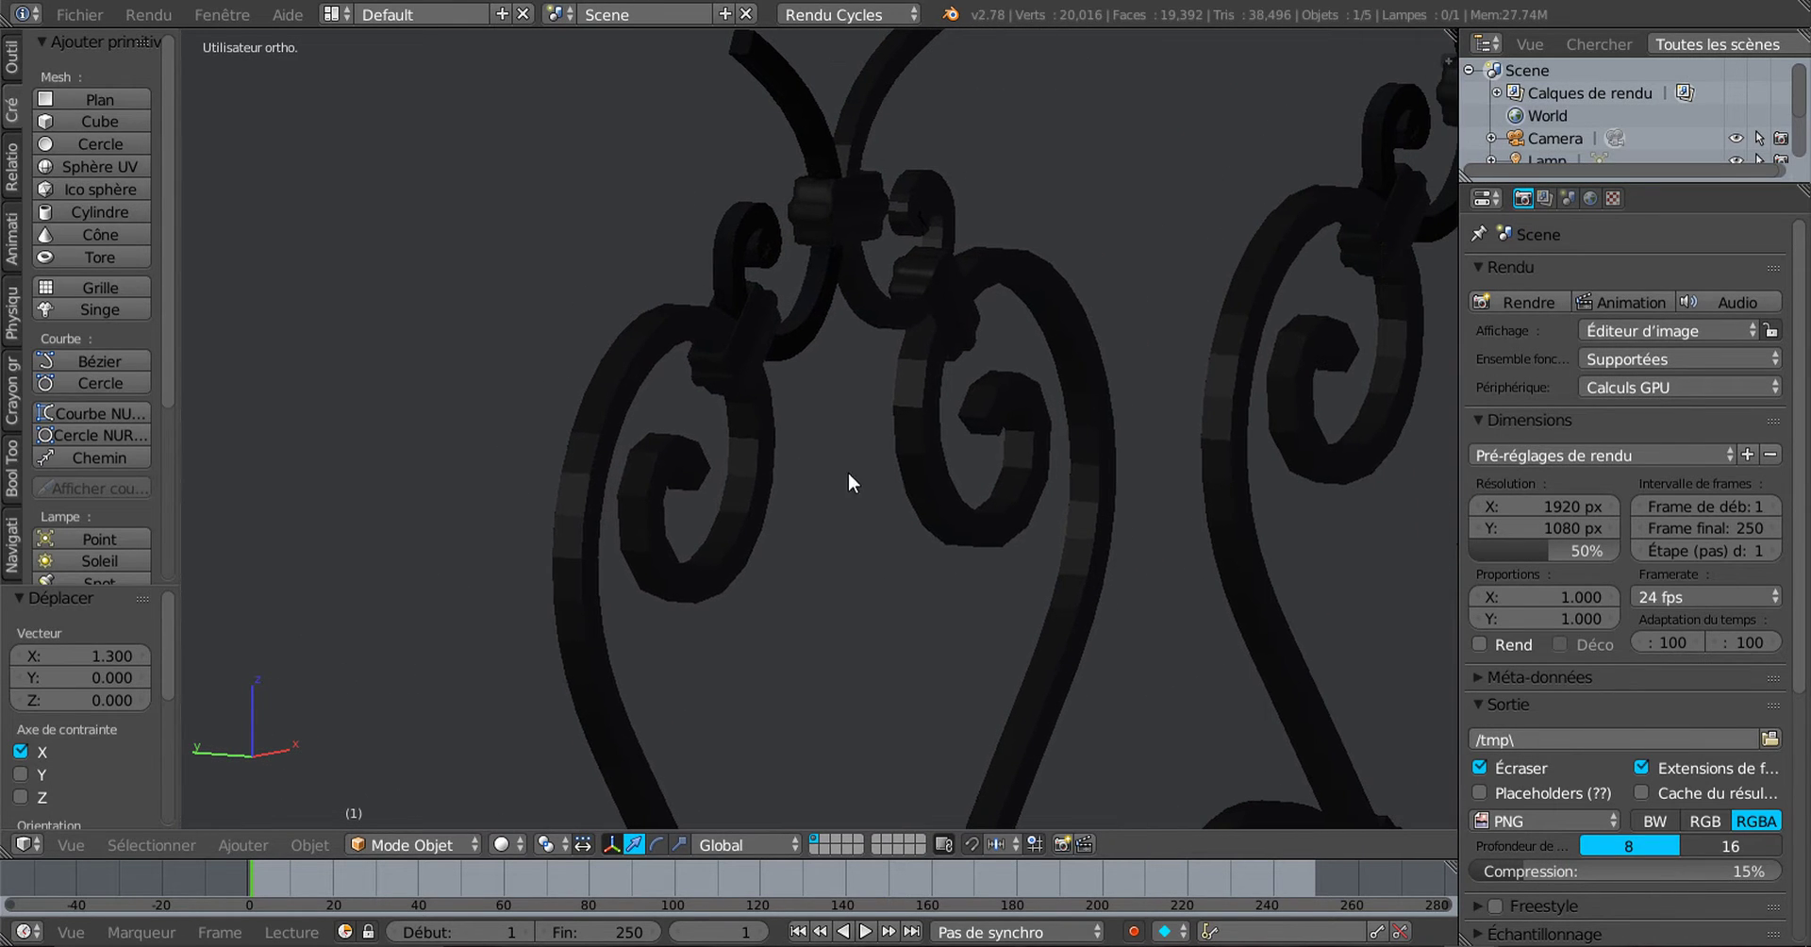
right_click(902, 432)
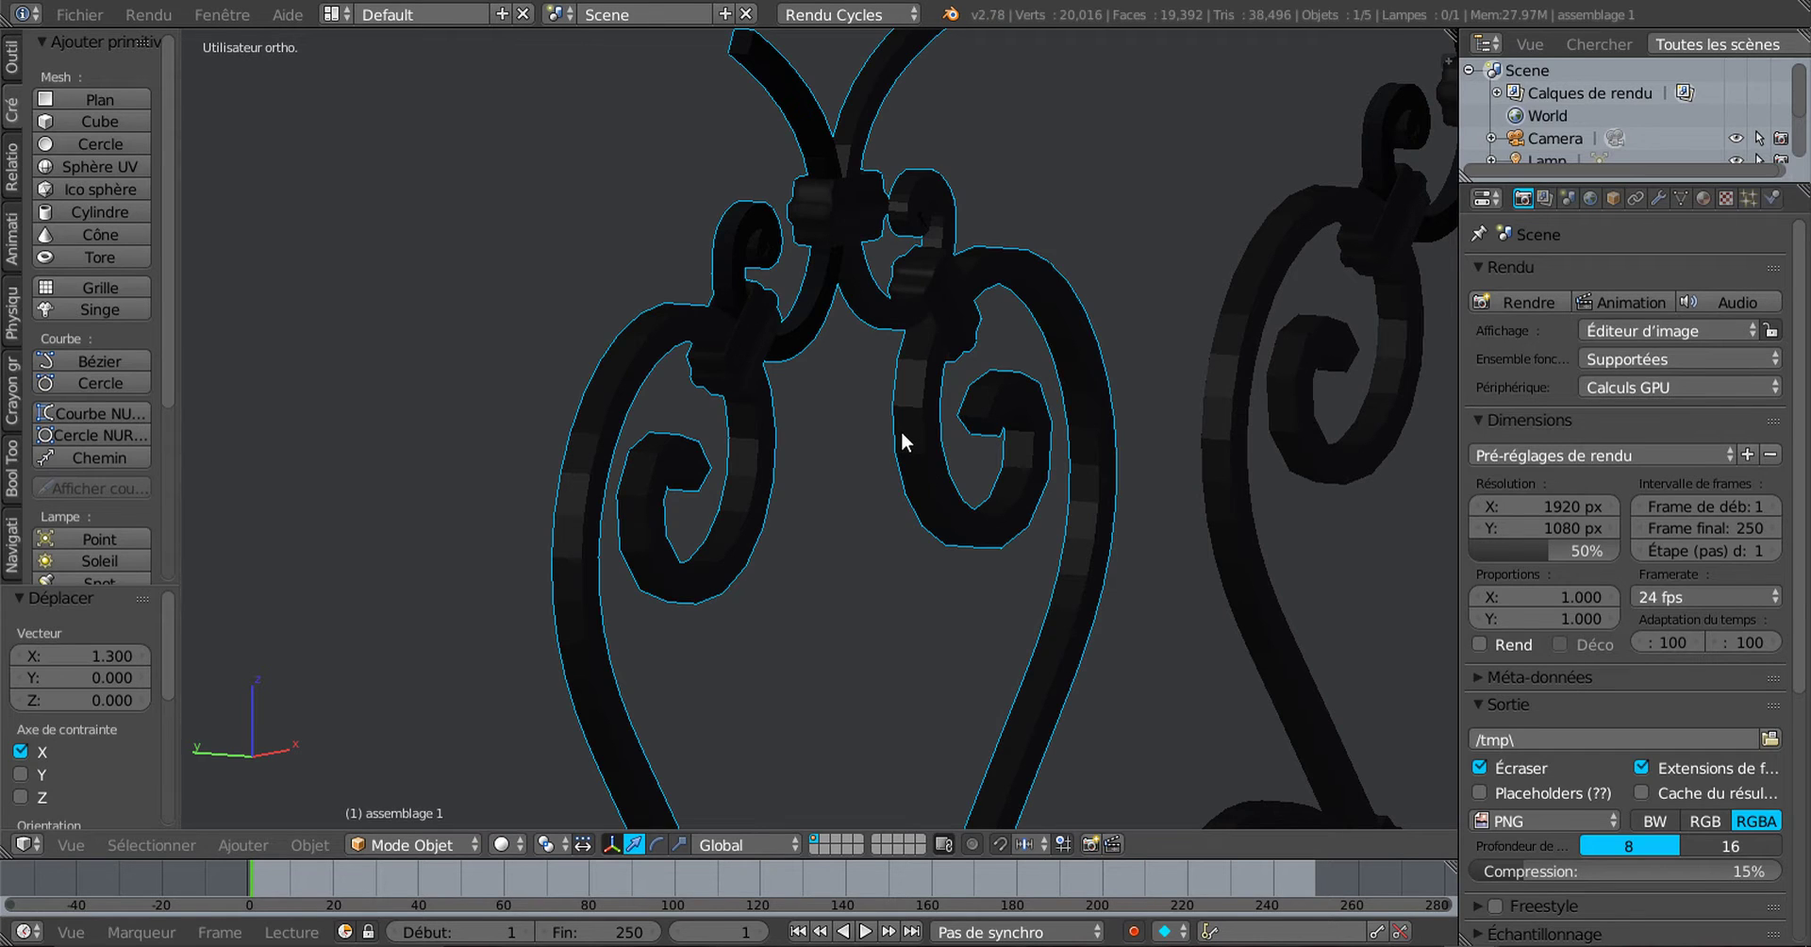
left_click(1658, 198)
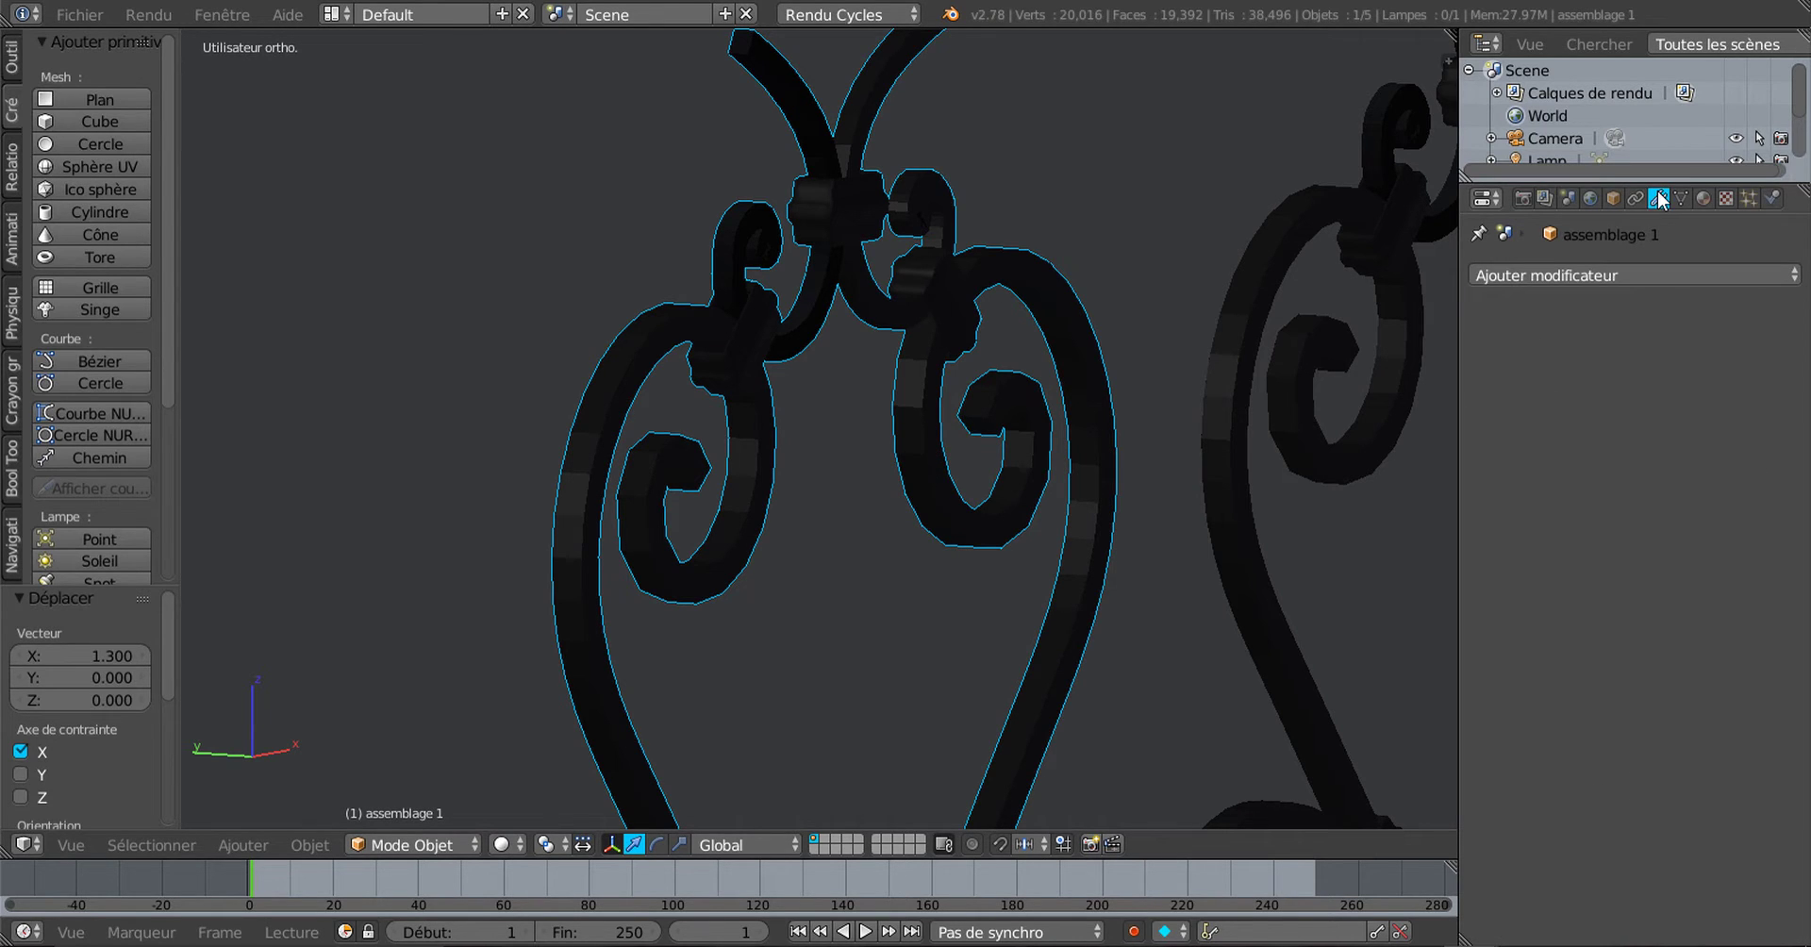
left_click(1666, 275)
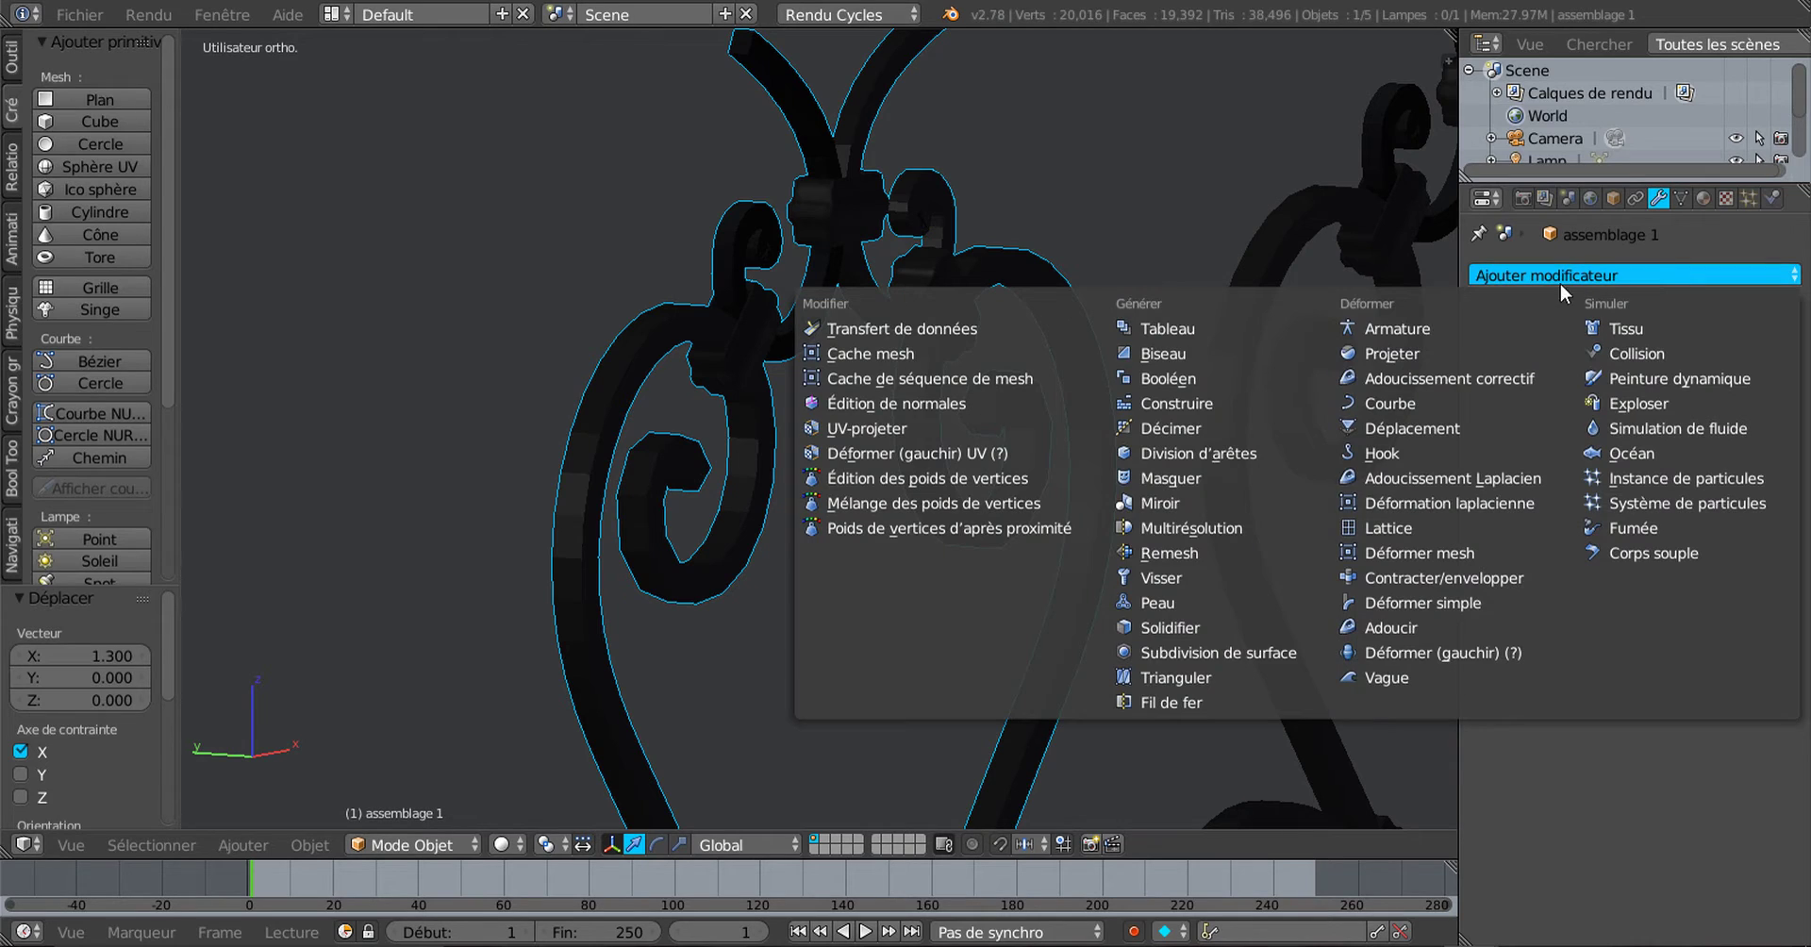
left_click(1238, 649)
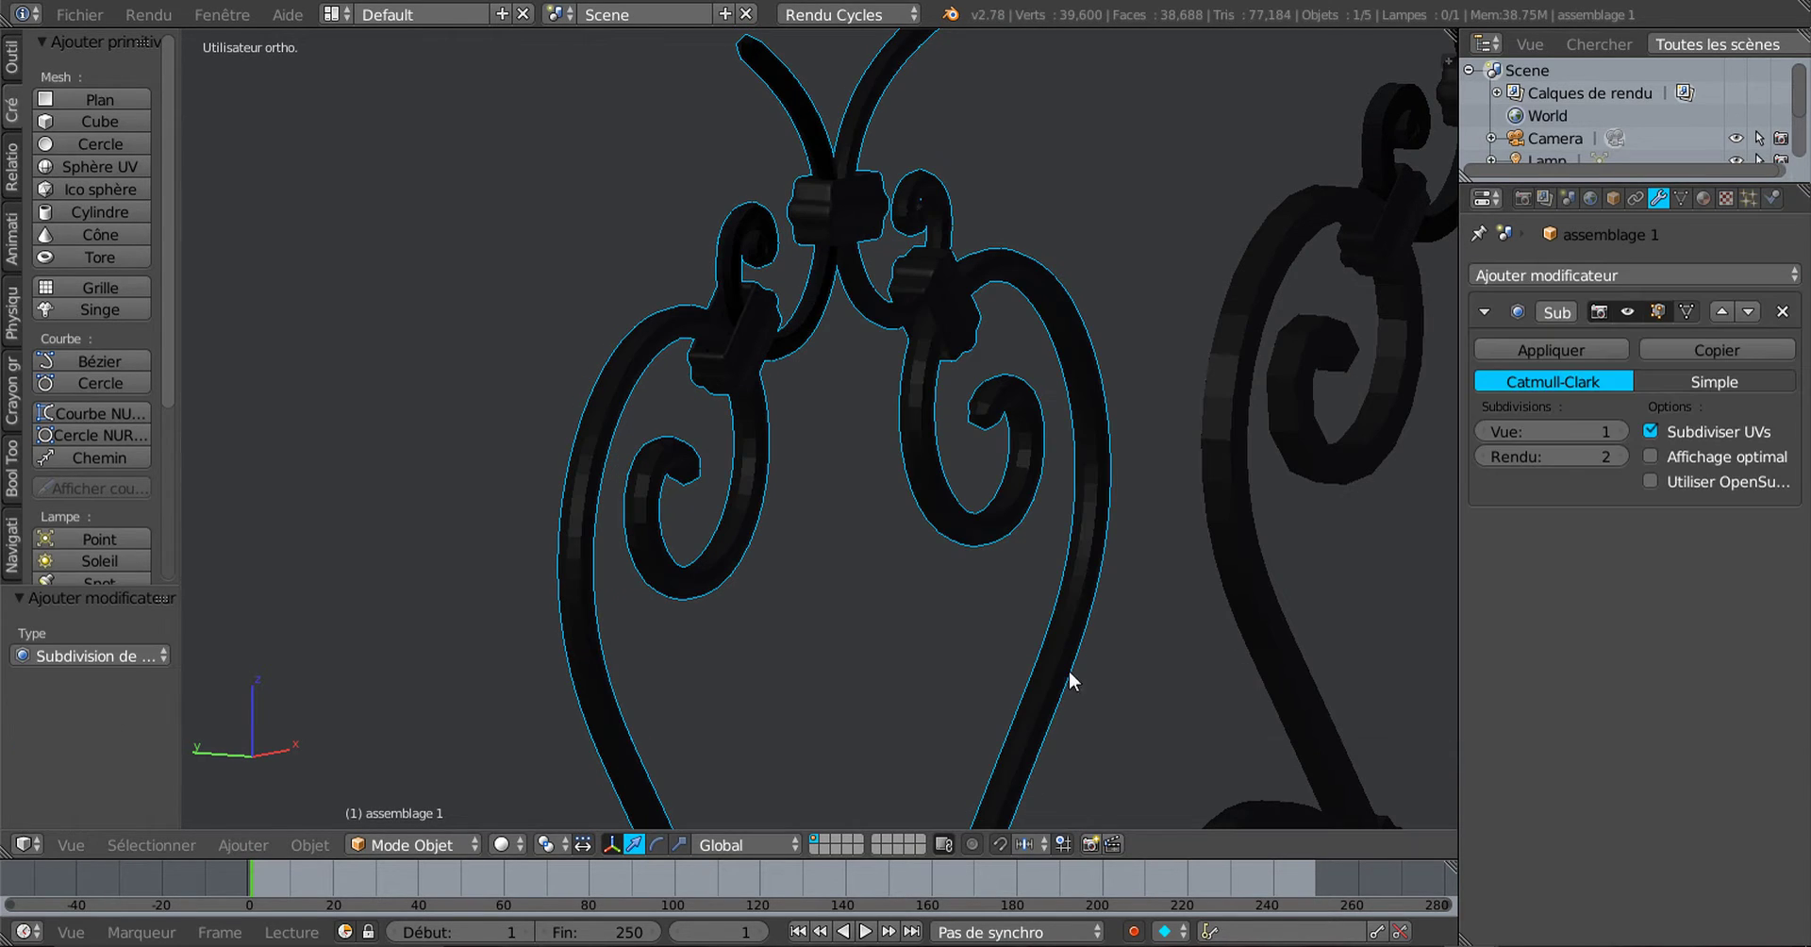
left_click(1623, 432)
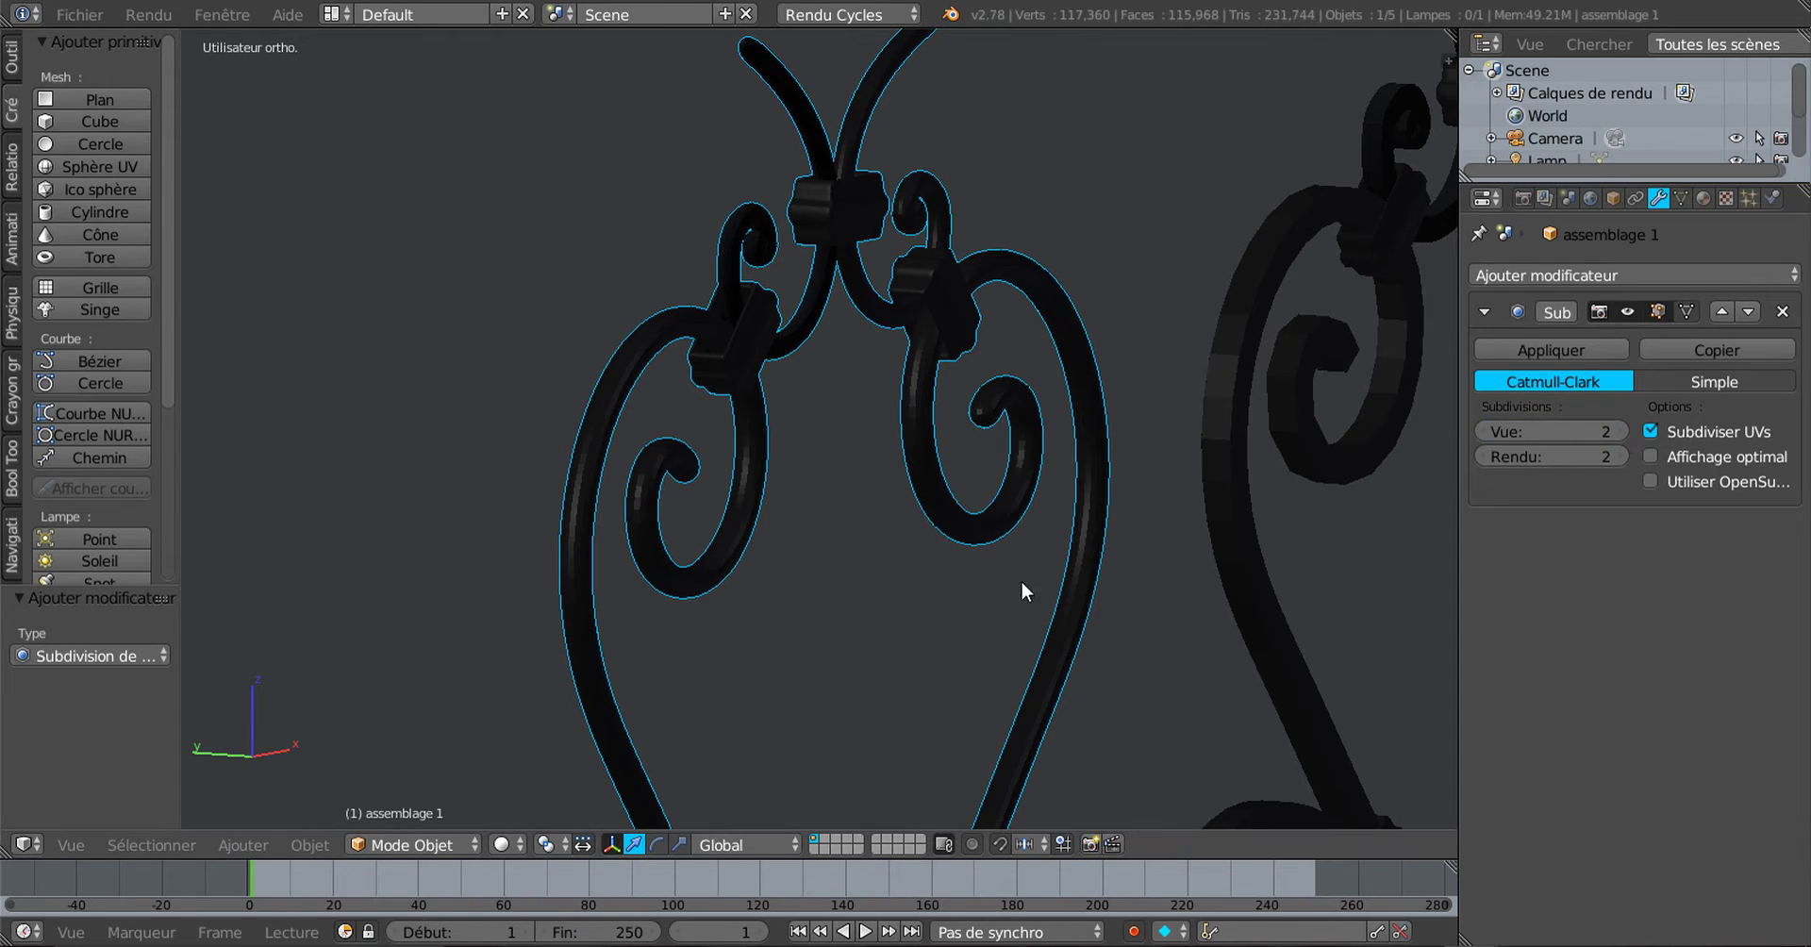
Step: Examine the surface of the subdivided ornament's scrolls, both up close and from further away
scroll(719, 501, "down", 6)
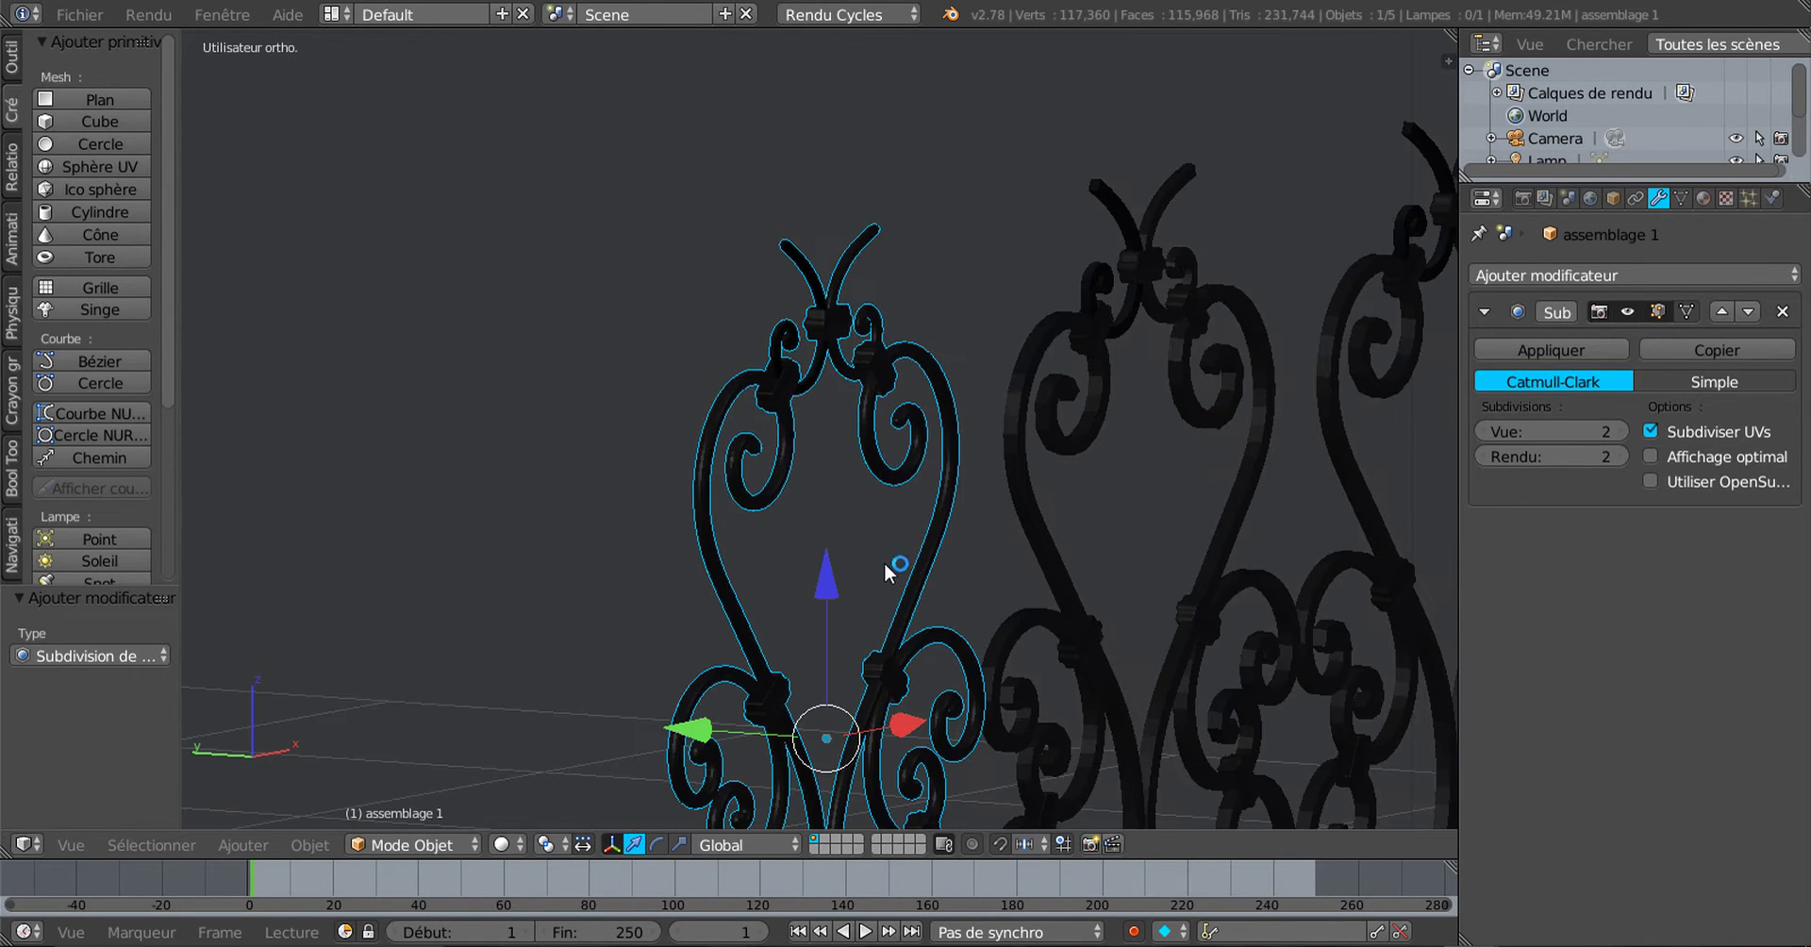
middle_click_drag(884, 562, 861, 526, "shift")
scroll(883, 450, "up", 4)
scroll(857, 475, "down", 4)
scroll(755, 505, "up", 3)
scroll(814, 557, "up", 3)
scroll(789, 521, "up", 3)
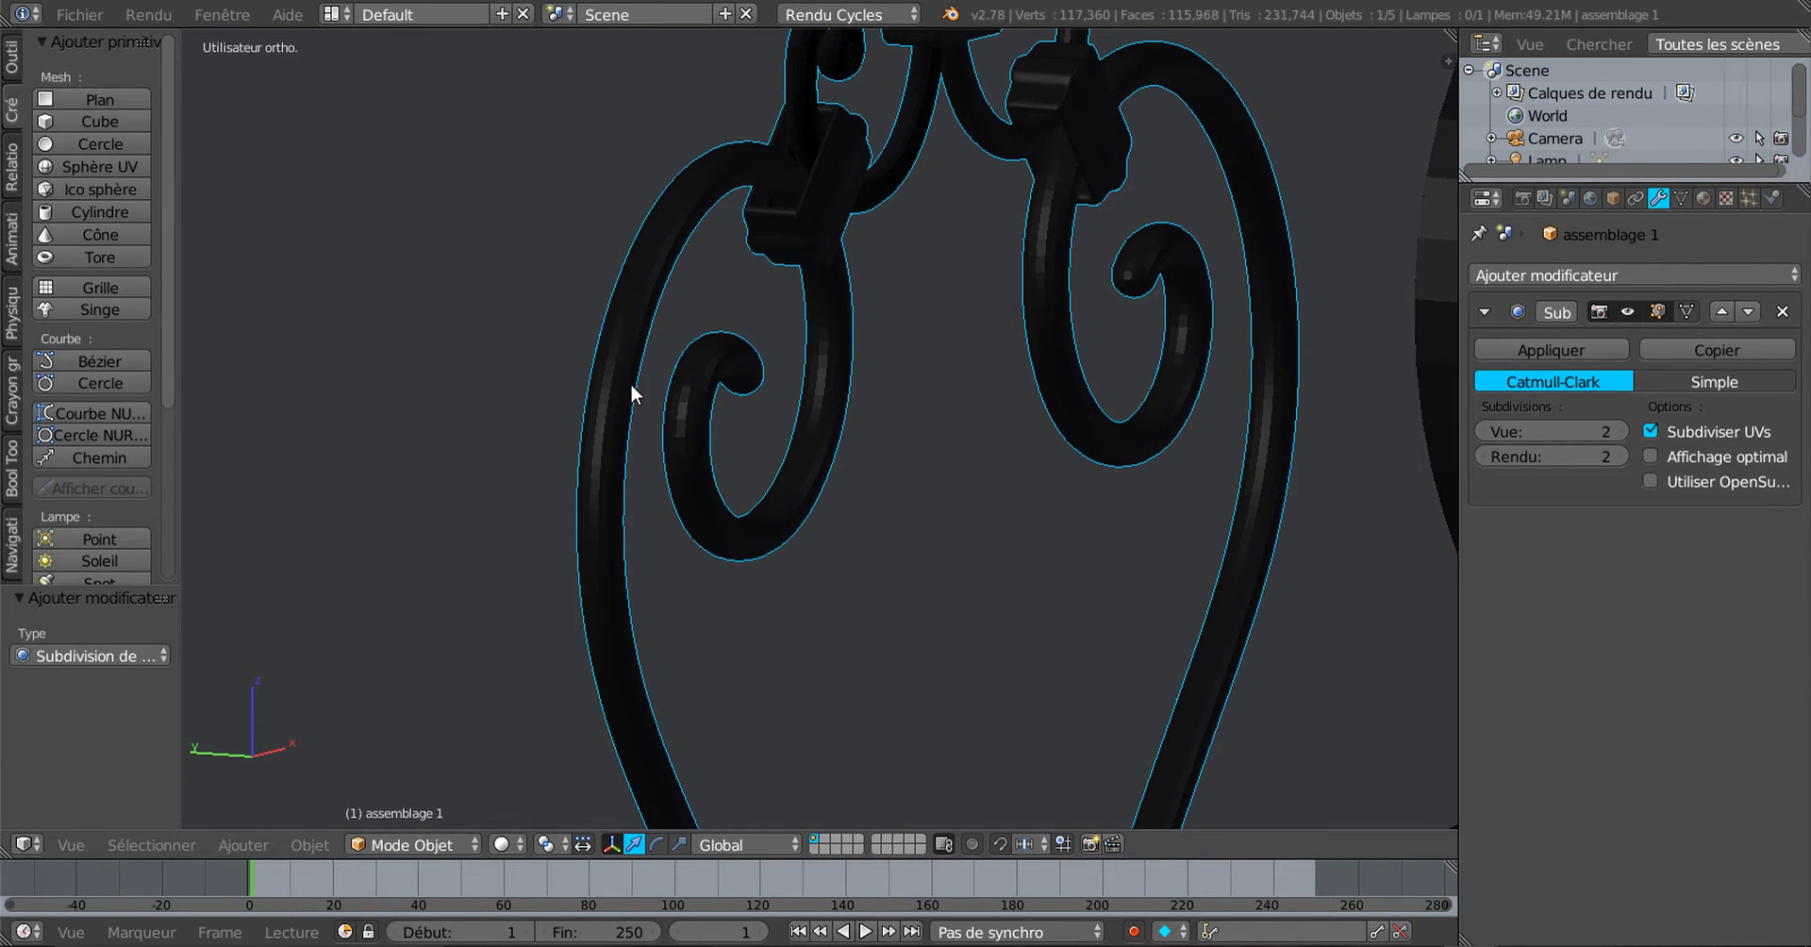
scroll(1281, 260, "down", 4)
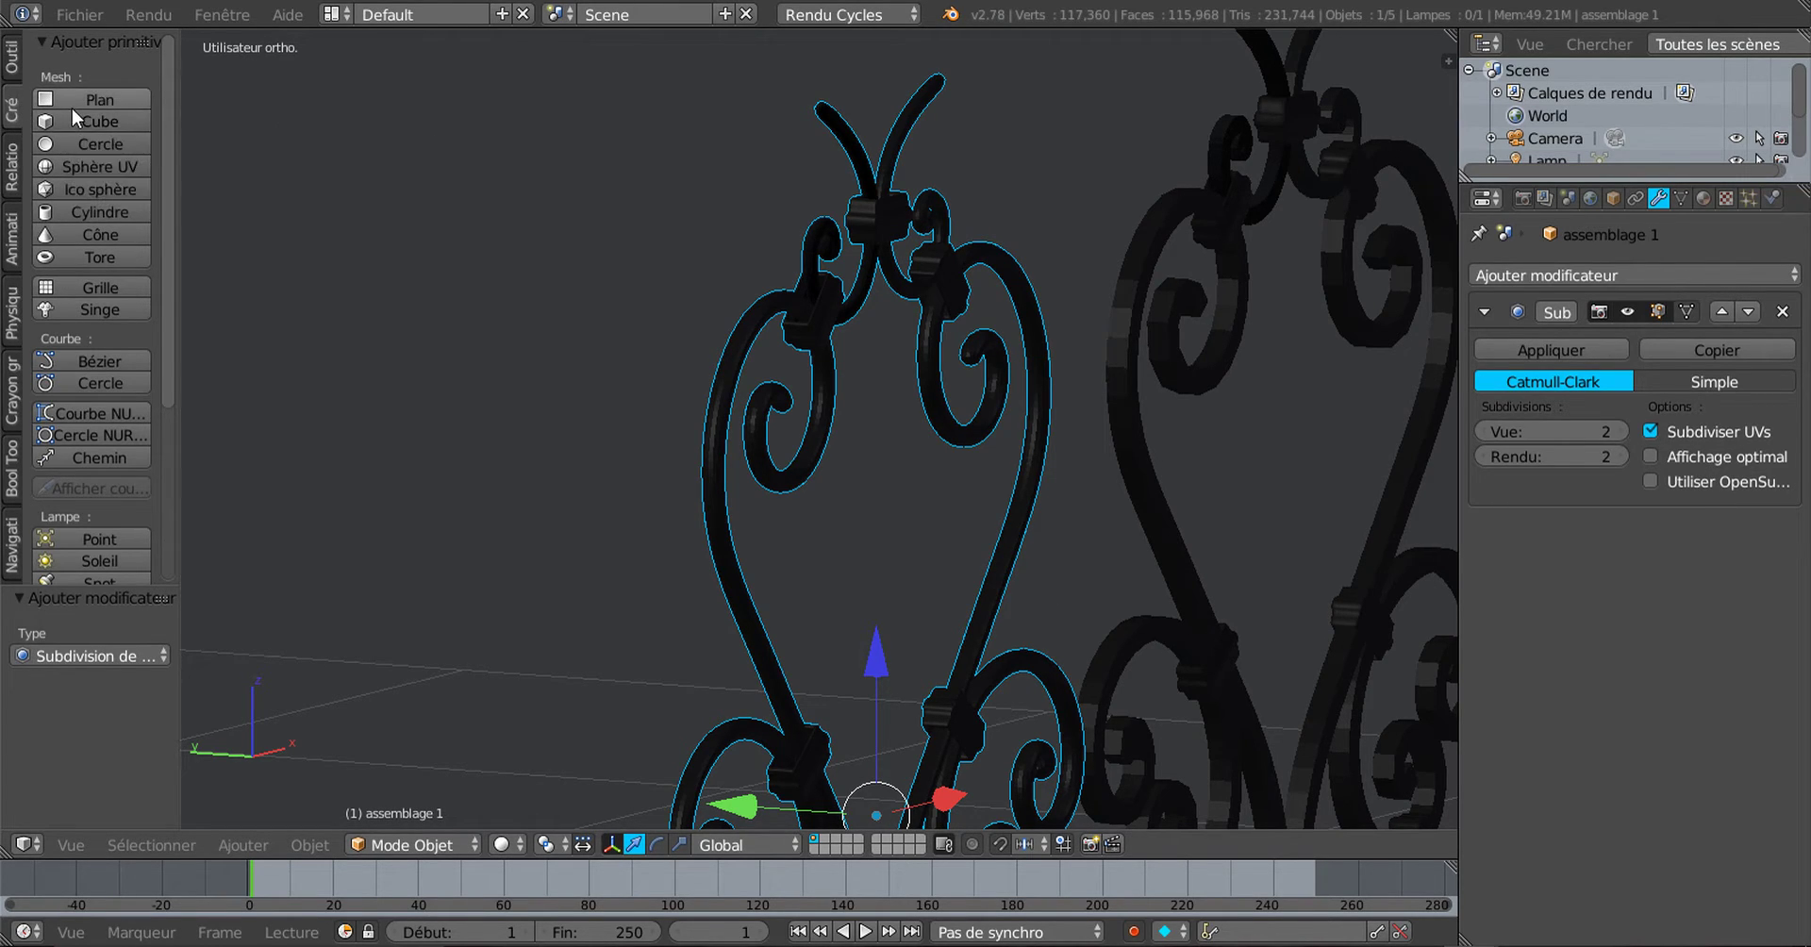
Step: Apply smooth shading to the subdivided ornament
left_click(13, 59)
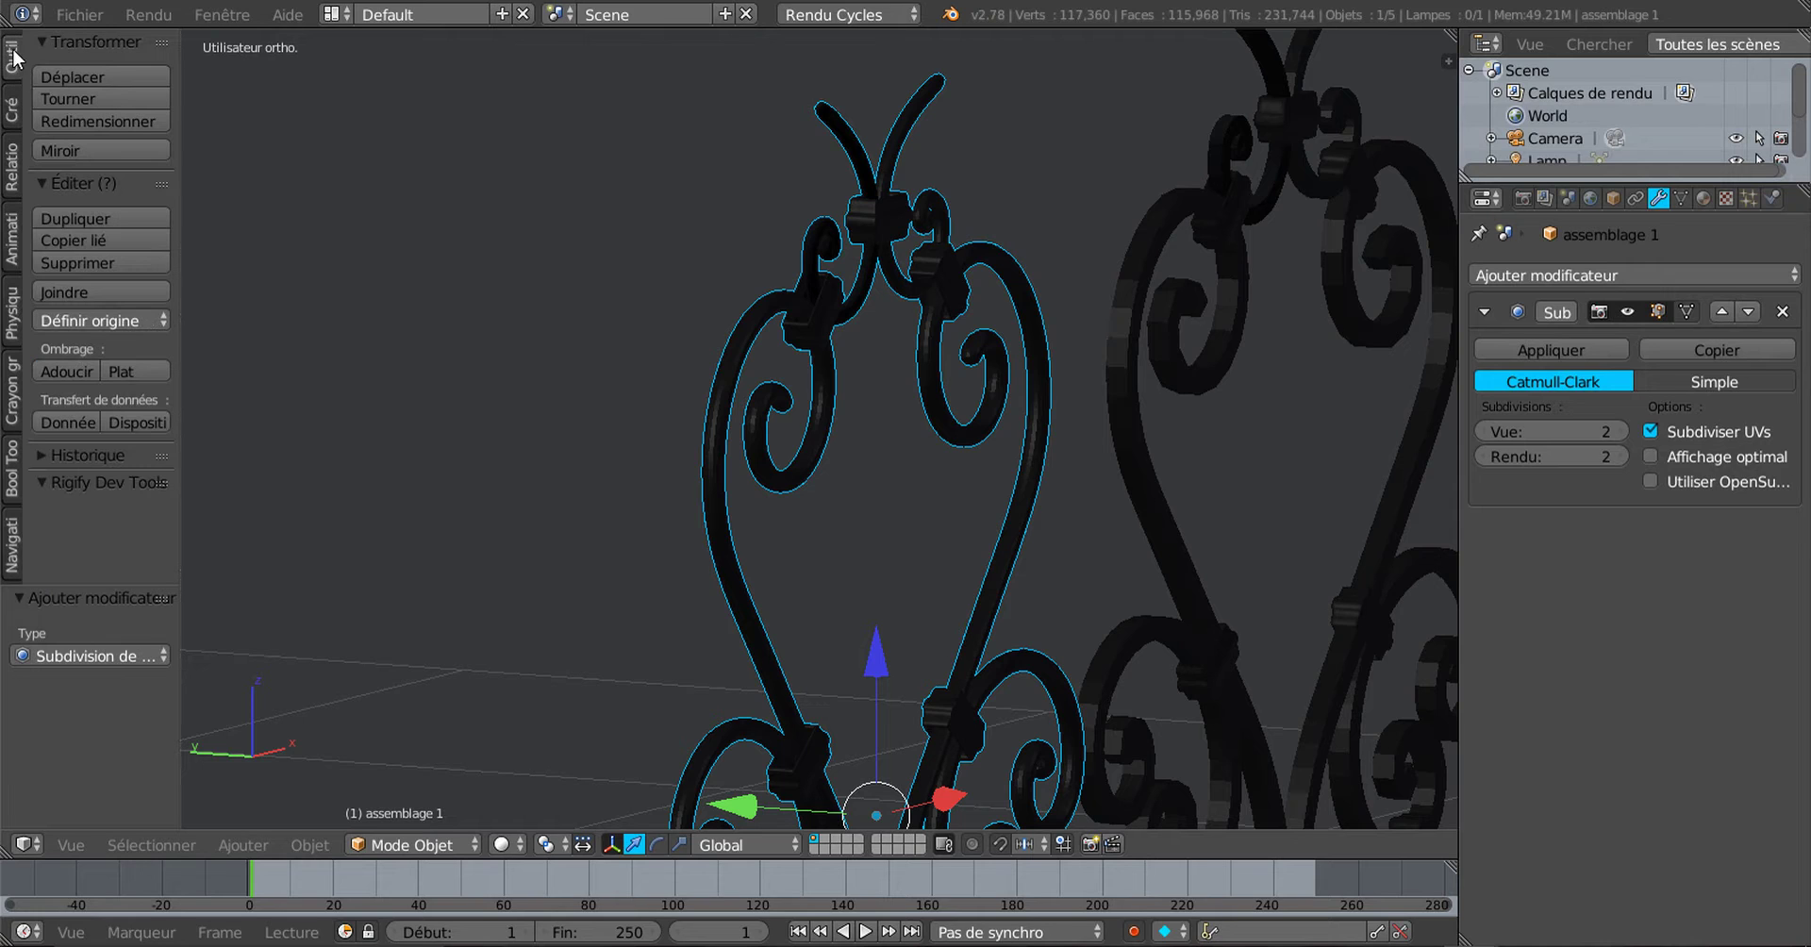
left_click(60, 372)
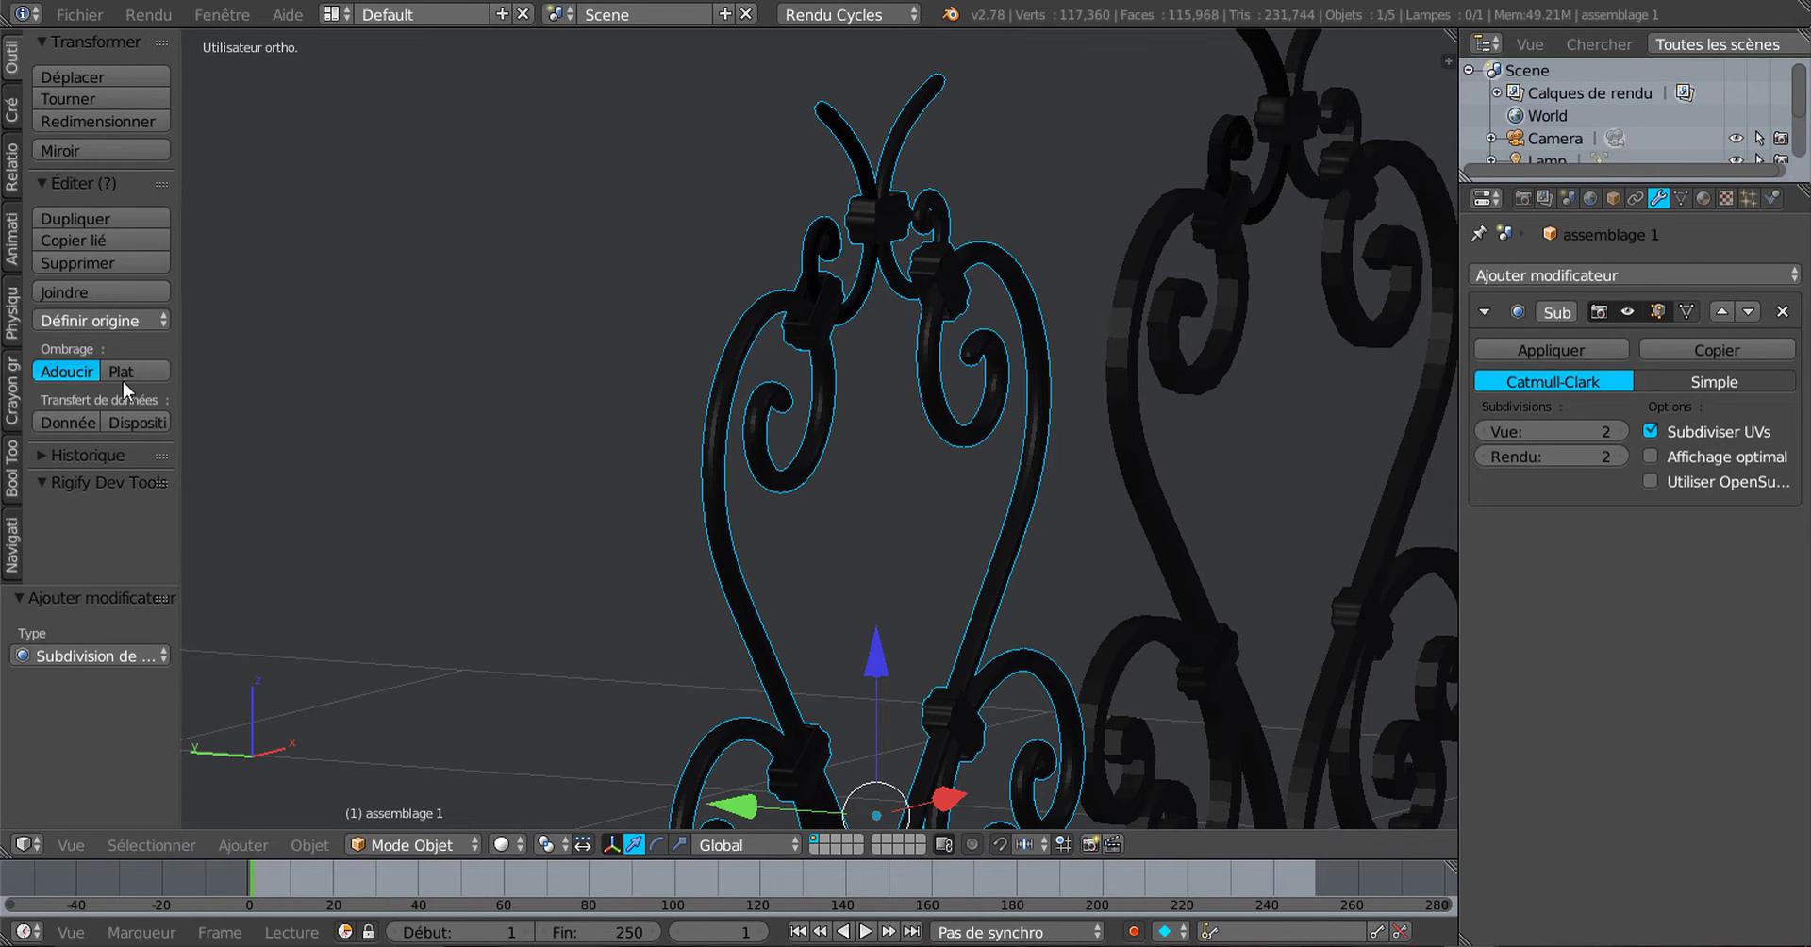
scroll(768, 573, "up", 6)
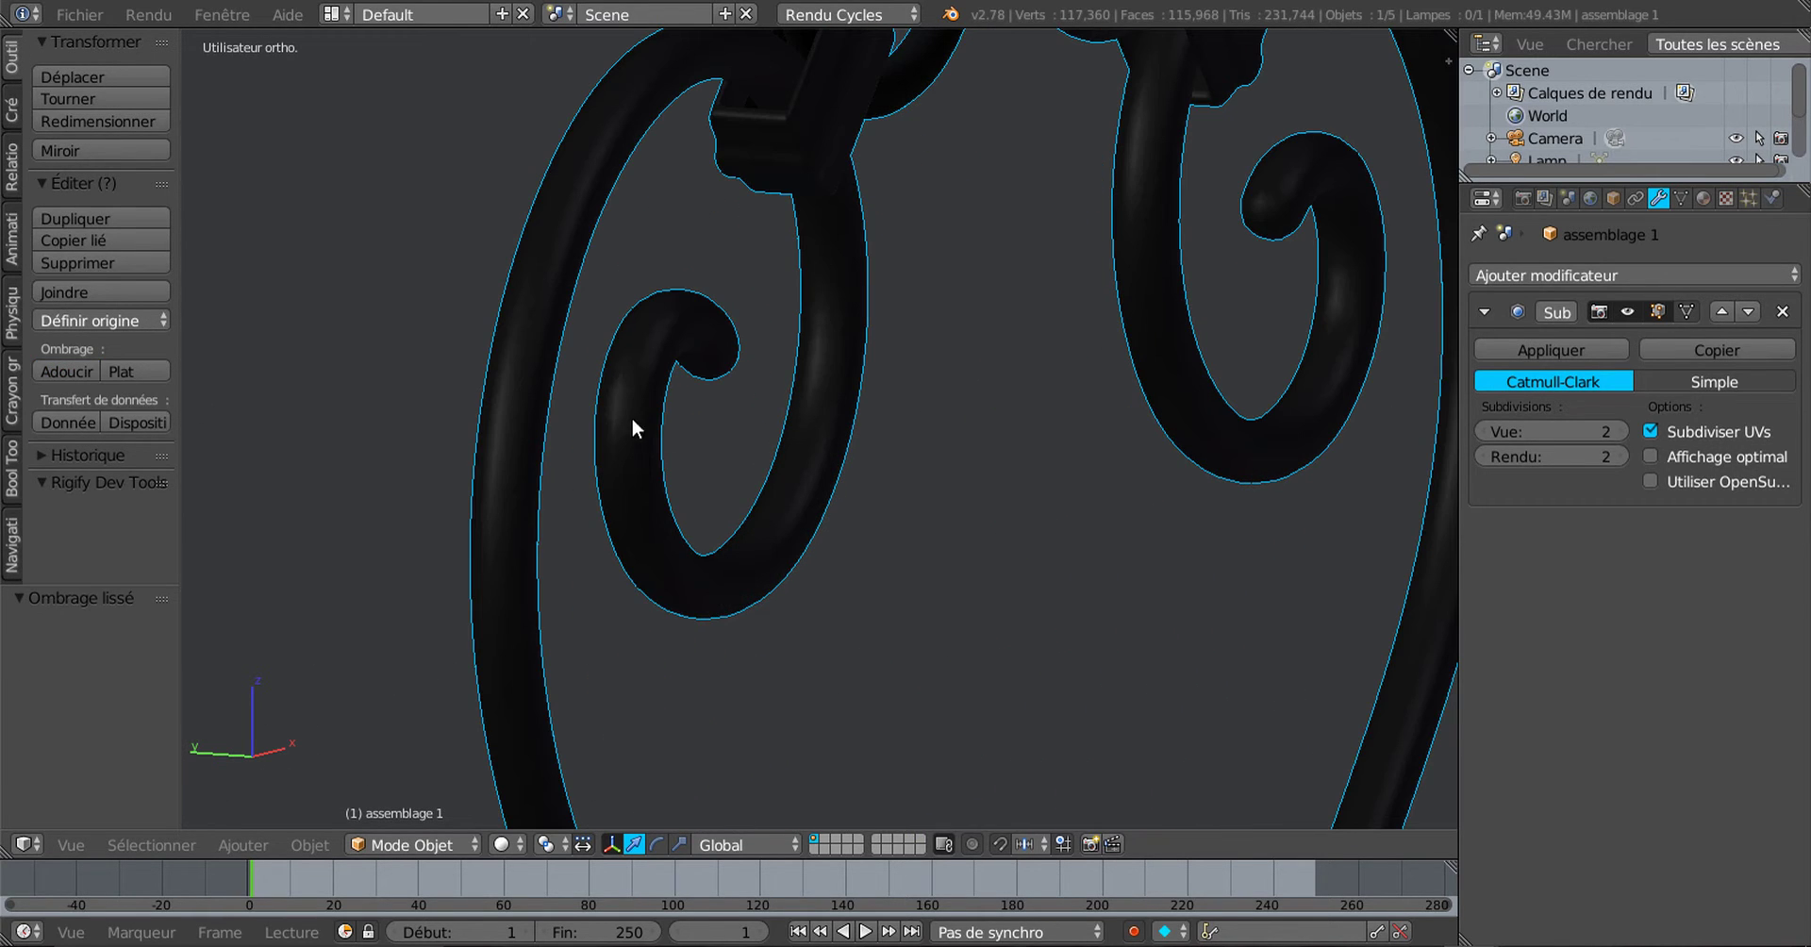
scroll(887, 388, "down", 3)
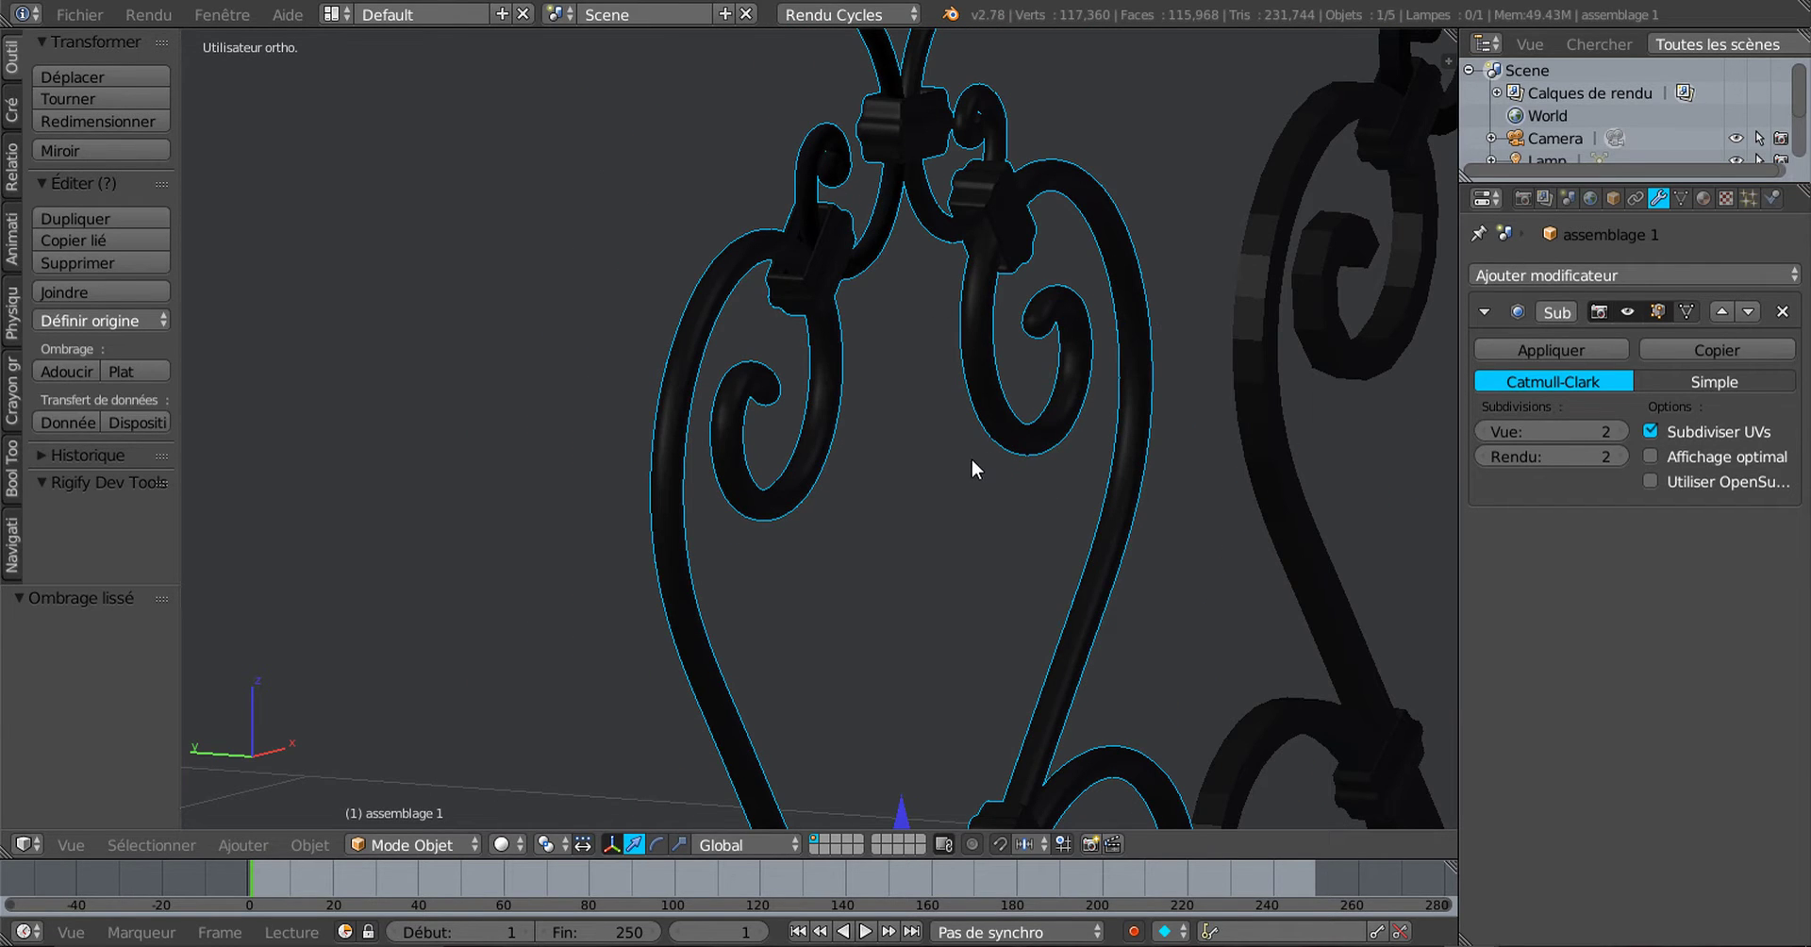
Step: Add three lengthwise loop cuts along the ornament's large upper-left scroll in edit mode and return to object mode
key("Tab")
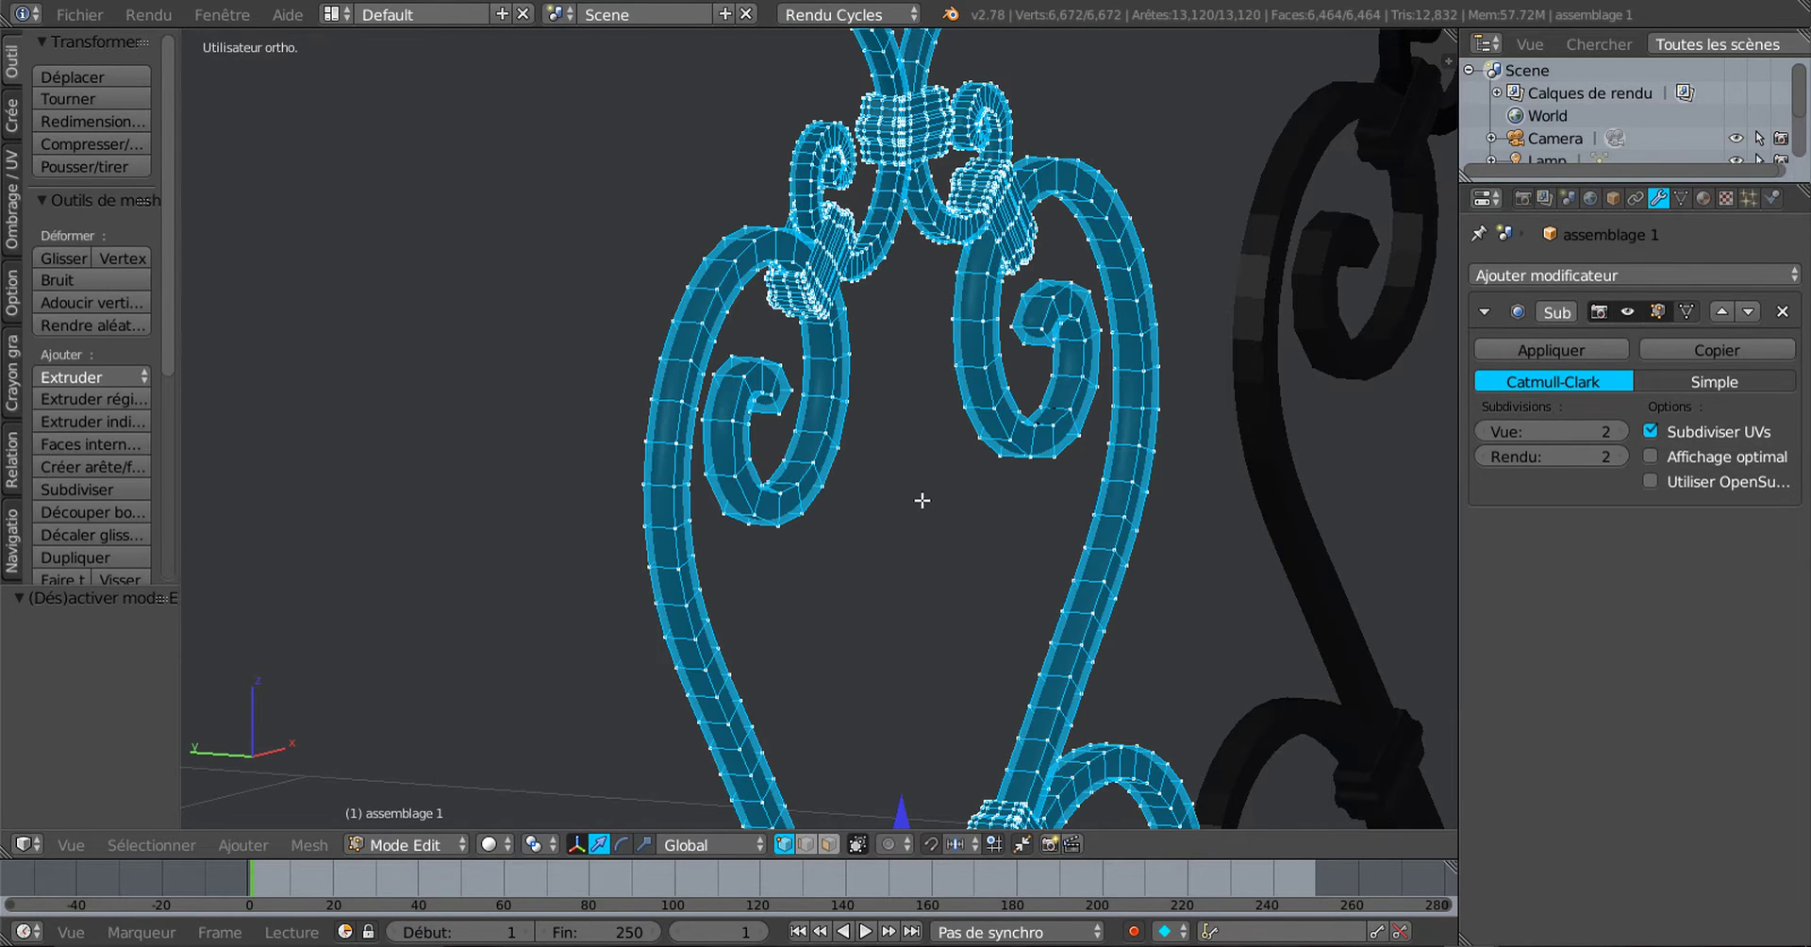
middle_click_drag(923, 500, 929, 498)
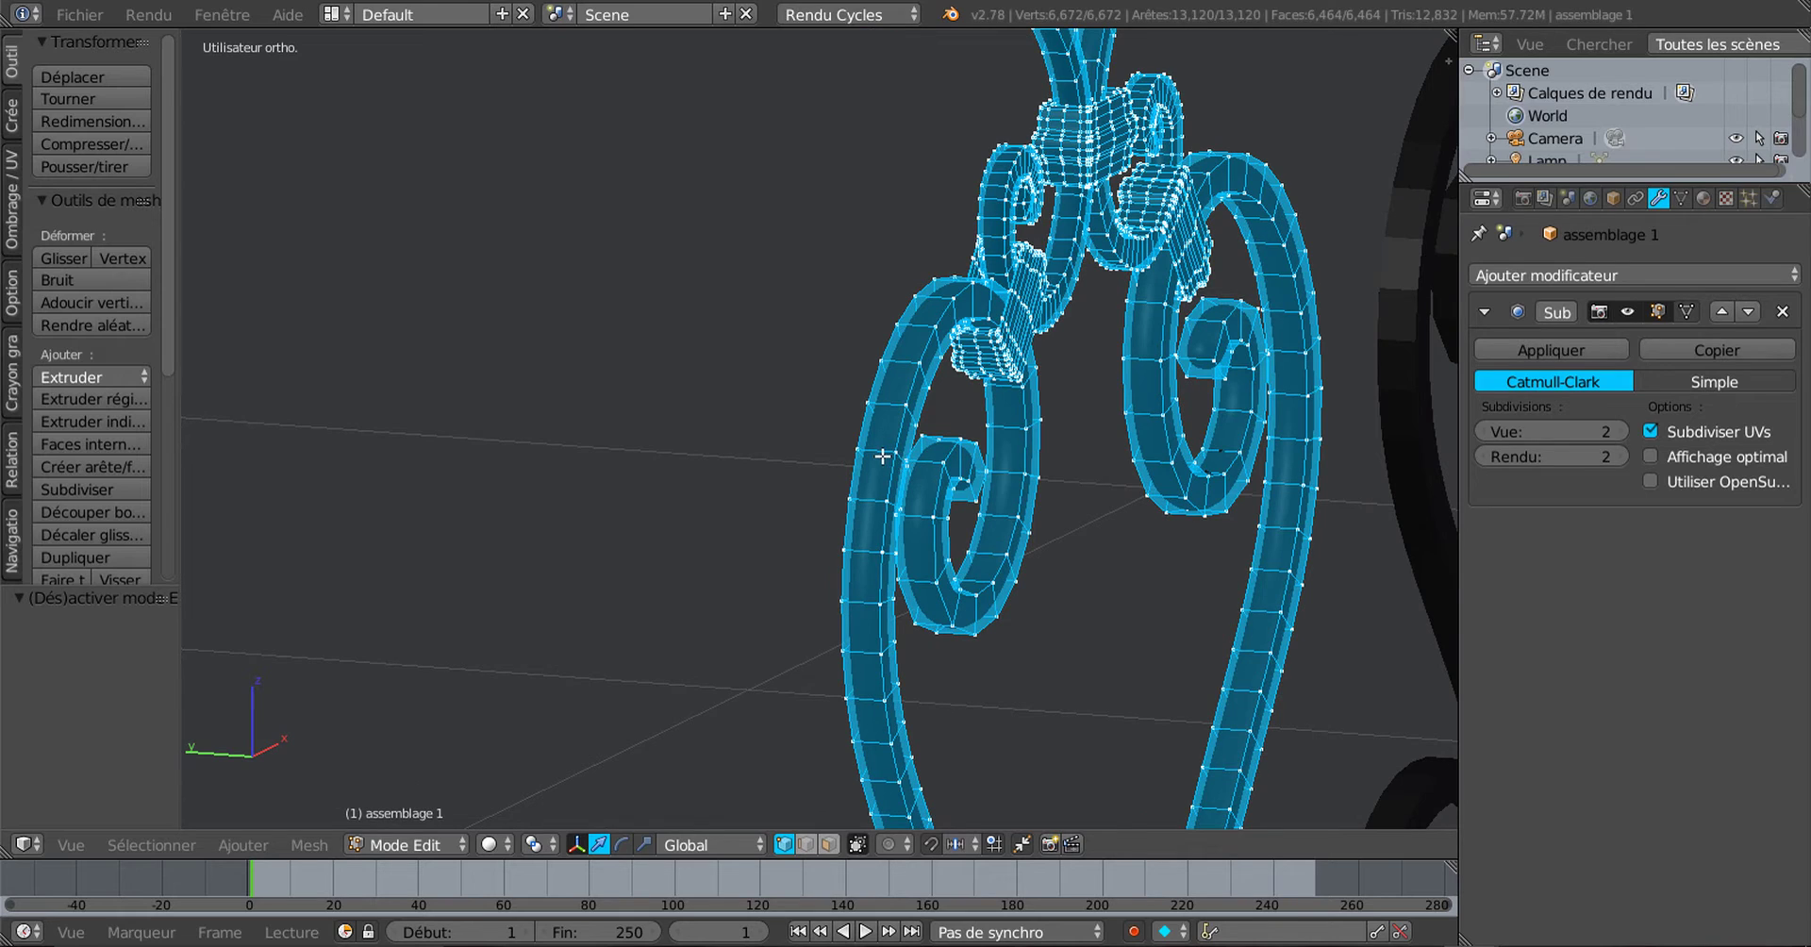
middle_click_drag(906, 417, 884, 441)
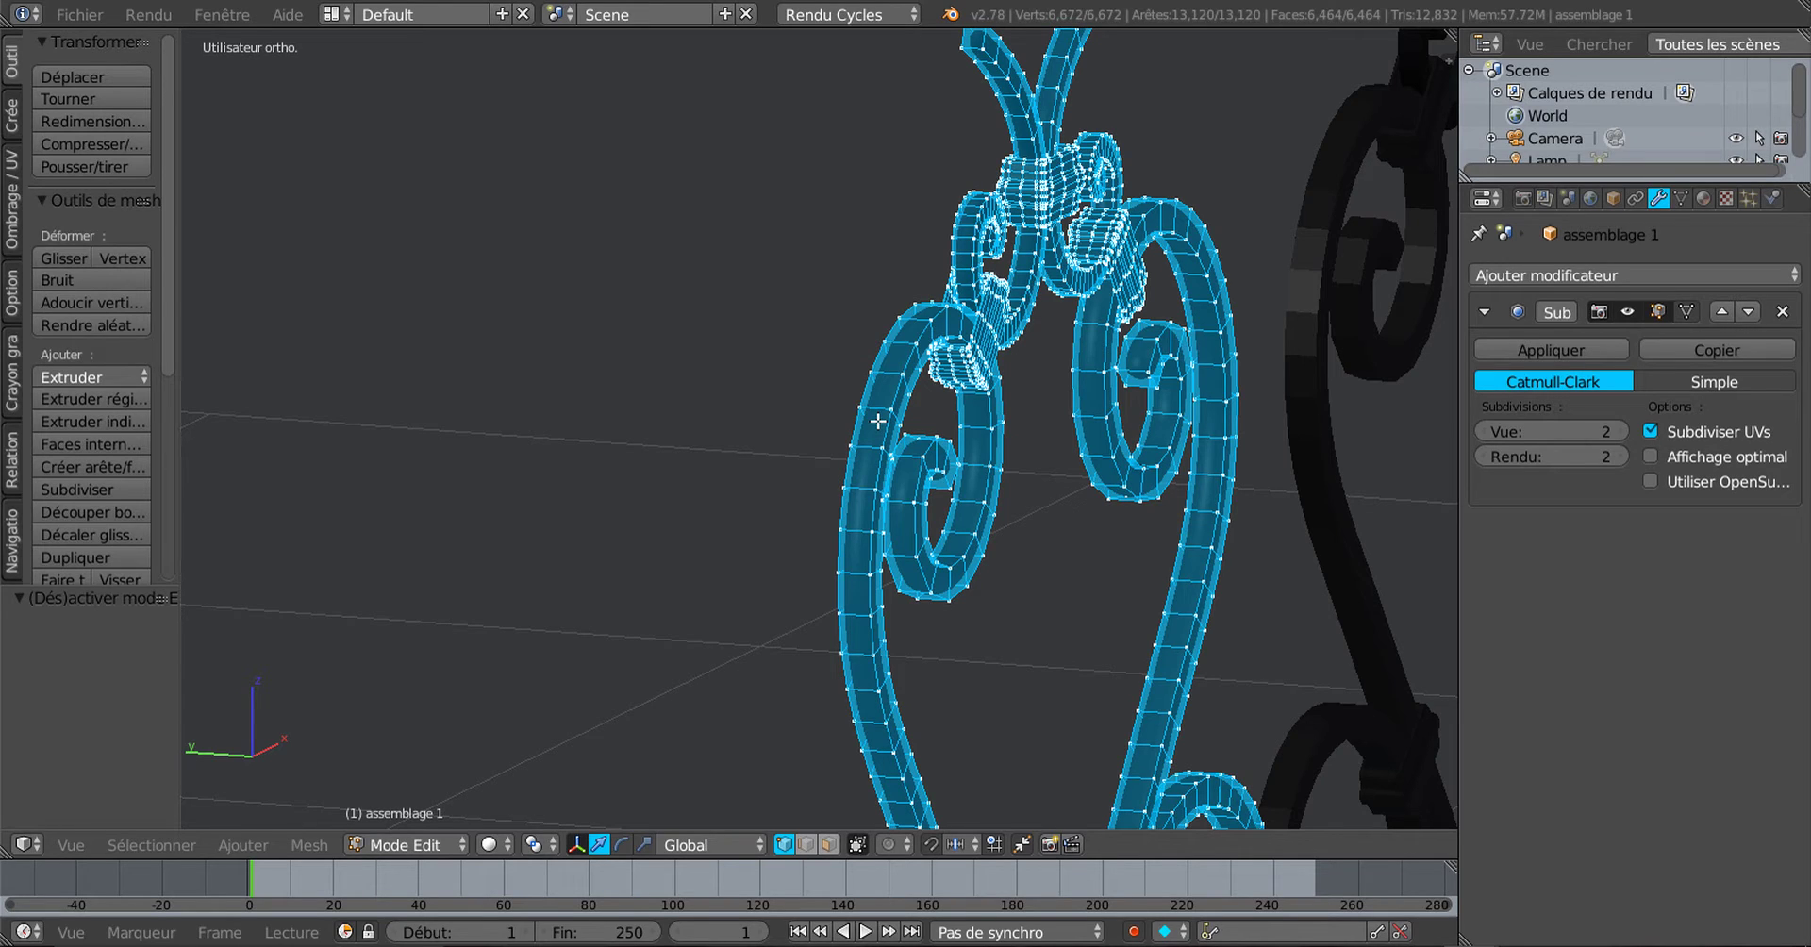
key("ctrl+r")
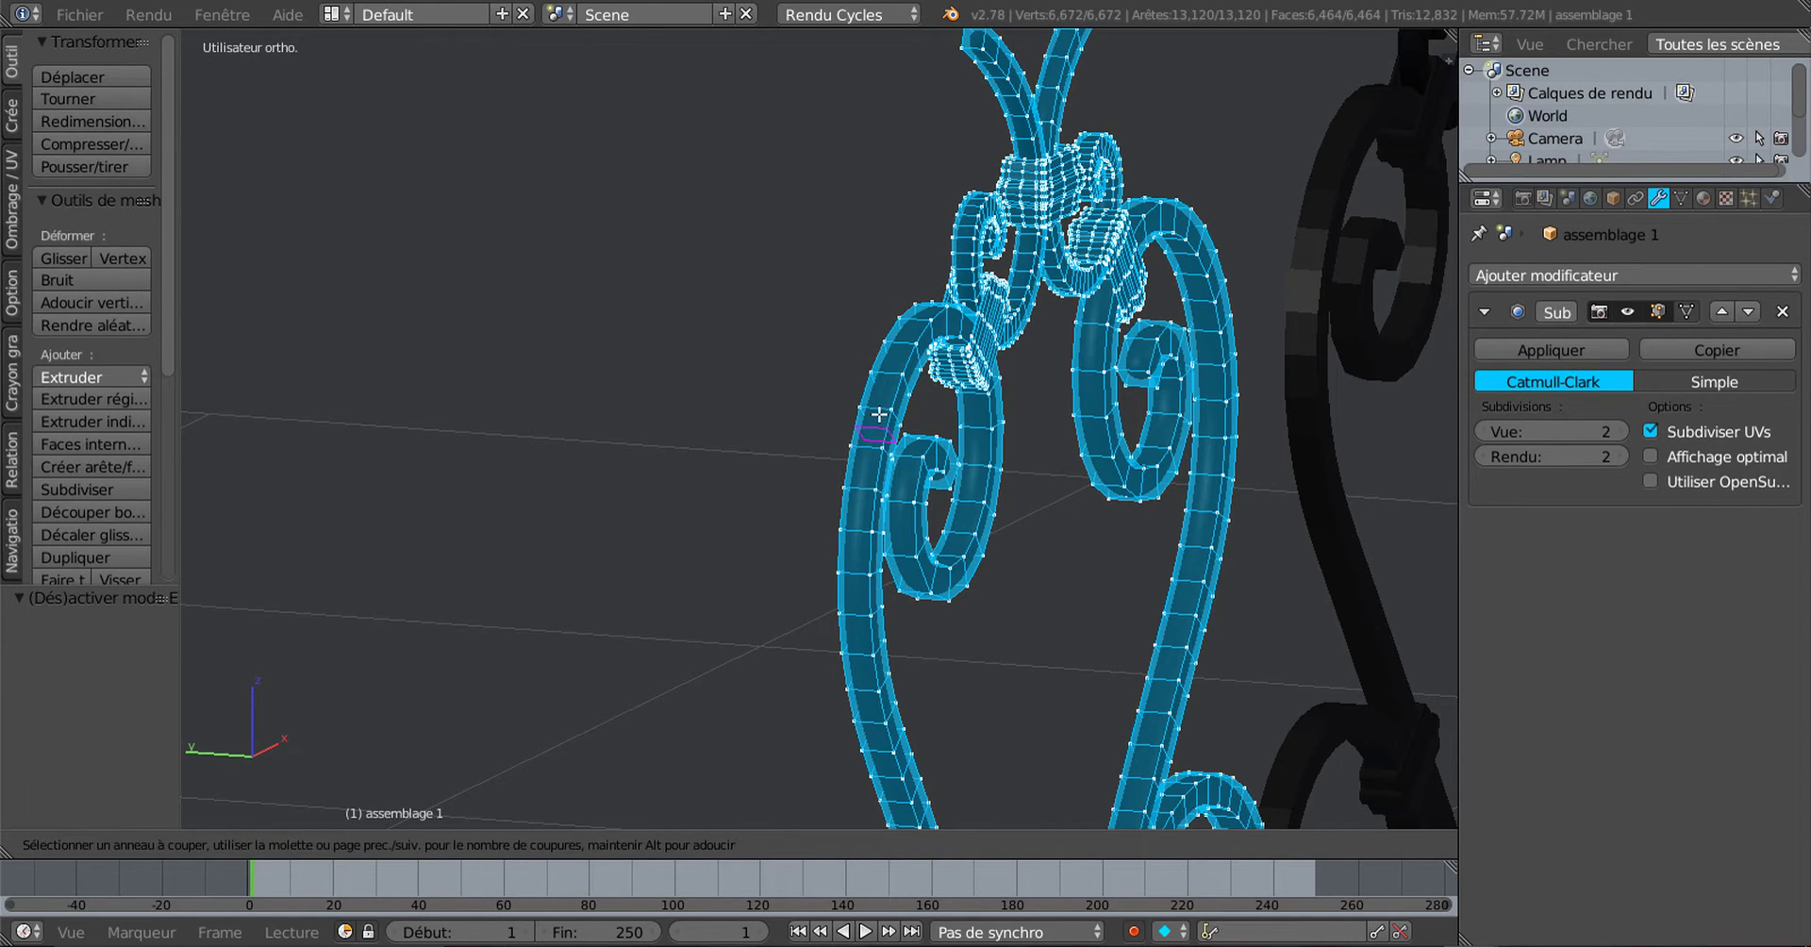
scroll(879, 414, "up", 2)
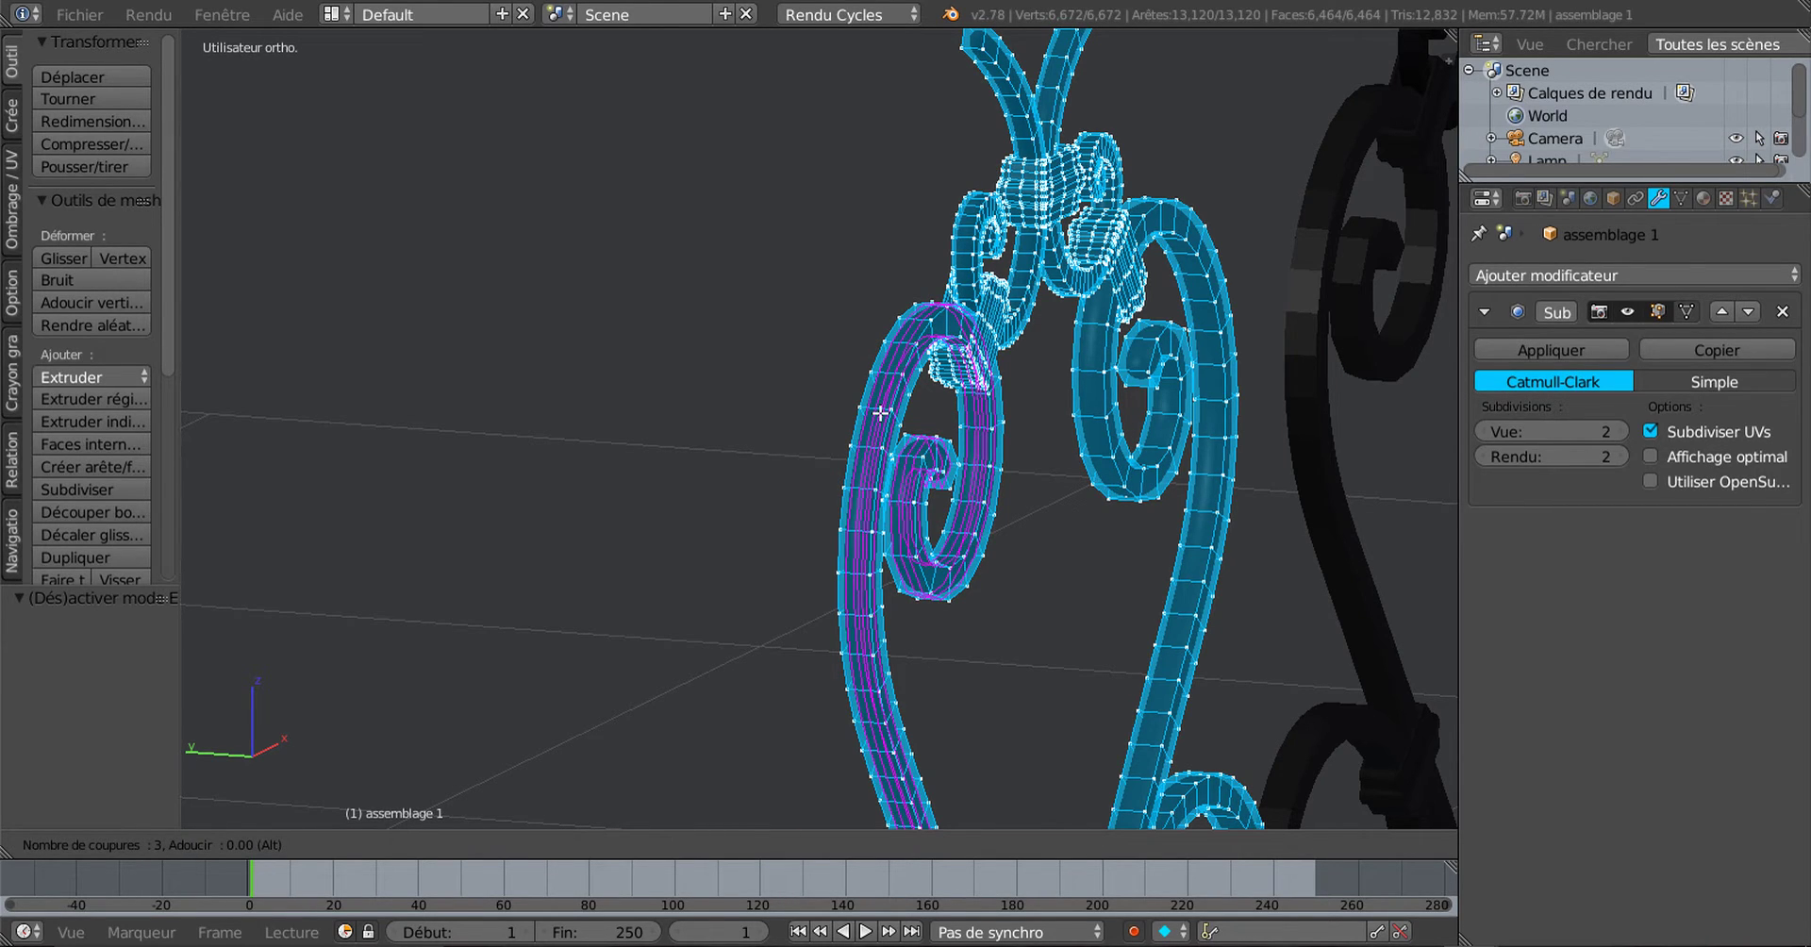
left_click(879, 414)
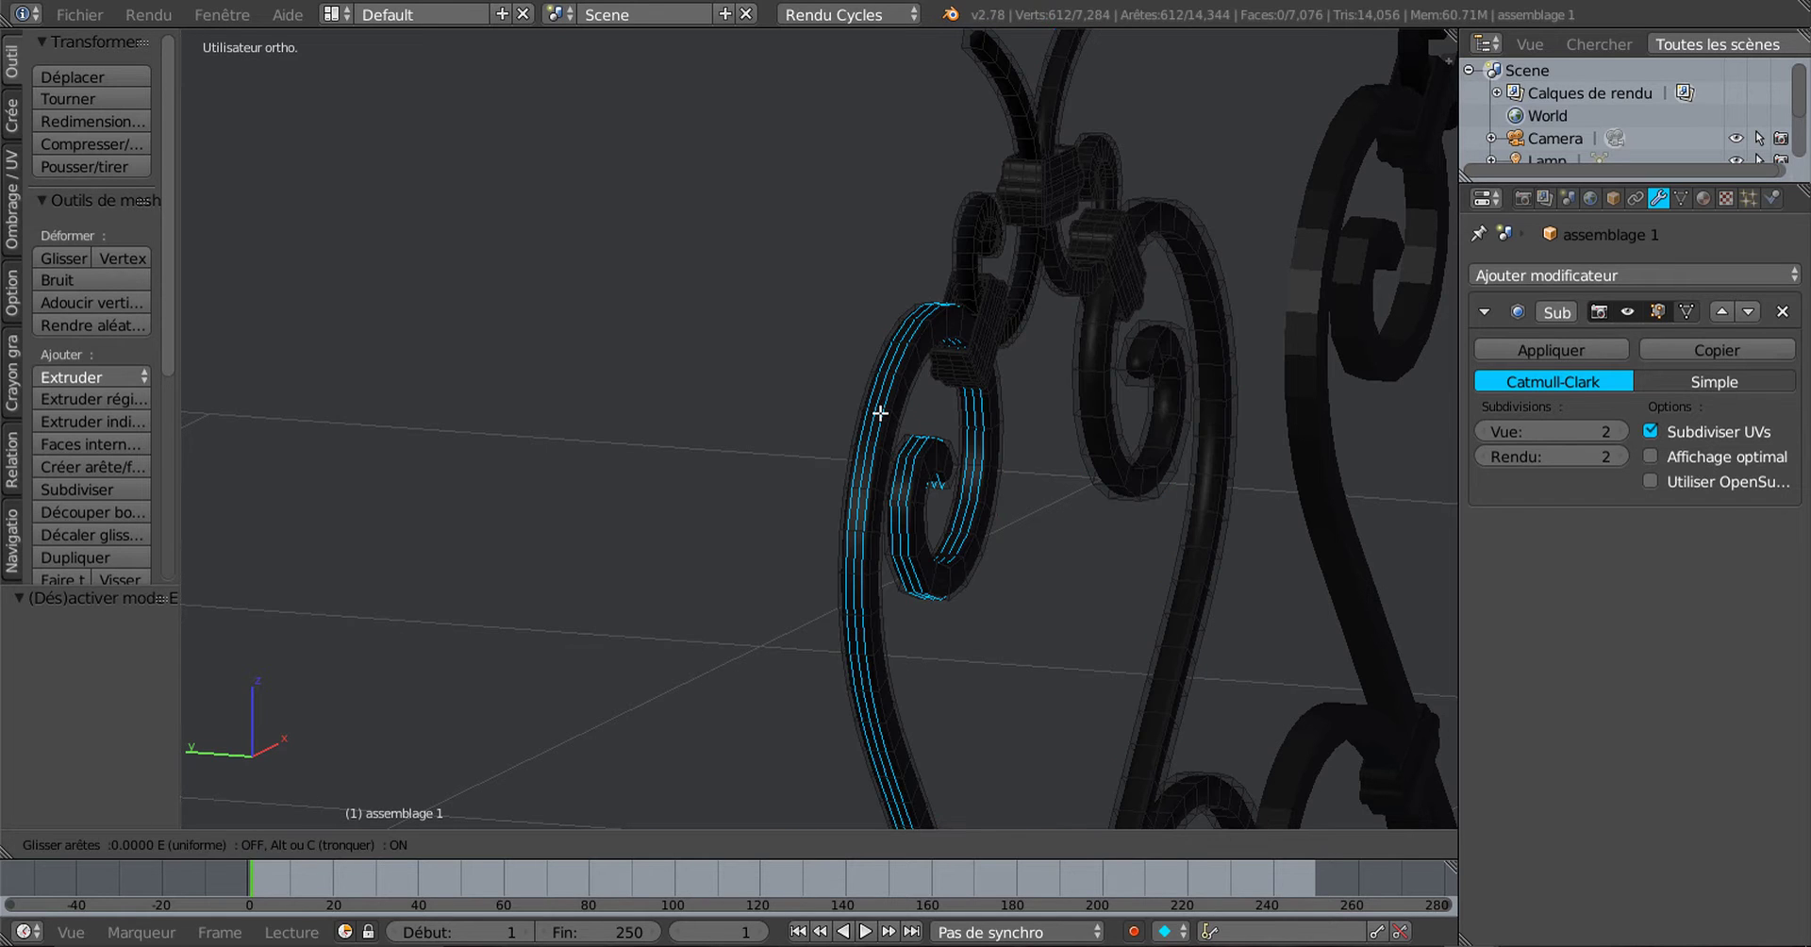
left_click(879, 415)
key("Tab")
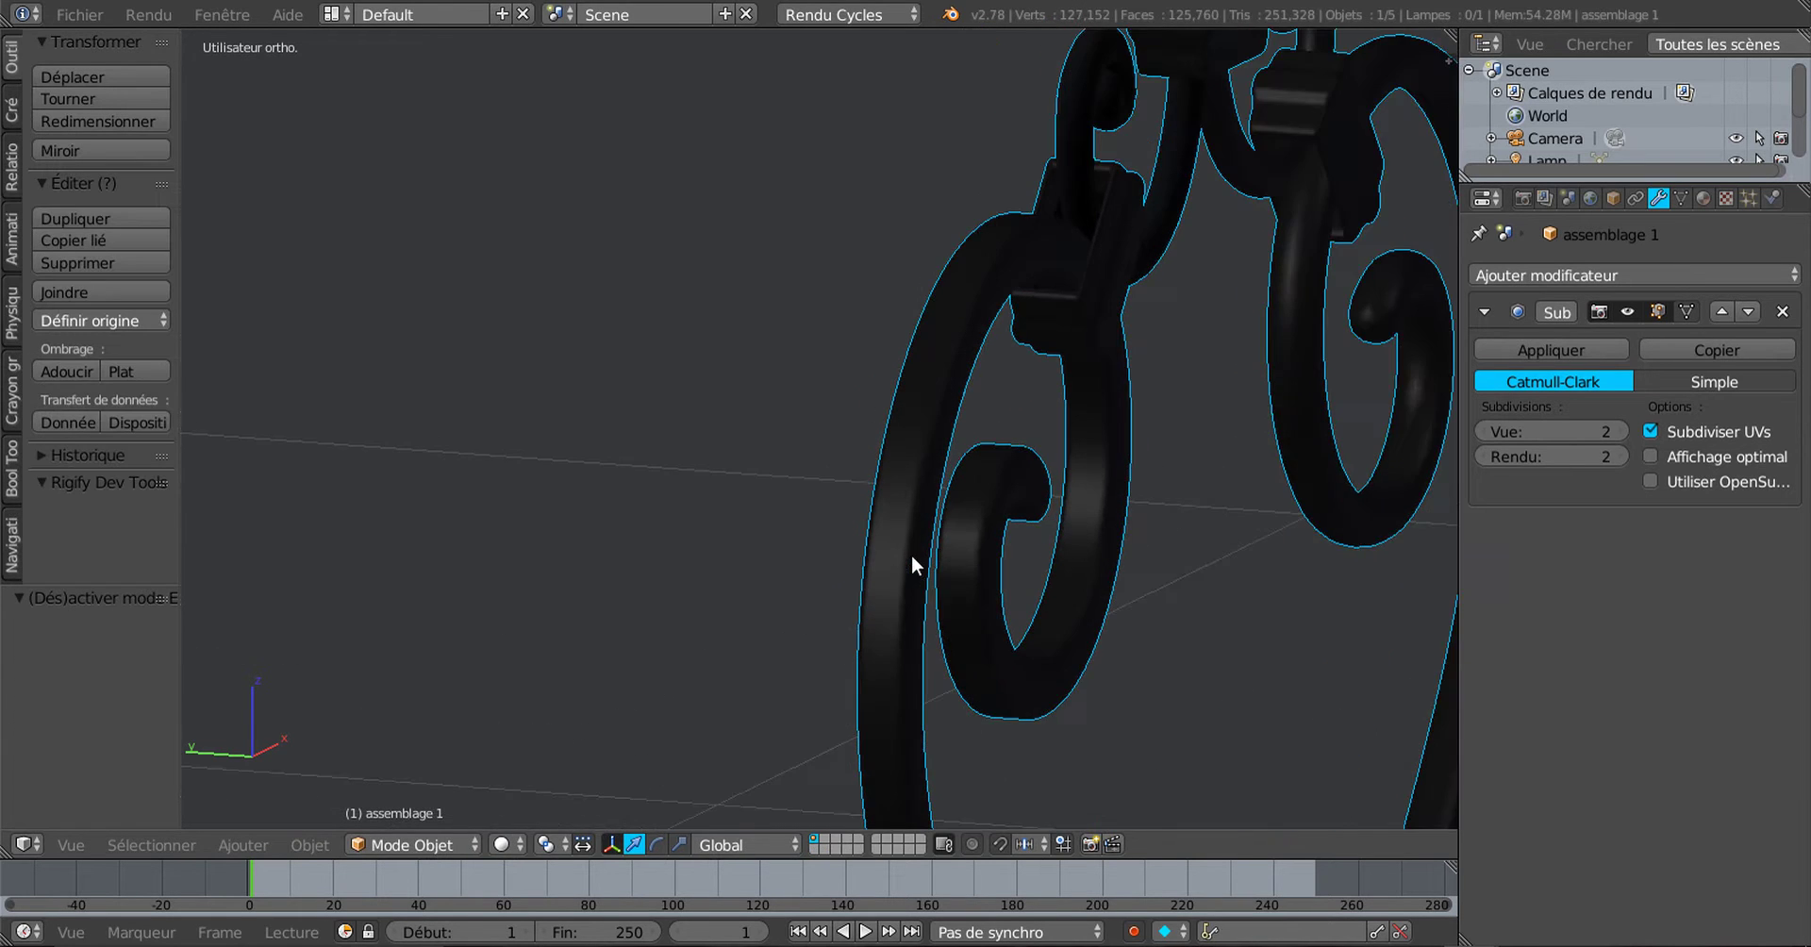
scroll(907, 552, "up", 2)
middle_click_drag(900, 553, 890, 451)
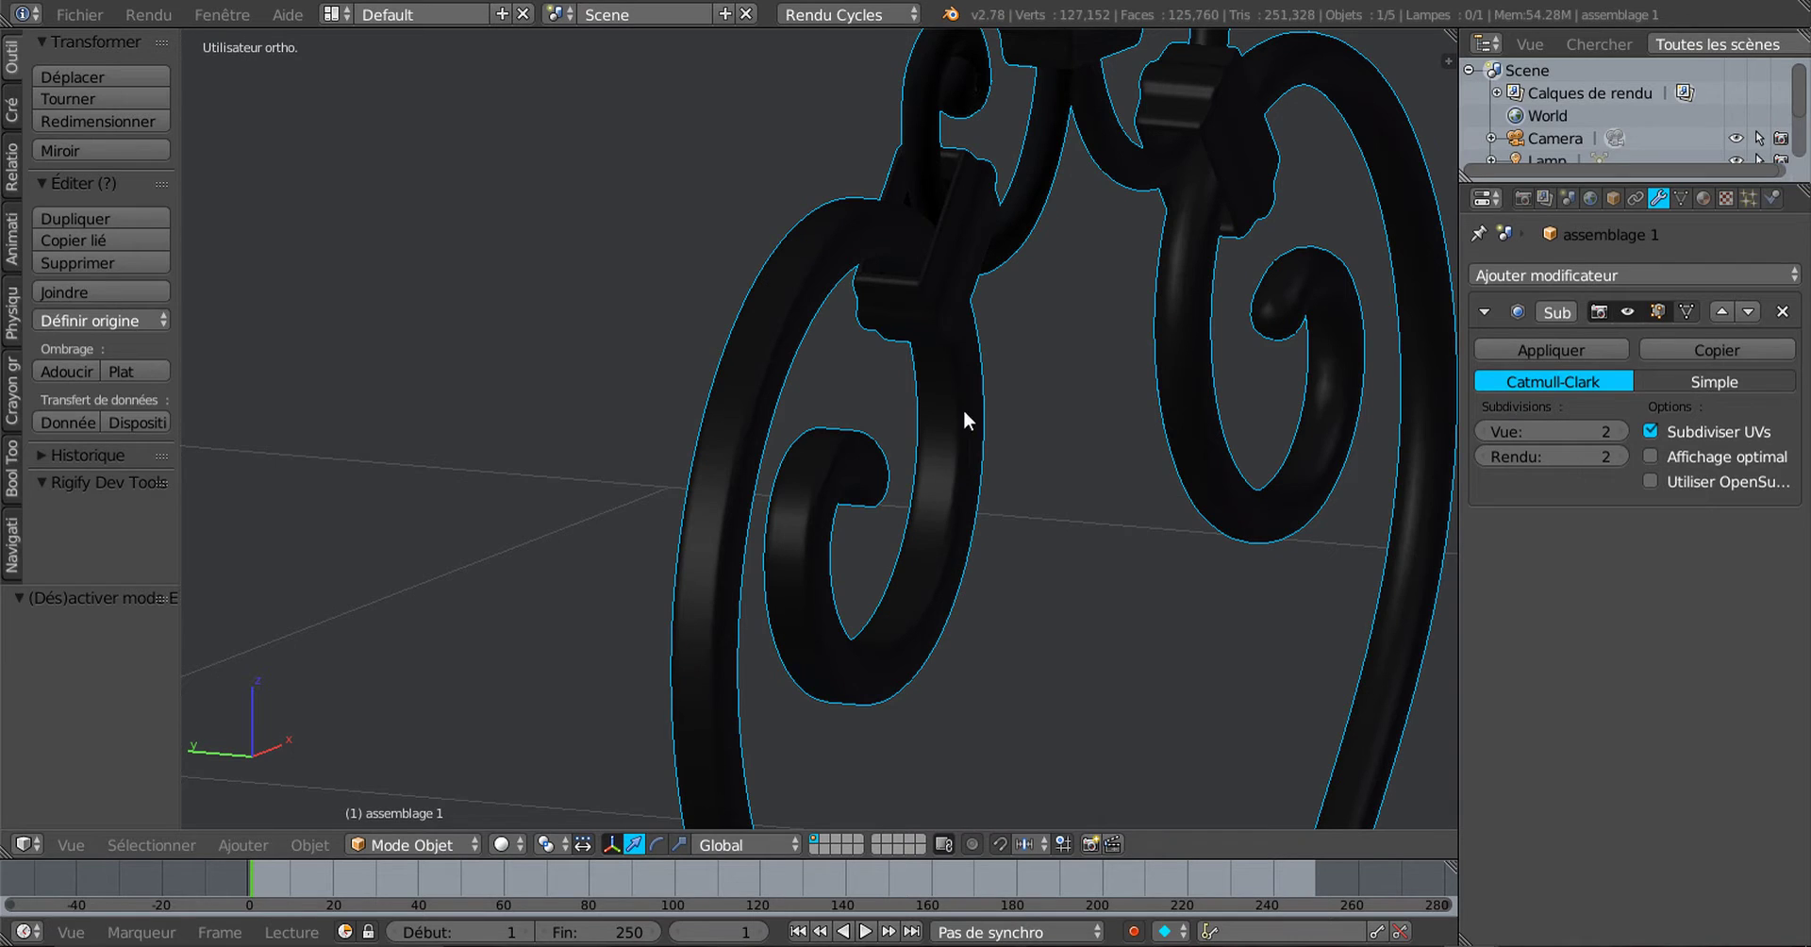
scroll(738, 473, "down", 1)
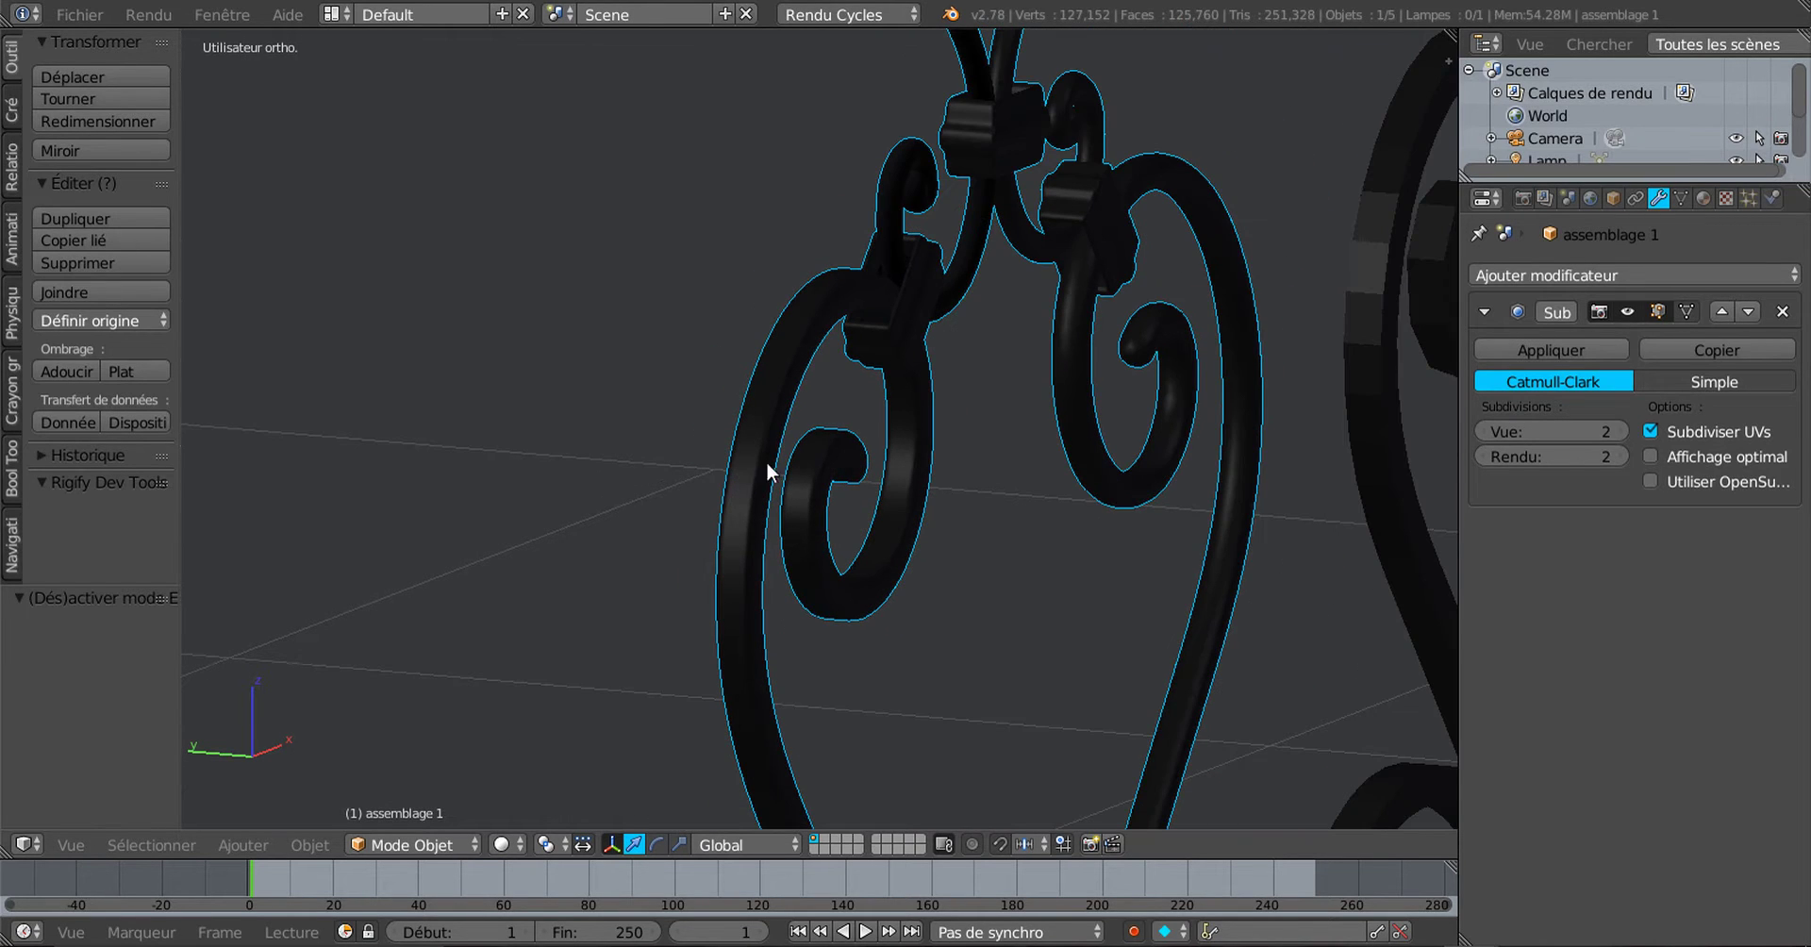
Step: Add three lengthwise loop cuts along the ornament's large upper-right scroll in edit mode
key("Tab")
scroll(775, 468, "up", 2)
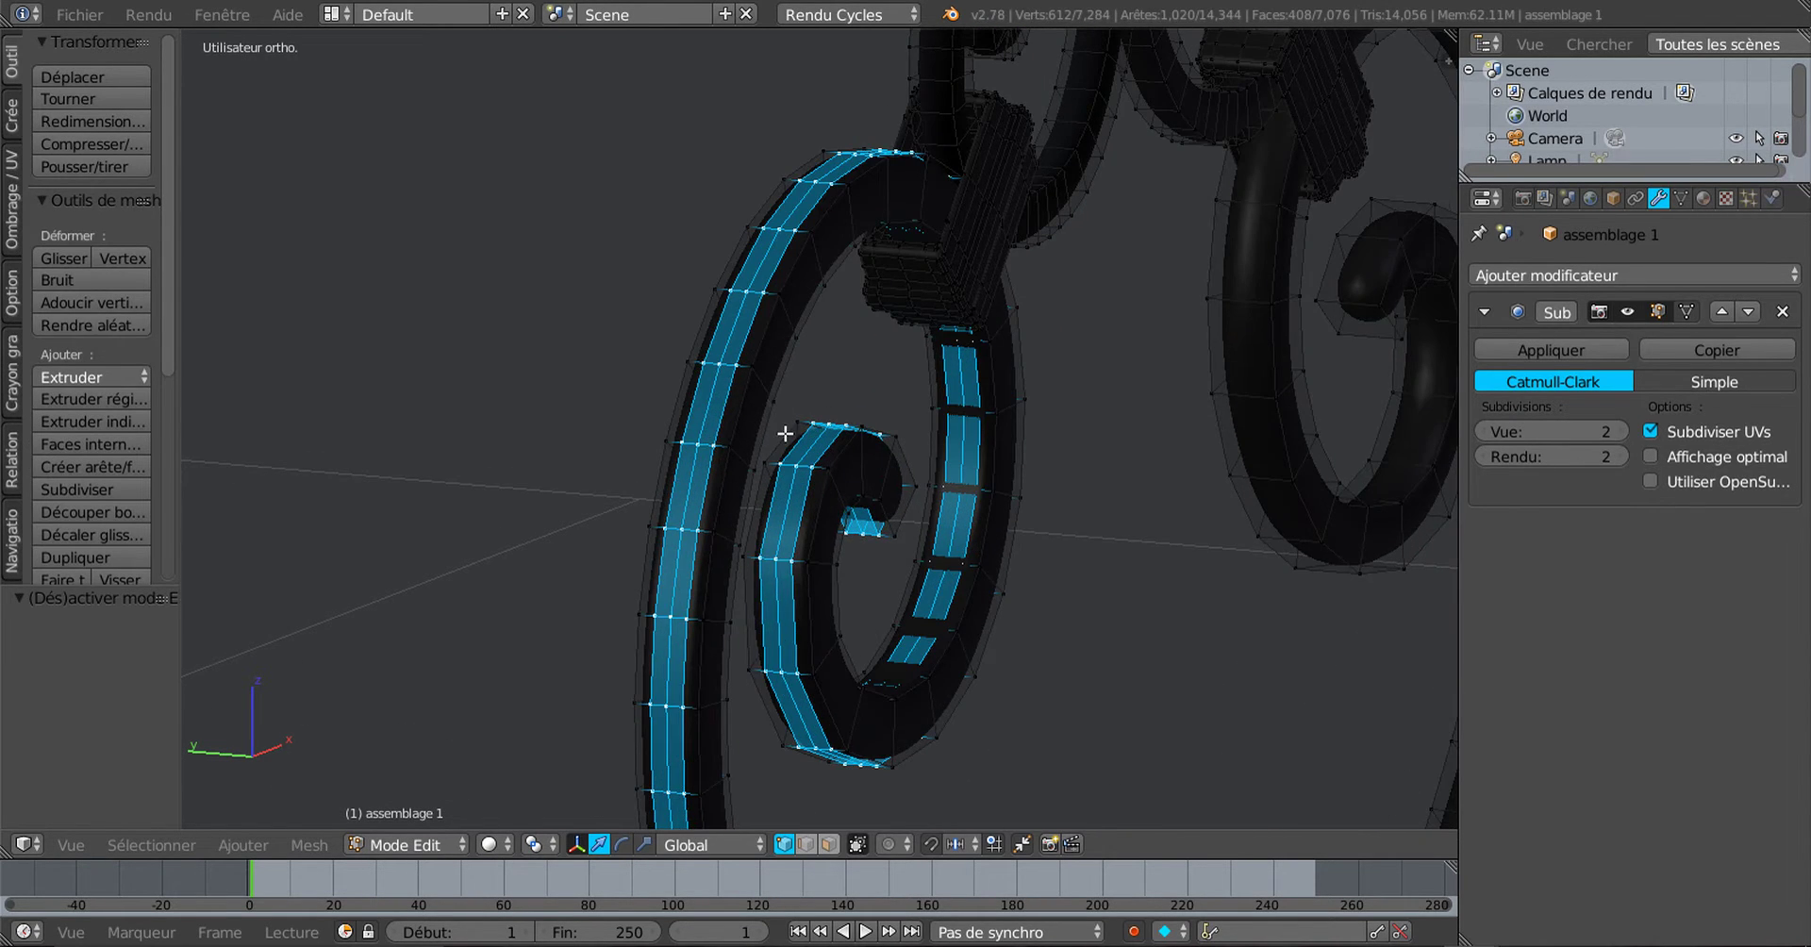
scroll(785, 433, "down", 2)
middle_click_drag(1187, 475, 889, 585, "shift")
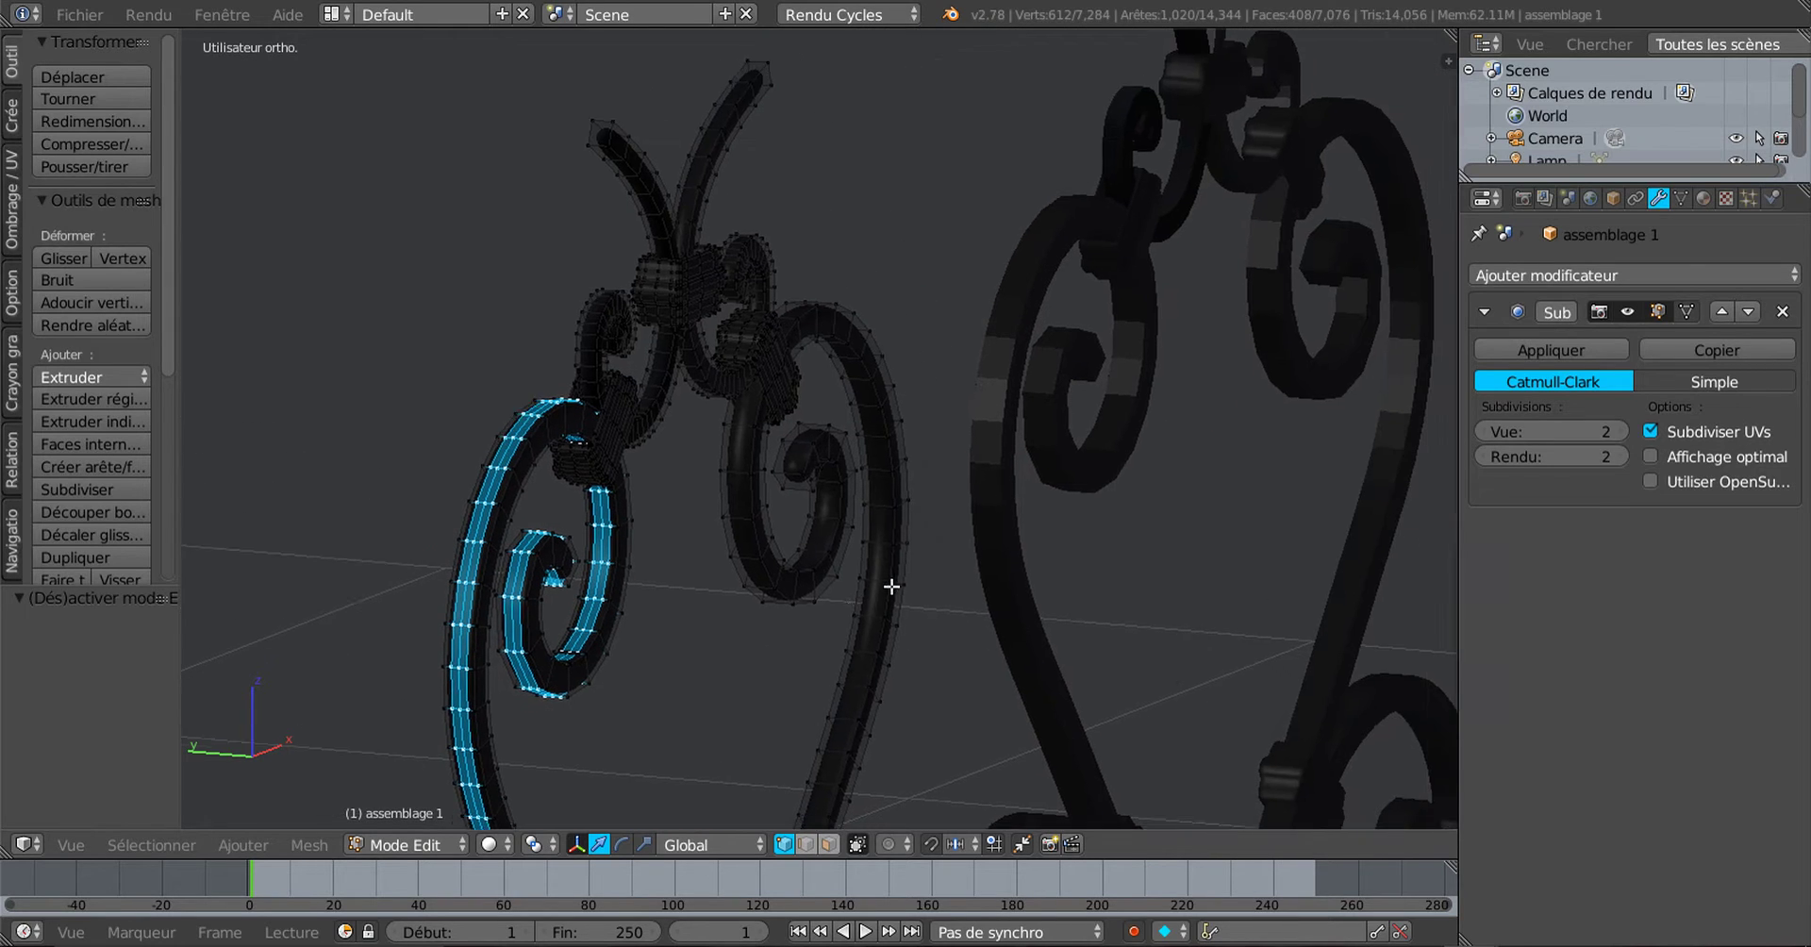
scroll(890, 442, "up", 3)
key("ctrl+r")
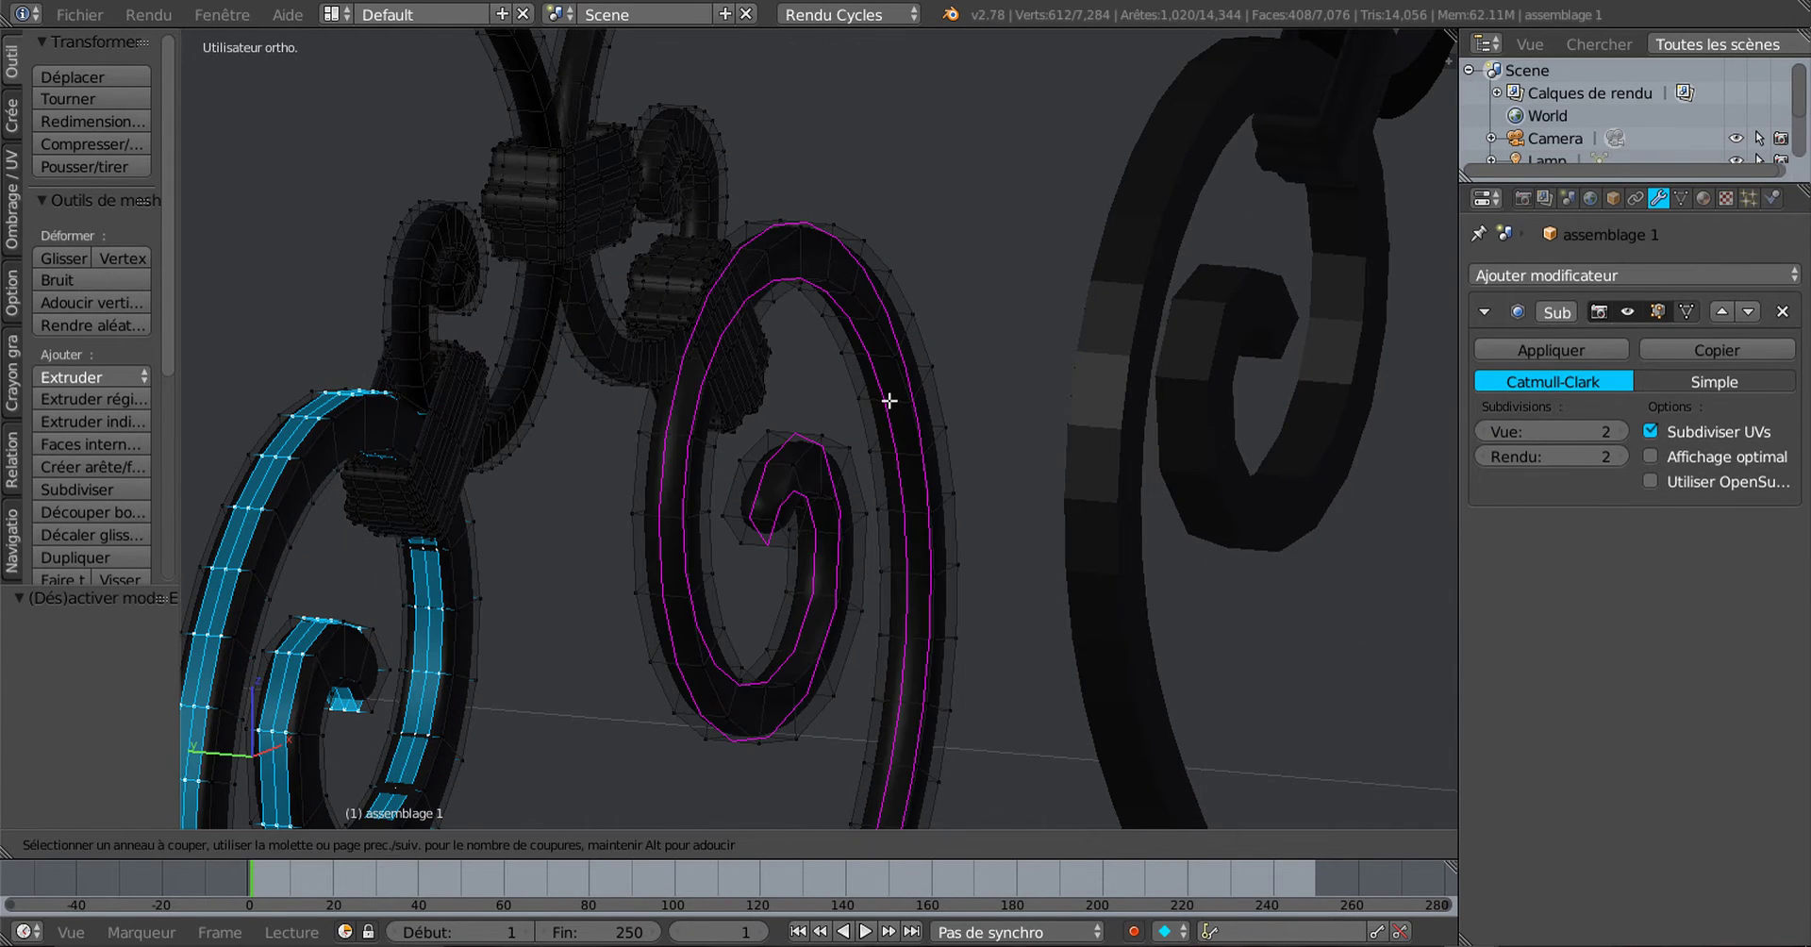
scroll(890, 401, "up", 1)
scroll(889, 401, "up", 1)
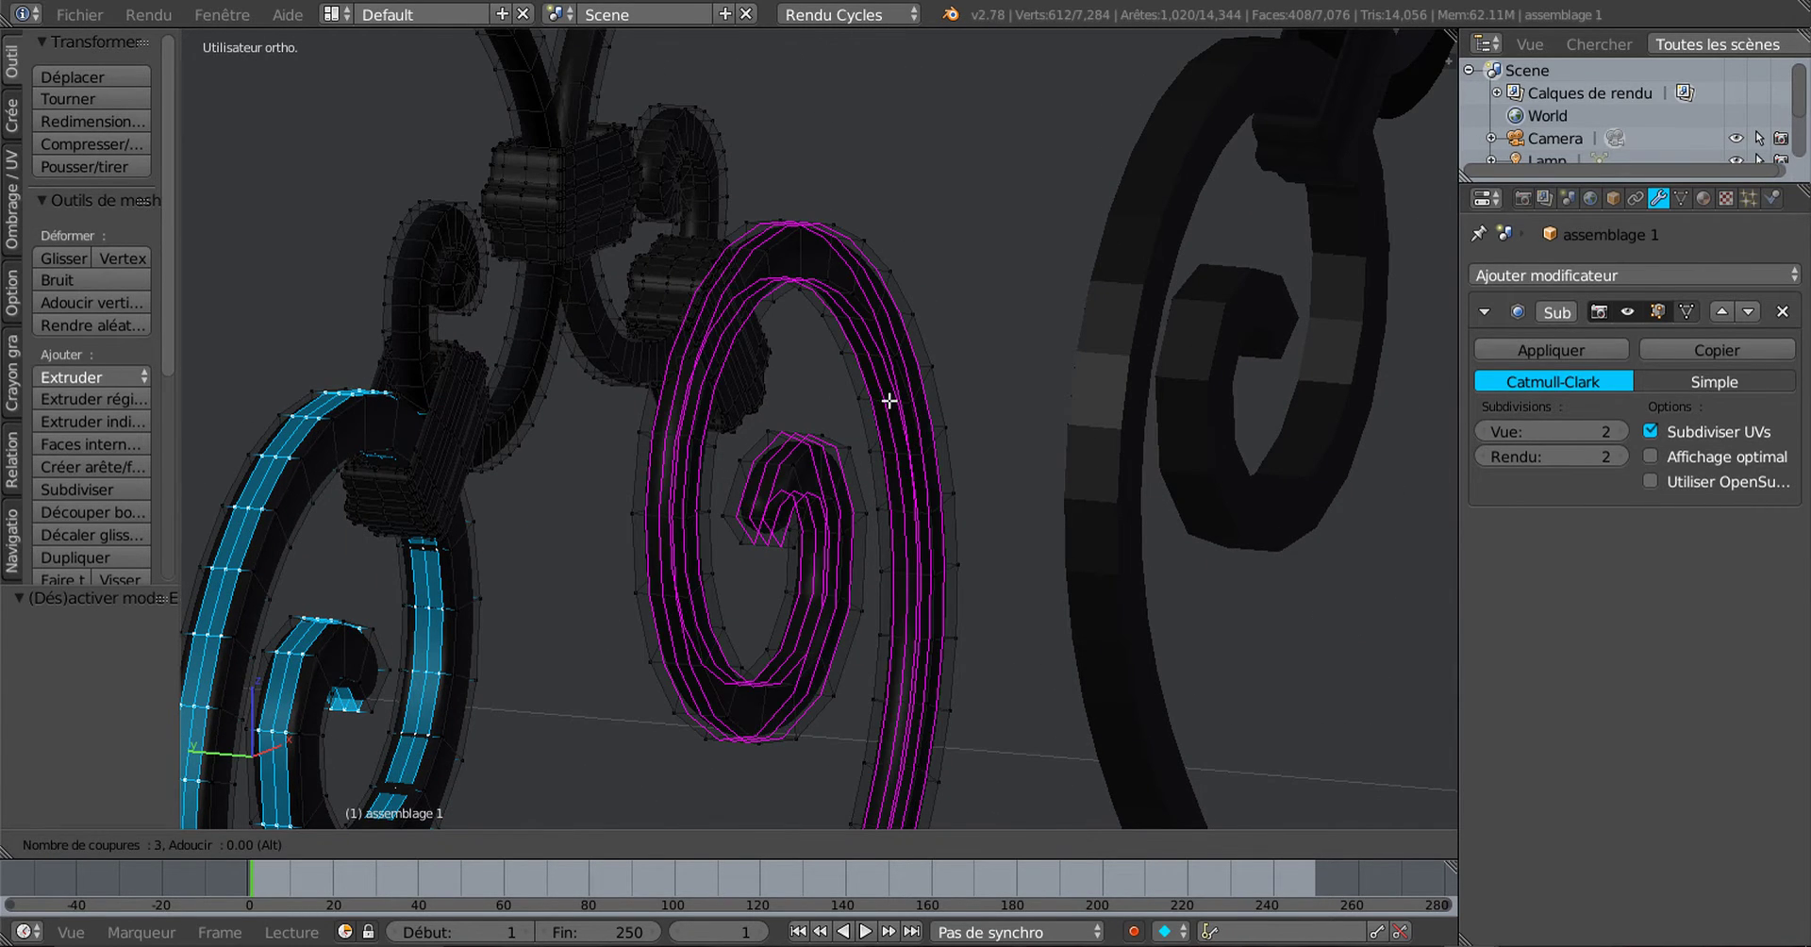
left_click(889, 401)
scroll(774, 489, "down", 2)
middle_click_drag(696, 359, 805, 444, "shift")
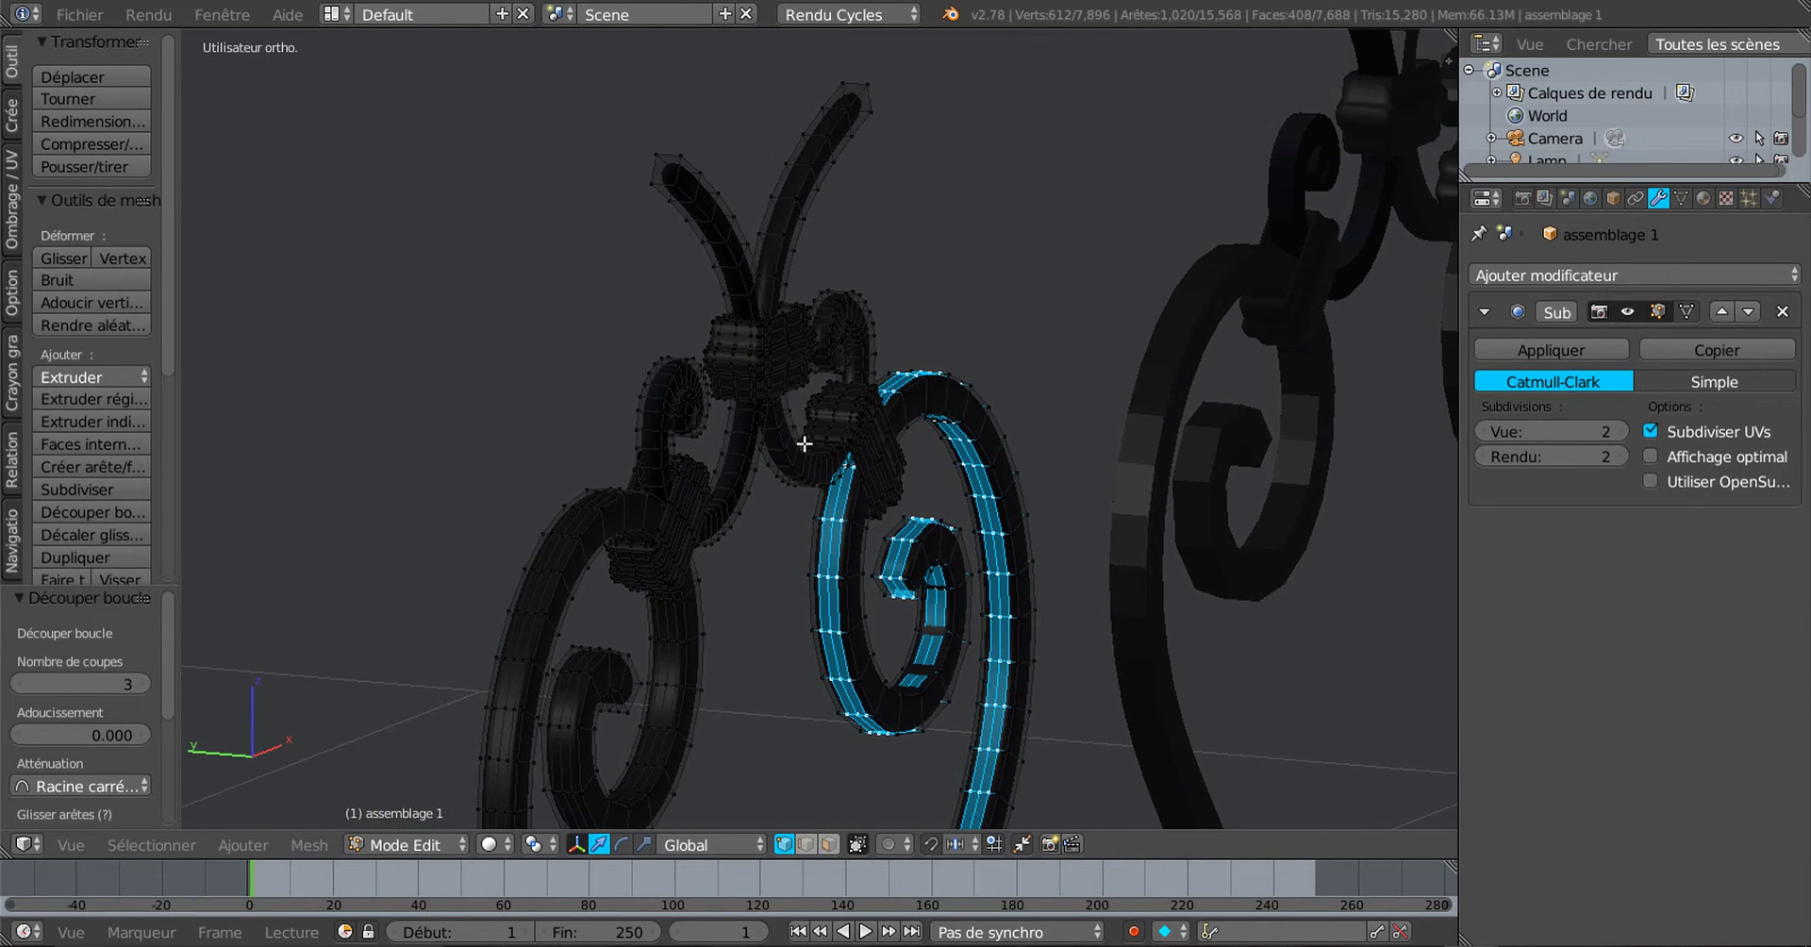
scroll(700, 401, "up", 3)
right_click(688, 420, "alt")
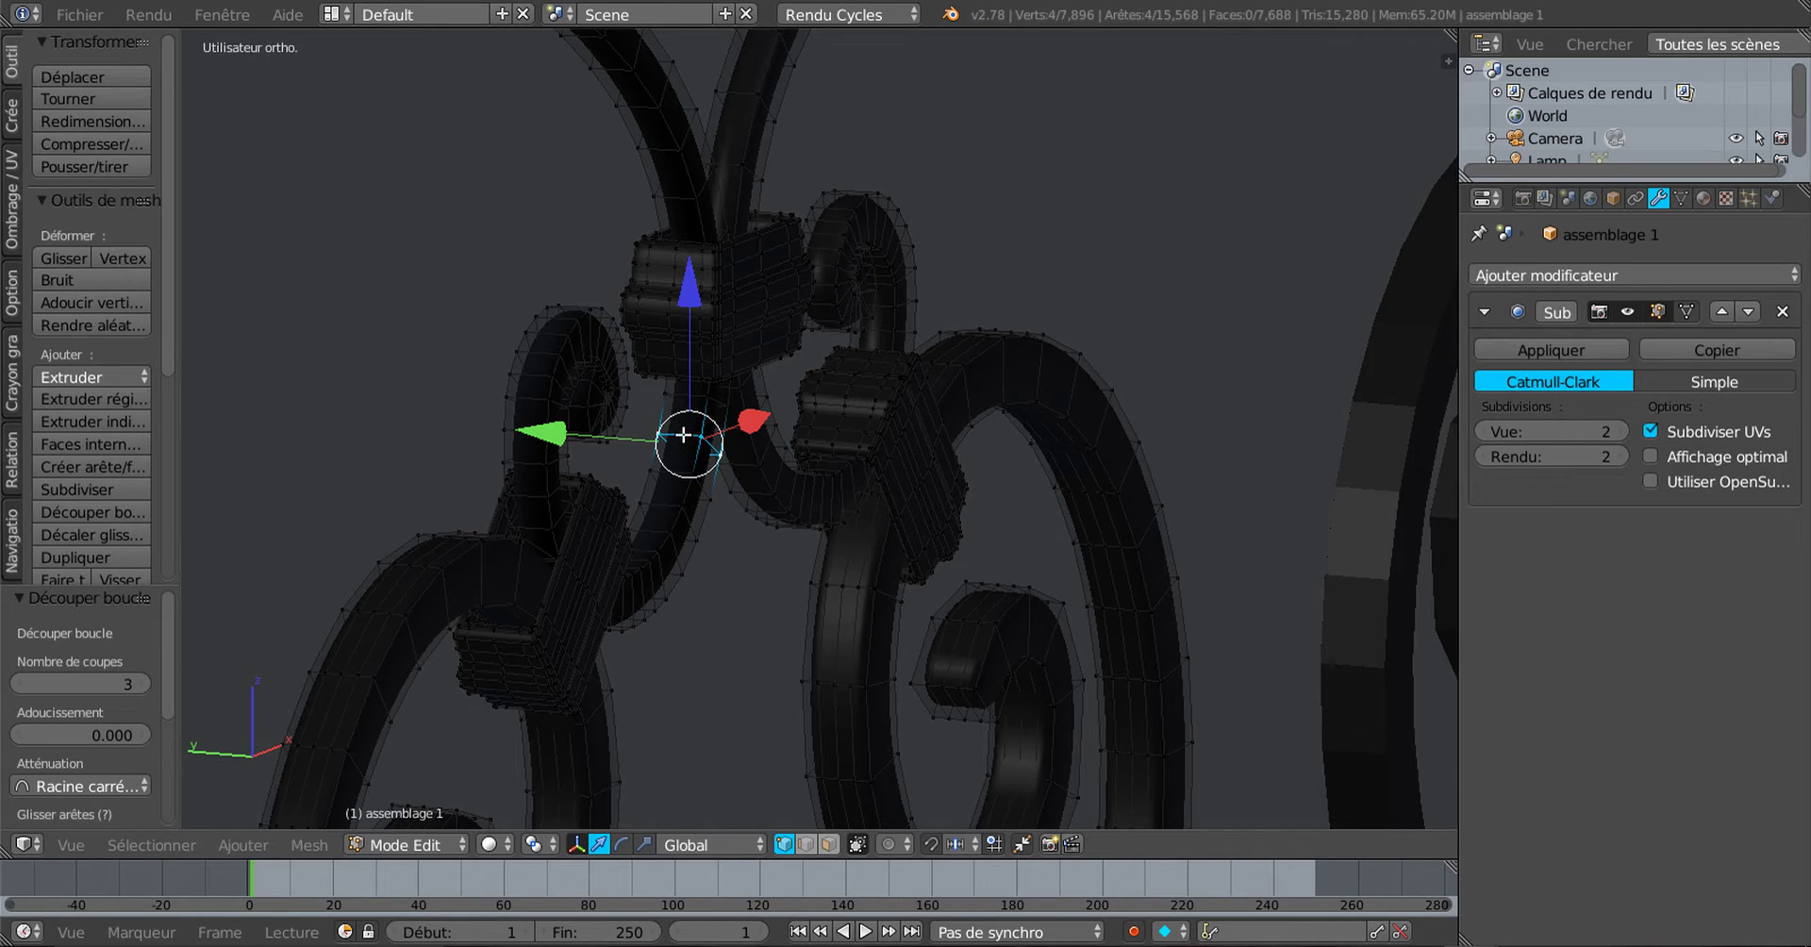
key("ctrl+r")
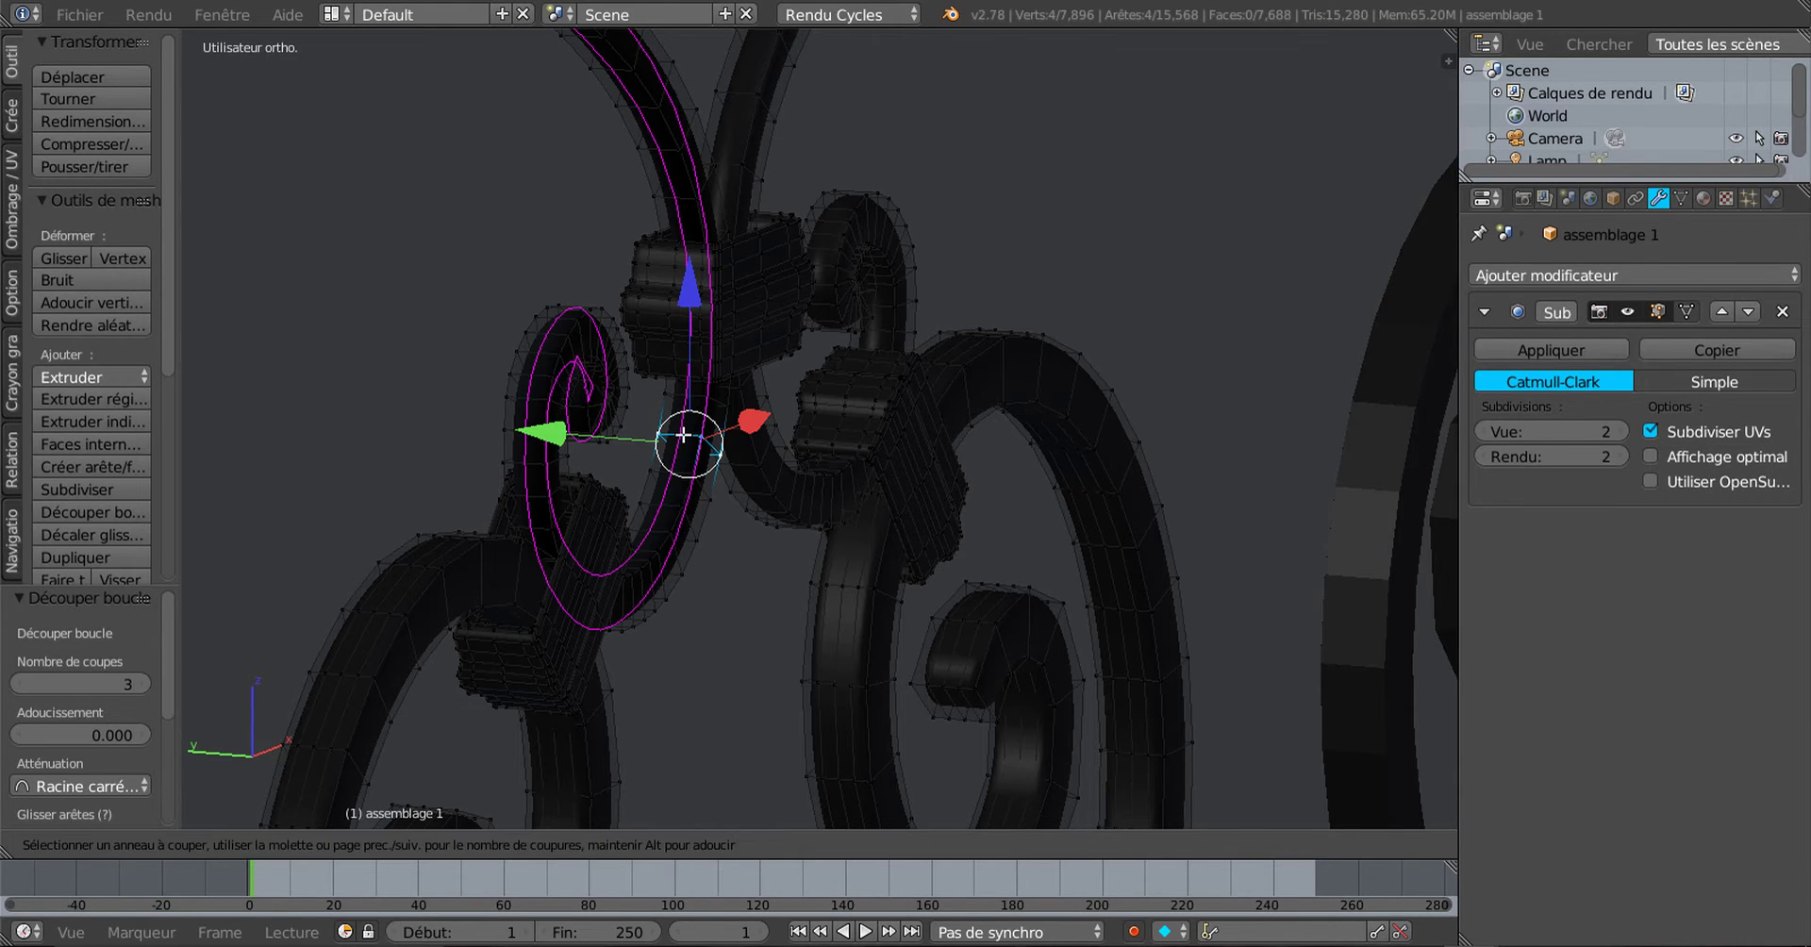
key("Escape")
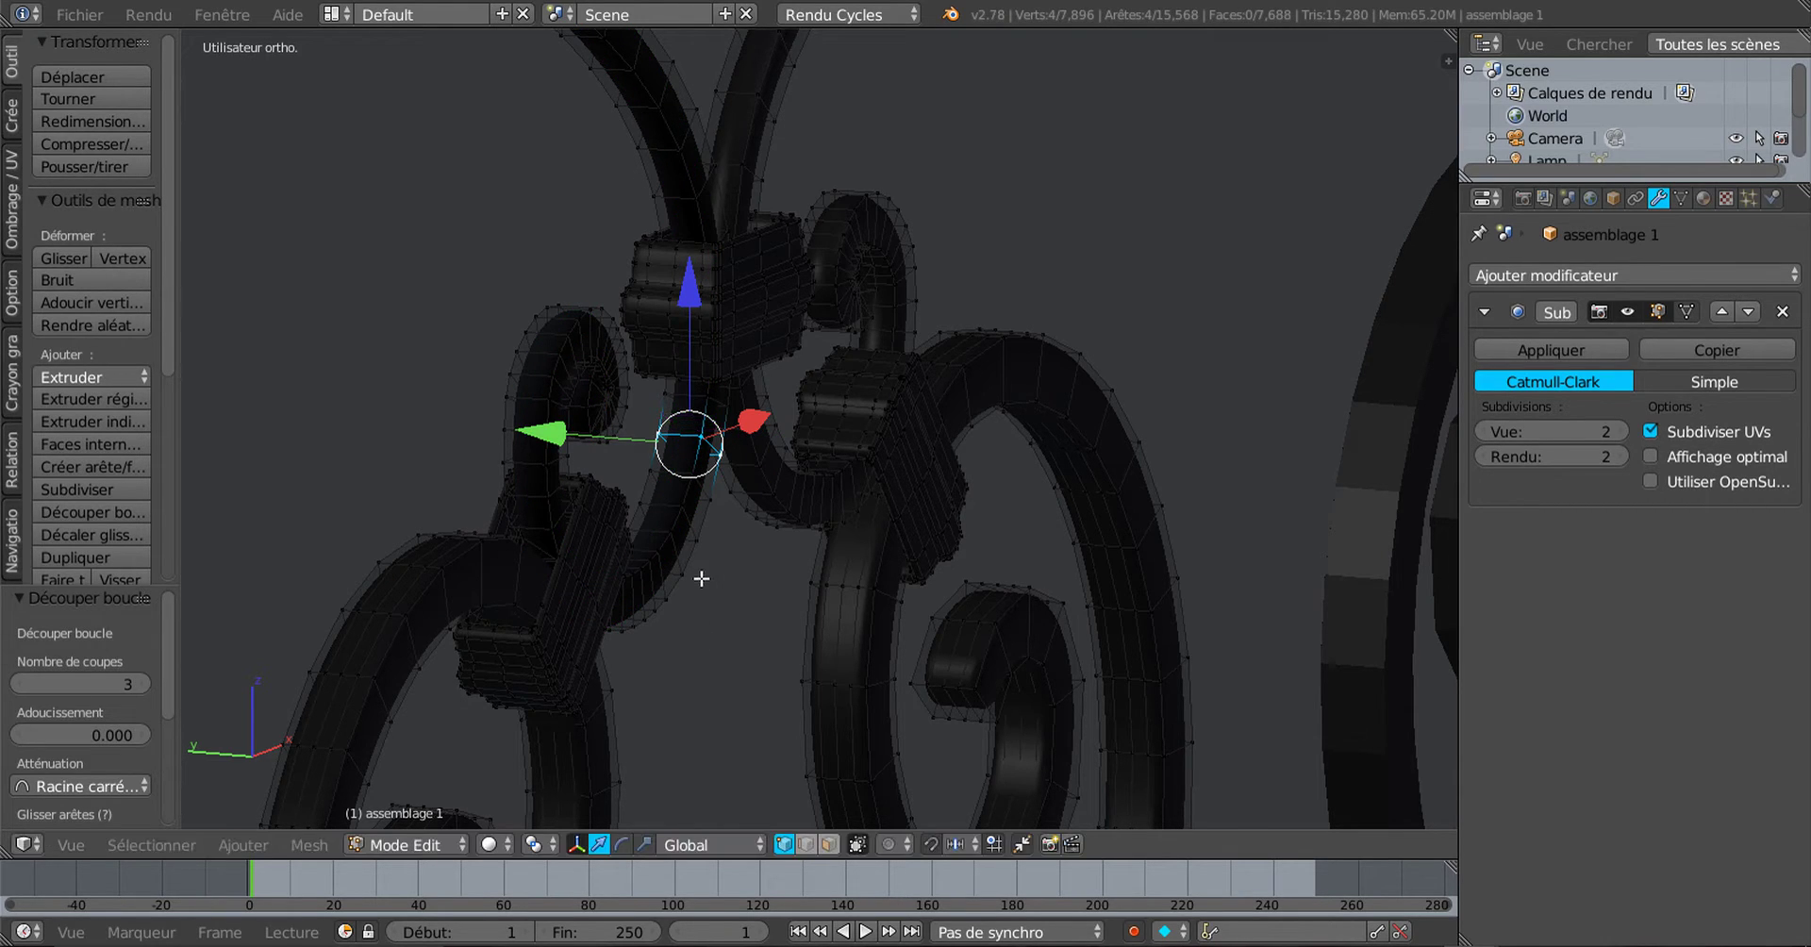
key("a")
Step: Add three lengthwise loop cuts along the small upper-left scroll that passes through the central collar
scroll(703, 490, "up", 2)
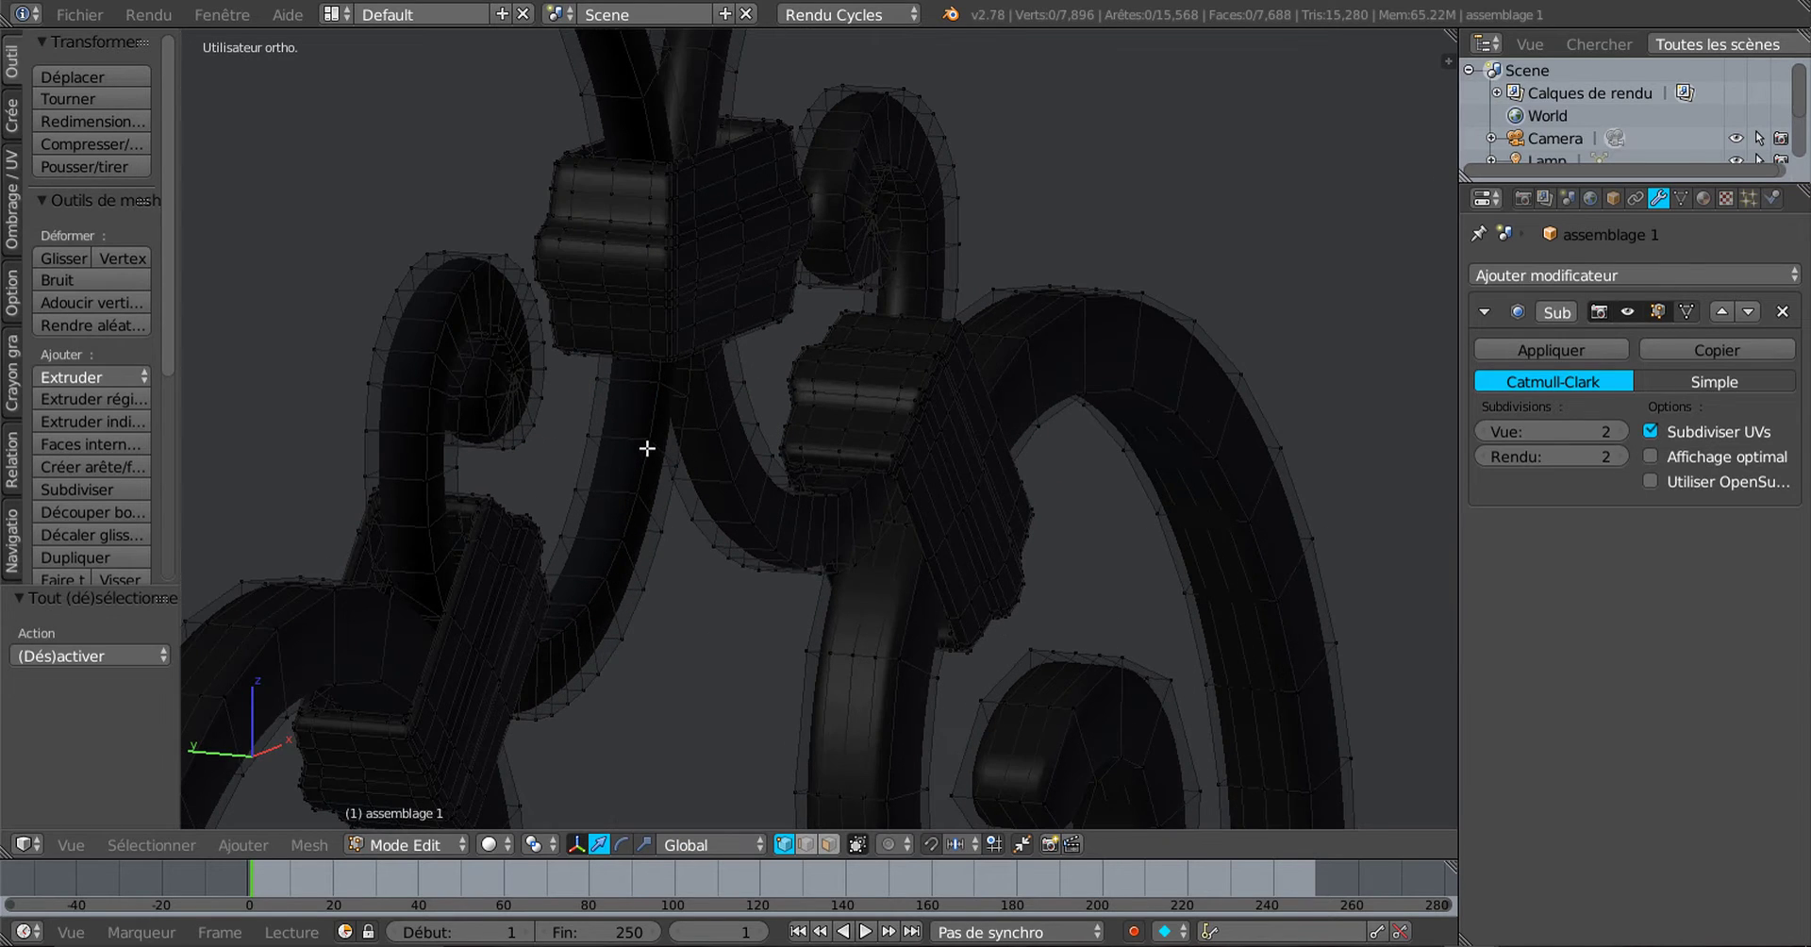
key("ctrl+r")
scroll(639, 444, "up", 2)
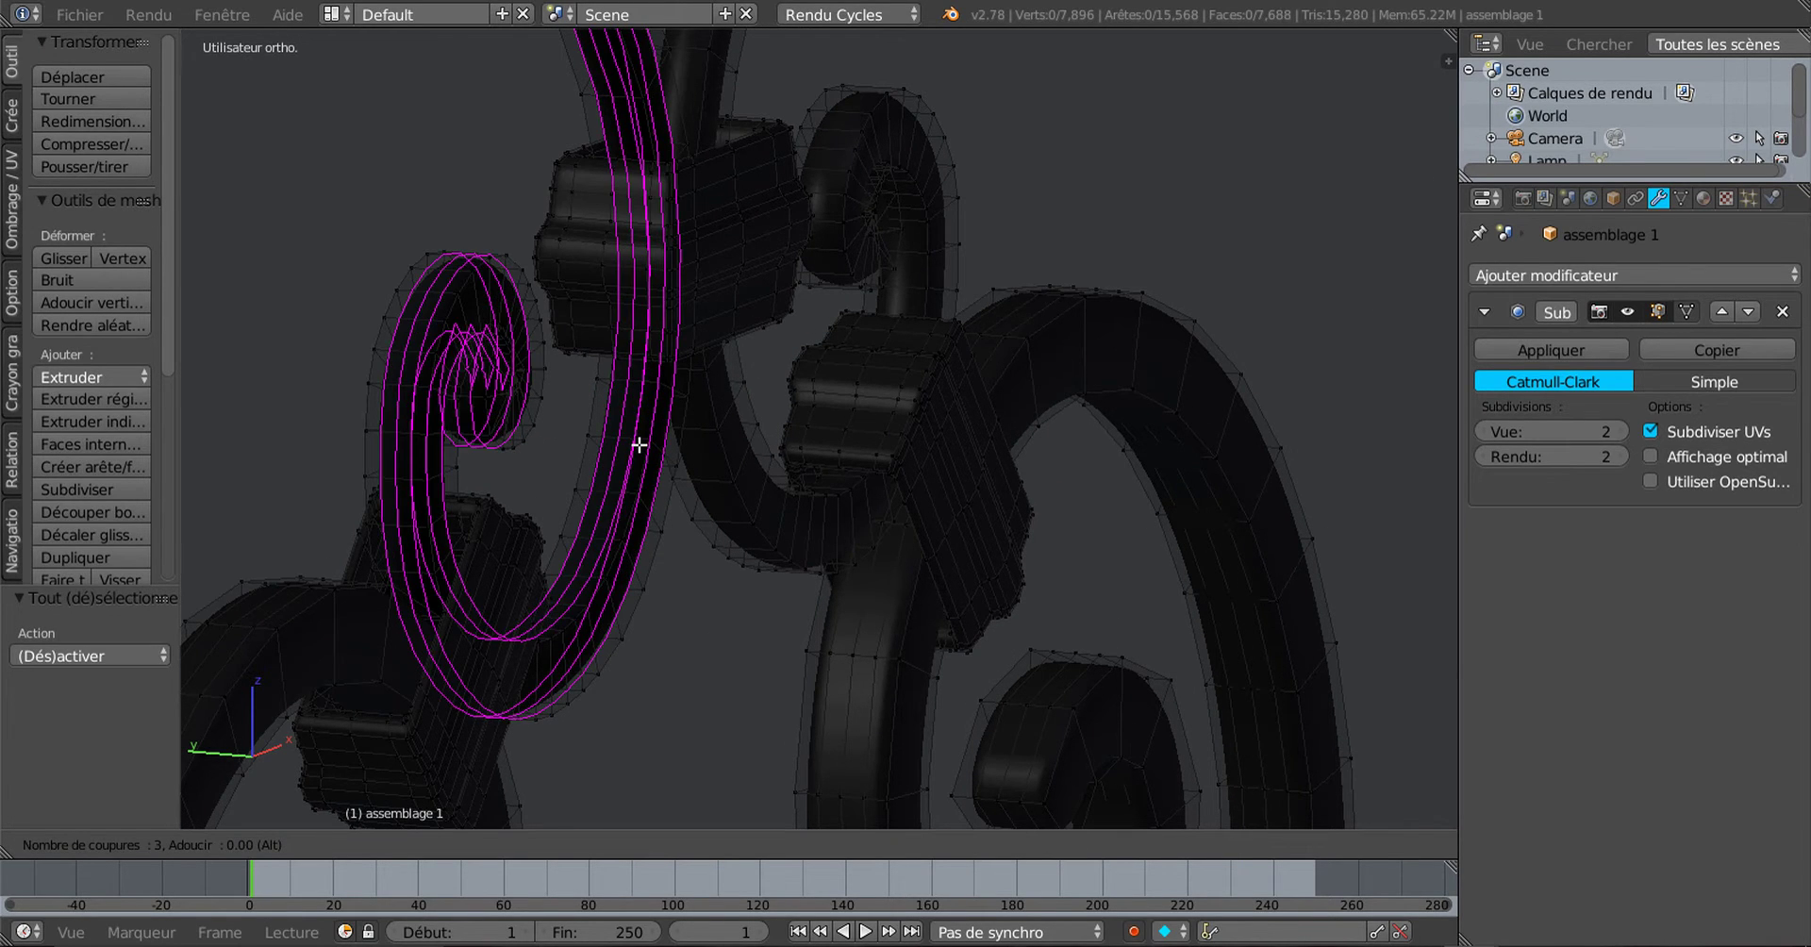
left_click(639, 445)
right_click(639, 444)
right_click(639, 444)
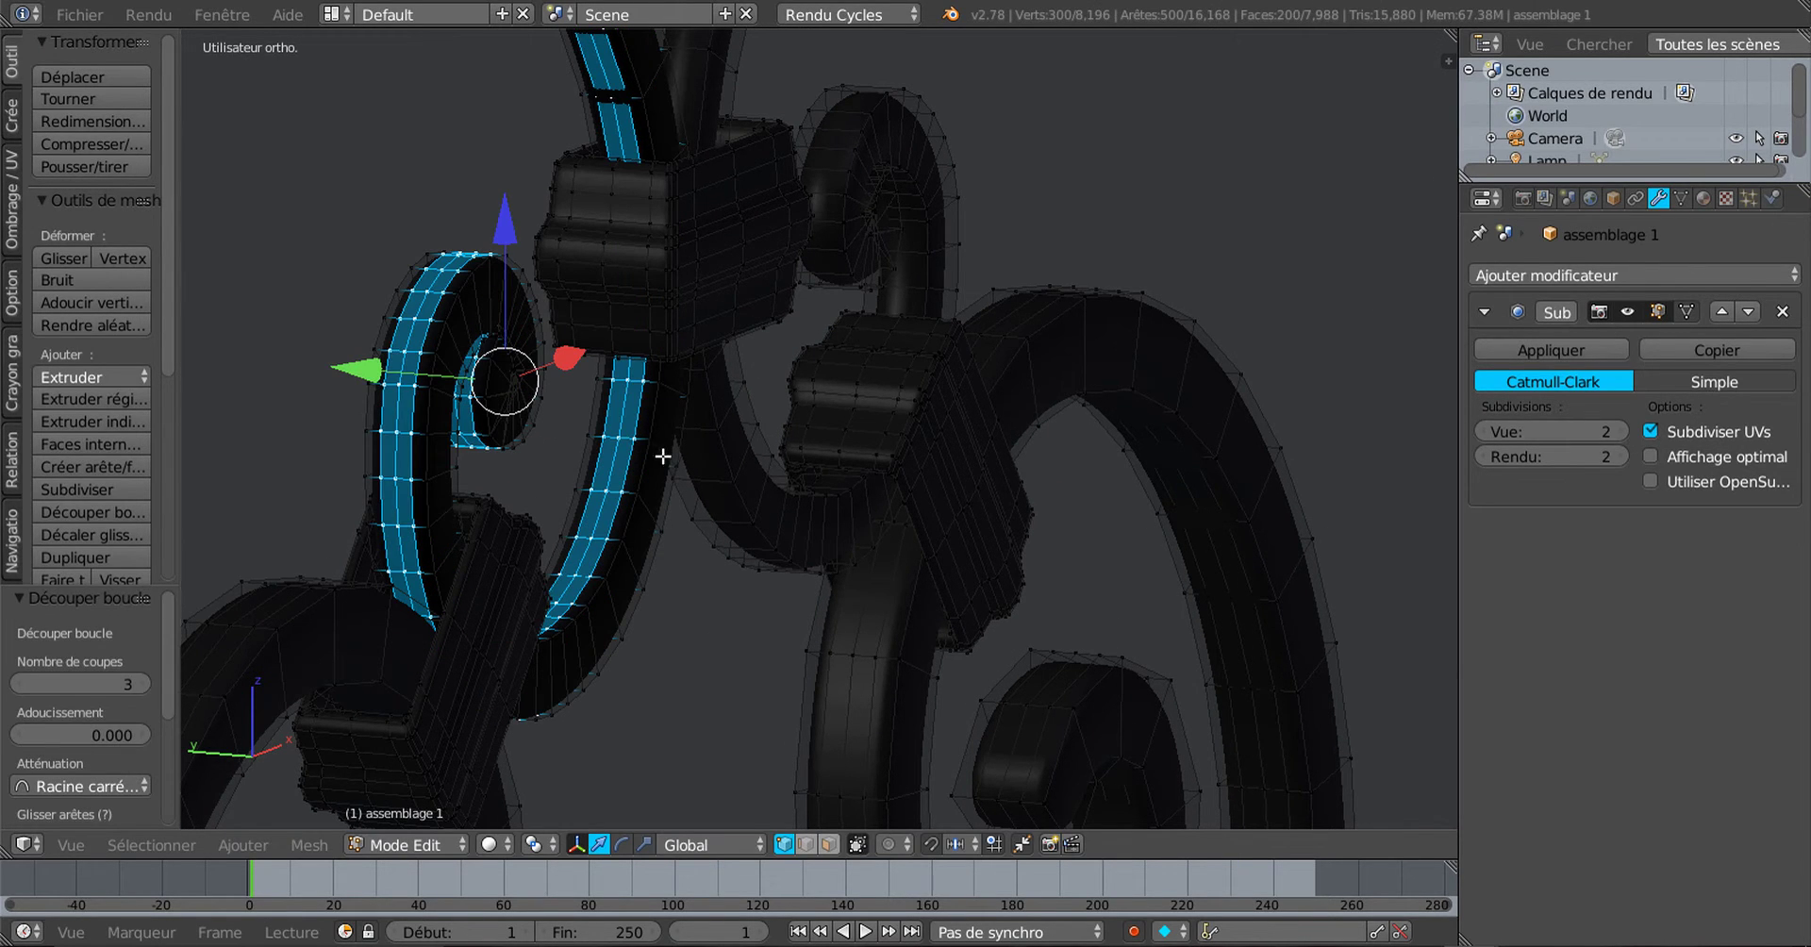
Step: Add three lengthwise loop cuts along the small upper-right scroll that passes through the central collar
key("ctrl+r")
scroll(718, 475, "up", 2)
left_click(718, 475)
right_click(718, 476)
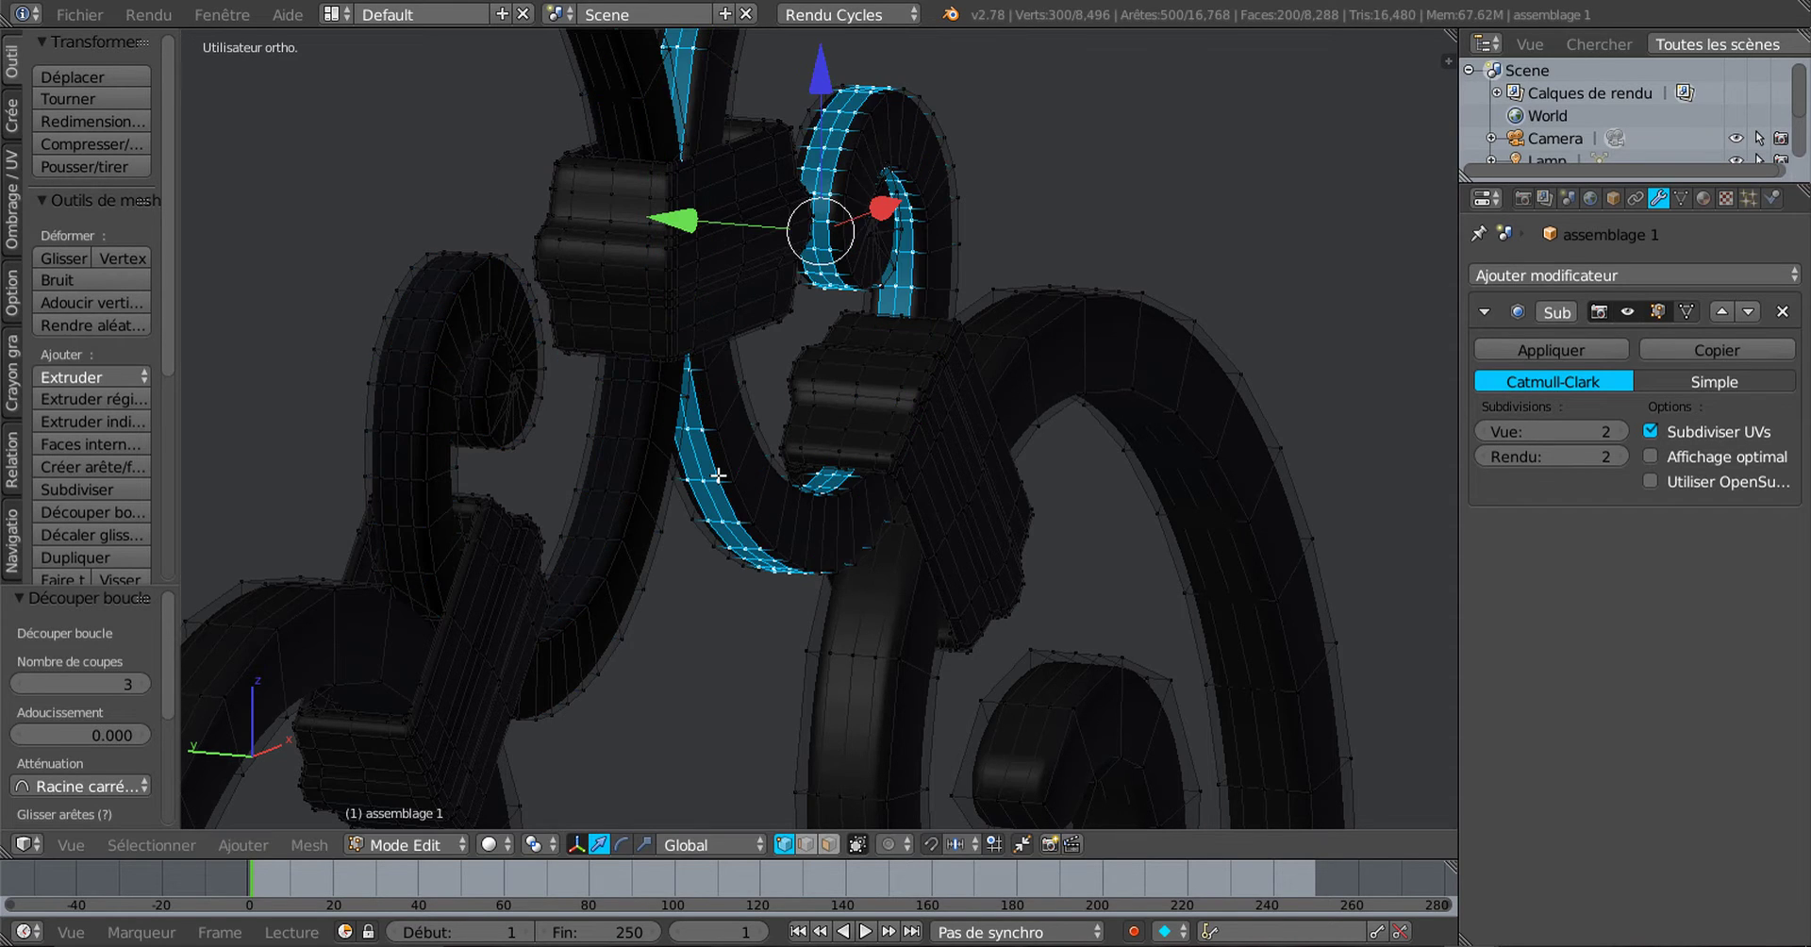
Step: Add three lengthwise loop cuts along the small lower-right scroll that passes through the ornament's bottom collar
scroll(719, 475, "down", 5)
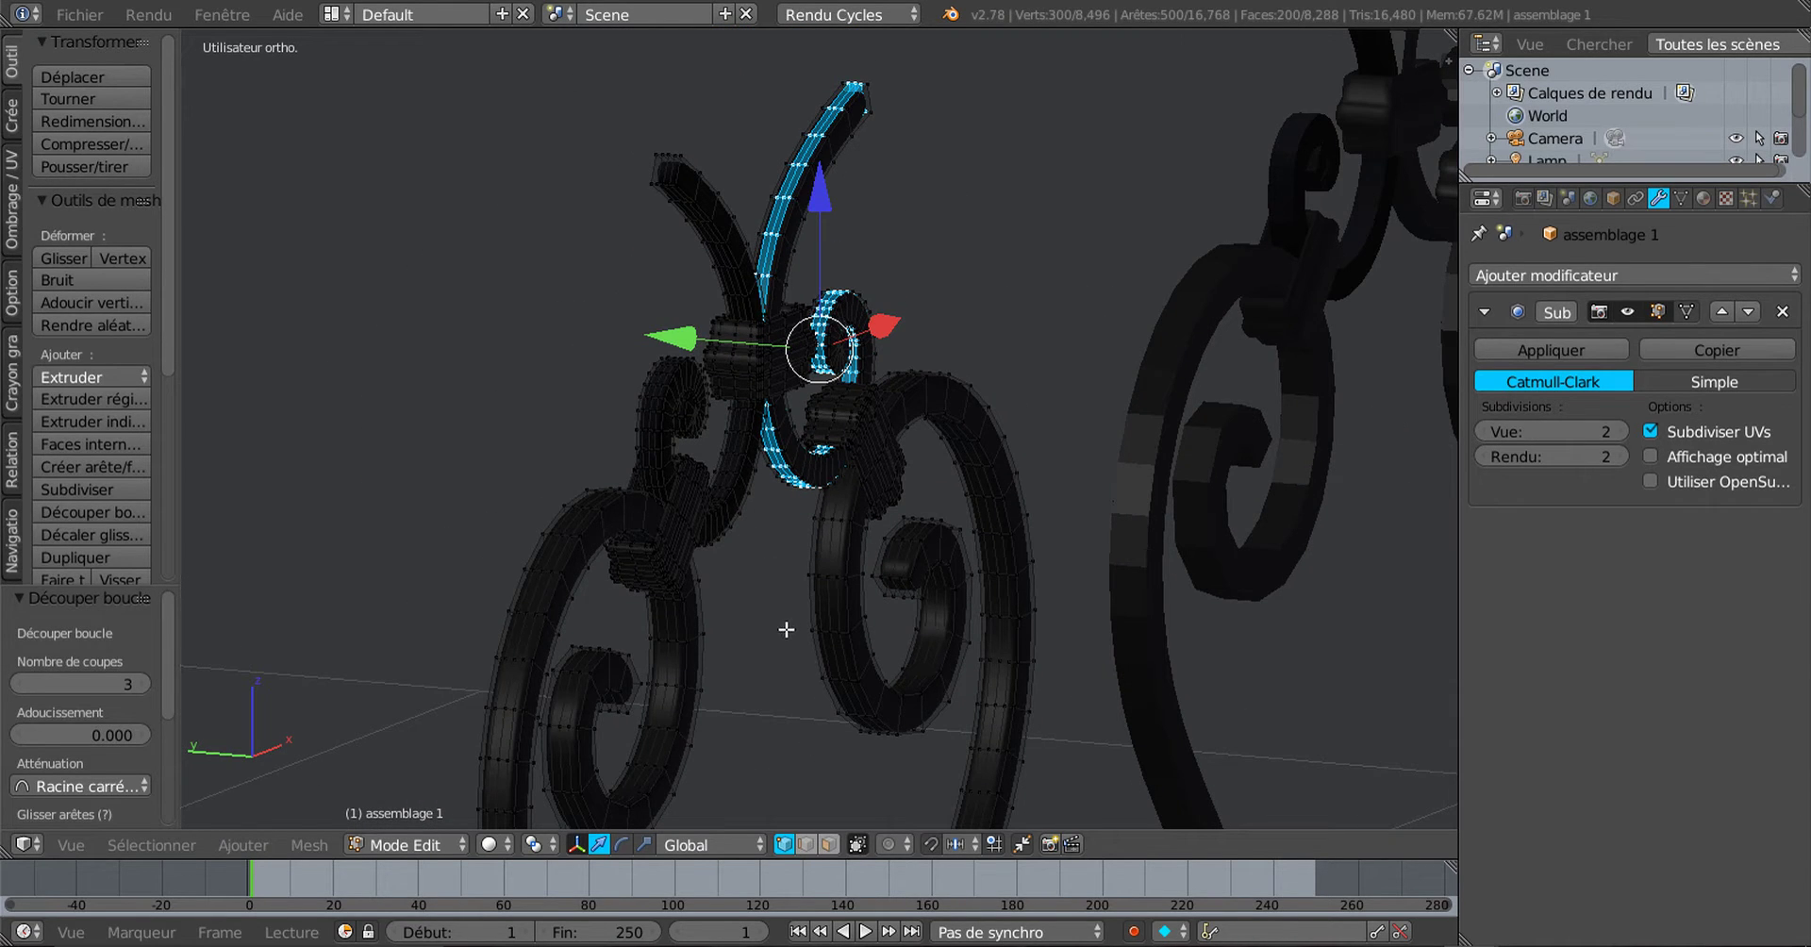
middle_click_drag(783, 534, 863, 63, "shift")
middle_click_drag(866, 491, 947, 132, "shift")
middle_click_drag(941, 451, 874, 81, "shift")
scroll(749, 321, "up", 2)
scroll(749, 321, "down", 2)
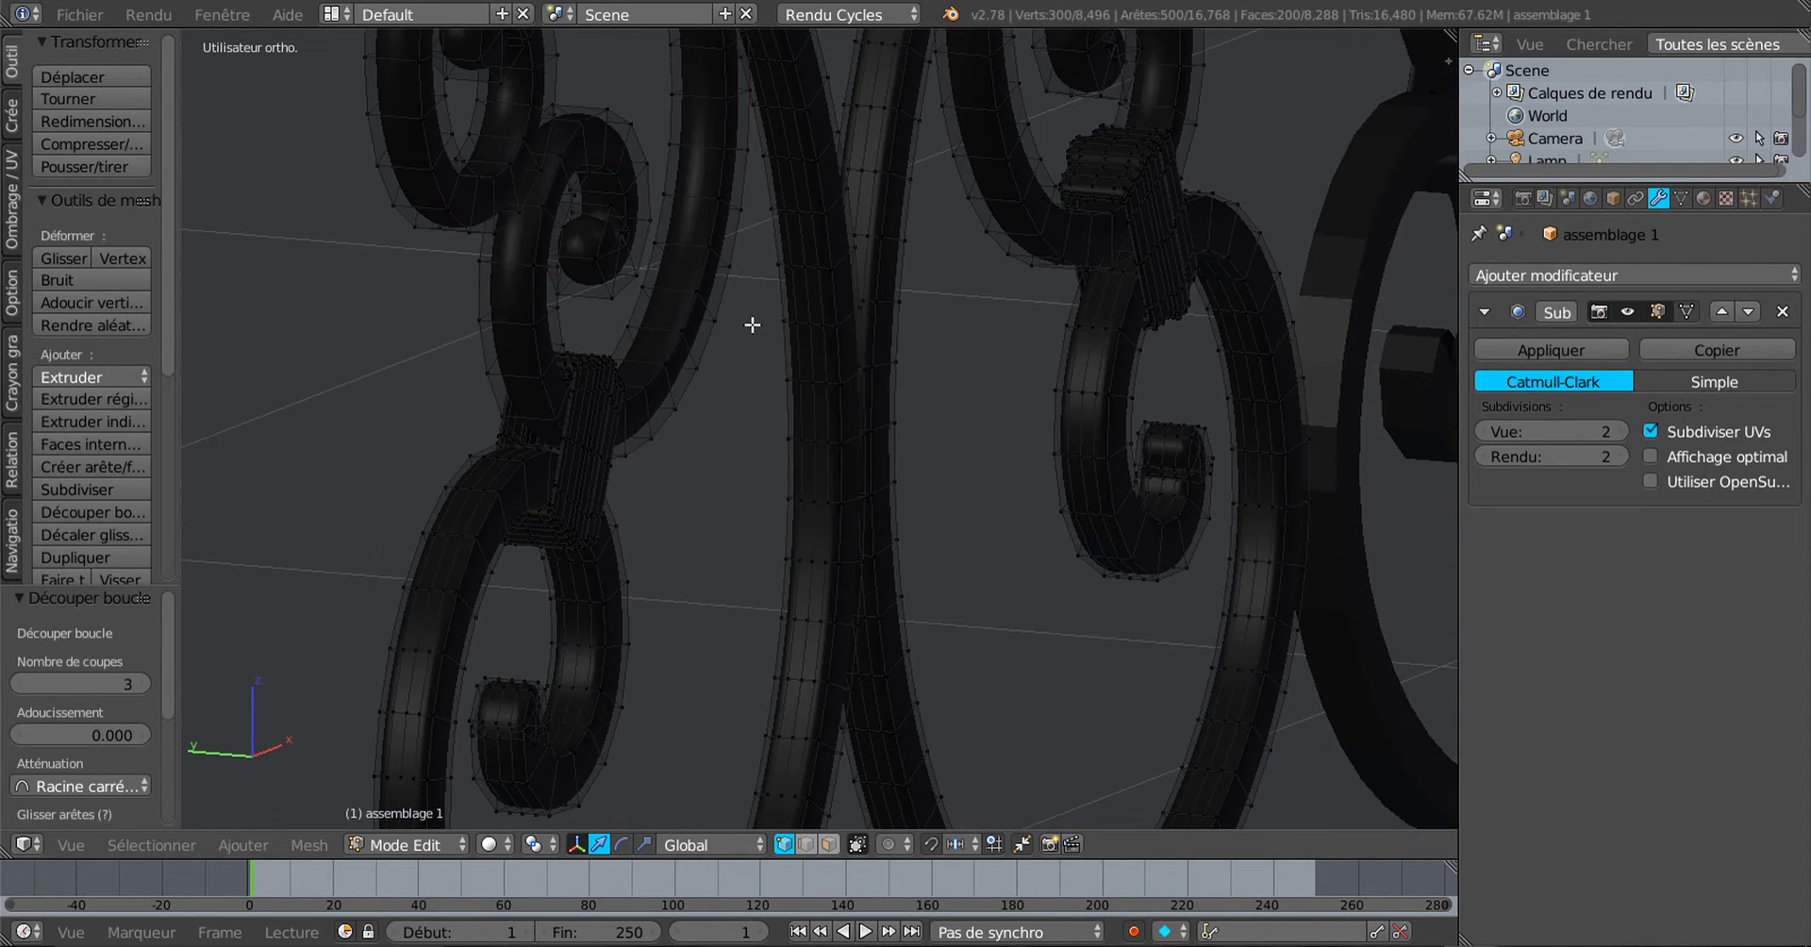
middle_click_drag(881, 528, 888, 45, "shift")
middle_click_drag(942, 508, 873, 400, "shift")
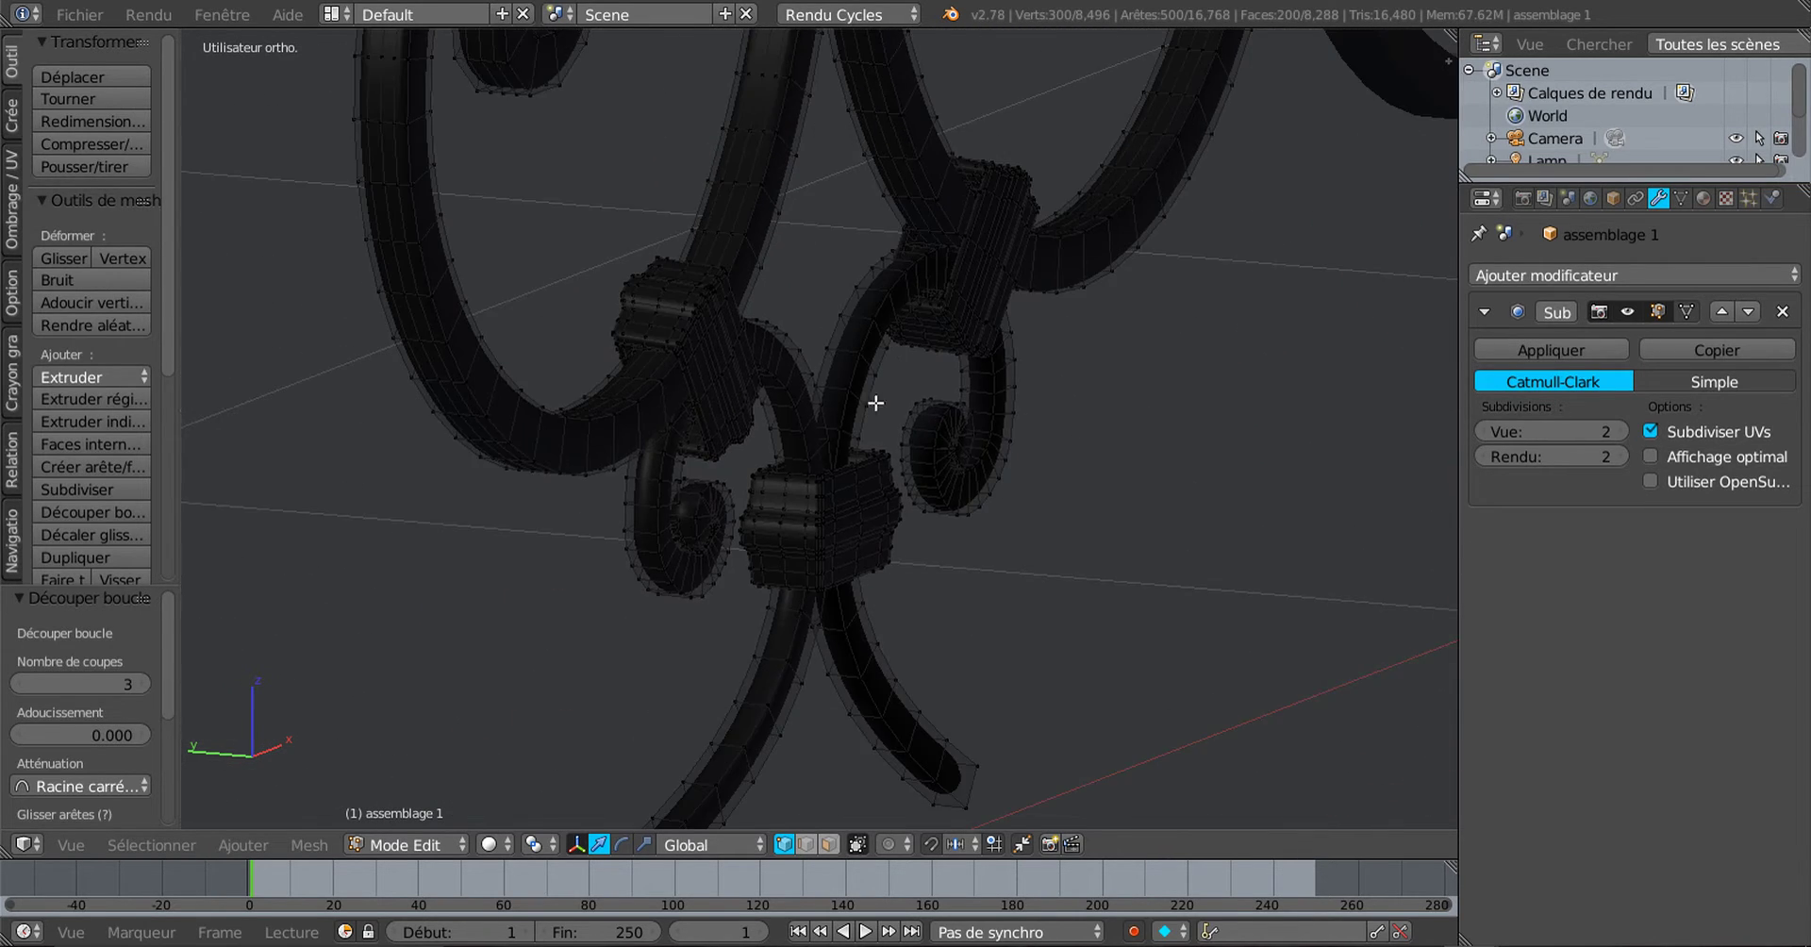
scroll(664, 275, "up", 2)
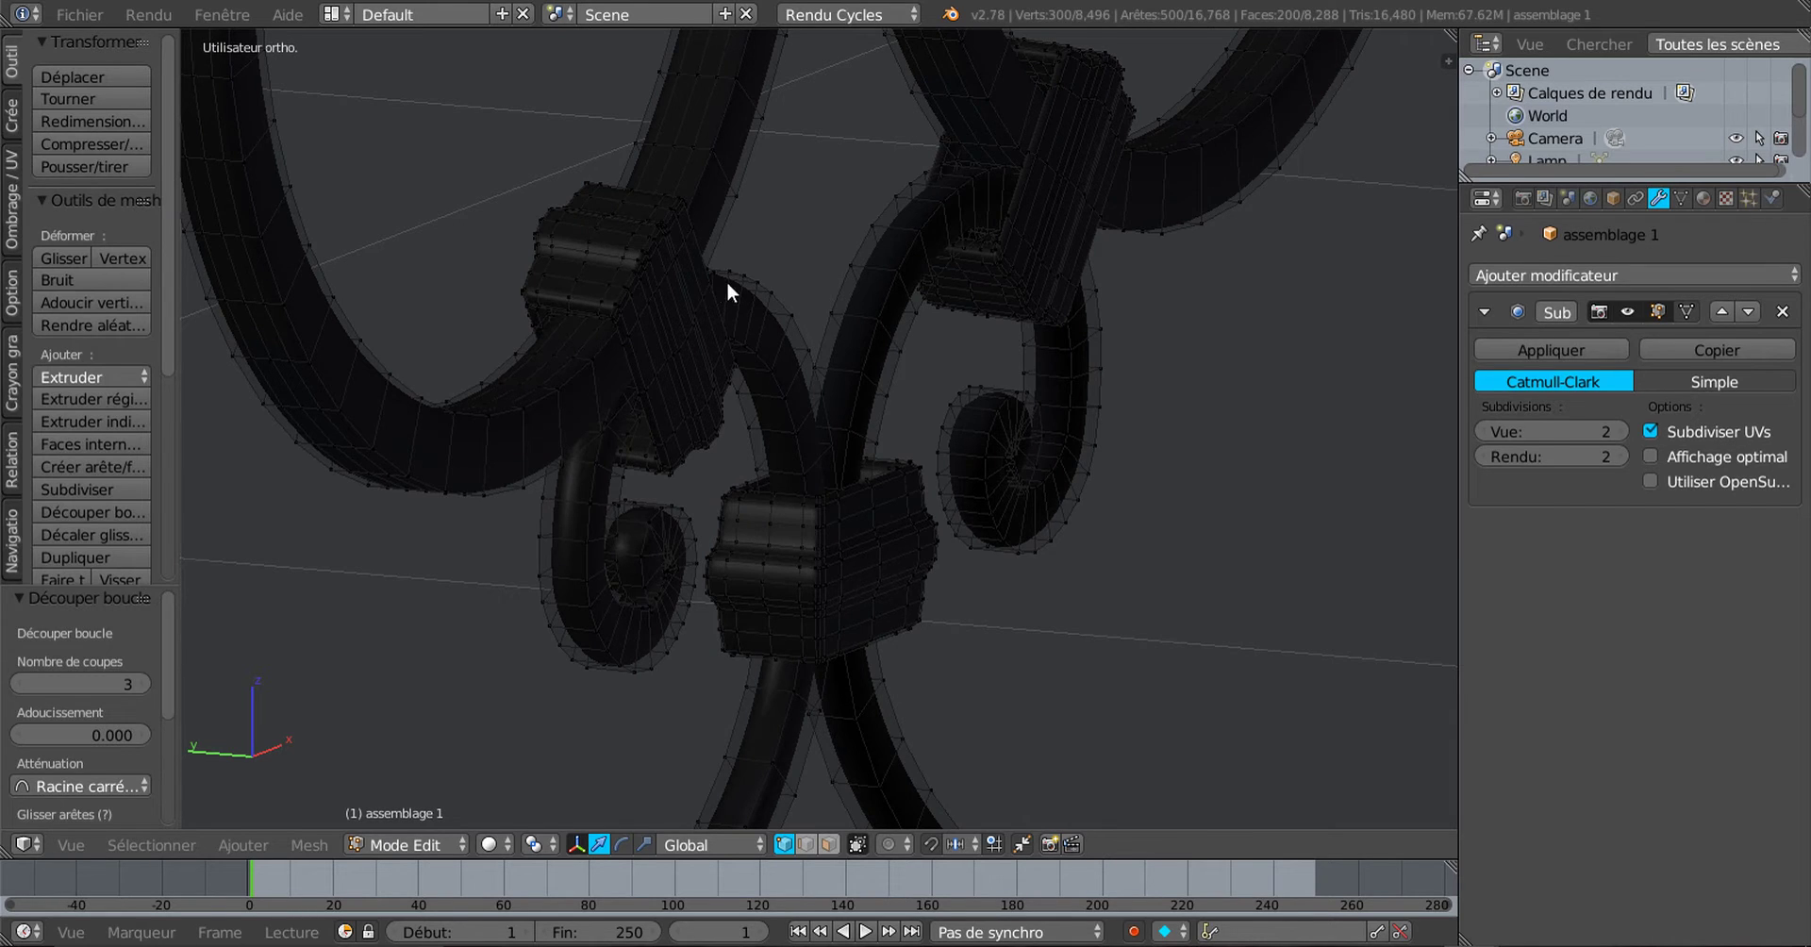
key("Tab")
key("Tab")
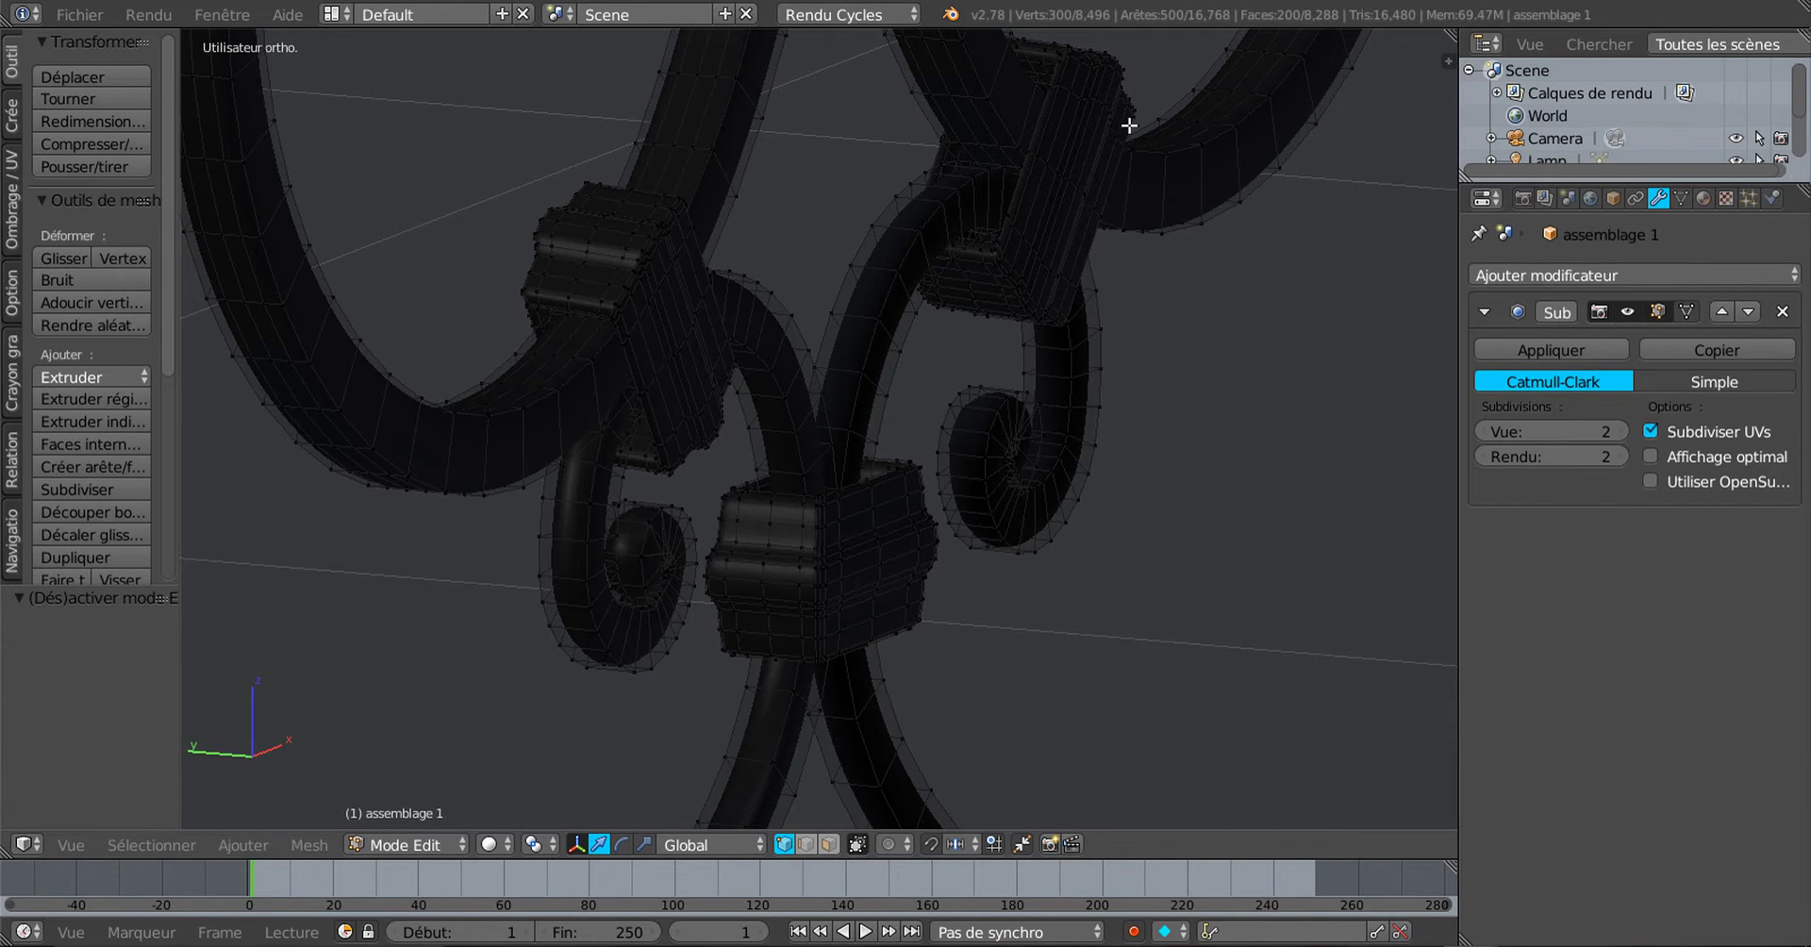
scroll(1051, 218, "up", 1)
scroll(841, 352, "up", 1)
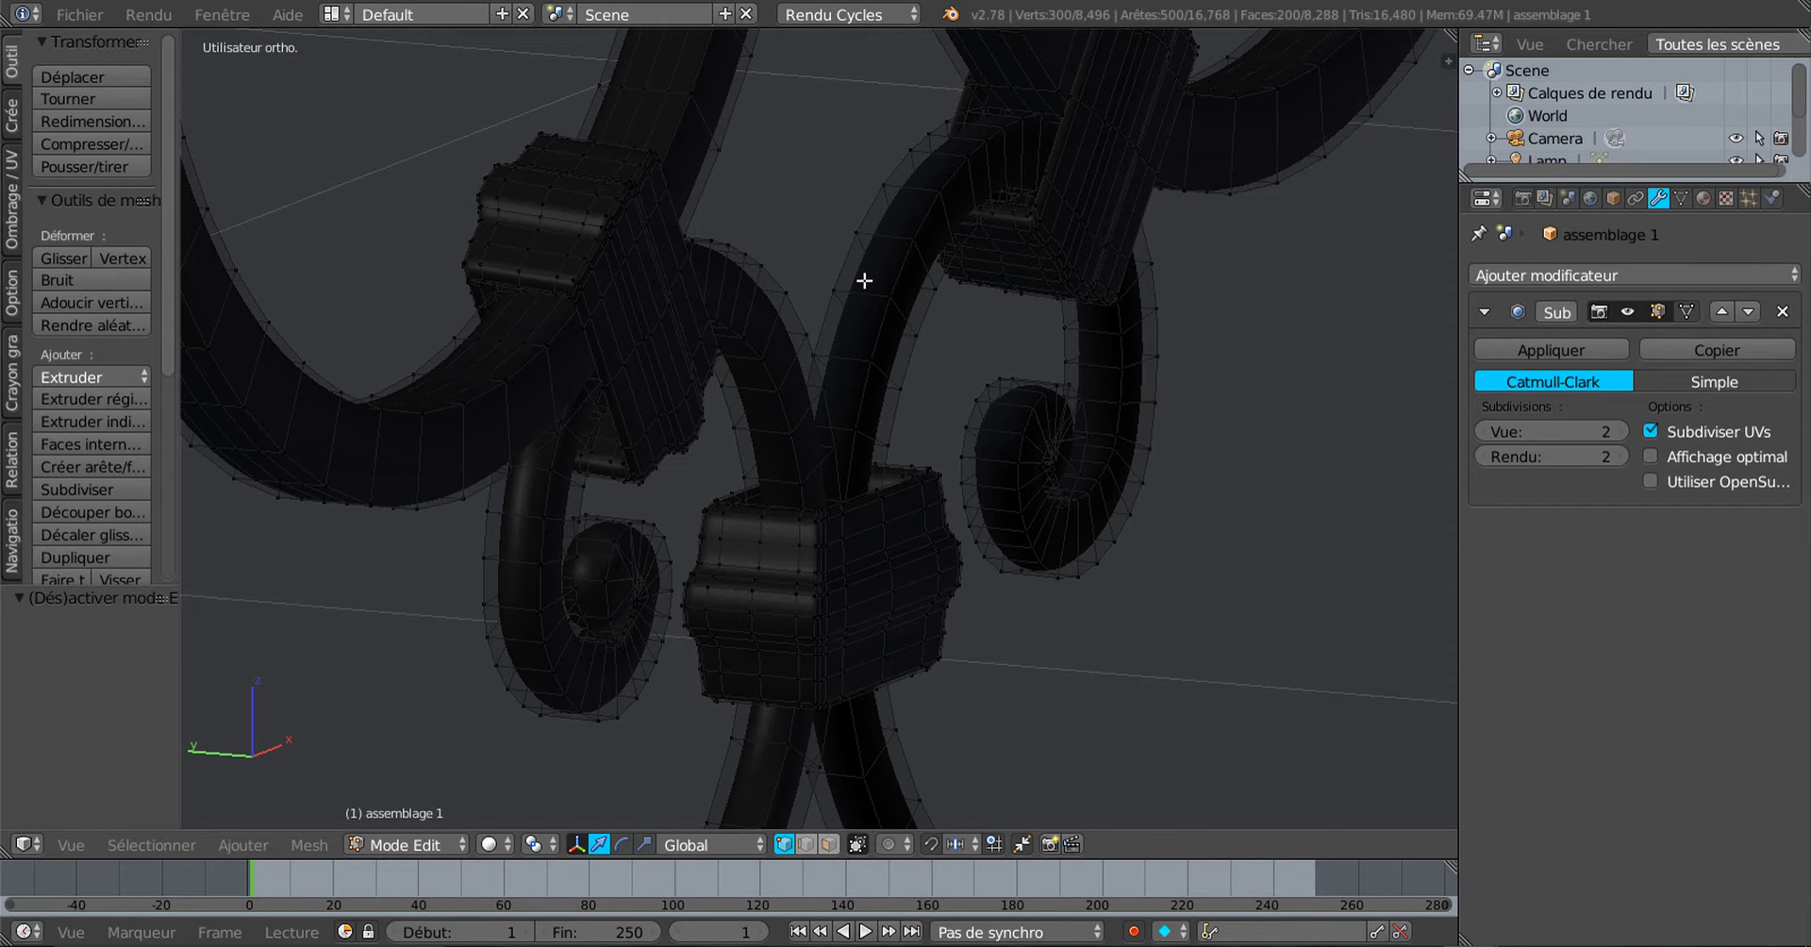
key("ctrl+r")
scroll(864, 280, "up", 2)
left_click(864, 280)
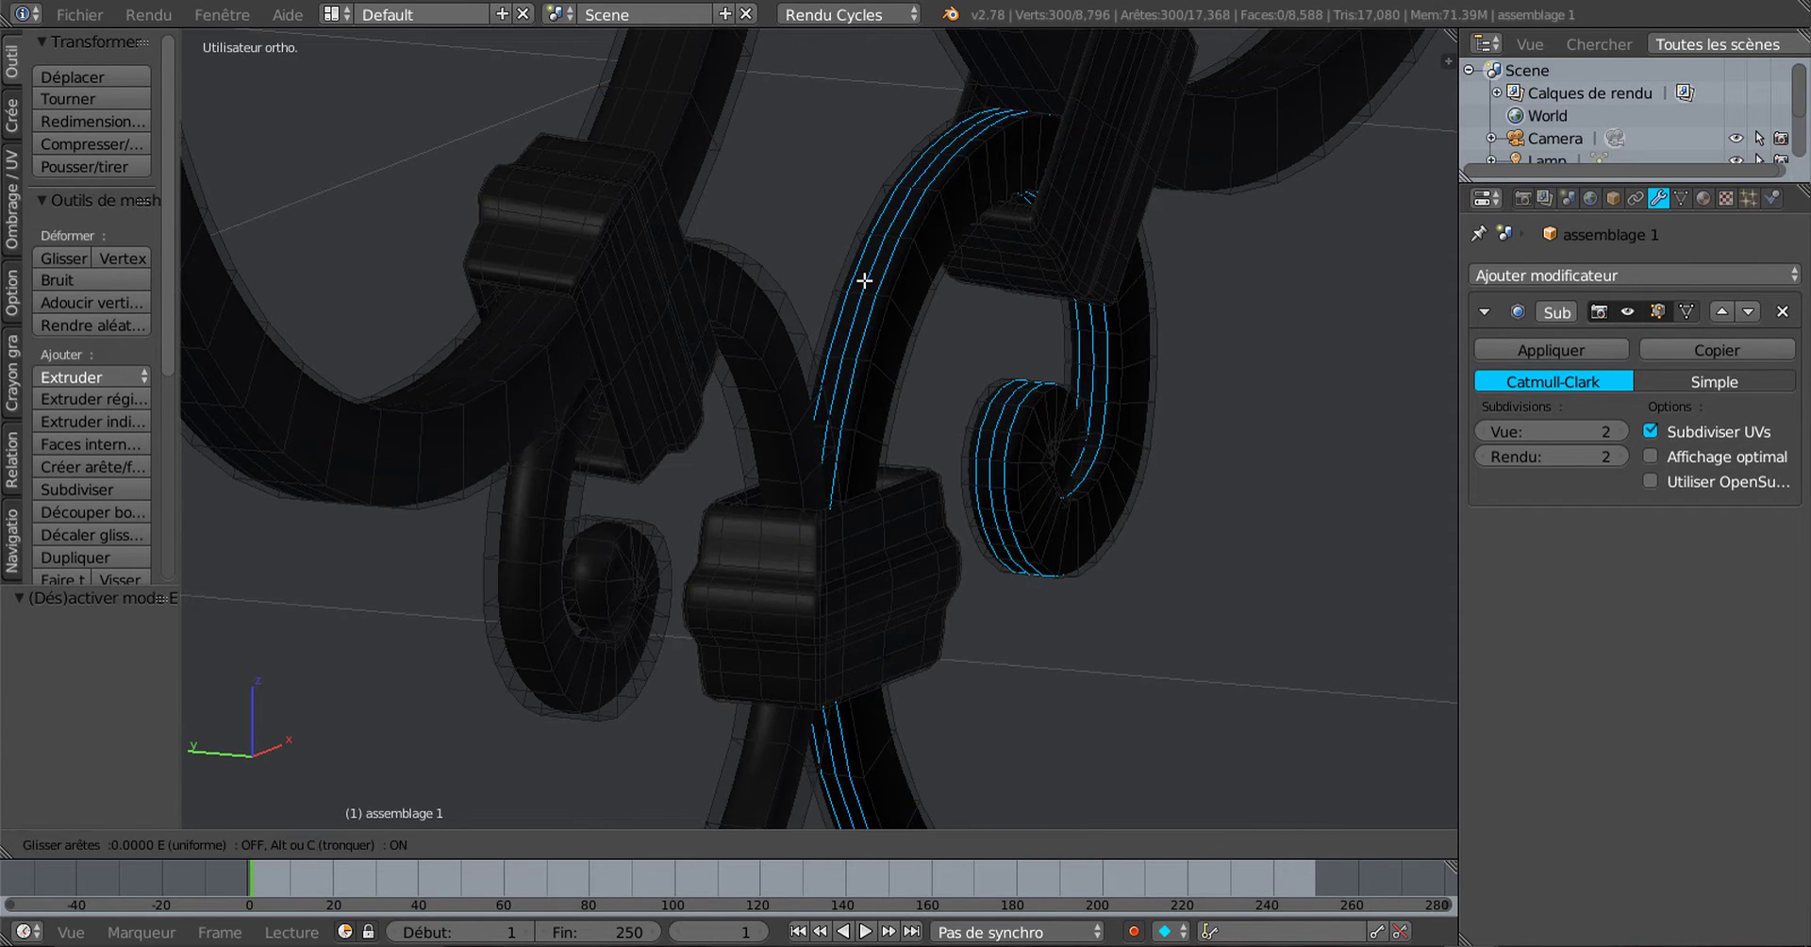
right_click(861, 285)
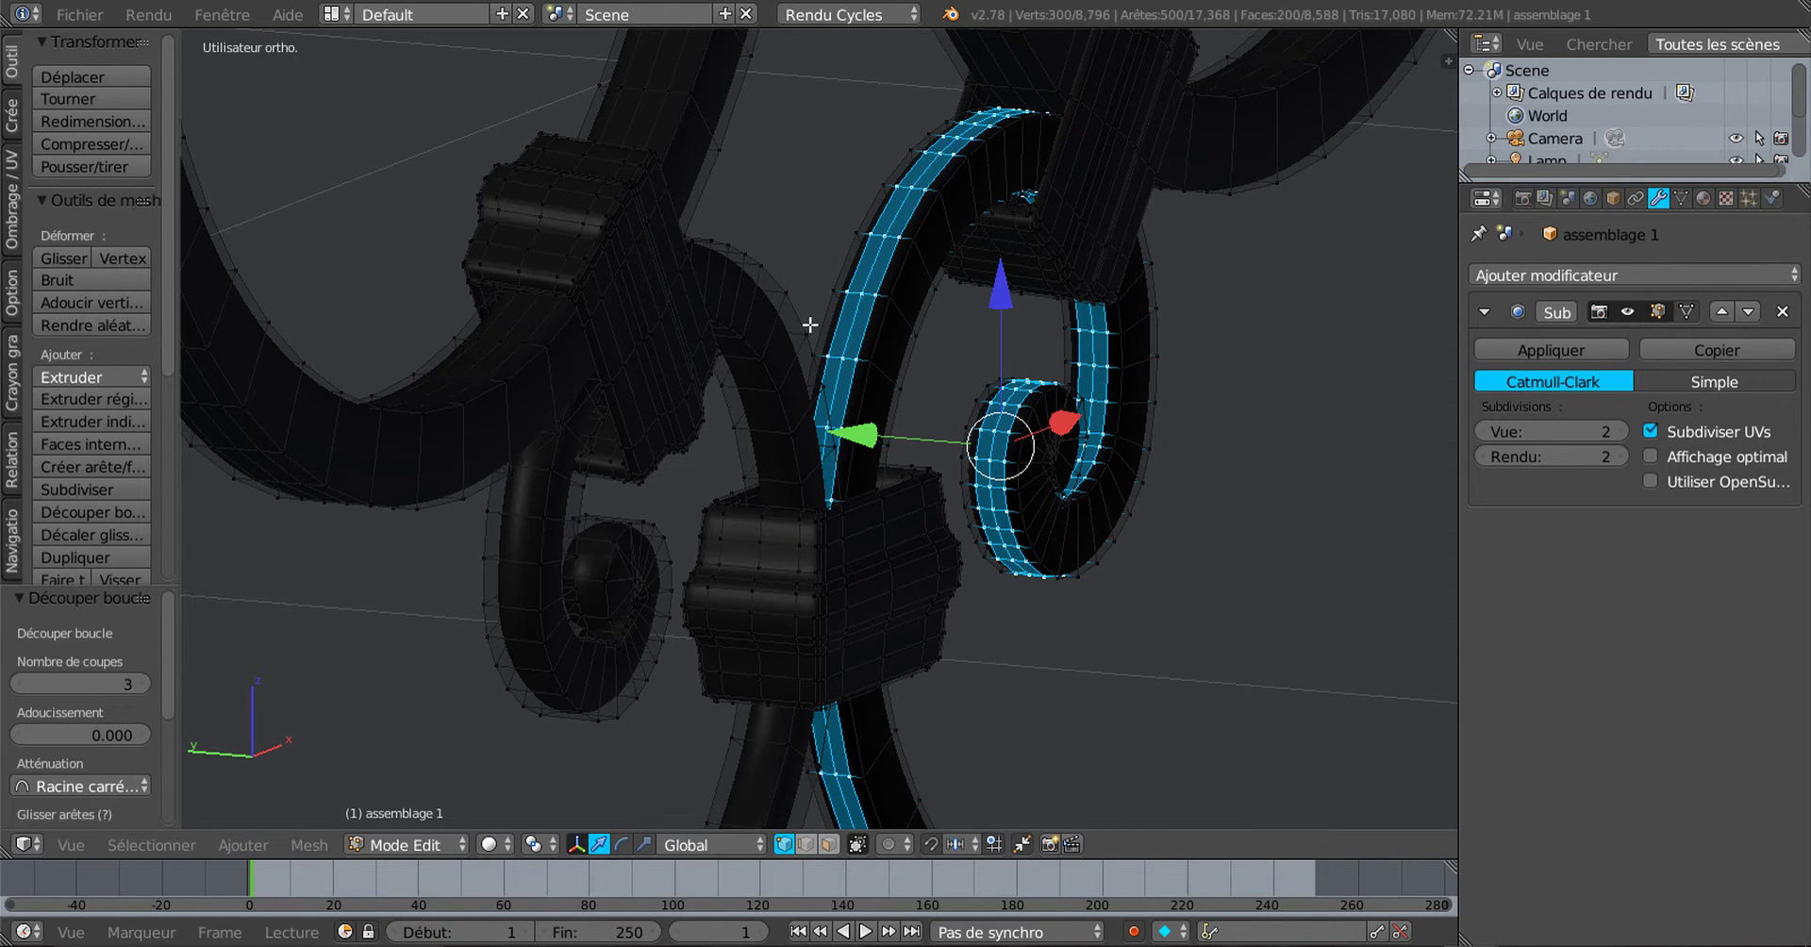
Step: Add three lengthwise loop cuts along the small lower-left scroll through the bottom collar and return to object mode
key("ctrl+r")
scroll(756, 389, "up", 2)
left_click(755, 389)
right_click(756, 389)
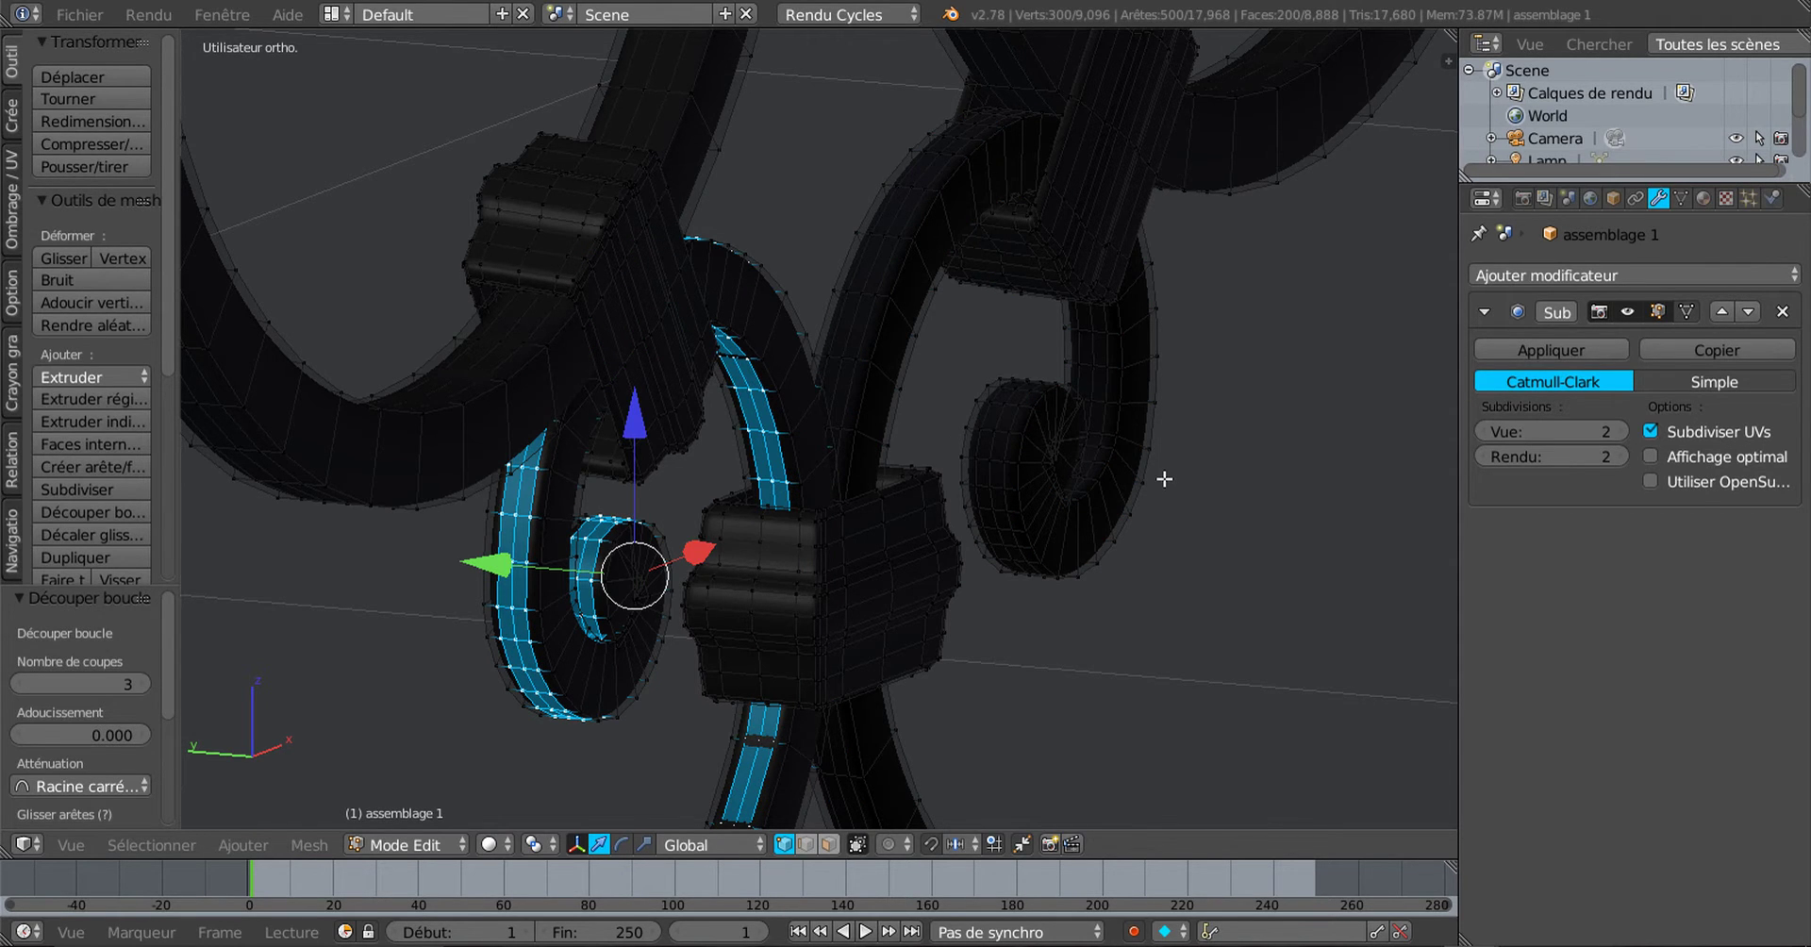
scroll(1165, 479, "down", 5)
key("Tab")
scroll(1165, 479, "down", 4)
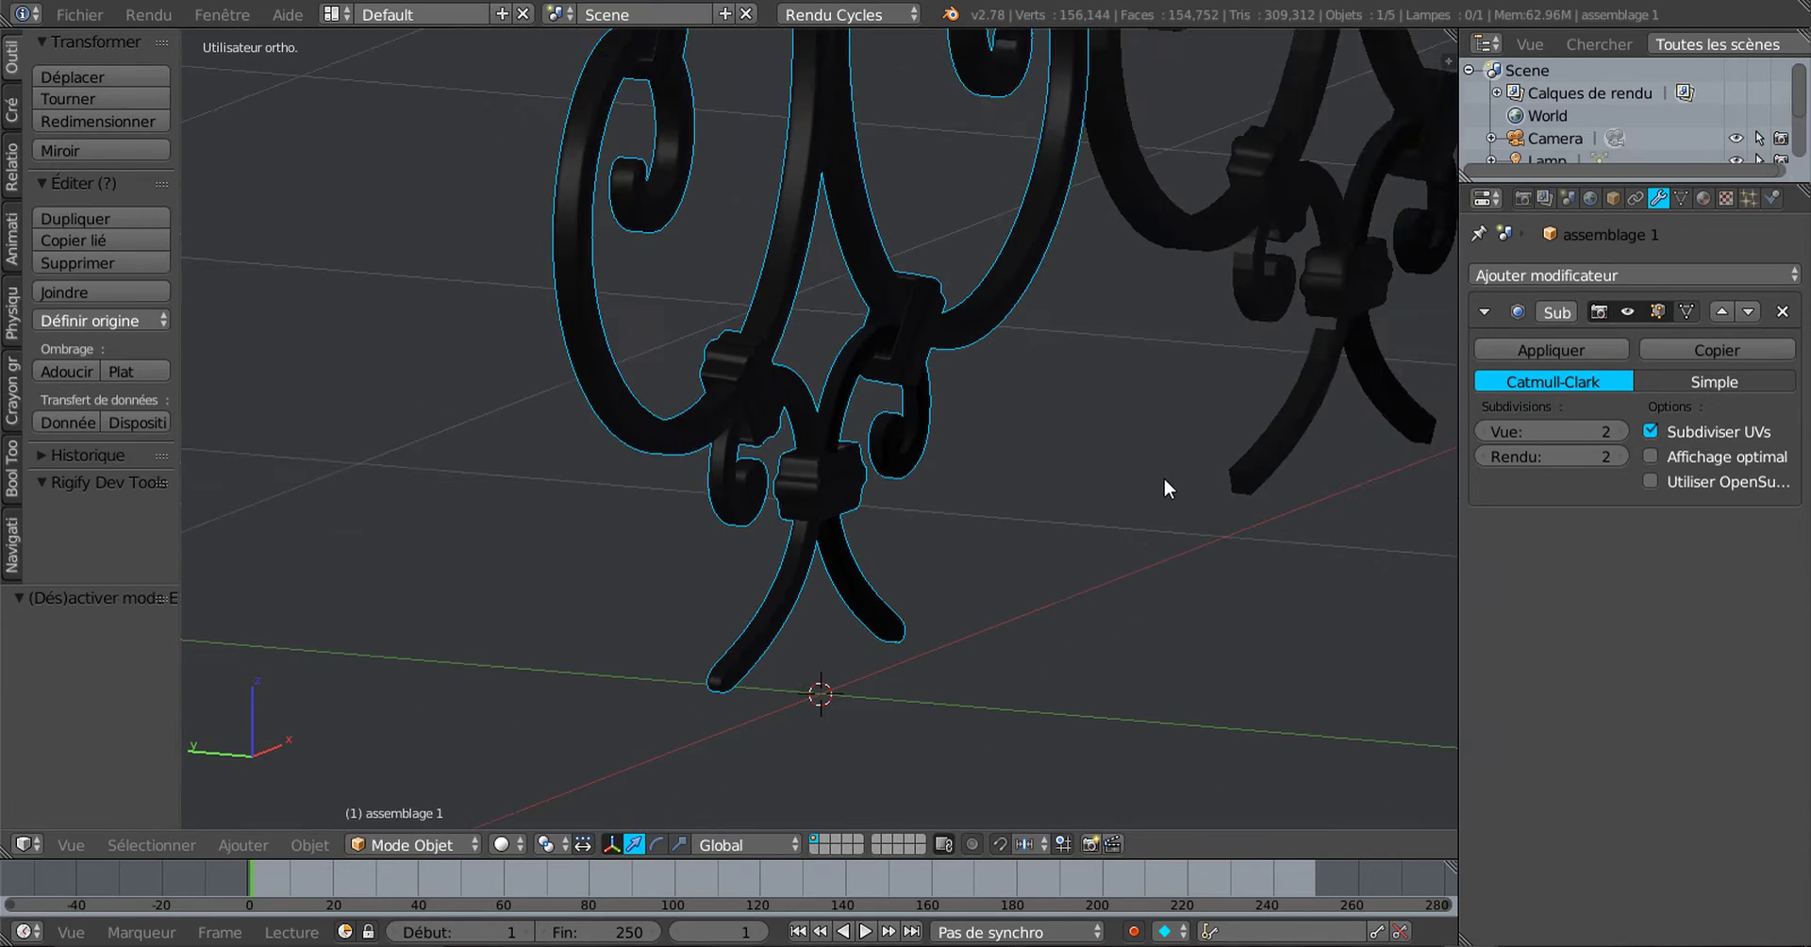
Step: Examine the ornament's side scrolls and the collar joining them, in both edit mode and object mode
middle_click_drag(1148, 490, 1121, 621)
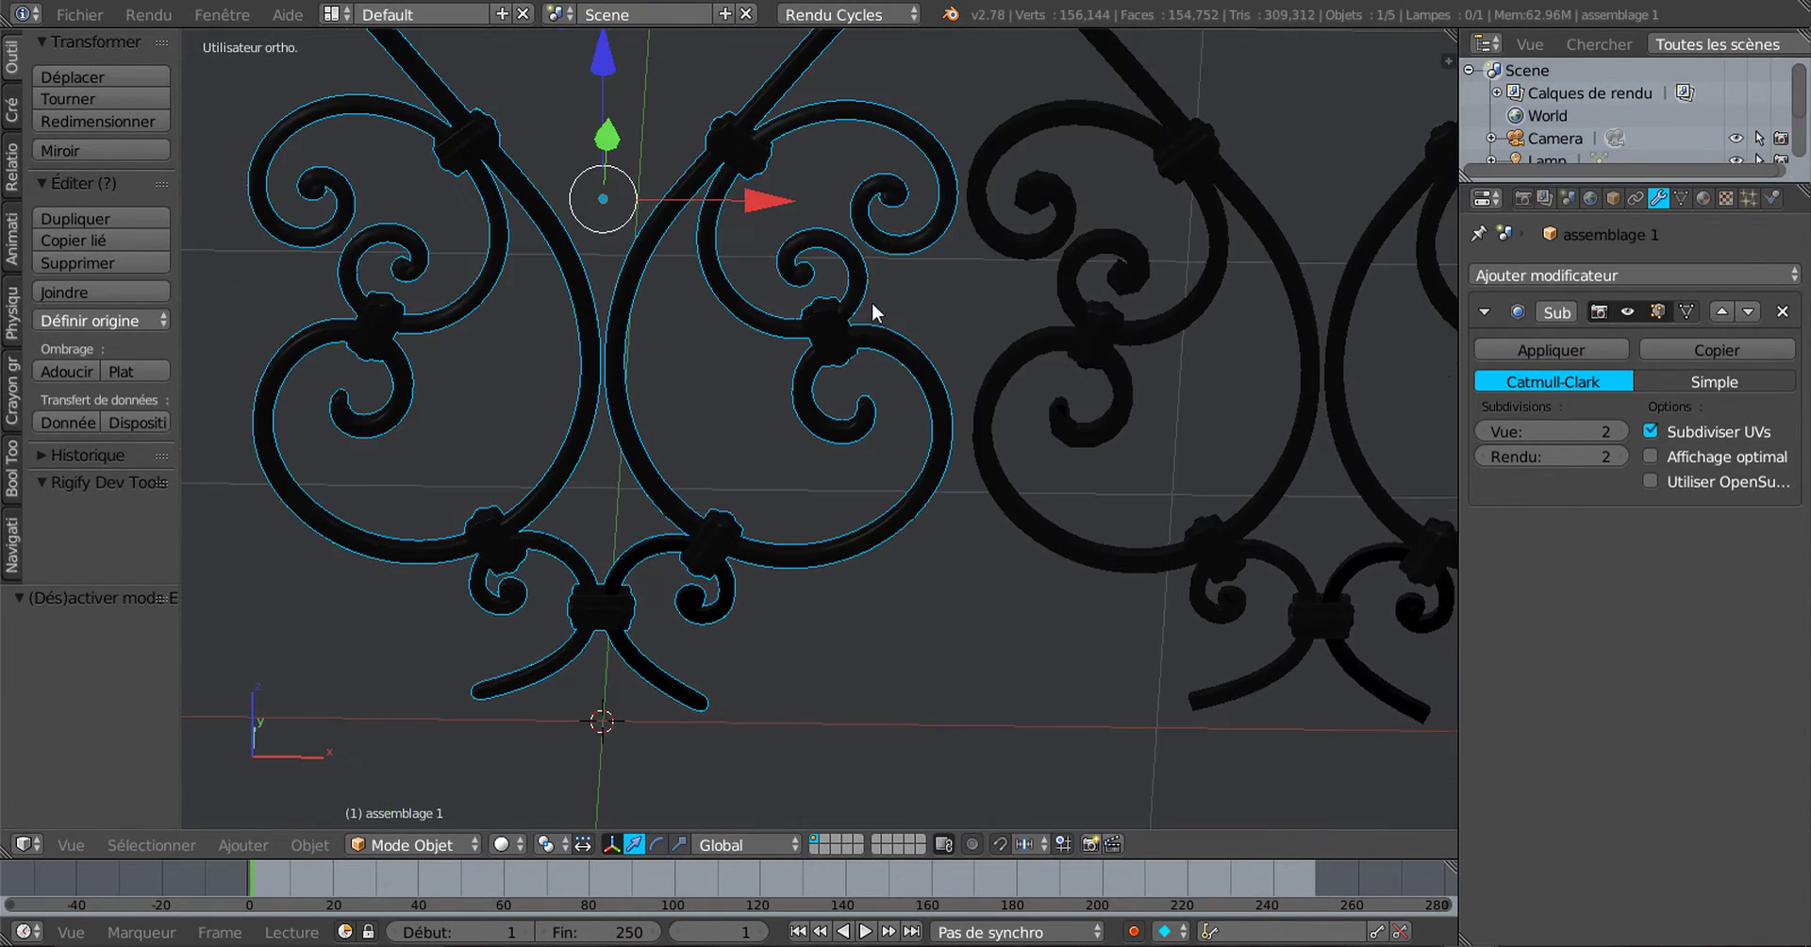
scroll(875, 274, "up", 5)
scroll(882, 256, "up", 3)
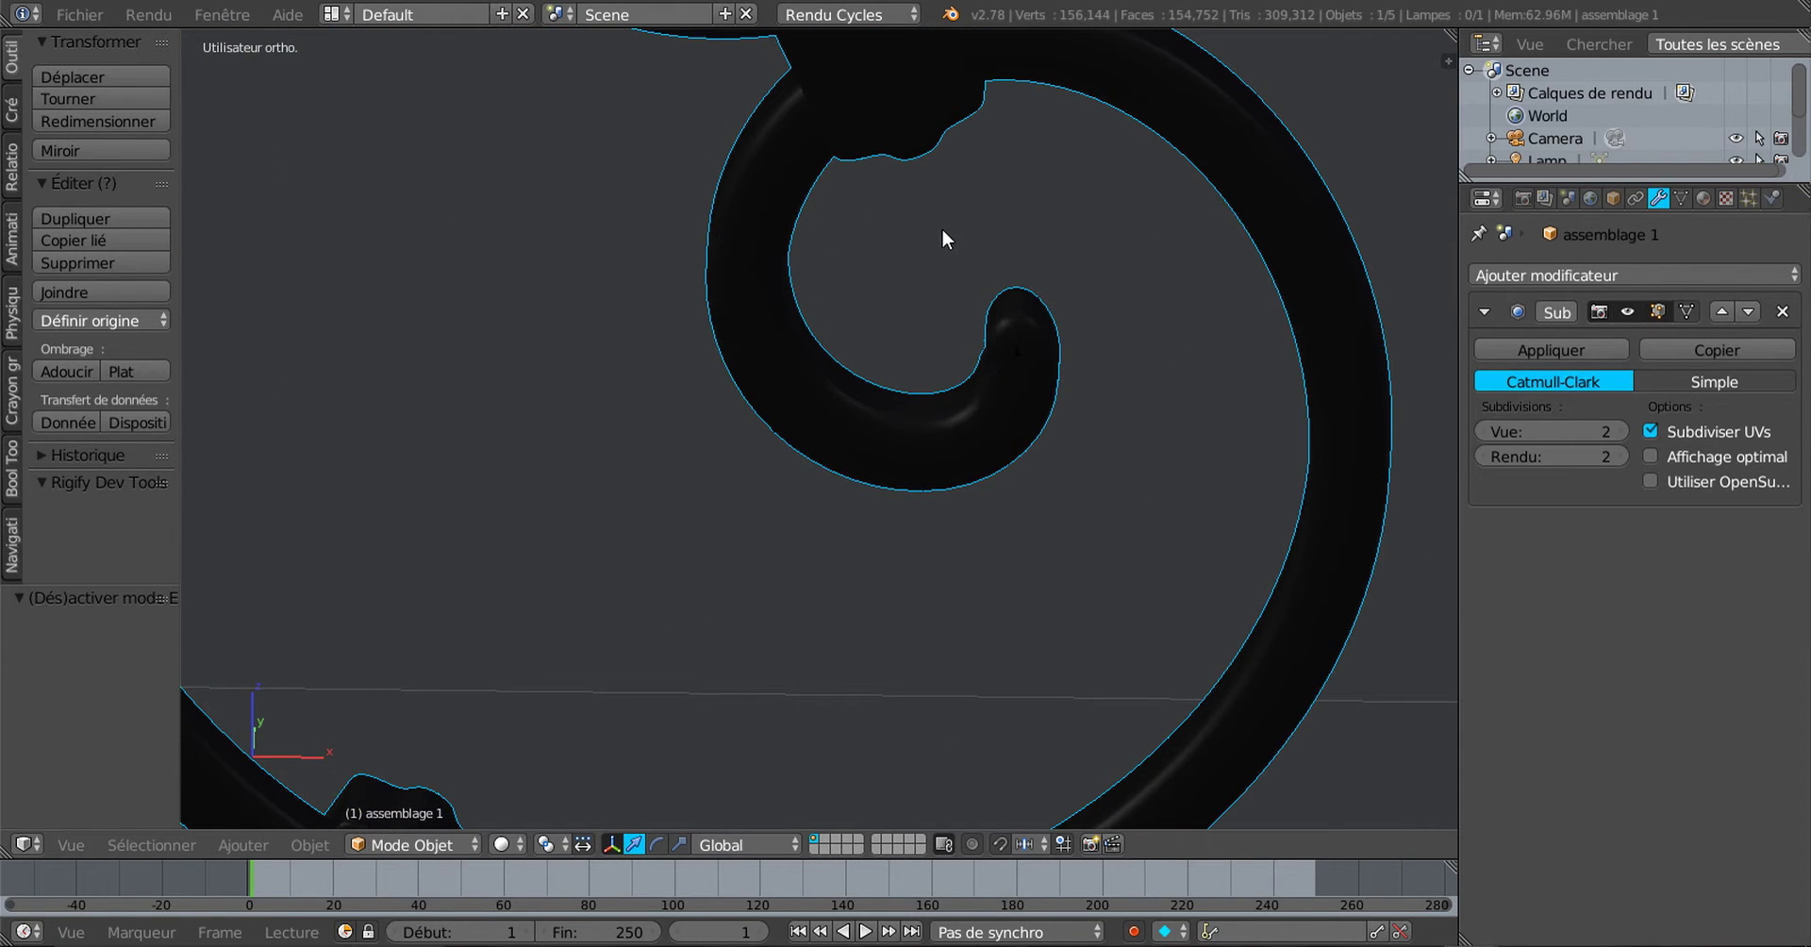
middle_click_drag(941, 228, 964, 647, "shift")
scroll(894, 391, "up", 5)
key("Tab")
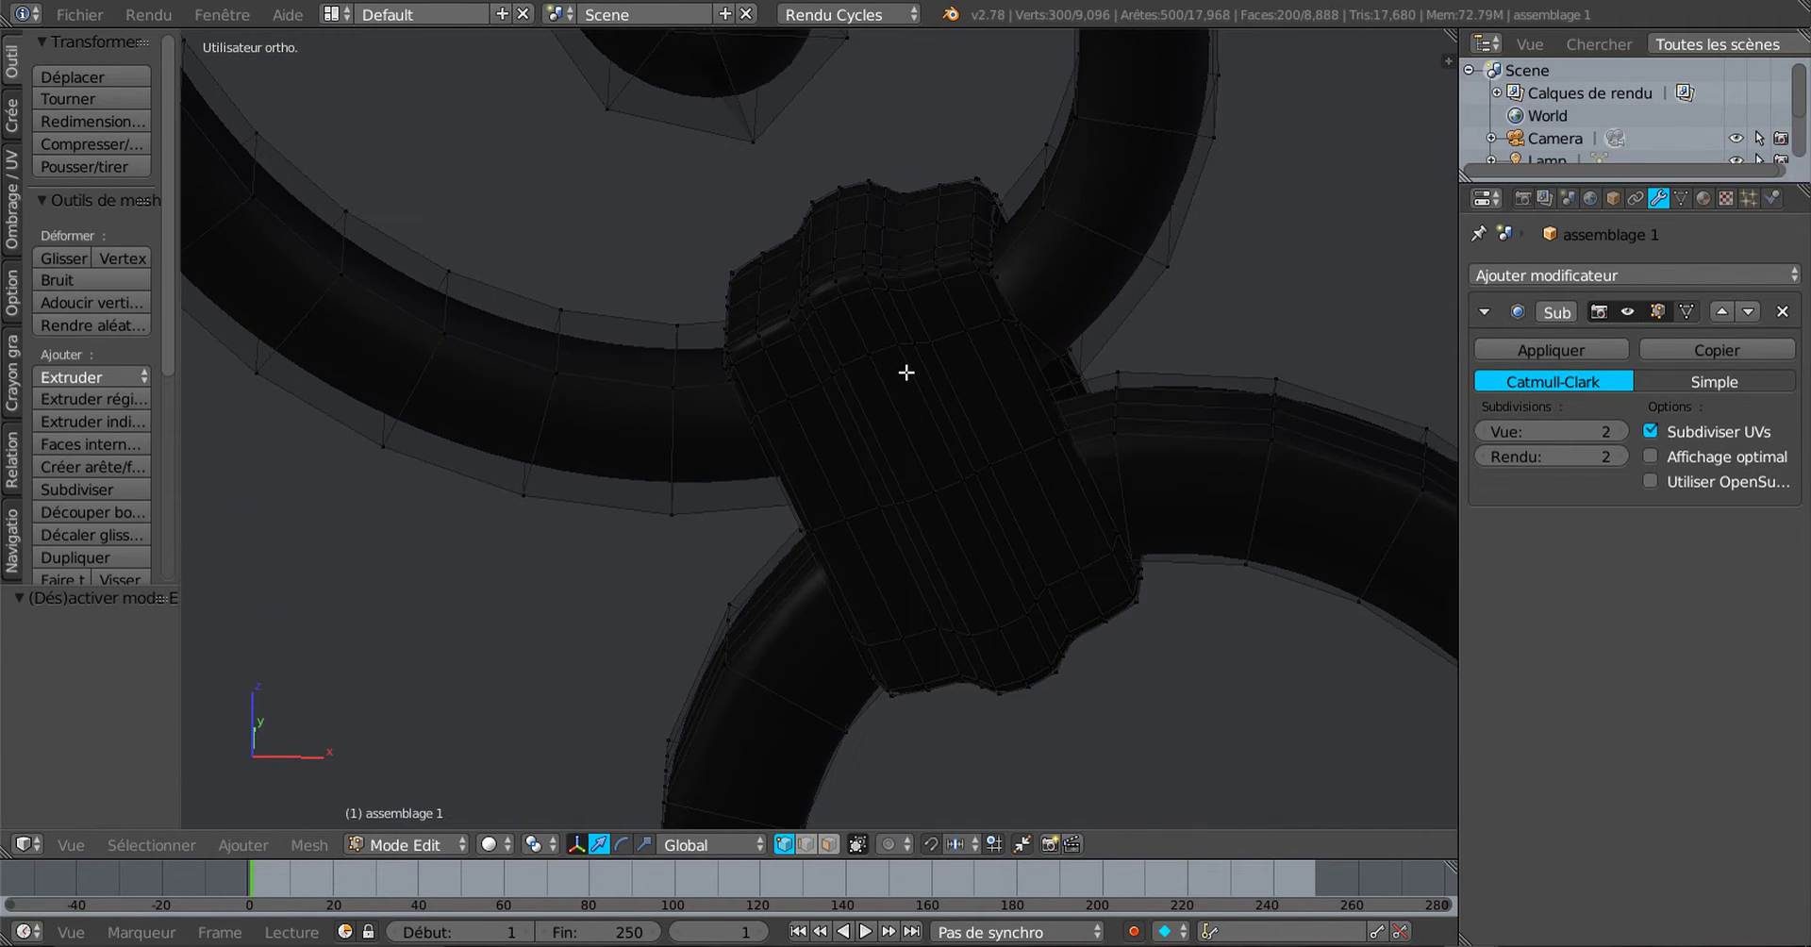
scroll(905, 373, "up", 1)
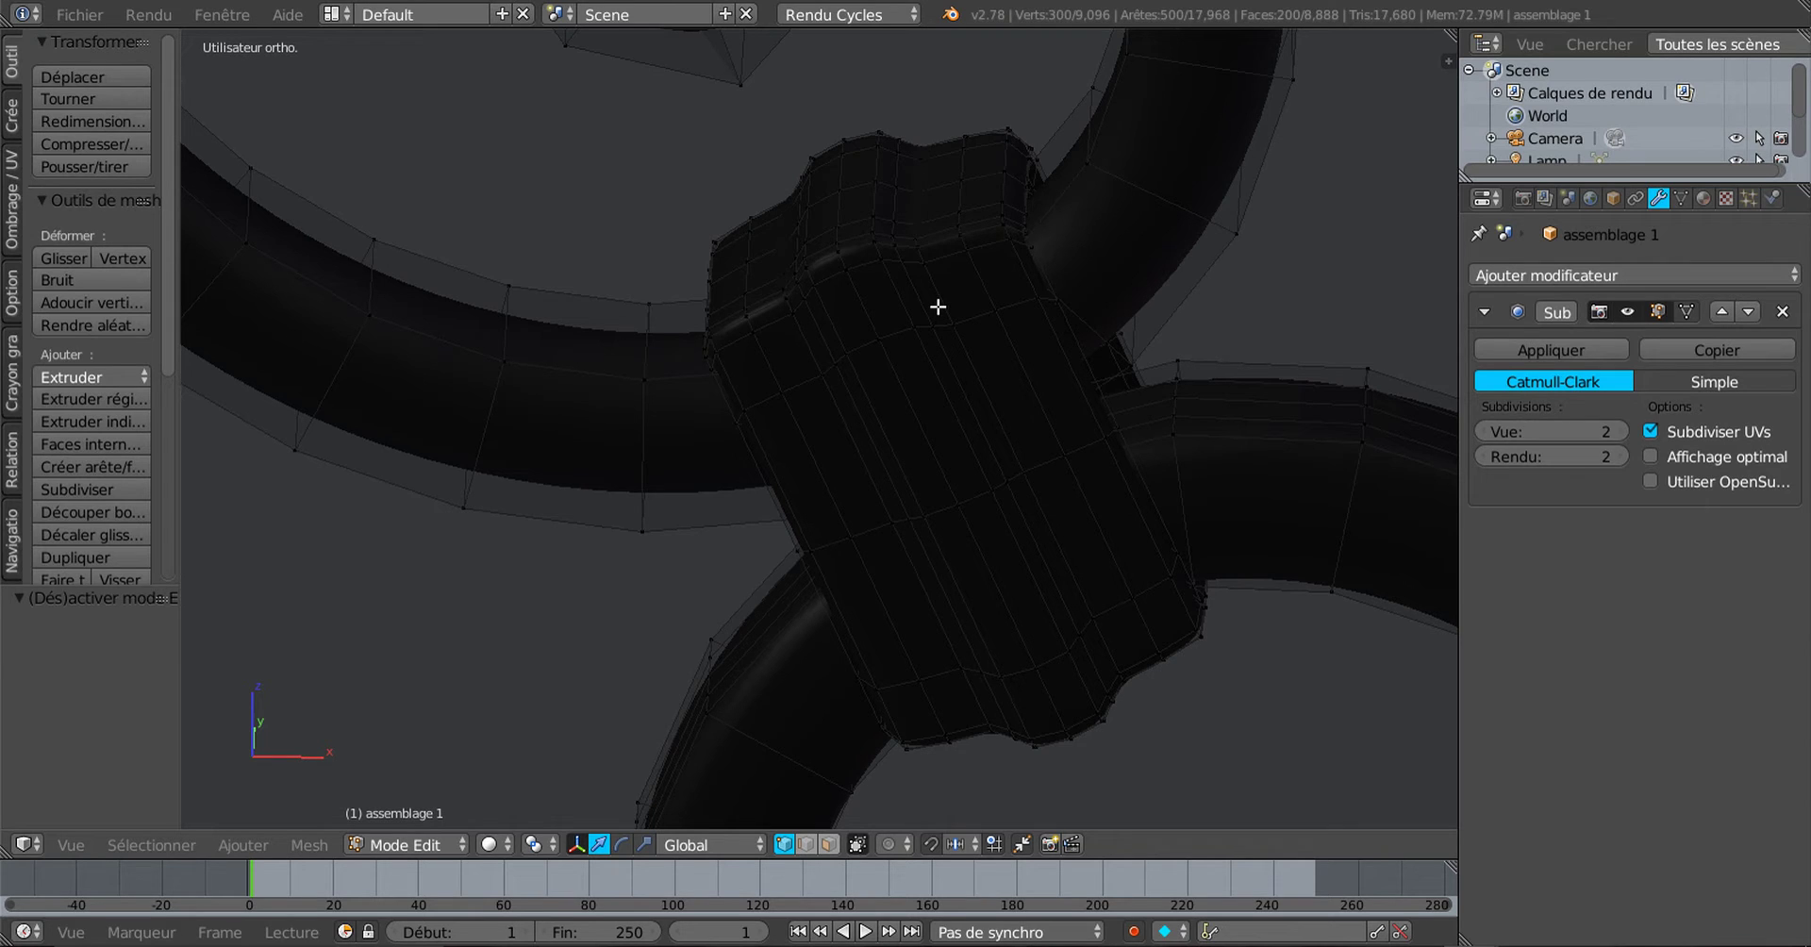
scroll(1010, 377, "down", 4)
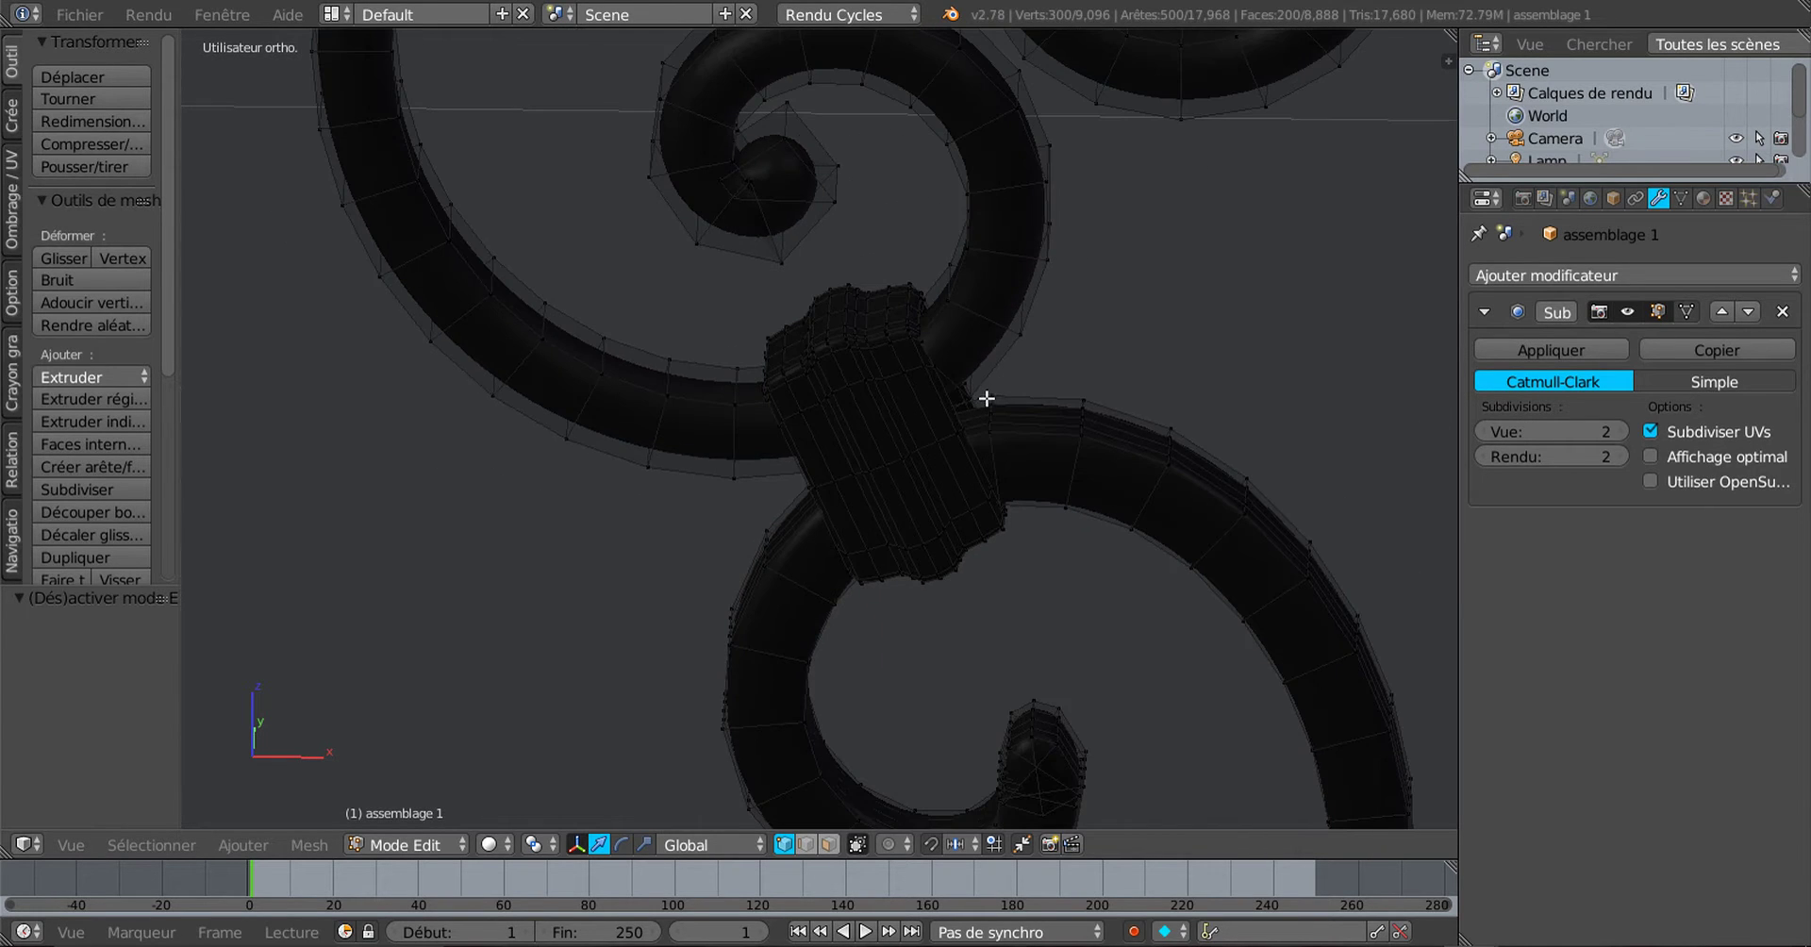
scroll(953, 363, "up", 2)
scroll(998, 382, "down", 4)
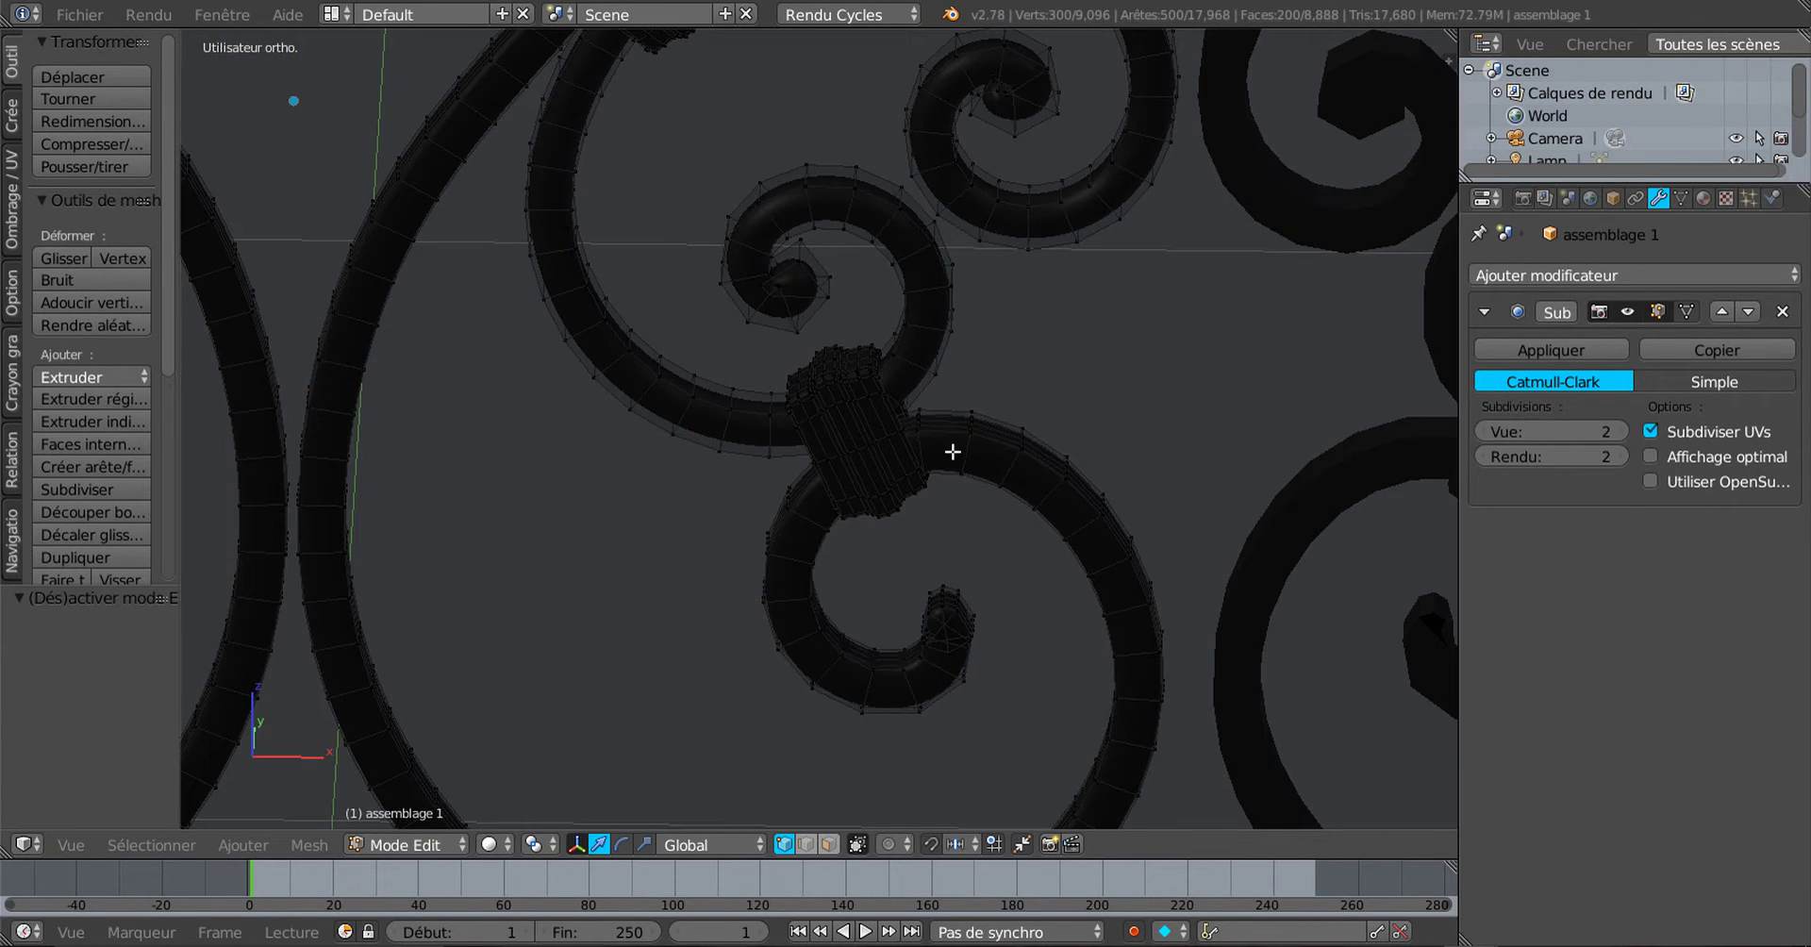
middle_click_drag(996, 462, 1013, 464)
key("Tab")
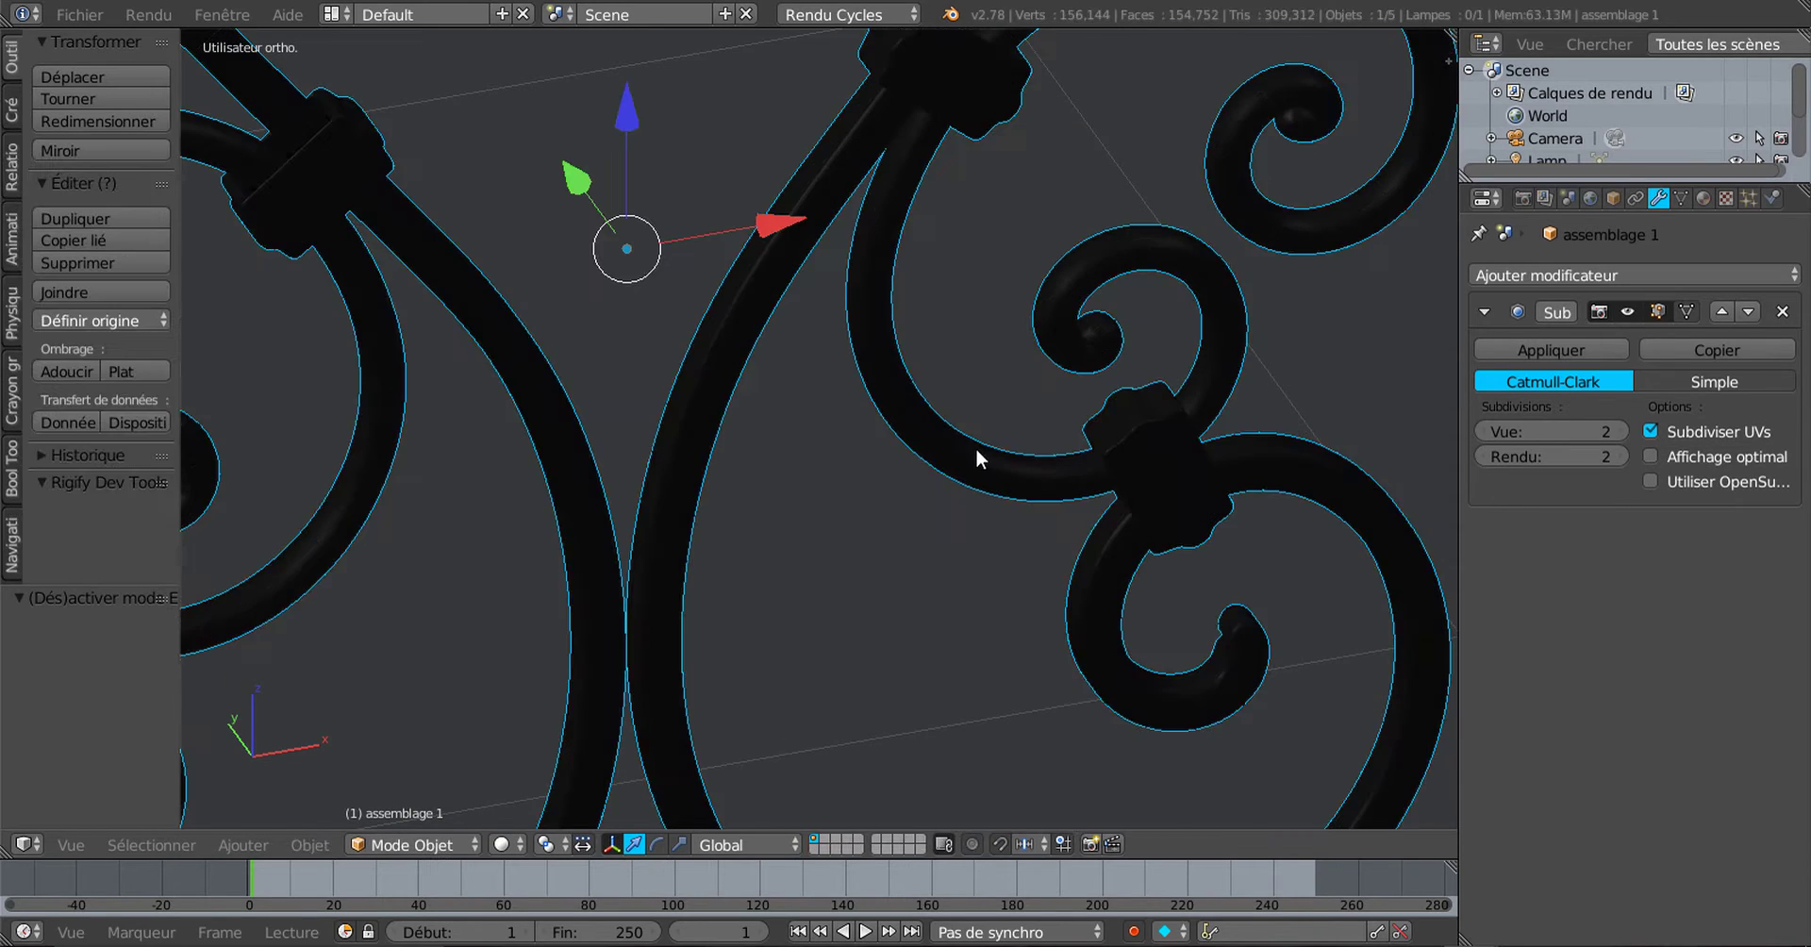
scroll(981, 445, "down", 3)
scroll(996, 432, "down", 5)
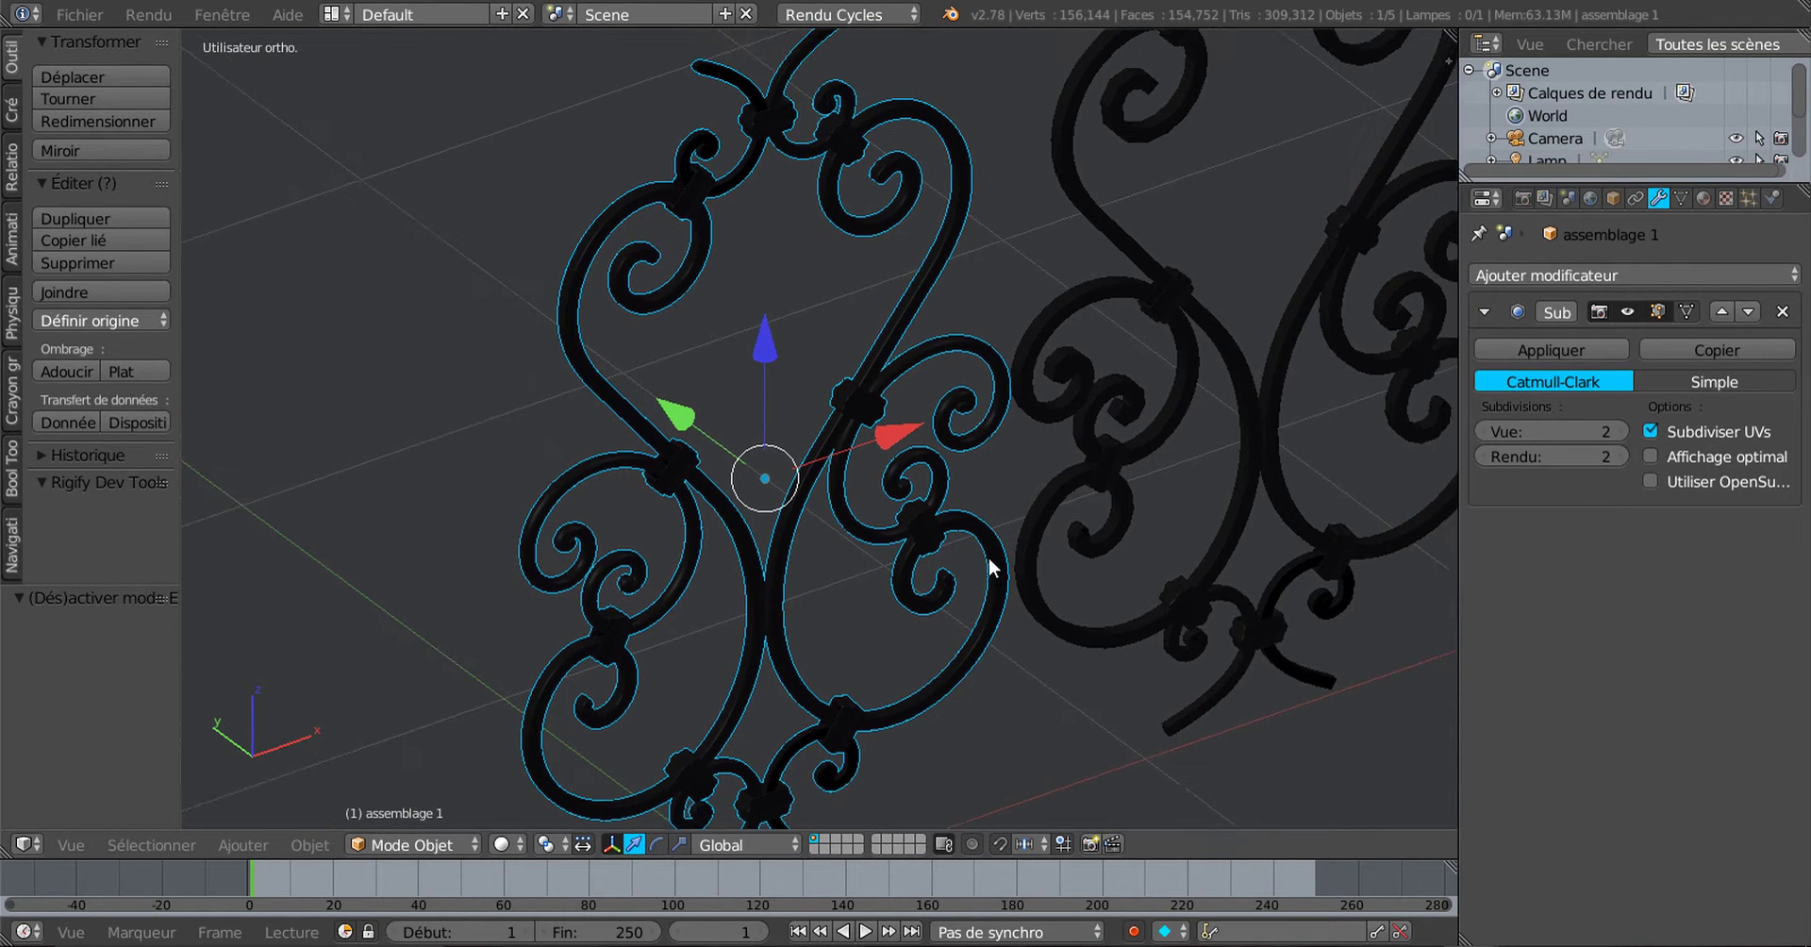
Step: Lower the Subdivision Surface view level to 1 and inspect the ornament's bars and scrolls up close
middle_click_drag(998, 519, 1108, 515)
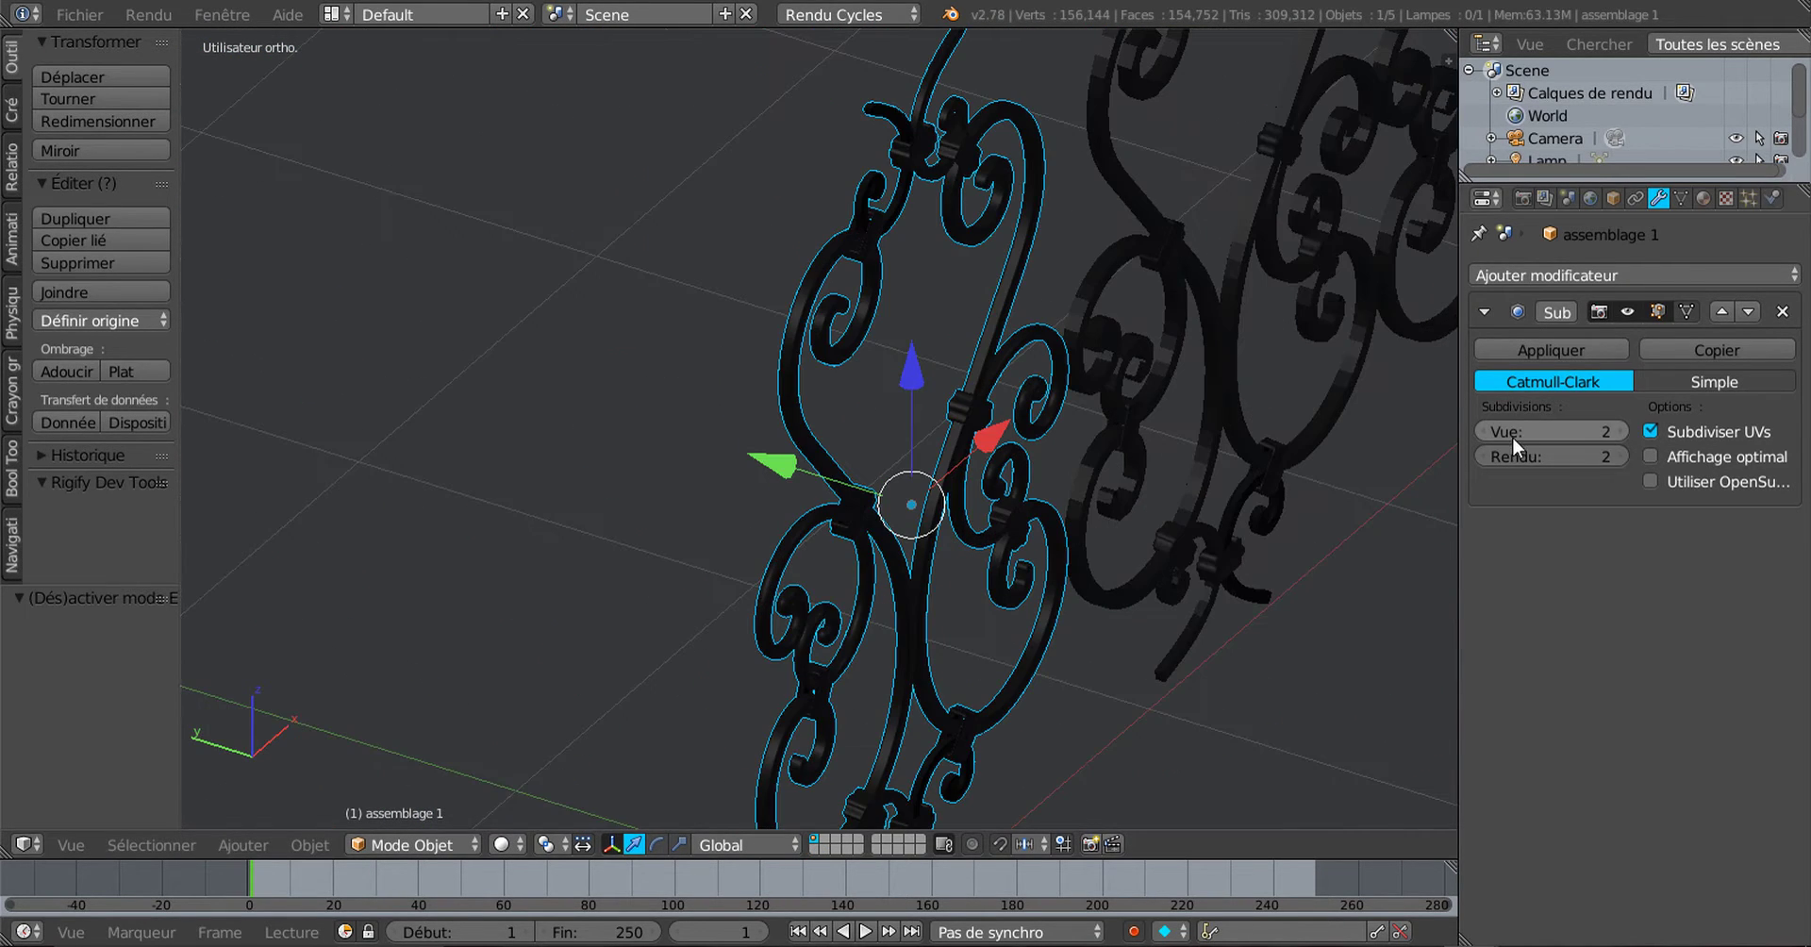
left_click(1487, 431)
scroll(1278, 476, "up", 4)
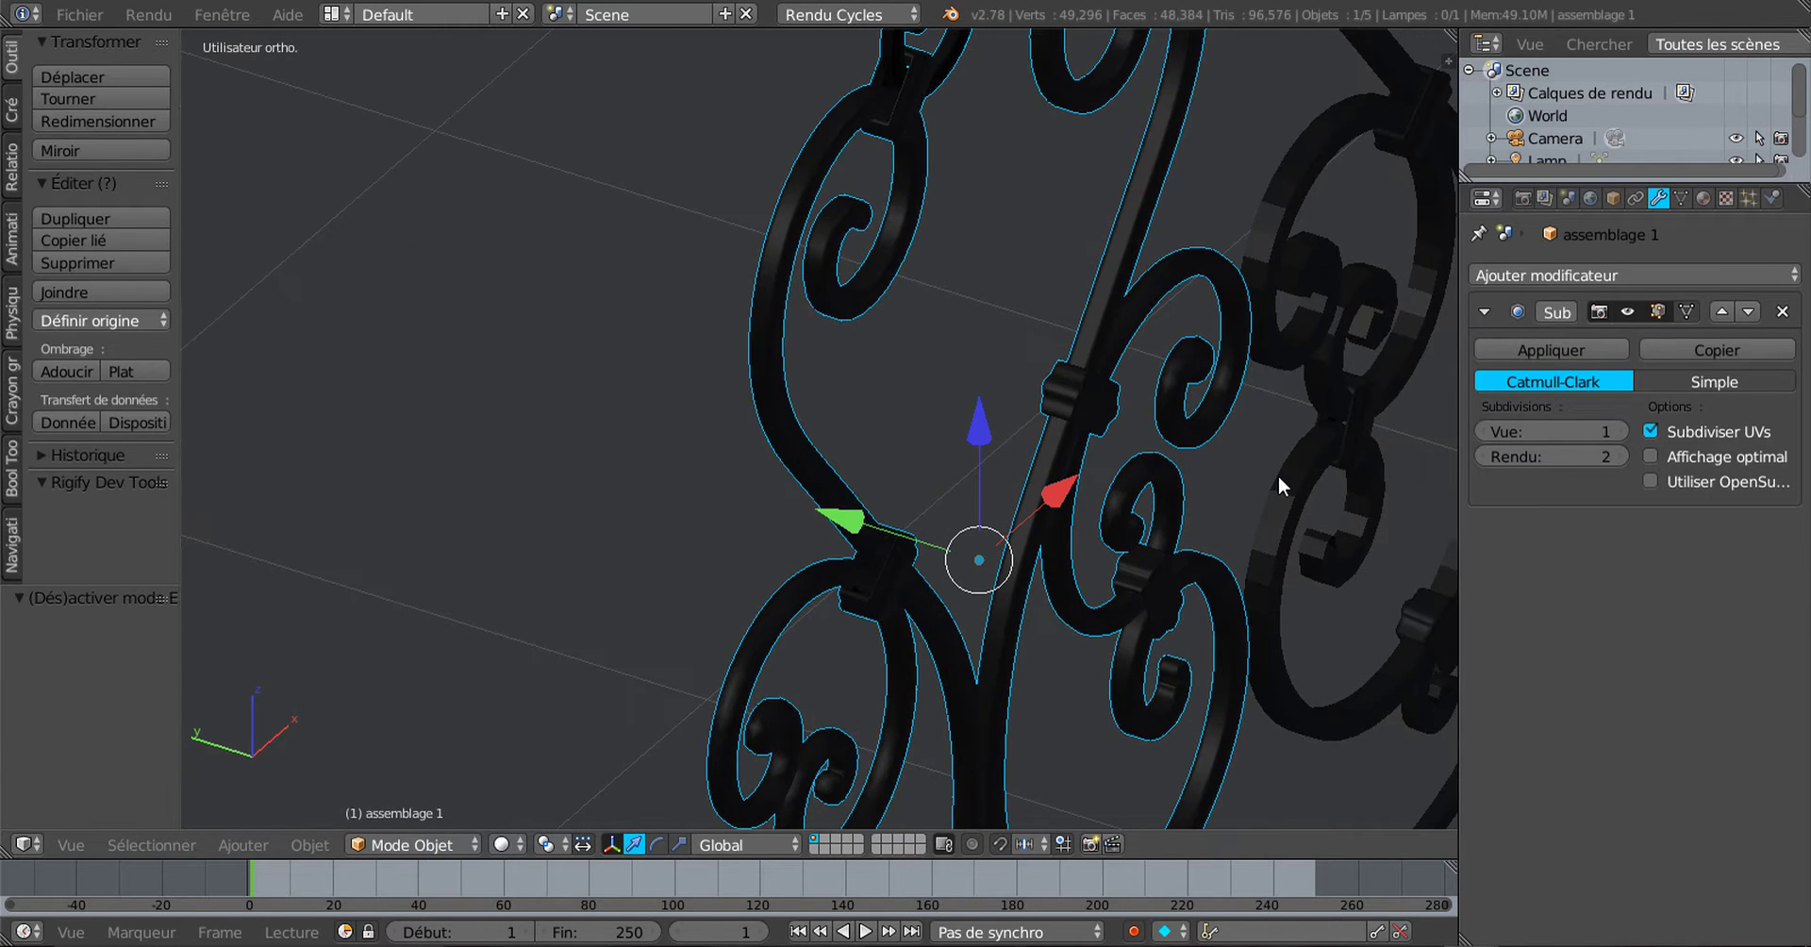
key("Tab")
scroll(1227, 448, "up", 1)
key("Tab")
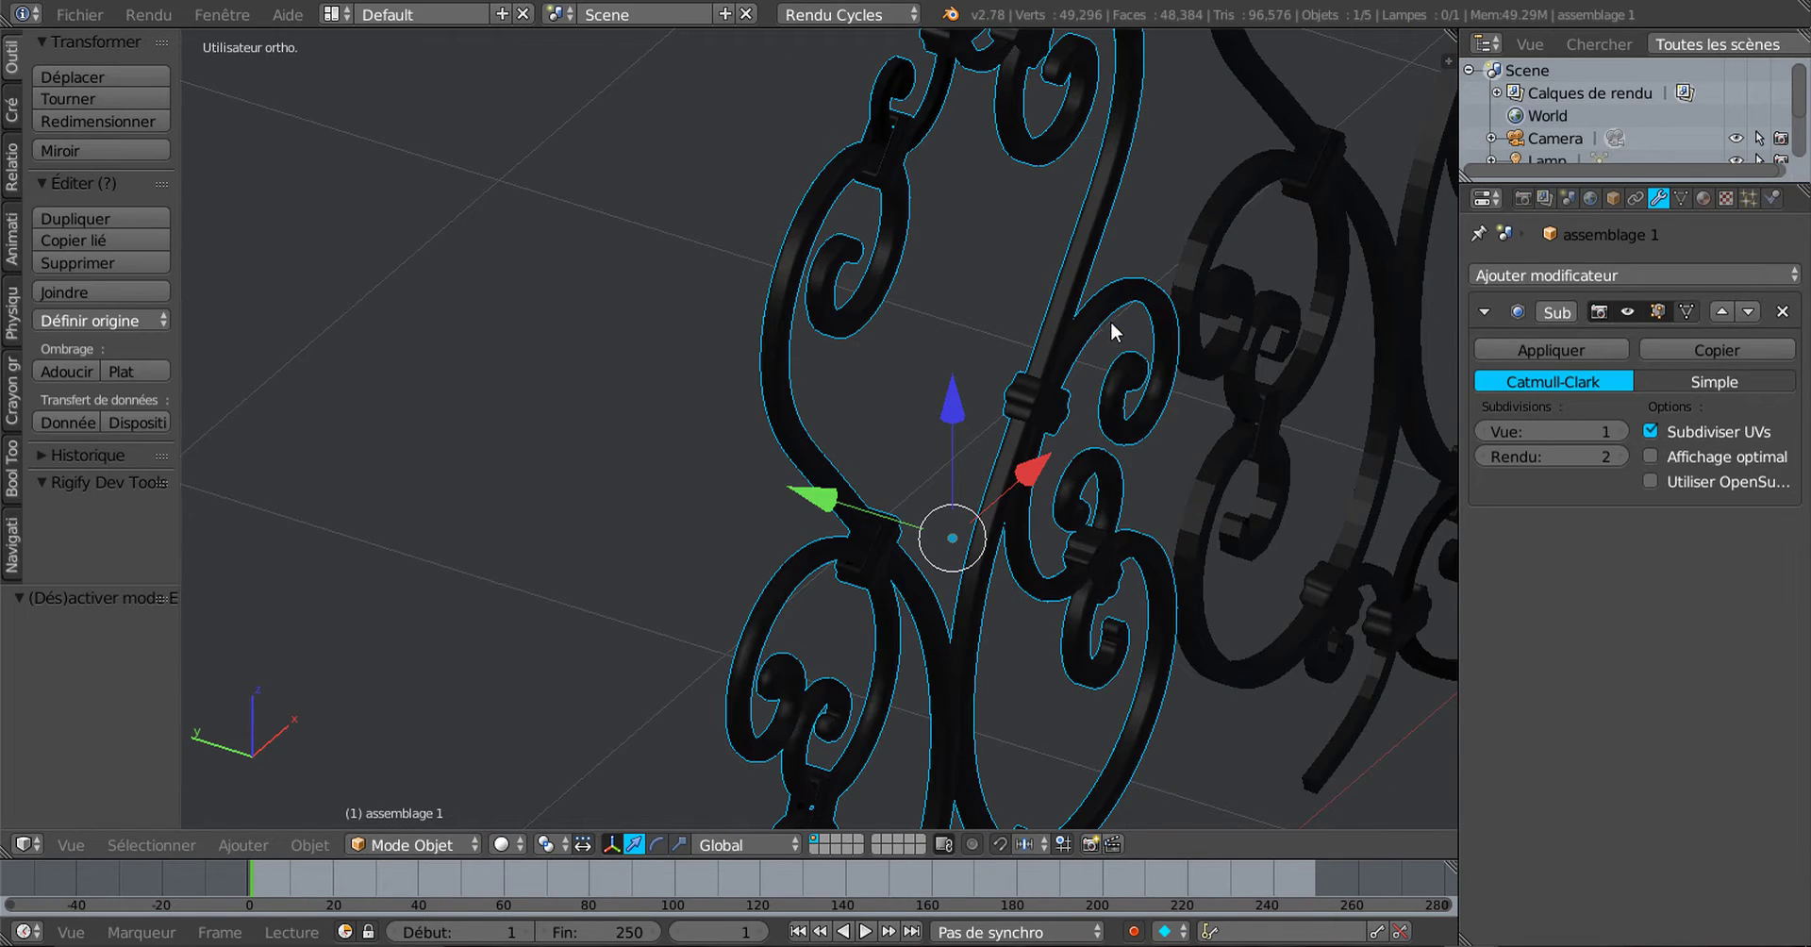
scroll(1111, 321, "up", 4)
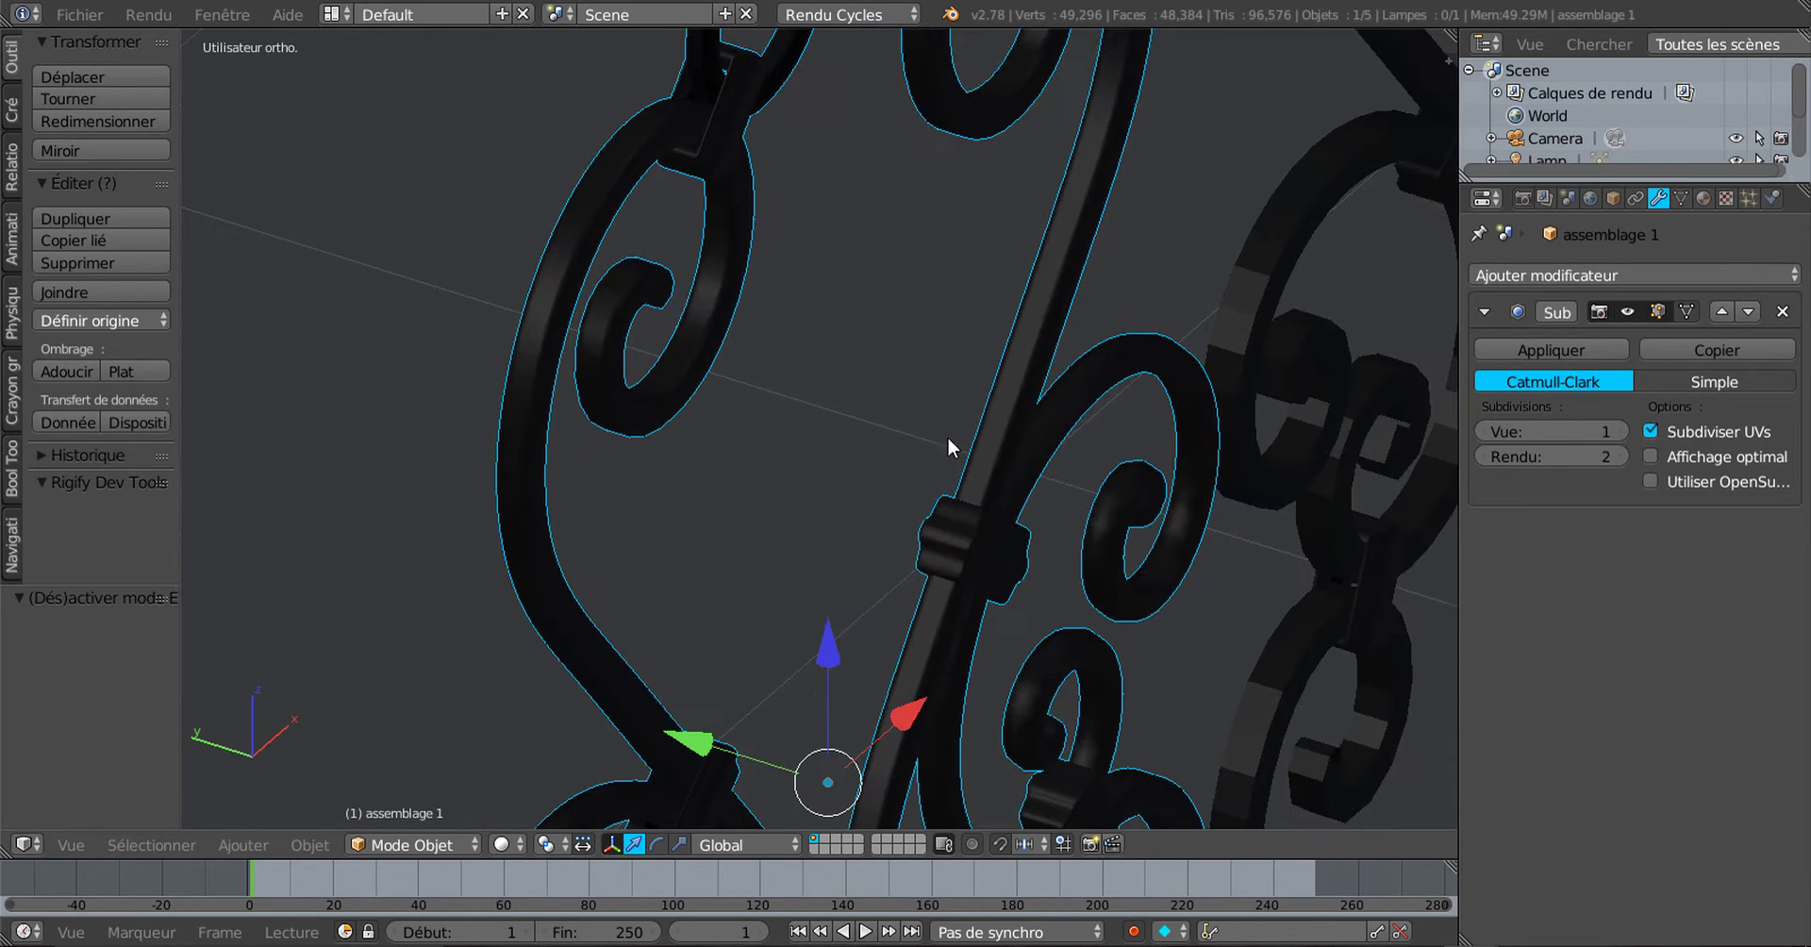
Step: Compare Subdivision Surface view levels of 2, 3 and 1 on the ornament and settle on 2
left_click(1618, 431)
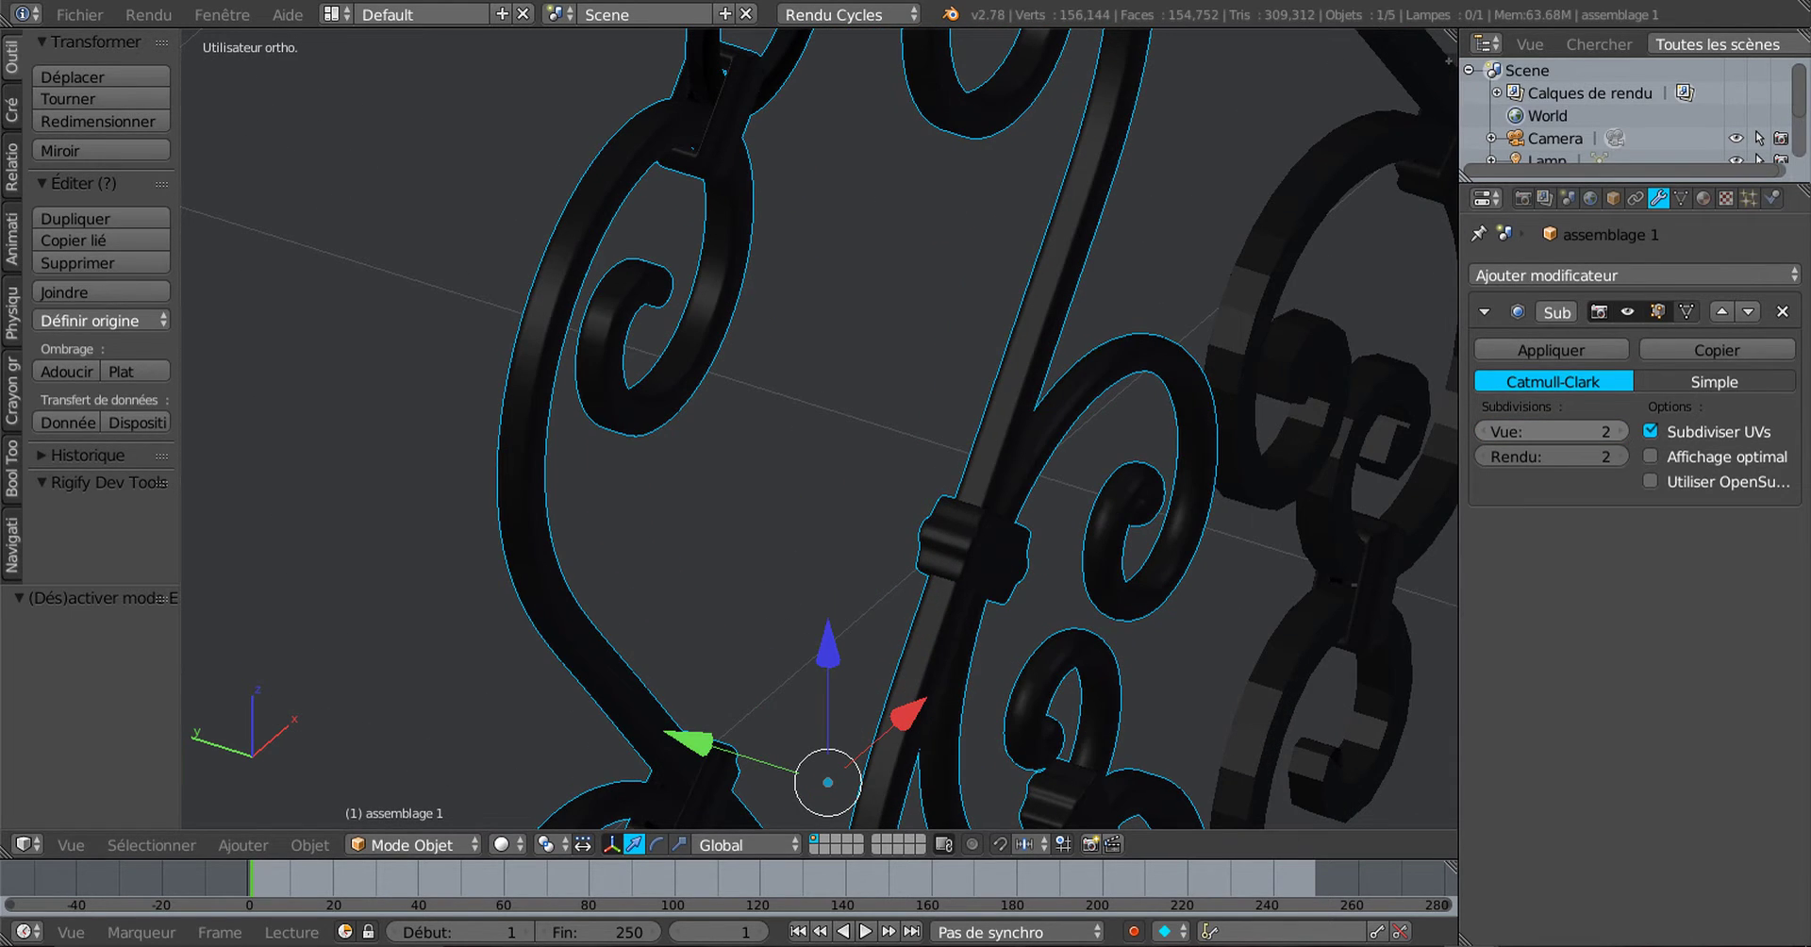
left_click(1618, 431)
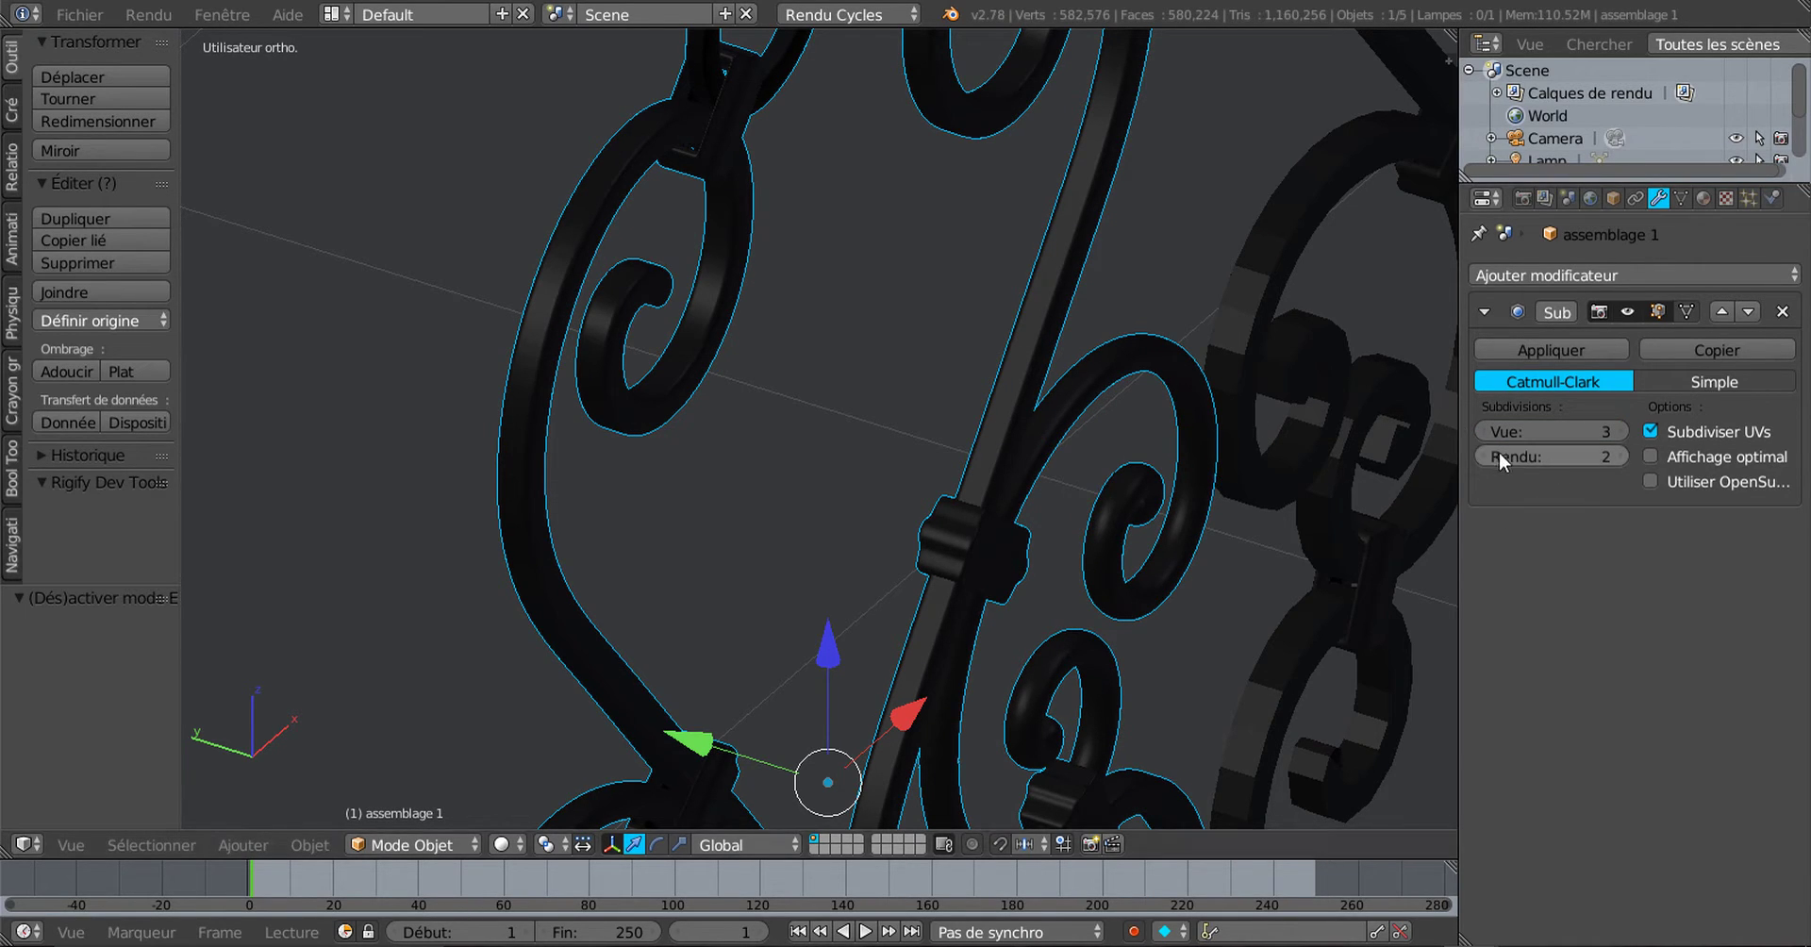
left_click(1485, 430)
left_click(1485, 430)
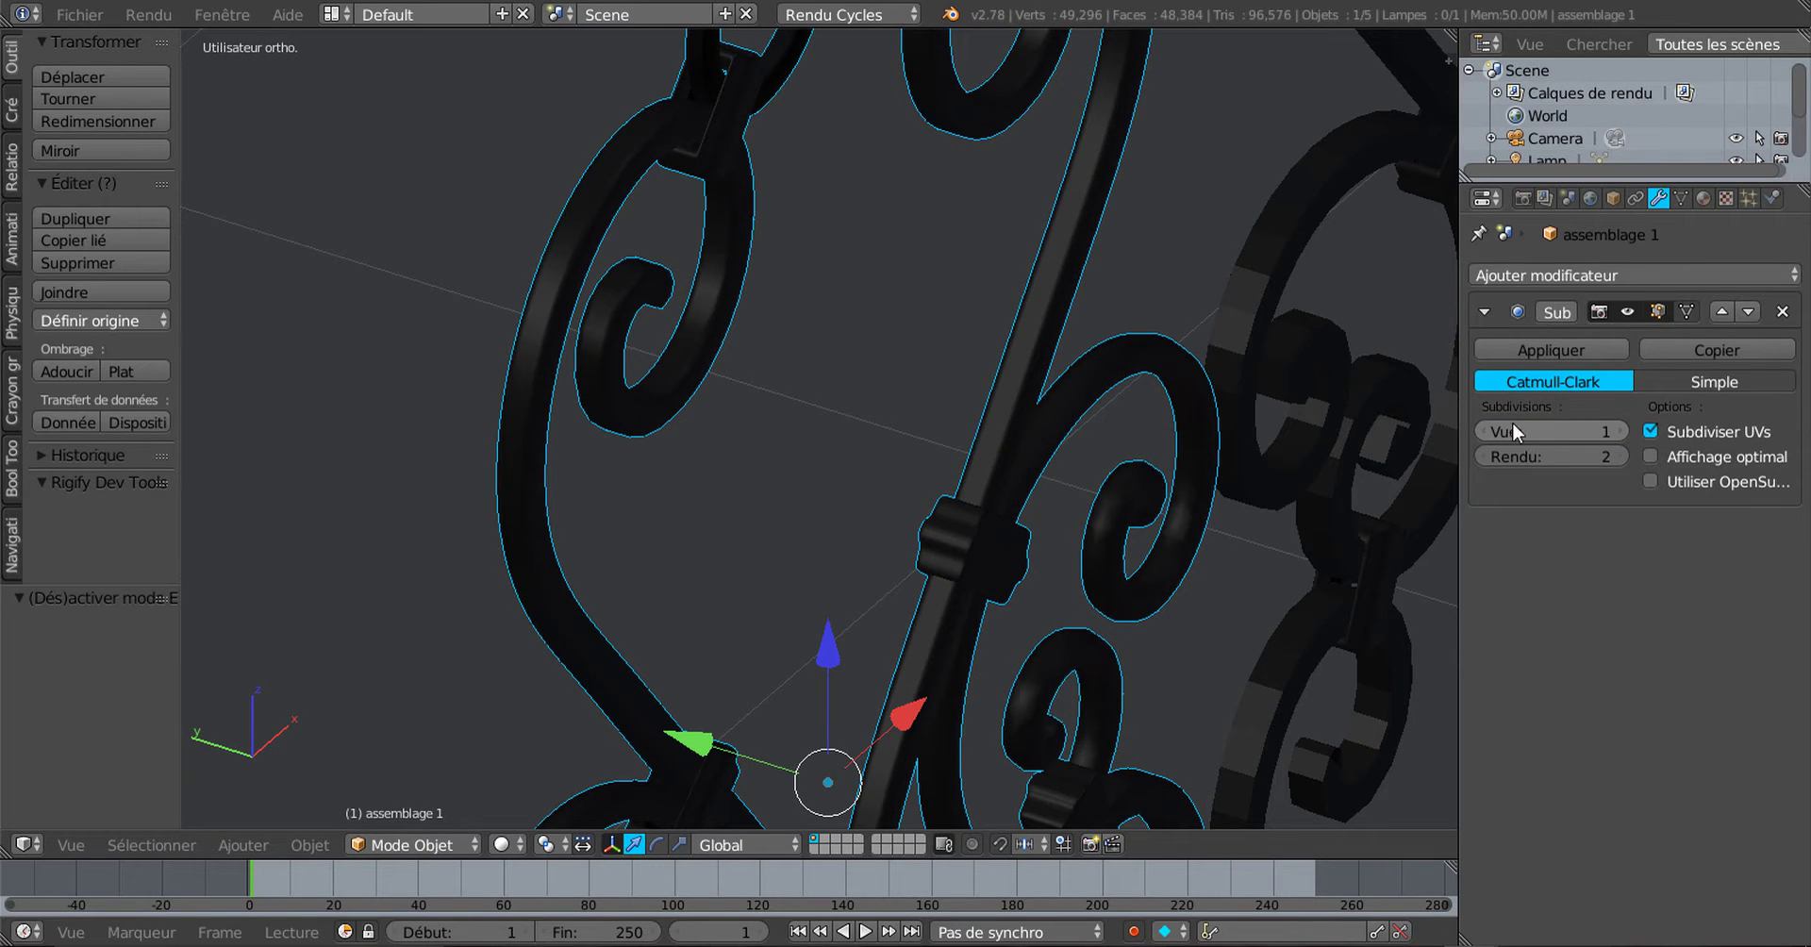
left_click(1617, 432)
scroll(1102, 506, "down", 3)
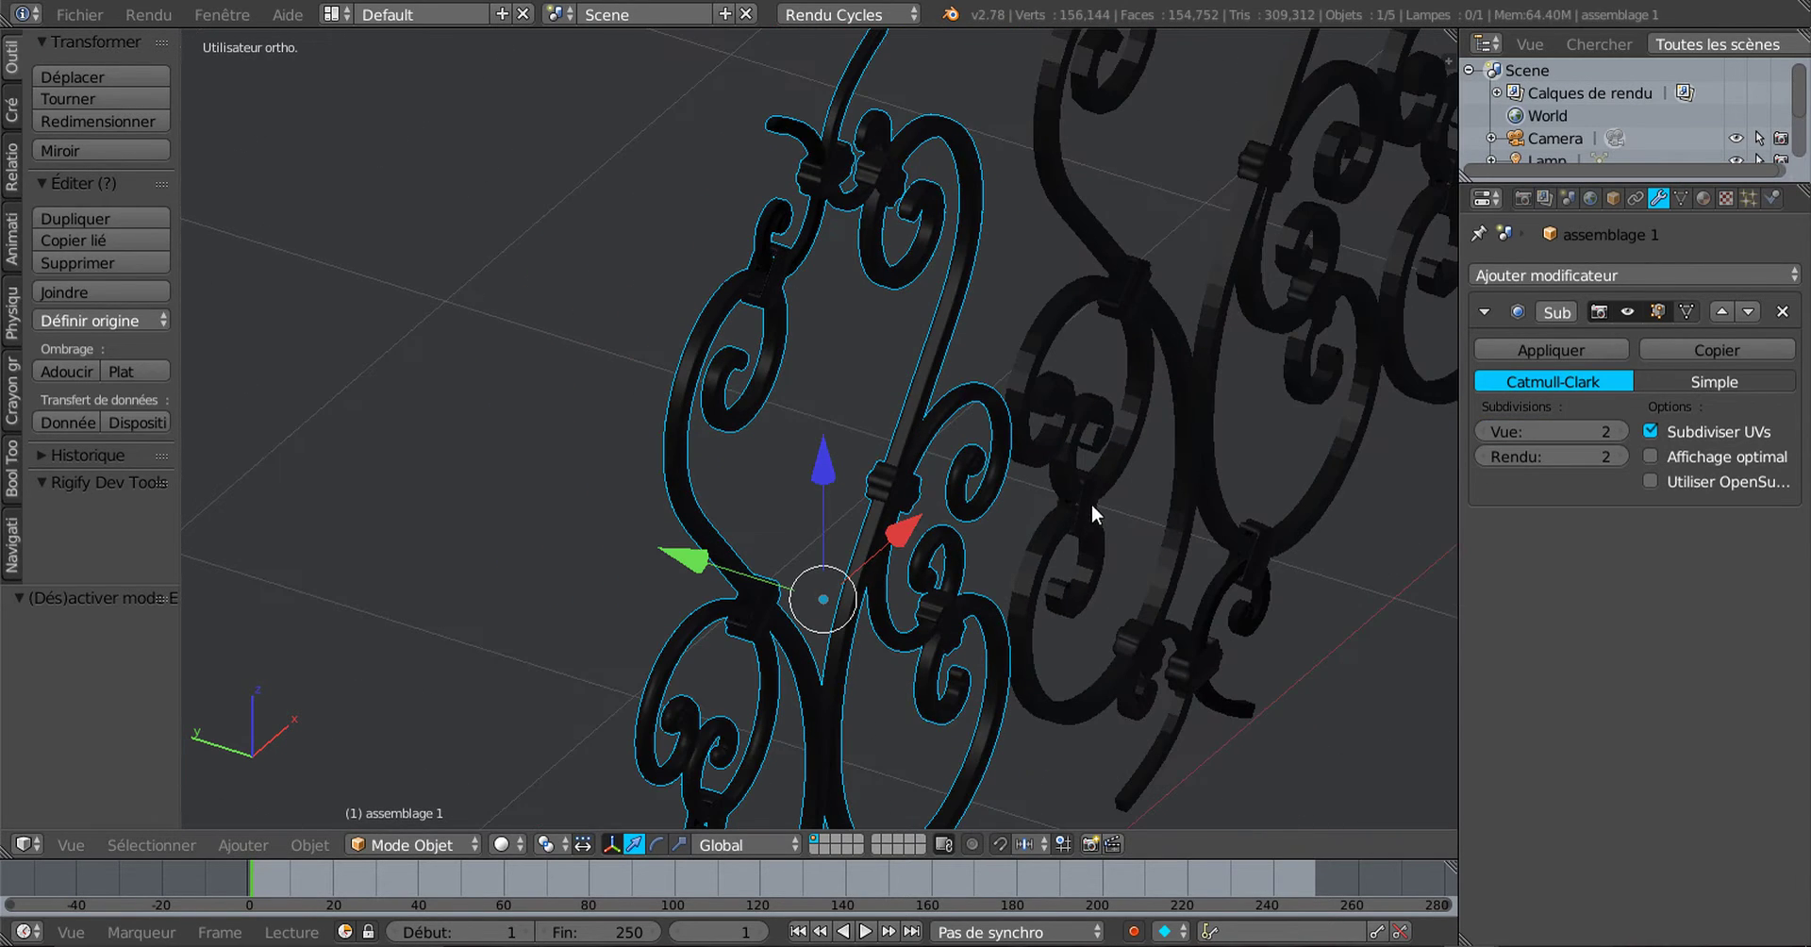
Step: Examine the ornament's mesh in edit mode alongside the duplicates in the row
middle_click_drag(1090, 504, 1129, 506, "shift")
scroll(901, 448, "down", 3)
key("Tab")
scroll(1020, 515, "up", 5)
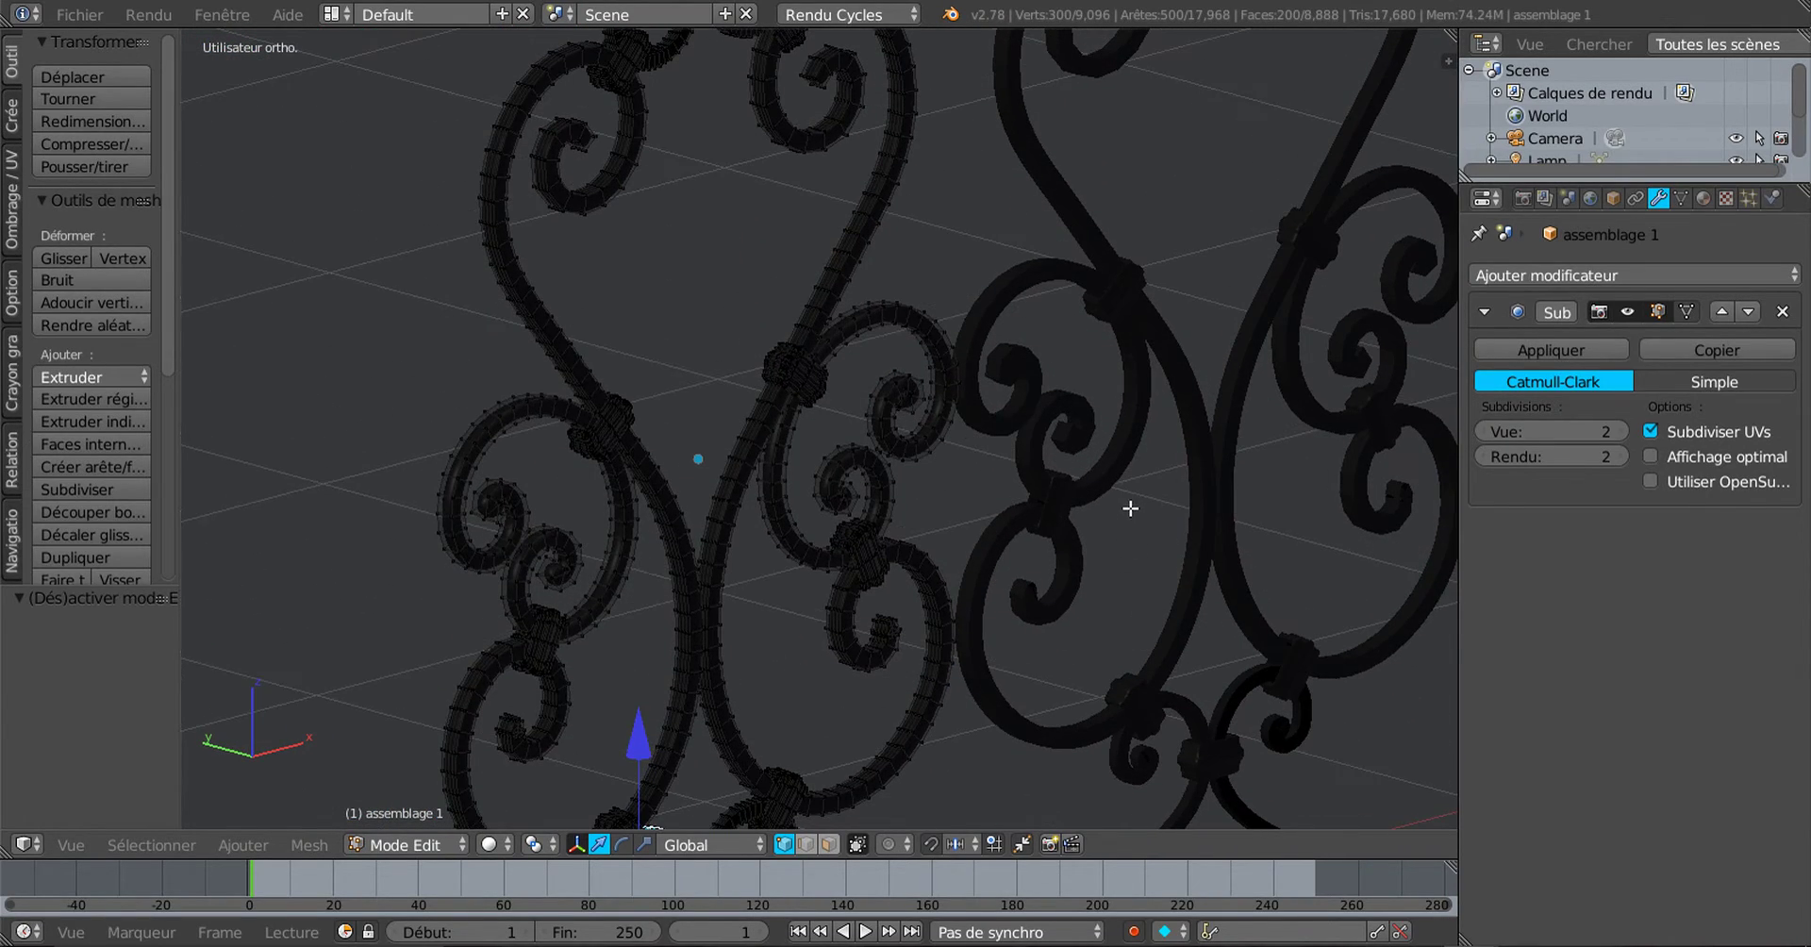
scroll(1161, 434, "down", 5)
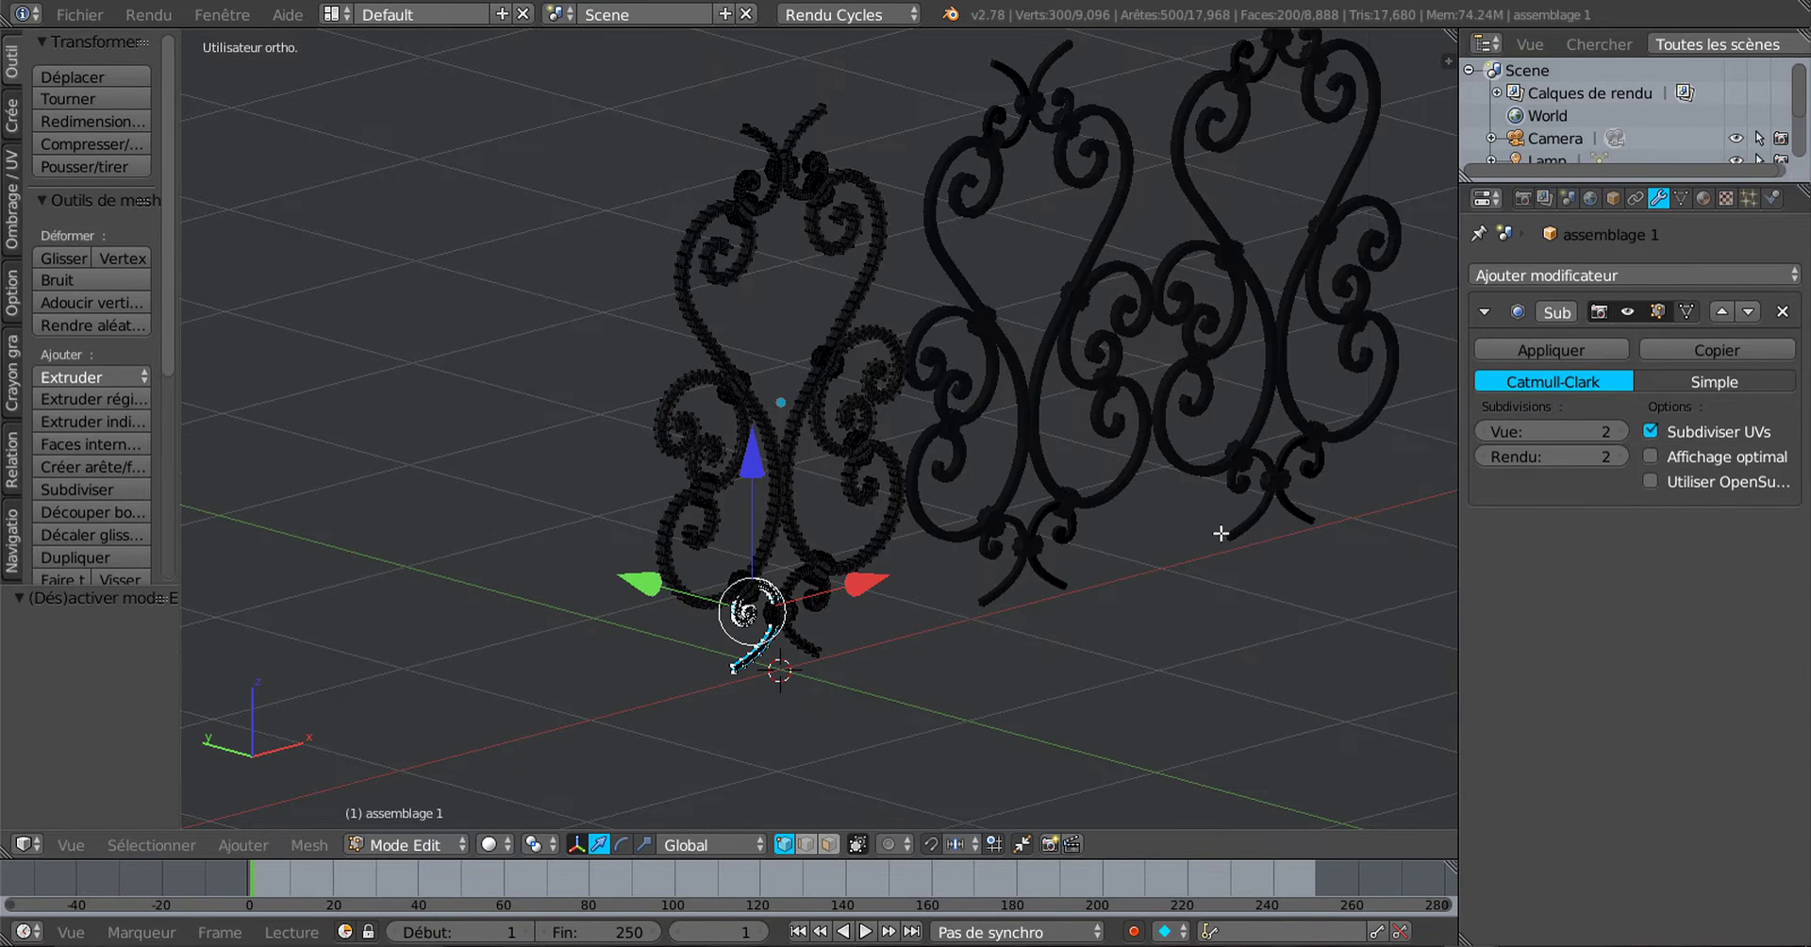
middle_click_drag(1220, 534, 930, 506)
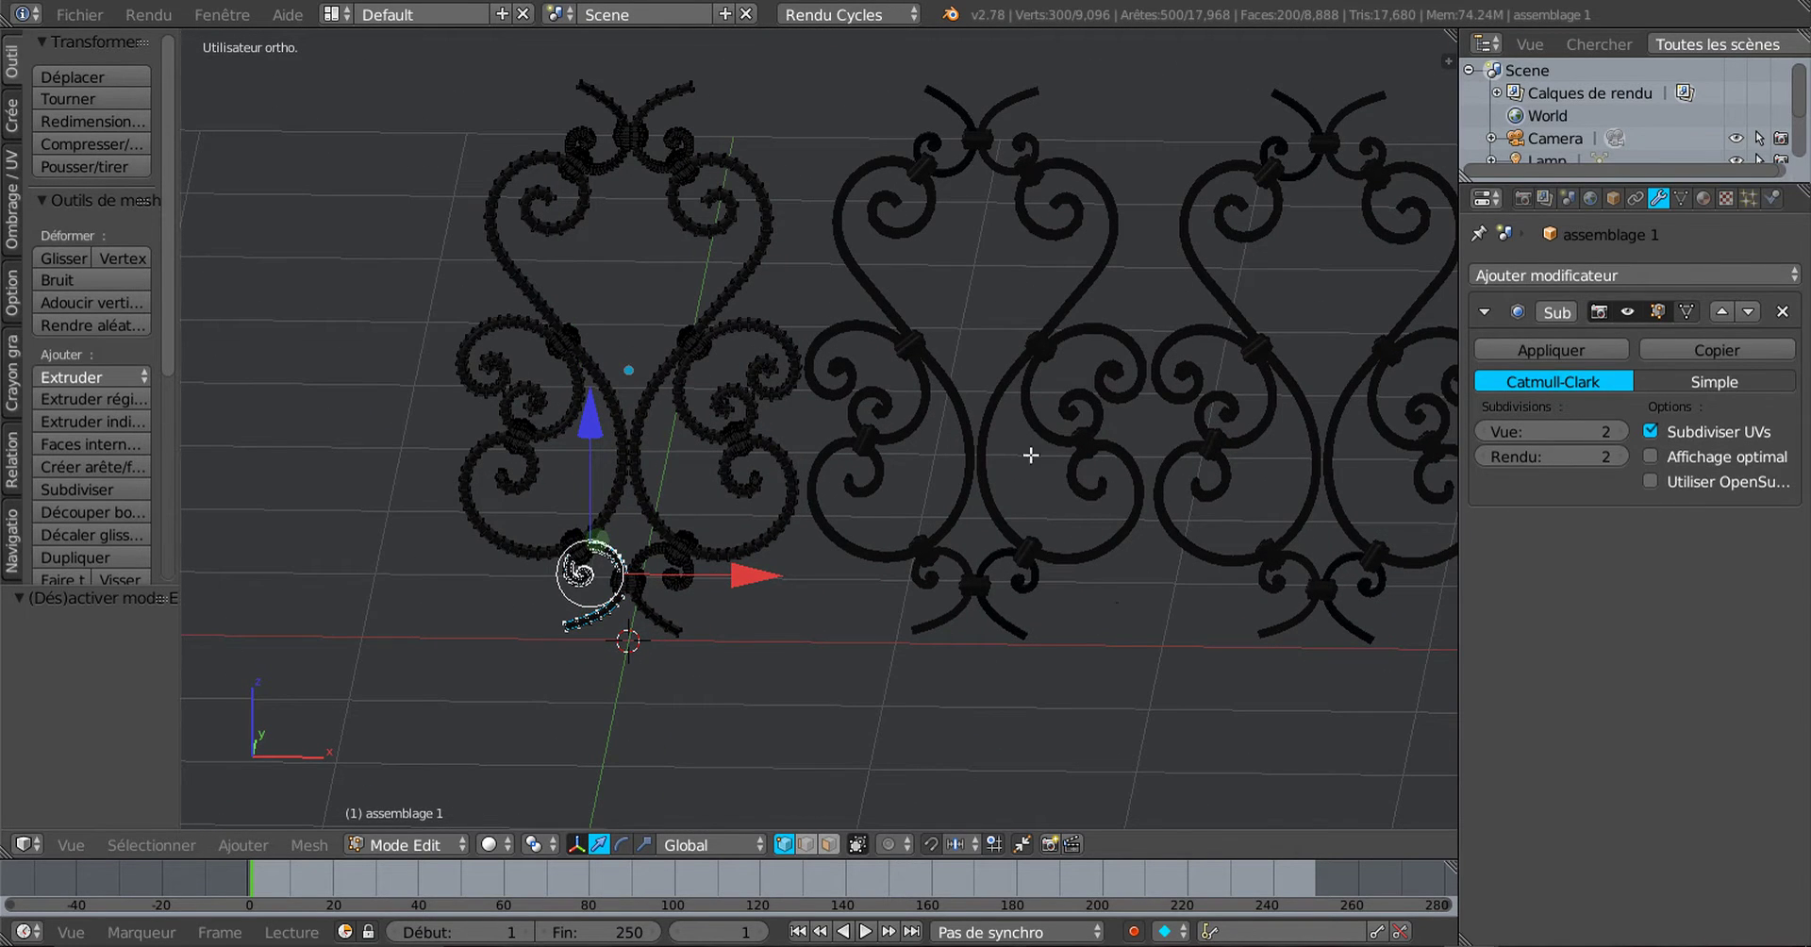
middle_click_drag(1031, 455, 1186, 508)
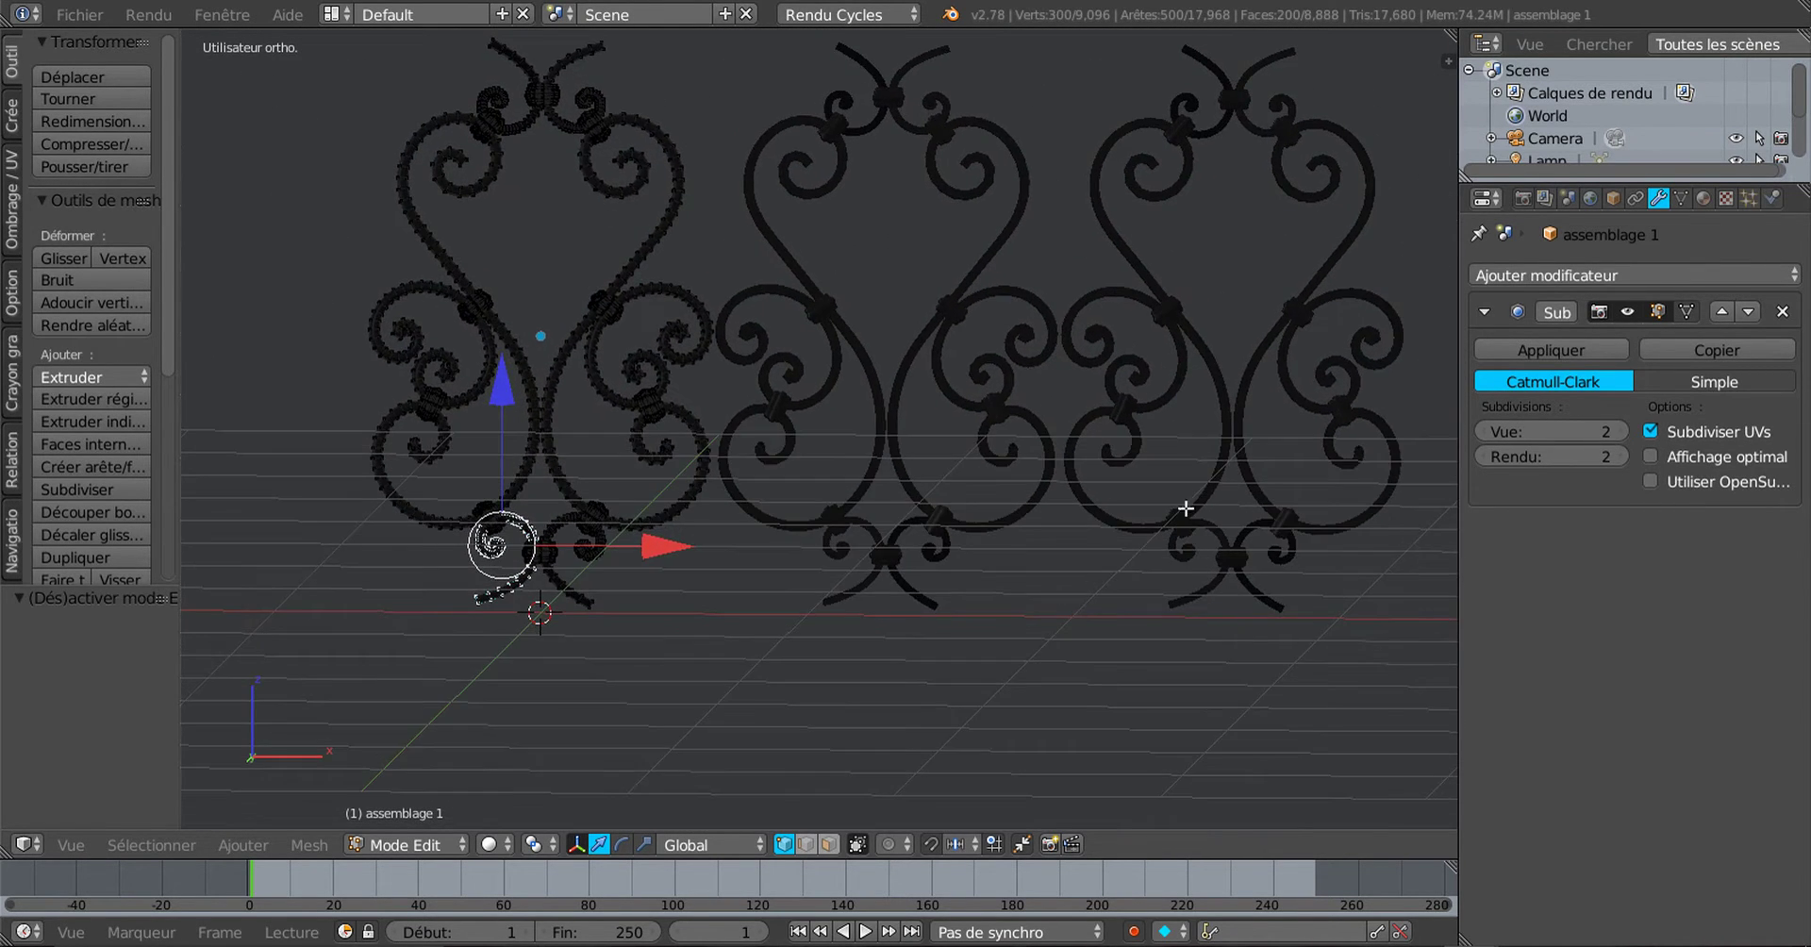
Step: Switch to the Blender window holding the ornament library and look over its scroll and lantern parts
mouse_move(1472, 946)
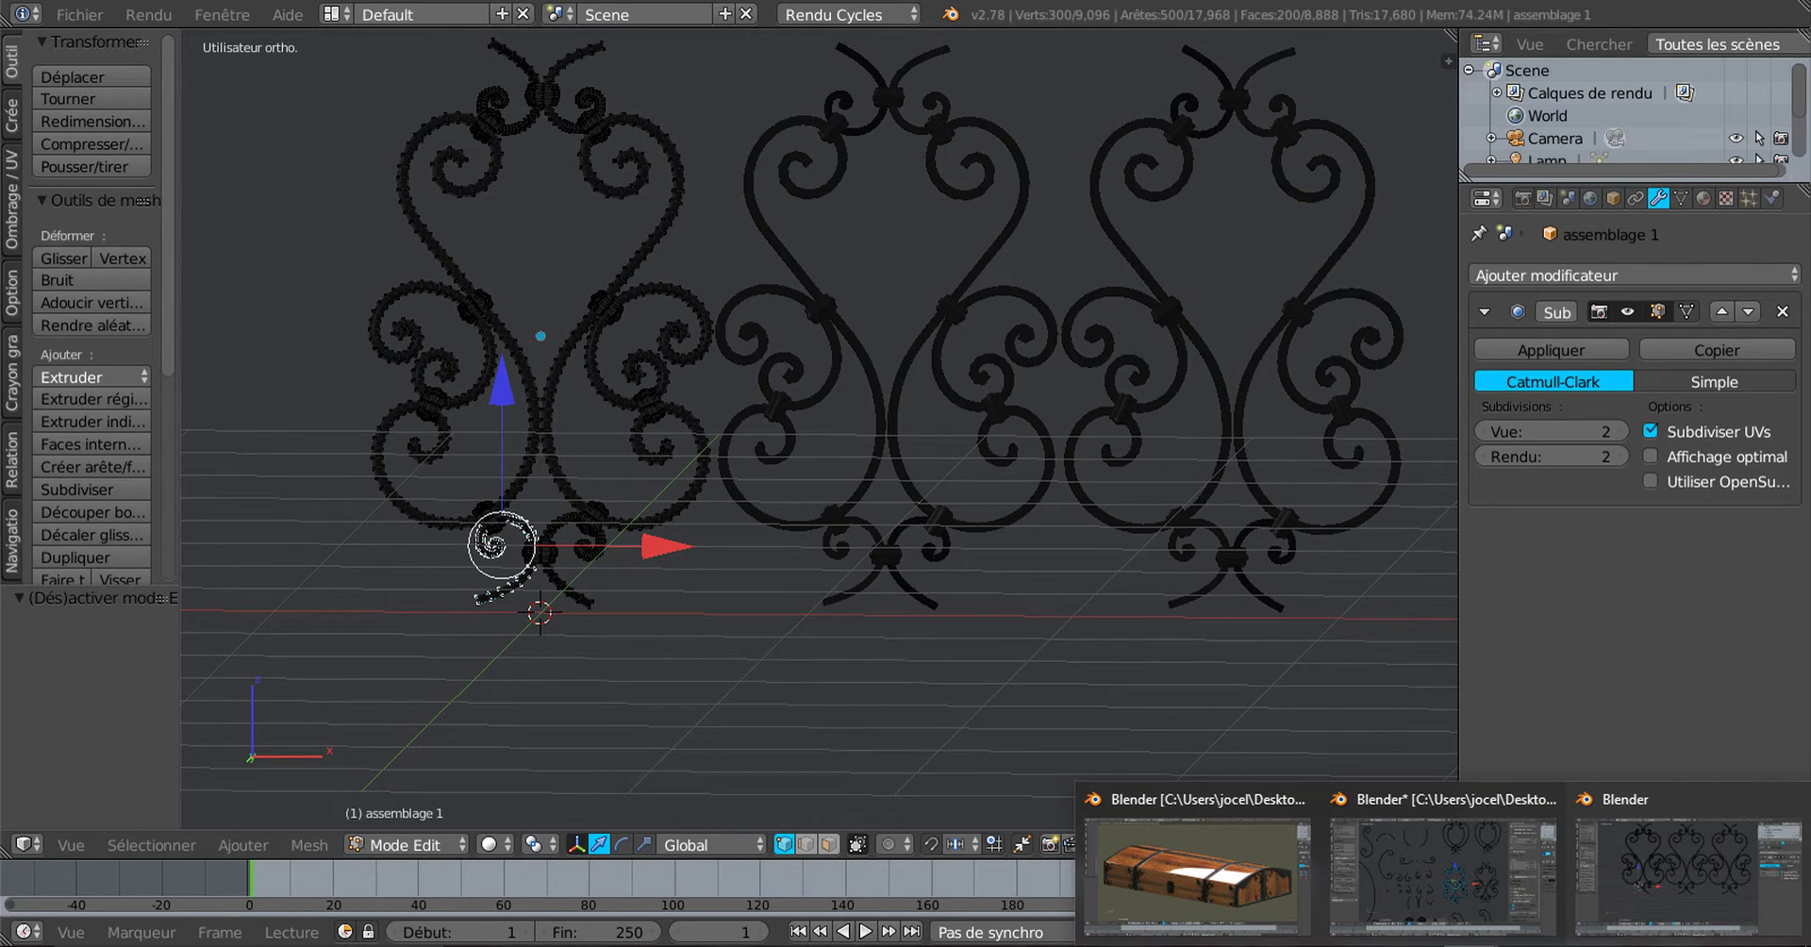
left_click(1444, 872)
scroll(1213, 688, "down", 3)
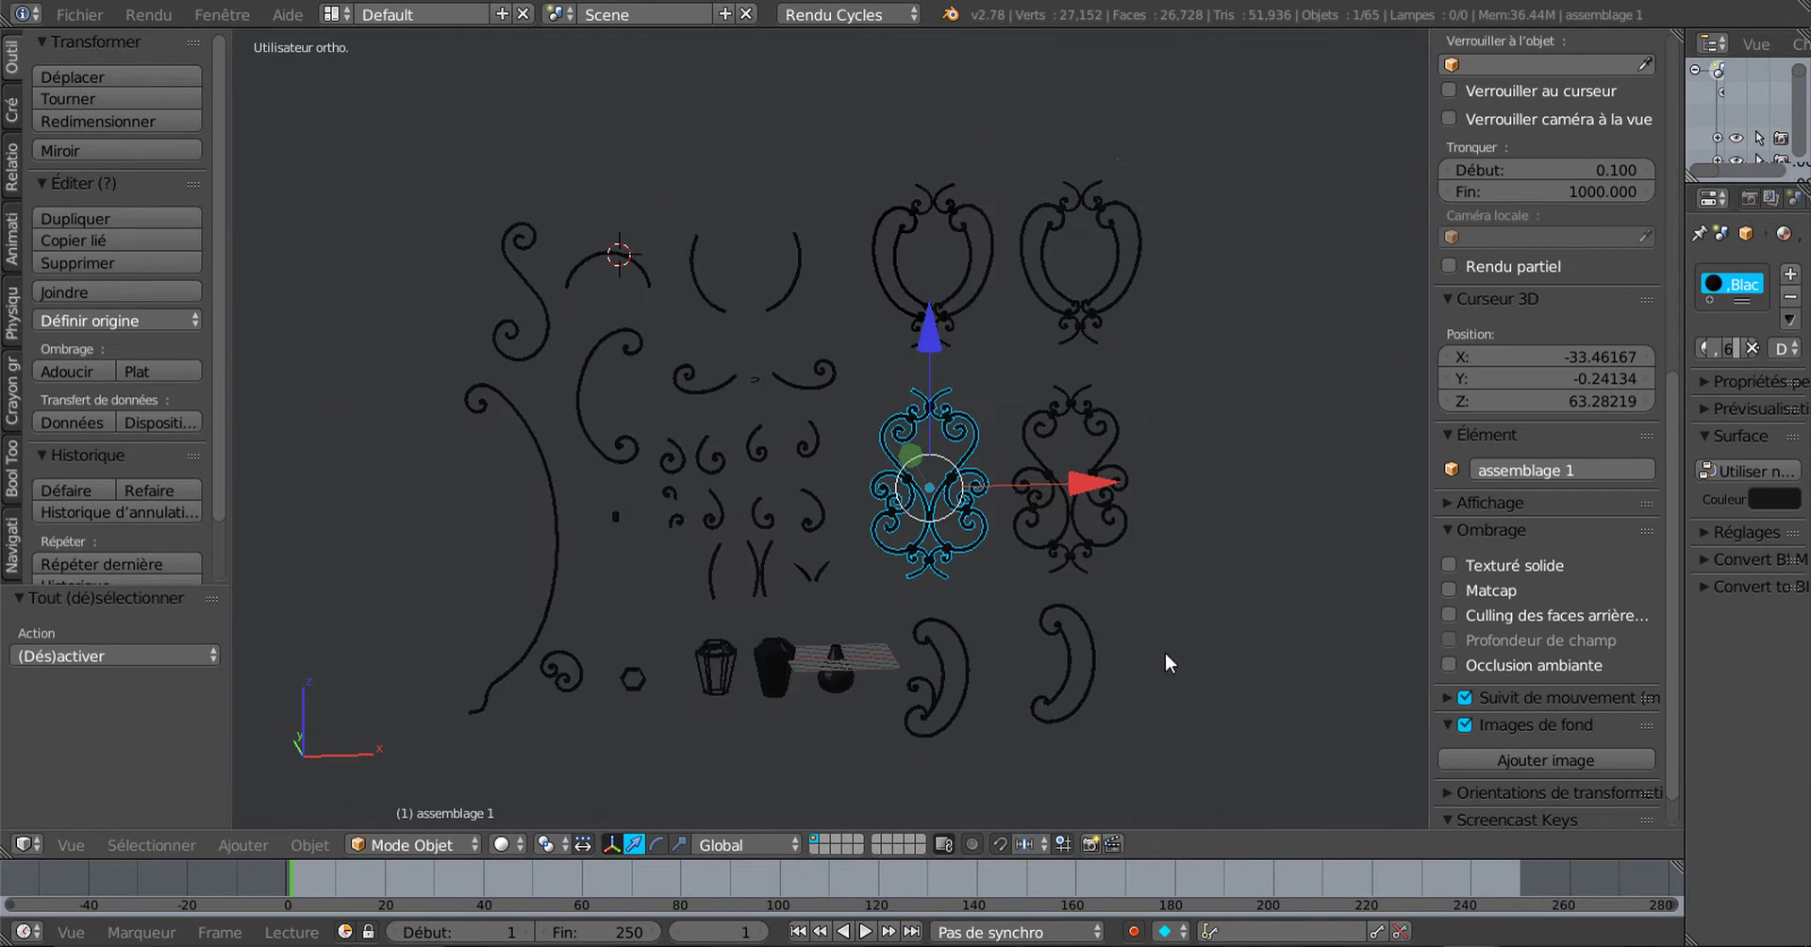
scroll(1014, 607, "up", 6)
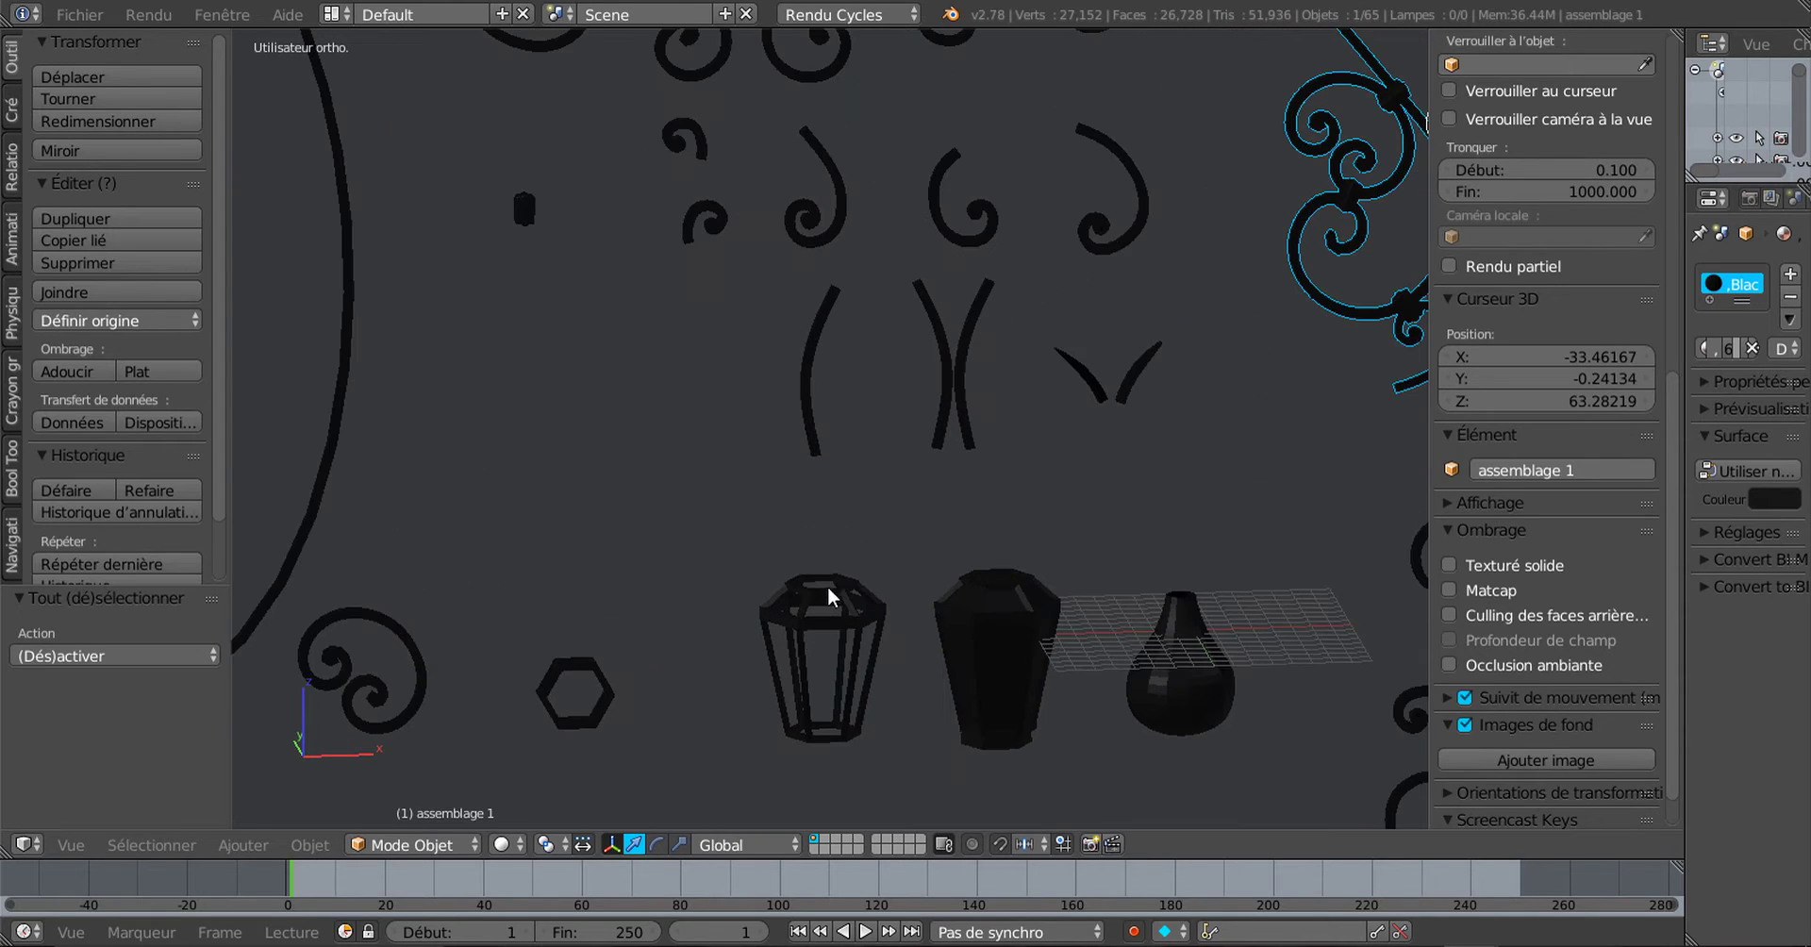
scroll(1213, 670, "down", 3)
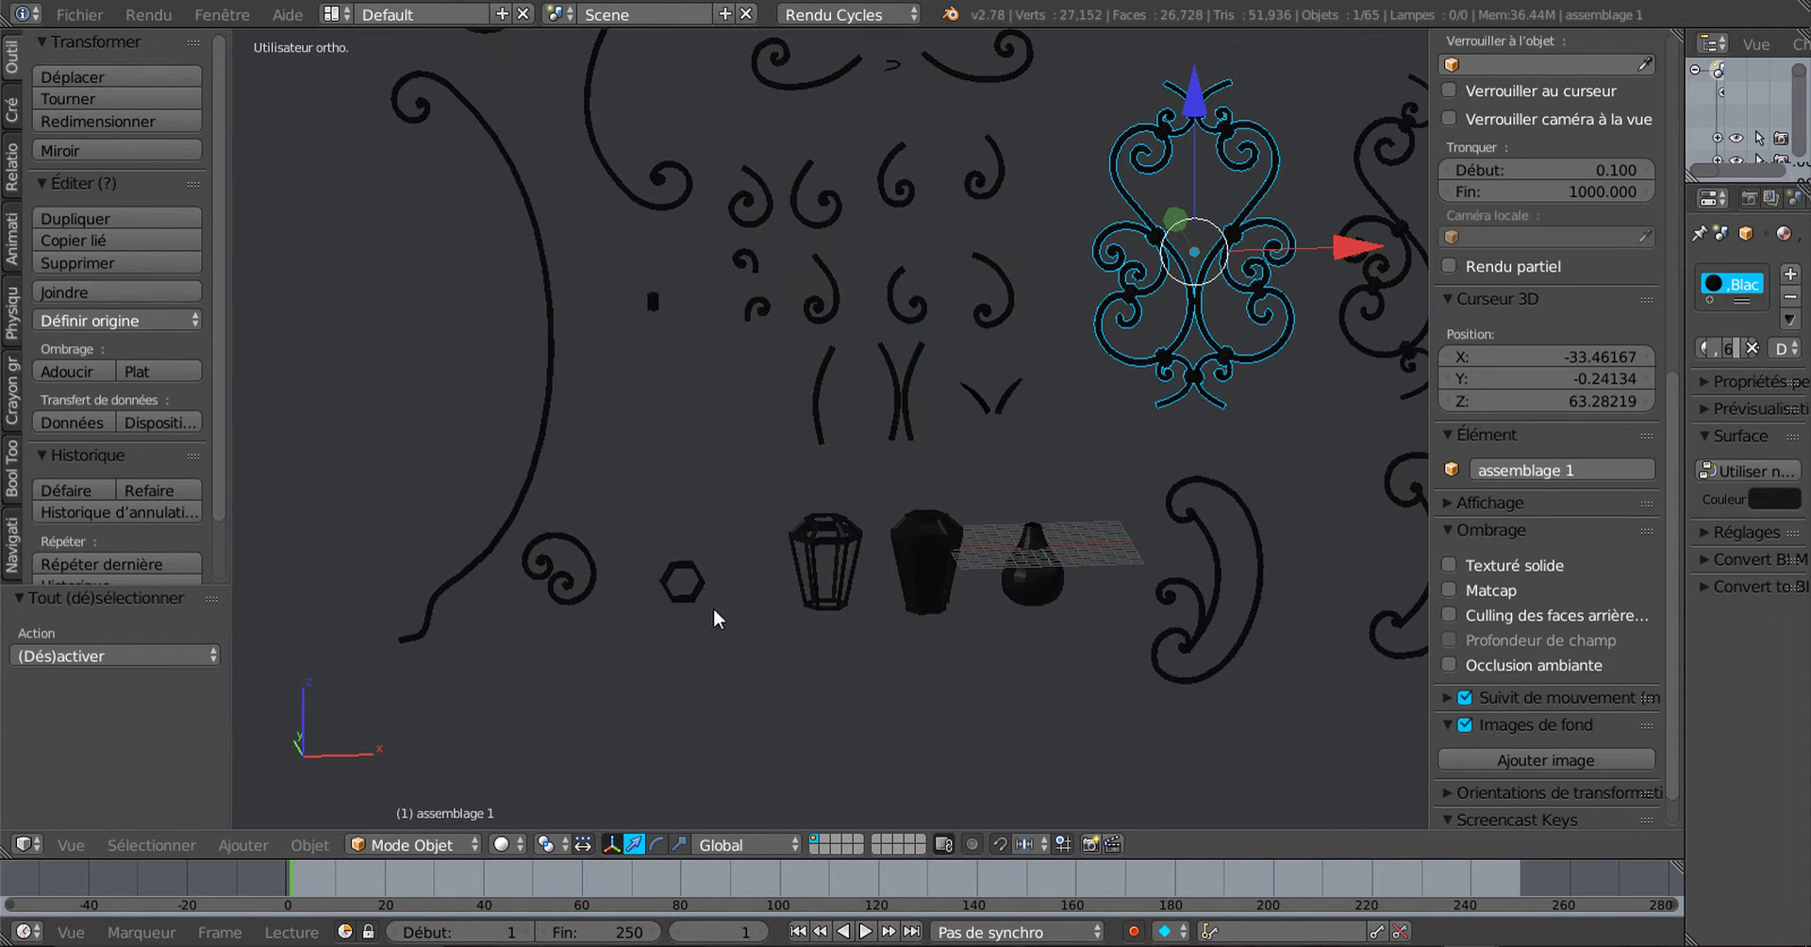
Step: Examine the library's lantern, hexagon and scroll parts up close and from an angle
scroll(698, 607, "up", 4)
middle_click_drag(821, 598, 1046, 389)
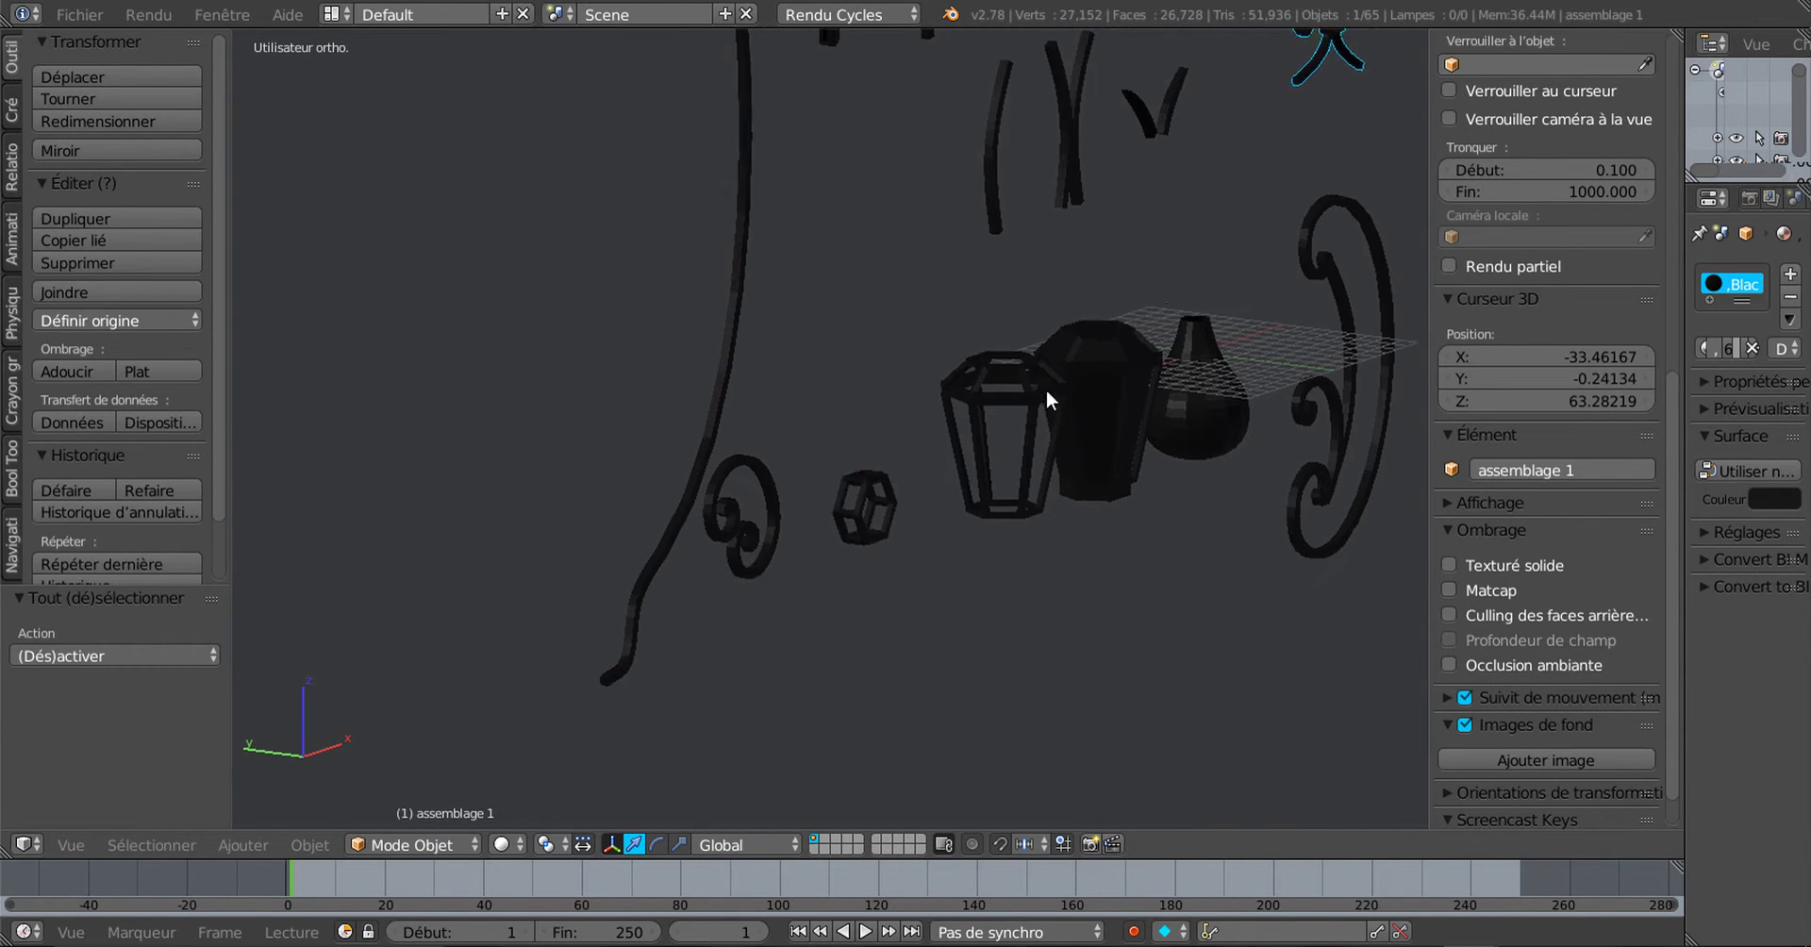
scroll(889, 495, "up", 4)
scroll(859, 569, "down", 4)
scroll(819, 579, "up", 4)
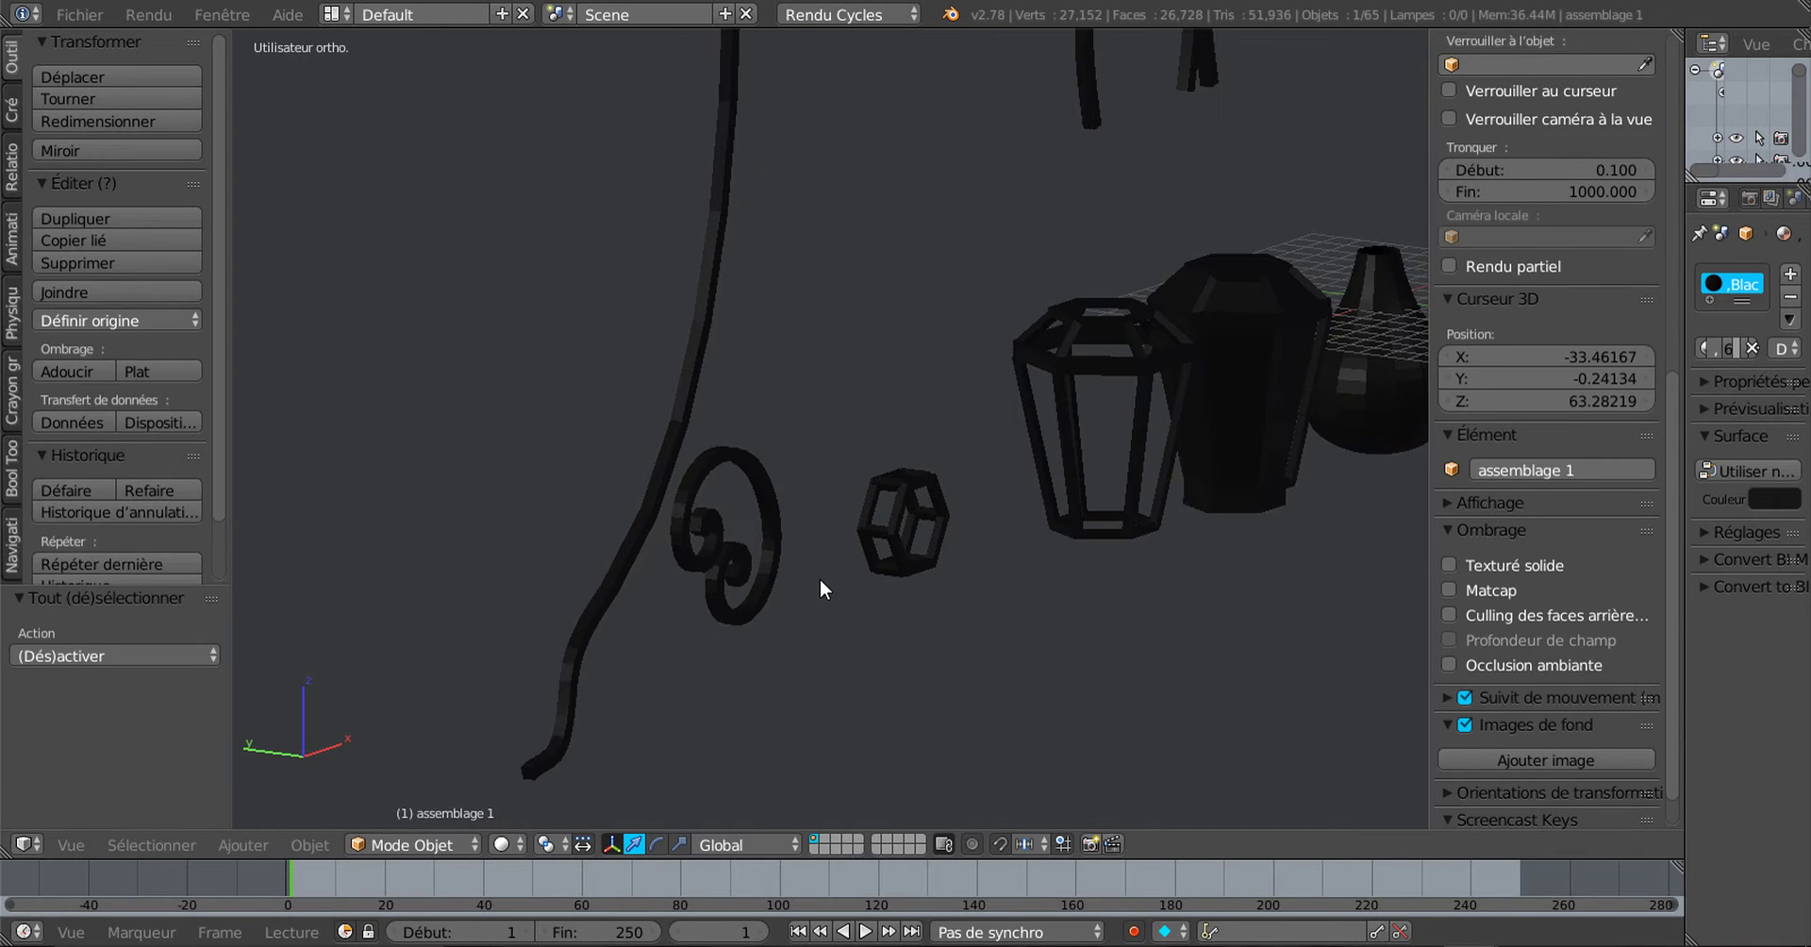
scroll(819, 579, "down", 2)
middle_click_drag(902, 522, 851, 693, "shift")
middle_click_drag(1019, 575, 858, 599, "shift")
scroll(981, 564, "down", 5)
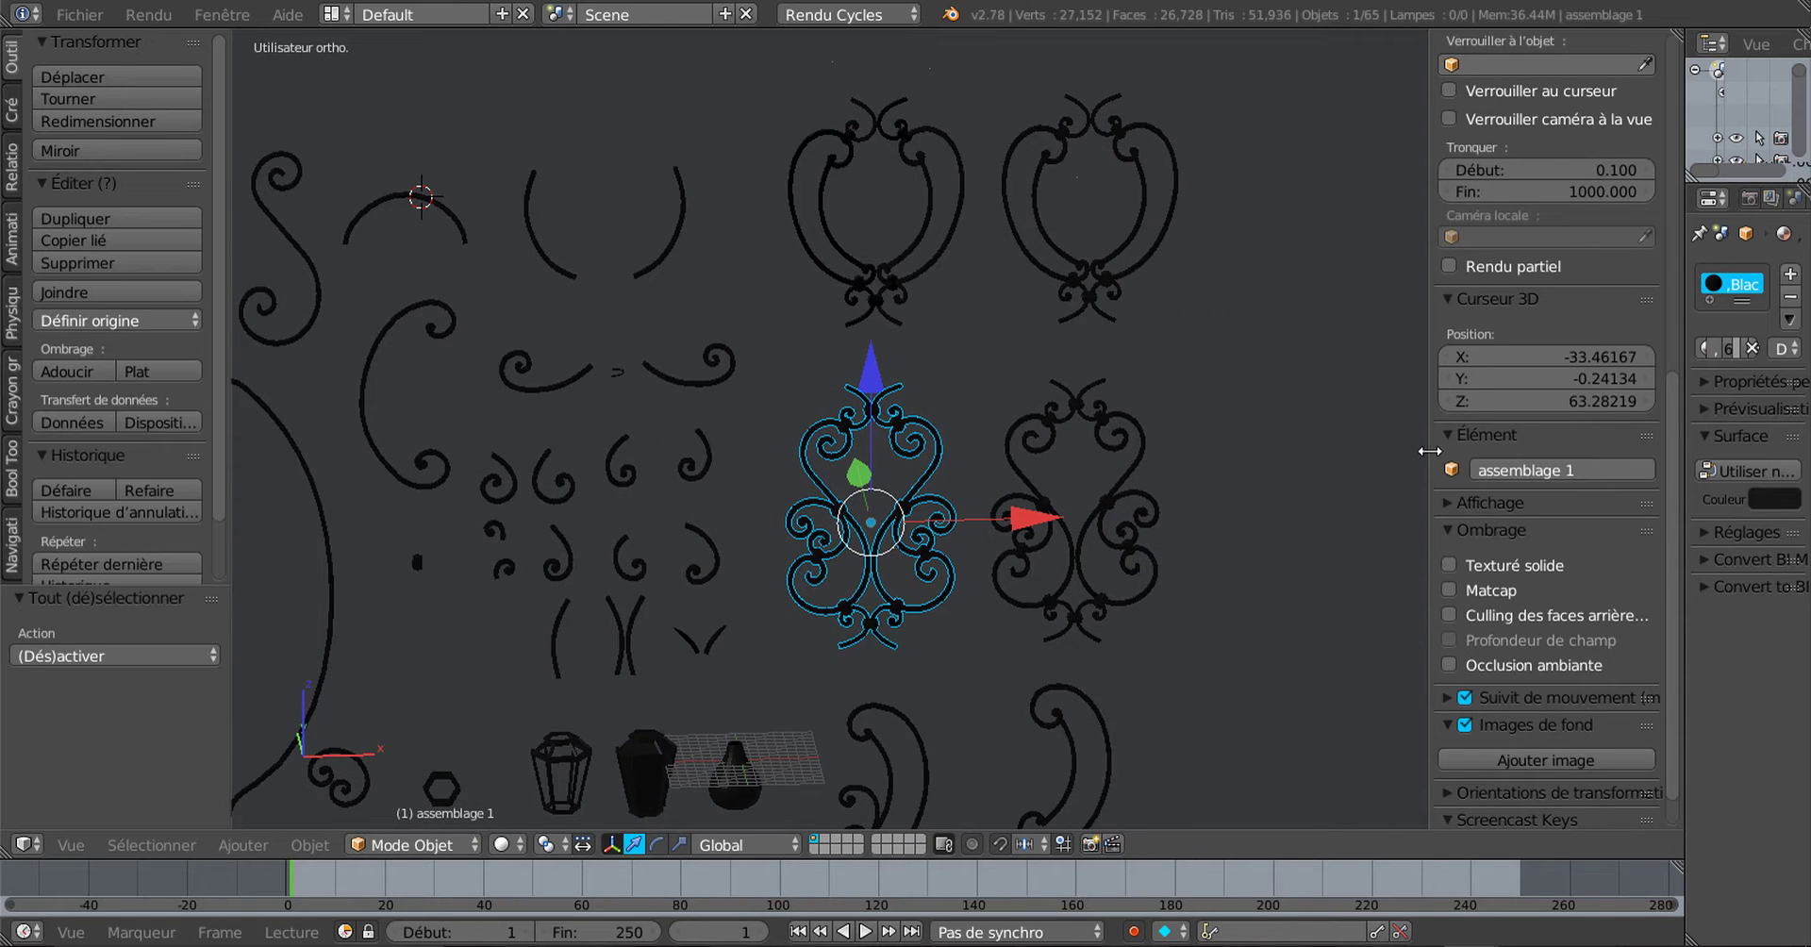
Step: Collapse the 3D view's properties sidebar and show the ornament library in front orthographic view
left_click_drag(1430, 451, 1682, 436)
scroll(1490, 493, "down", 2)
middle_click_drag(1318, 558, 1170, 445, "shift")
scroll(1309, 388, "up", 3)
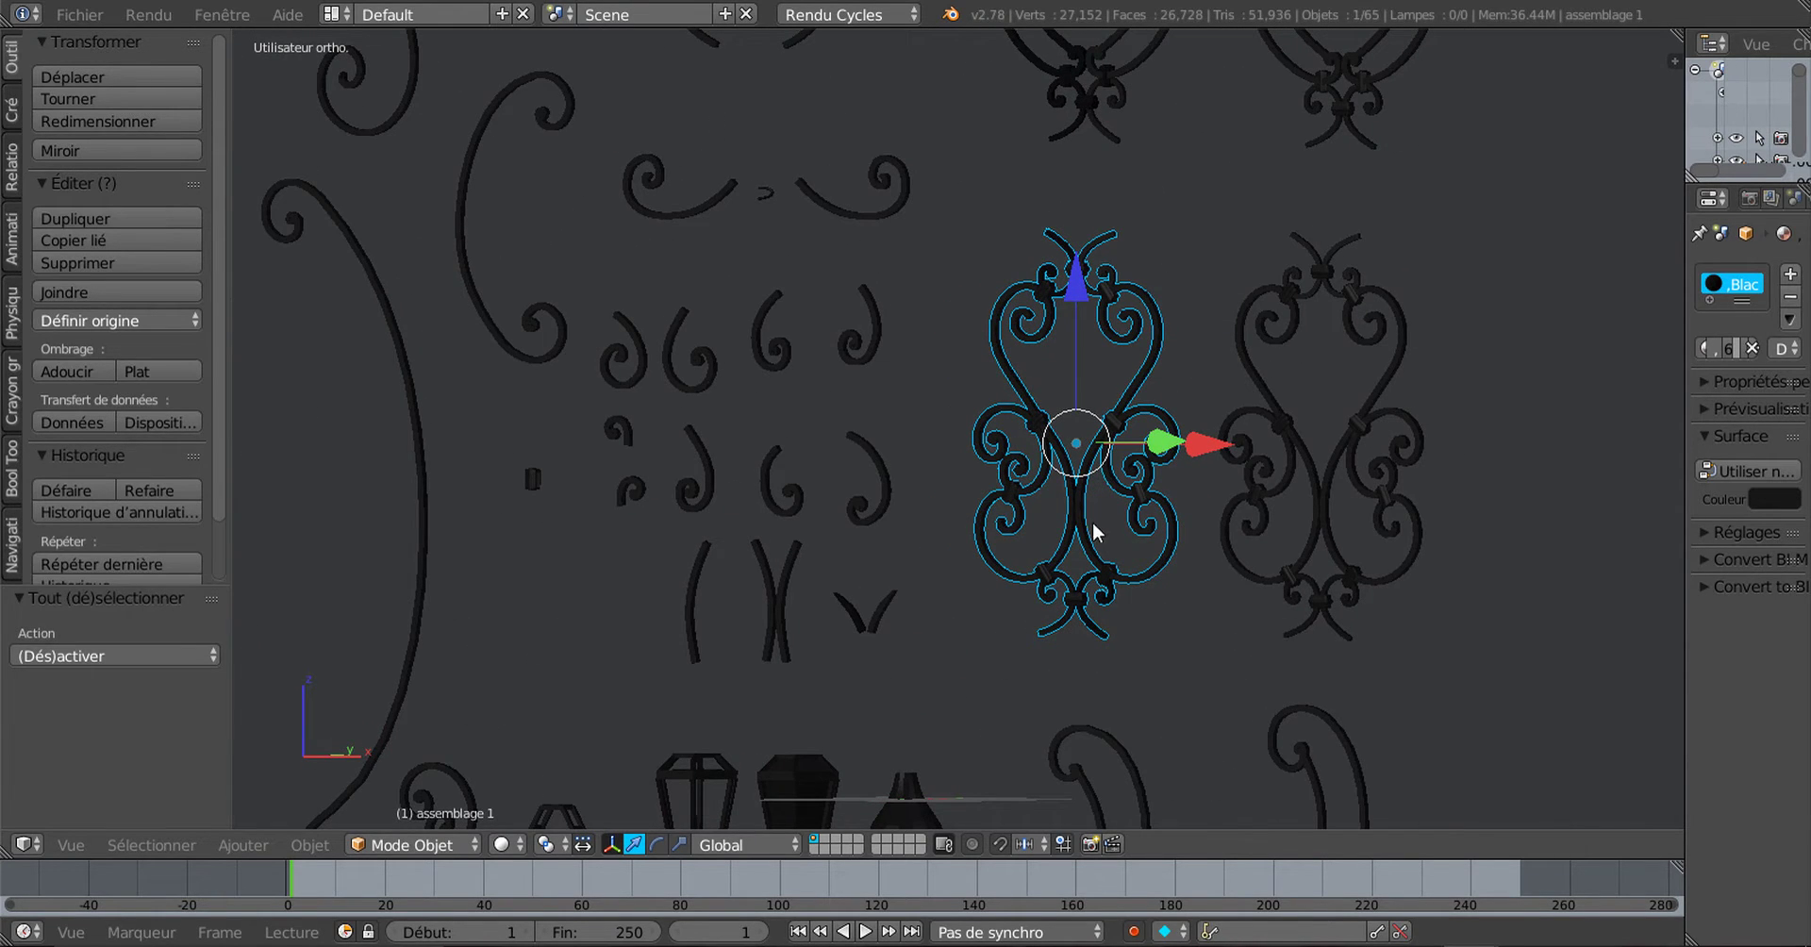
middle_click_drag(1010, 574, 1421, 551)
key("KP_1")
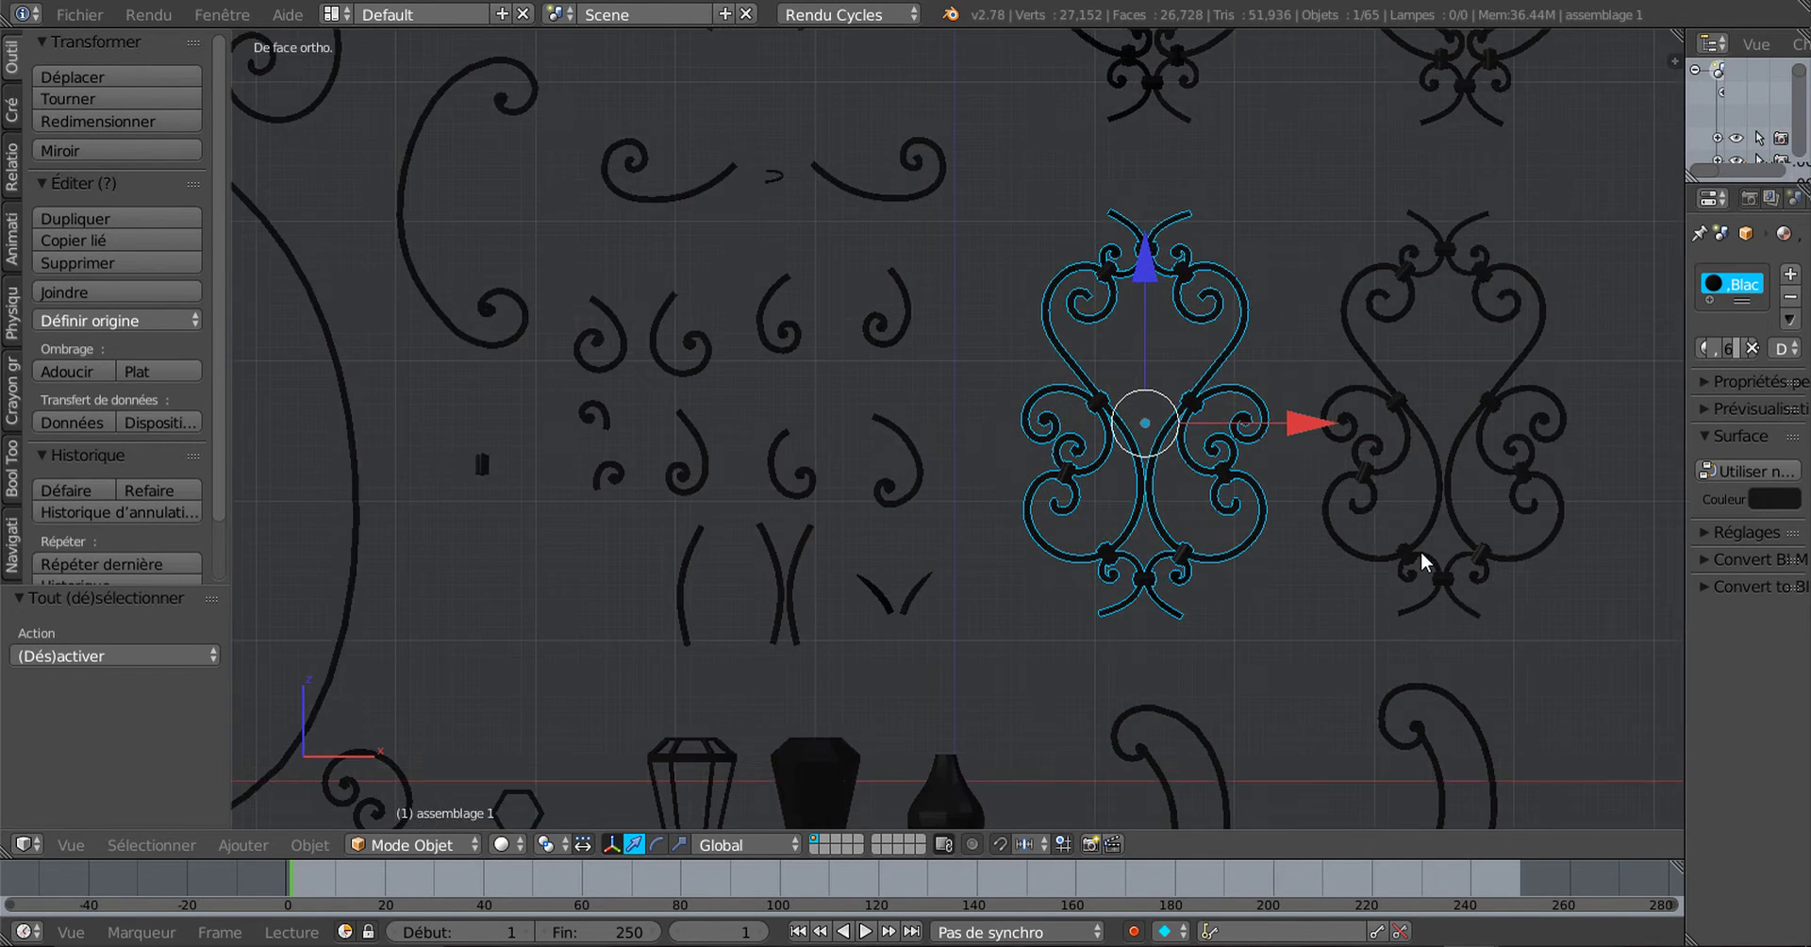
scroll(1421, 552, "down", 2)
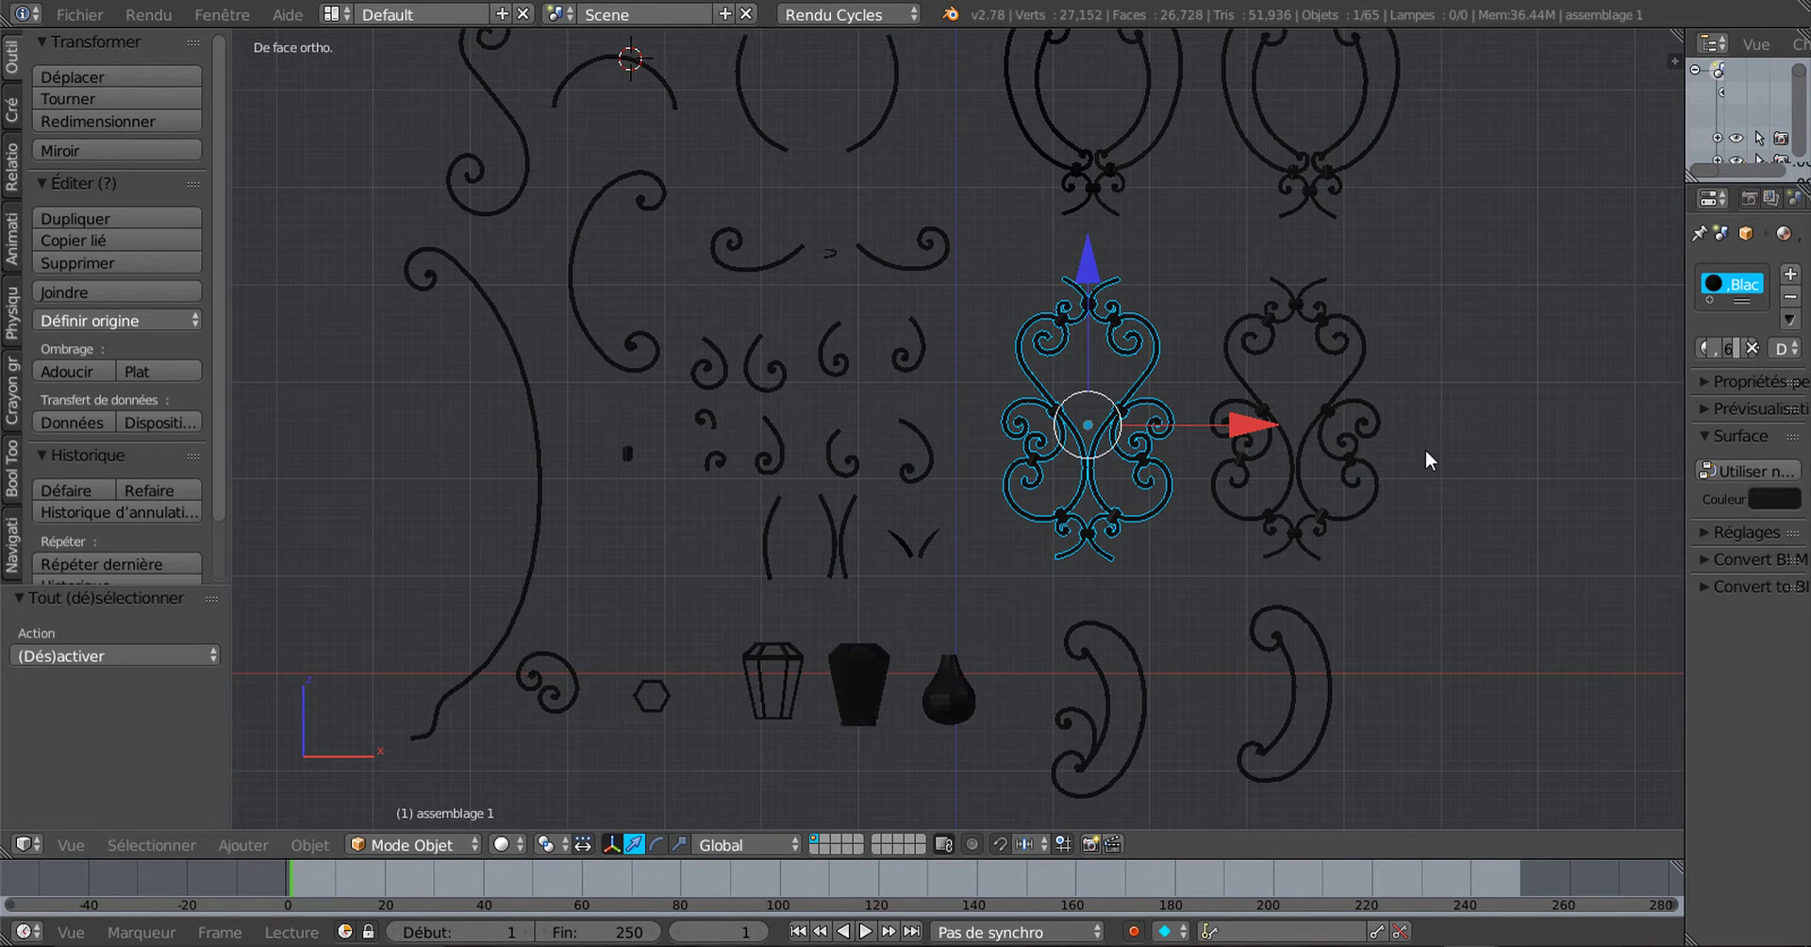
middle_click_drag(1423, 392, 1426, 436, "shift")
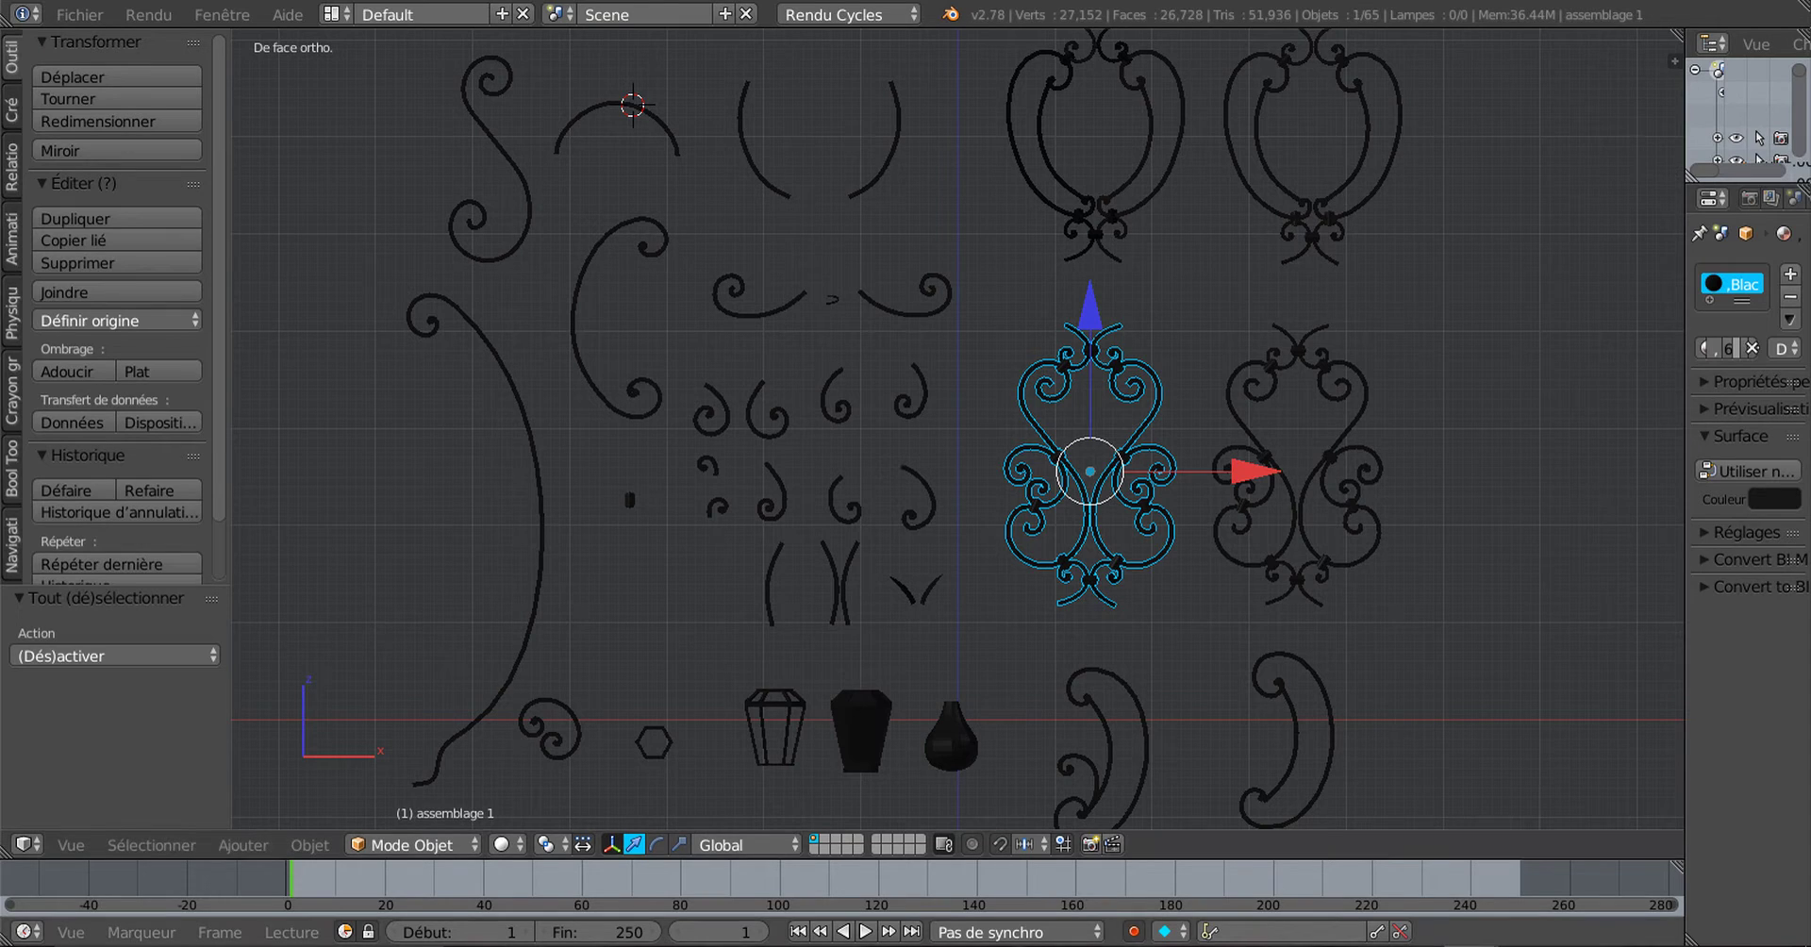
Step: Switch to the Blender window with the wooden chest, enter edit mode and set the viewport shading to Material
mouse_move(1470, 946)
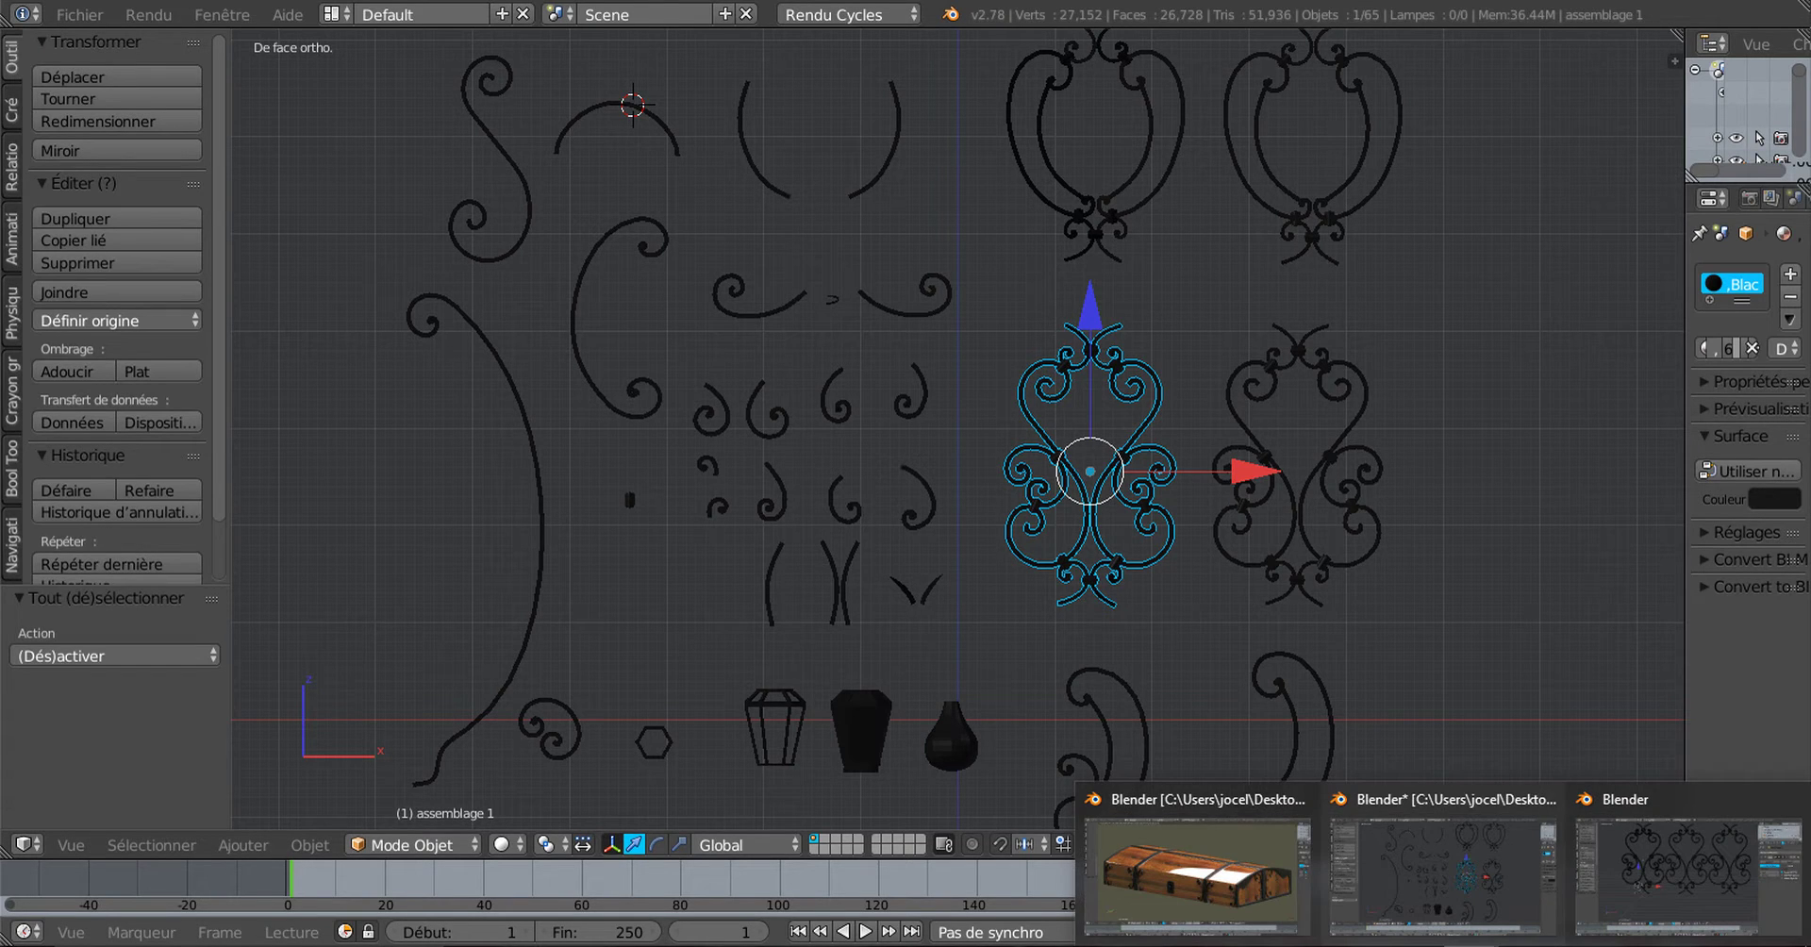
left_click(1251, 869)
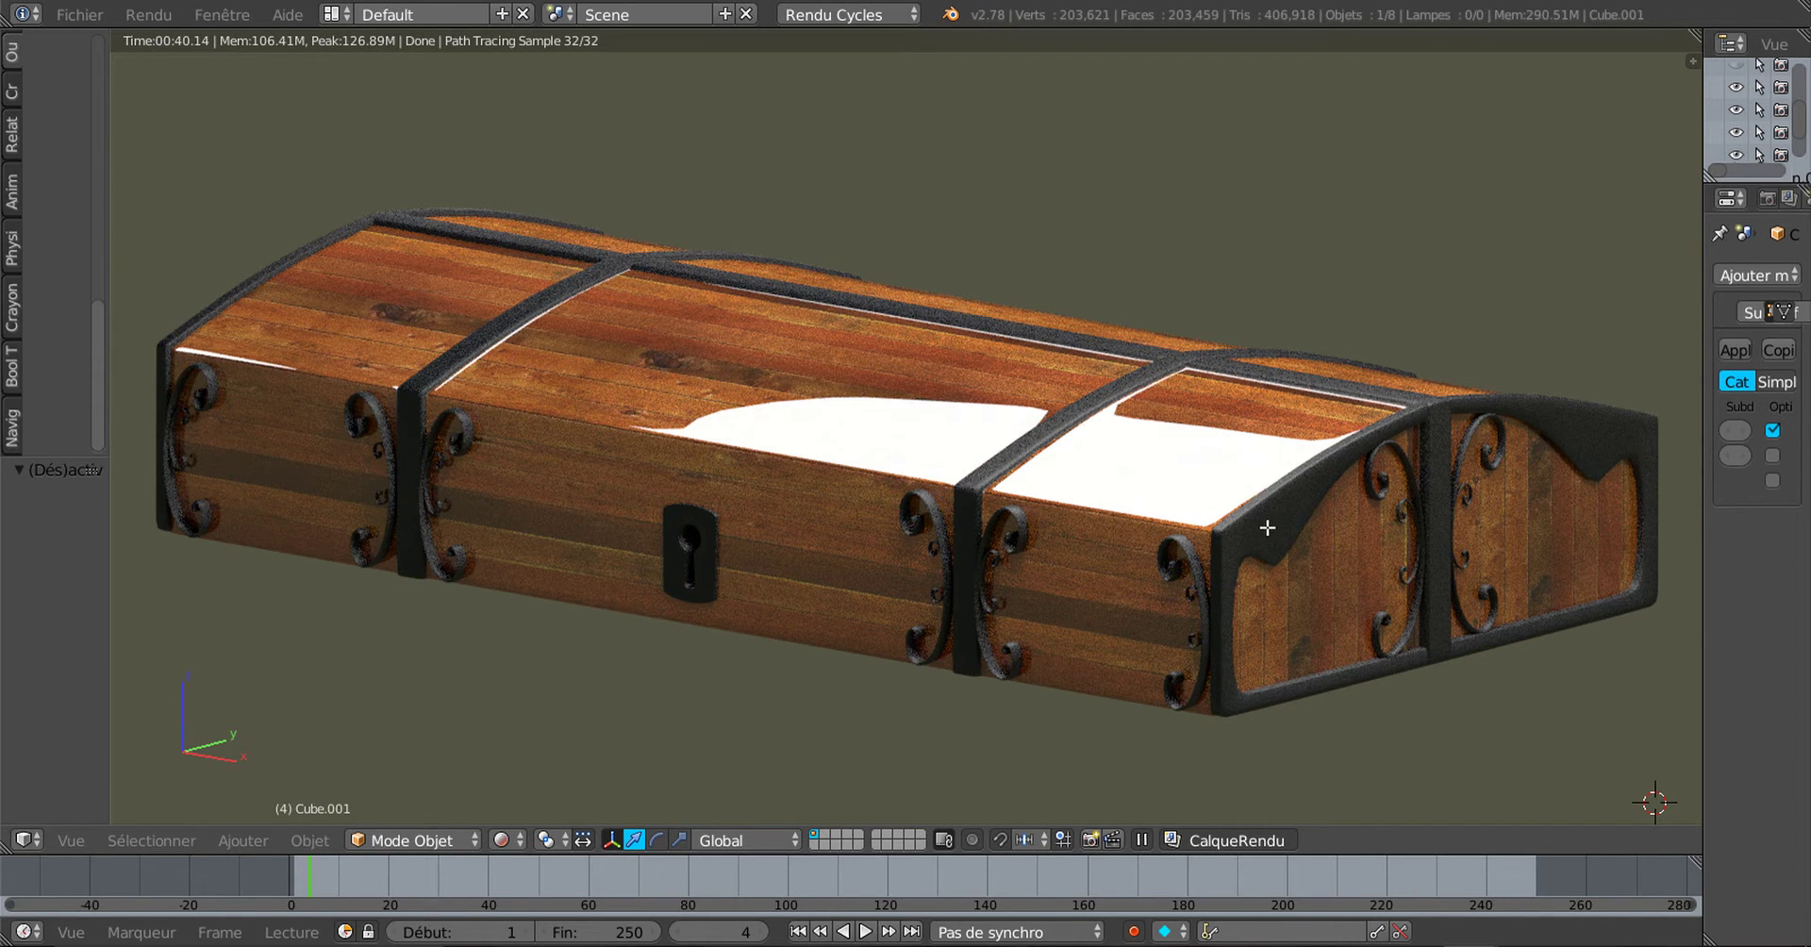
key("Tab")
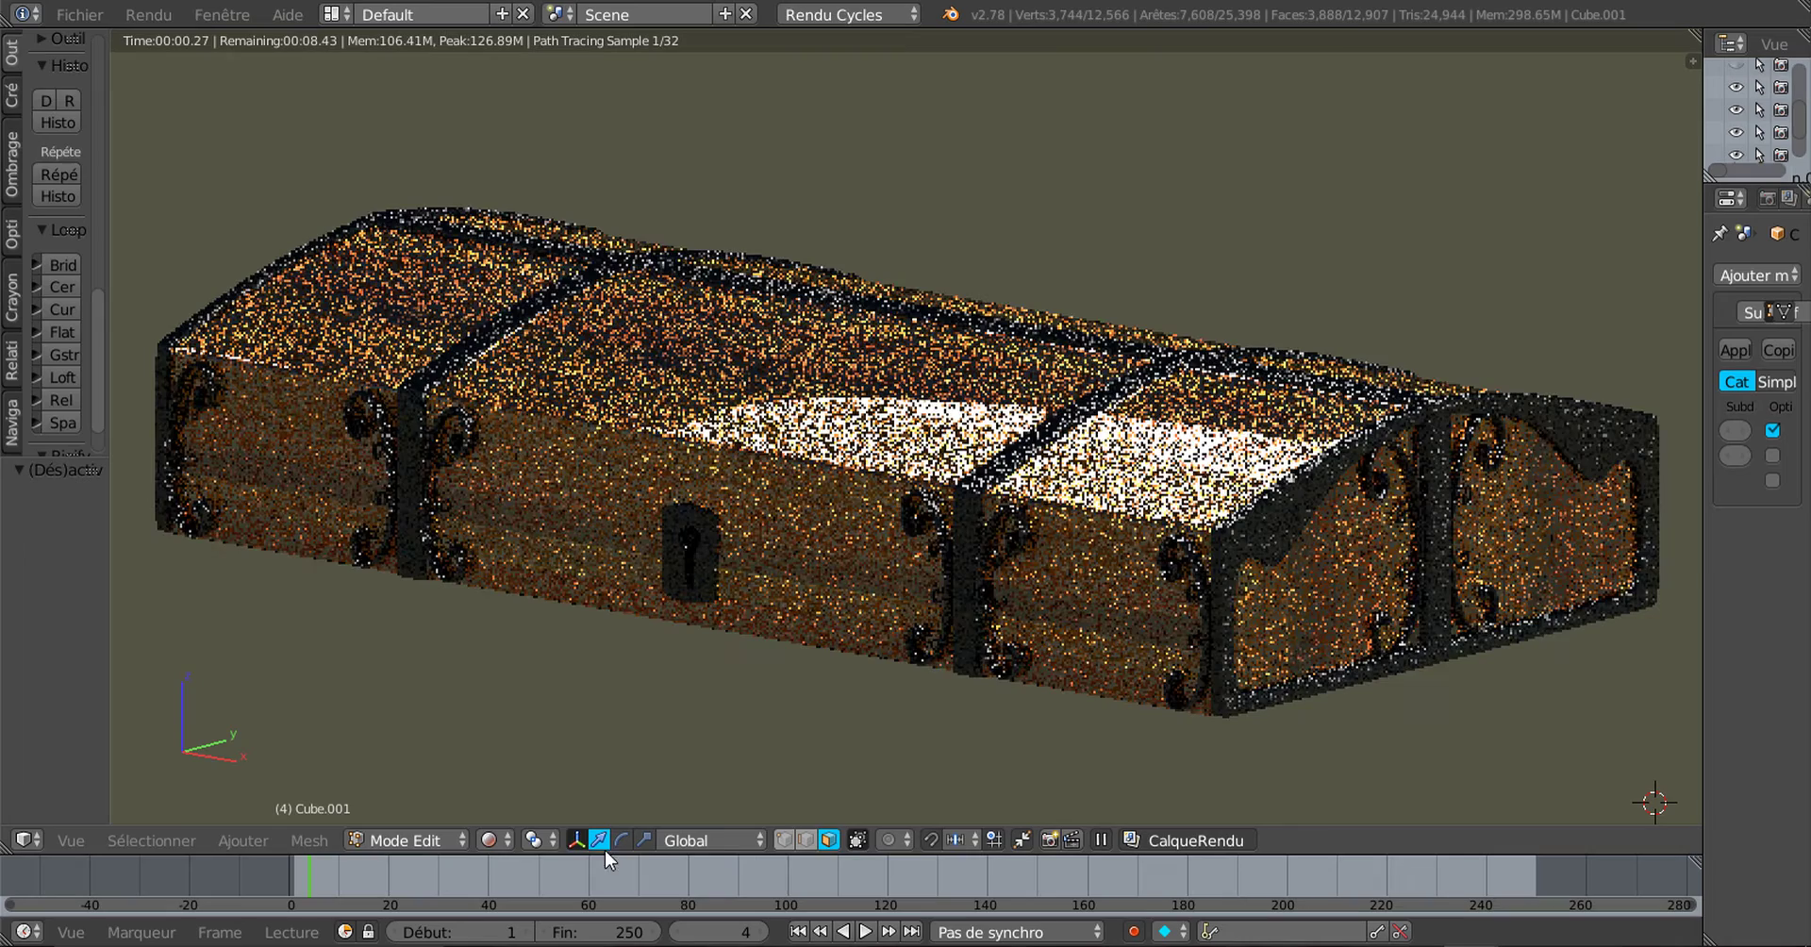
left_click(495, 840)
left_click(513, 713)
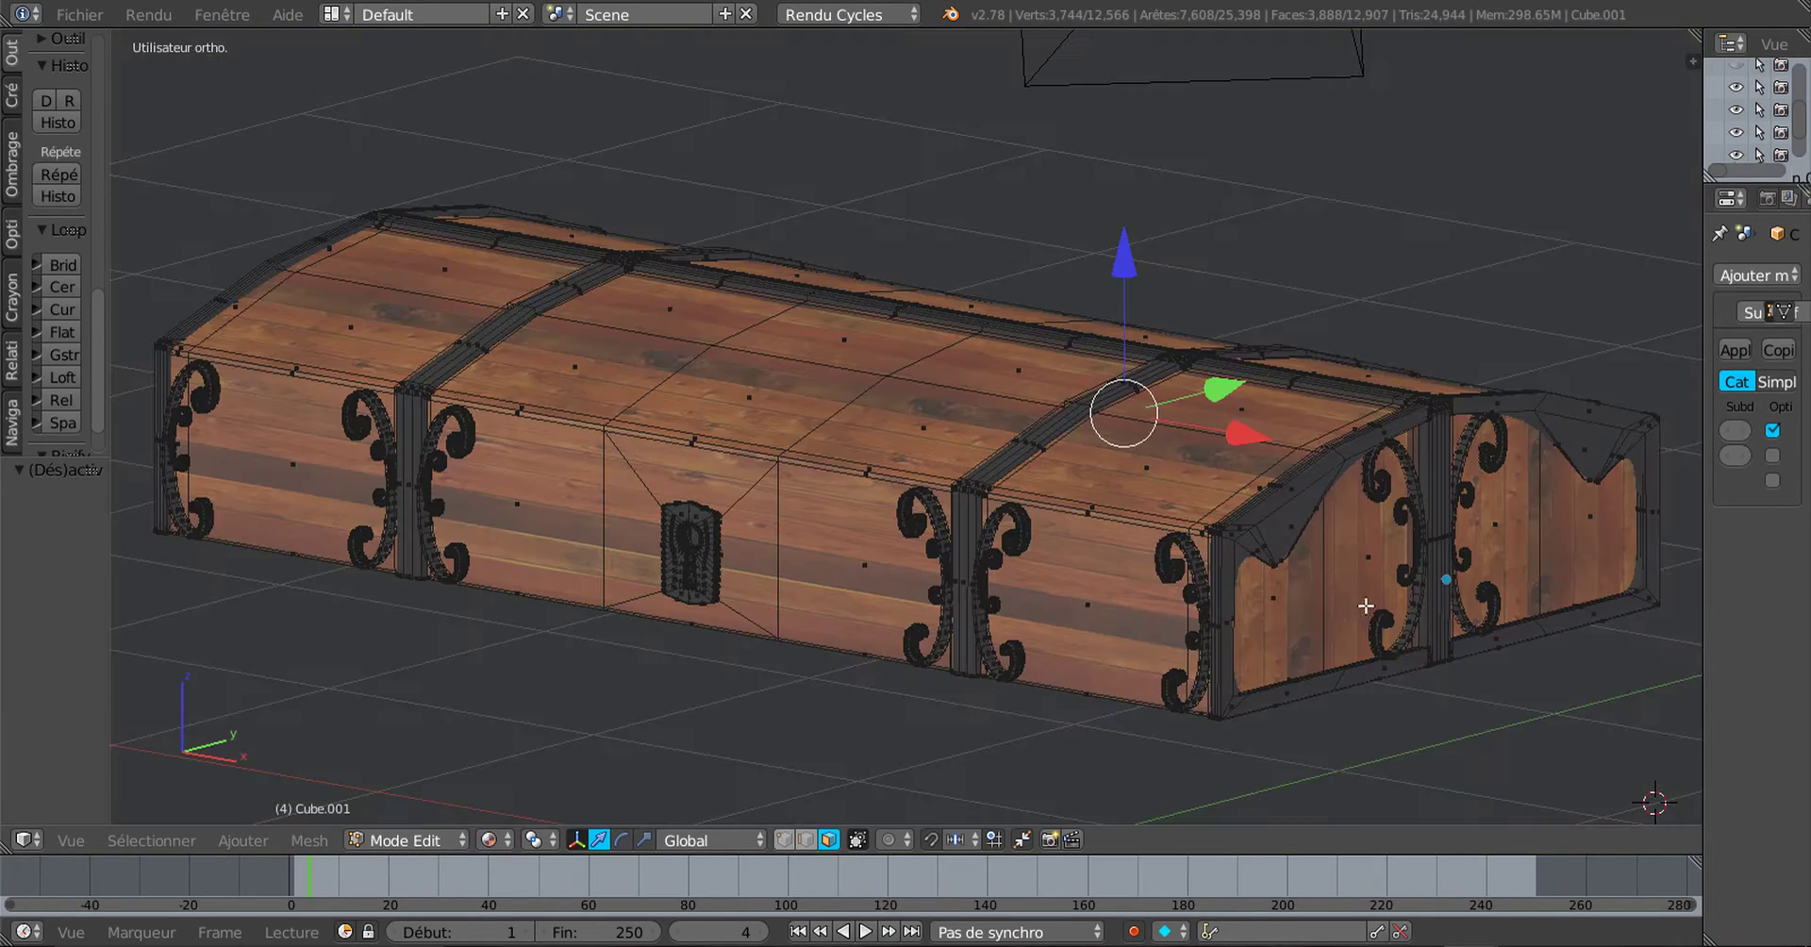
Step: Select the whole linked iron frame around the near half of the chest's end panel, starting from its triangular corner face
scroll(1334, 611, "up", 3)
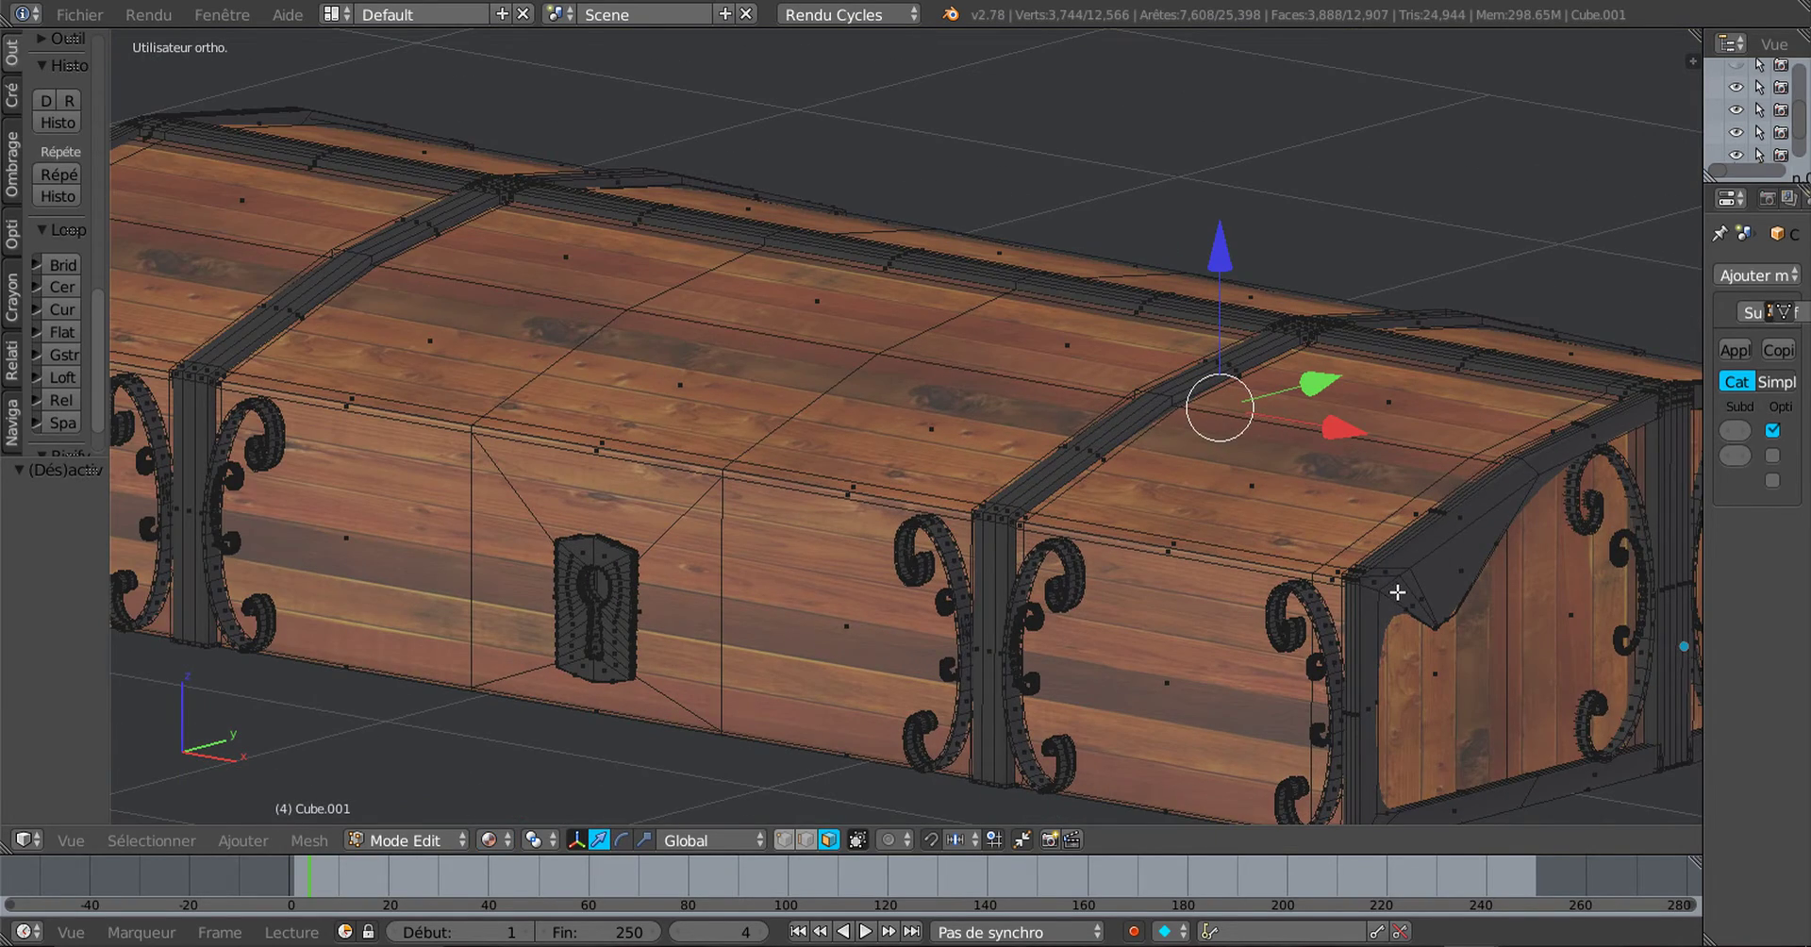
middle_click_drag(1397, 592, 1175, 566, "shift")
scroll(1324, 581, "up", 1)
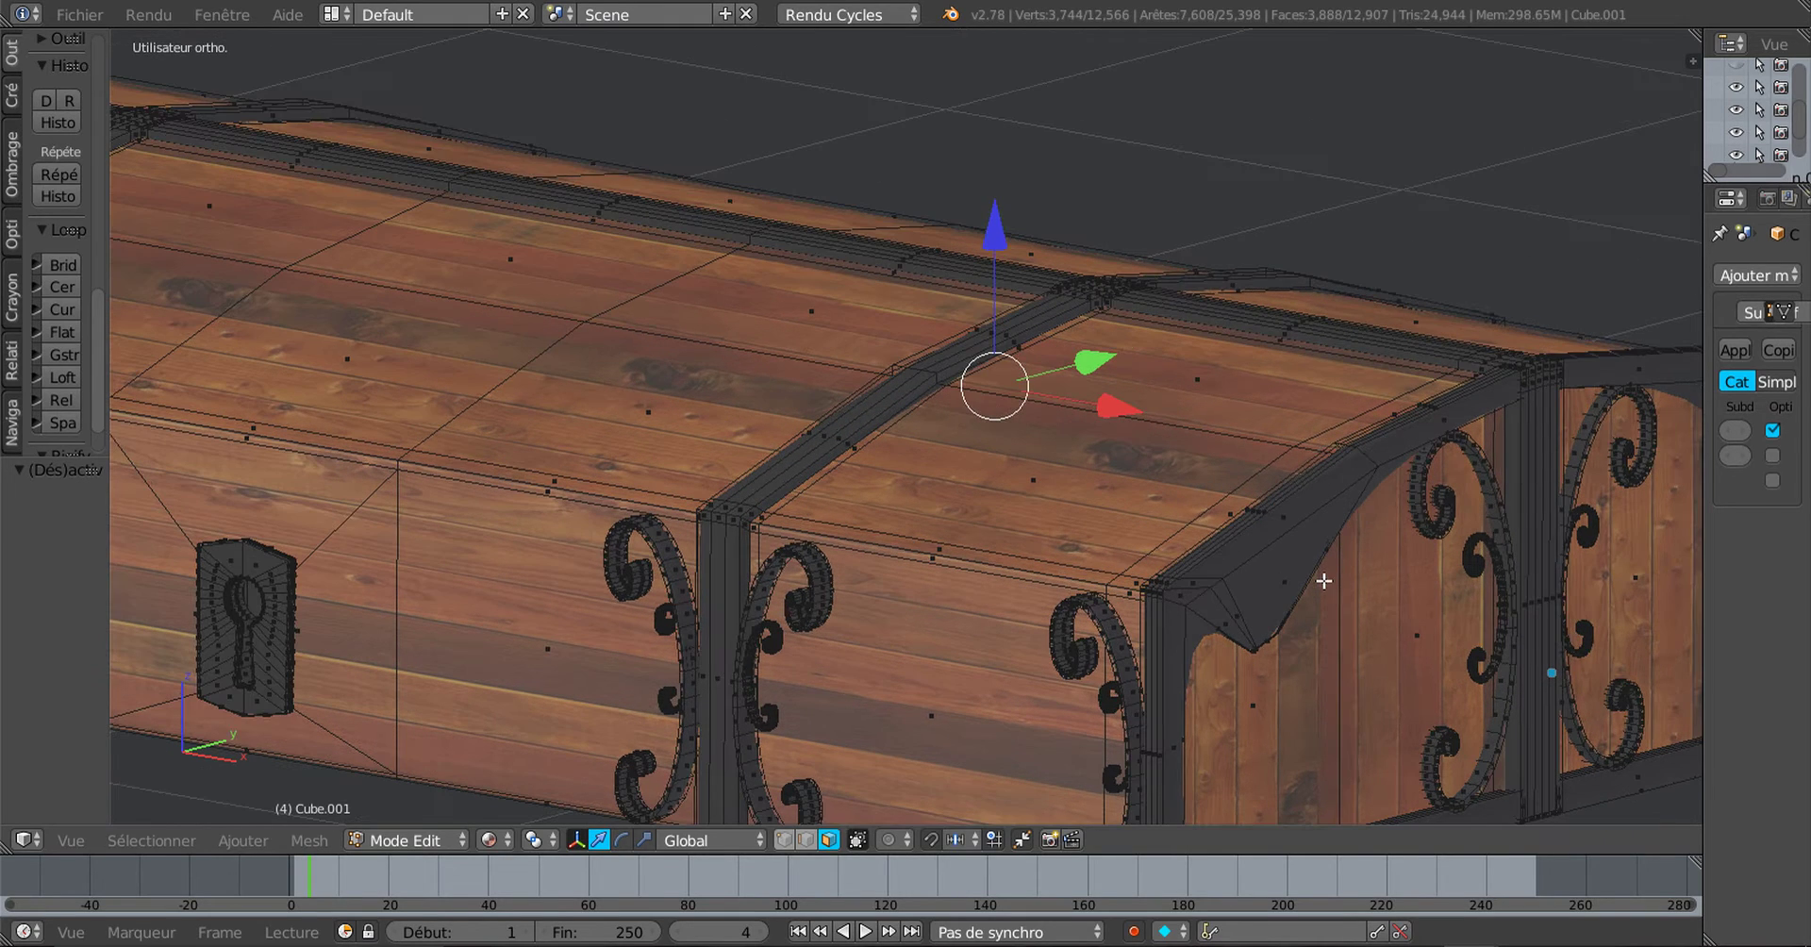
right_click(1289, 563)
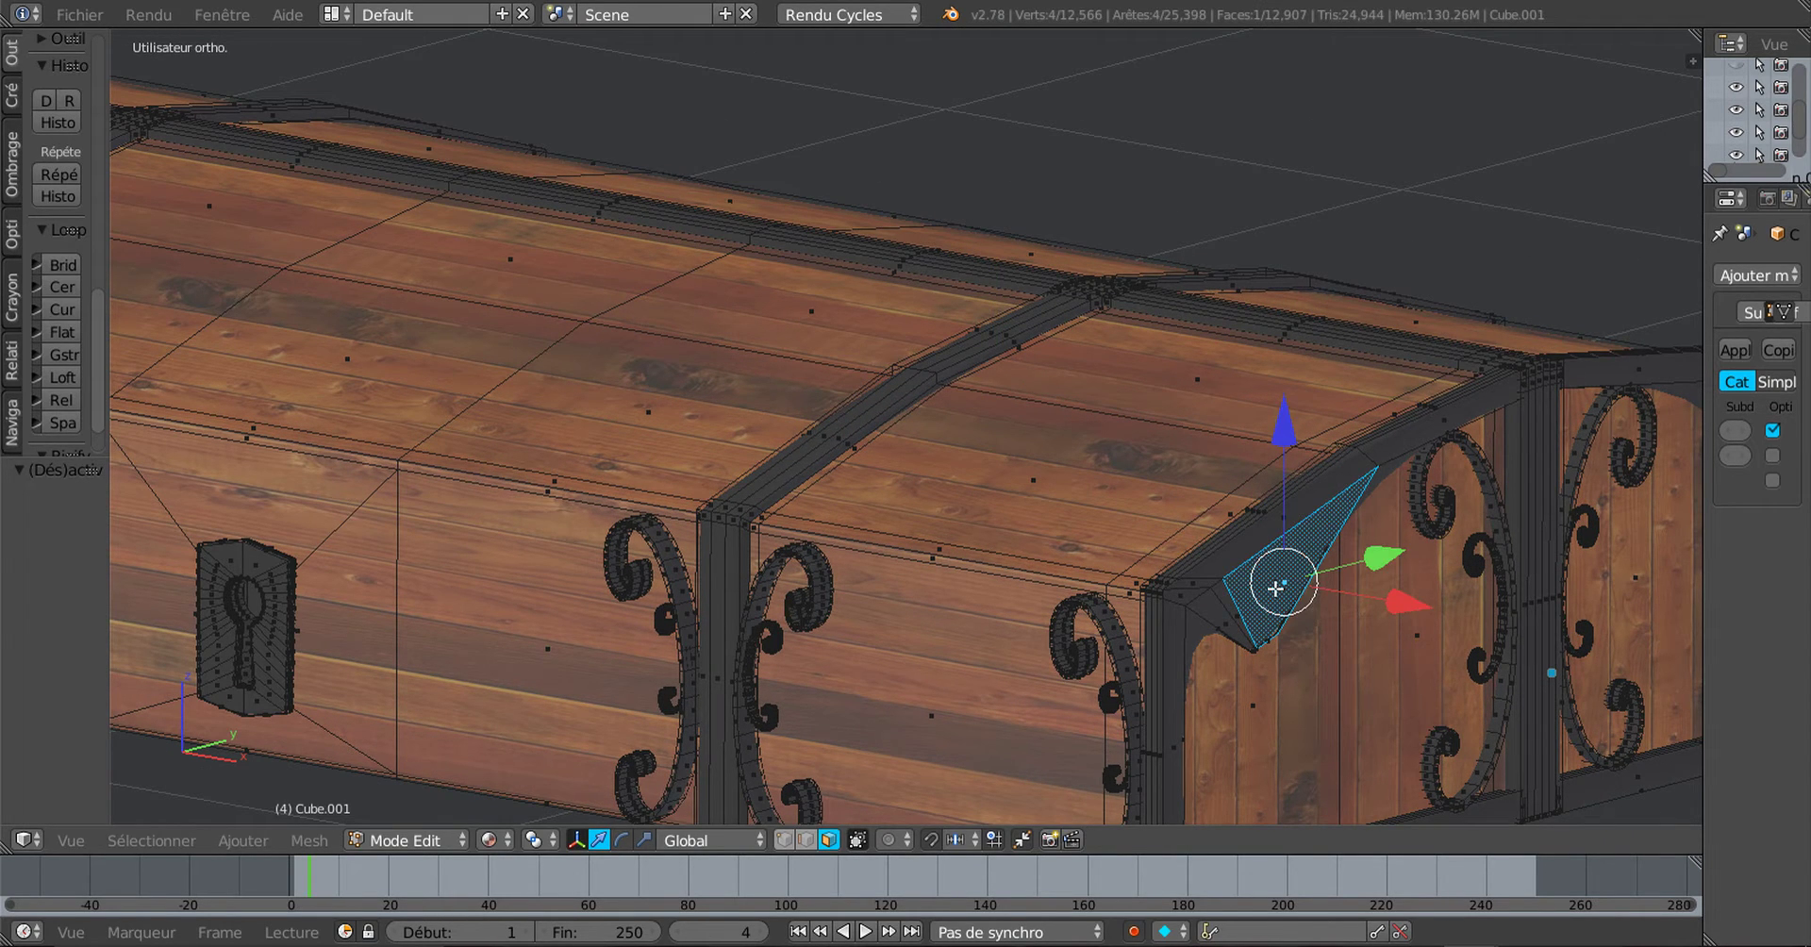
key("ctrl+l")
scroll(1275, 589, "down", 3)
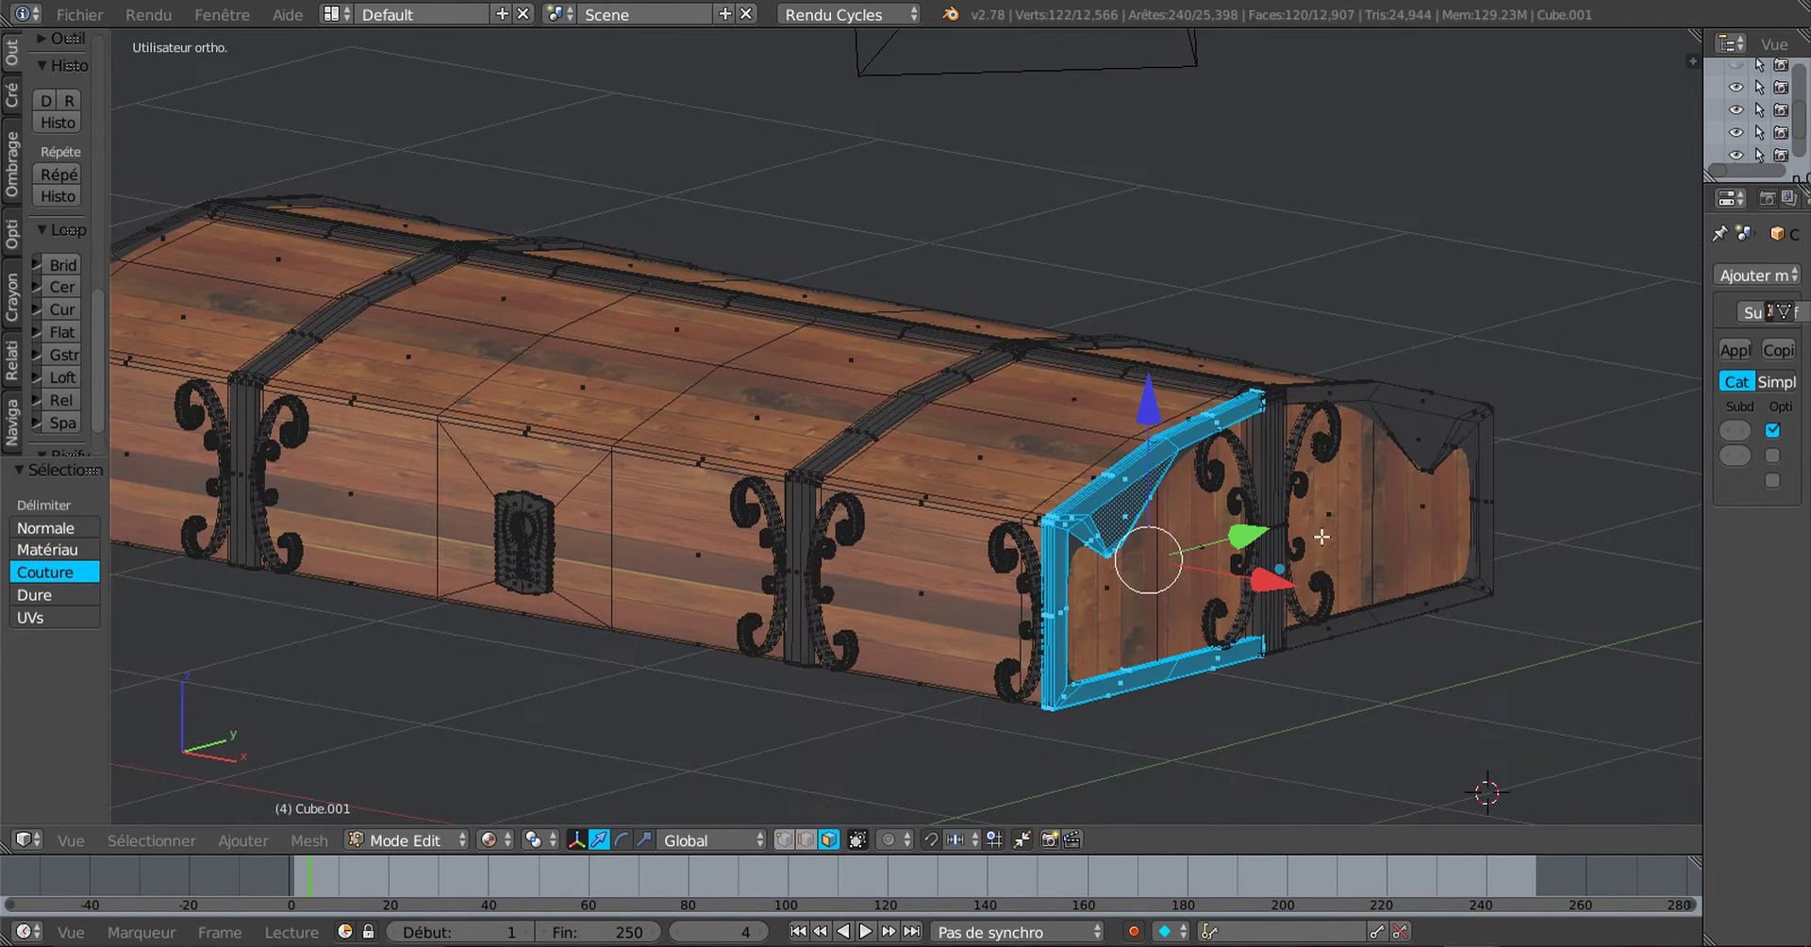
Step: Inspect the selected iron frame on the chest's end and look up the Solidify operation for faces
middle_click_drag(1323, 537, 1156, 596)
scroll(1155, 596, "up", 2)
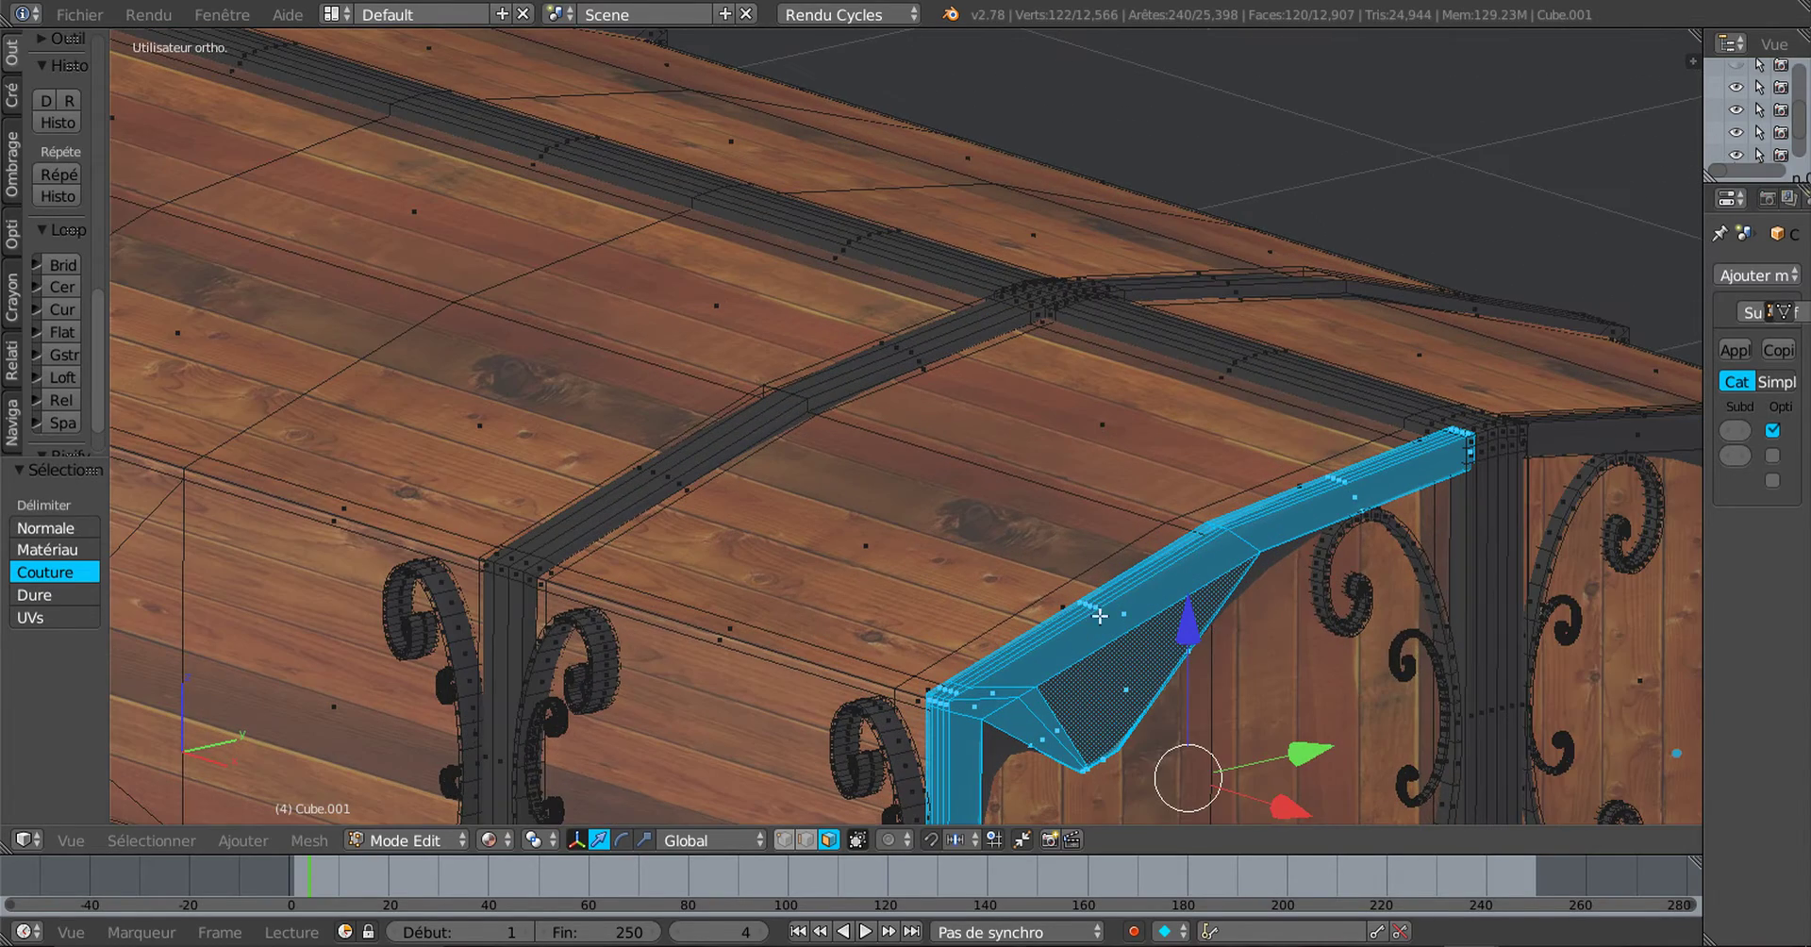
scroll(961, 764, "down", 2)
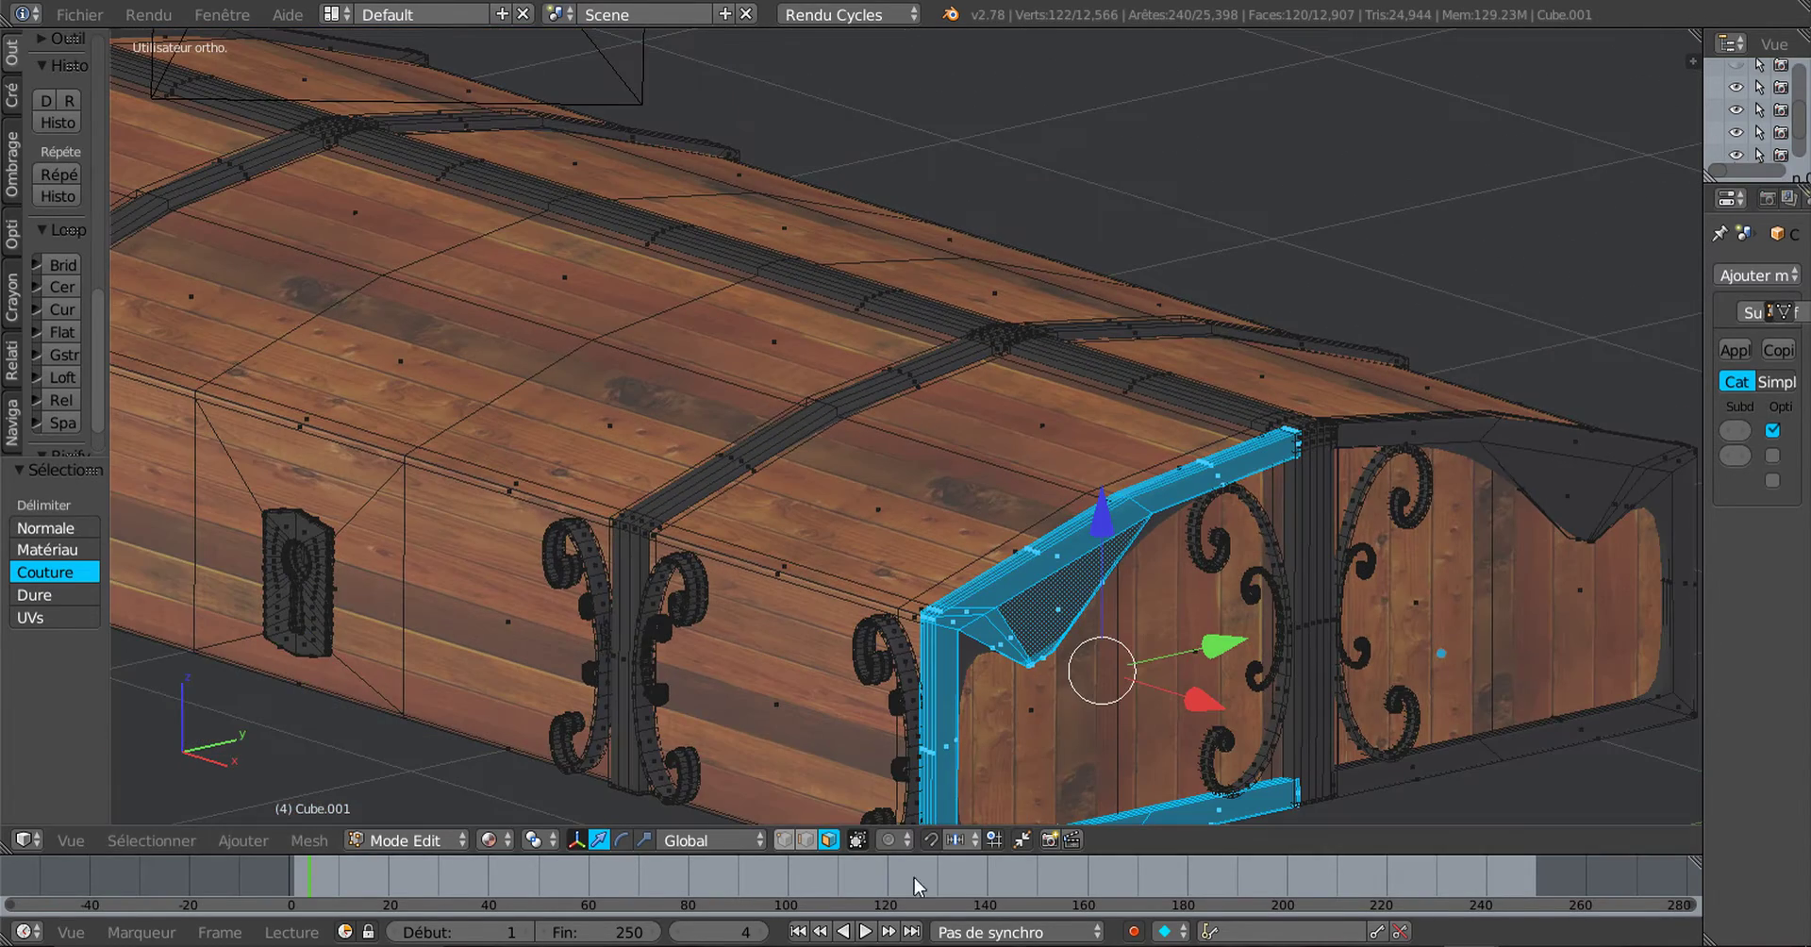
scroll(1182, 625, "down", 2)
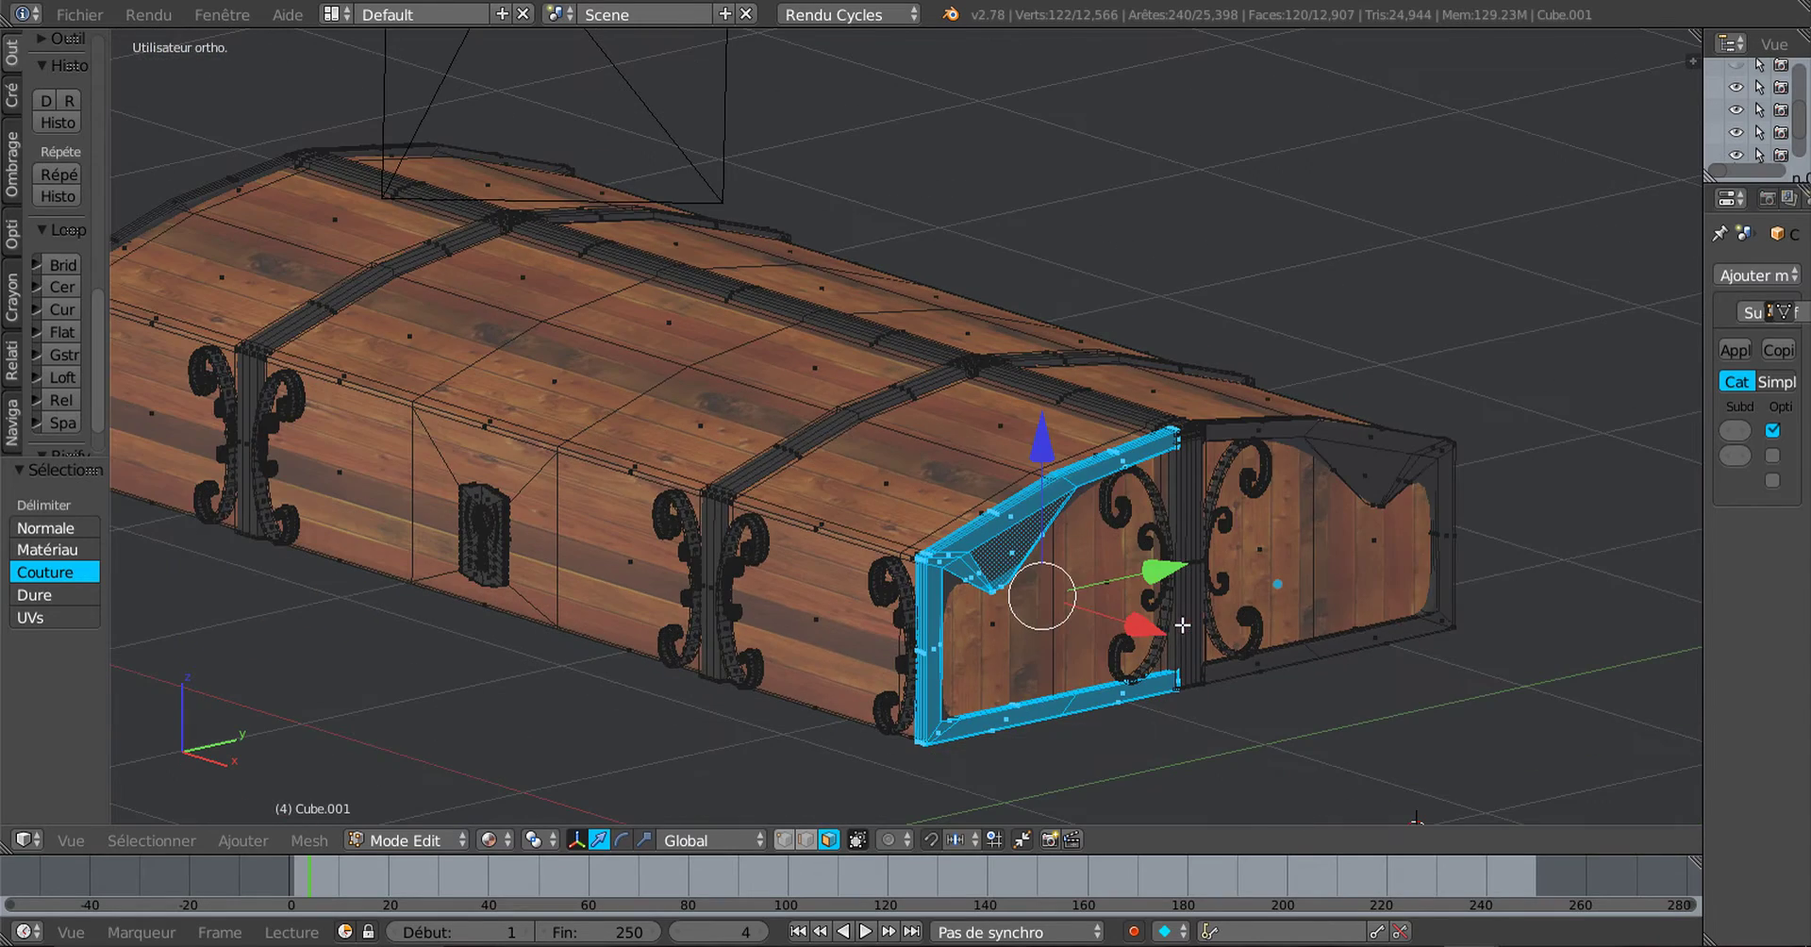
middle_click_drag(1322, 630, 1159, 506)
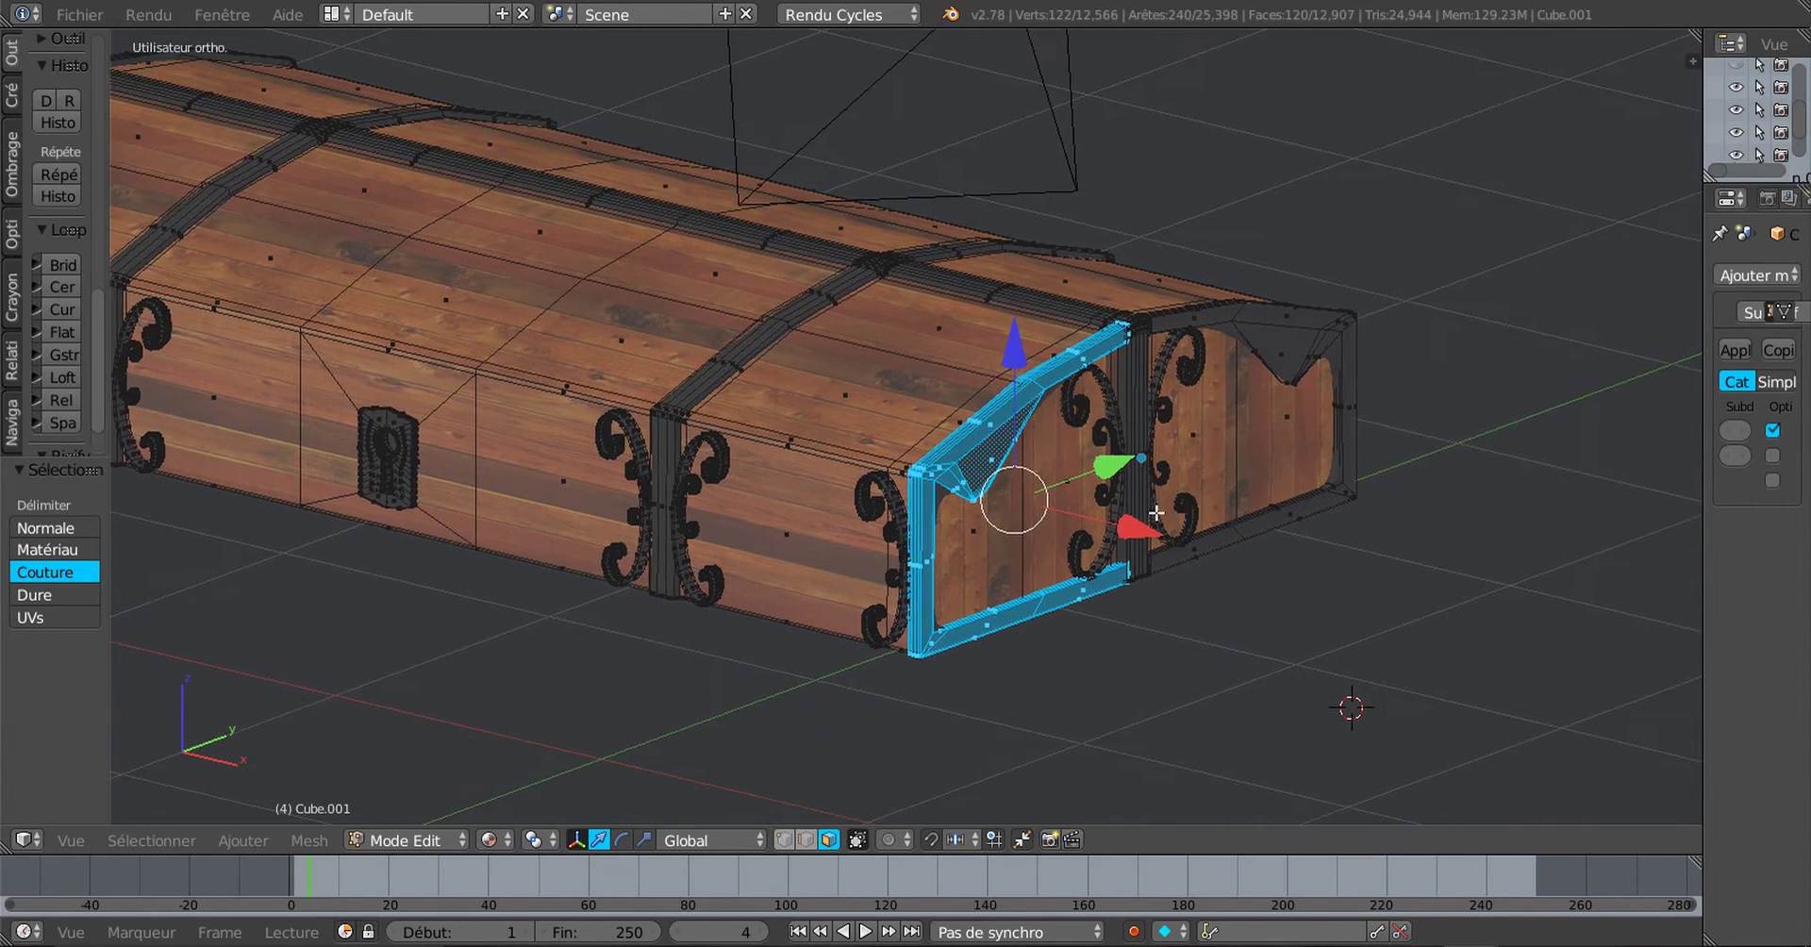
scroll(1137, 511, "up", 2)
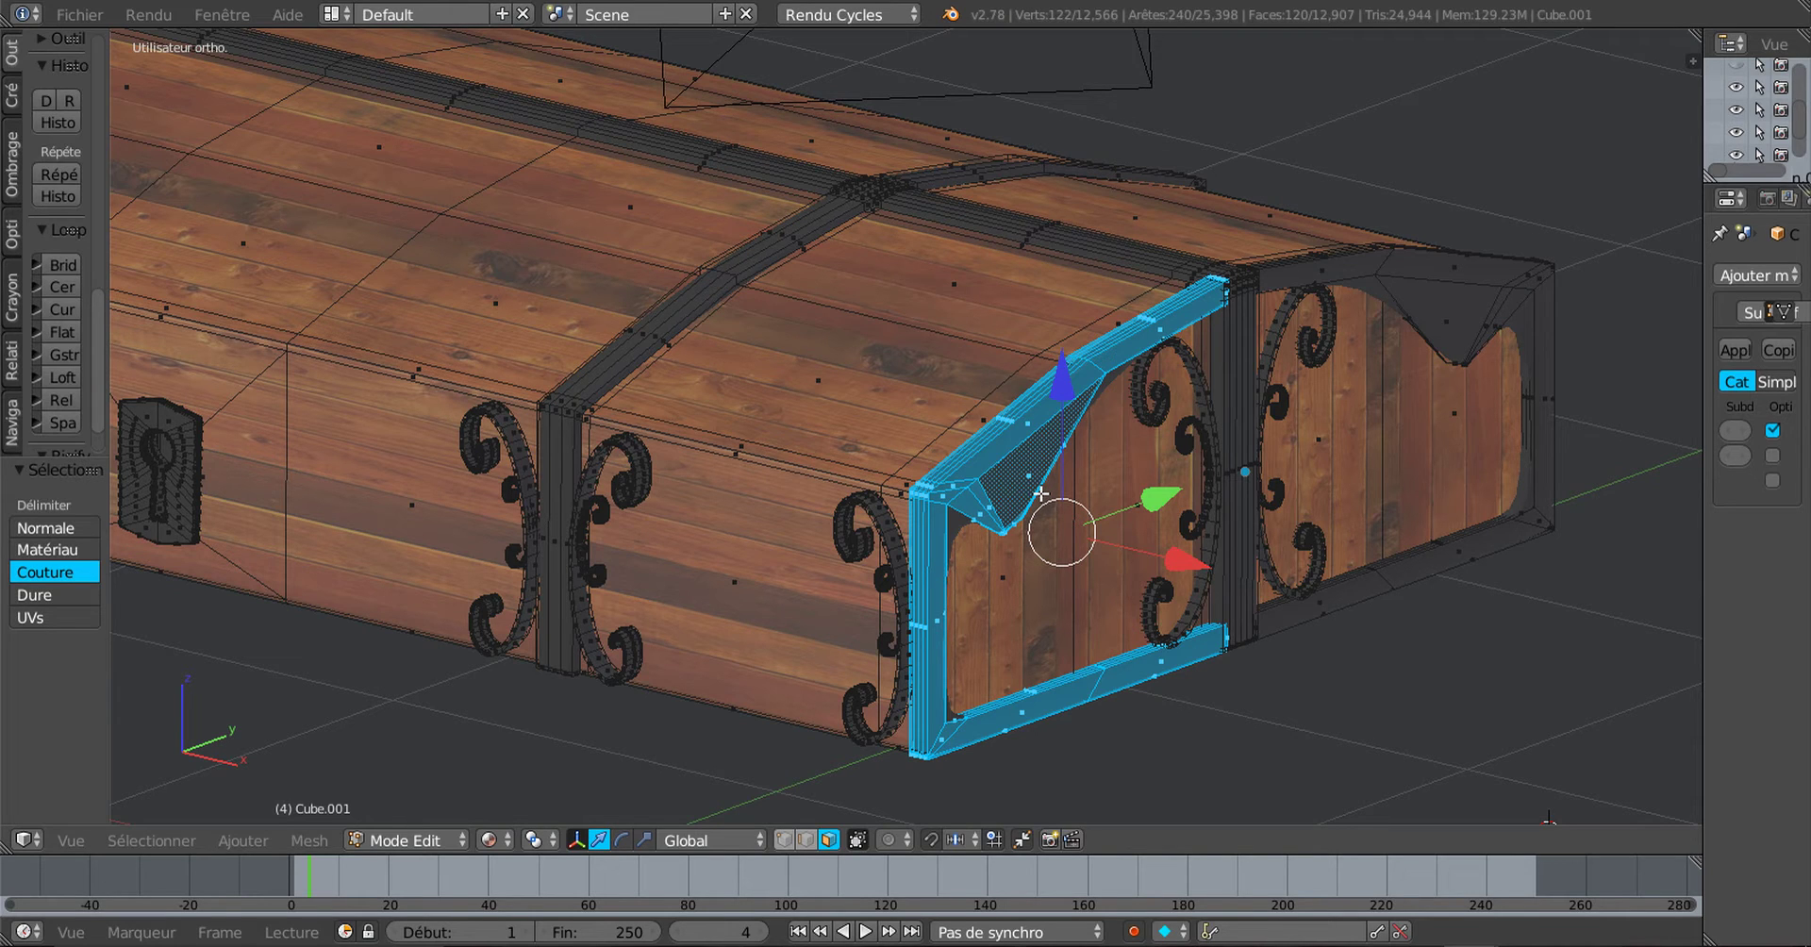
left_click(314, 840)
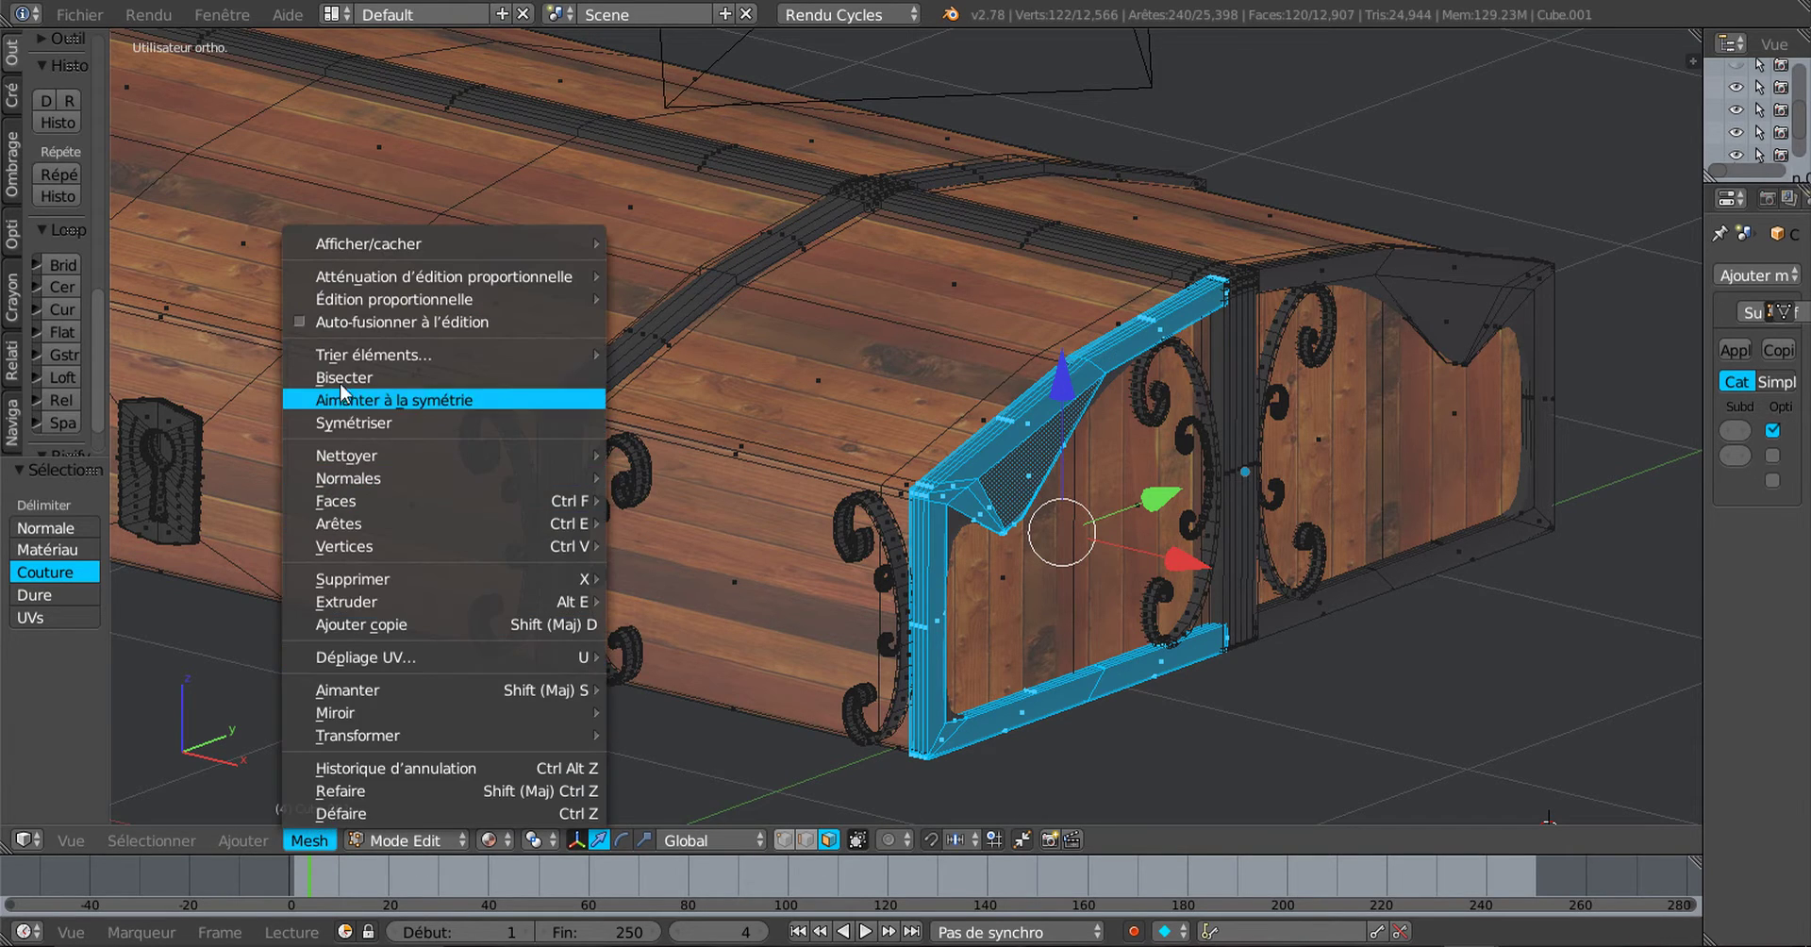
mouse_move(347, 526)
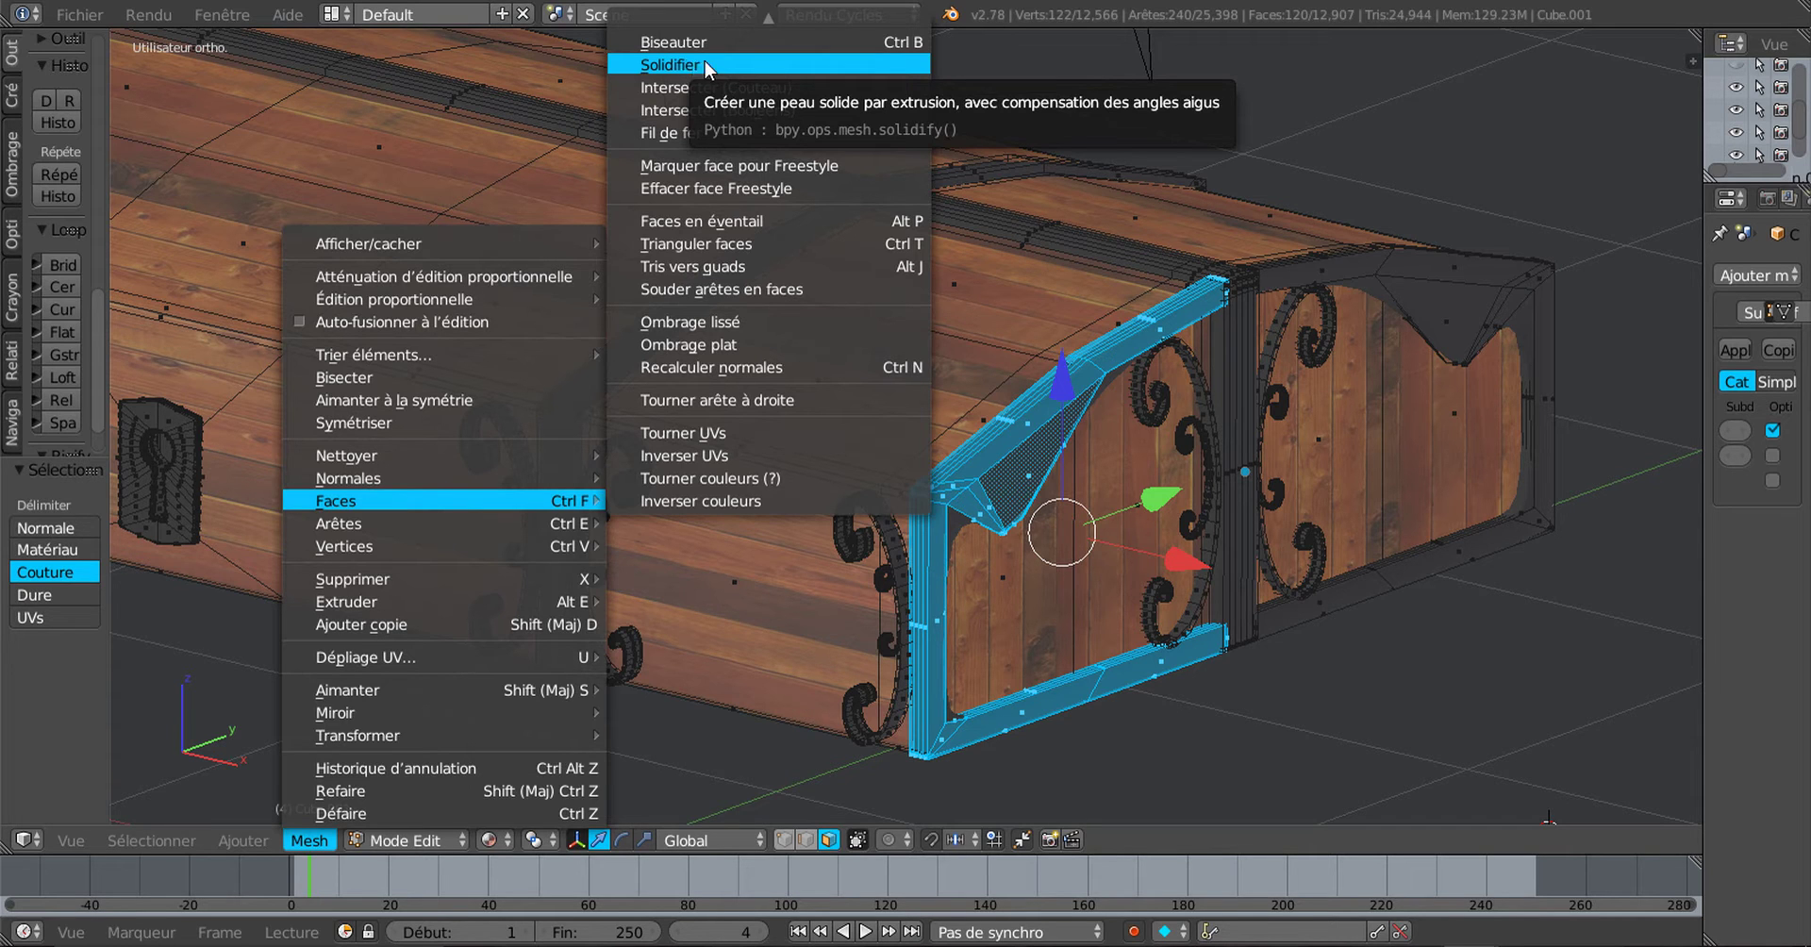
Step: Examine the thickness of the selected frame and the chest's other ironwork from several angles
scroll(1098, 464, "up", 2)
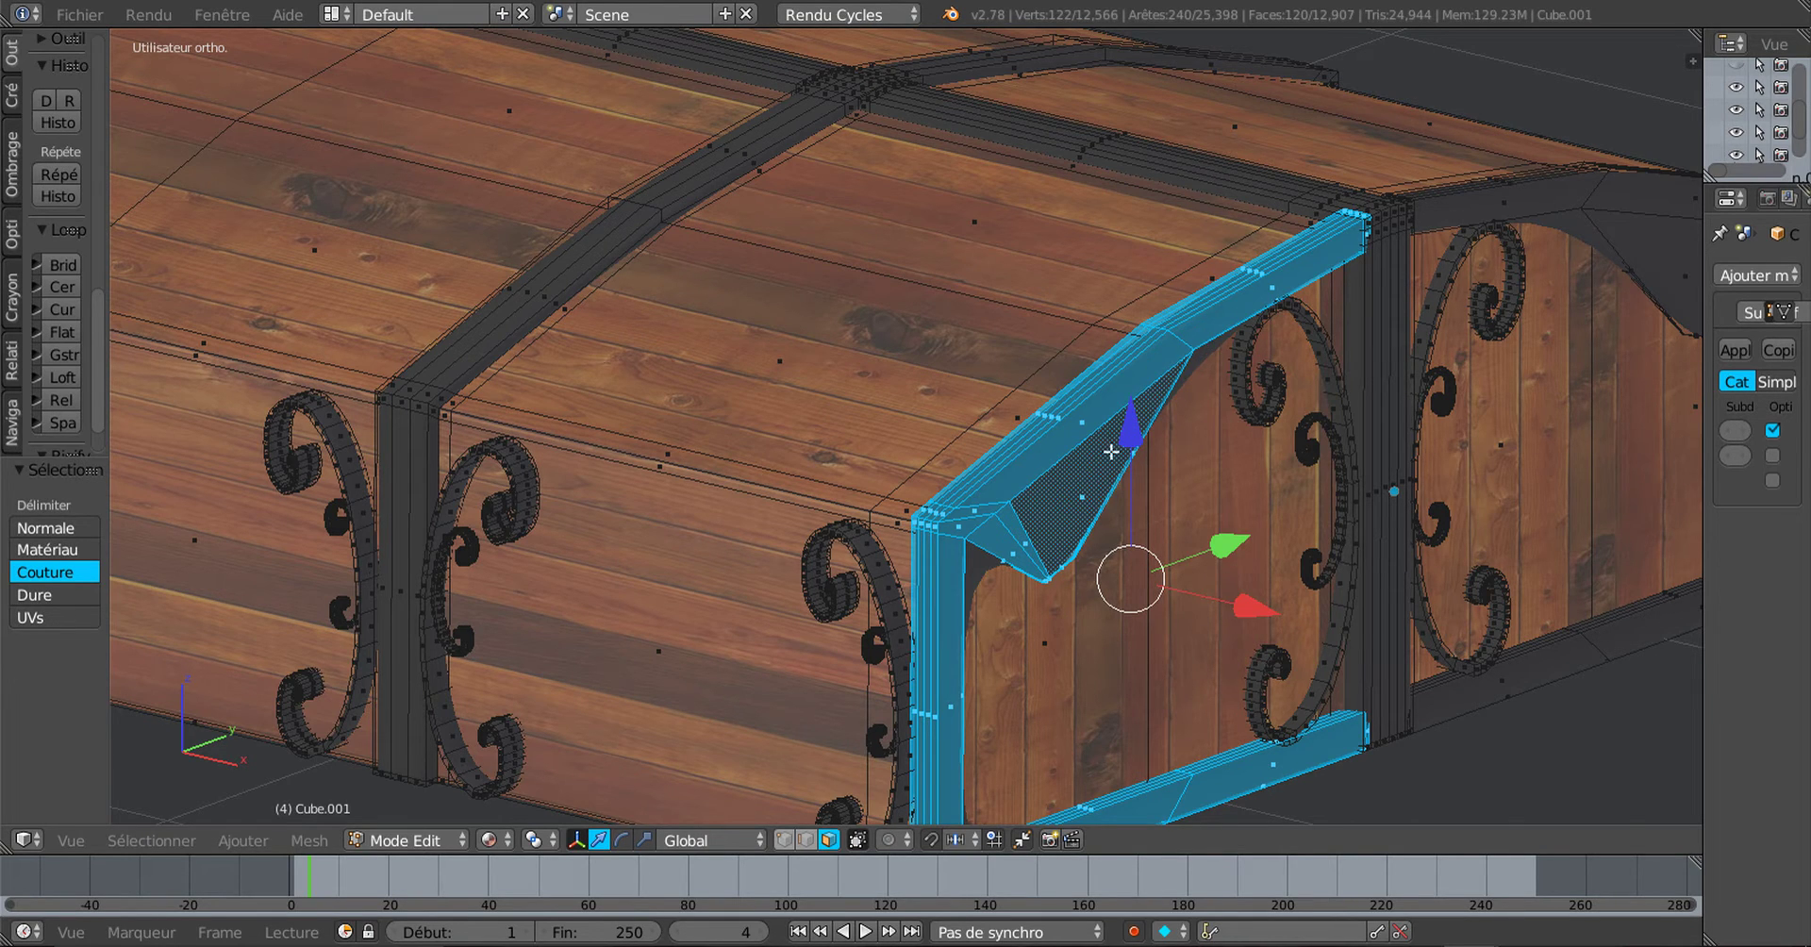
scroll(1073, 492, "down", 1)
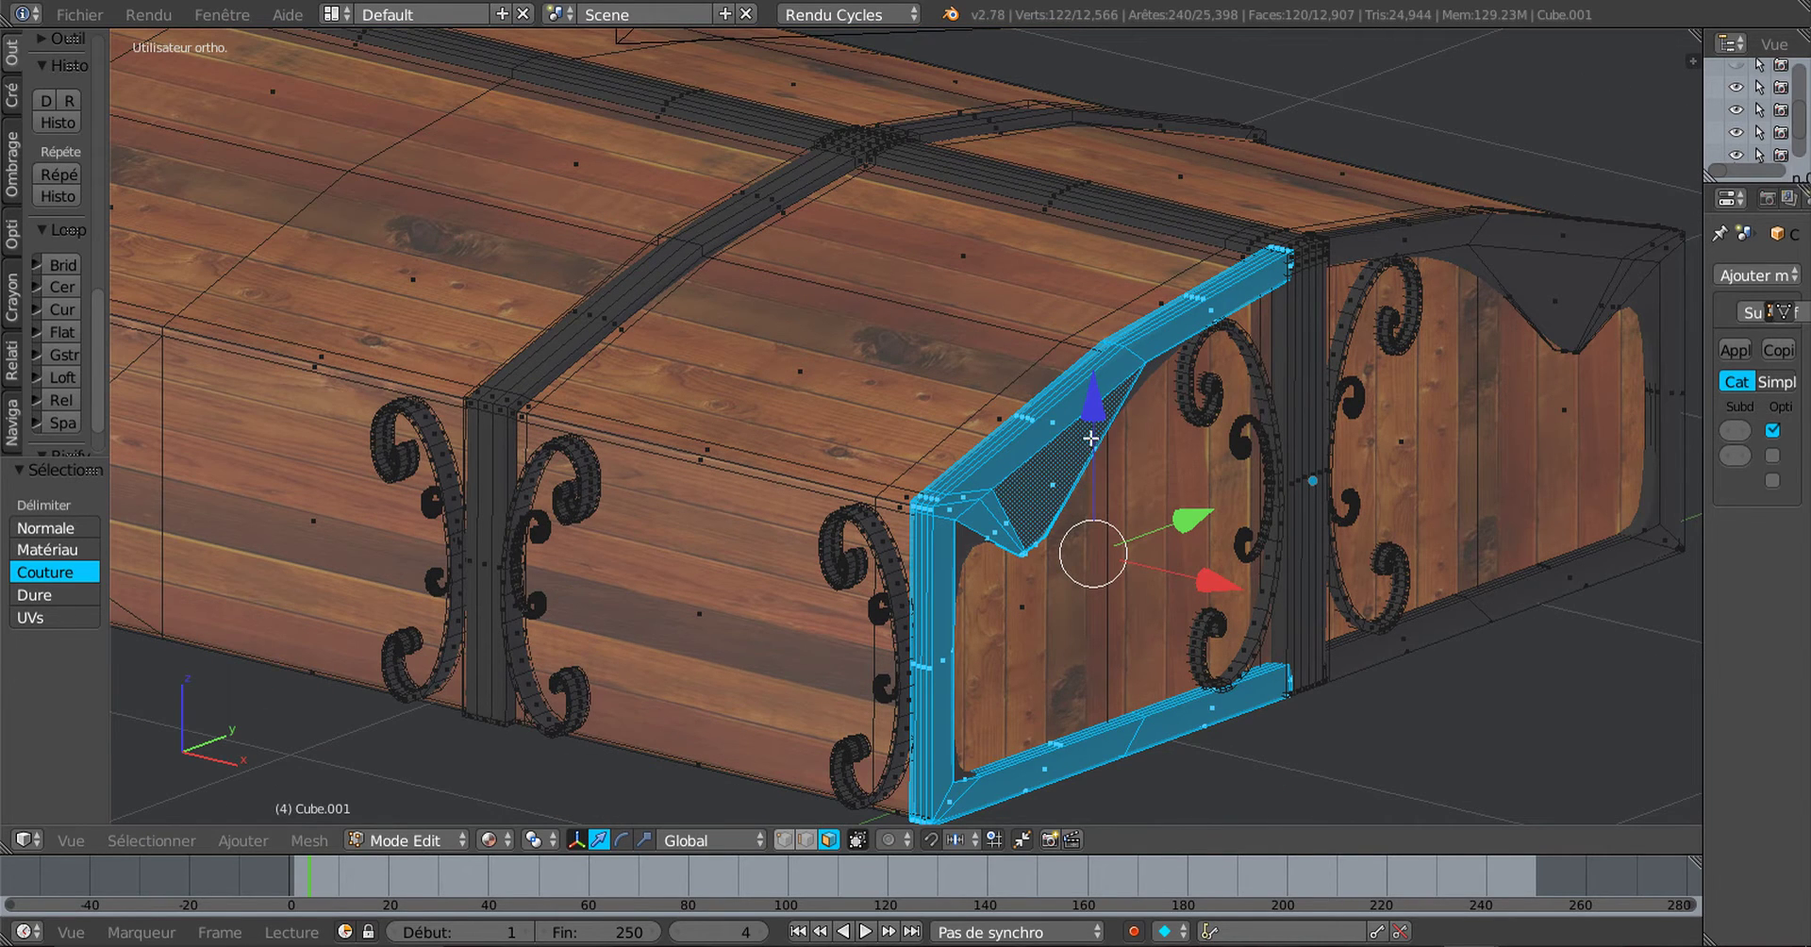
middle_click_drag(1042, 589, 1300, 612)
scroll(958, 593, "up", 2)
scroll(948, 591, "down", 2)
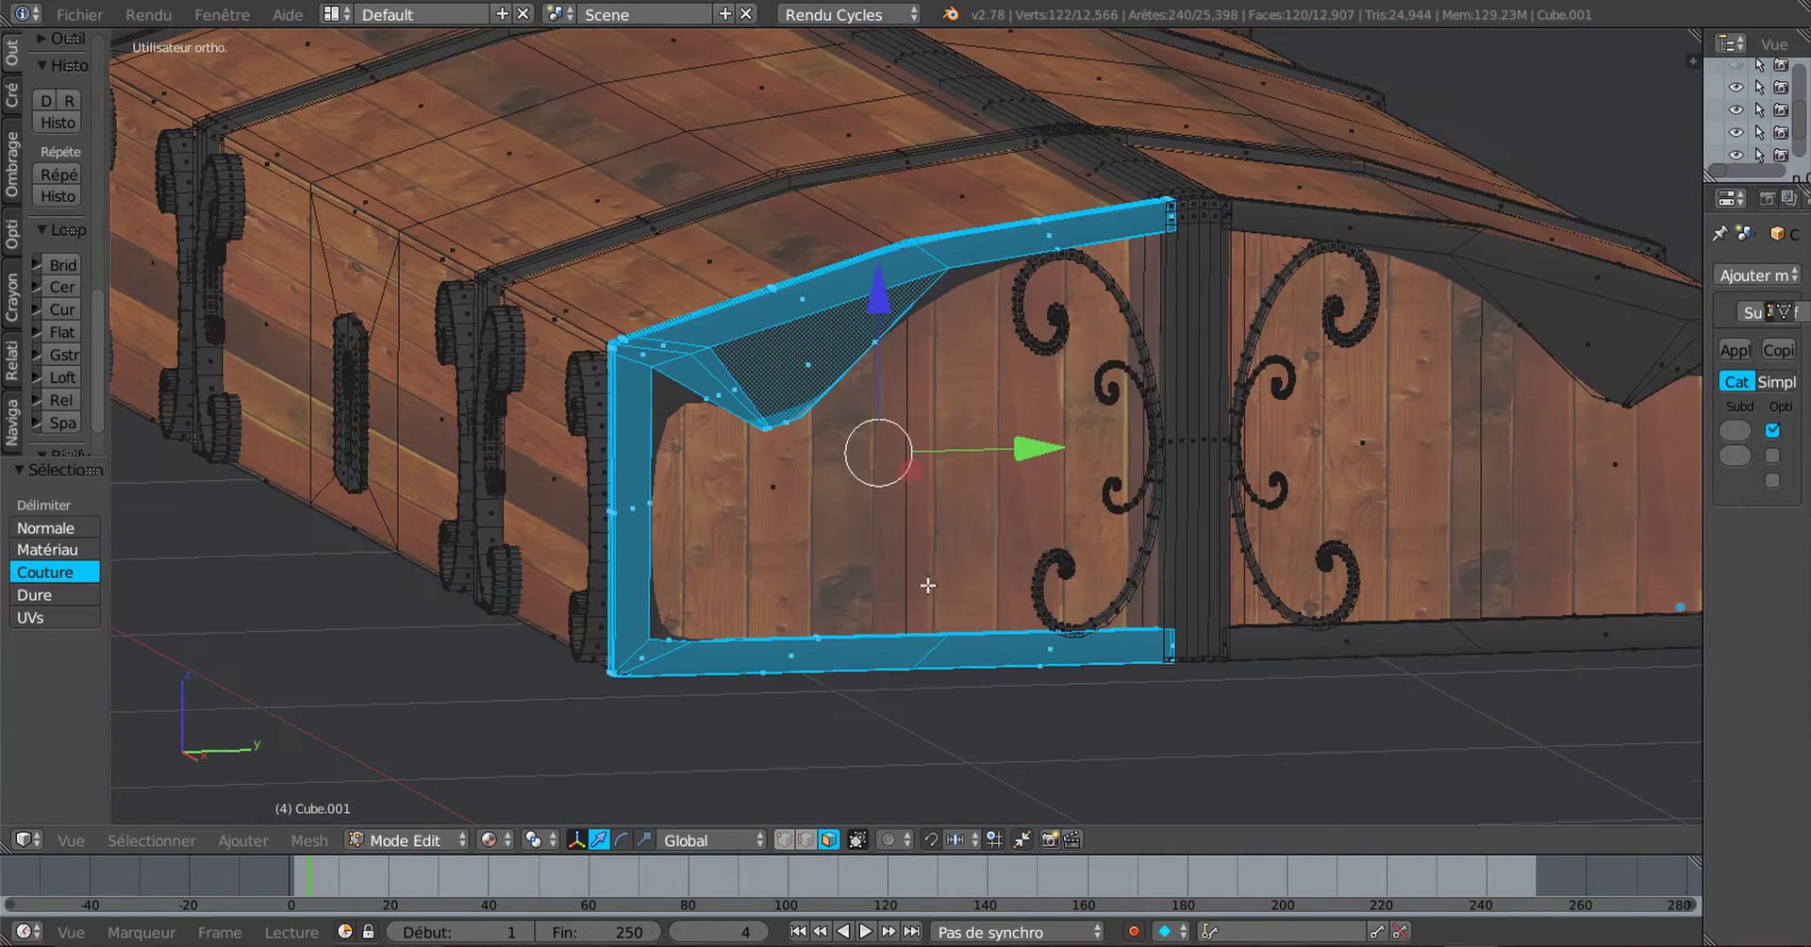
middle_click_drag(867, 574, 784, 554)
scroll(1061, 570, "down", 3)
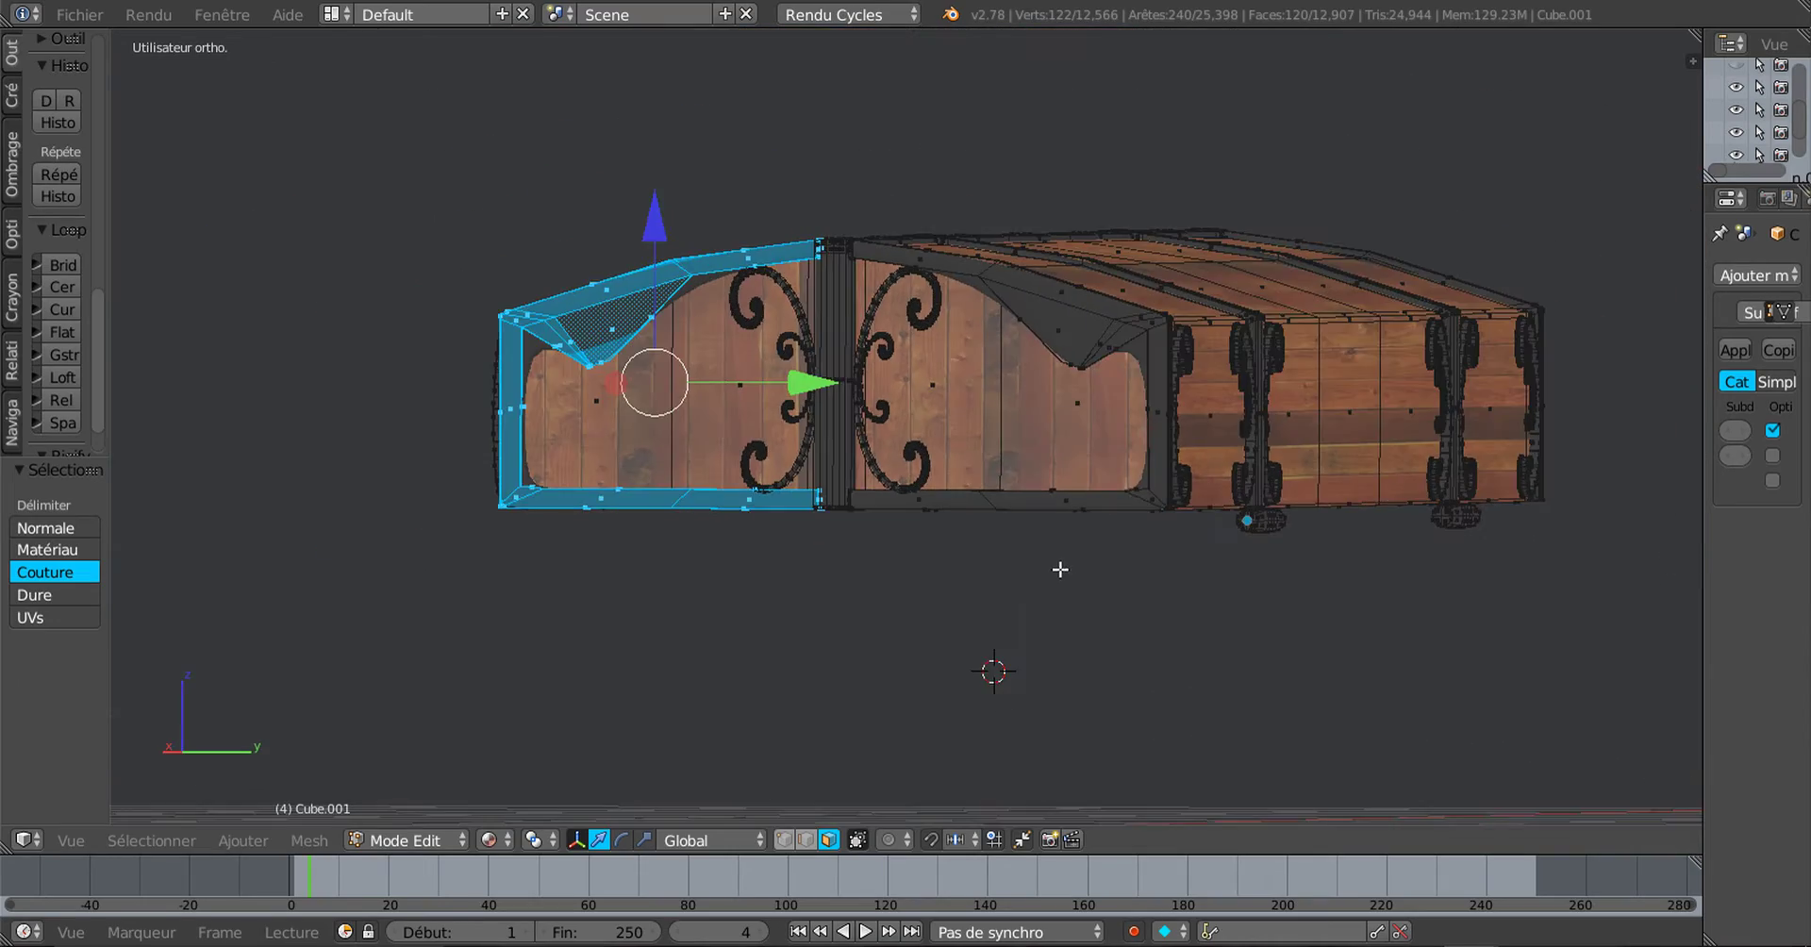
middle_click_drag(1060, 570, 1068, 670)
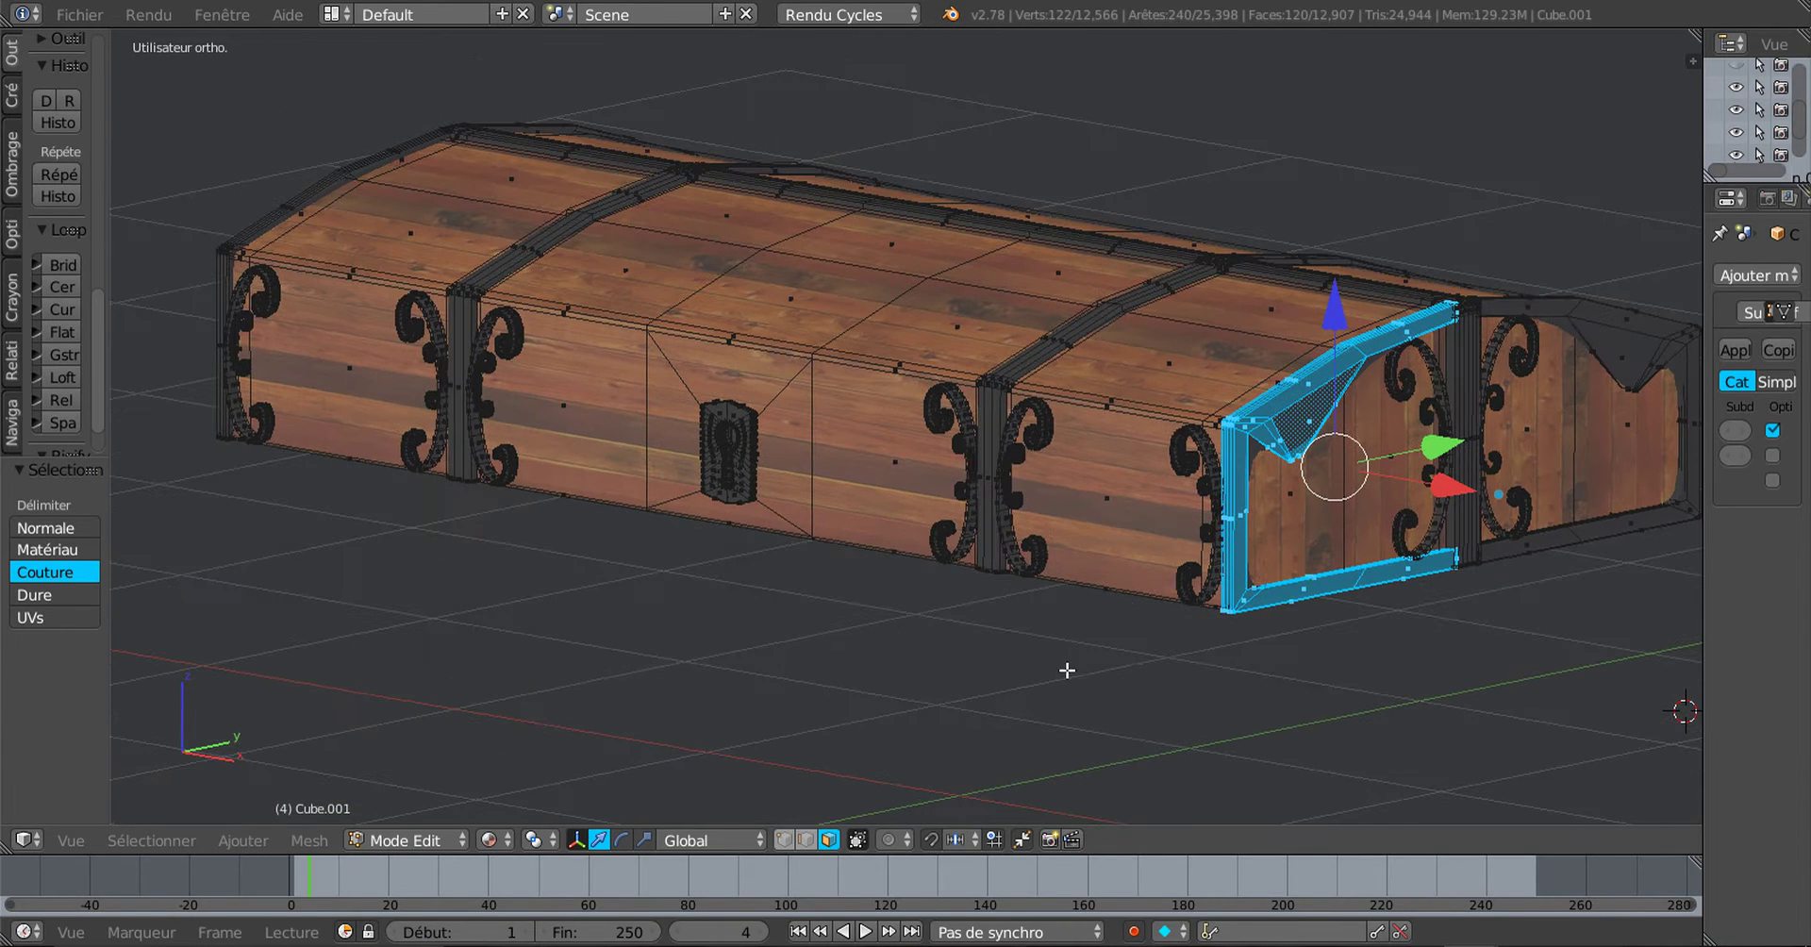
Step: Preview the chest with Rendered viewport shading
left_click(556, 842)
left_click(532, 737)
left_click(489, 840)
left_click(489, 835)
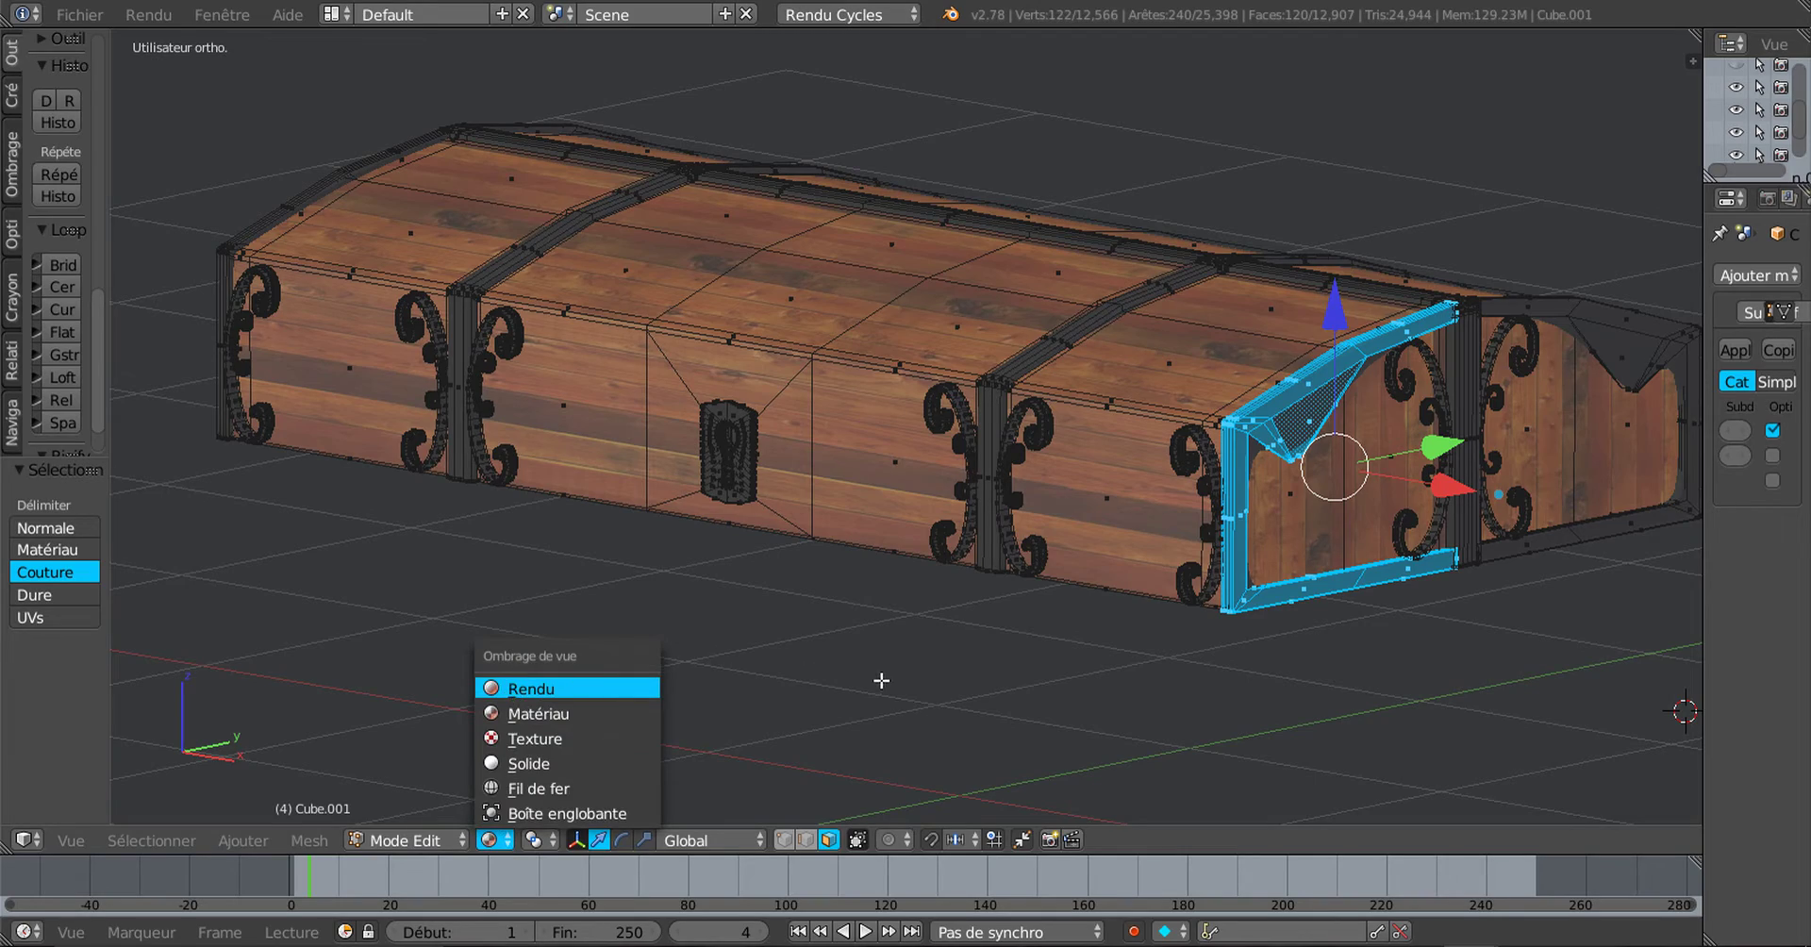
key("Return")
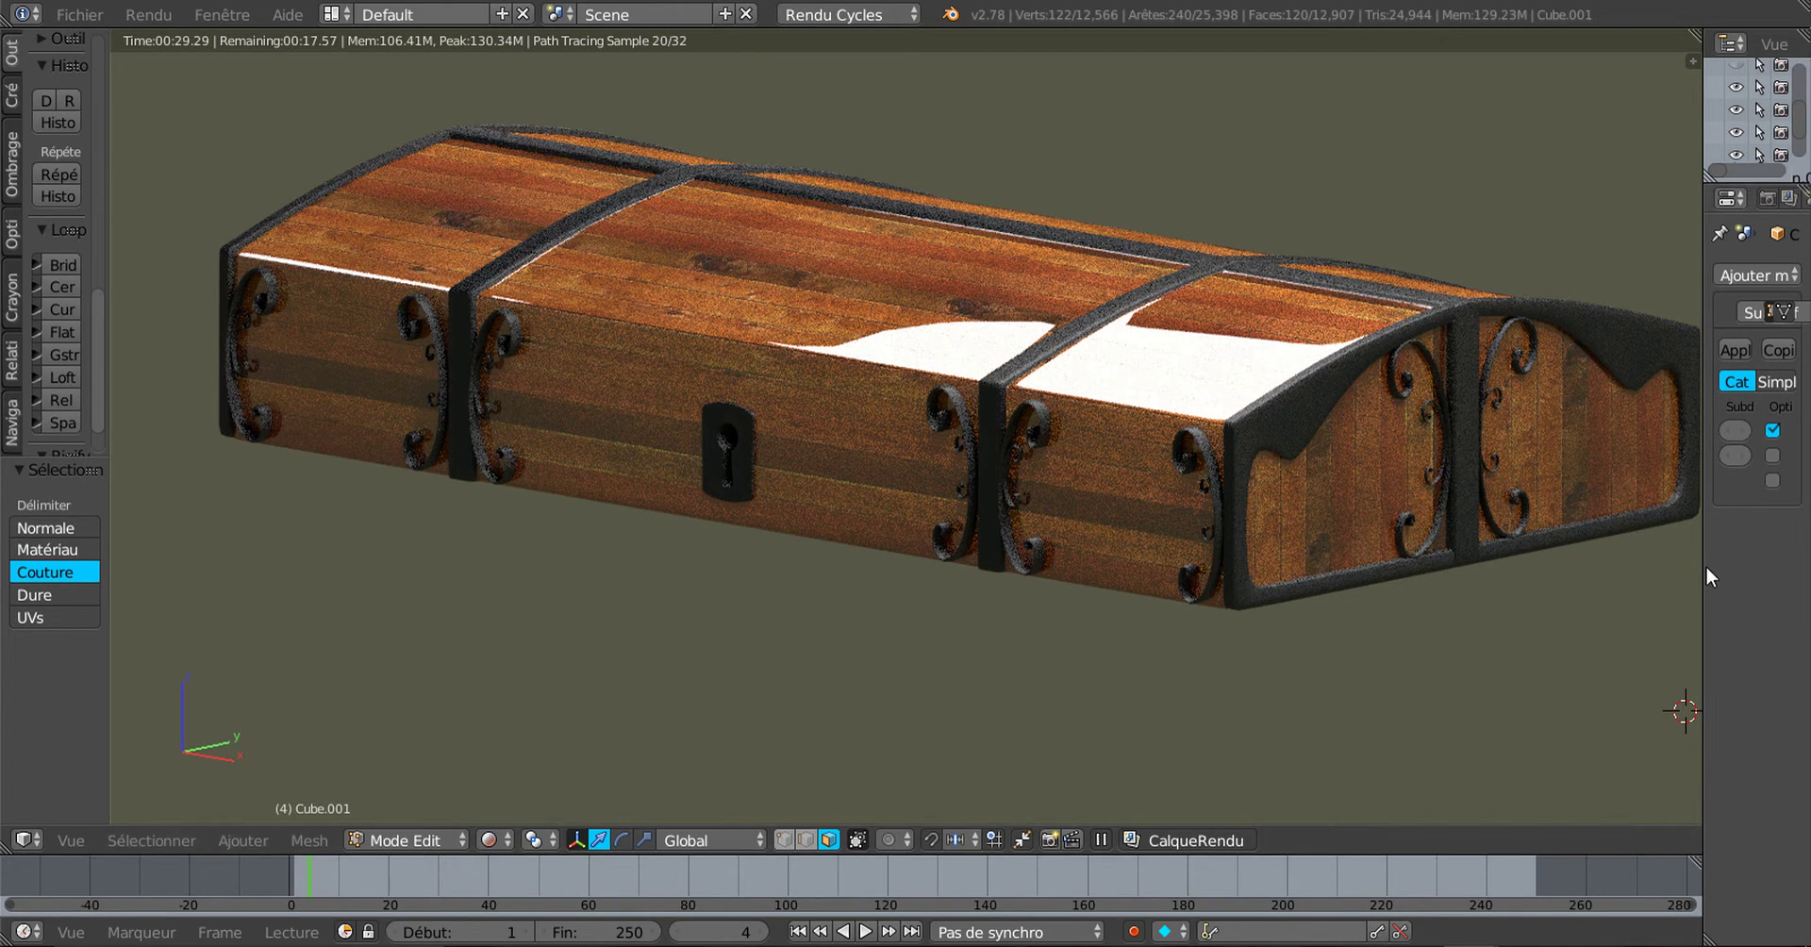
Step: Widen the properties editor to show the chest's Subdivision Surface settings and return the viewport shading to Material
left_click_drag(1702, 568, 1501, 599)
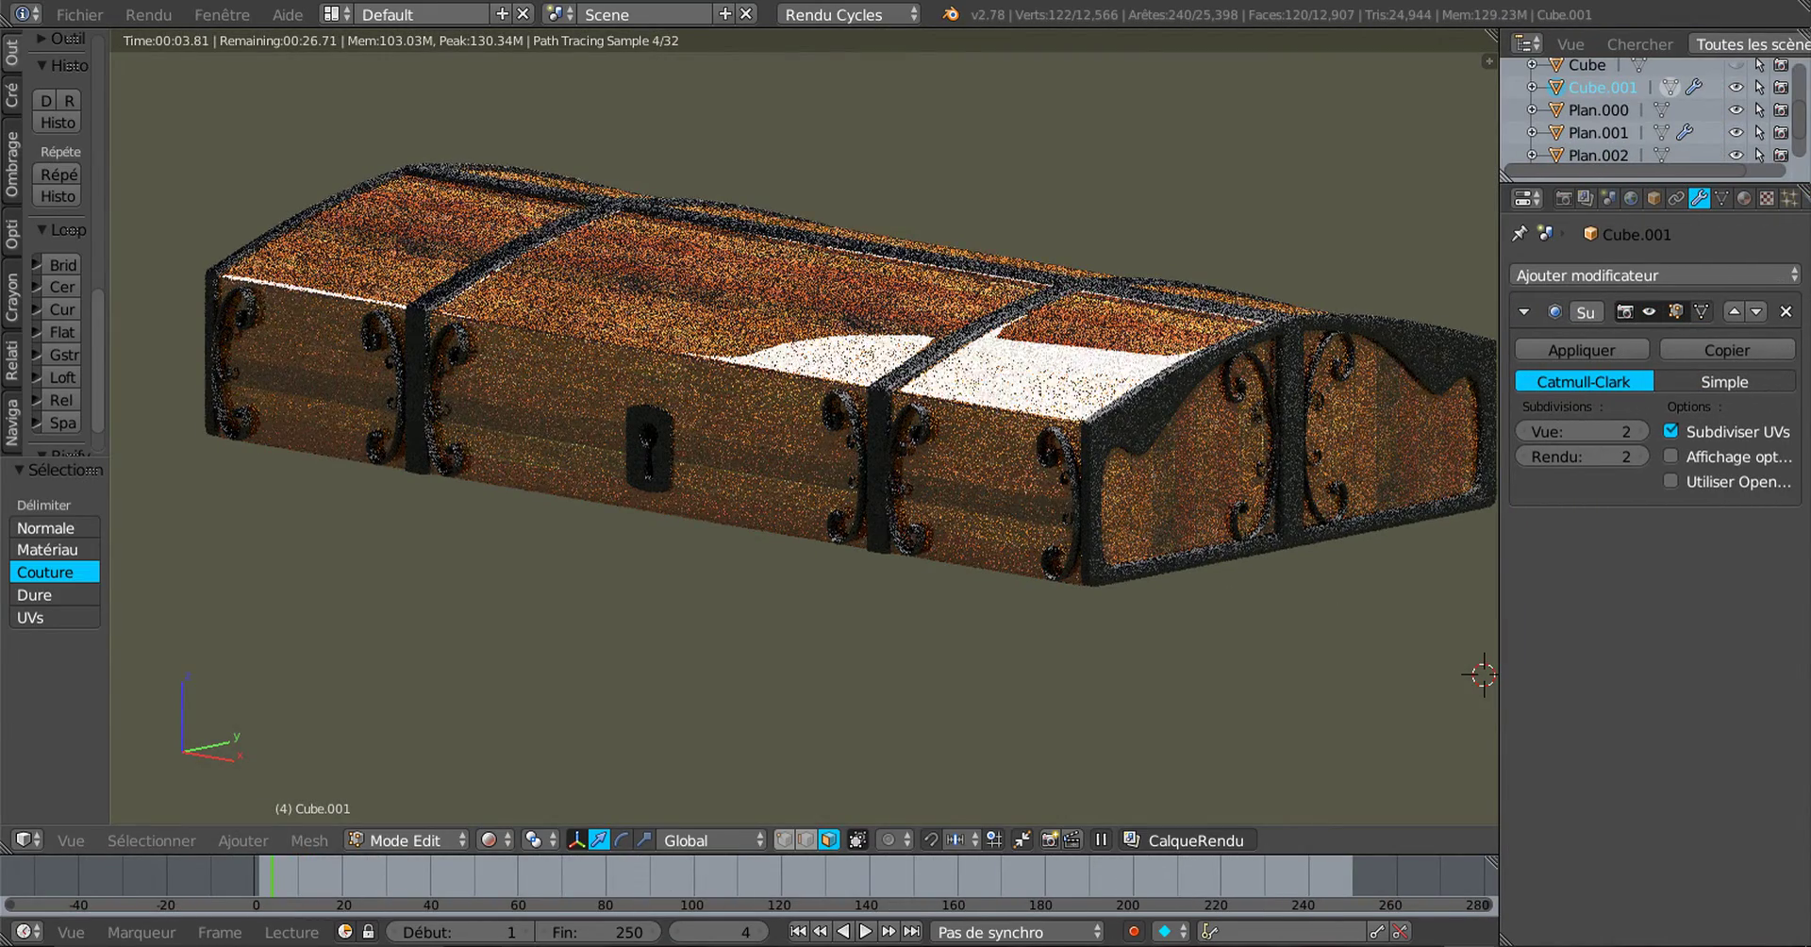
scroll(804, 434, "up", 2)
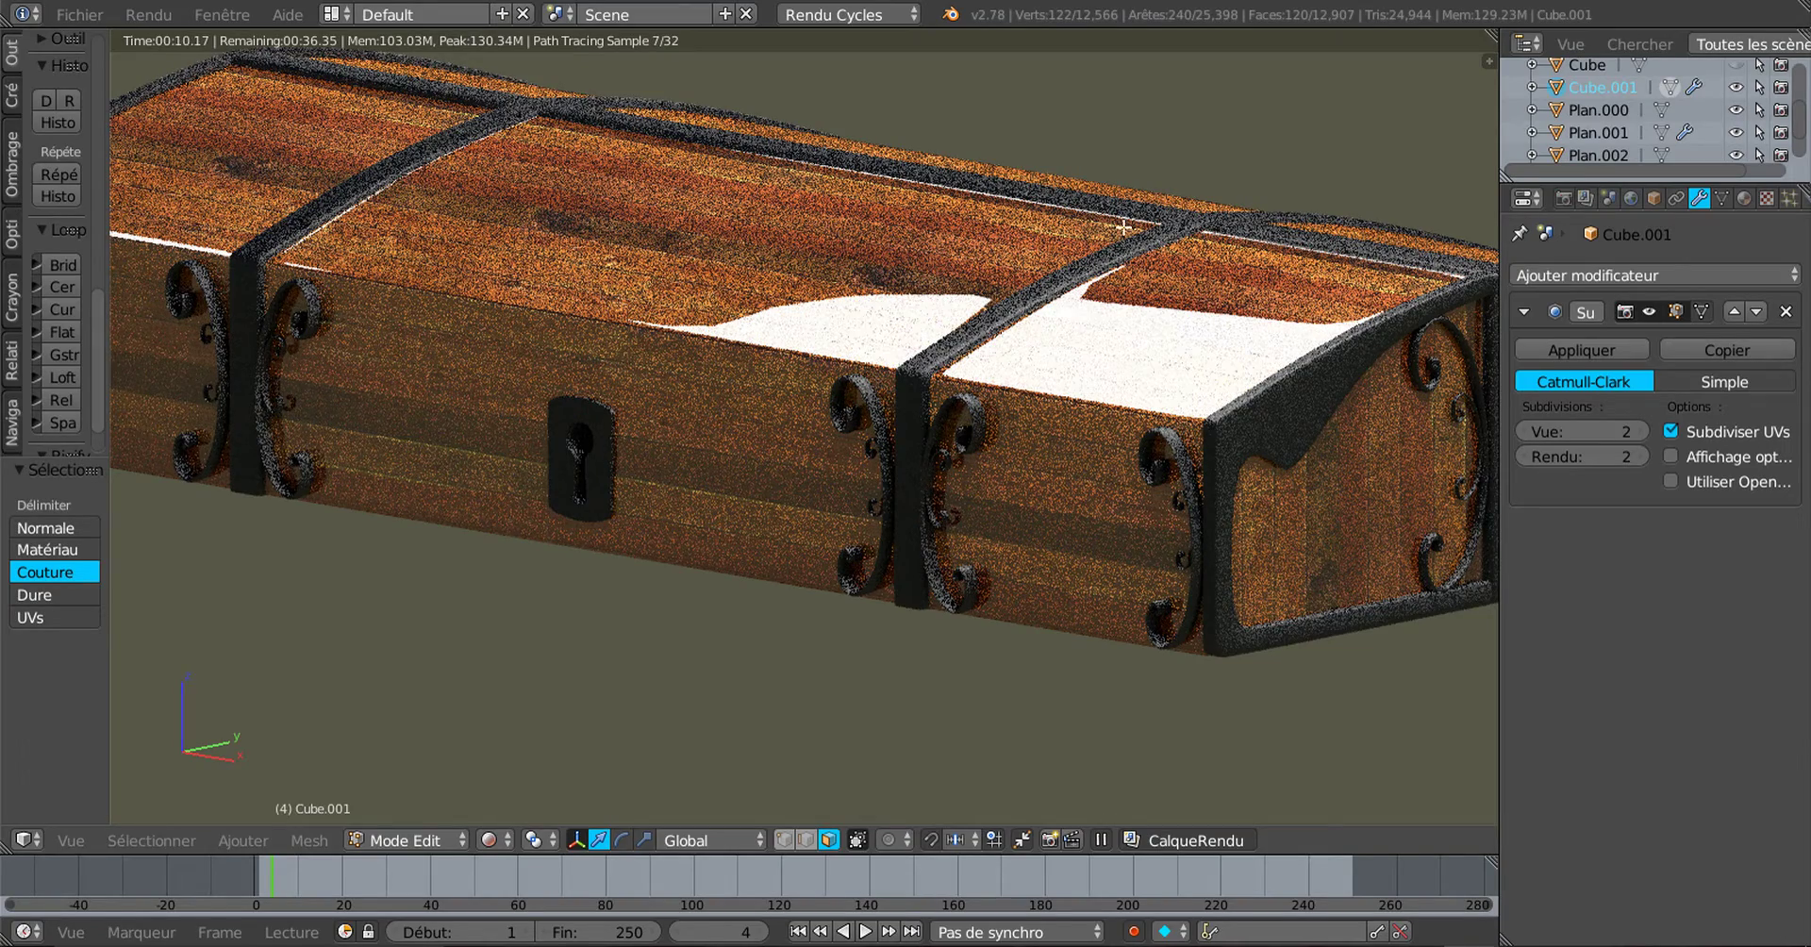
left_click(500, 839)
left_click(520, 713)
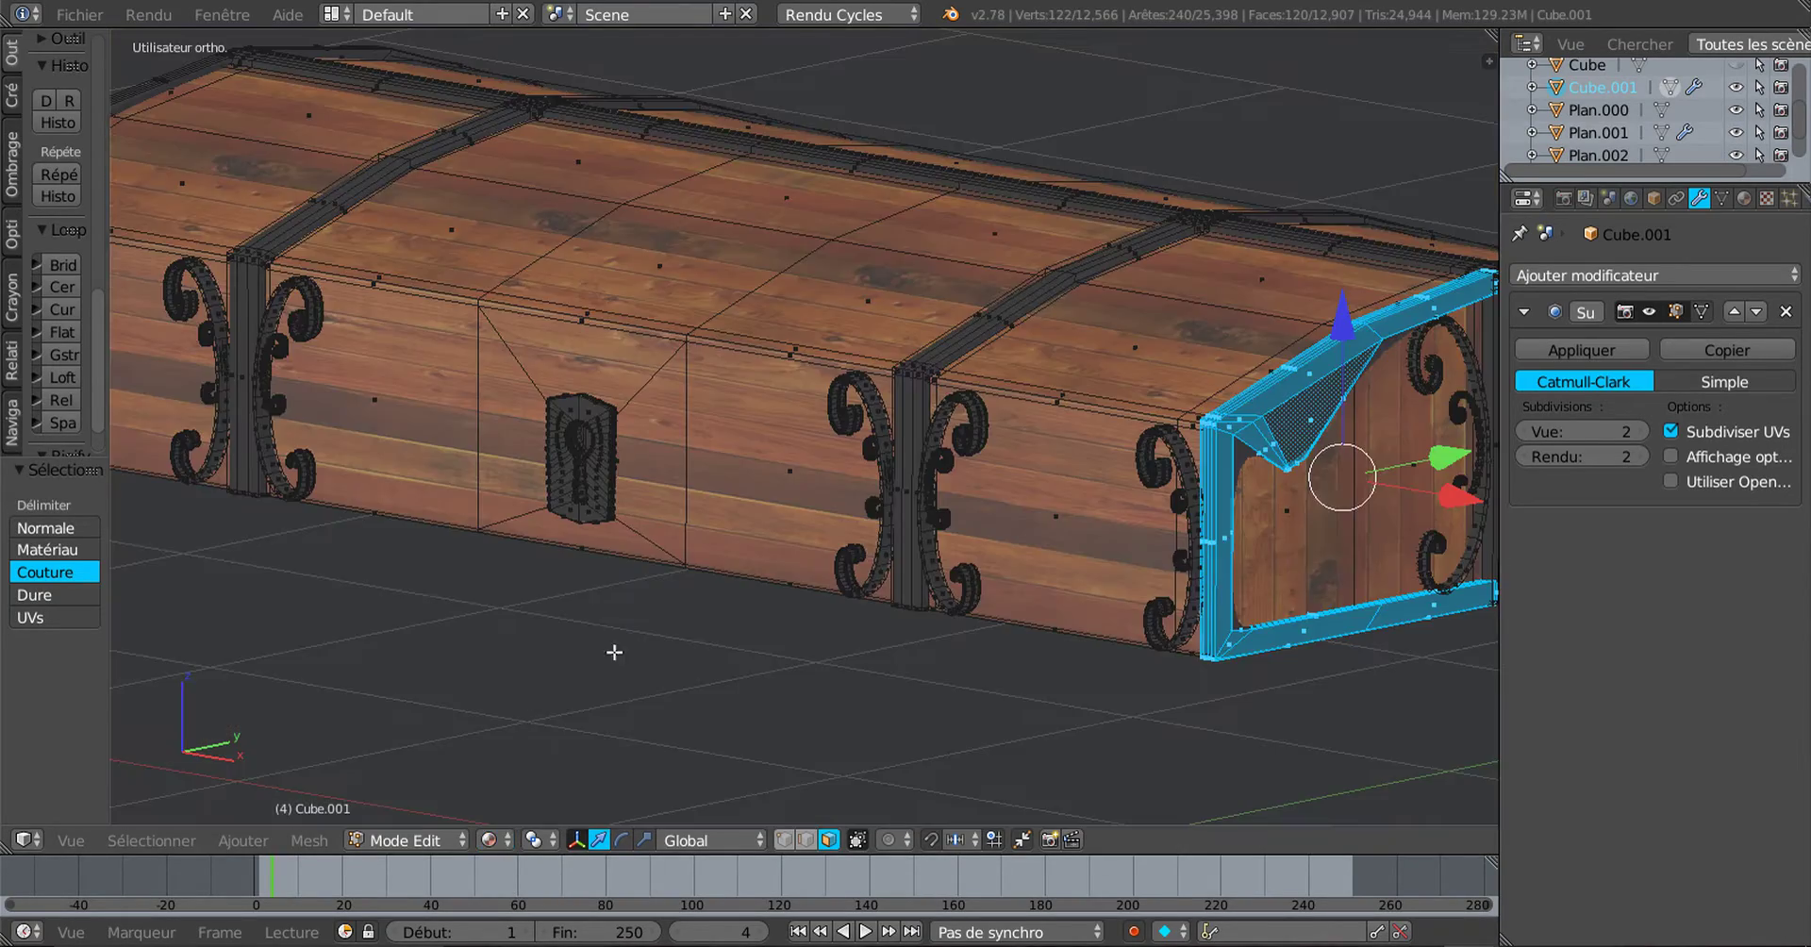
Step: Switch to edge selection and select the chain of edges along one side of the lid's iron band
scroll(866, 632, "up", 2)
scroll(820, 641, "up", 2)
scroll(798, 649, "up", 2)
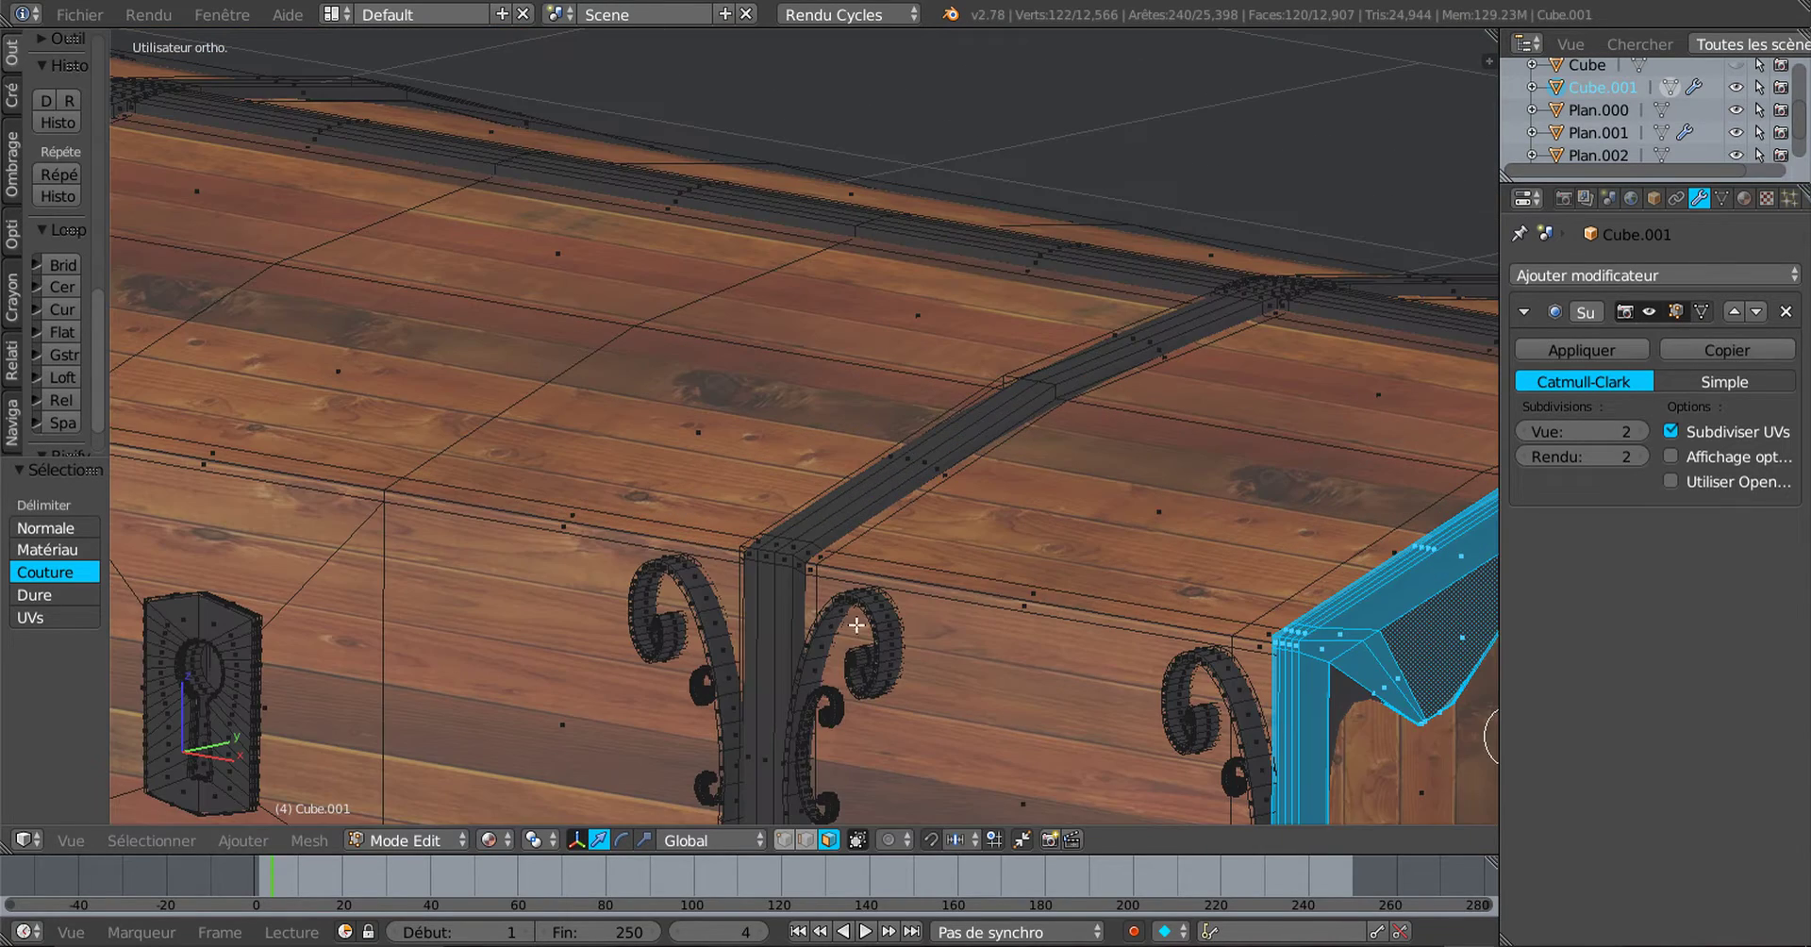
left_click(813, 840)
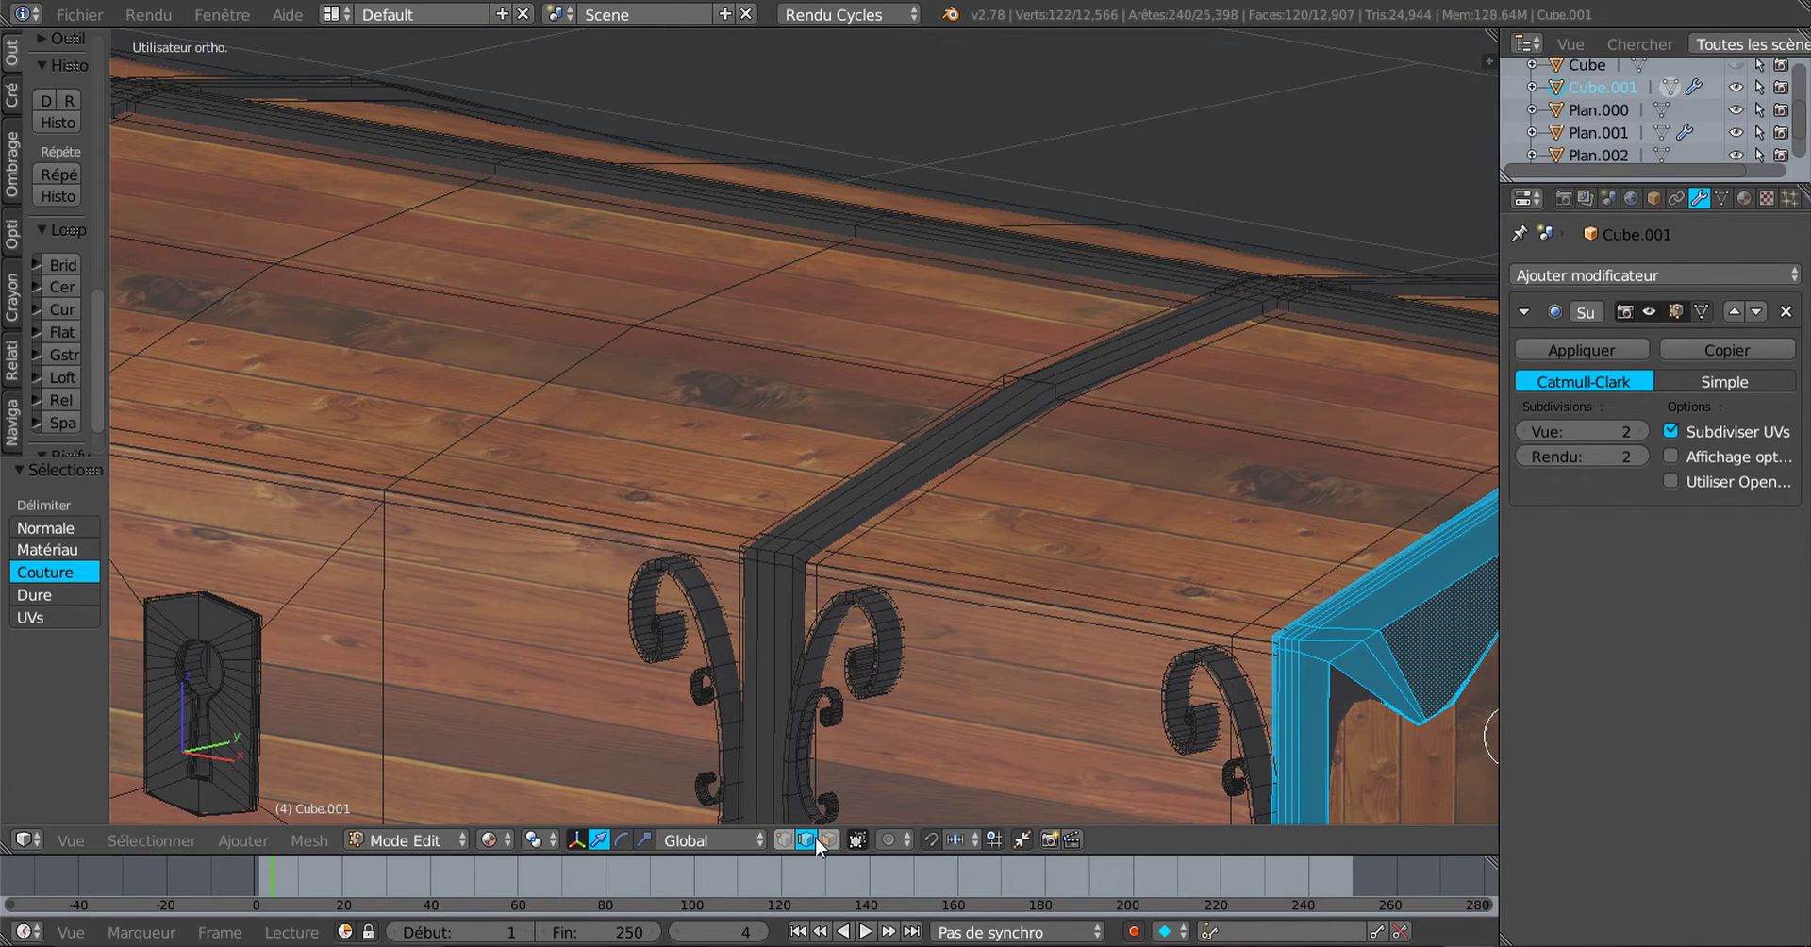
scroll(858, 618, "up", 2)
right_click(860, 594)
right_click(1292, 332, "shift")
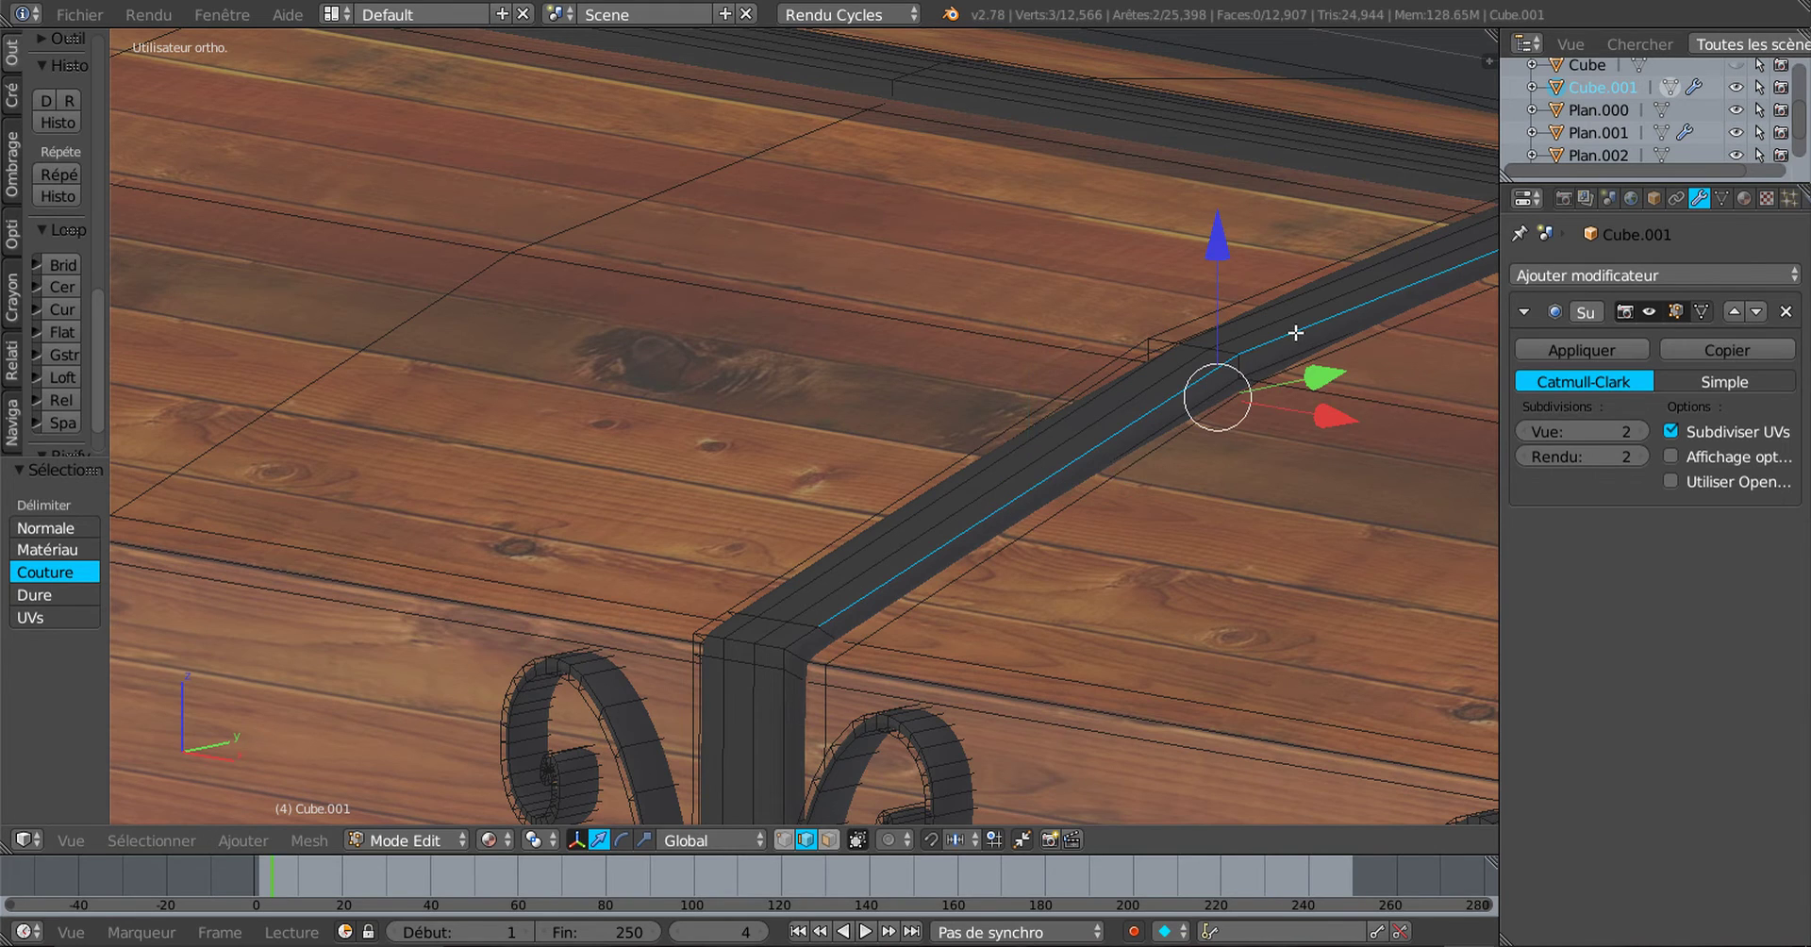
middle_click_drag(1191, 408, 1151, 449)
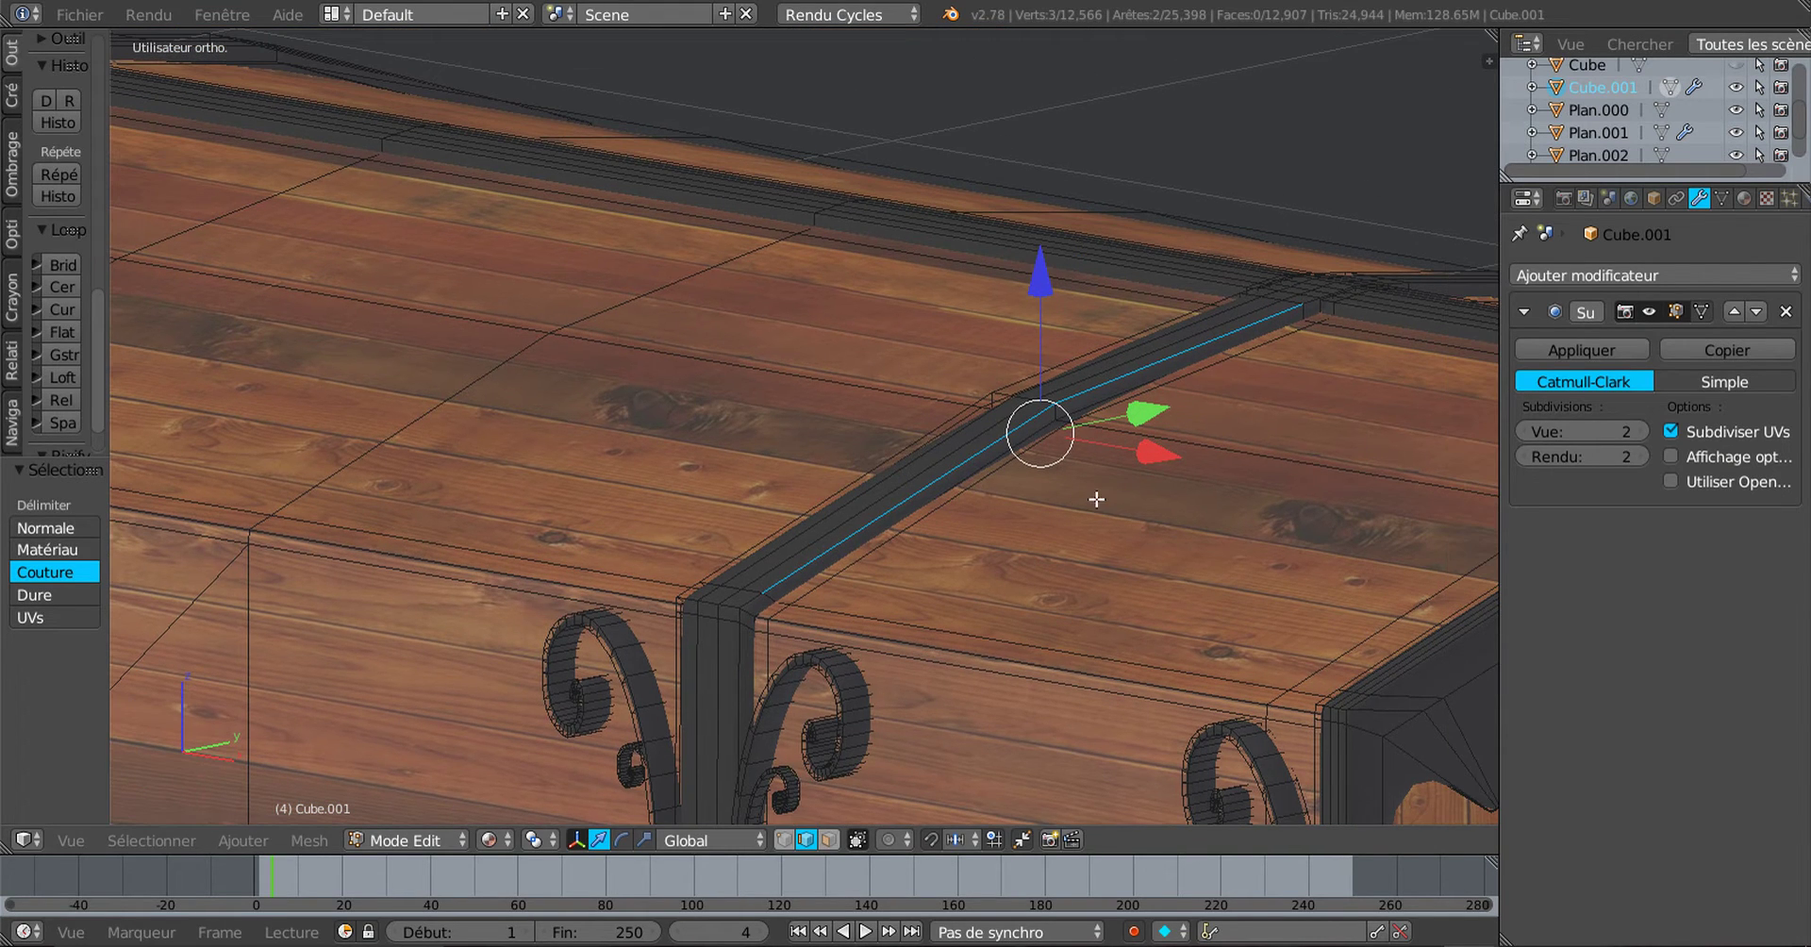
right_click(764, 592, "shift")
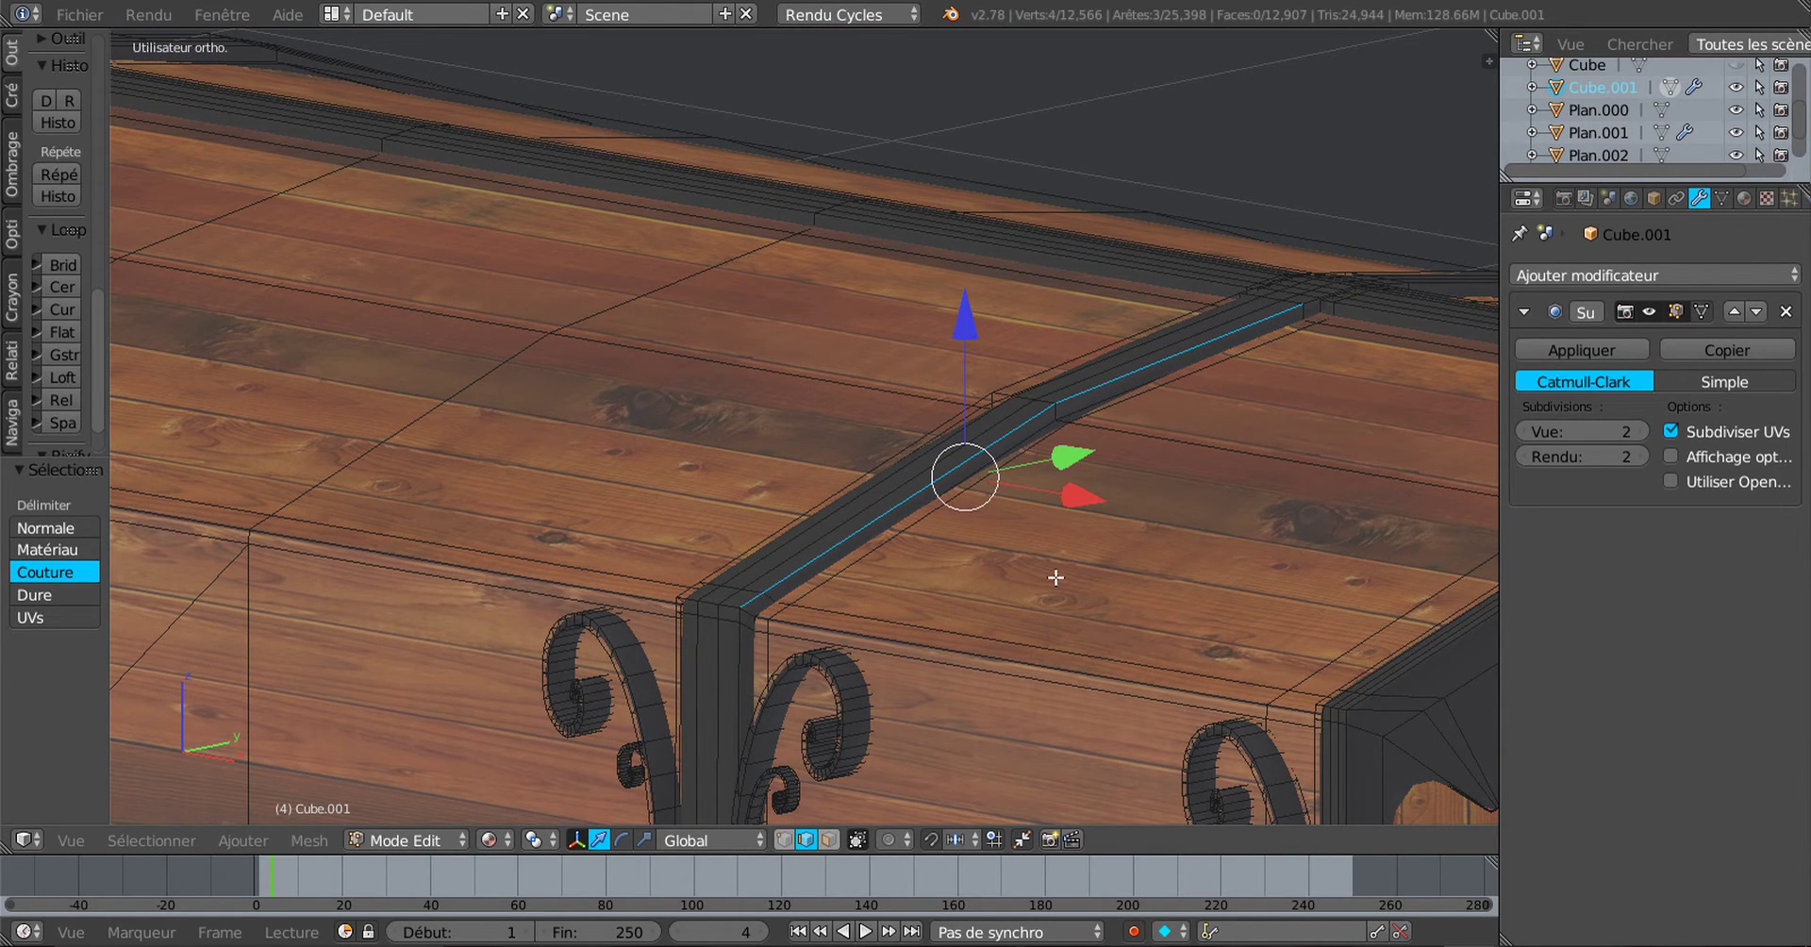
Step: Duplicate the selected band edges in place and raise the copy 0.12 along Z
key("shift+d")
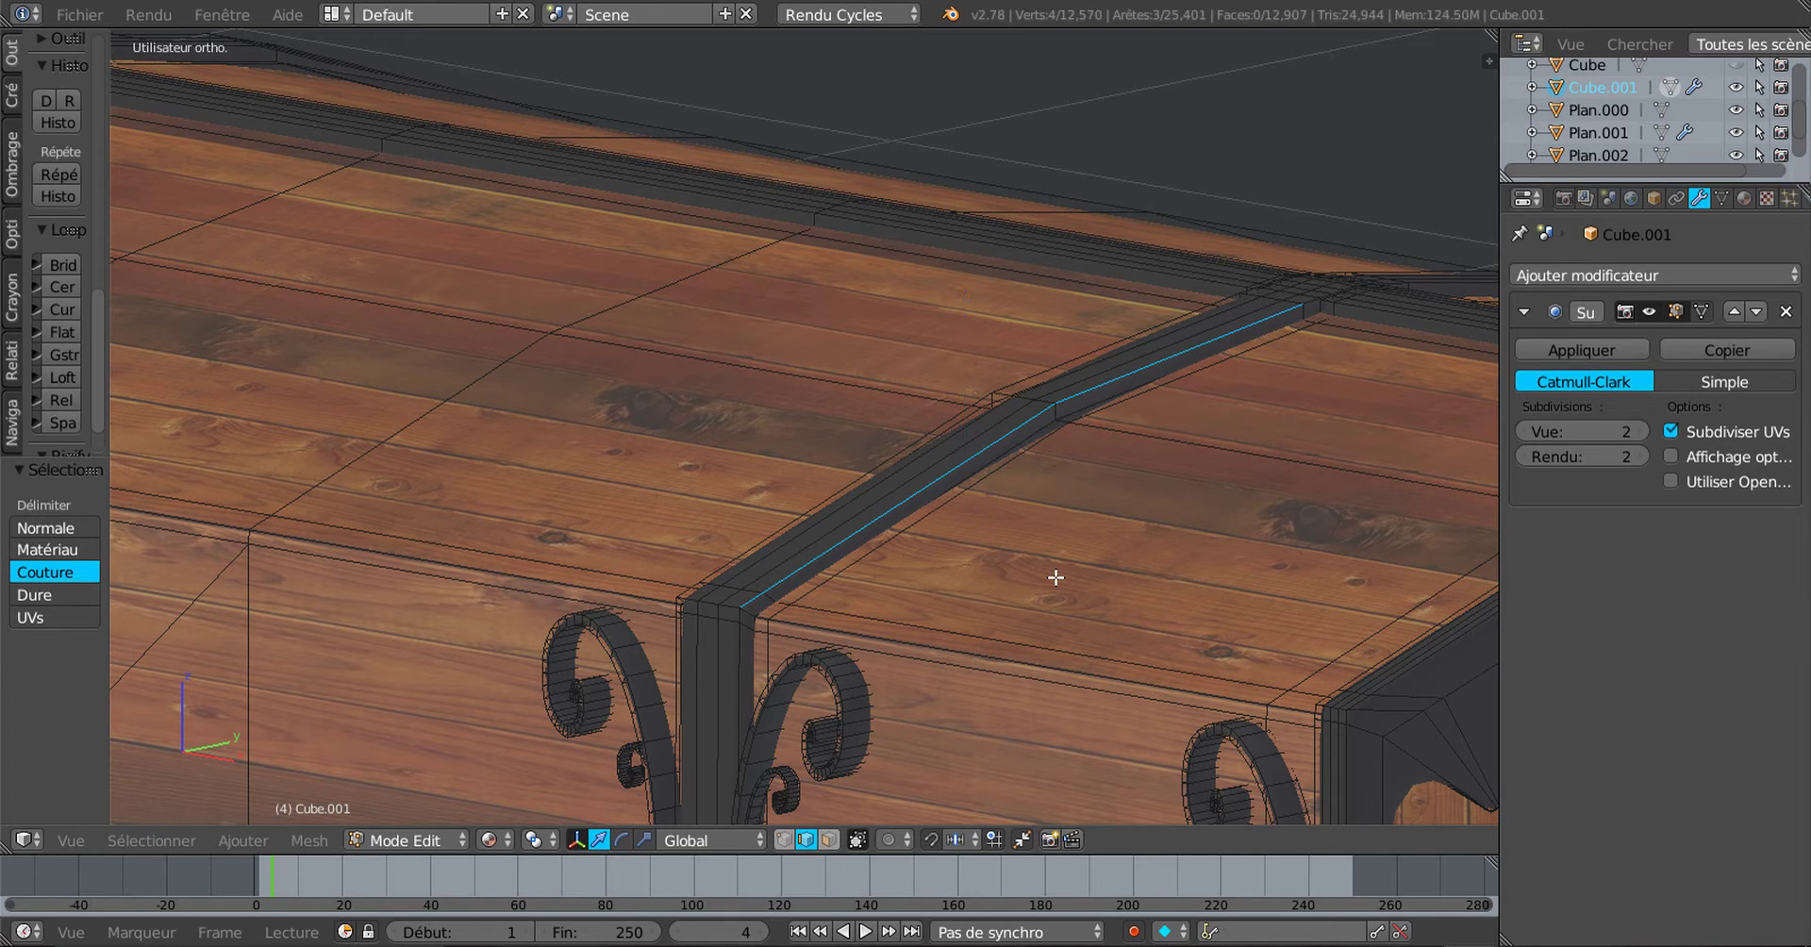
right_click(1007, 359)
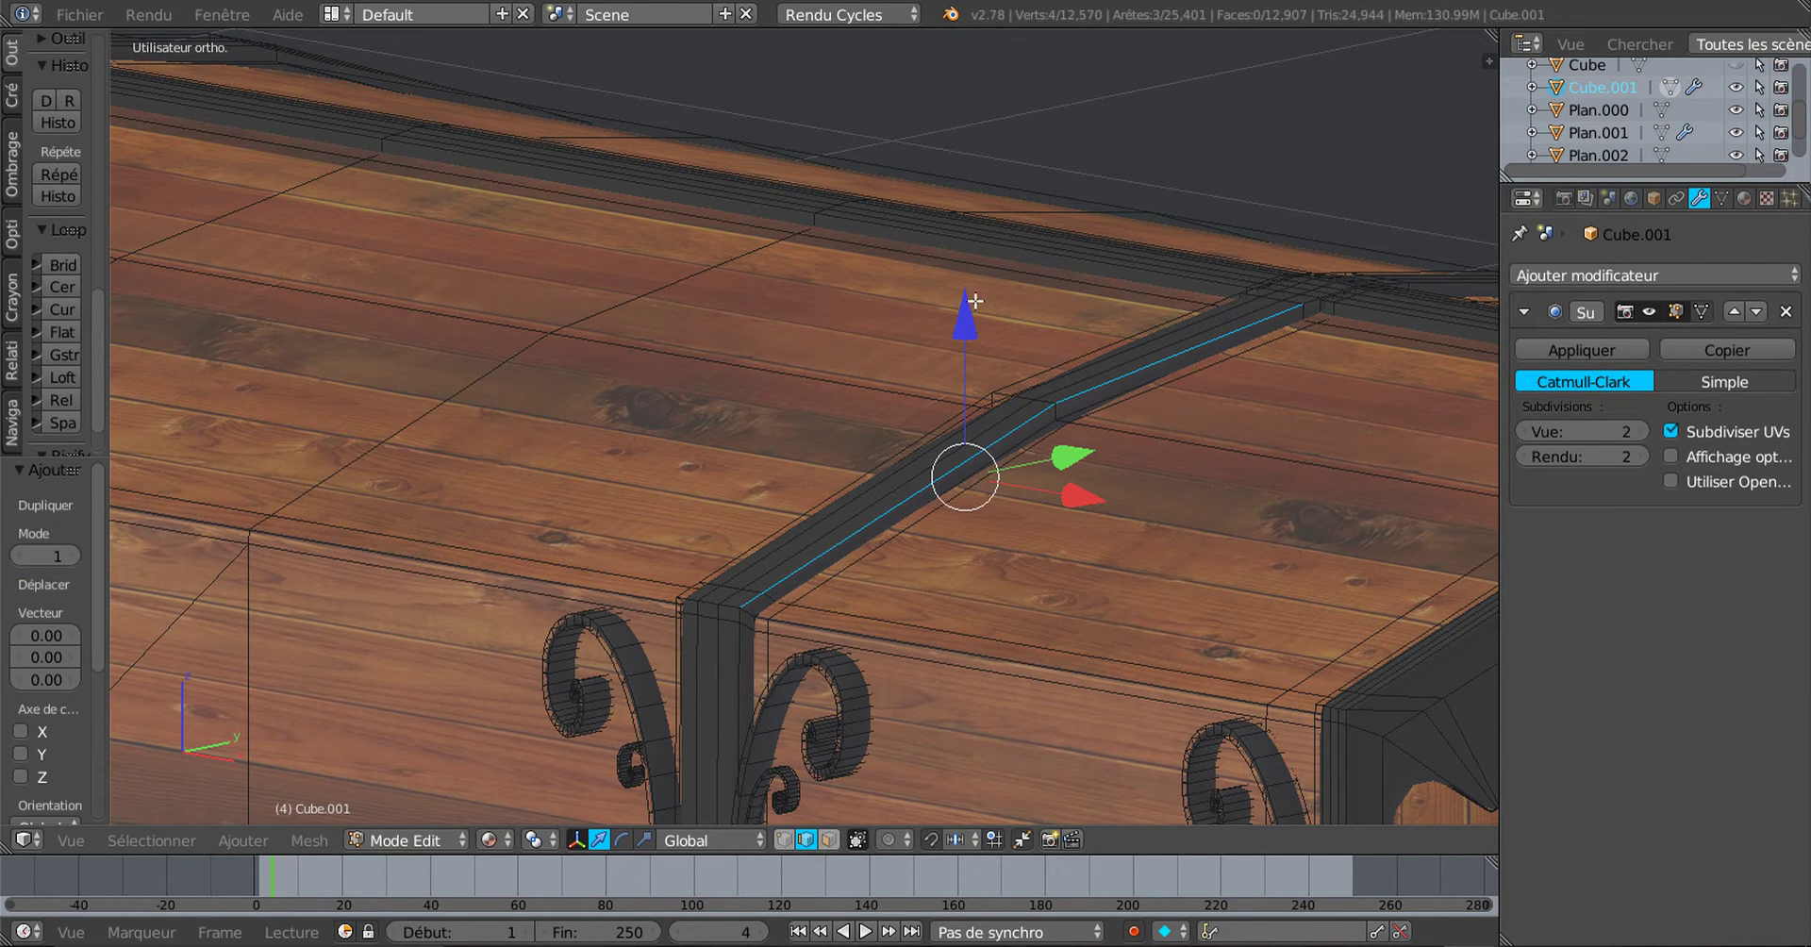
key("g")
key("z")
left_click_drag(976, 232, 977, 232)
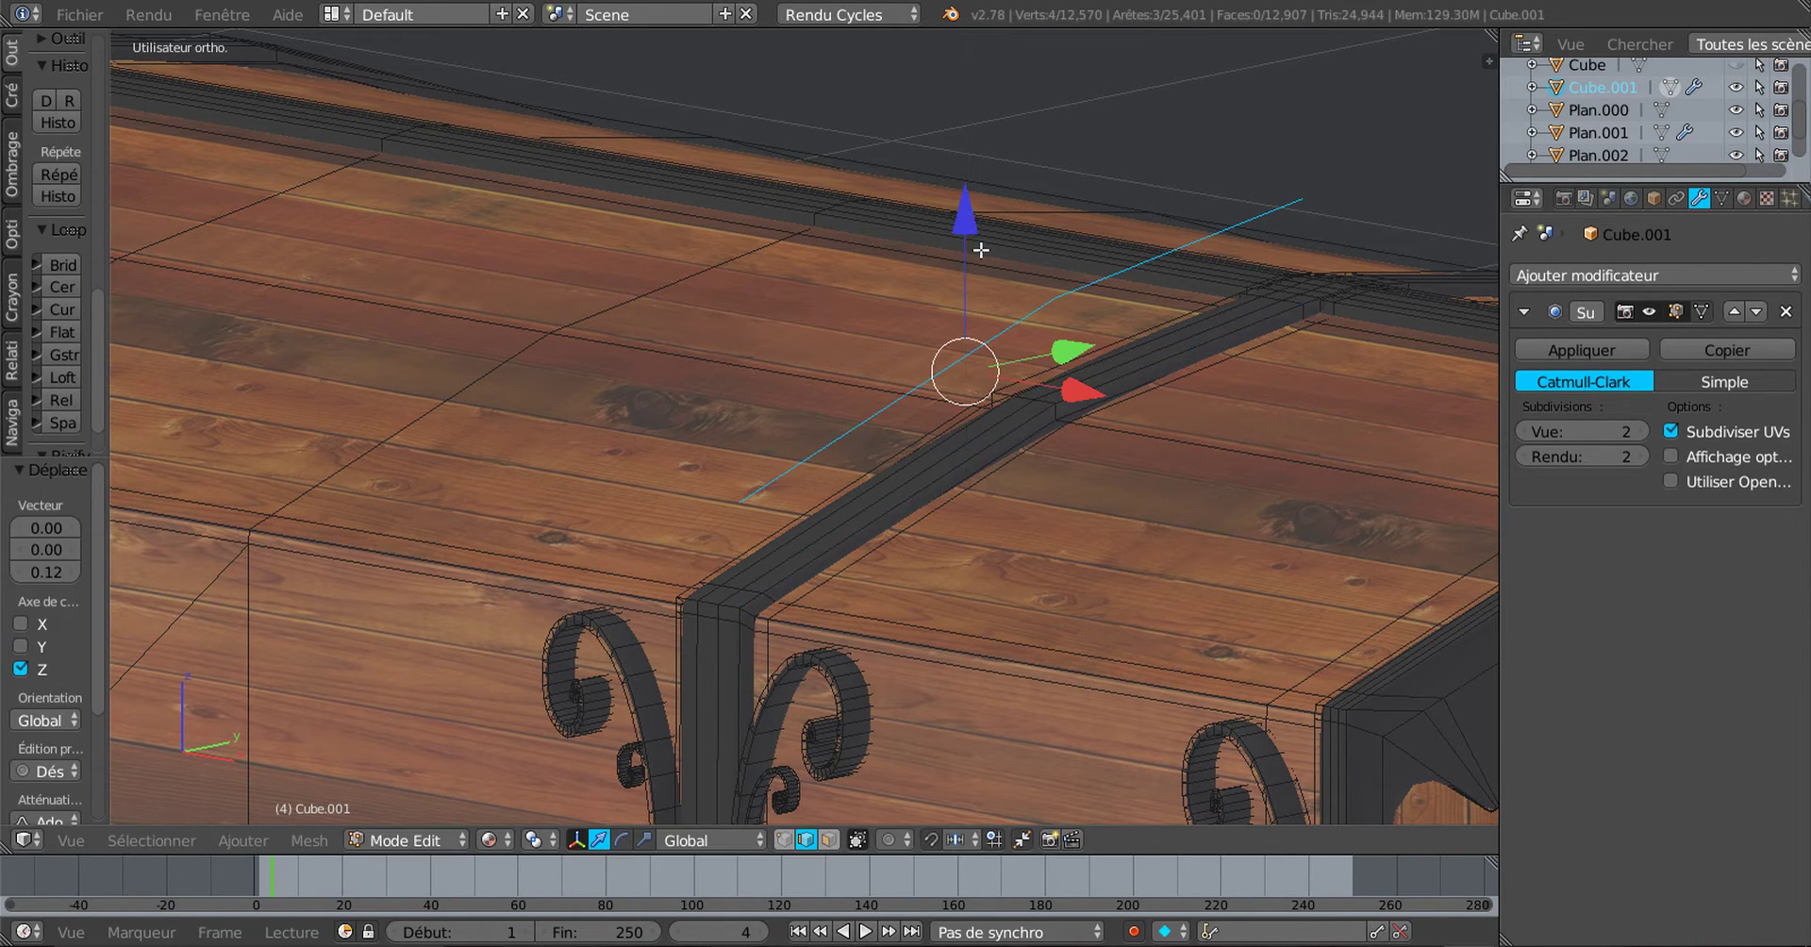
Step: Separate the raised edges into their own object and select that object in Object Mode
key("p")
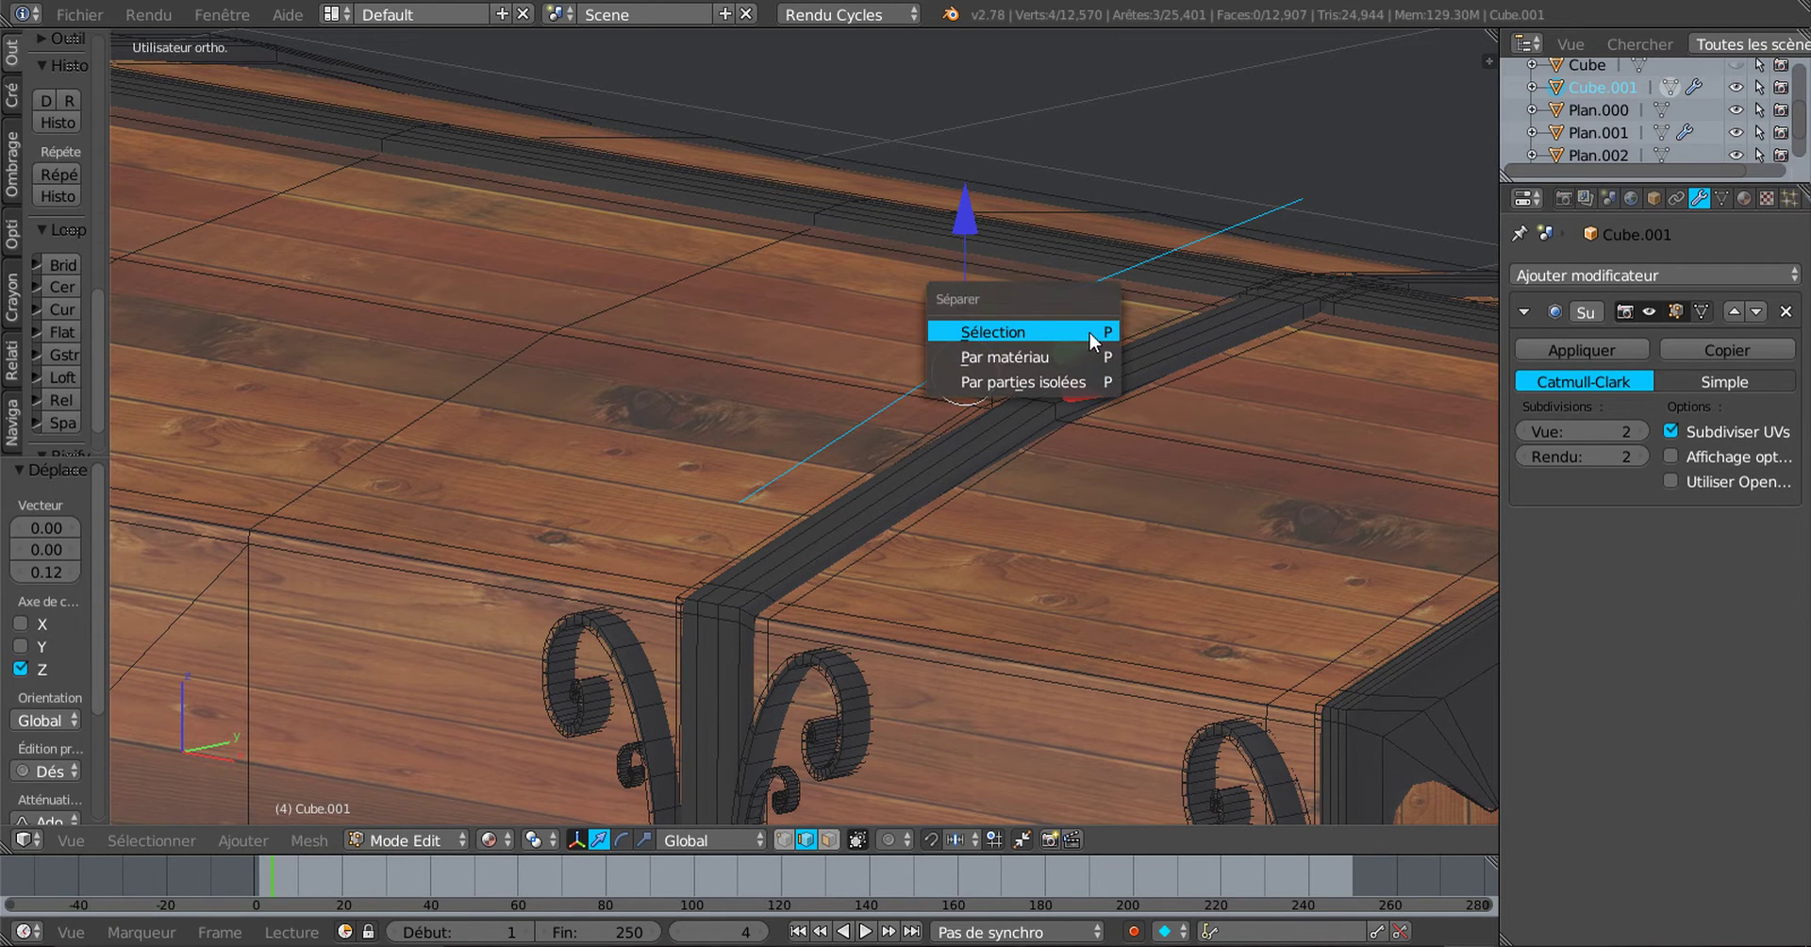
left_click(1028, 332)
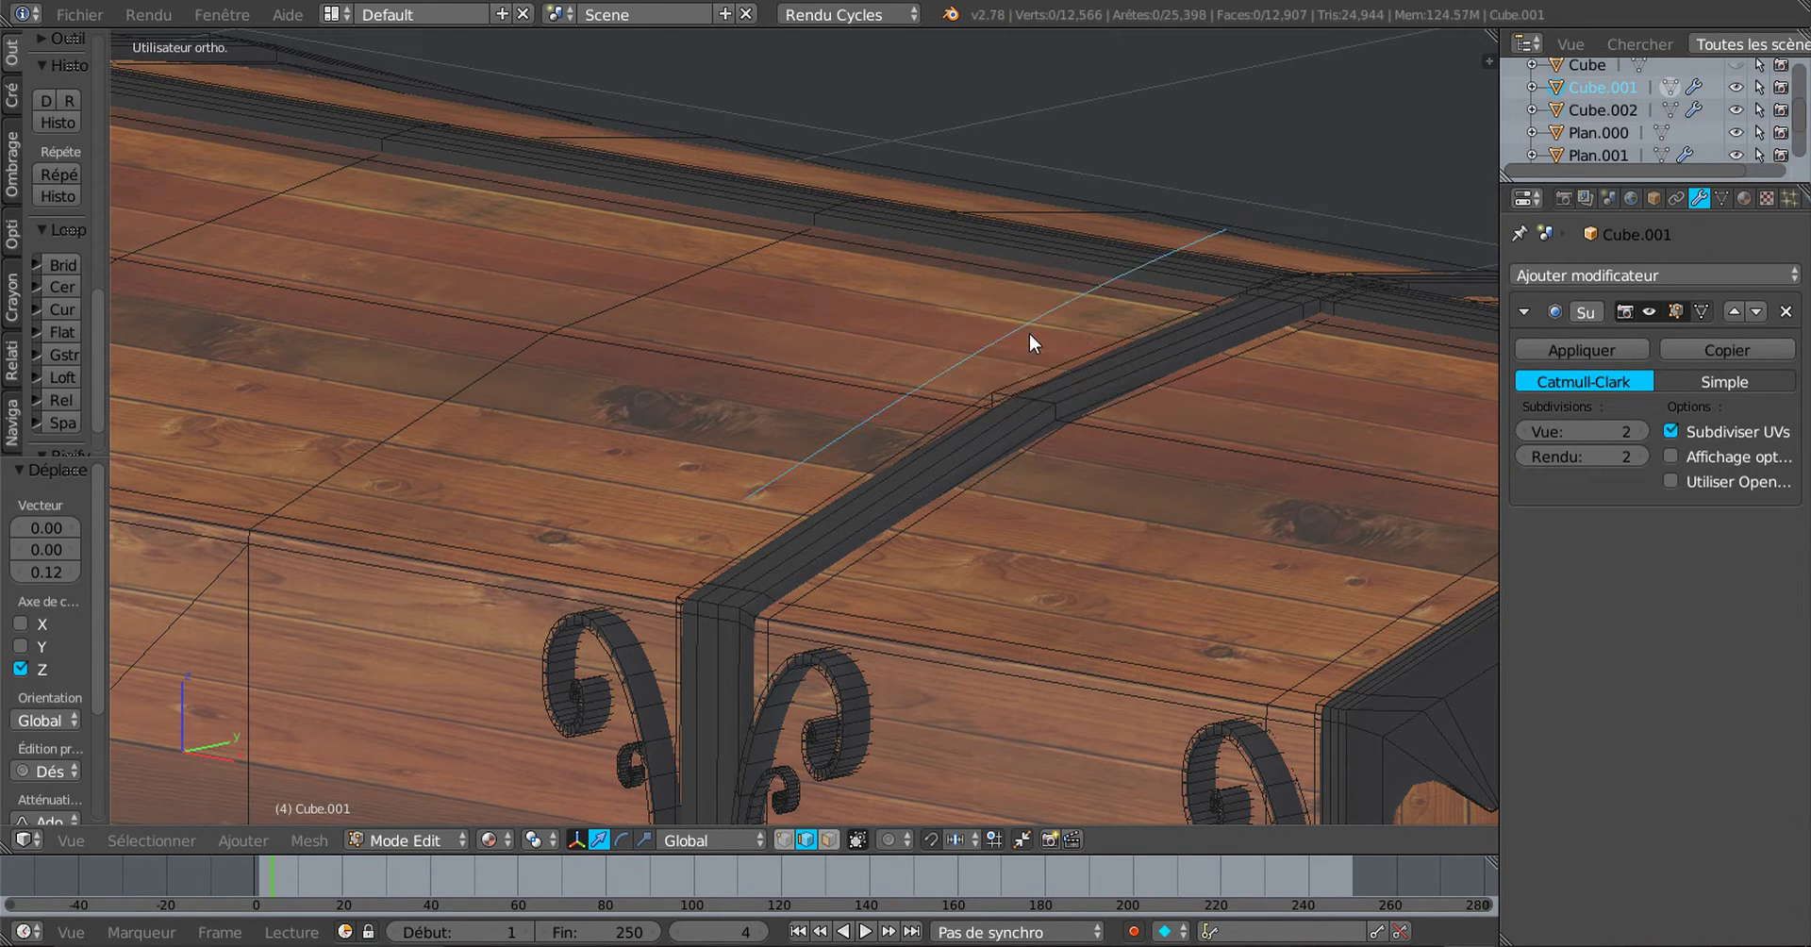
key("Tab")
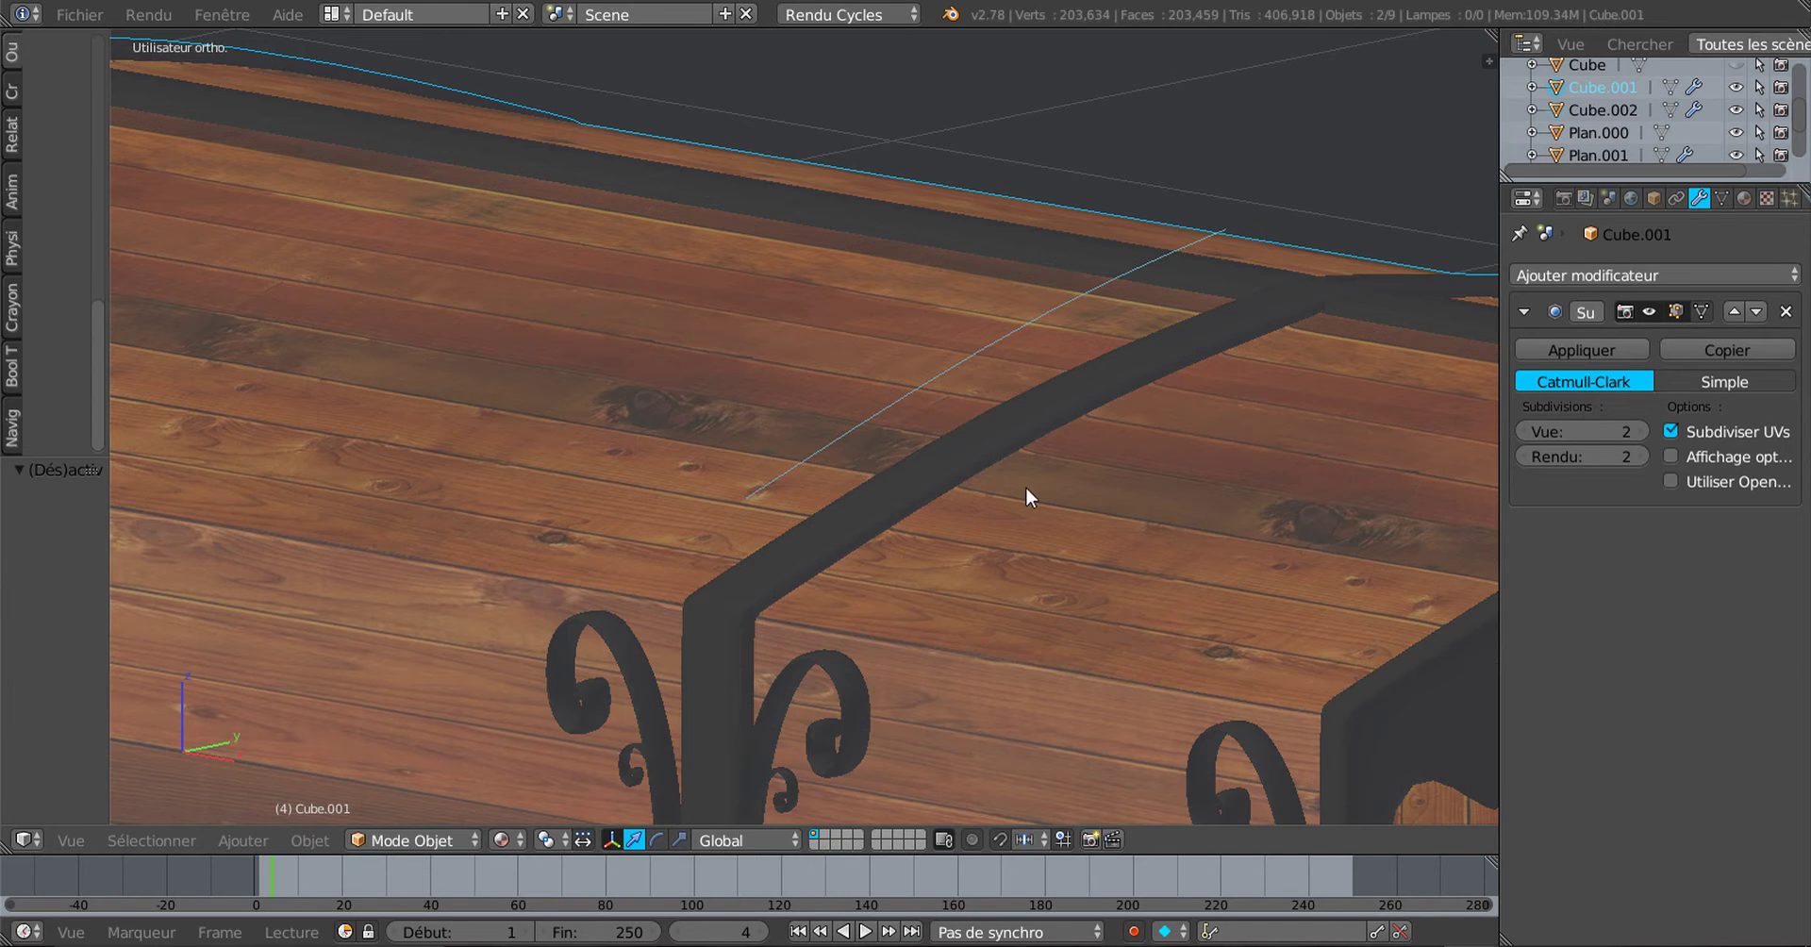
scroll(977, 489, "down", 5)
middle_click_drag(1028, 466, 1041, 462)
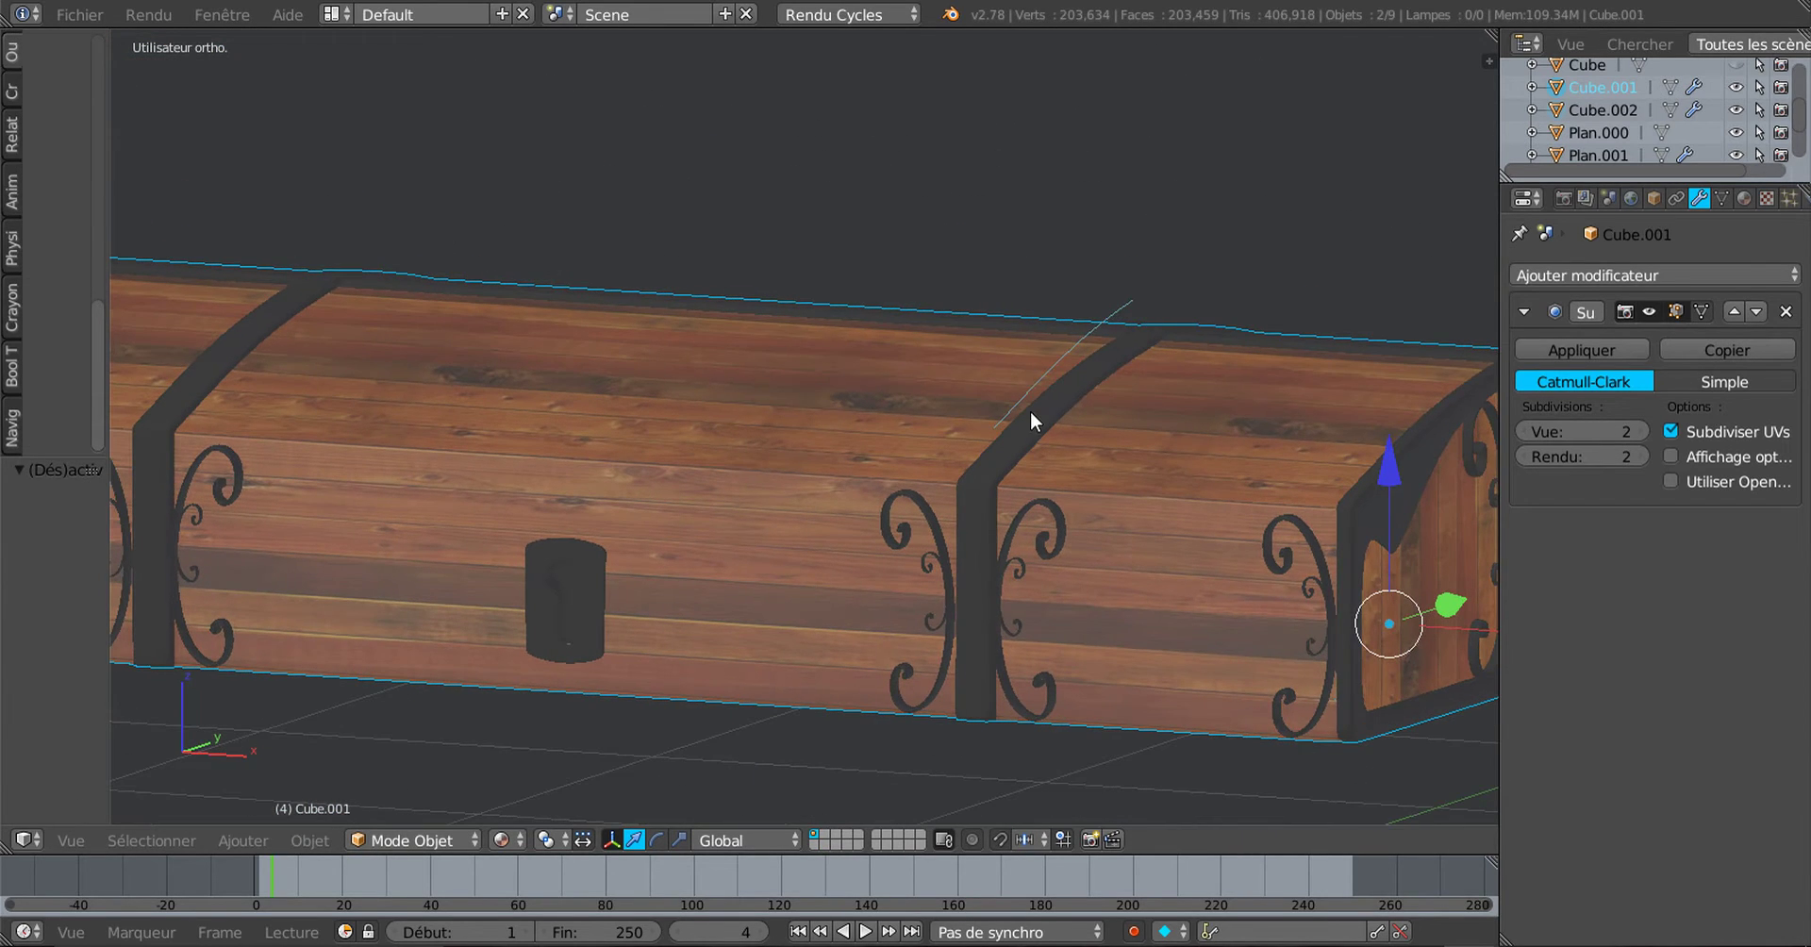
right_click(1034, 381)
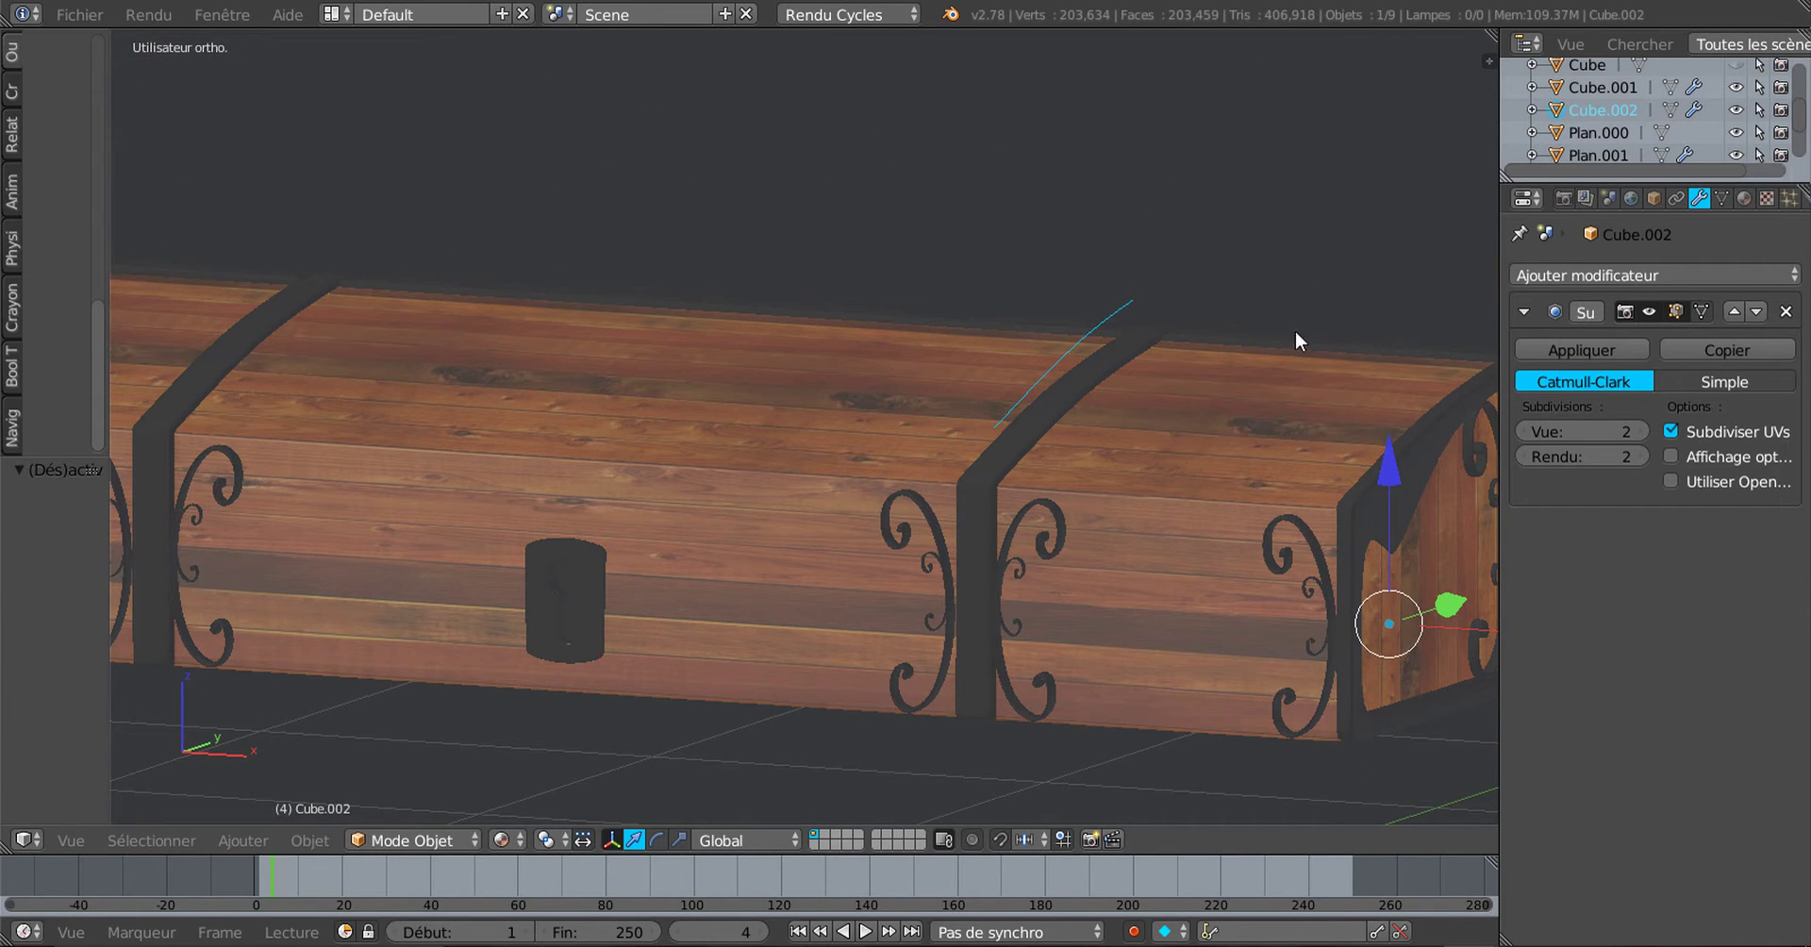
Step: Rename the separated curve object COUBE
key("n")
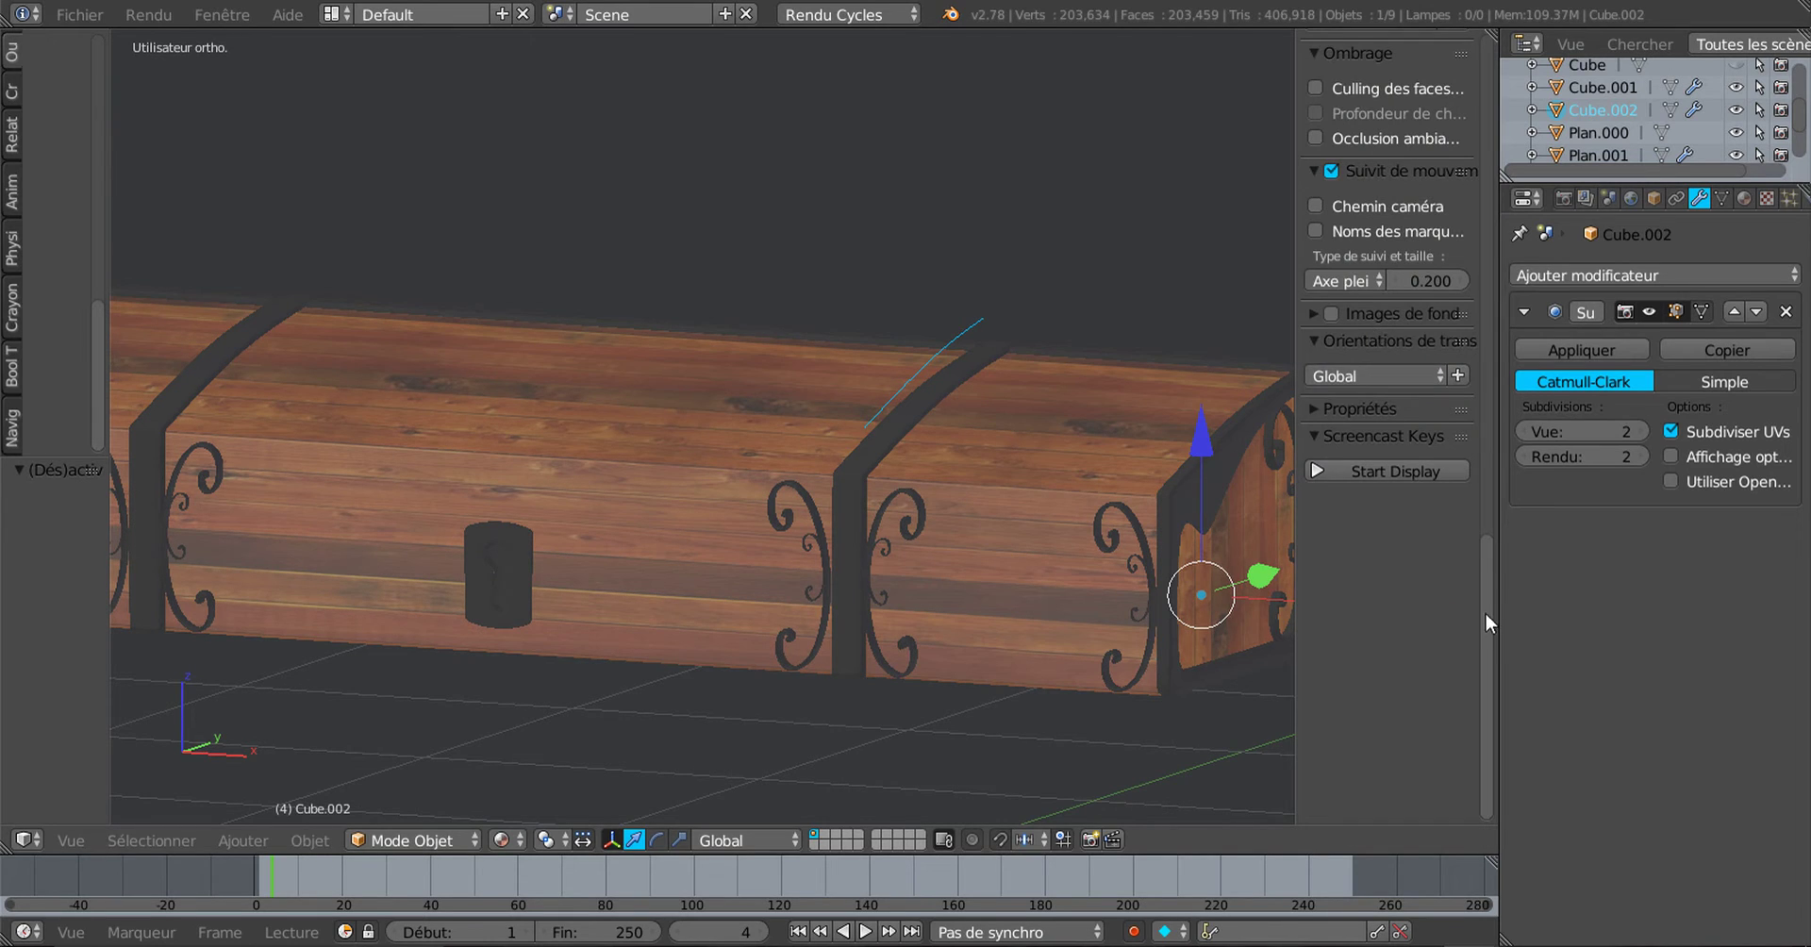
left_click_drag(1484, 614, 1483, 460)
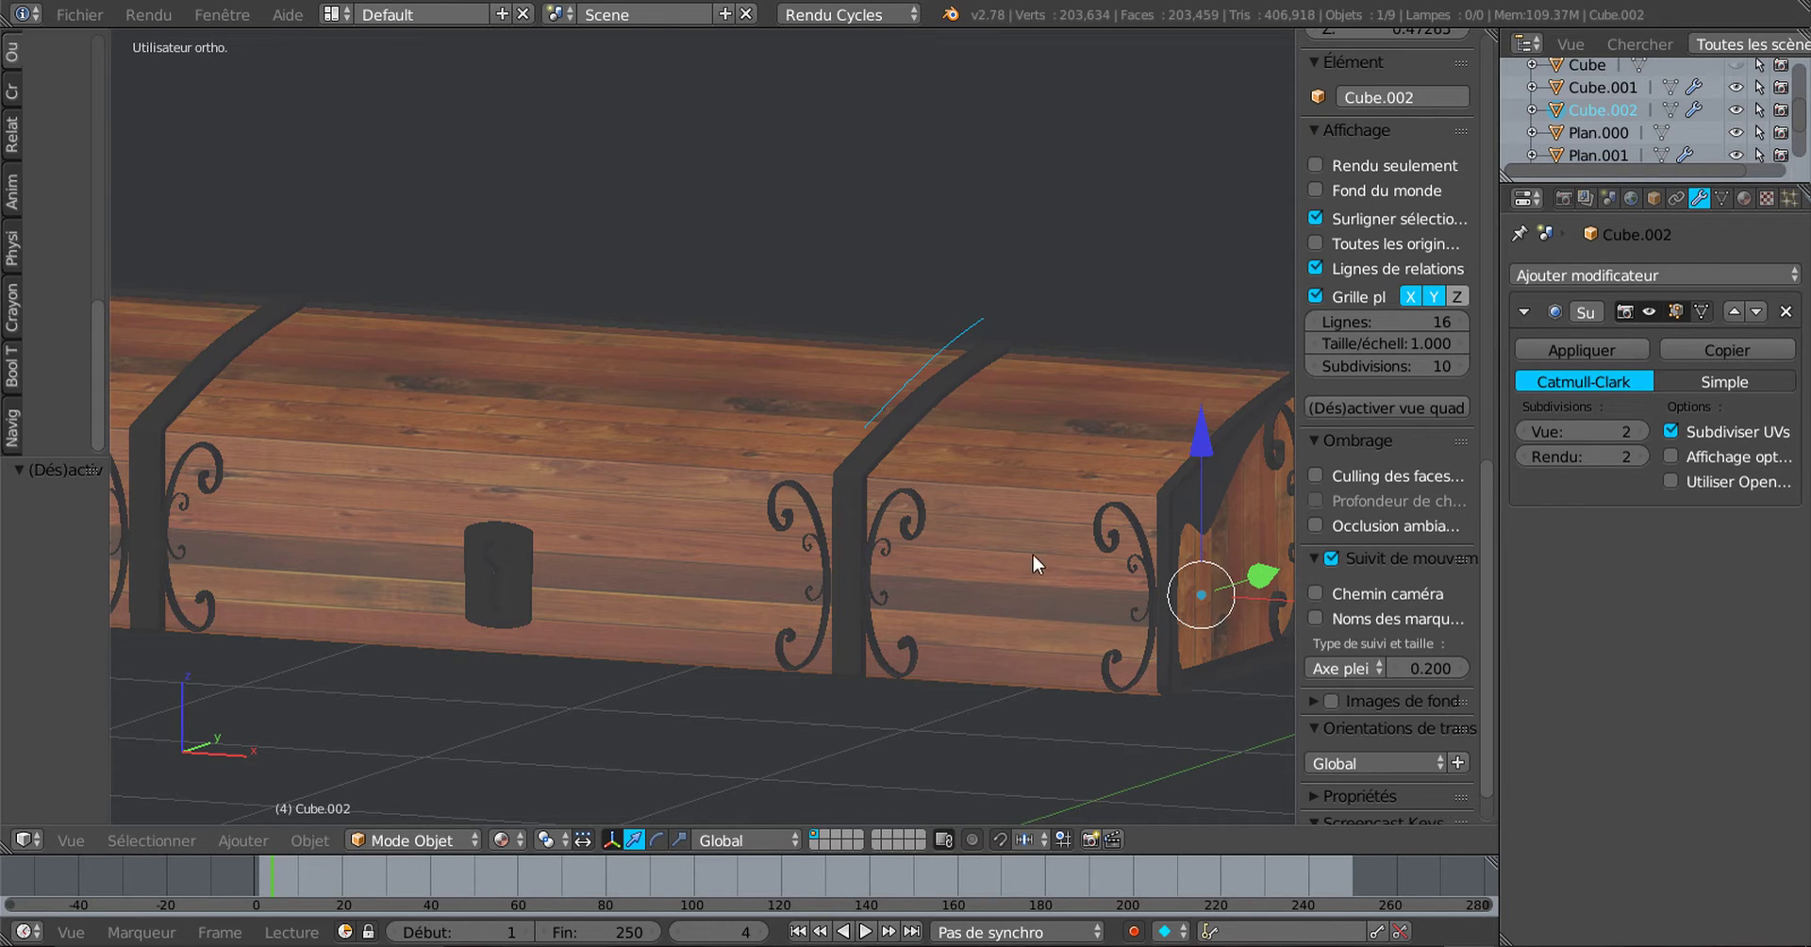
middle_click_drag(1033, 555, 947, 547)
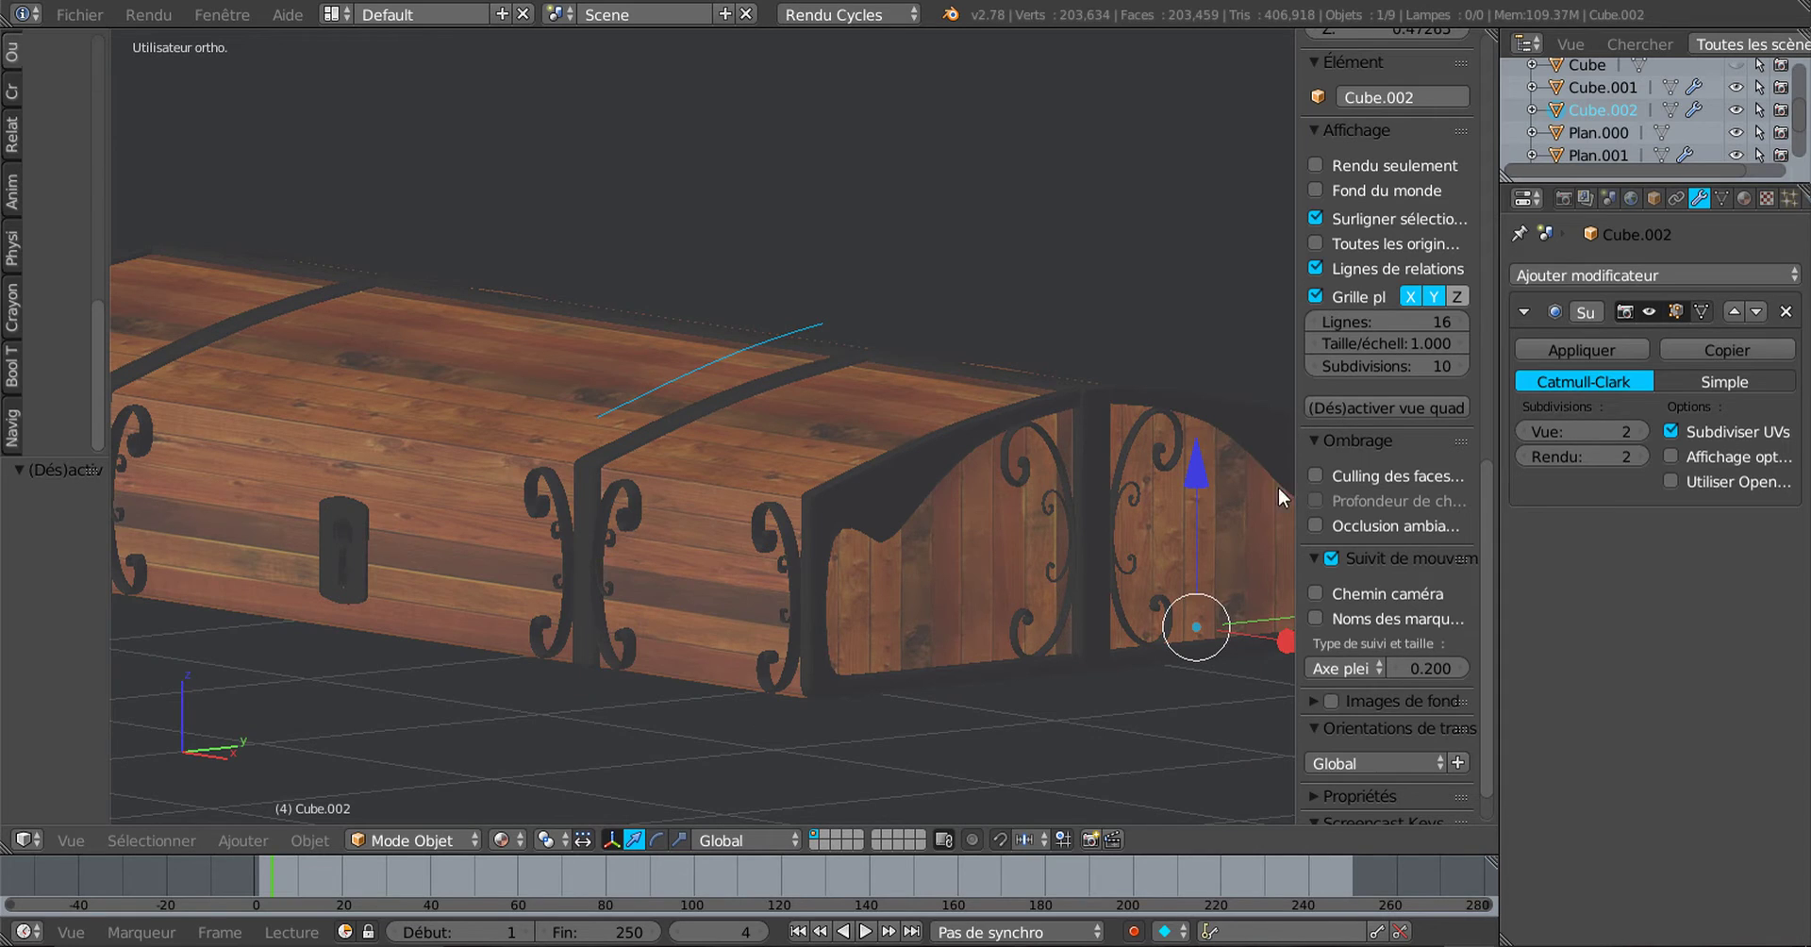
left_click_drag(1292, 462, 1186, 461)
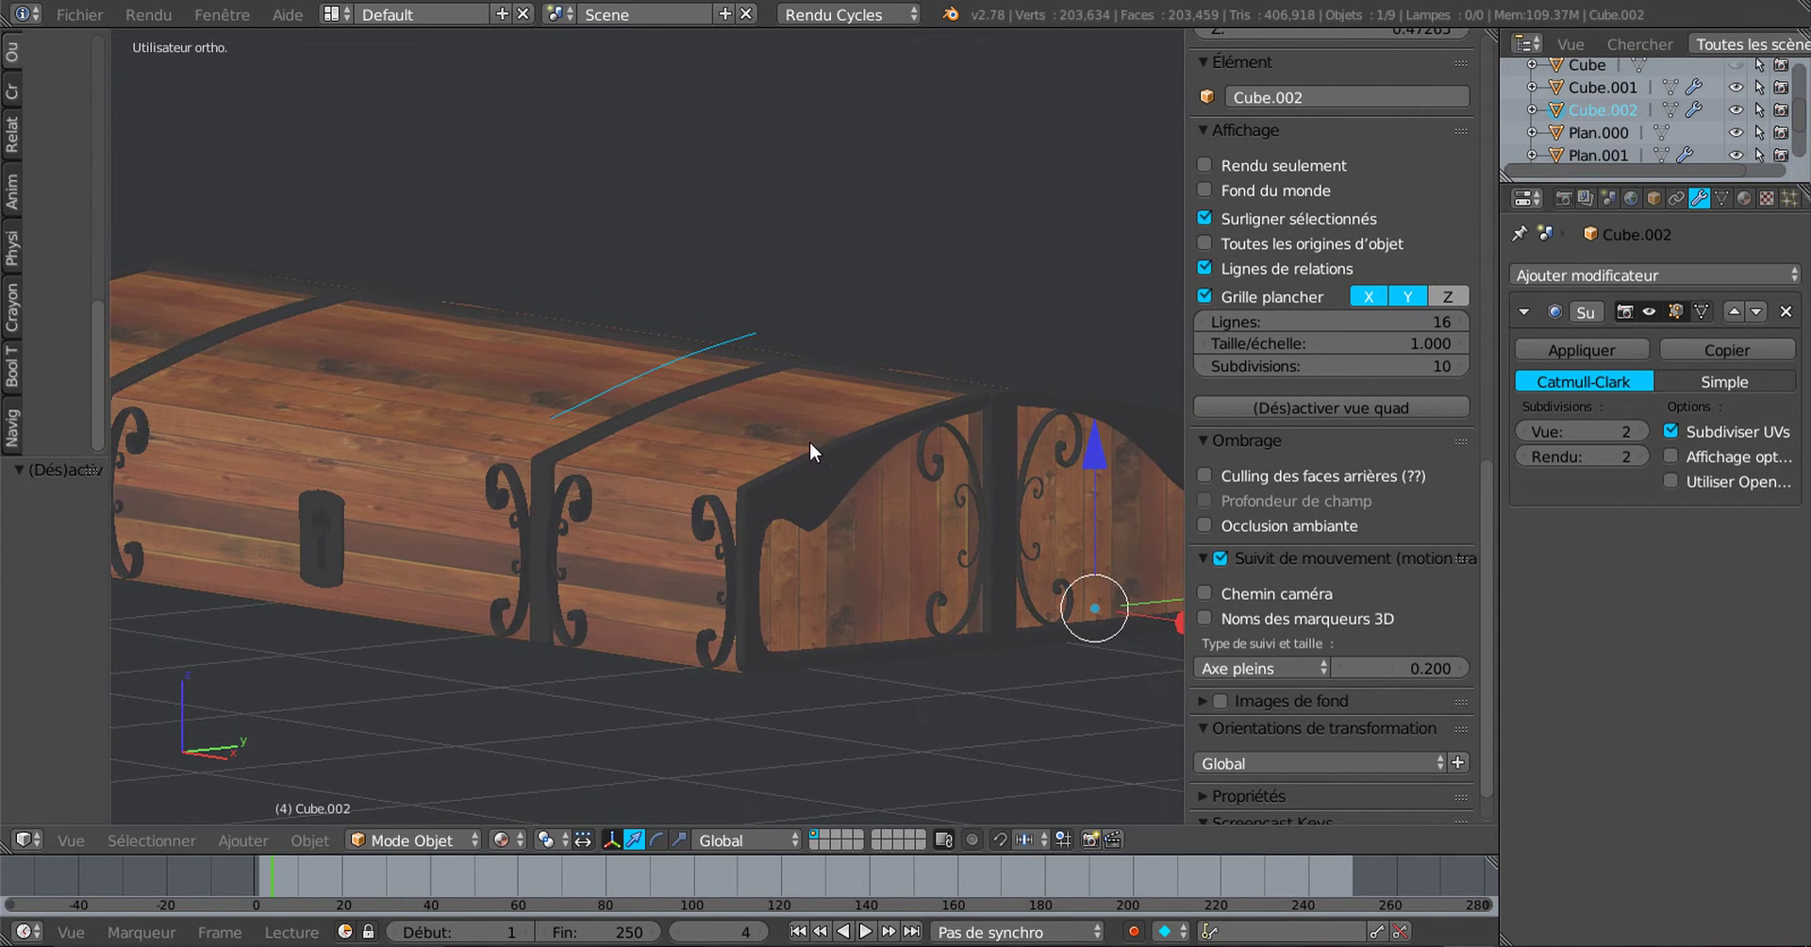
scroll(809, 441, "up", 3)
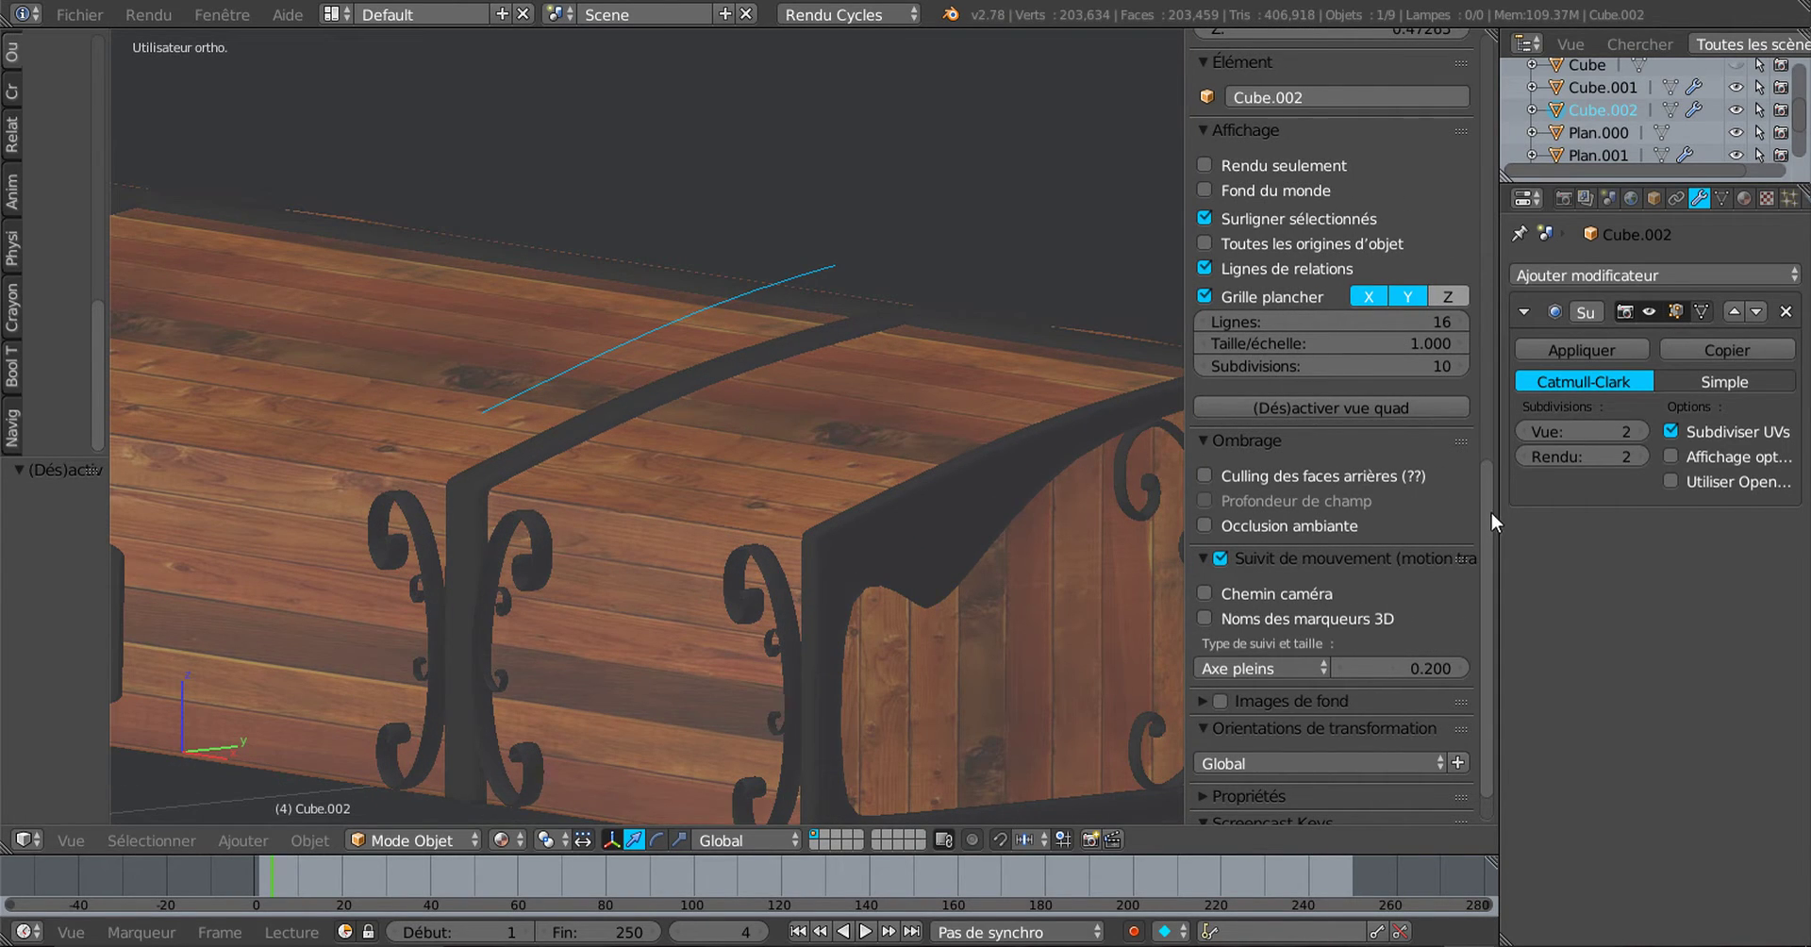
left_click_drag(1490, 511, 1489, 454)
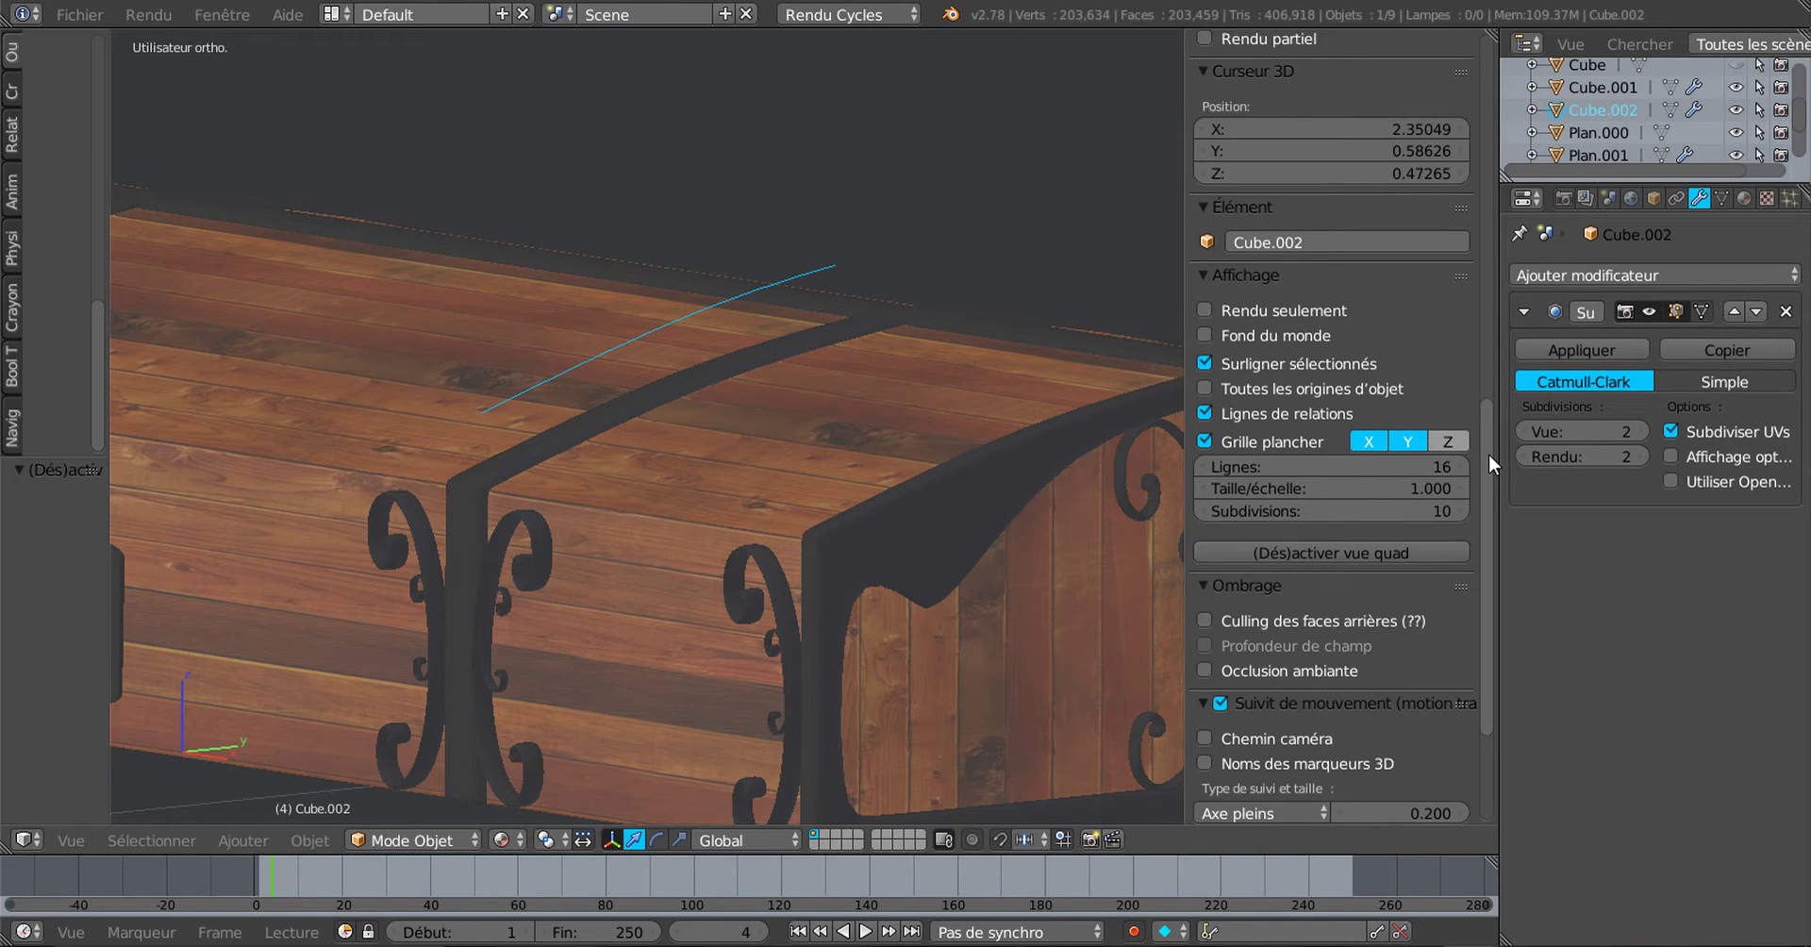
left_click(1317, 242)
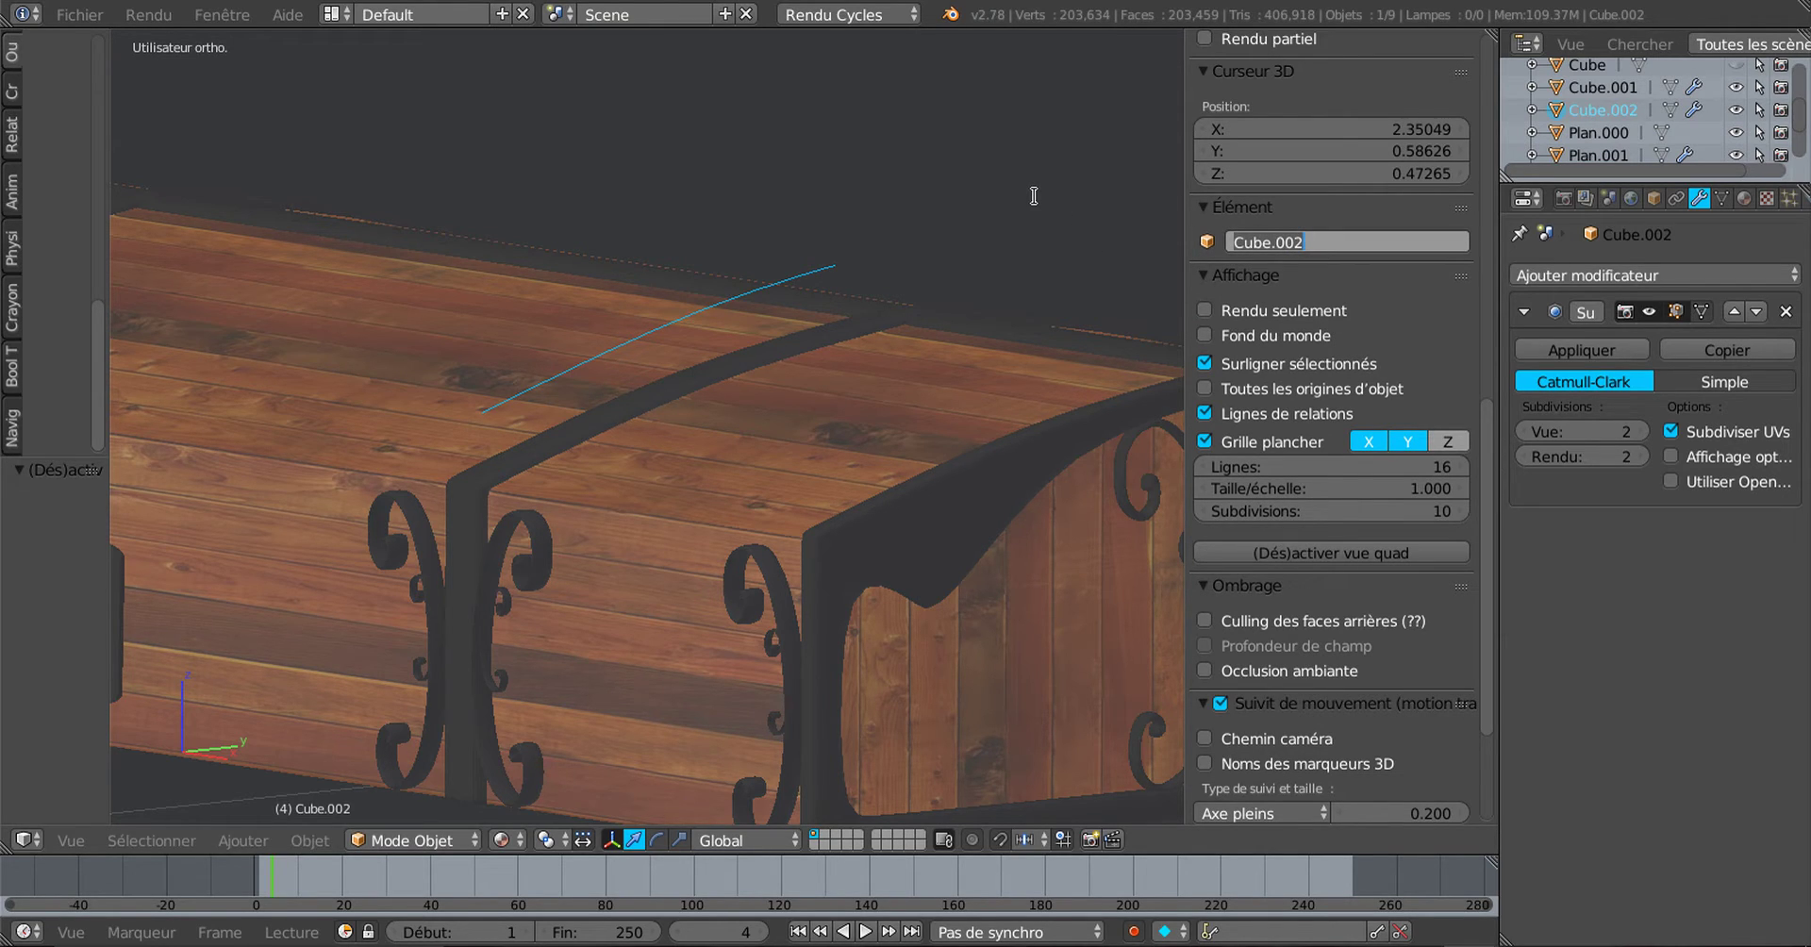
key("BackSpace")
type("COUBE")
key("Return")
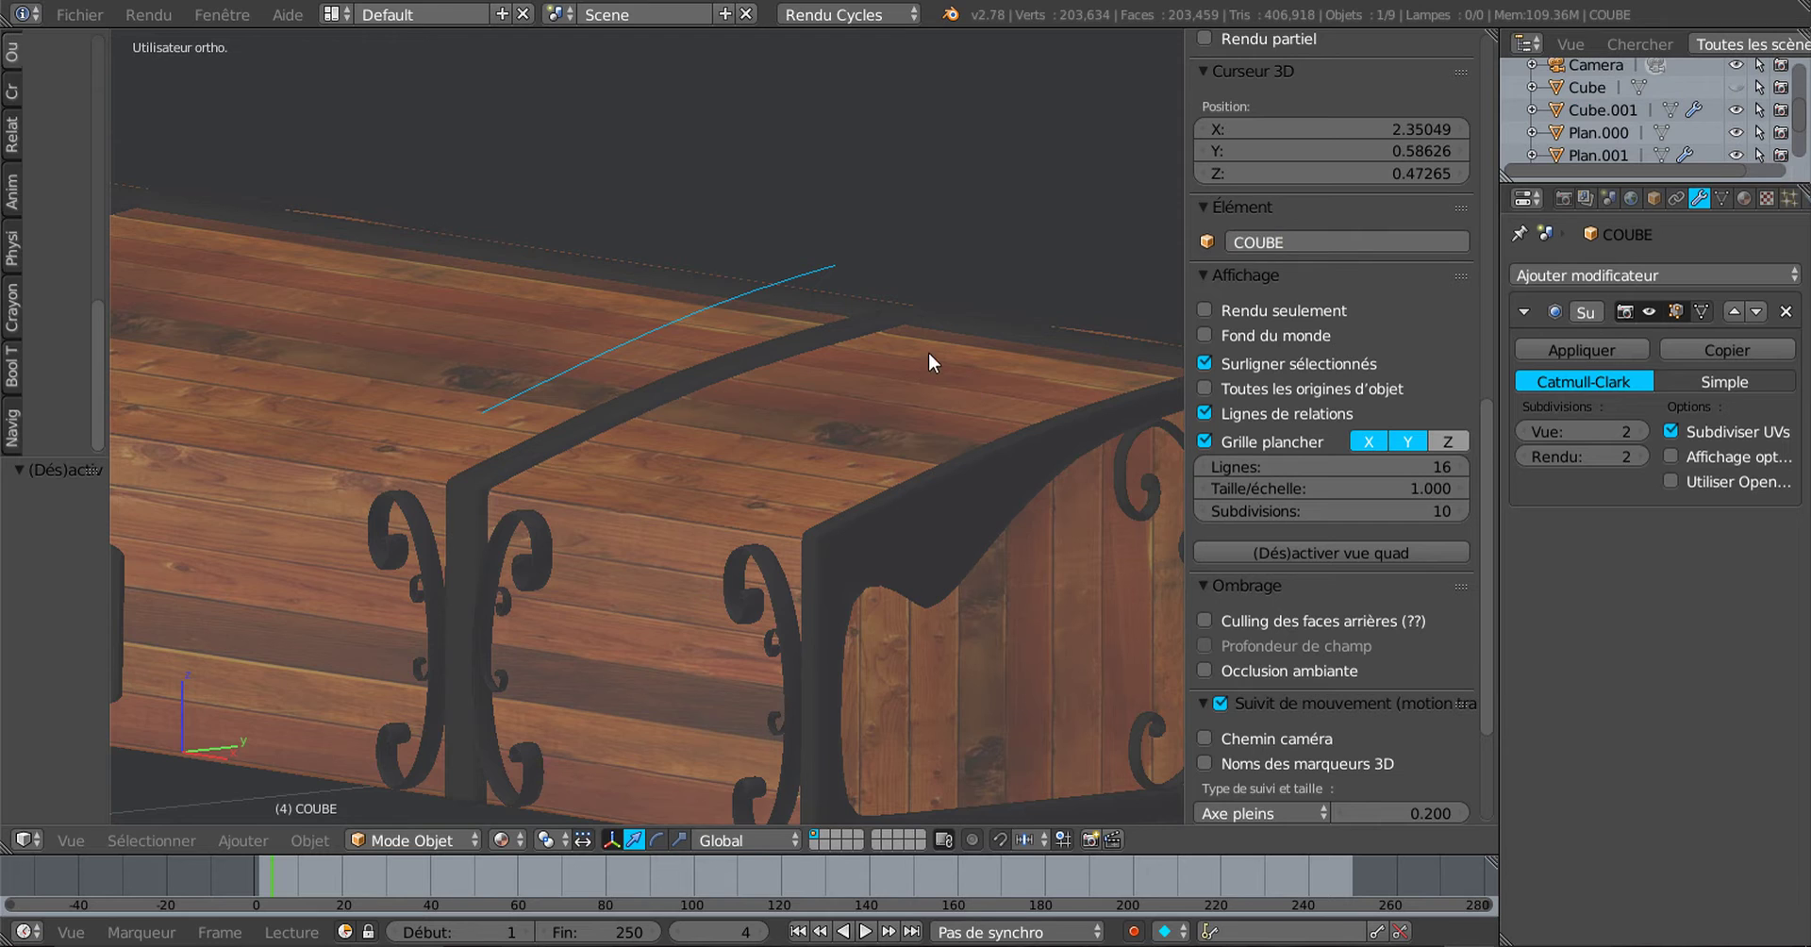
Step: Select the chest, enter Edit Mode and select the entire large scroll between the iron band and the chest's end frame
scroll(916, 359, "down", 5)
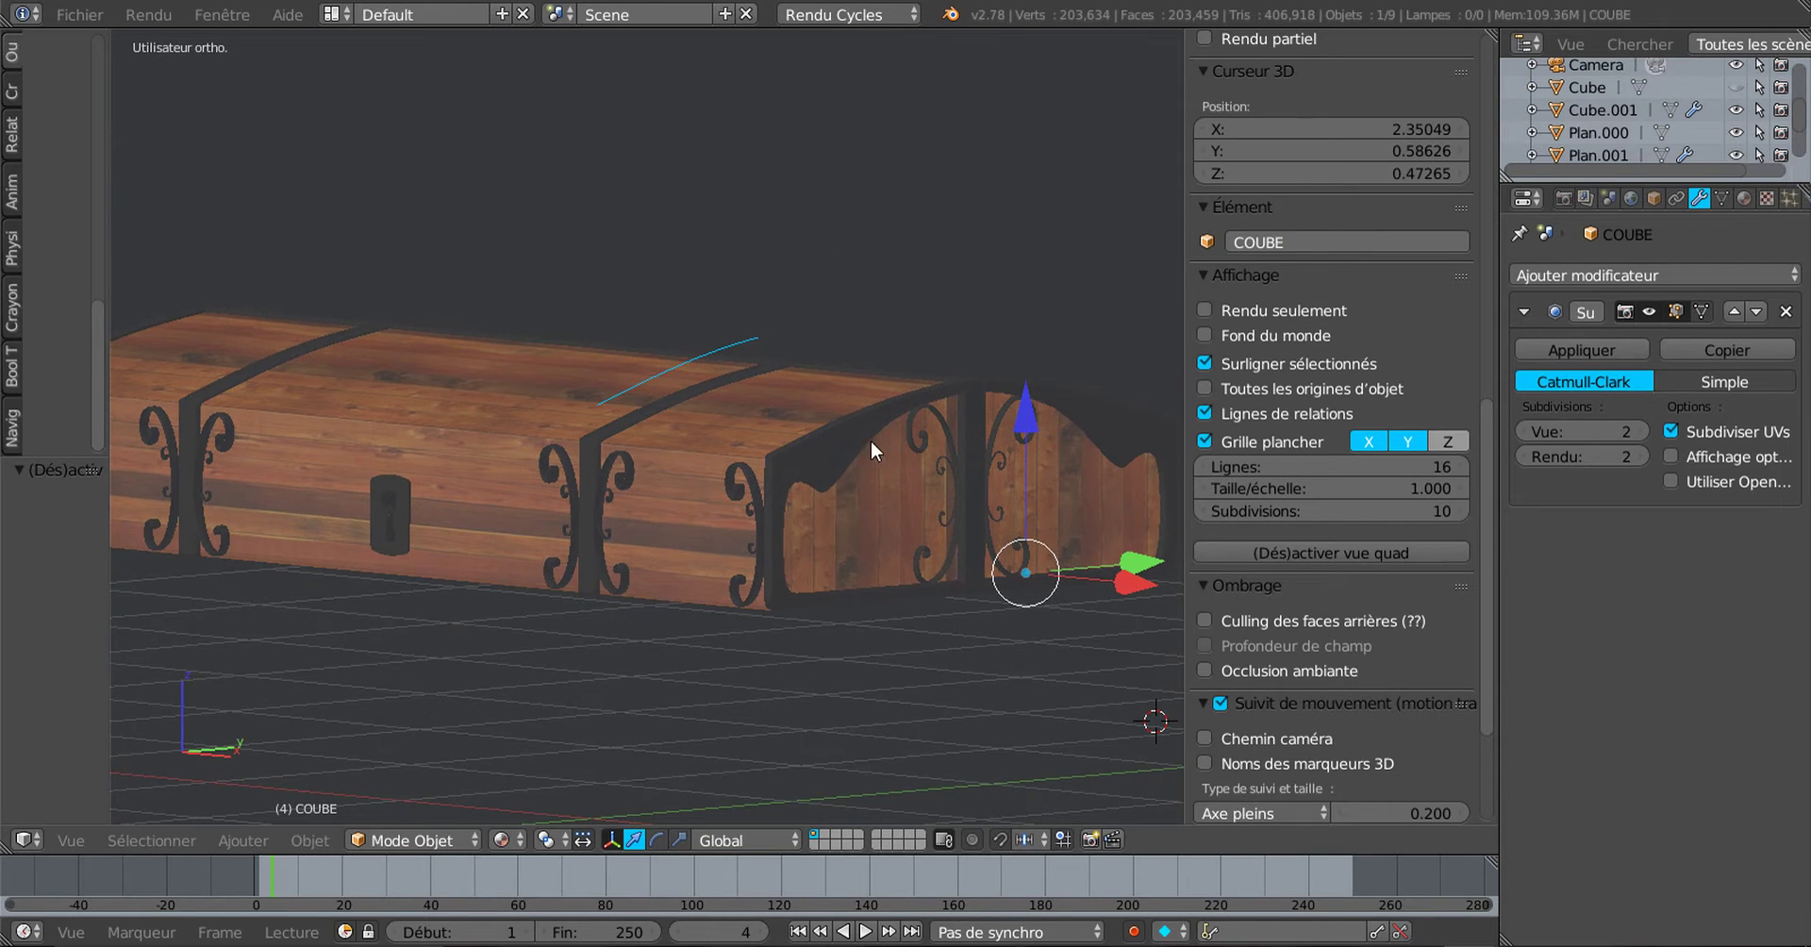
scroll(649, 440, "up", 2)
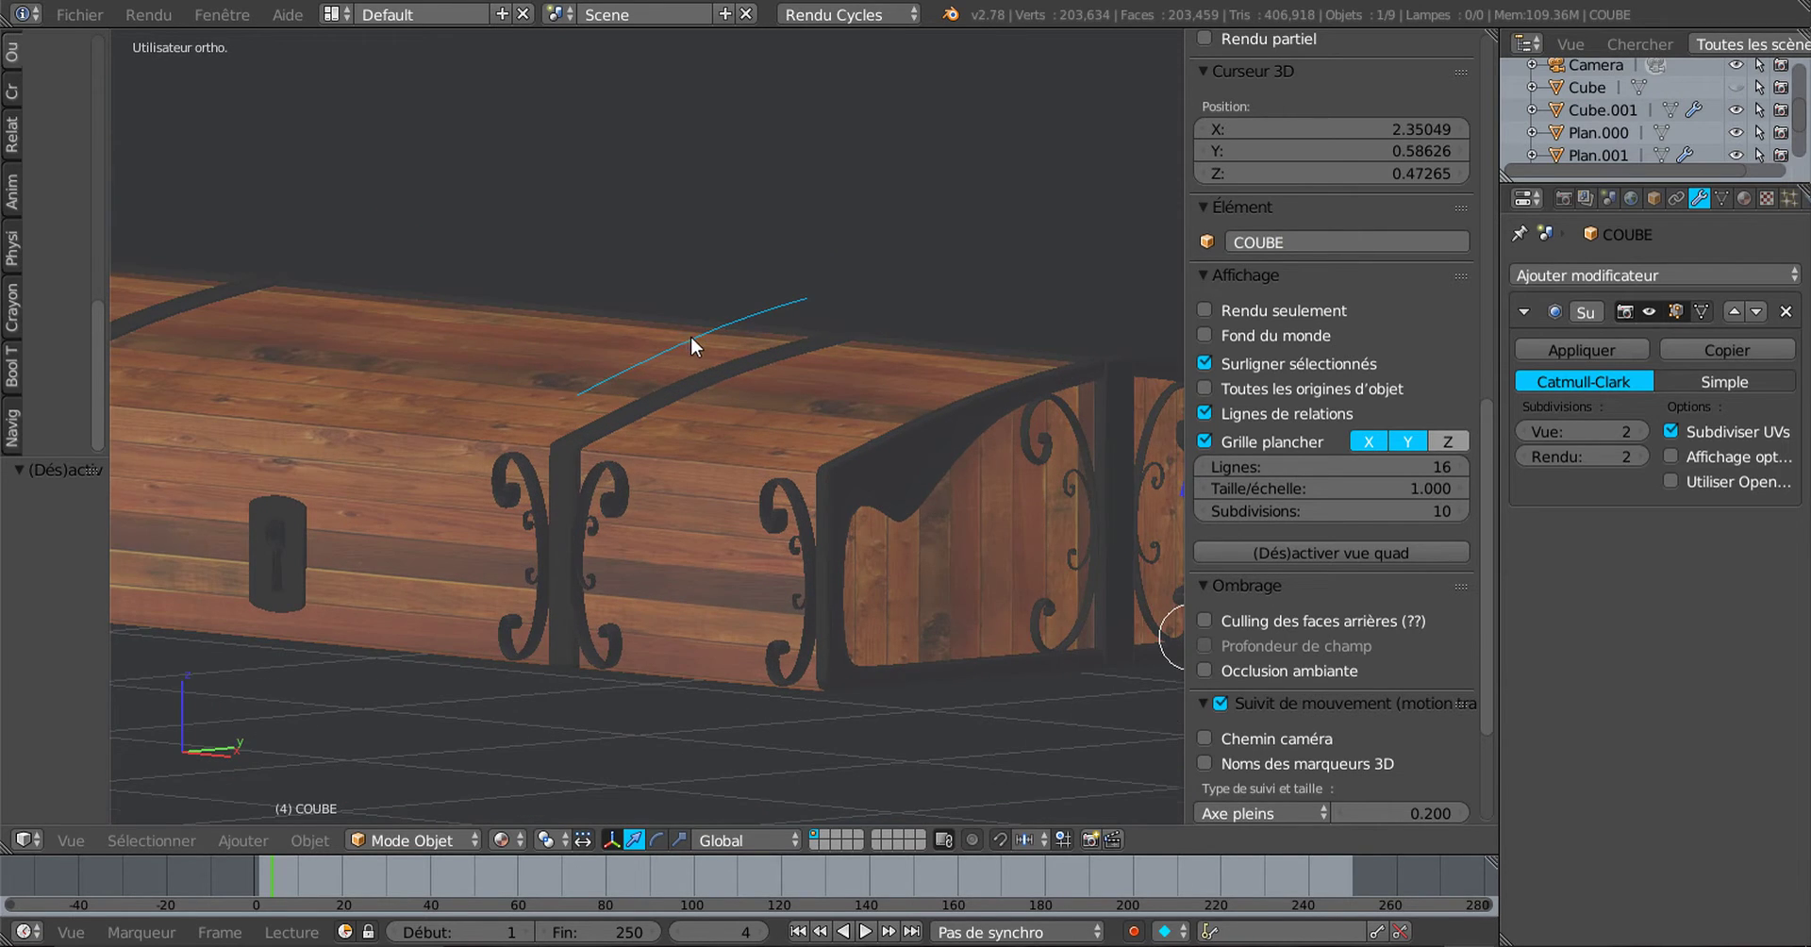
scroll(689, 377, "down", 2)
right_click(685, 481)
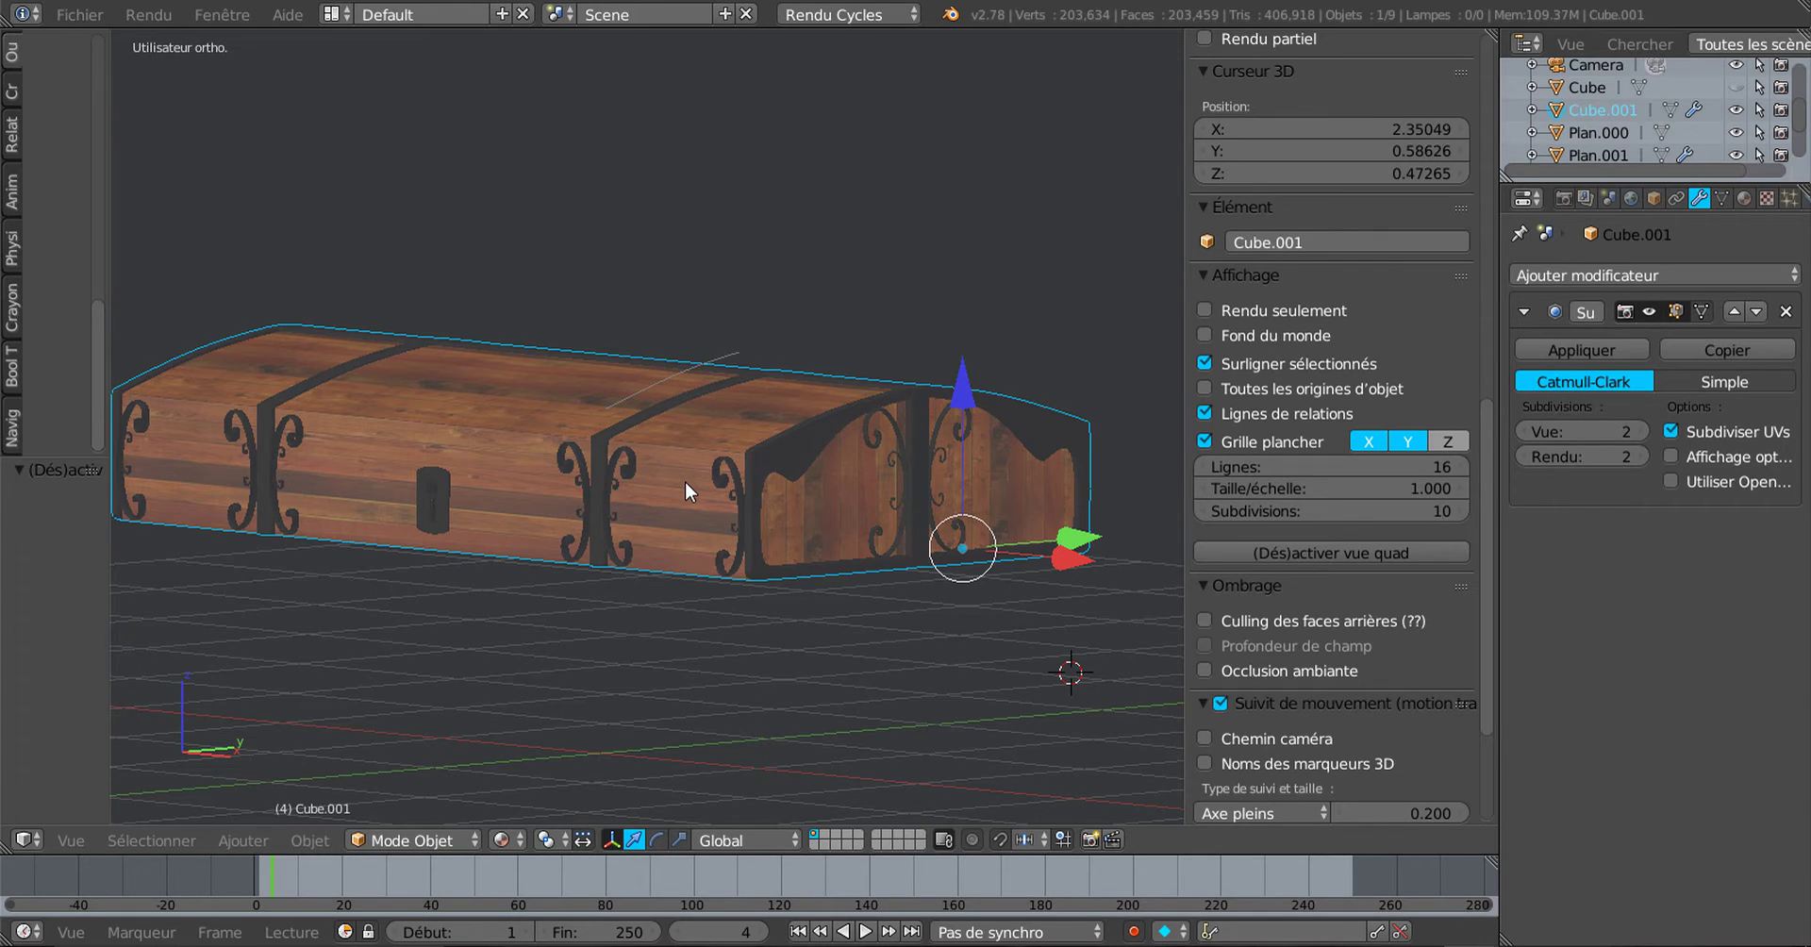
scroll(632, 513, "up", 2)
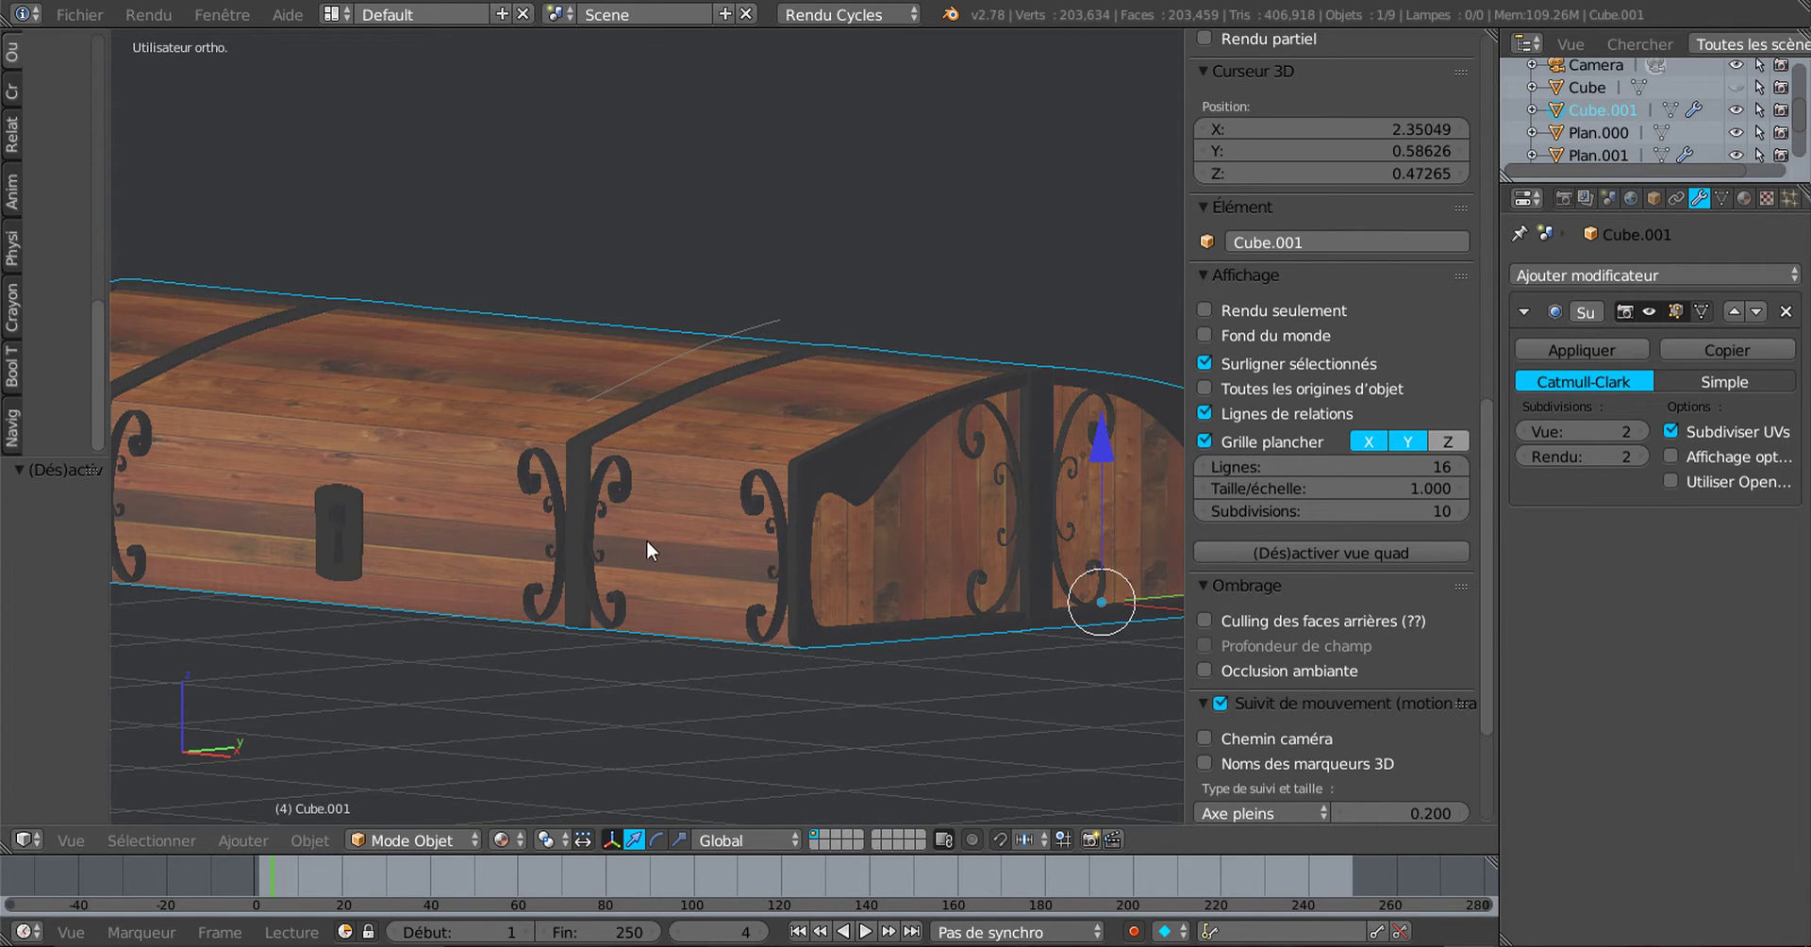
key("Tab")
scroll(648, 554, "up", 1)
scroll(648, 554, "up", 2)
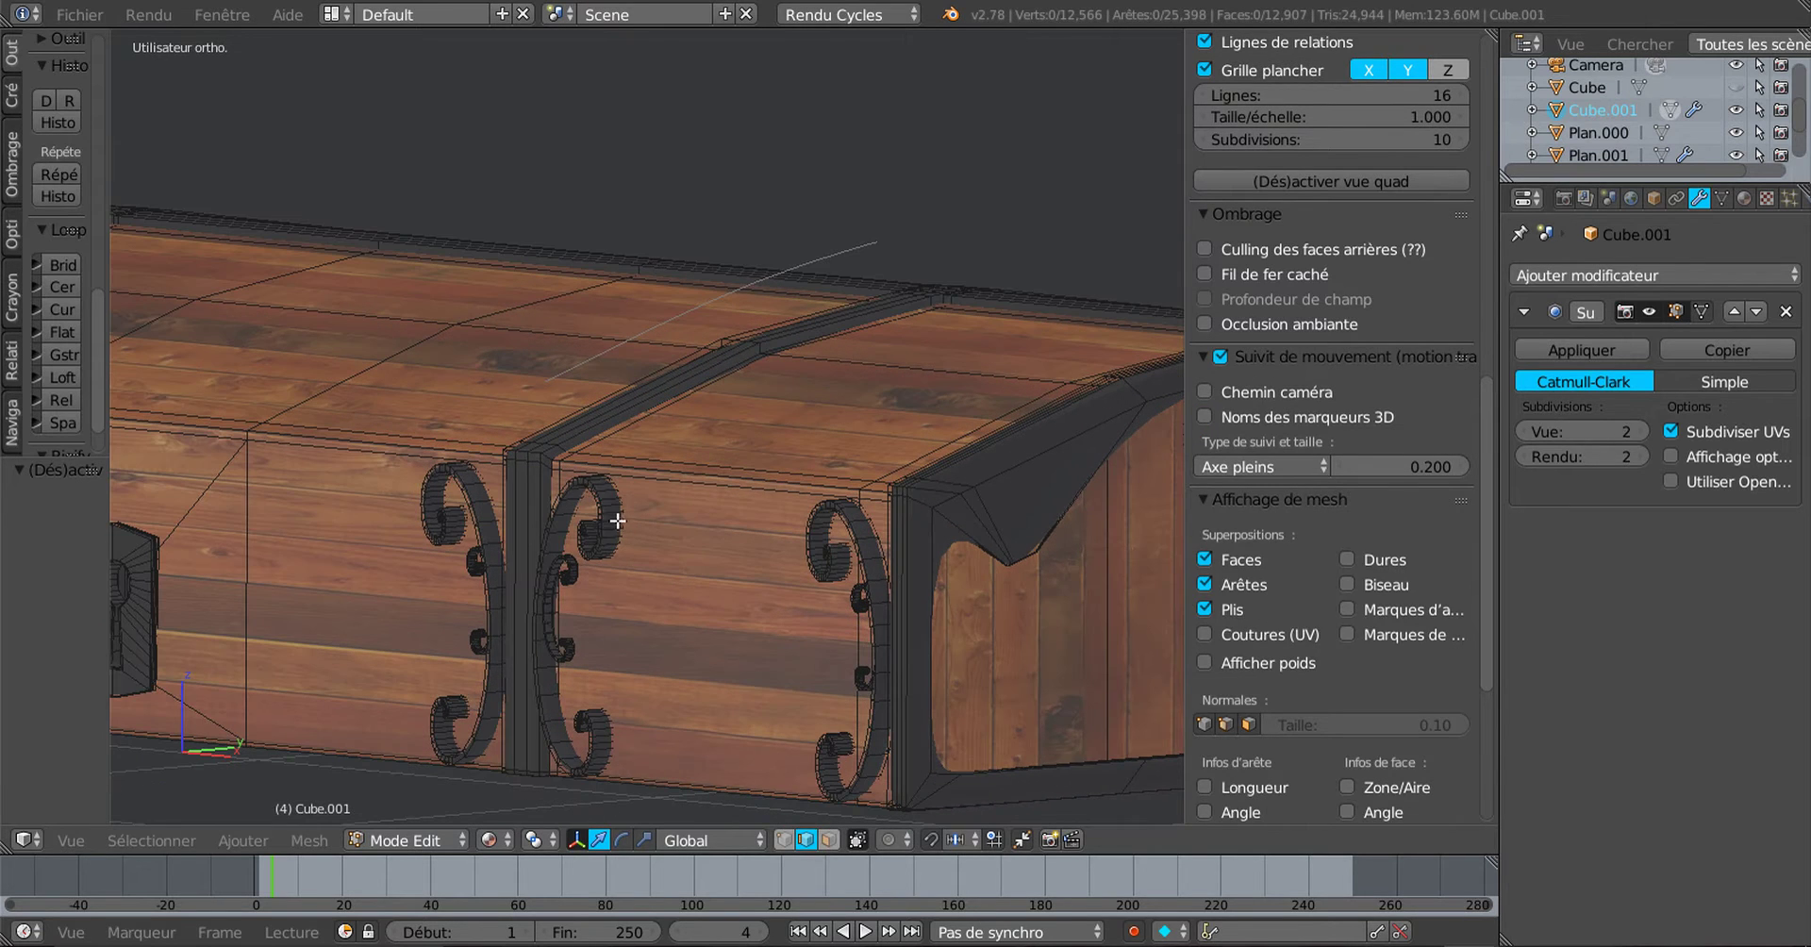
right_click(613, 514)
key("ctrl+l")
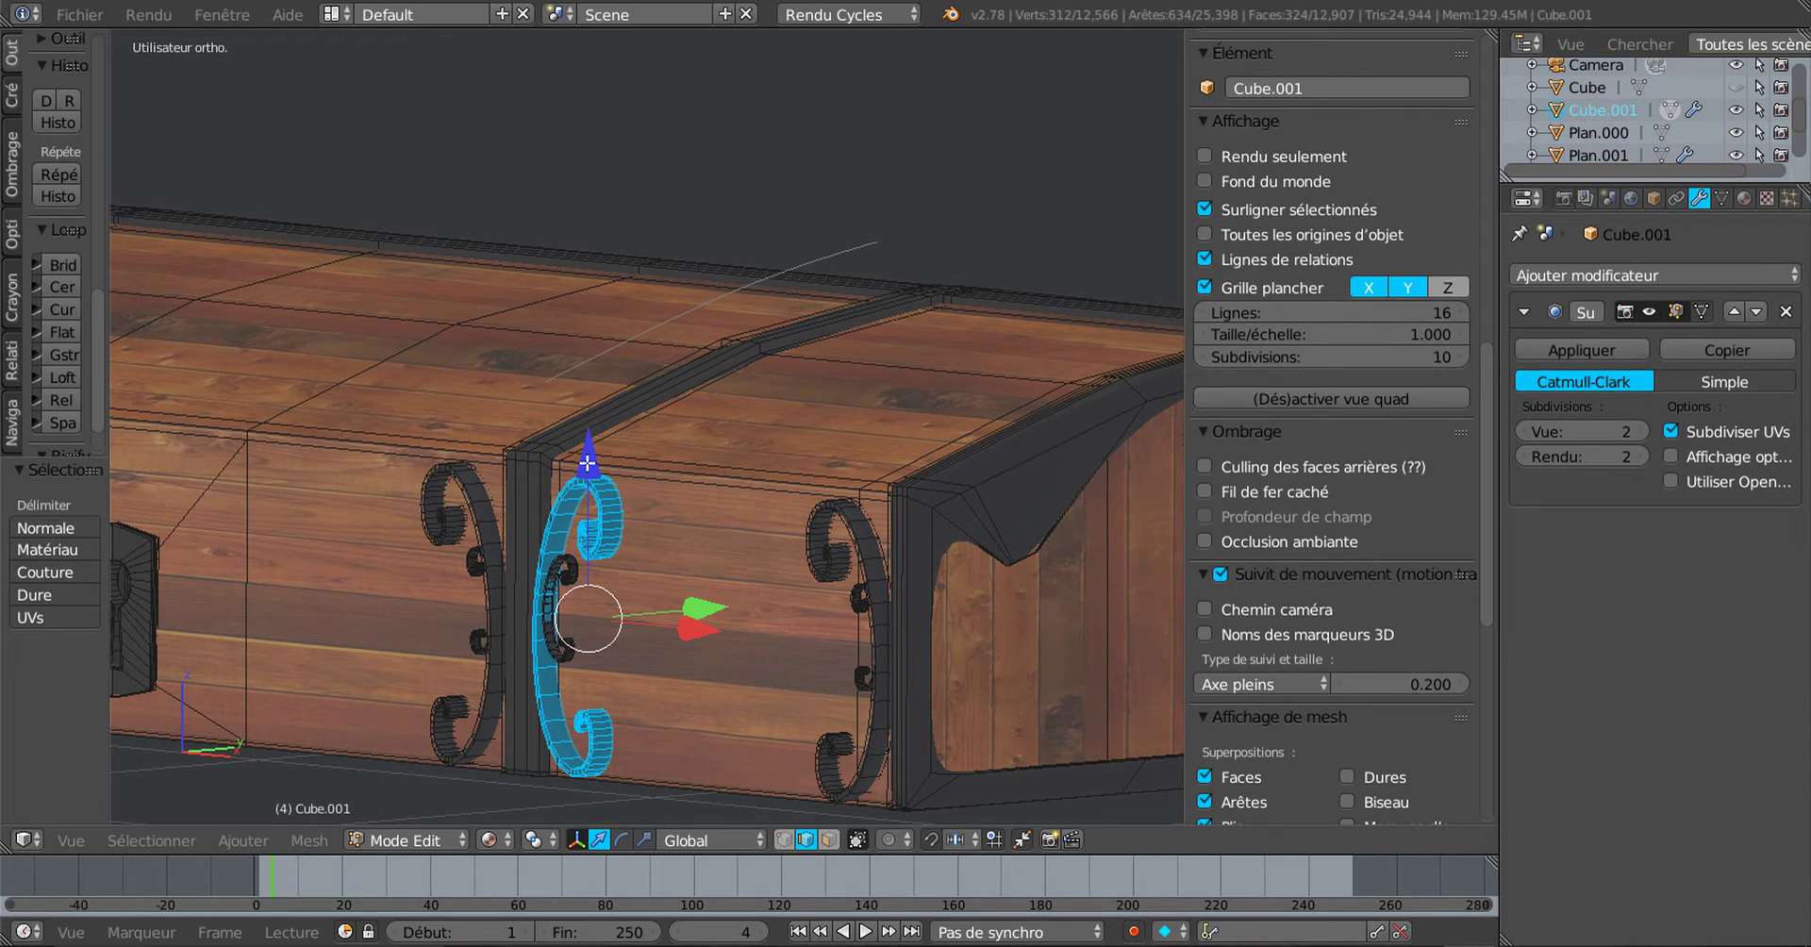
Step: Try raising the original scroll 0.35 along Z, and undo the move
key("g")
key("z")
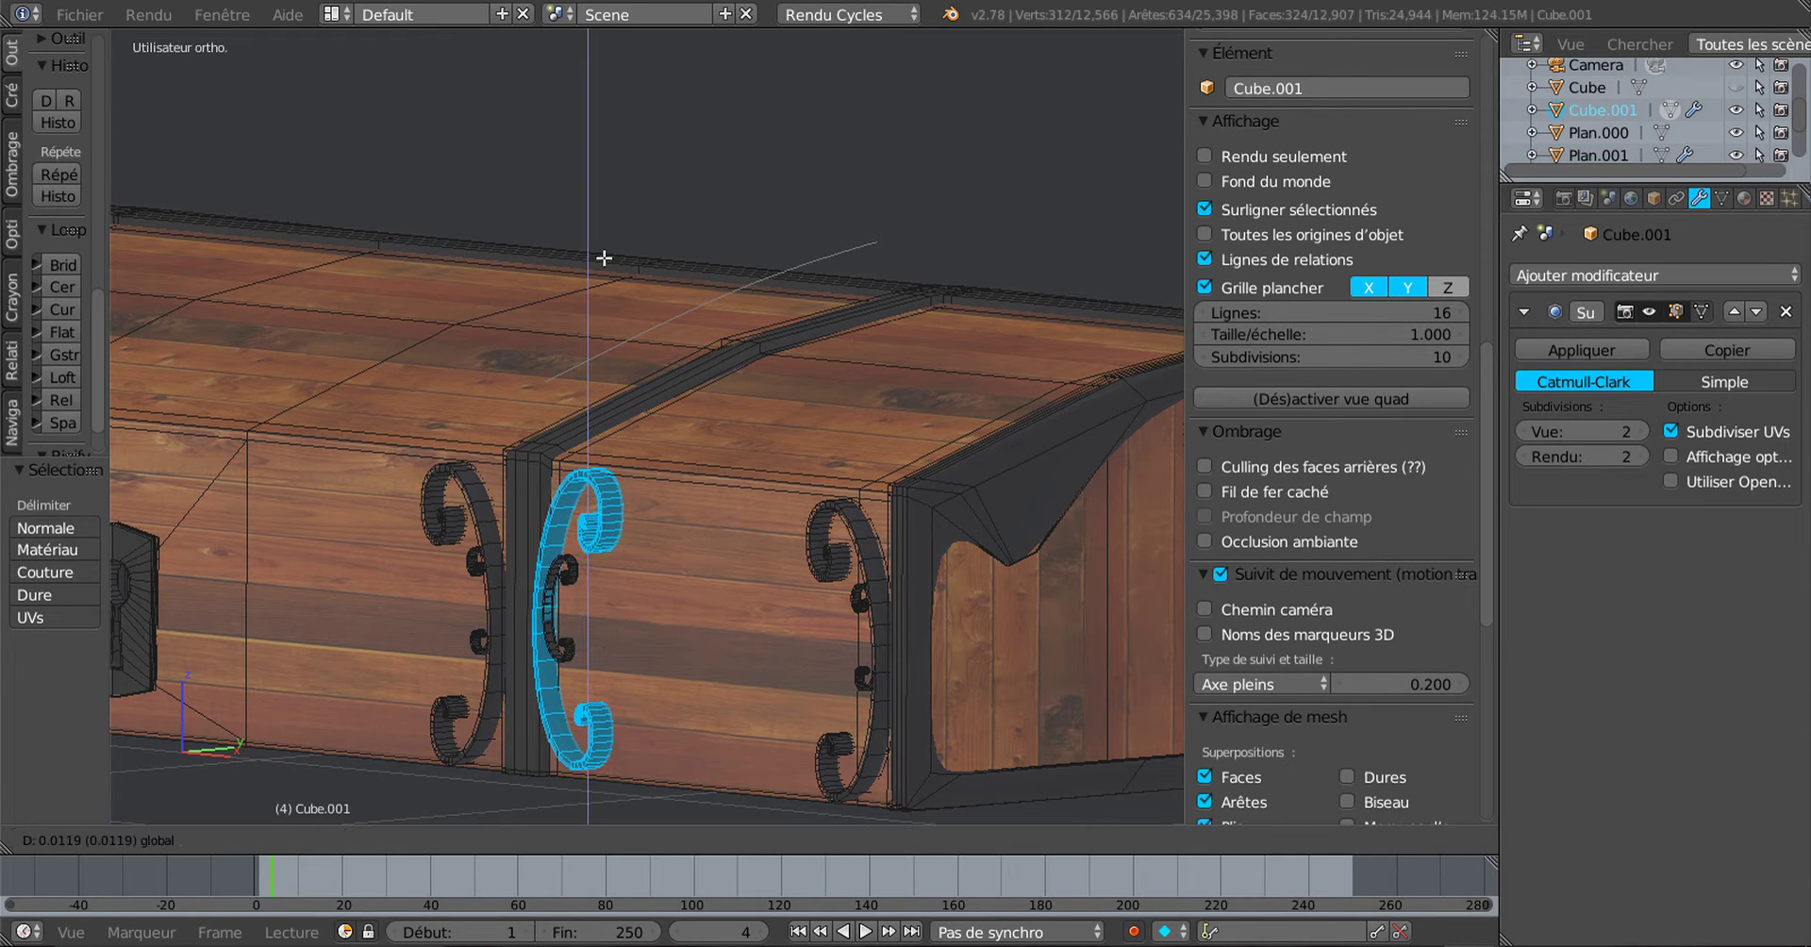
left_click(617, 324)
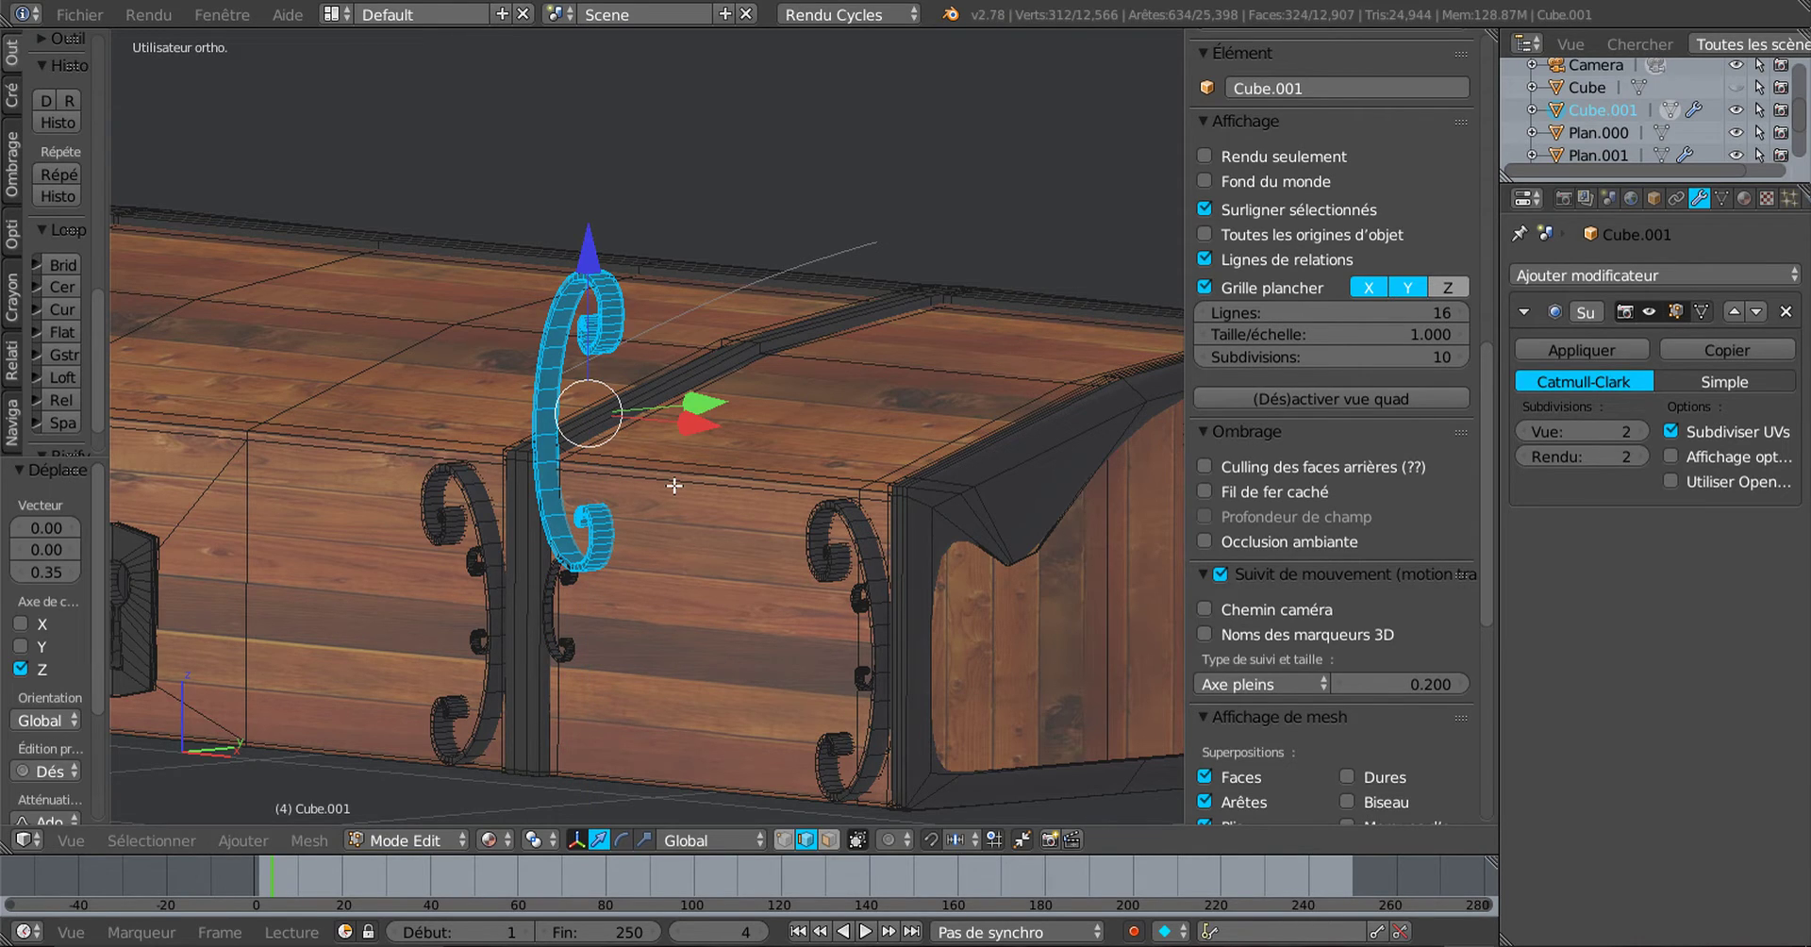
key("ctrl+z")
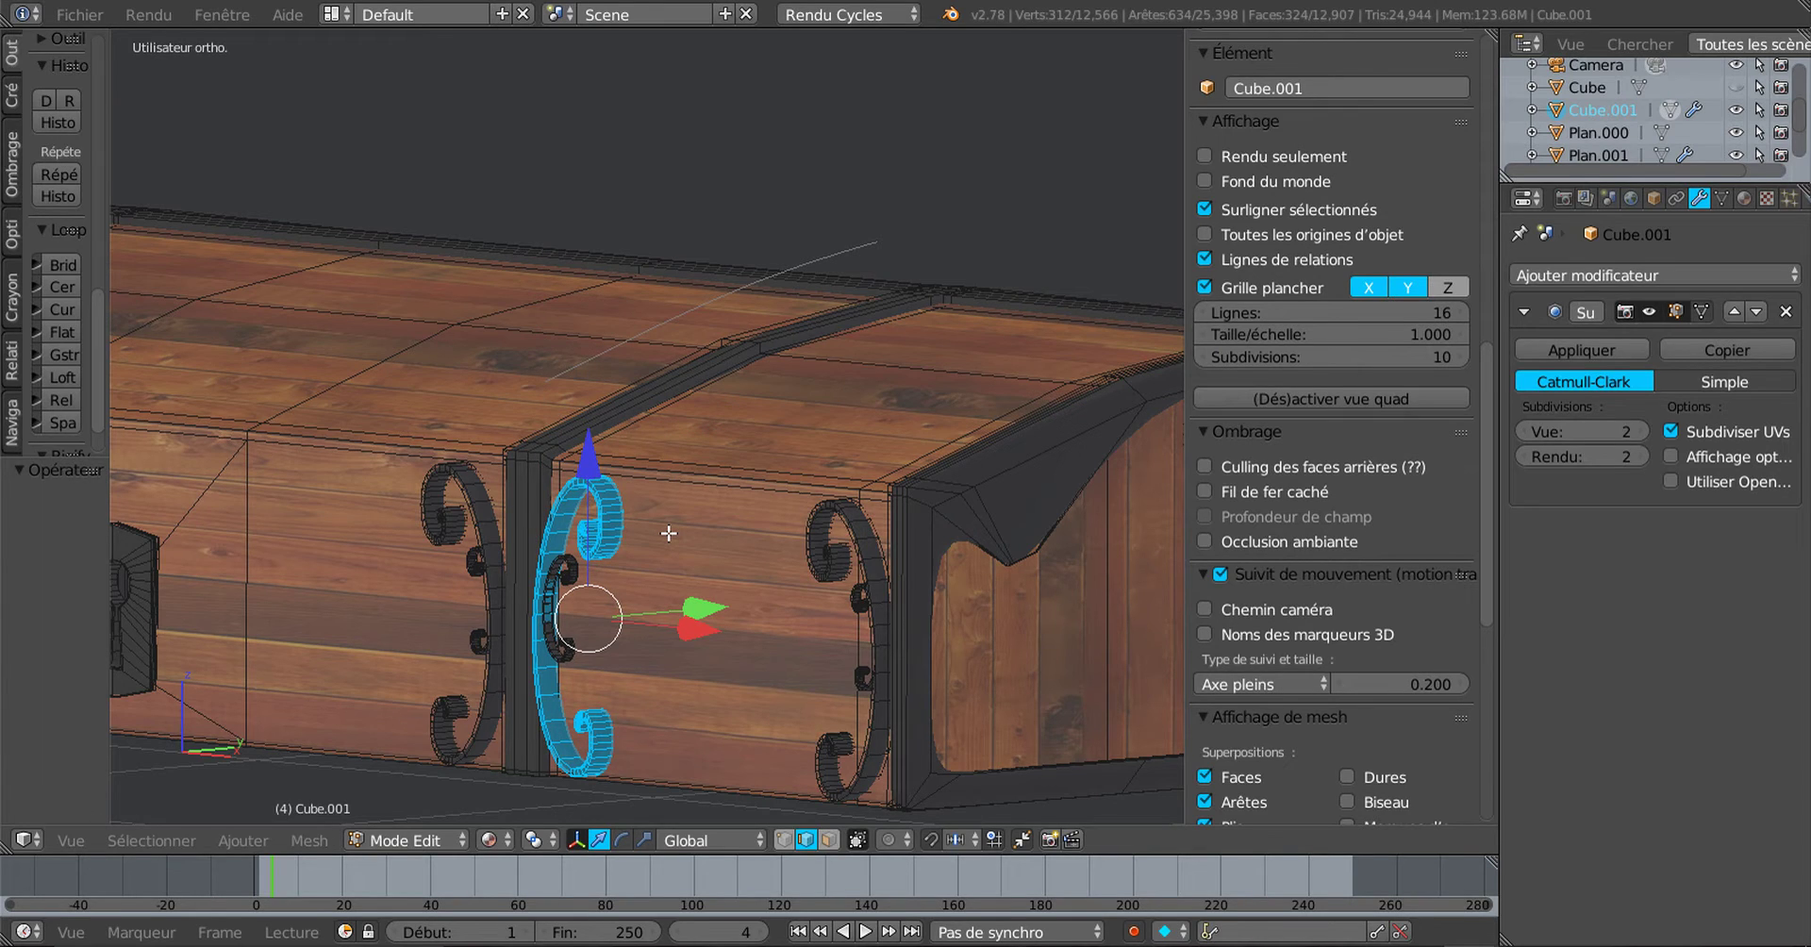
Step: Duplicate the scroll 0.76 higher along Z and separate the copy into its own object
key("shift+d")
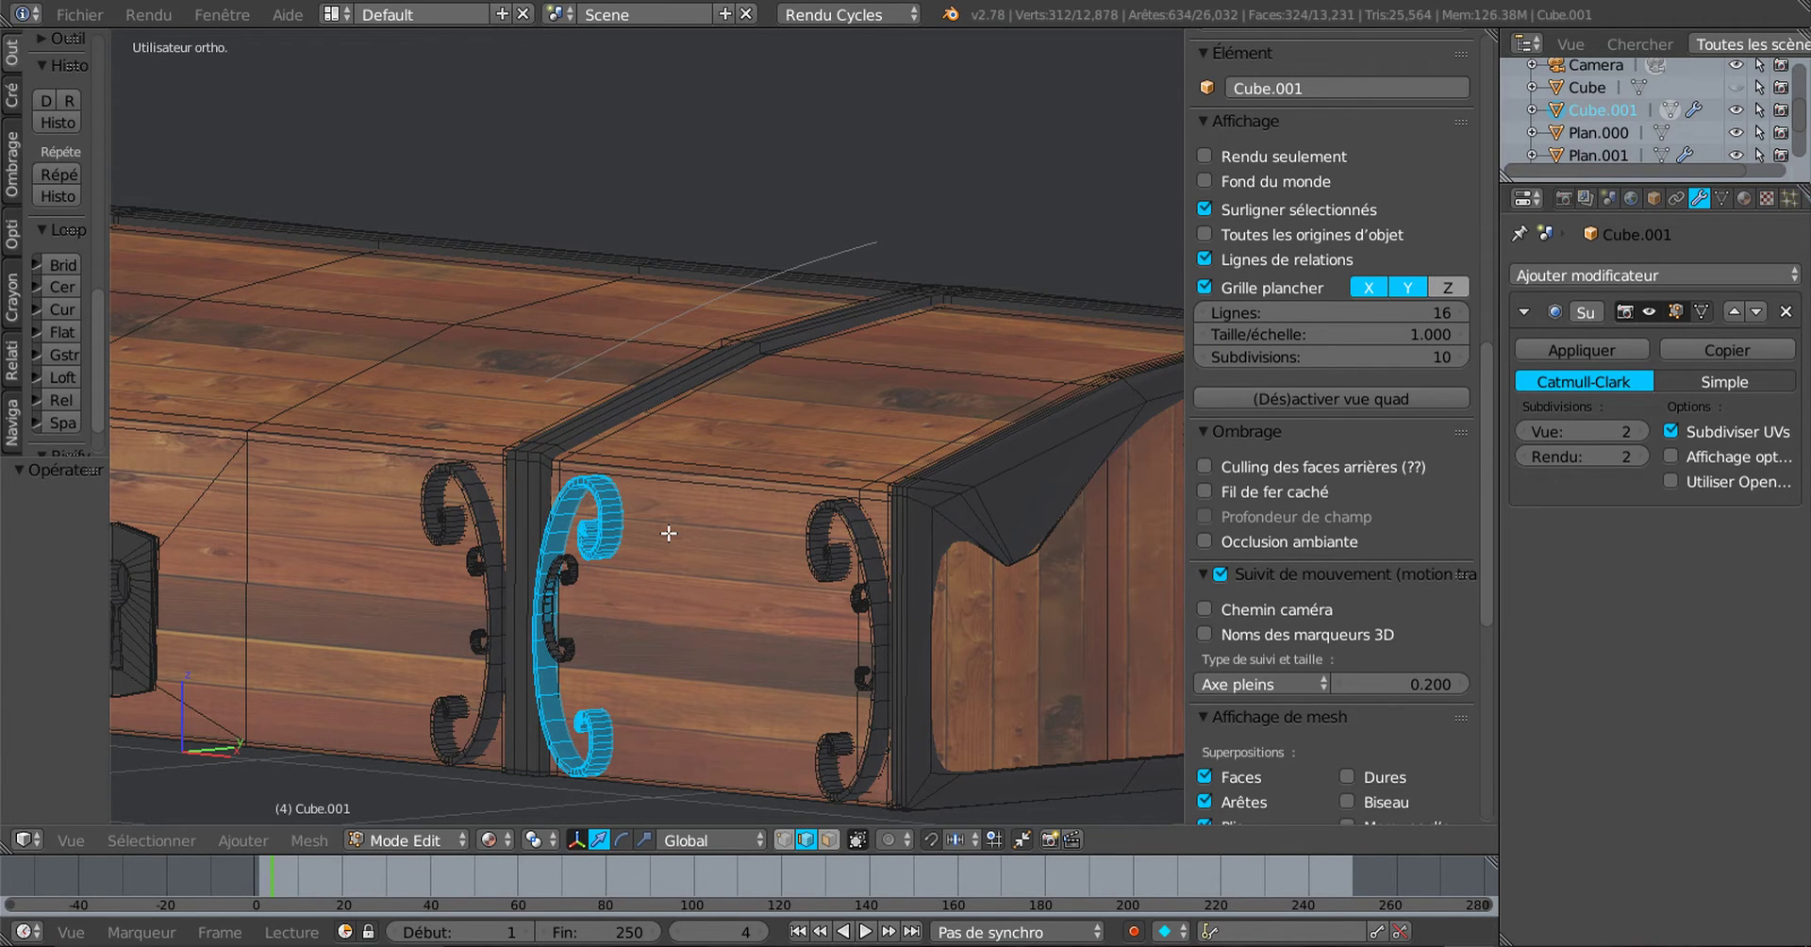
right_click(585, 427)
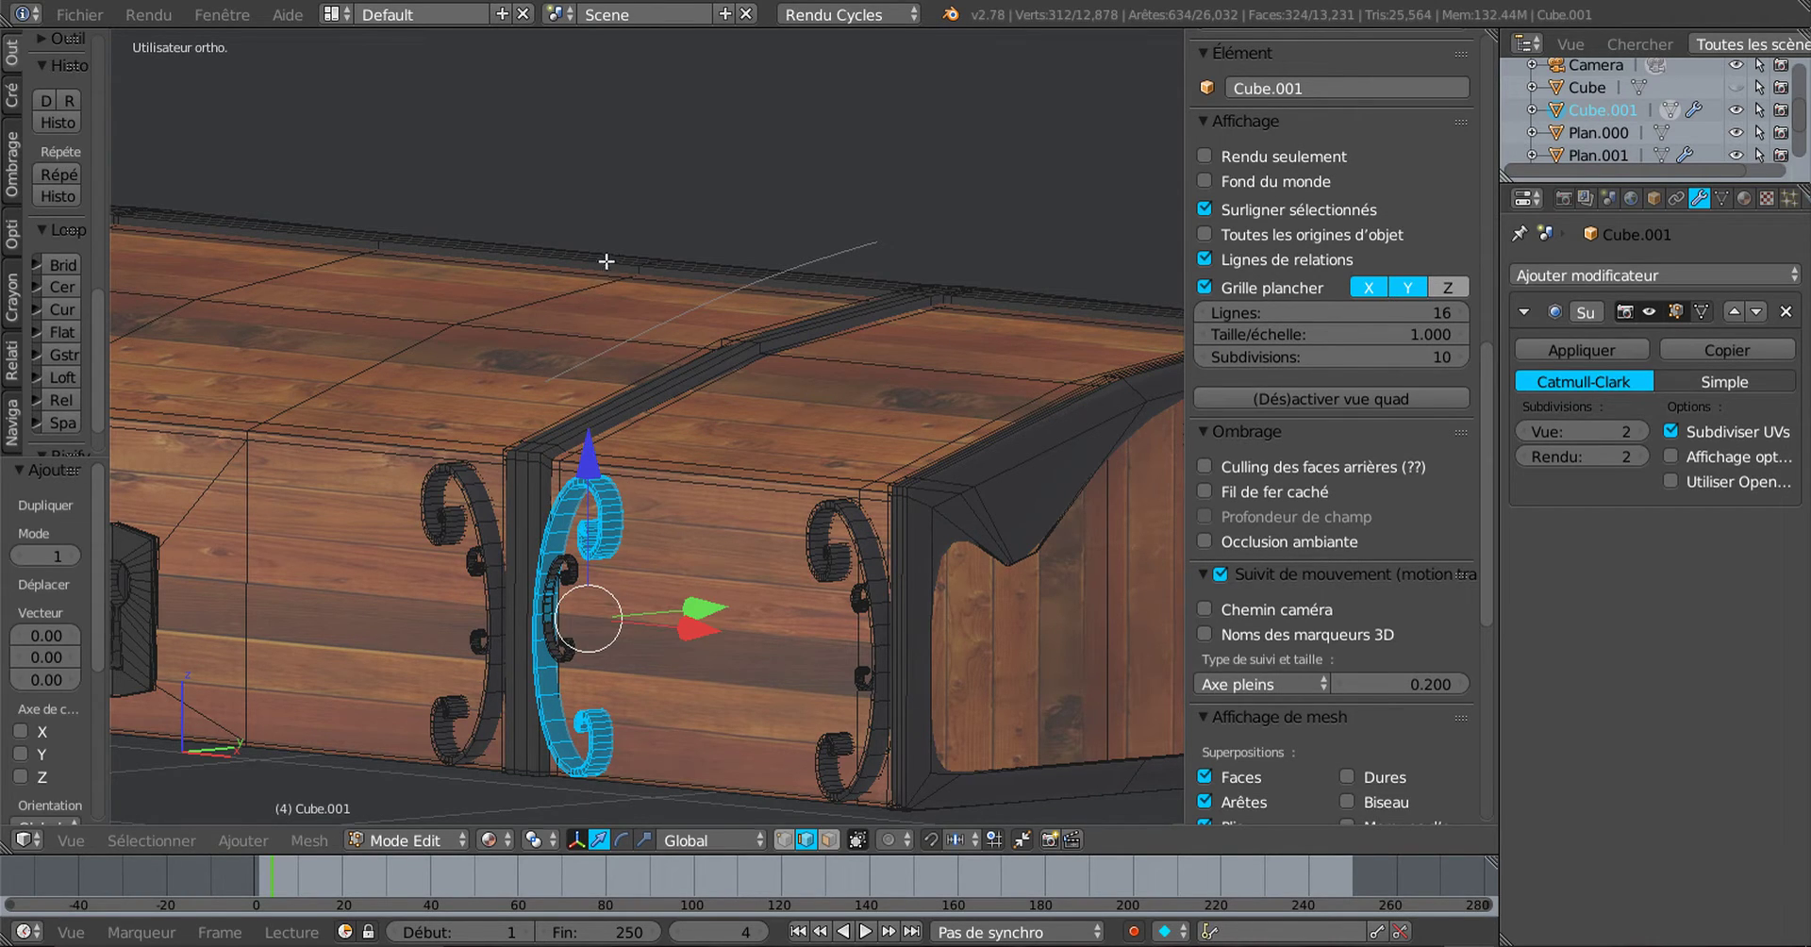
key("g")
key("z")
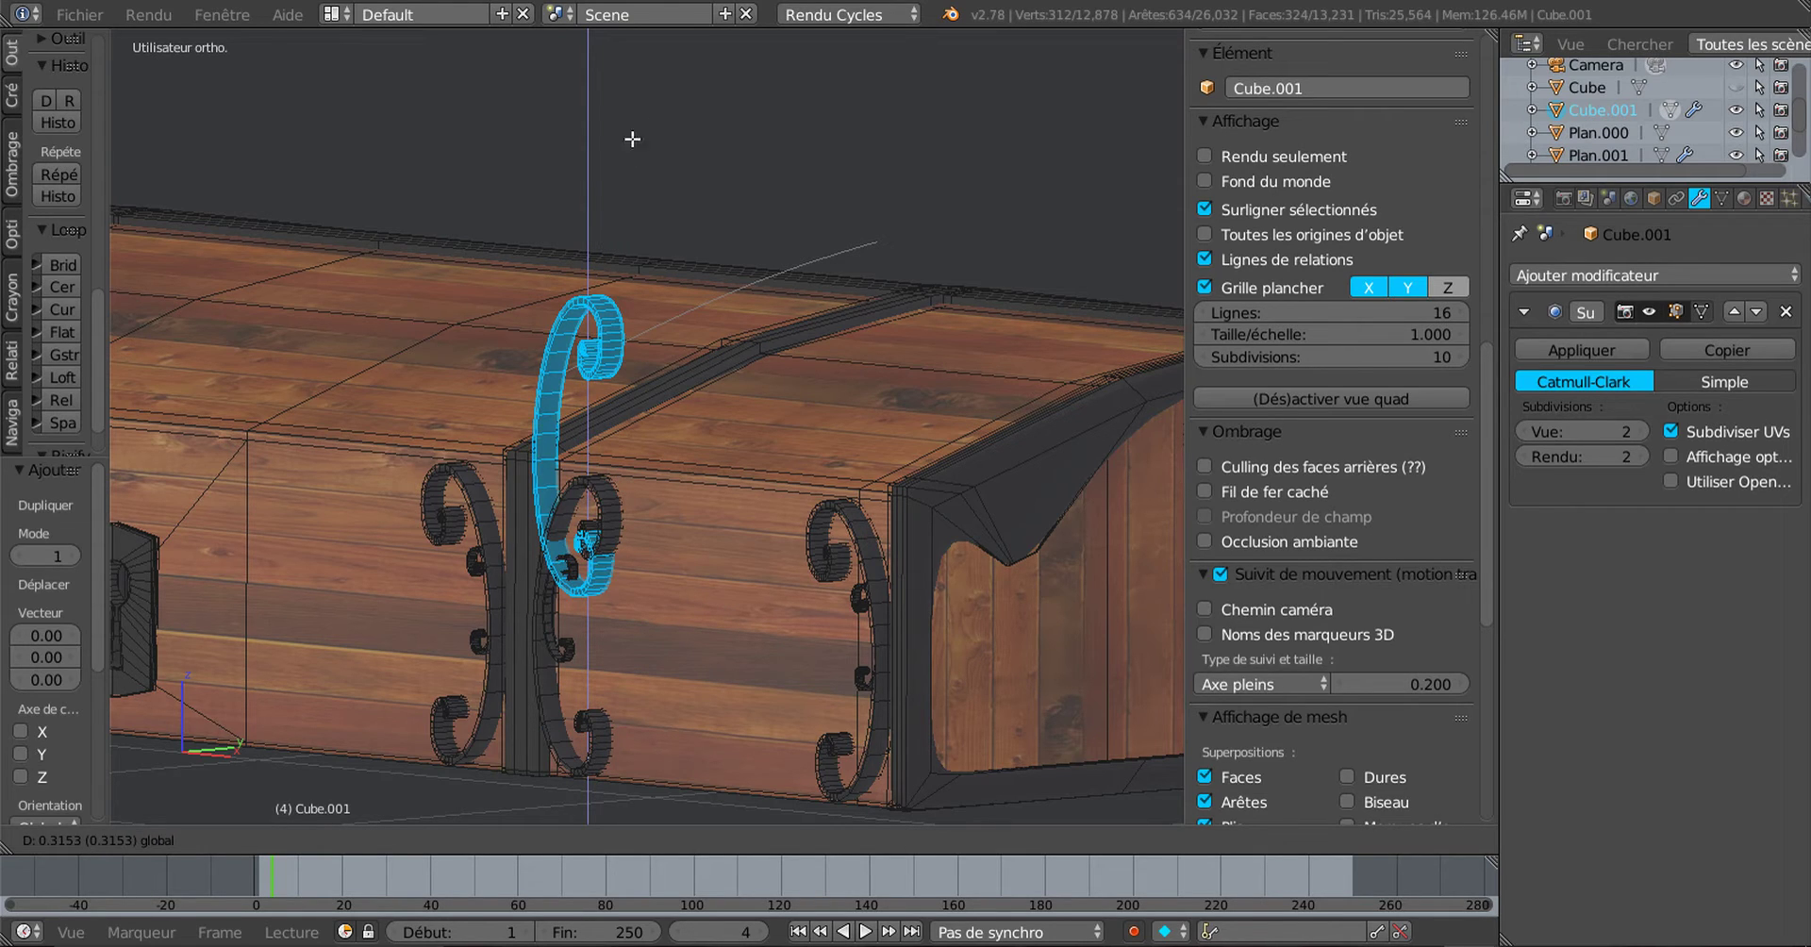
left_click(898, 809)
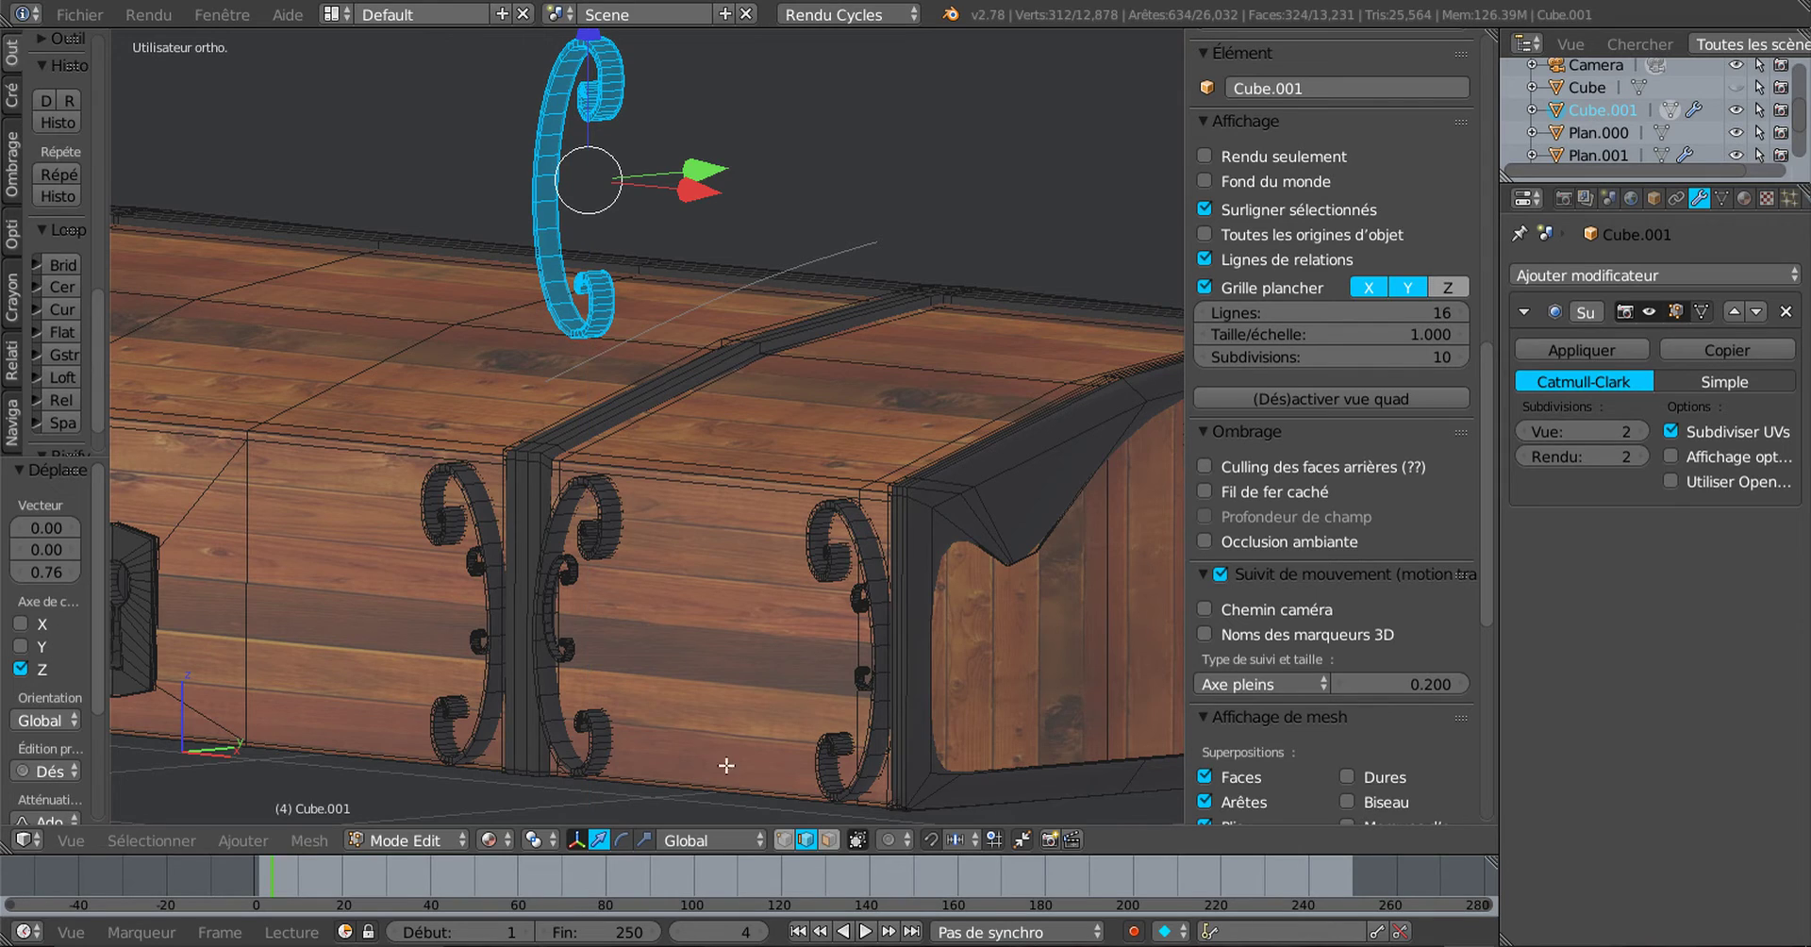
key("p")
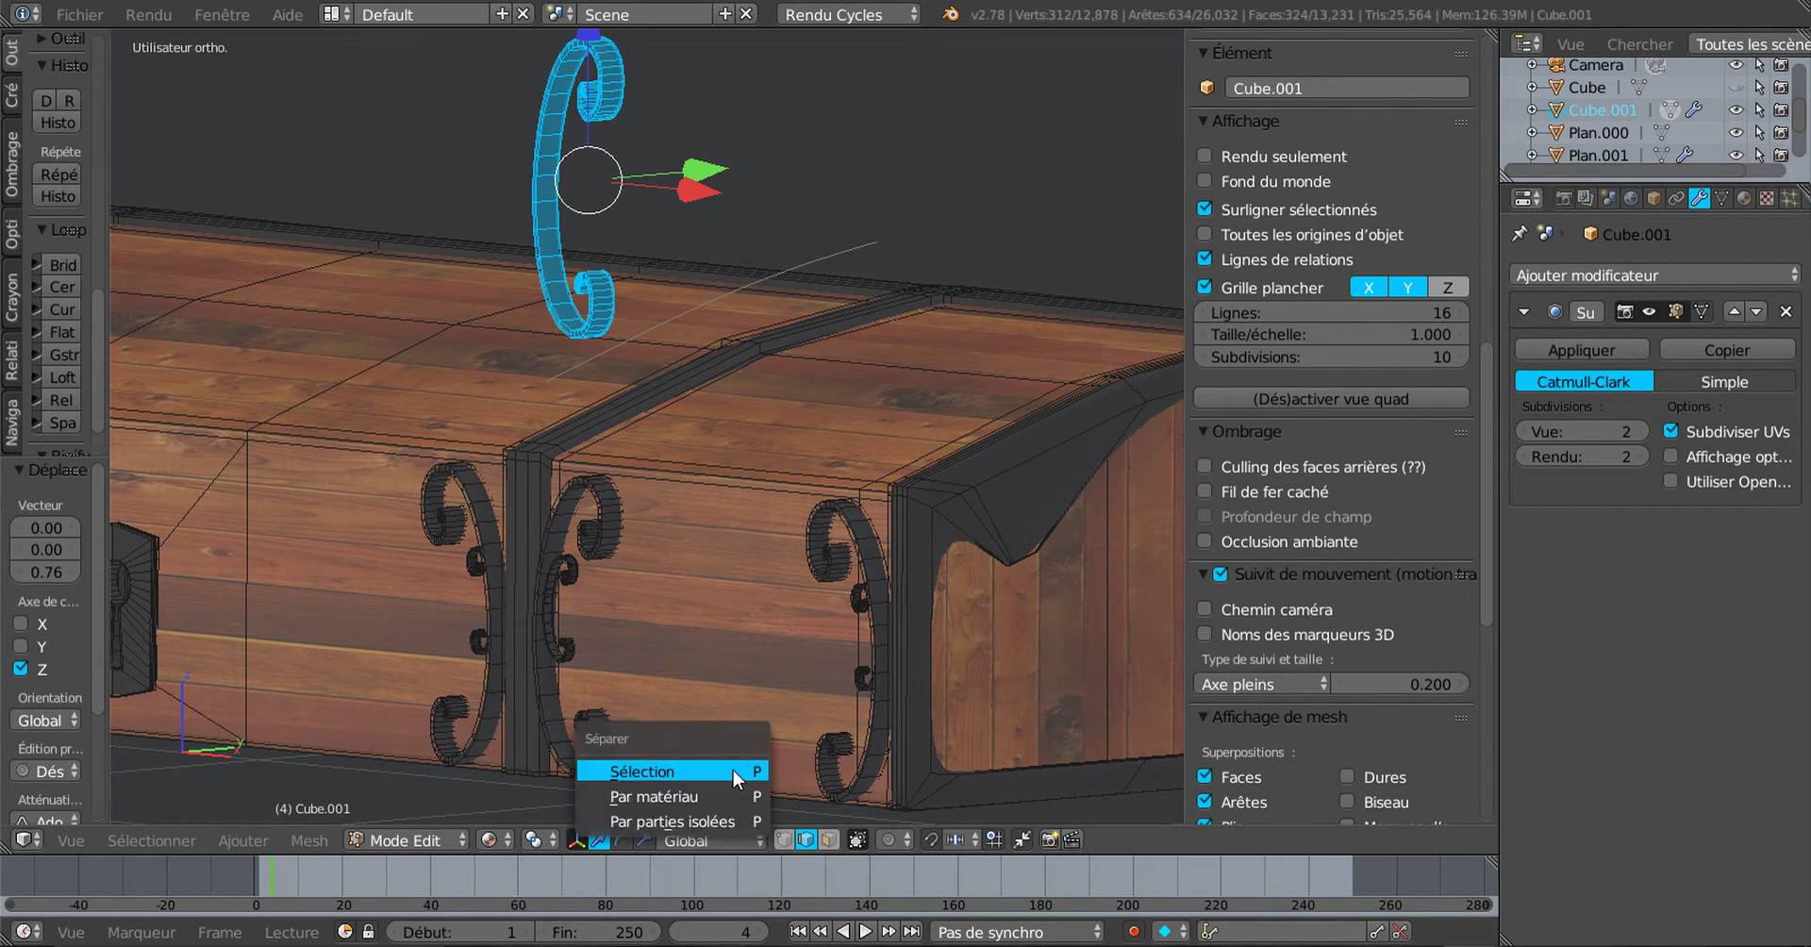
key("Return")
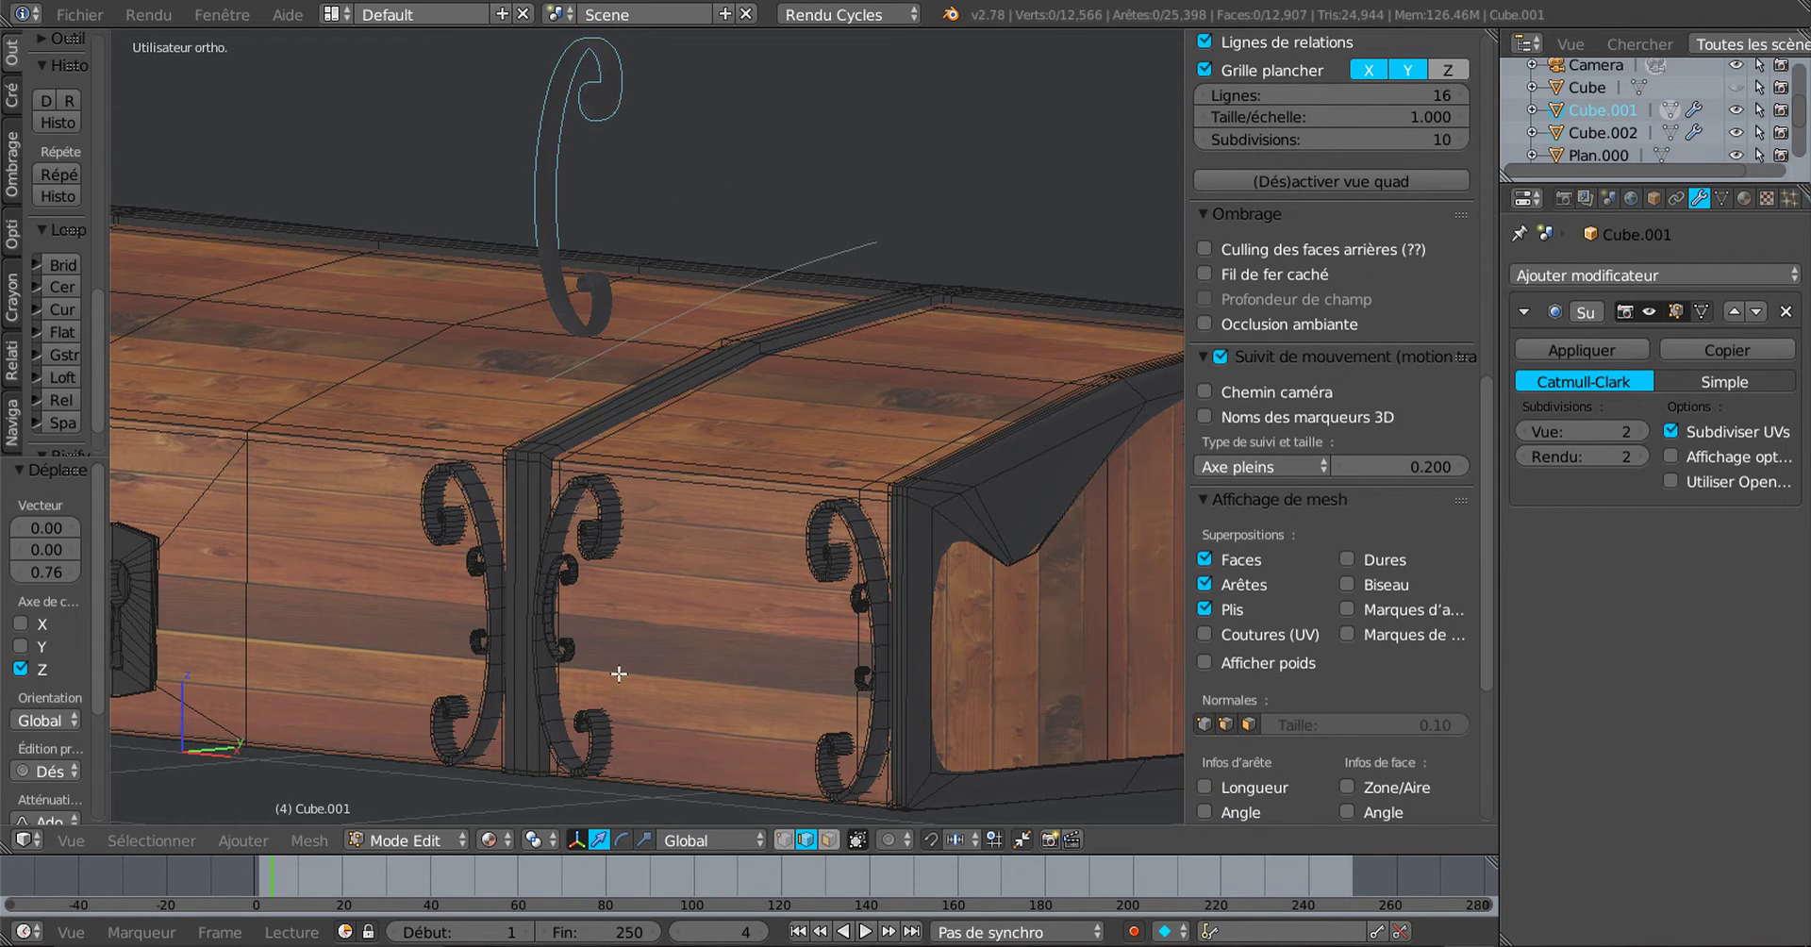
Step: Return to Object Mode, hide the chest object Cube.001 and select the scroll ornament Cube.002
key("Tab")
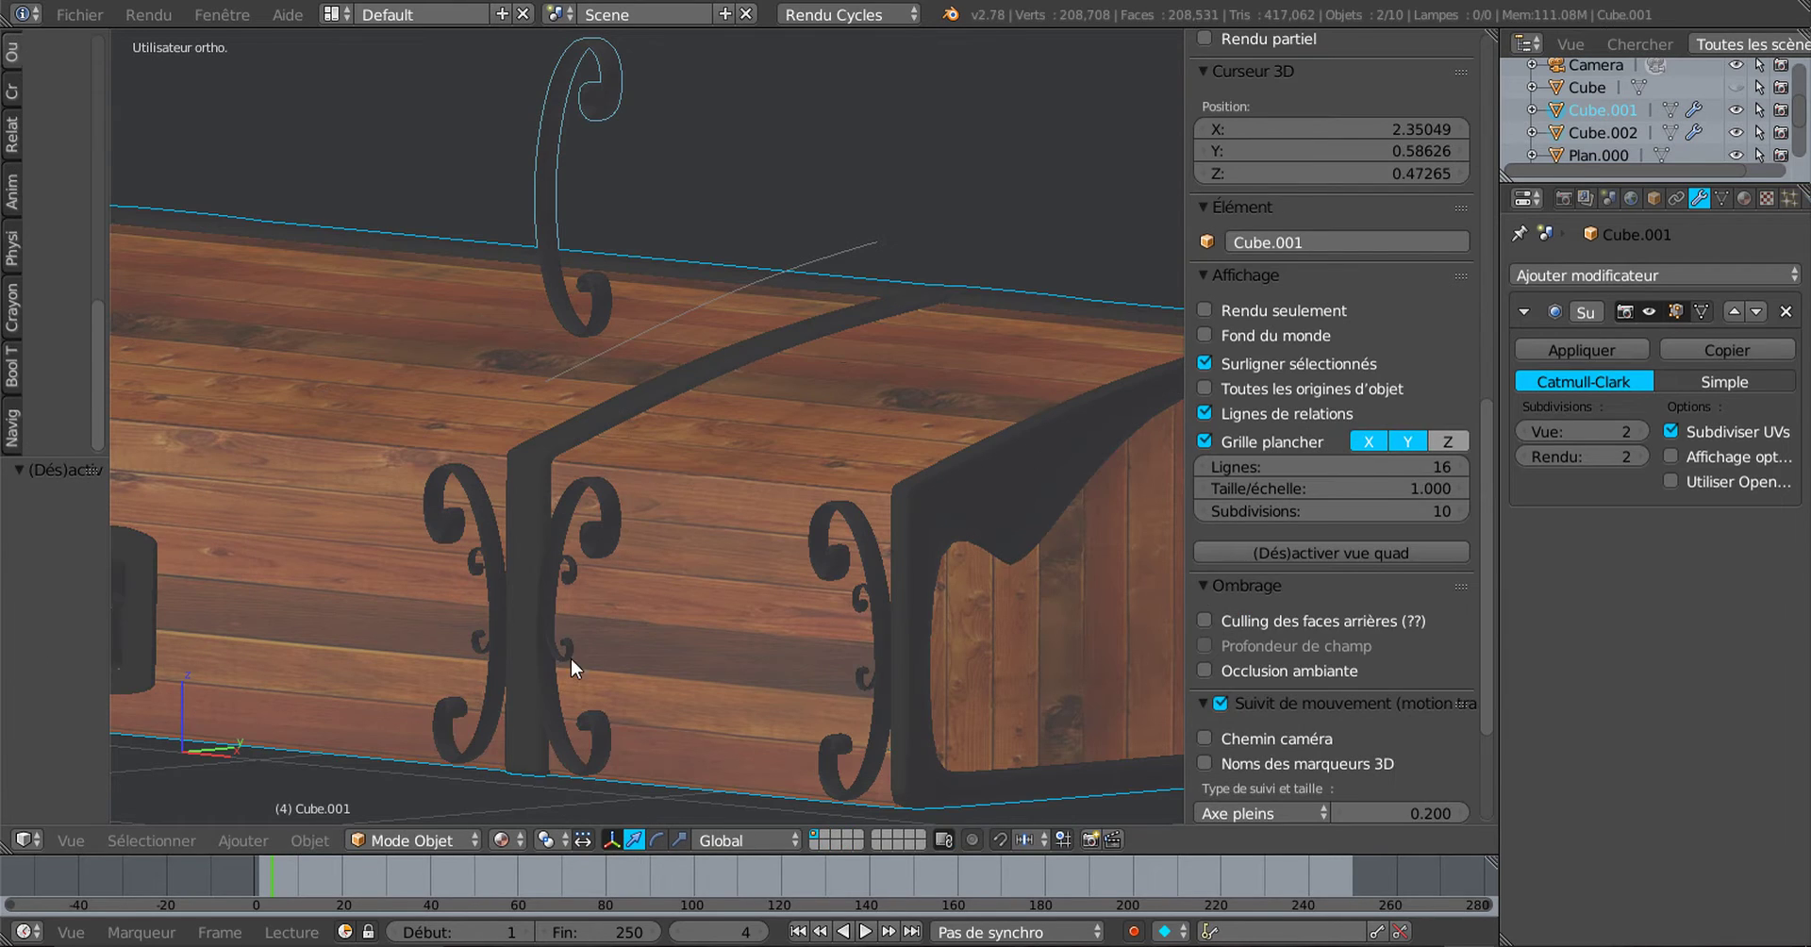
right_click(666, 670)
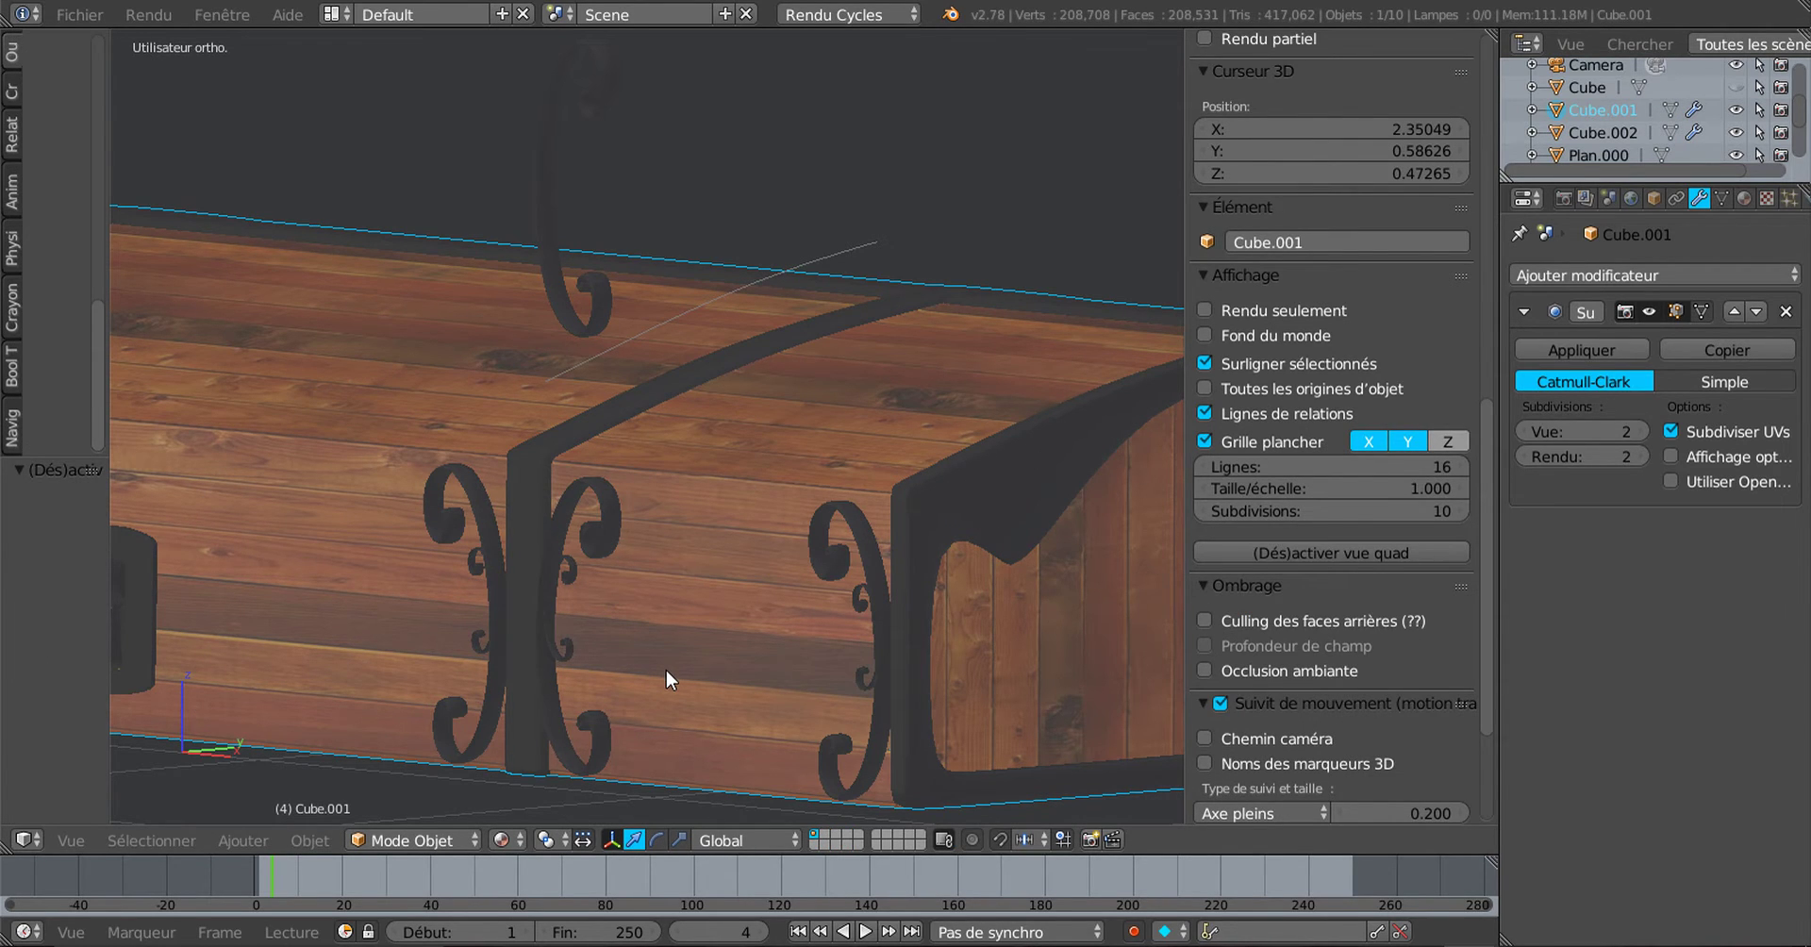
key("h")
right_click(596, 355)
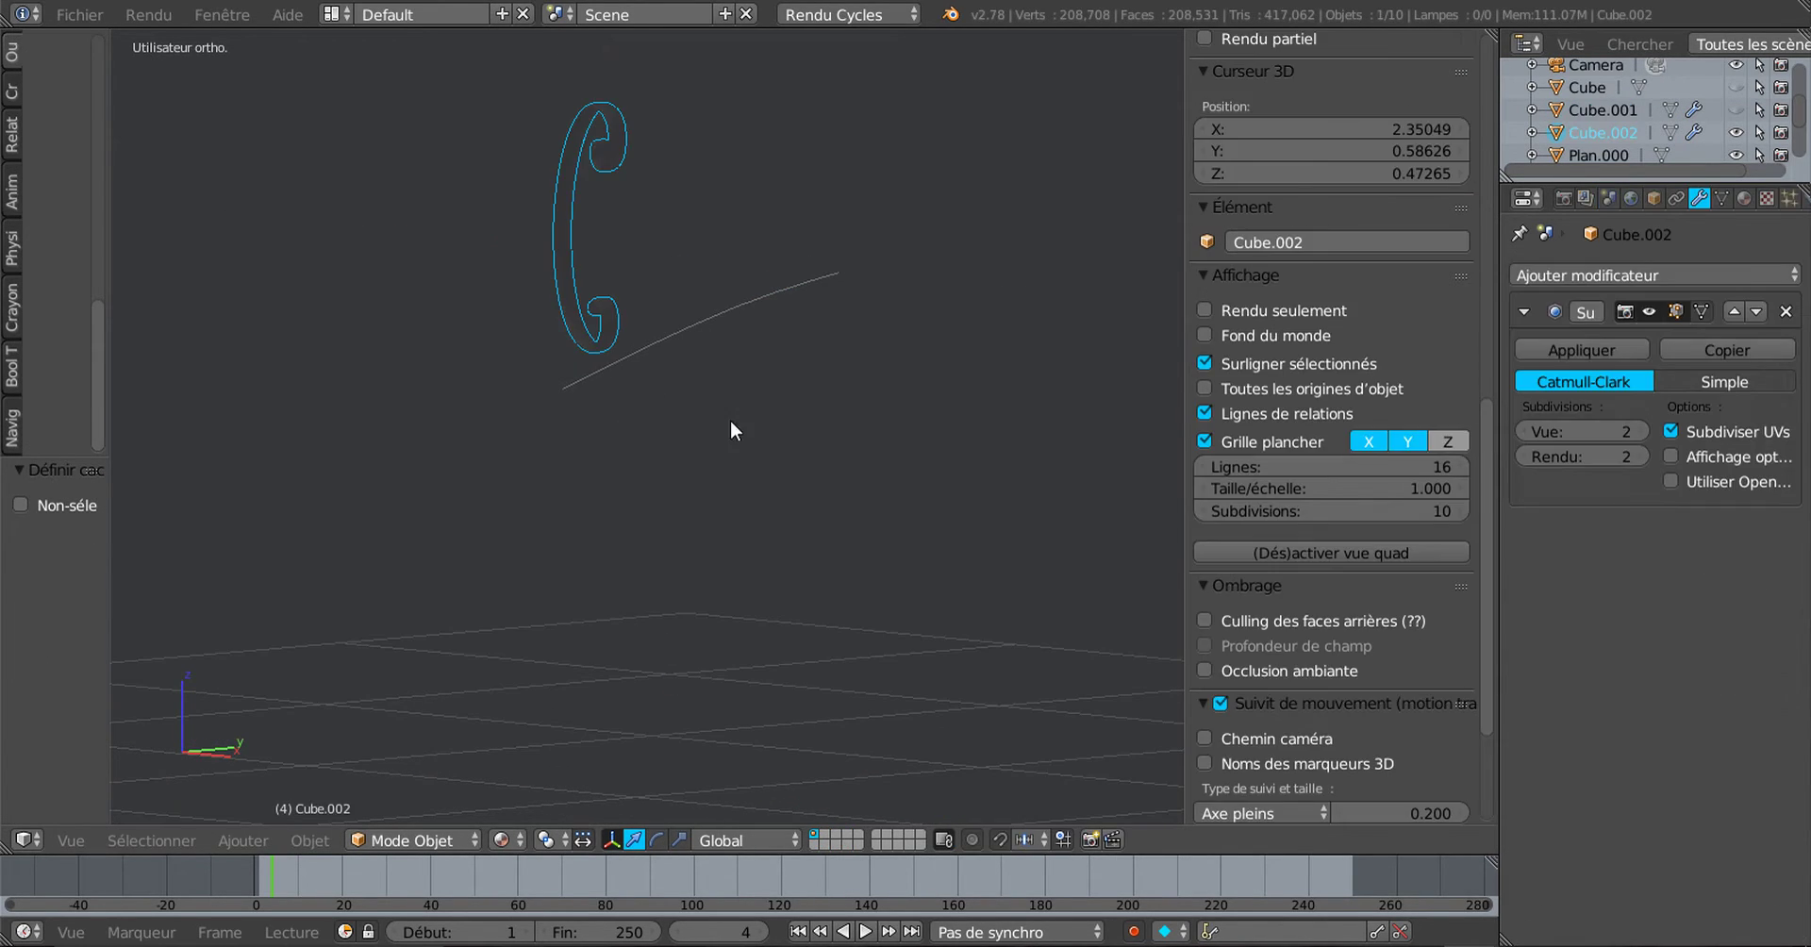
Step: Examine the scroll ornament and the curved surface COUBE from above and in right orthographic view
middle_click_drag(730, 420, 692, 507)
scroll(859, 482, "down", 3)
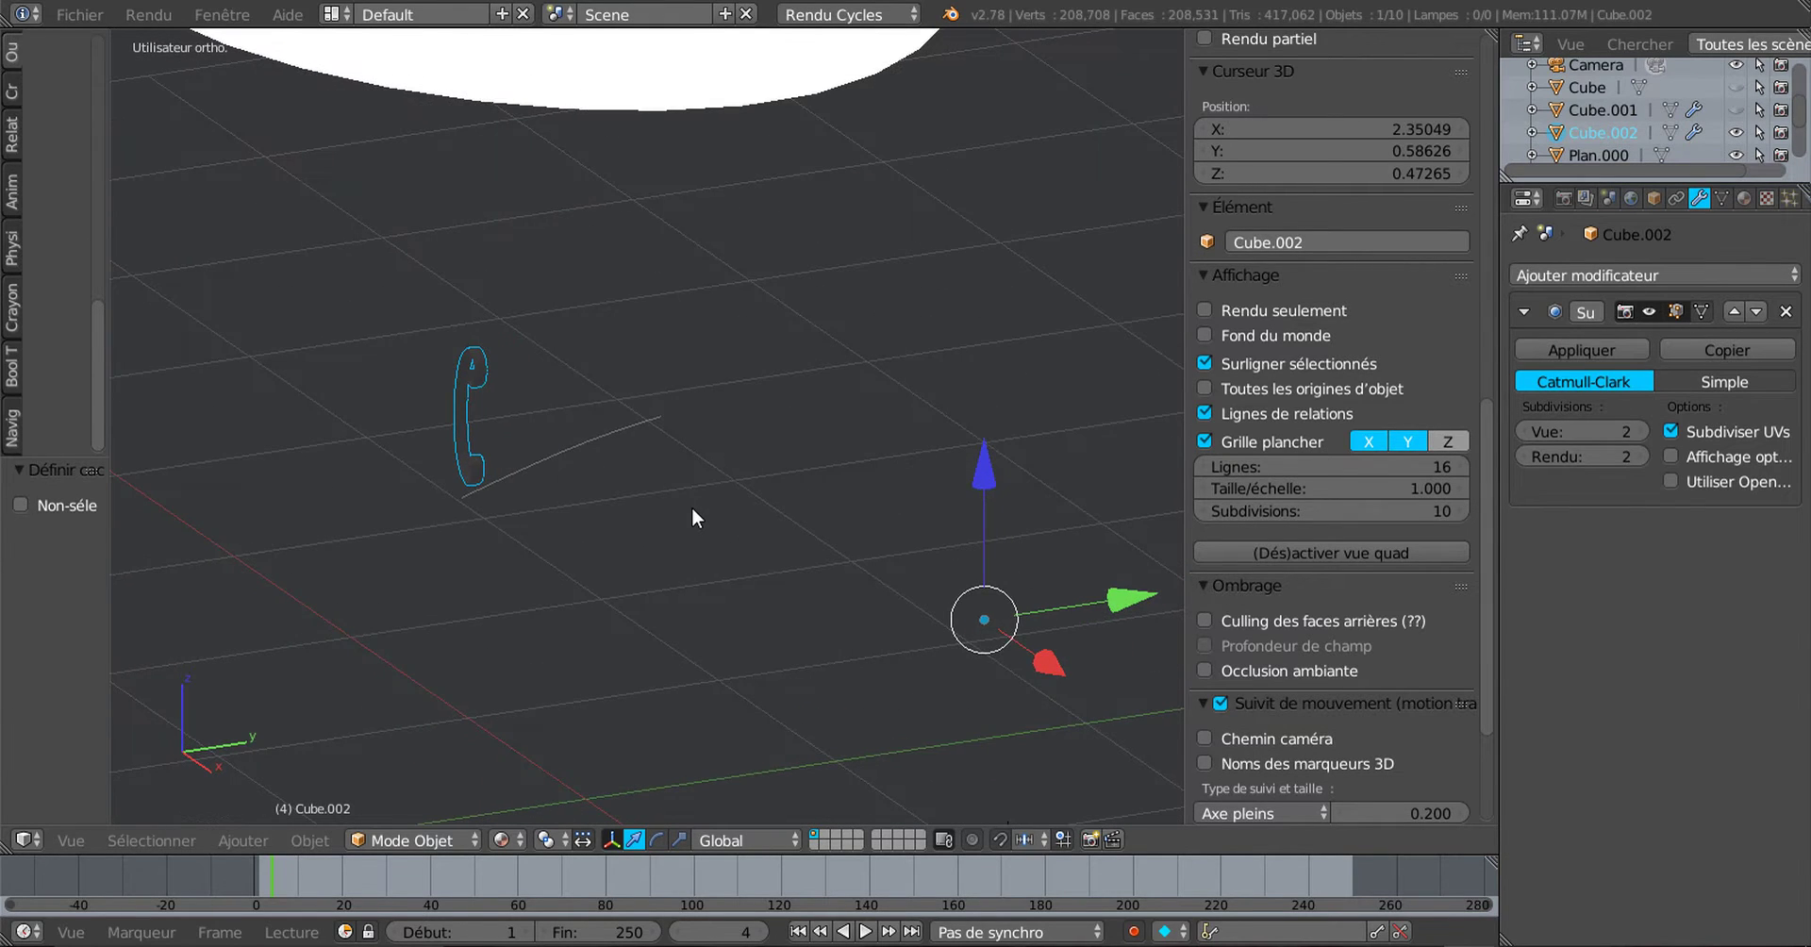
key("KP_7")
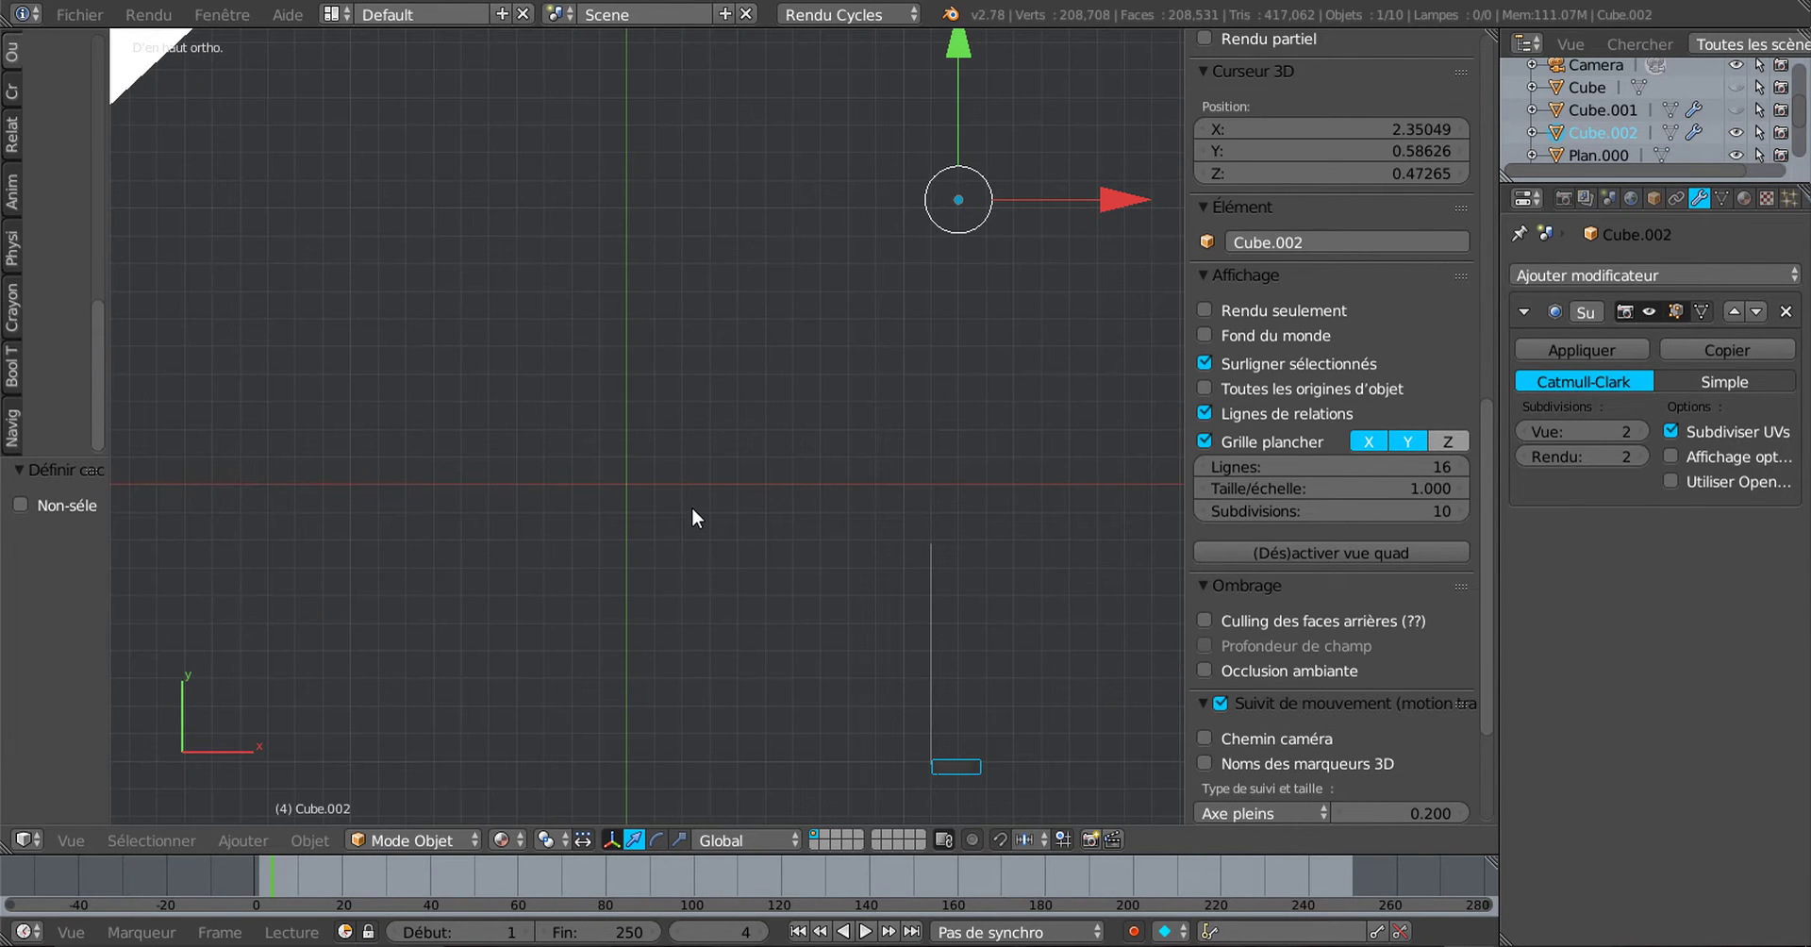
scroll(683, 511, "down", 4)
middle_click_drag(683, 511, 915, 428)
right_click(828, 456)
scroll(830, 467, "down", 2)
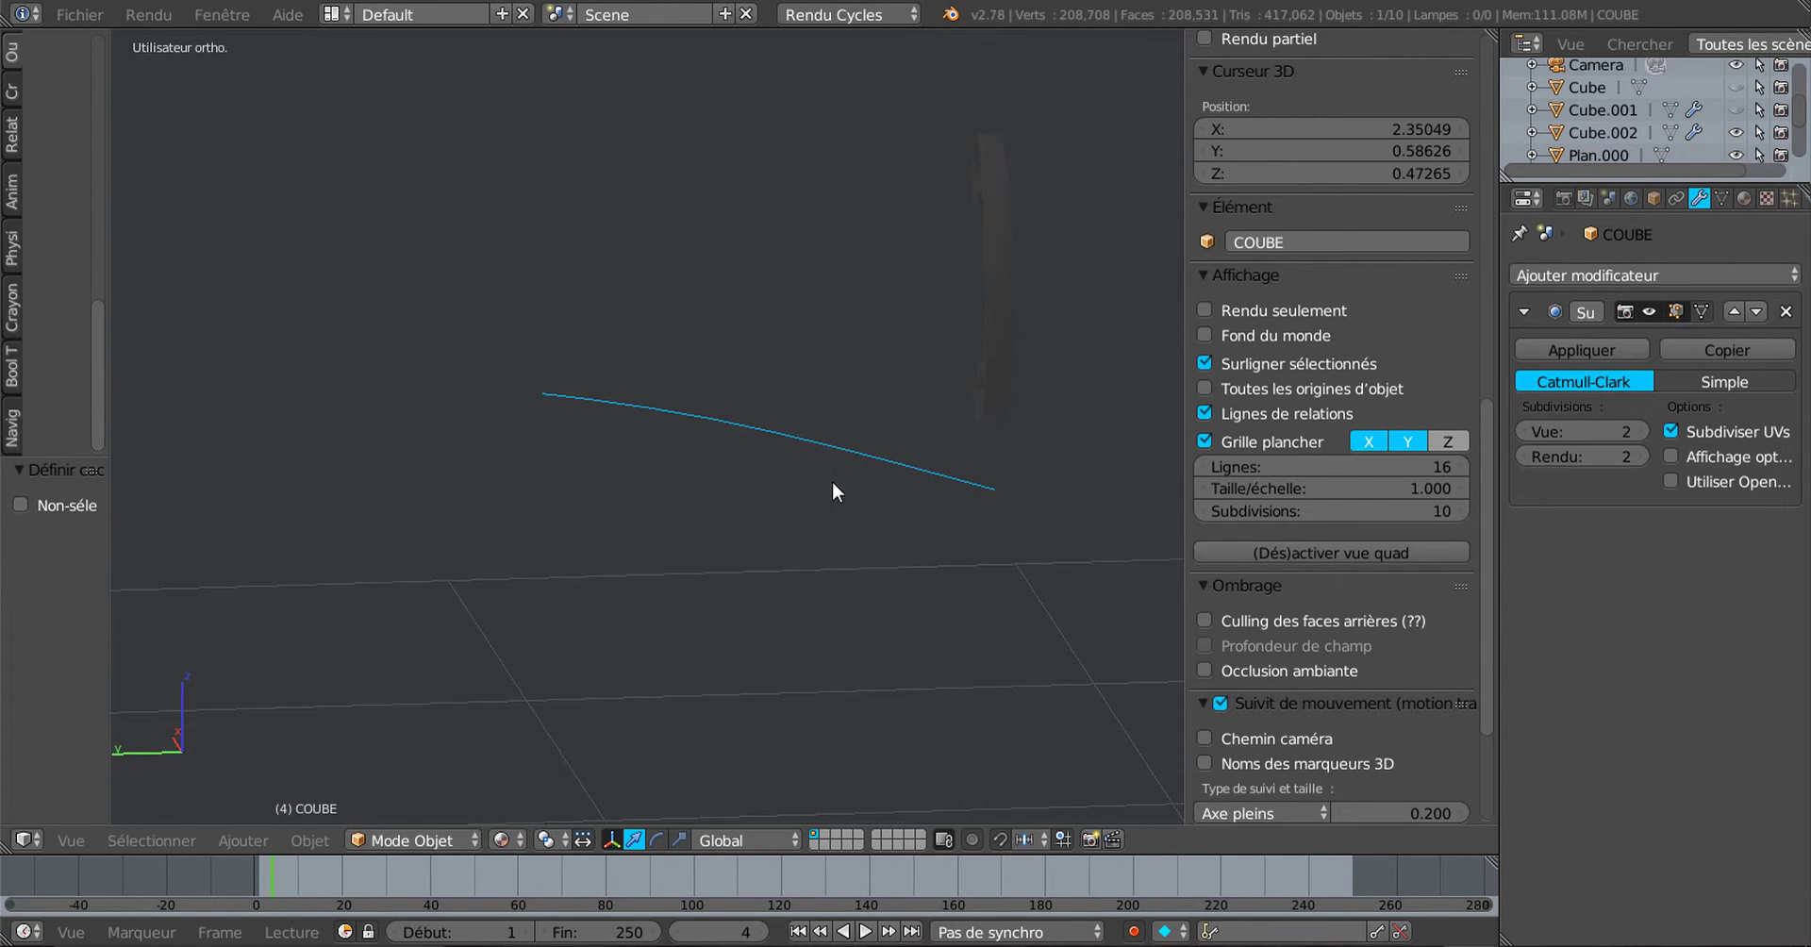
key("KP_3")
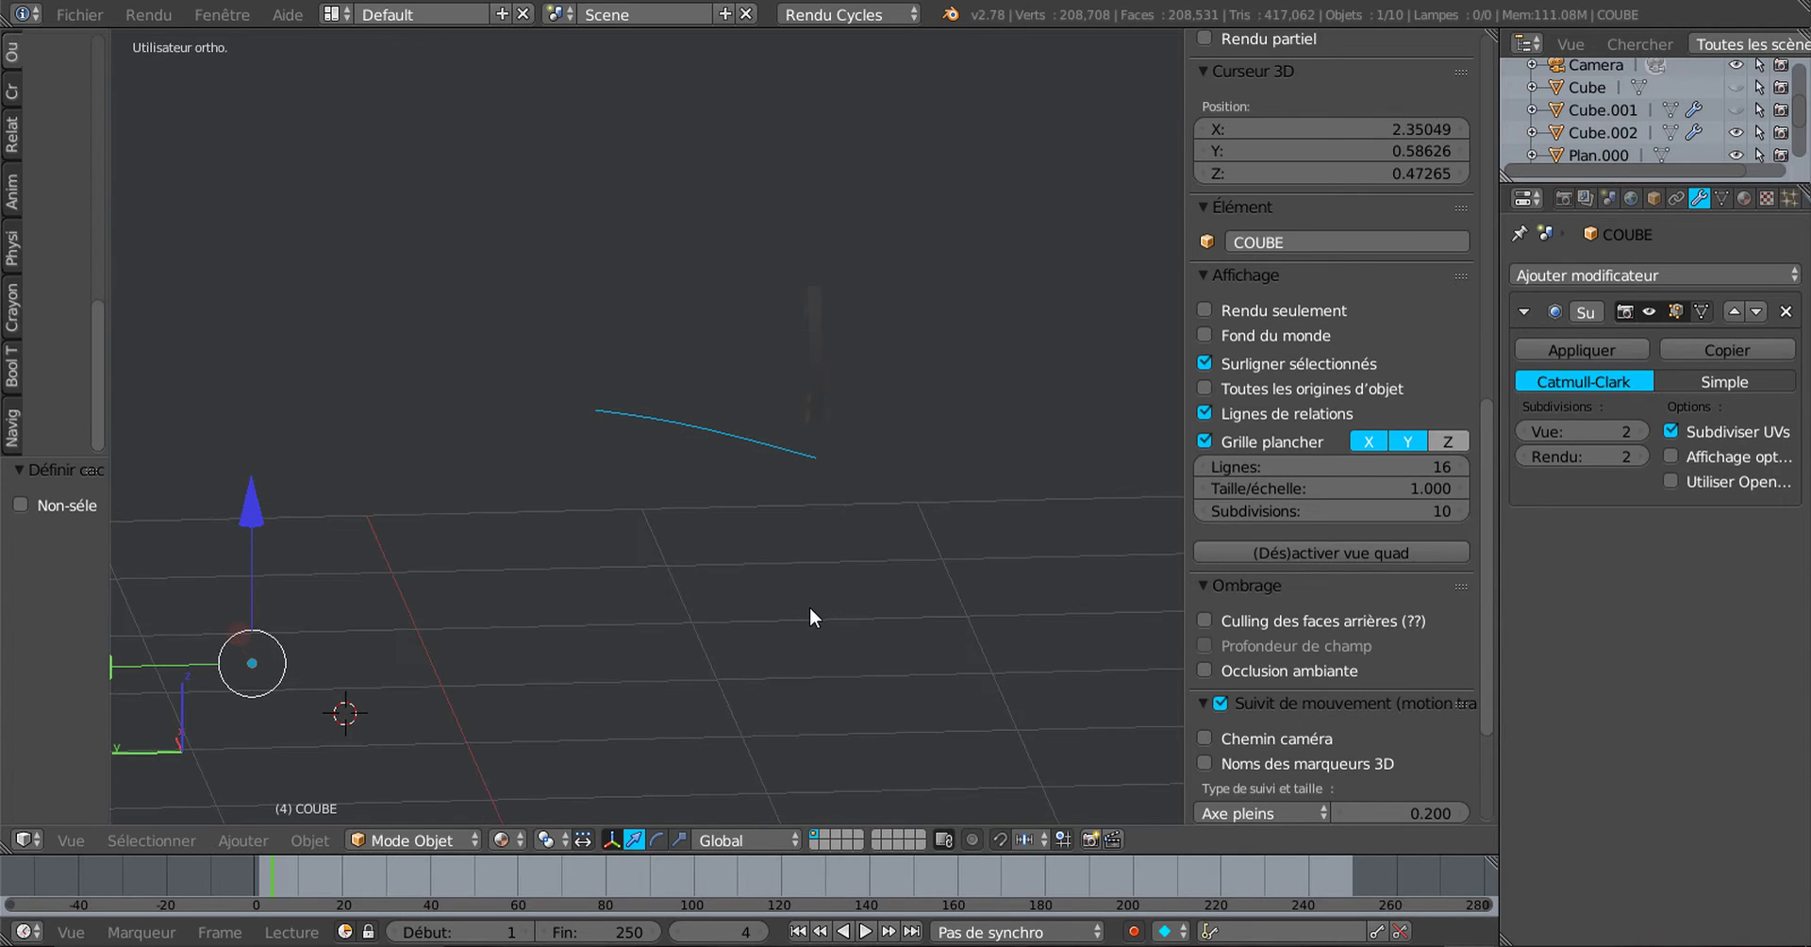
key("KP_Decimal")
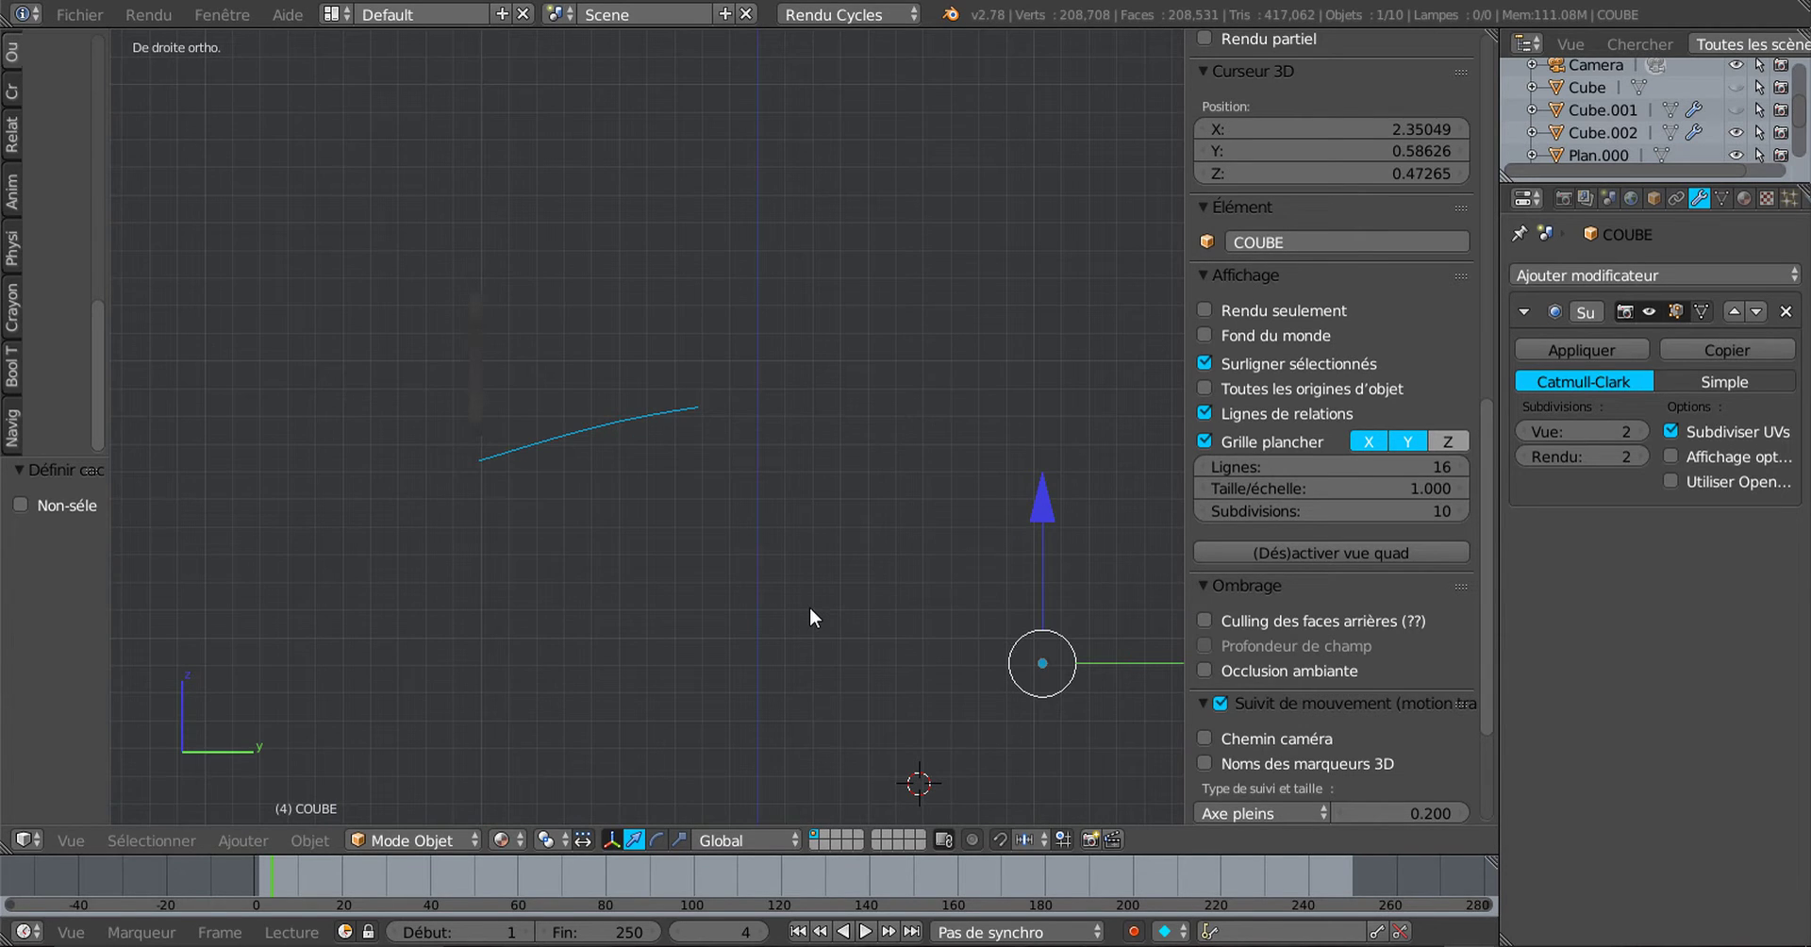
Step: Select the scroll ornament Cube.002 and set its origin to its geometry
right_click(493, 388)
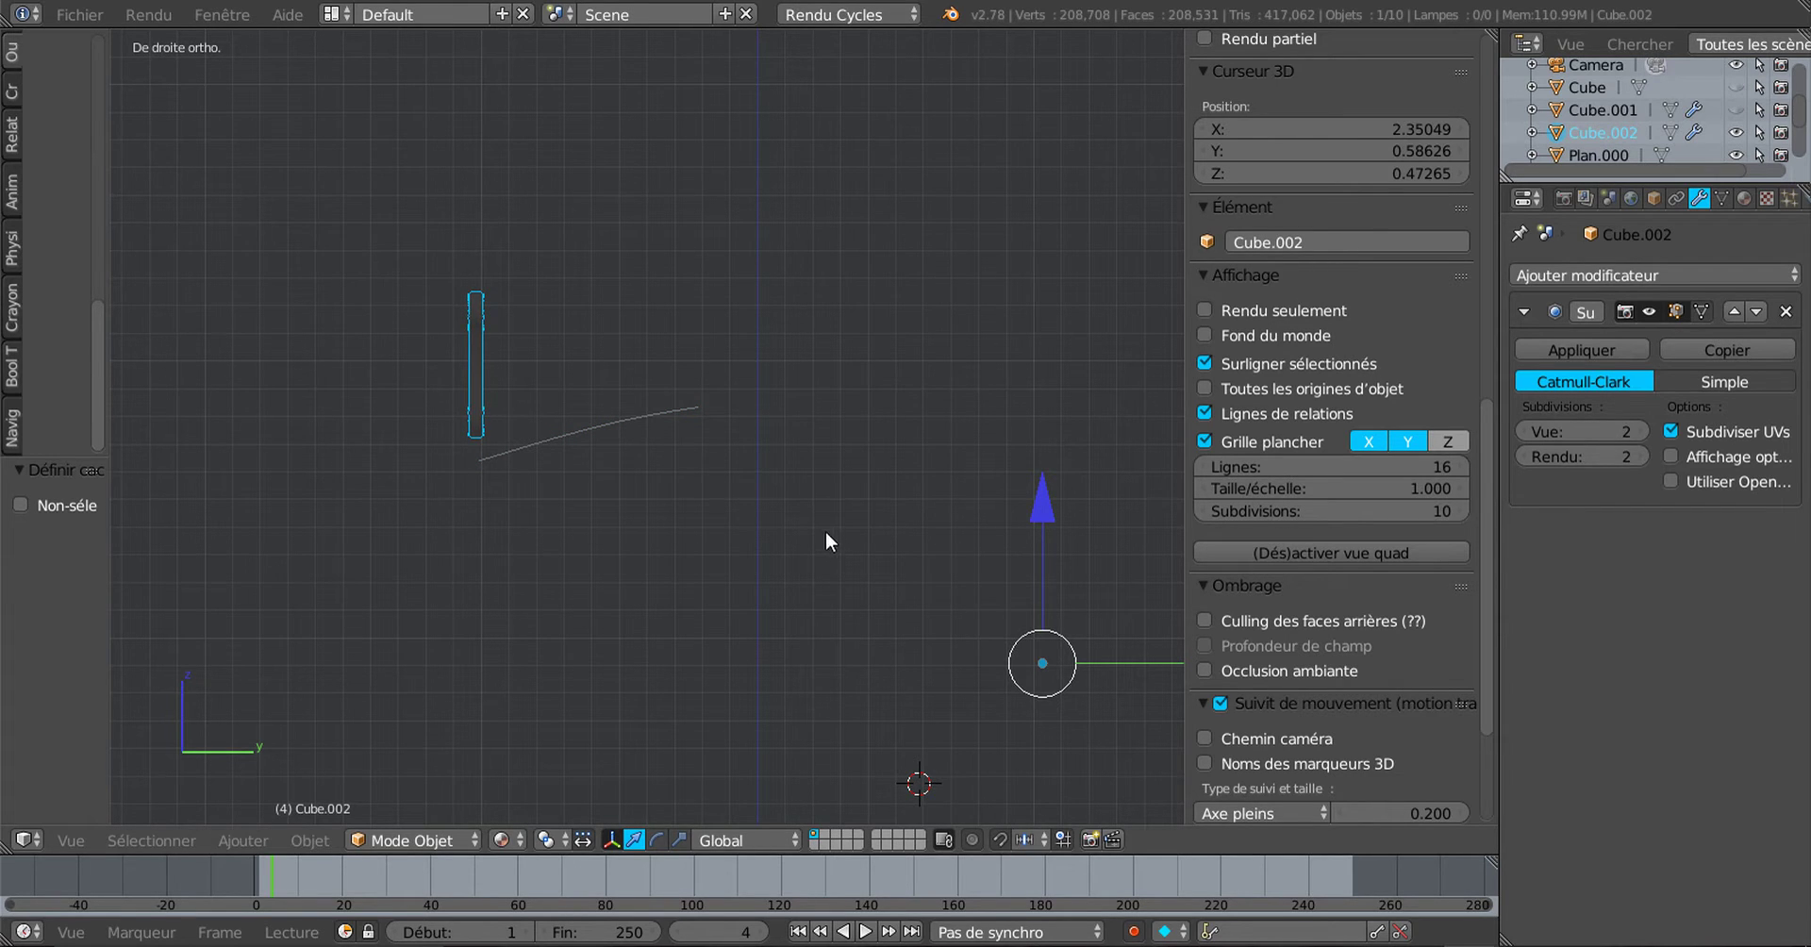
key("r")
right_click(795, 519)
left_click_drag(104, 244, 346, 233)
left_click(12, 53)
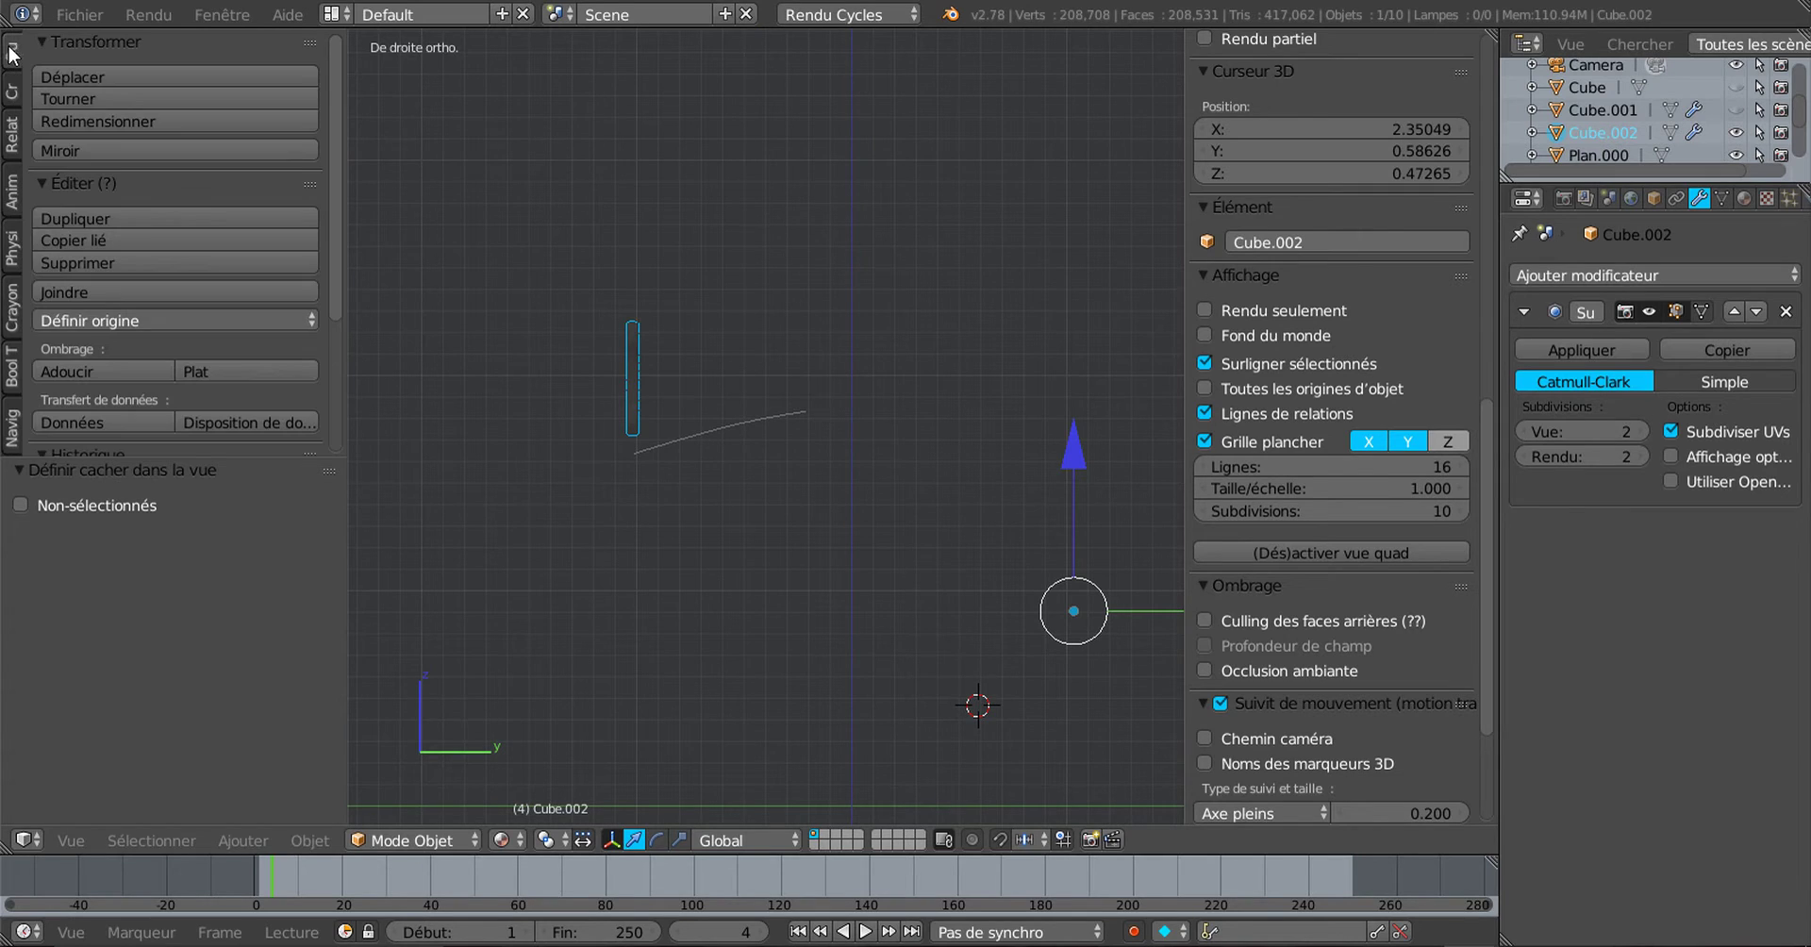
left_click(72, 319)
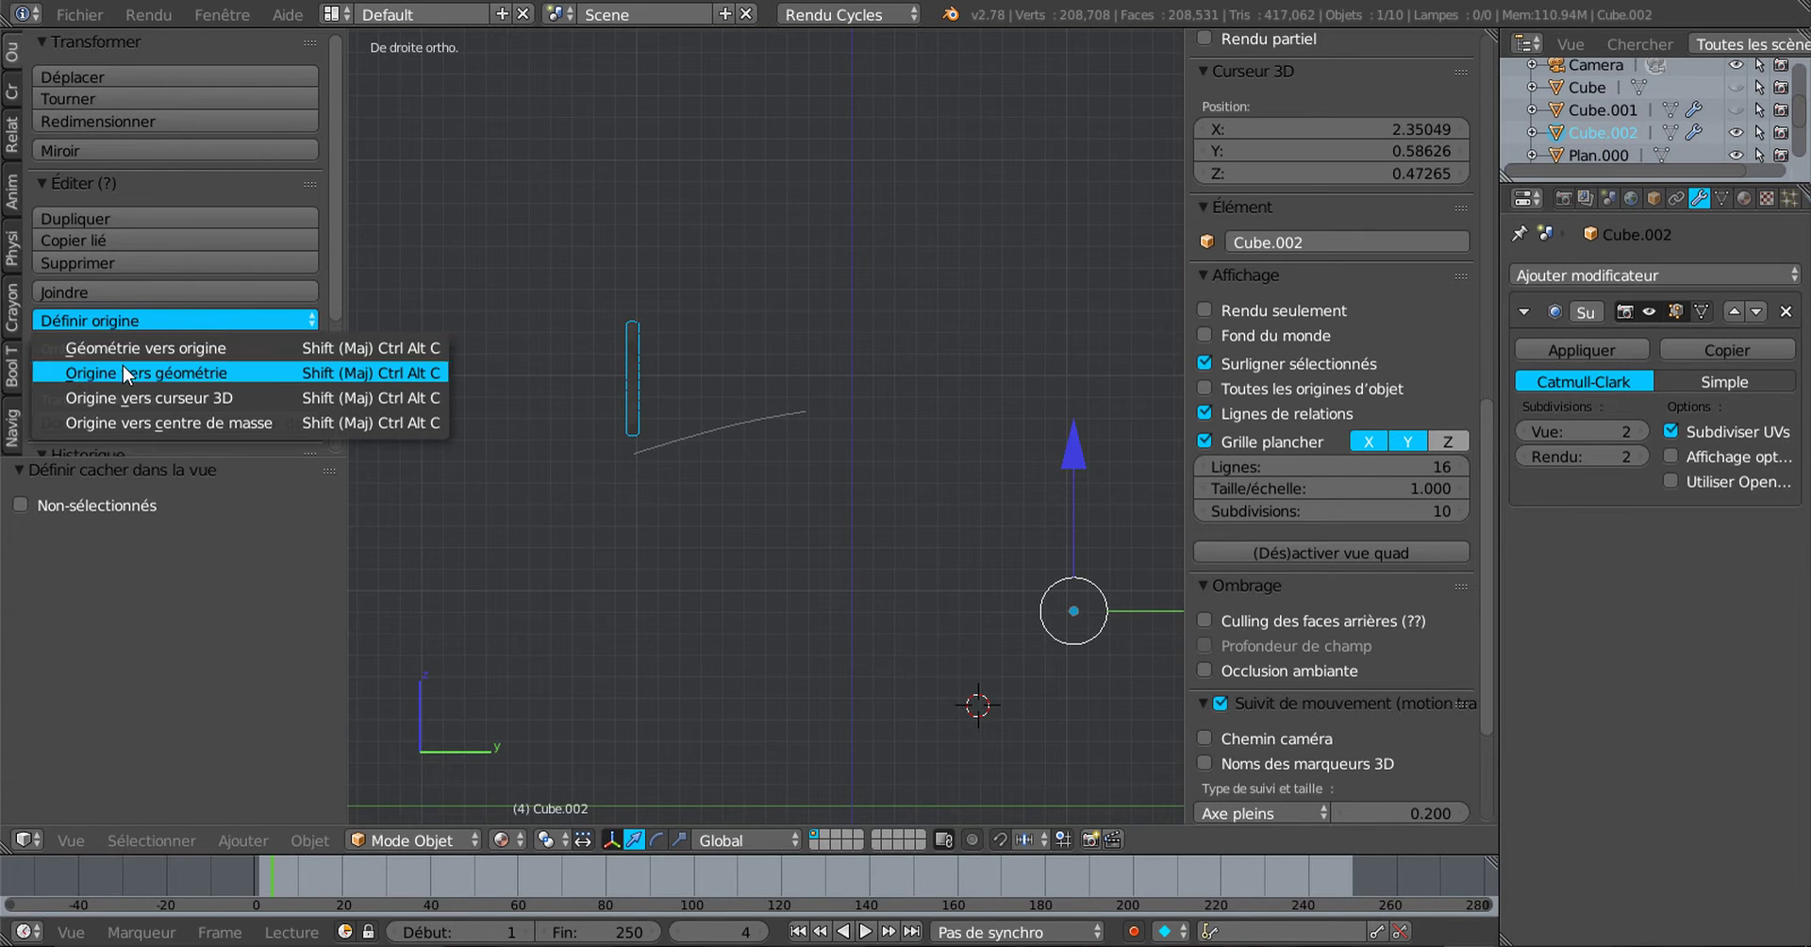
left_click(123, 366)
Step: Rotate the upright ornament by about 72.5° in the side view to match the slope of the curved surface
scroll(557, 420, "up", 2)
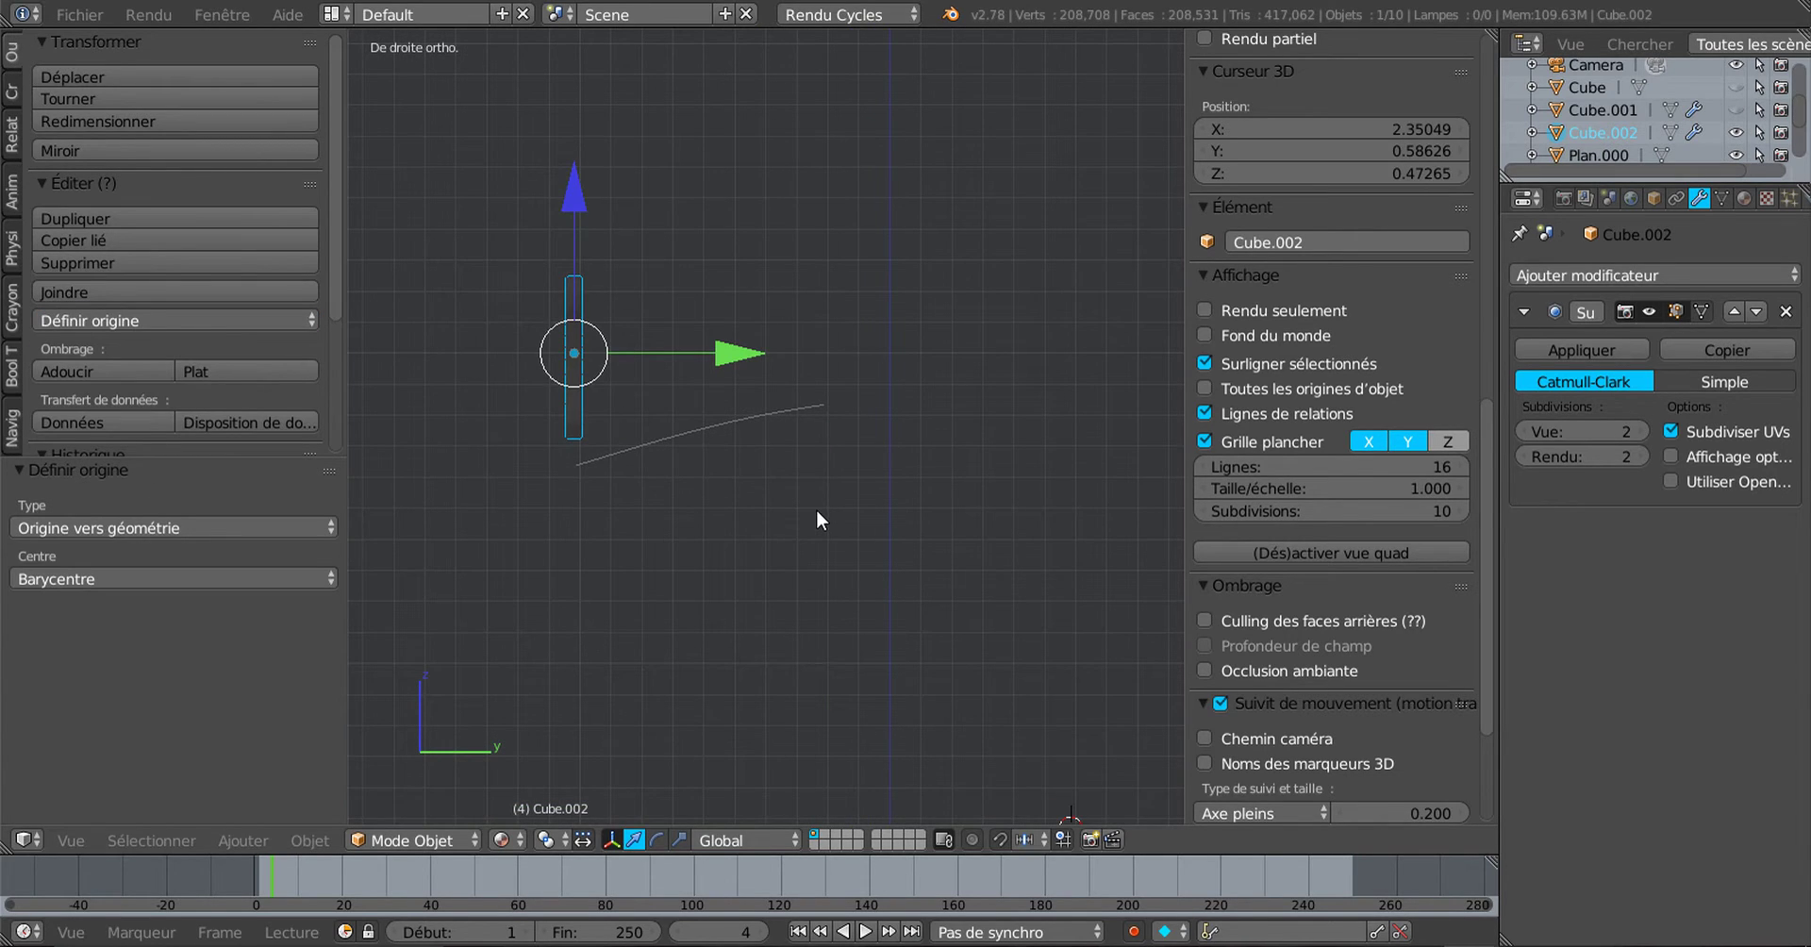
key("r")
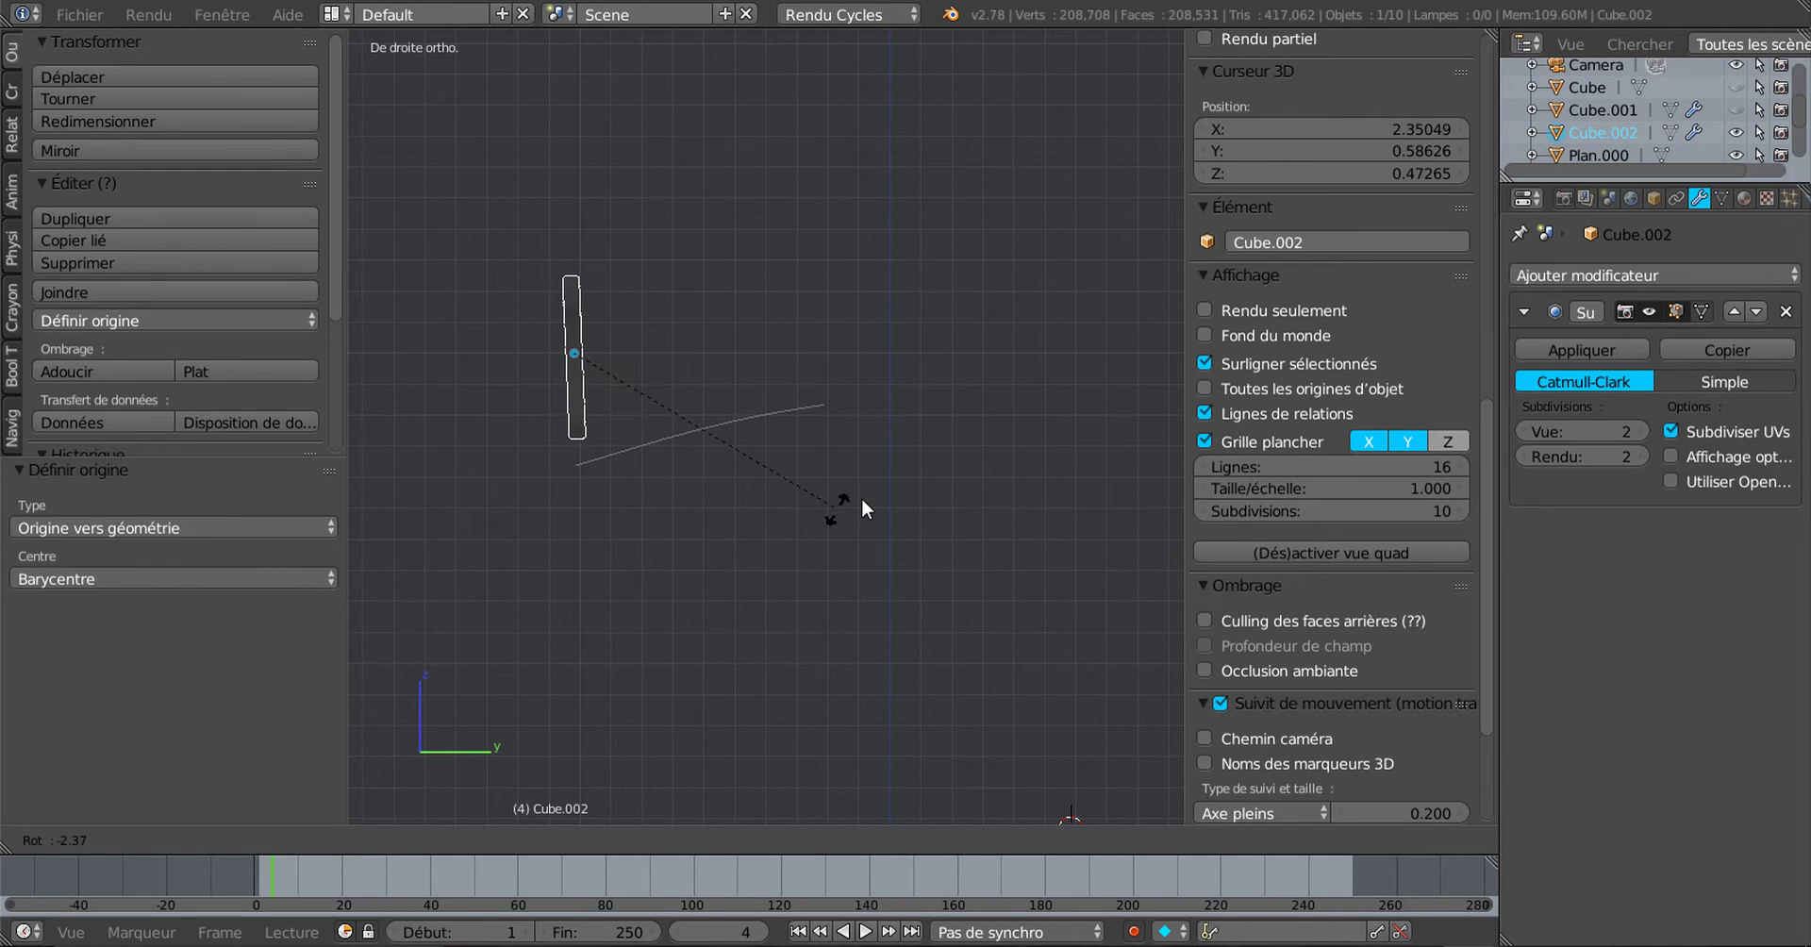
left_click(524, 534)
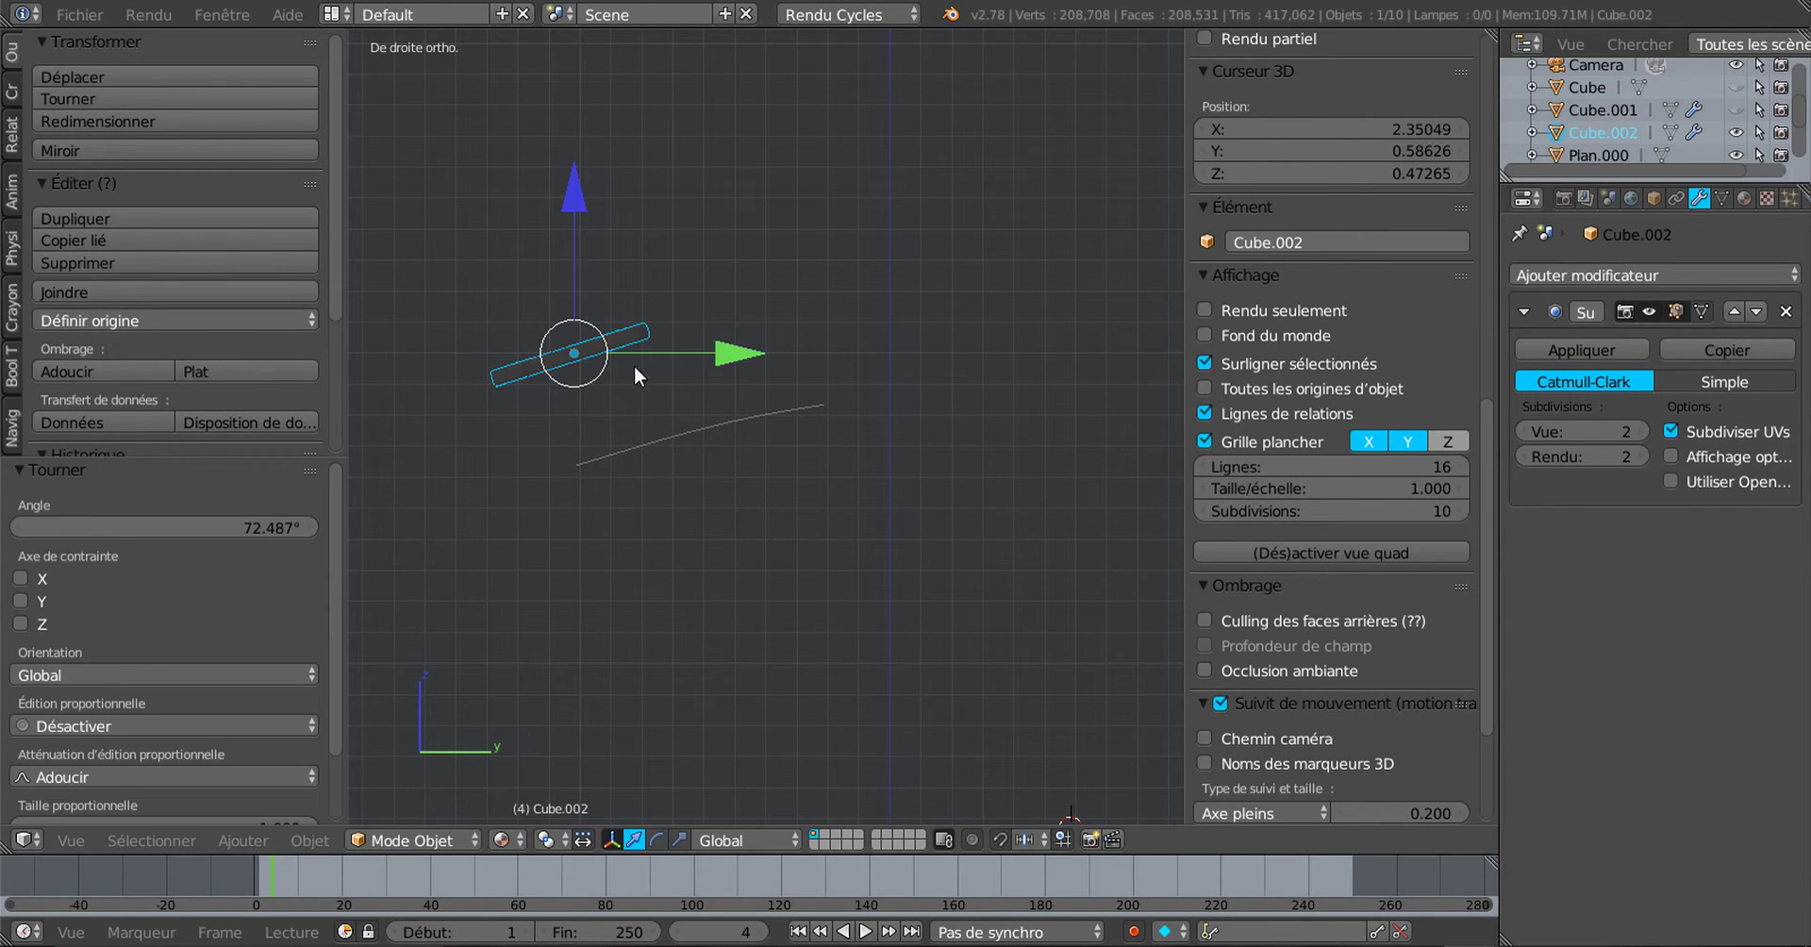
Step: Move the ornament along Y over the curved surface, lower it about 0.121 along Z, and rotate it about 2.3° more
left_click_drag(720, 348, 834, 324)
left_click_drag(690, 215, 689, 253)
key("r")
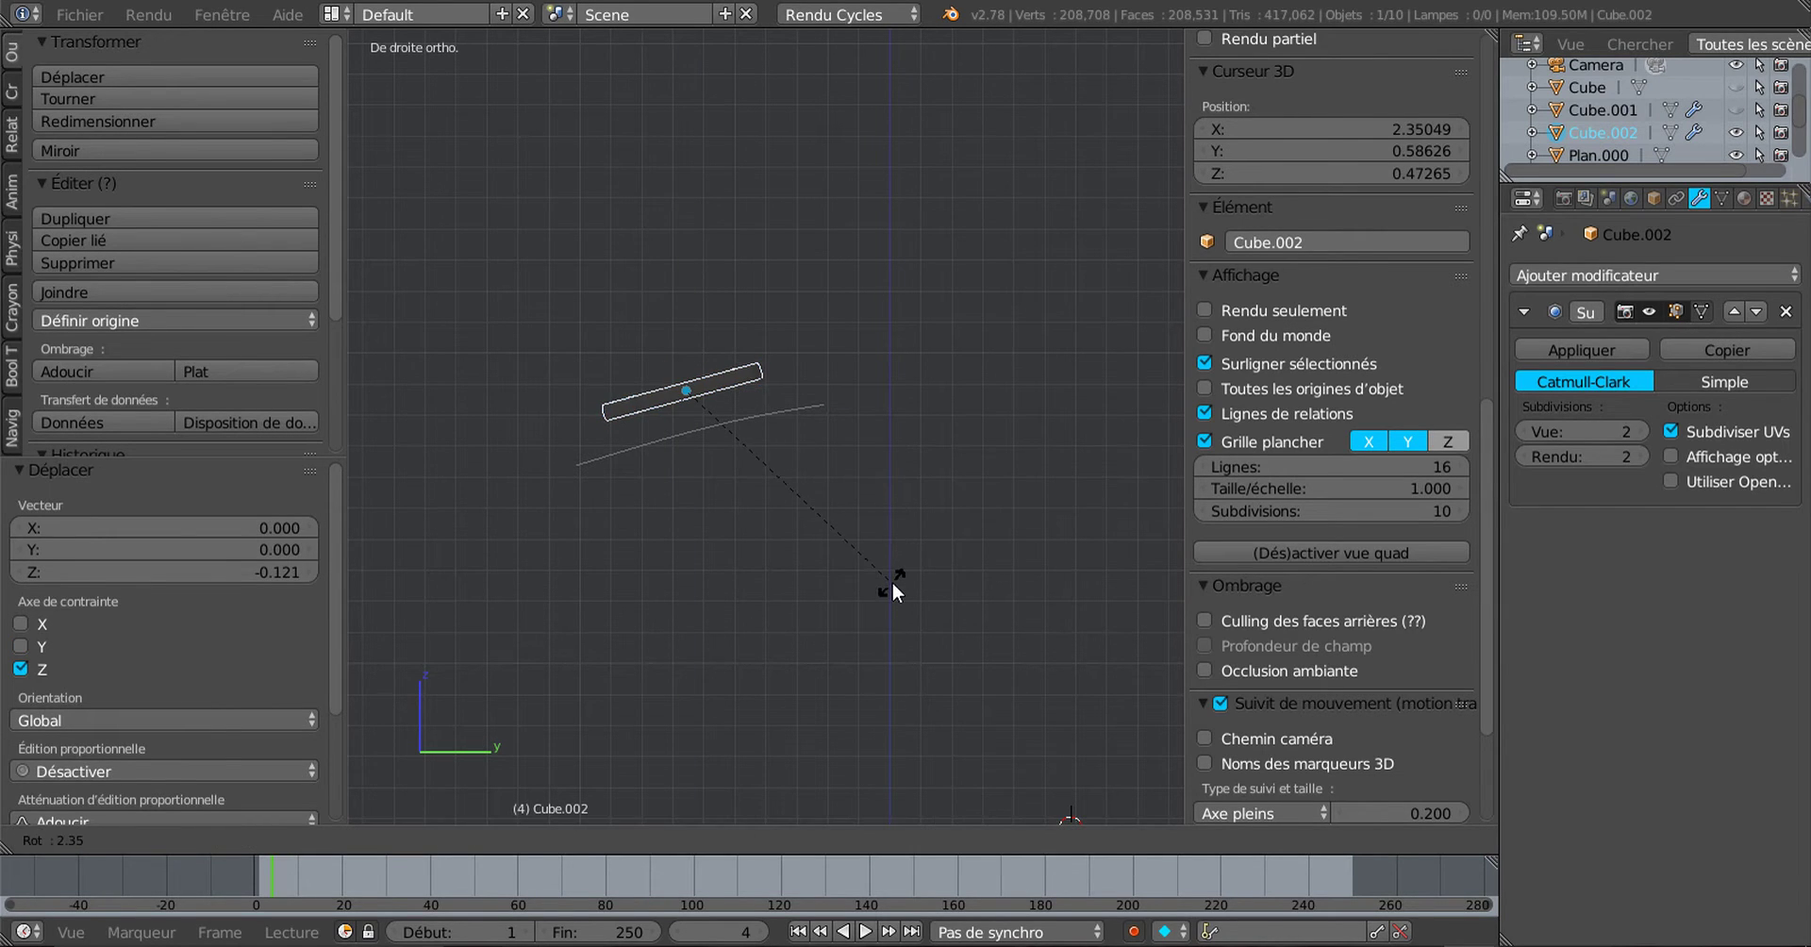
left_click(892, 581)
scroll(879, 491, "up", 1)
scroll(879, 491, "up", 1)
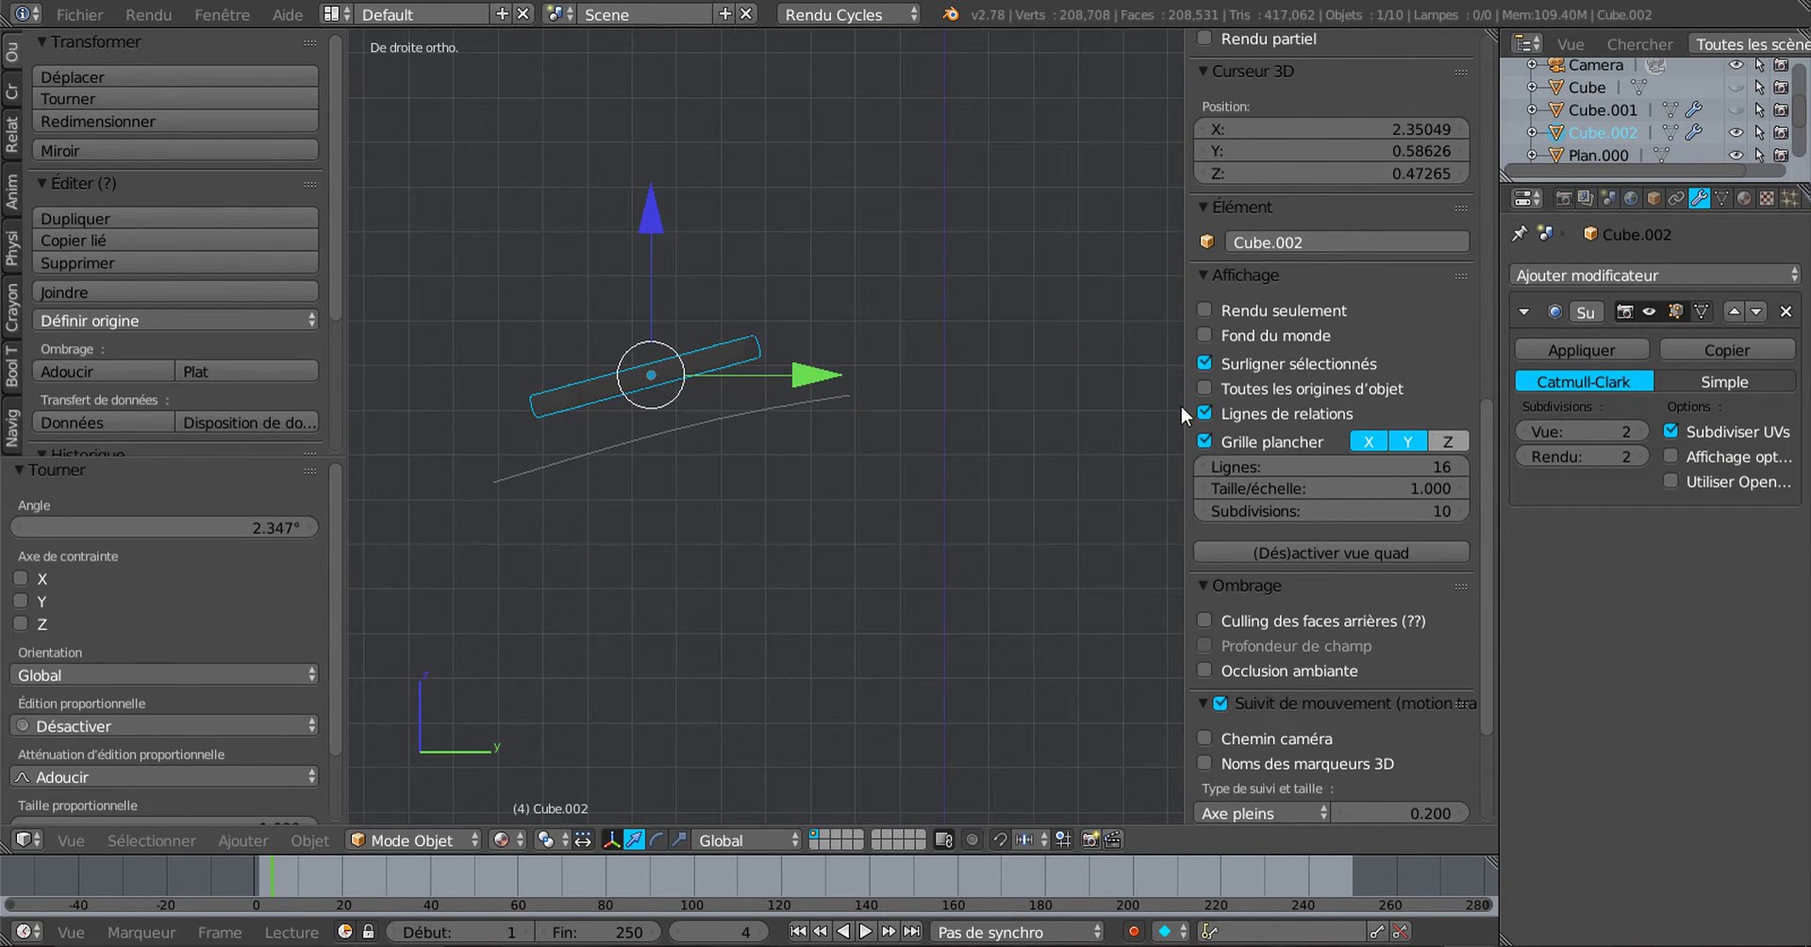
Step: Move the ornament about -0.098 along X to line it up with the curved surface COUBE
left_click_drag(1183, 404, 1507, 393)
scroll(924, 467, "up", 2)
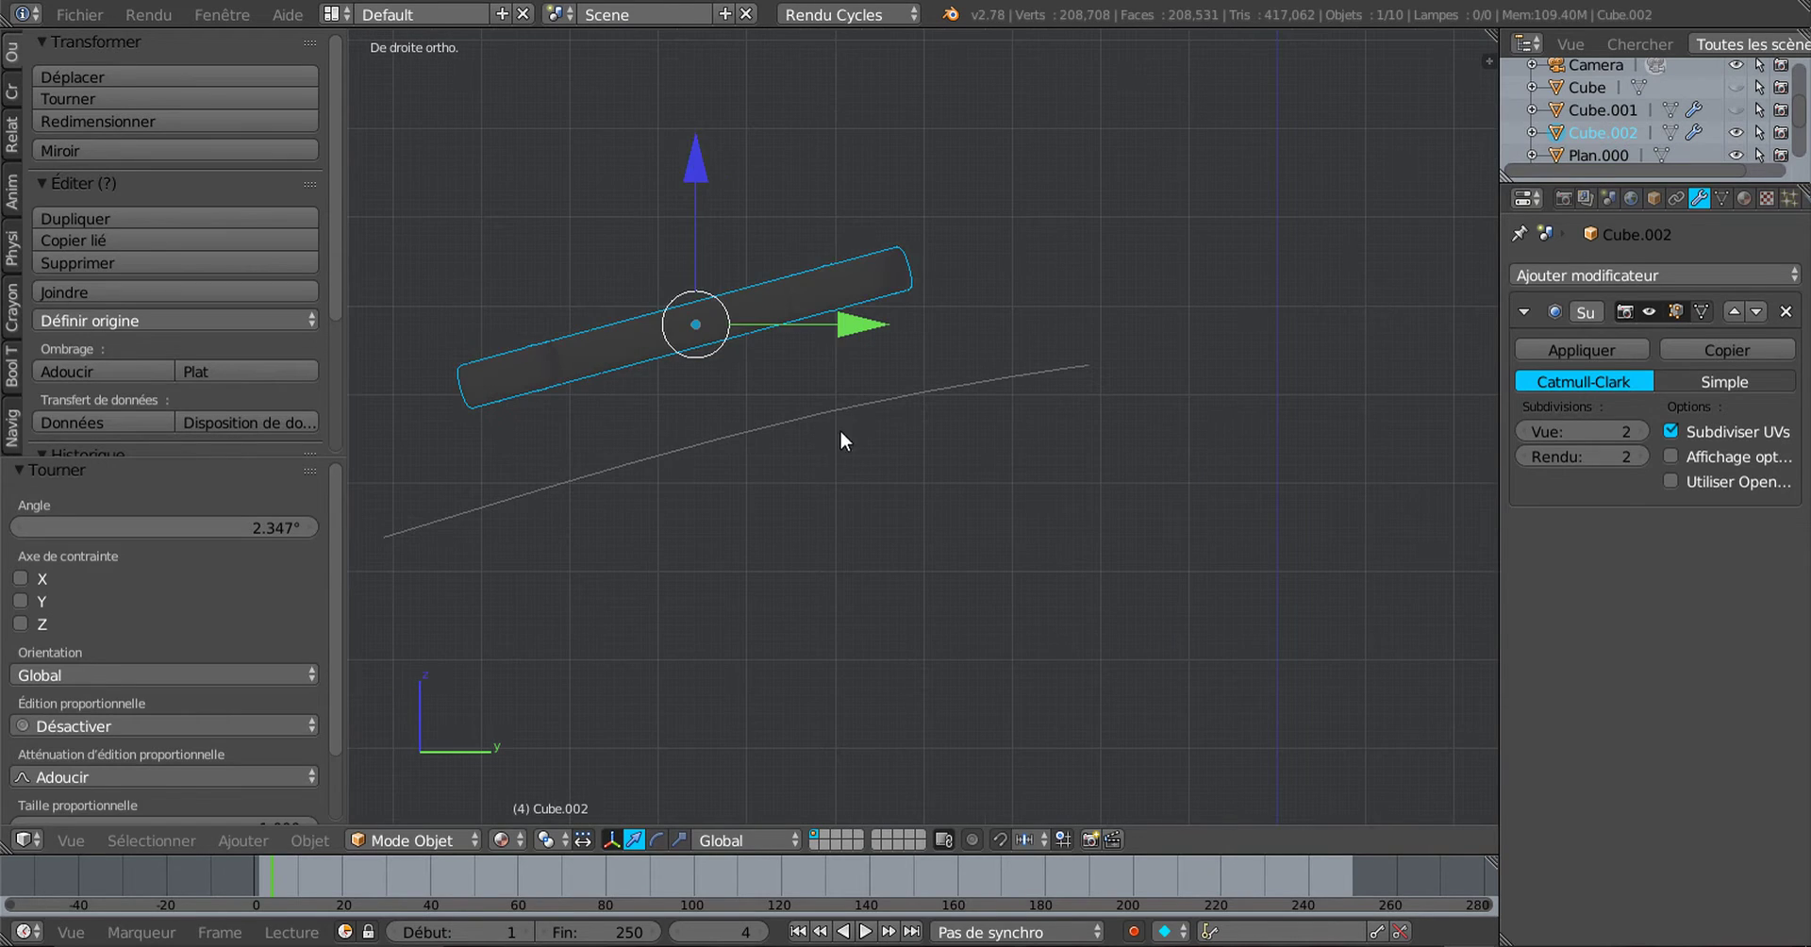
right_click(851, 403)
scroll(848, 521, "down", 3)
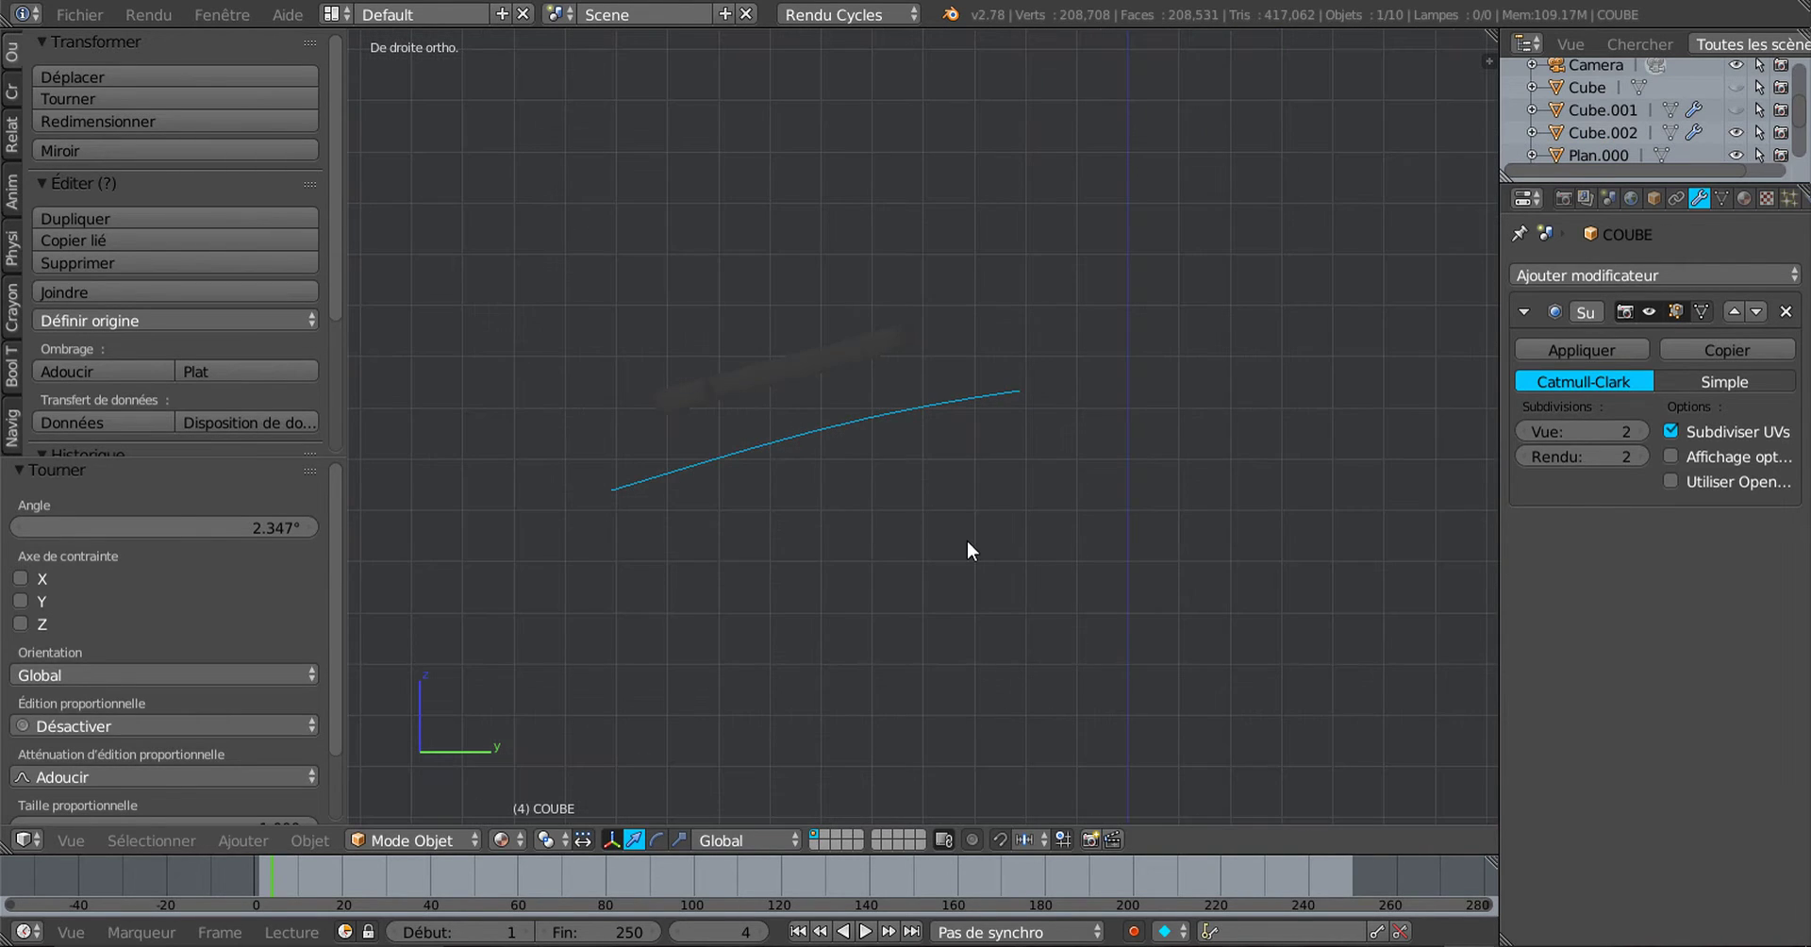
middle_click_drag(968, 545, 1144, 563)
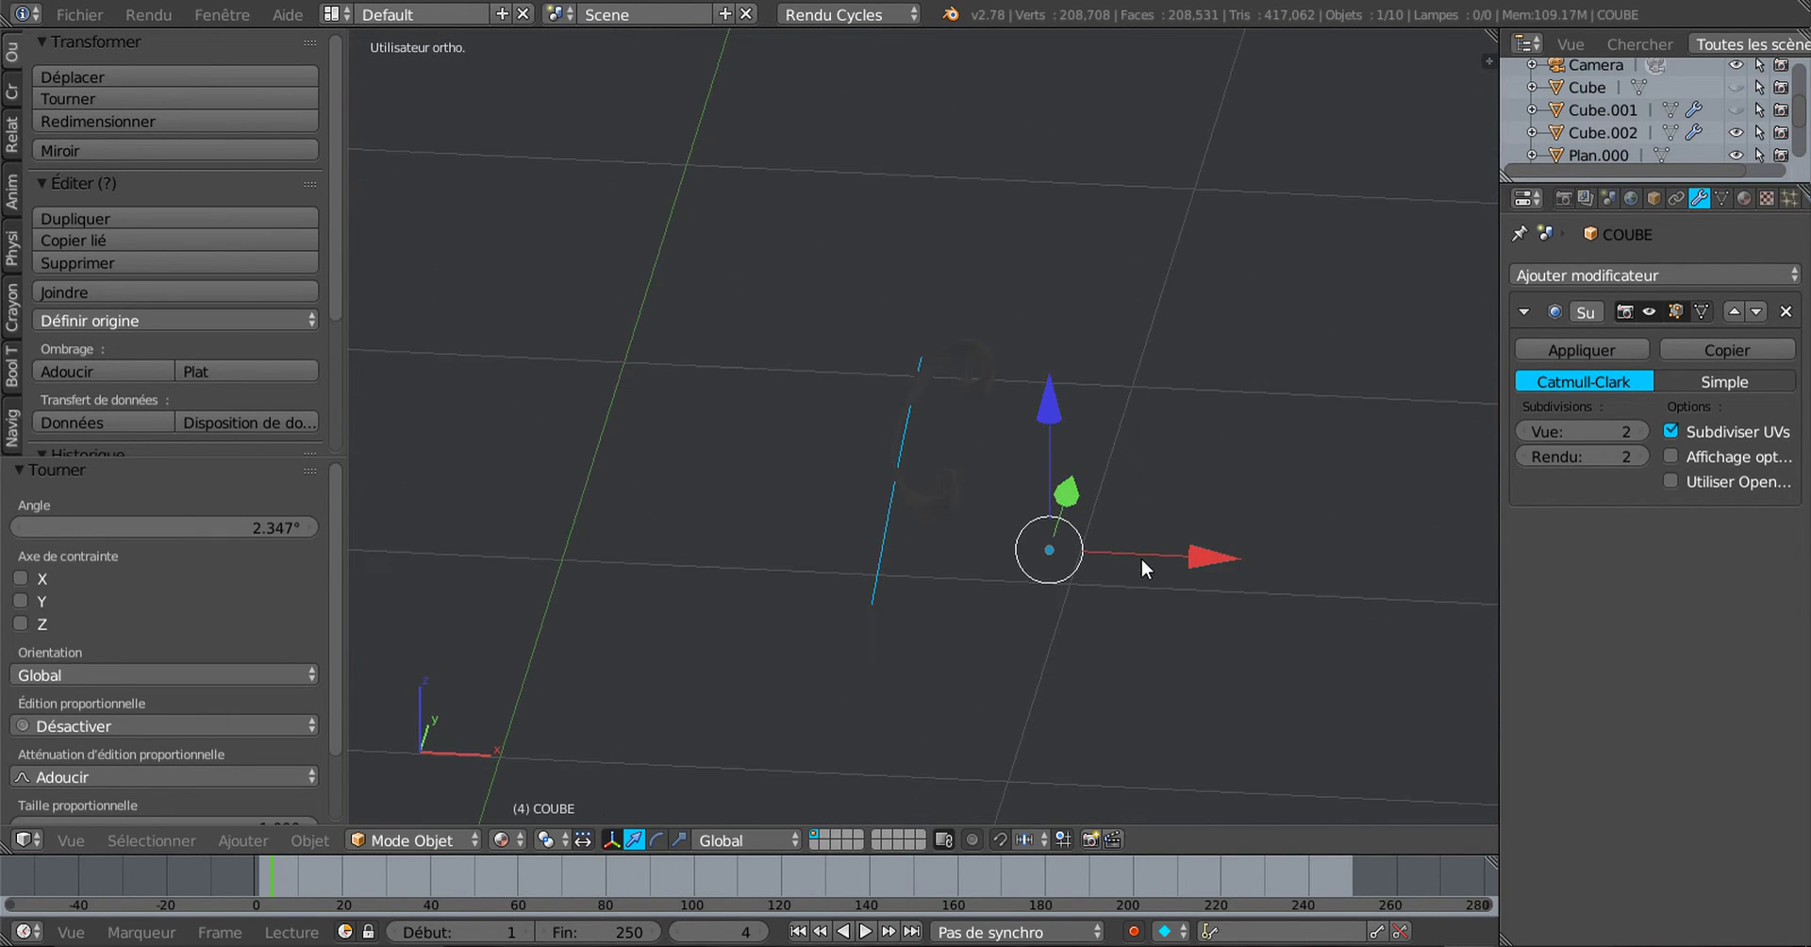
right_click(920, 483)
left_click_drag(1106, 431, 1060, 433)
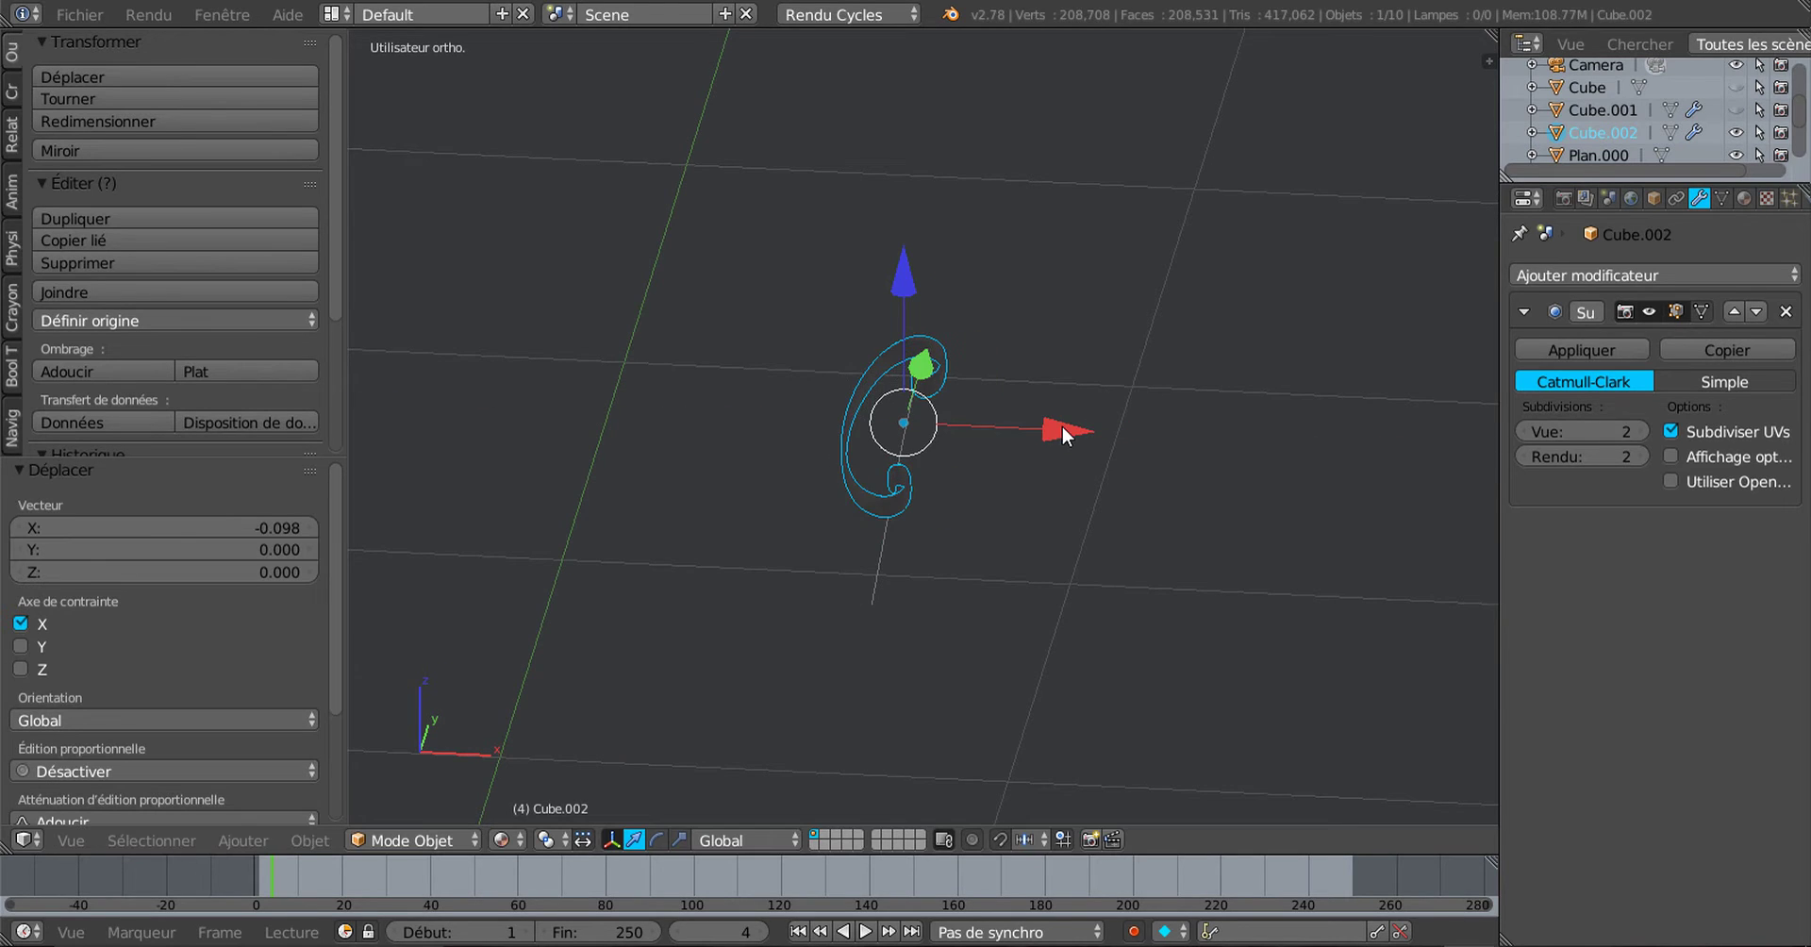
Step: Add a Projeter (Cast) modifier to the ornament Cube.002
middle_click_drag(1060, 433, 809, 451)
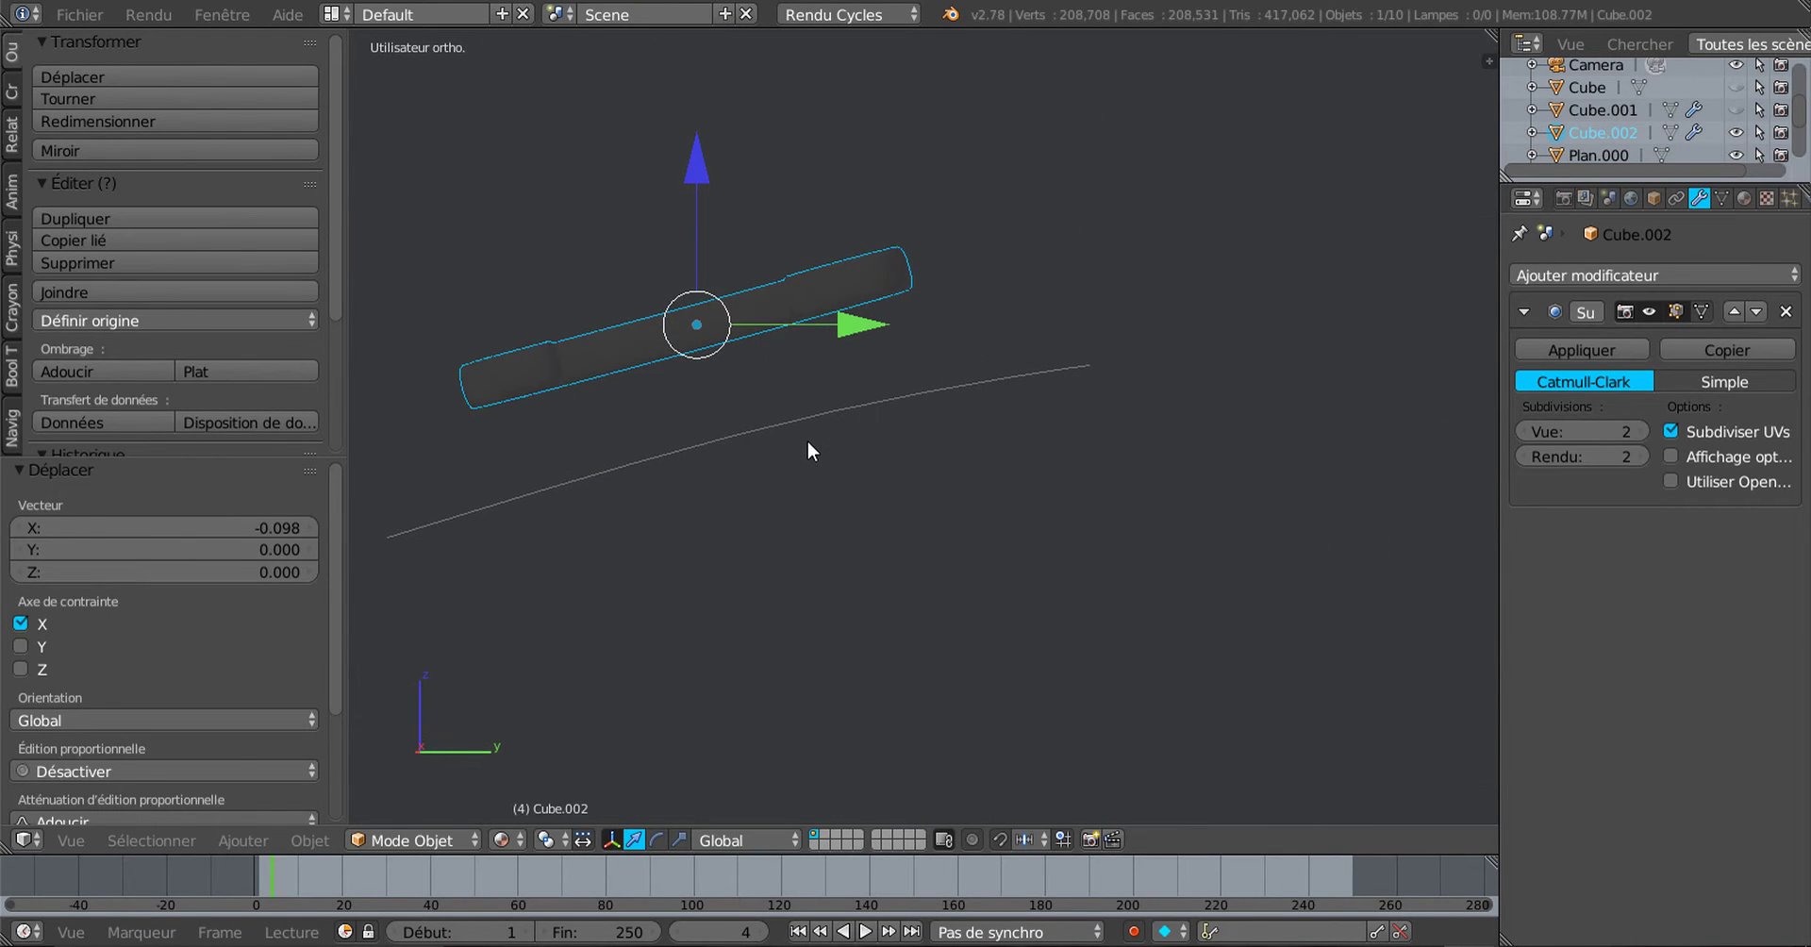
key("KP_1")
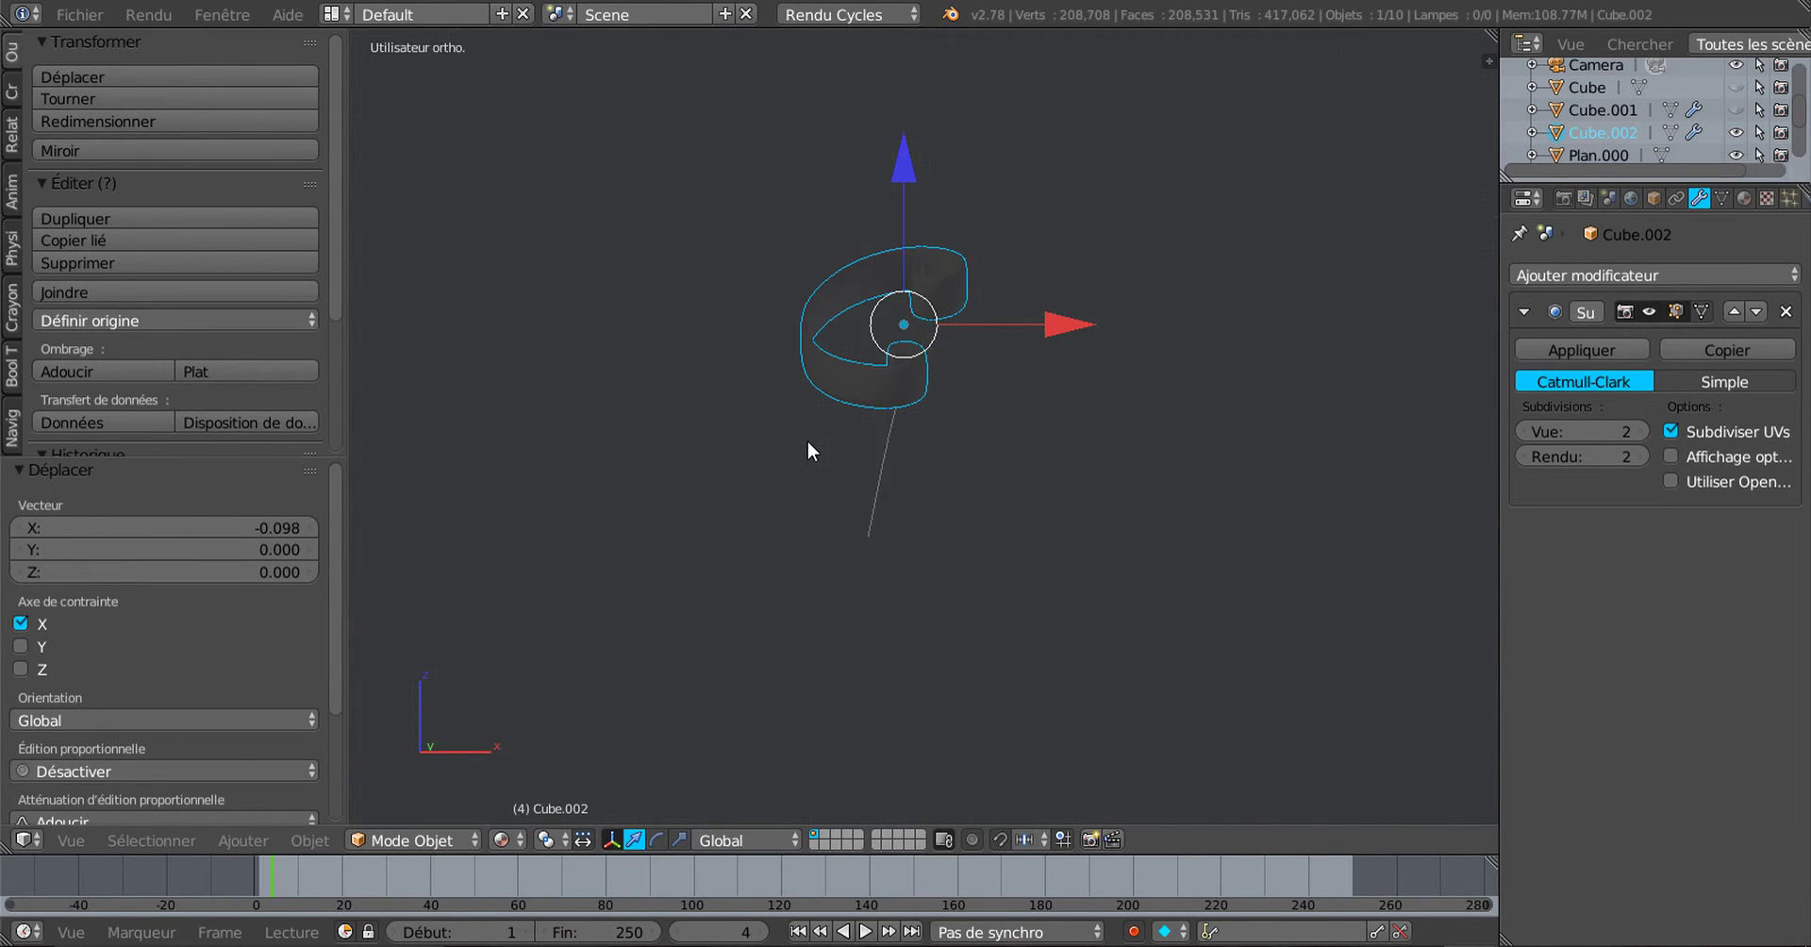
key("KP_3")
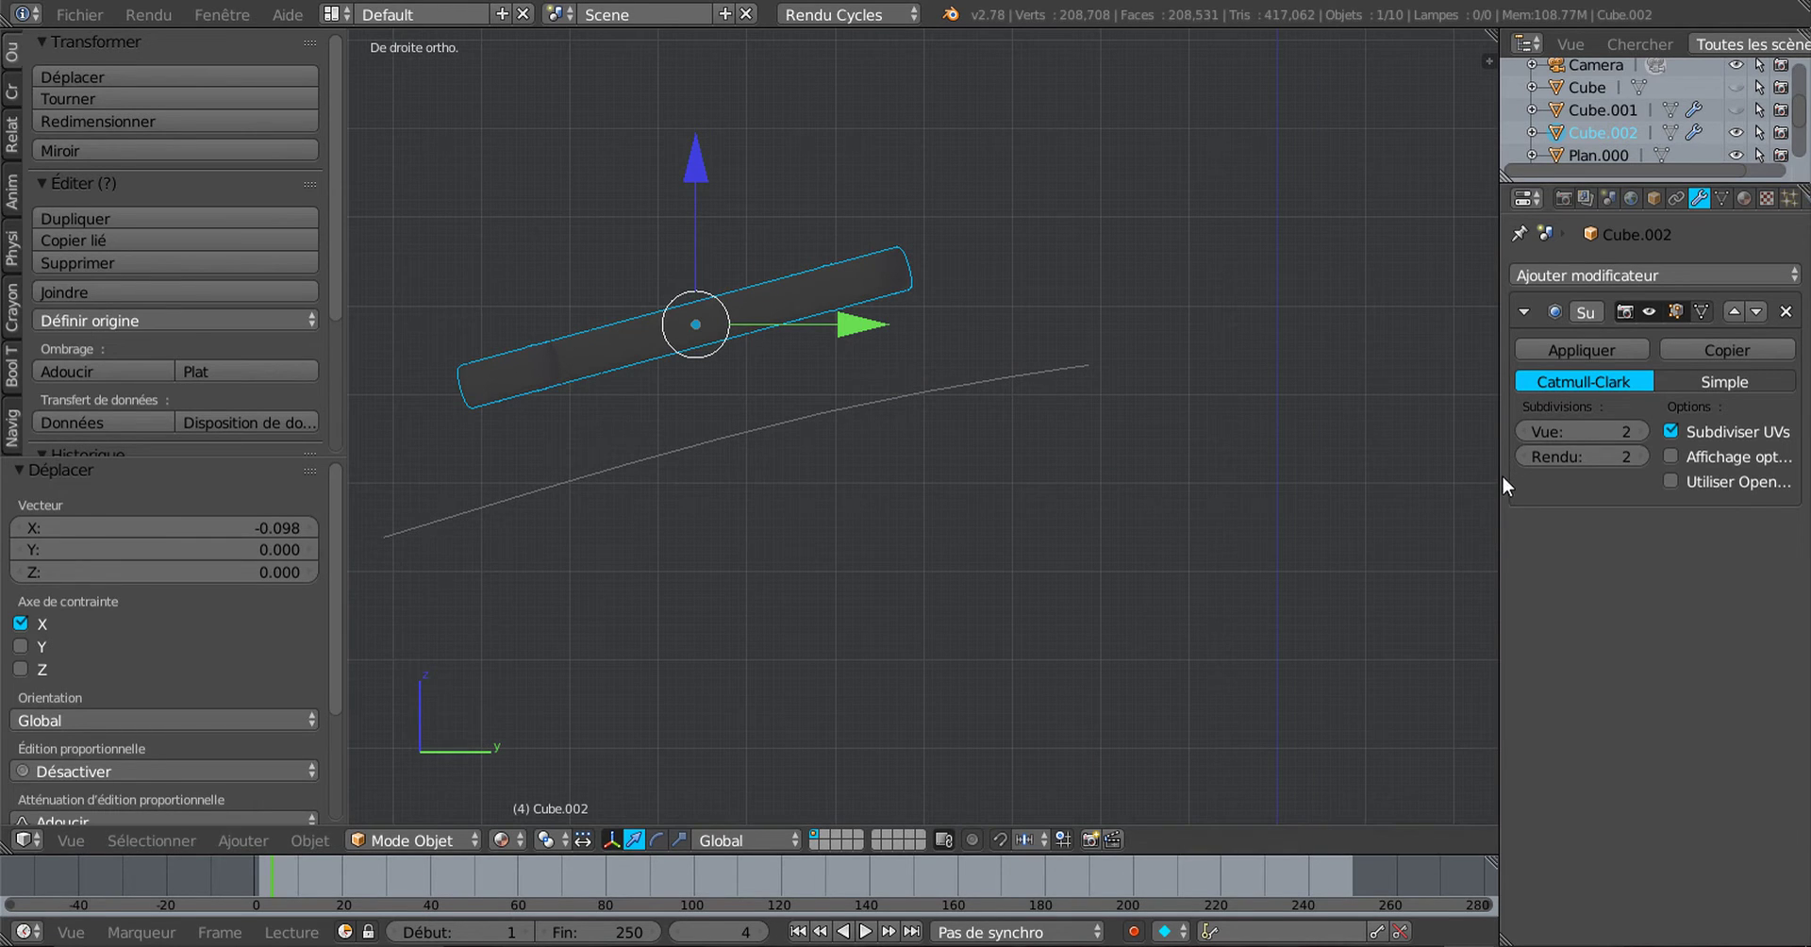
left_click_drag(1500, 479, 1340, 478)
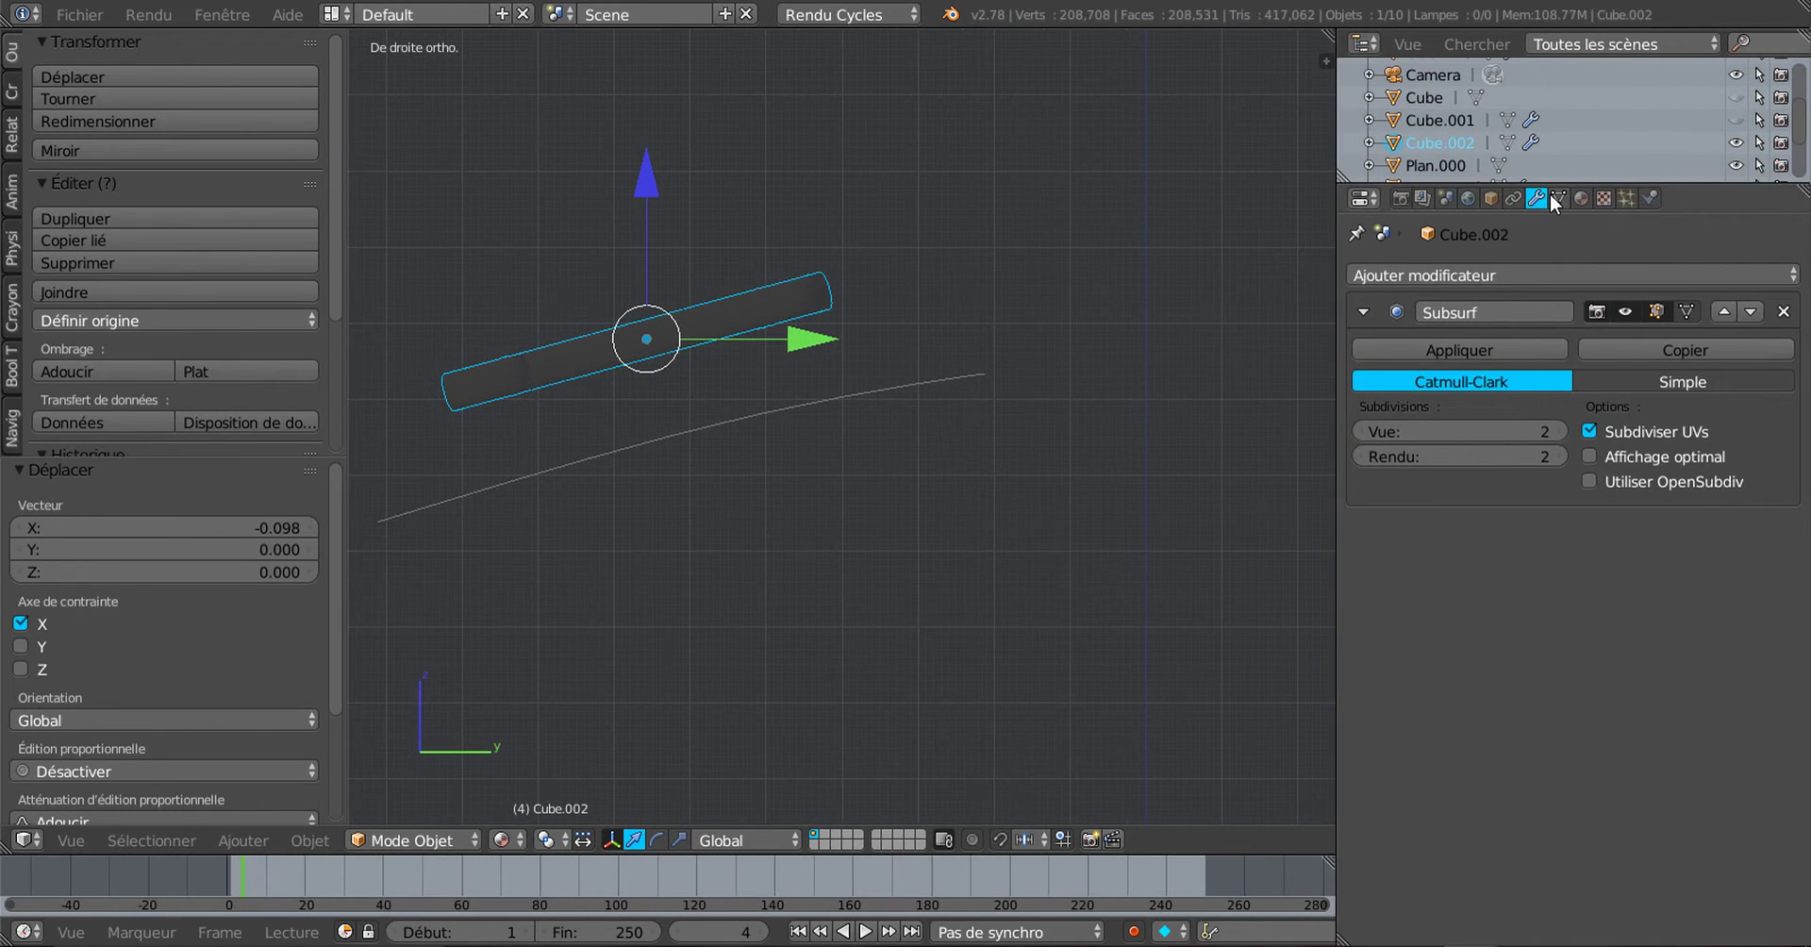
left_click(1554, 274)
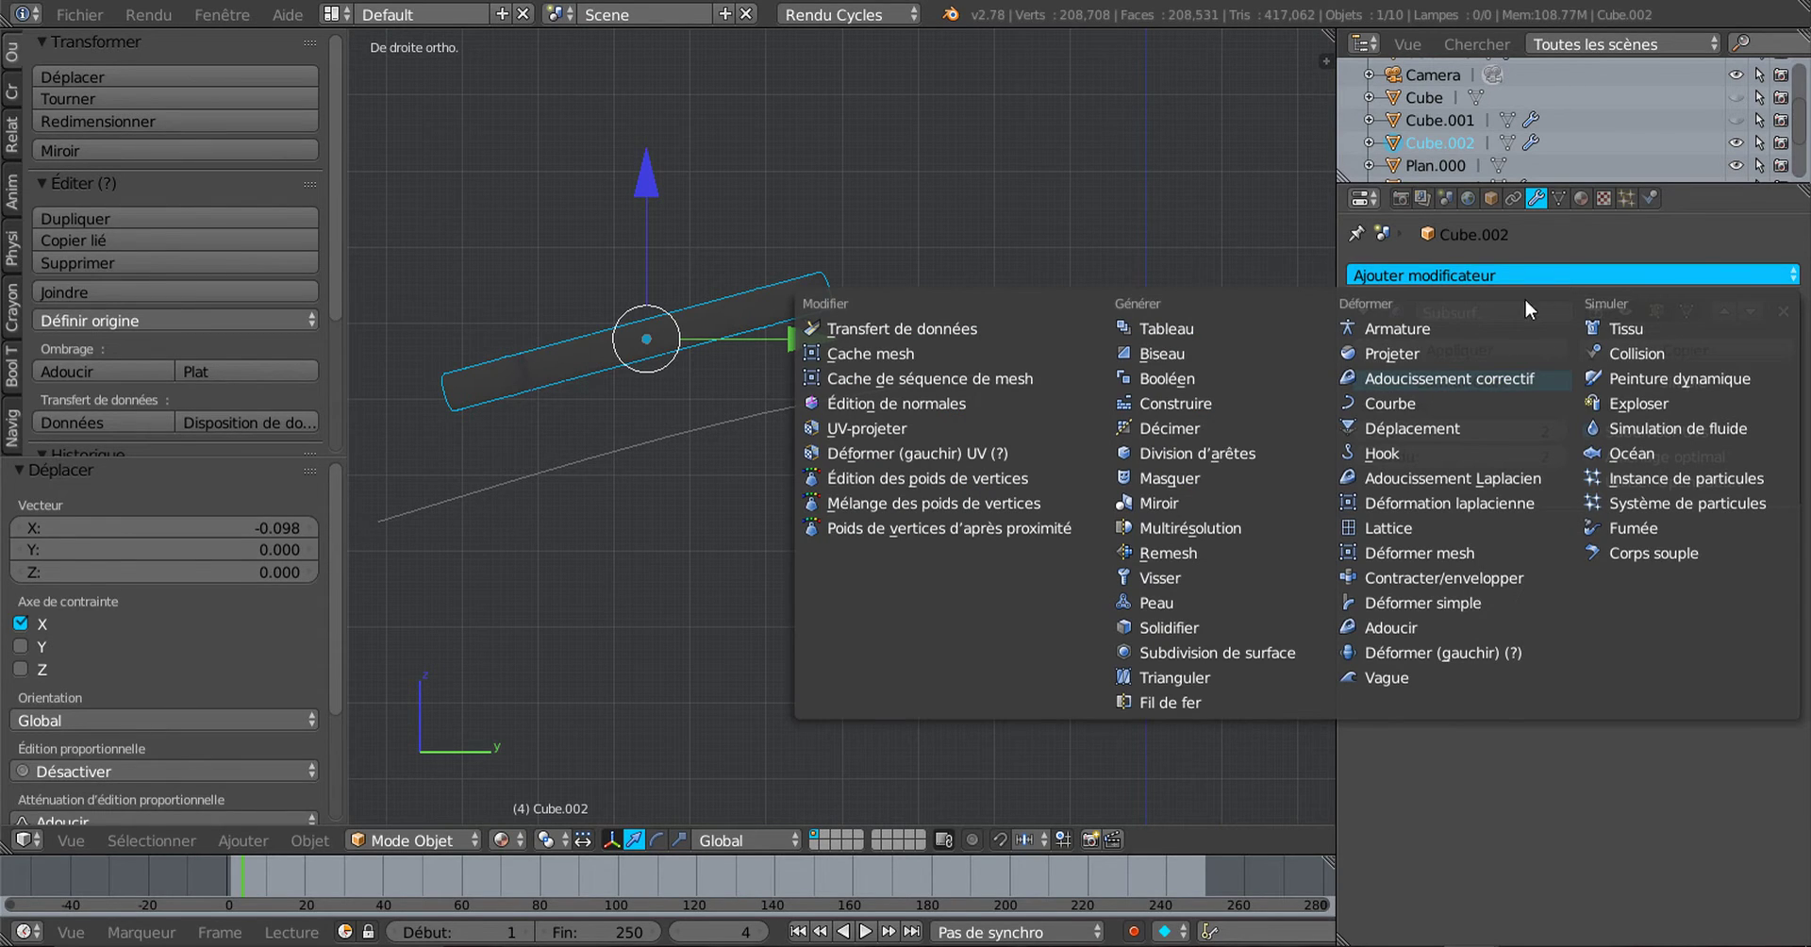
left_click(1409, 353)
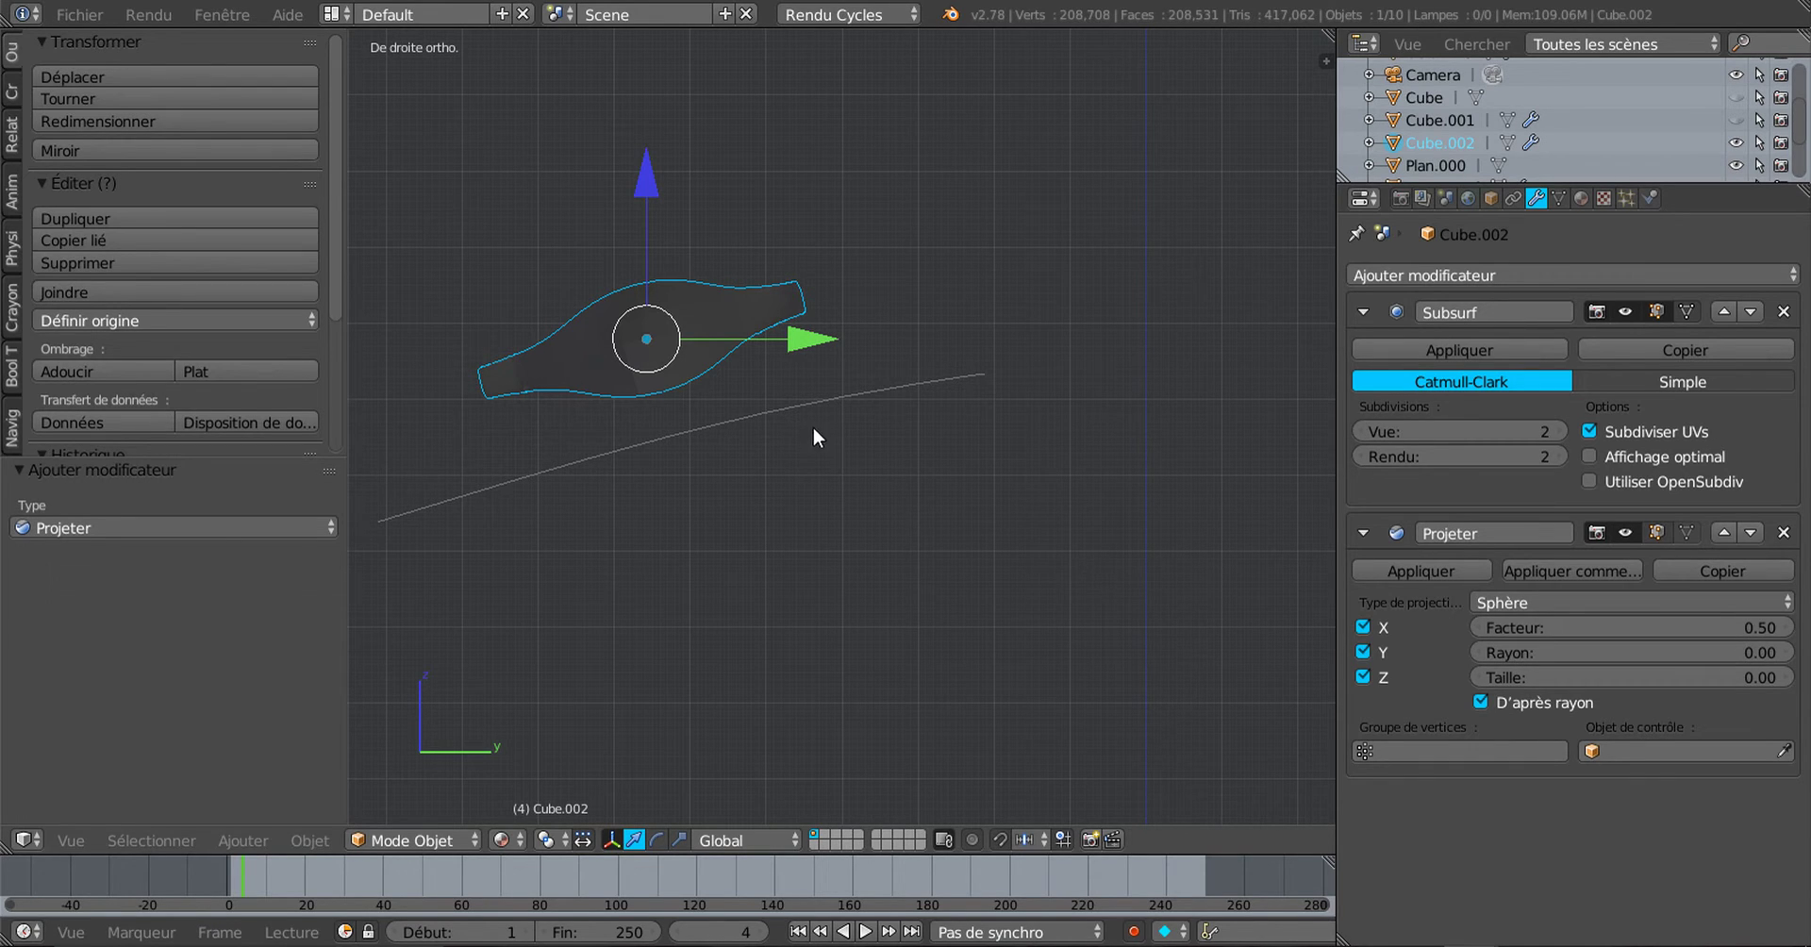
Step: Examine the deformed ornament against the curved surface from the front and side, along with the Projeter modifier's projection type setting
middle_click_drag(862, 444, 819, 416)
right_click(852, 421)
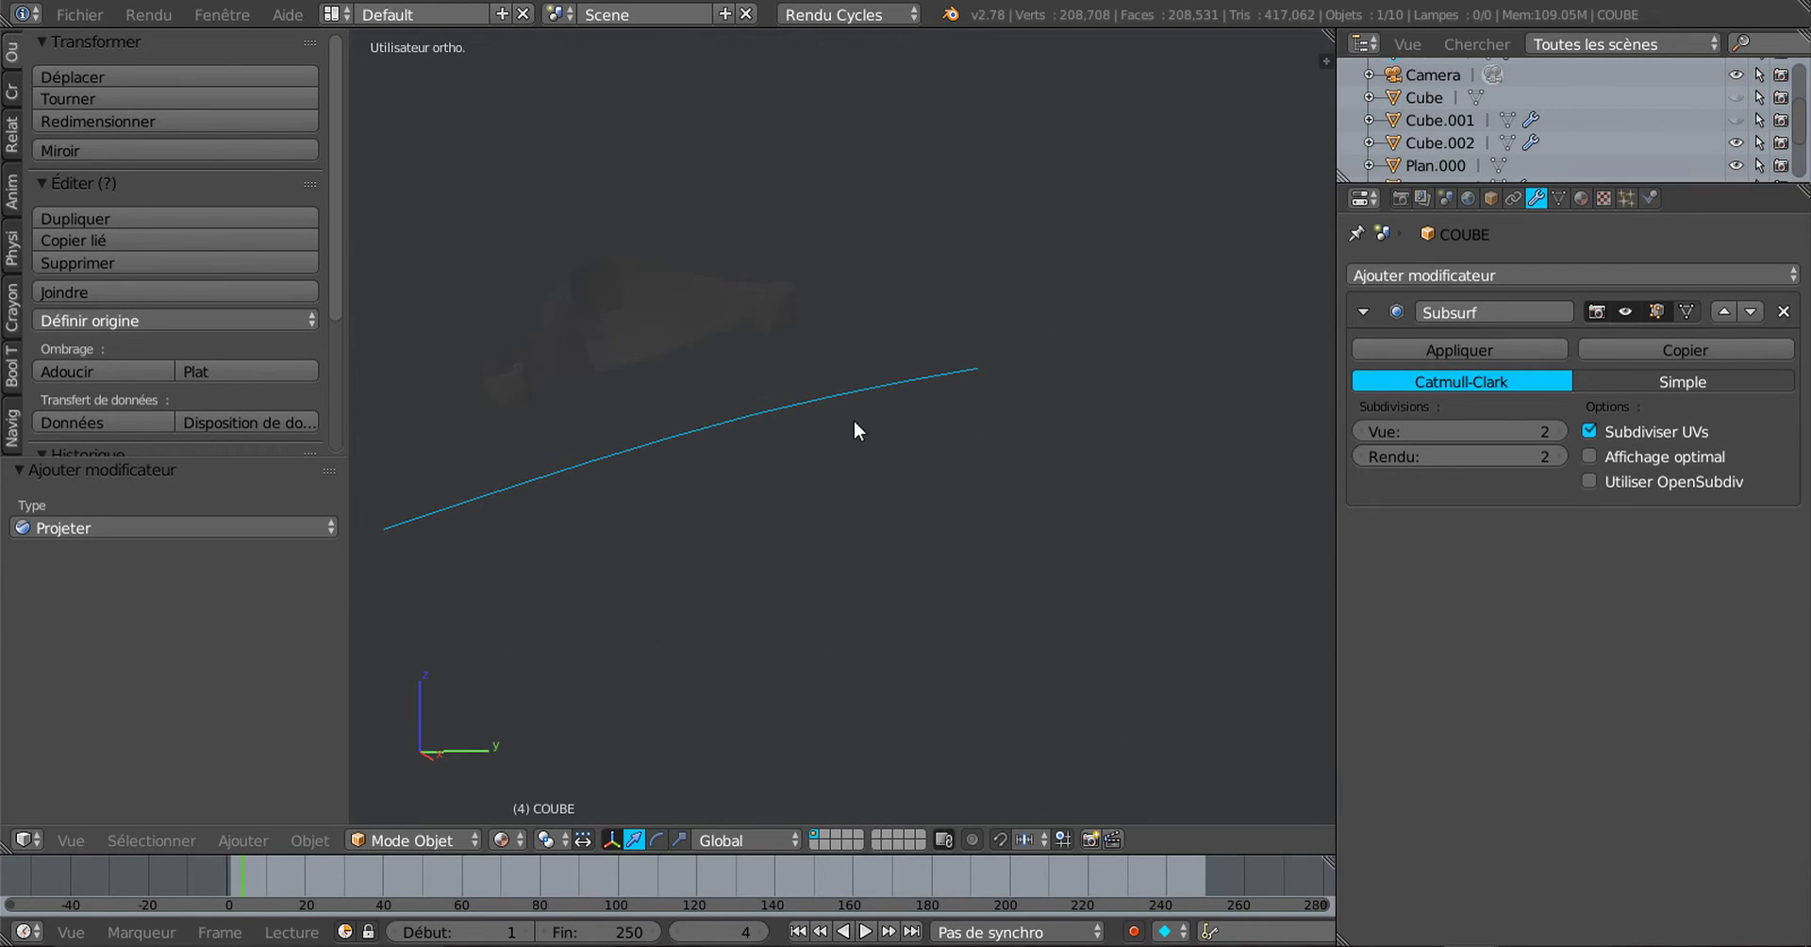
right_click(645, 337)
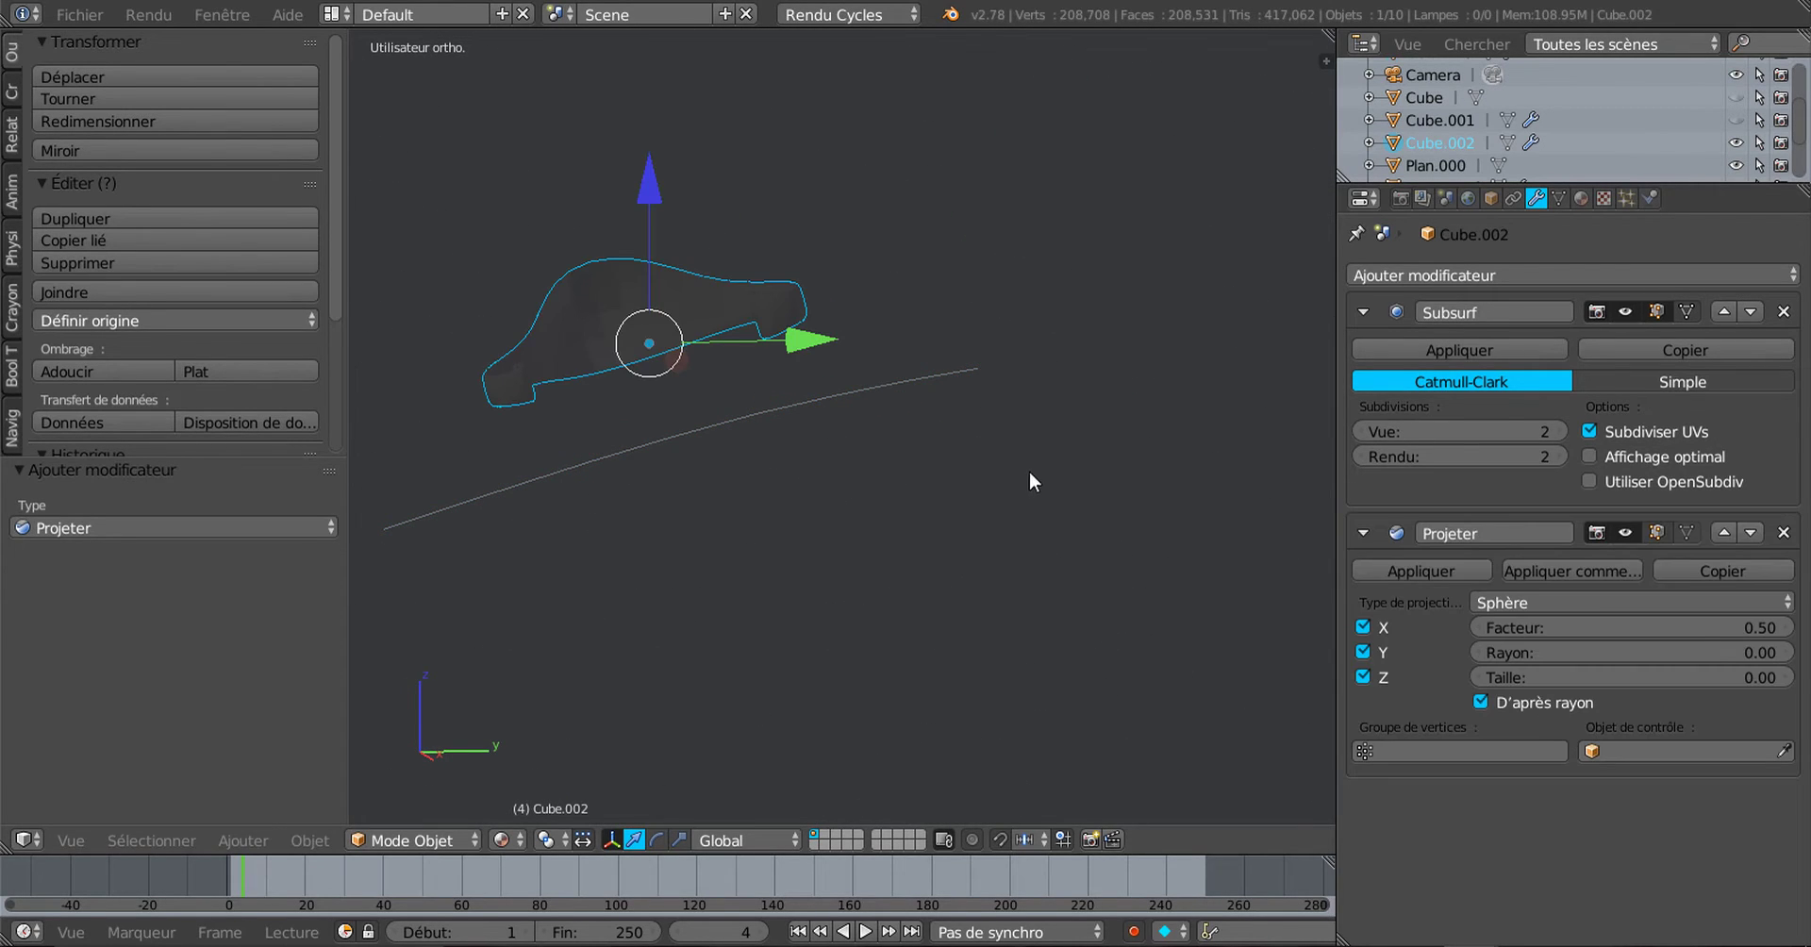
key("KP_1")
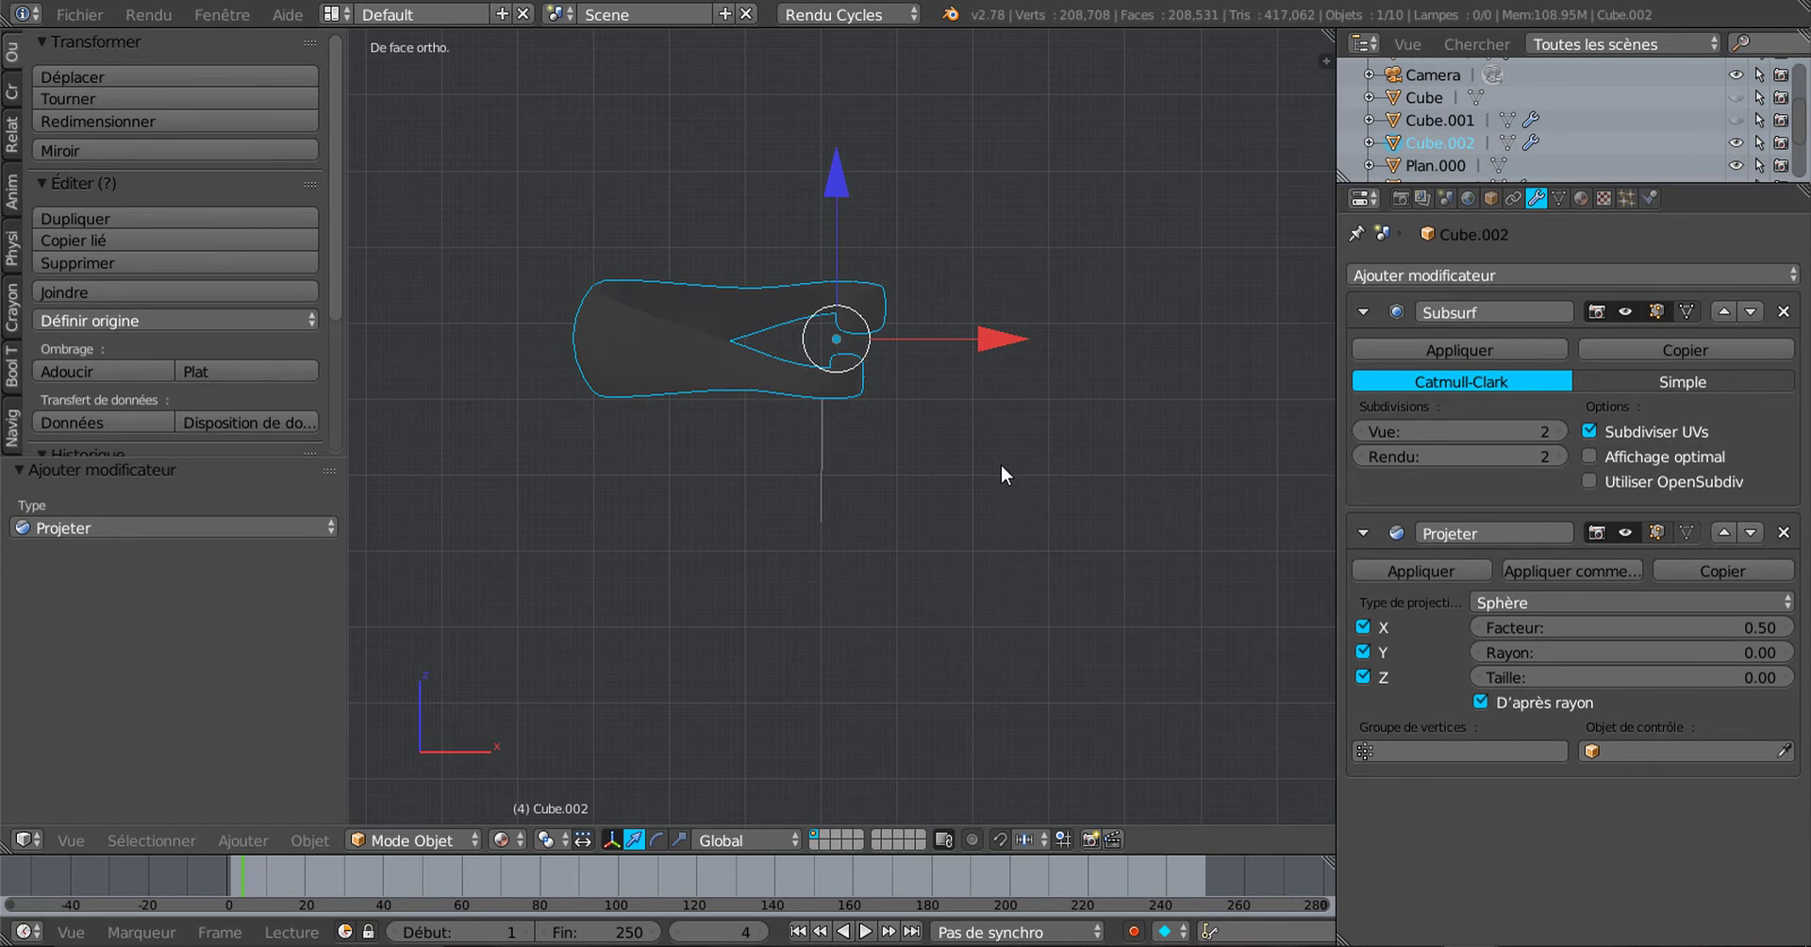
key("KP_3")
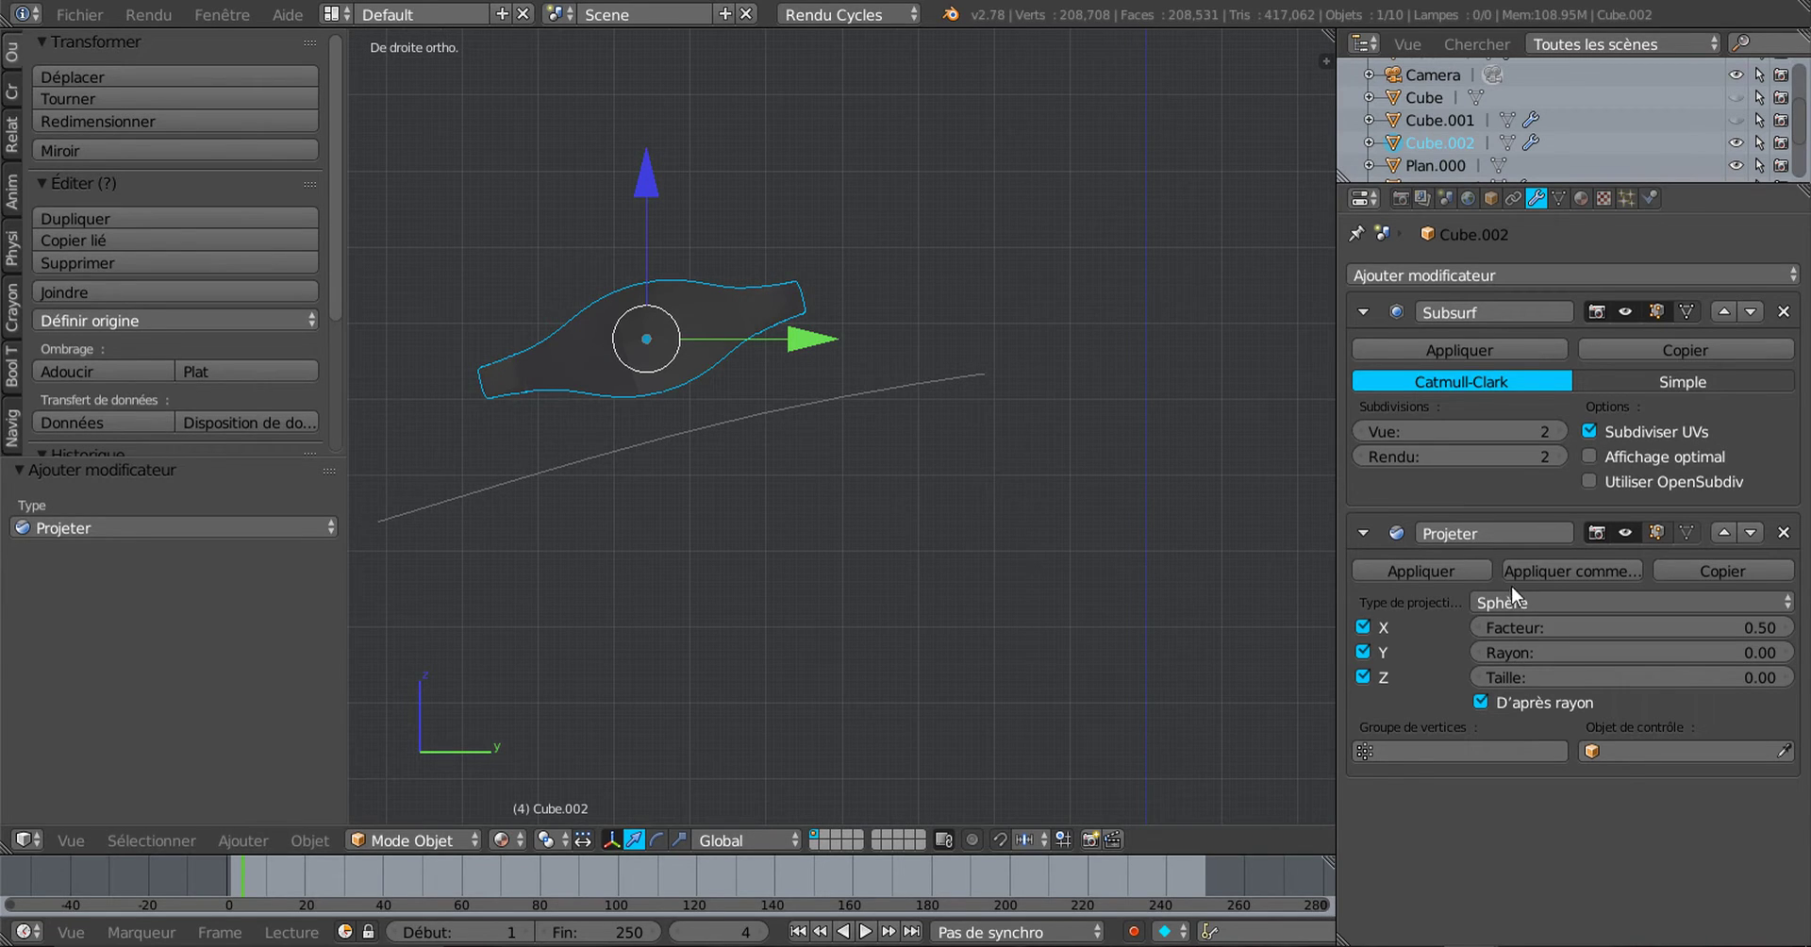
scroll(1202, 537, "down", 2)
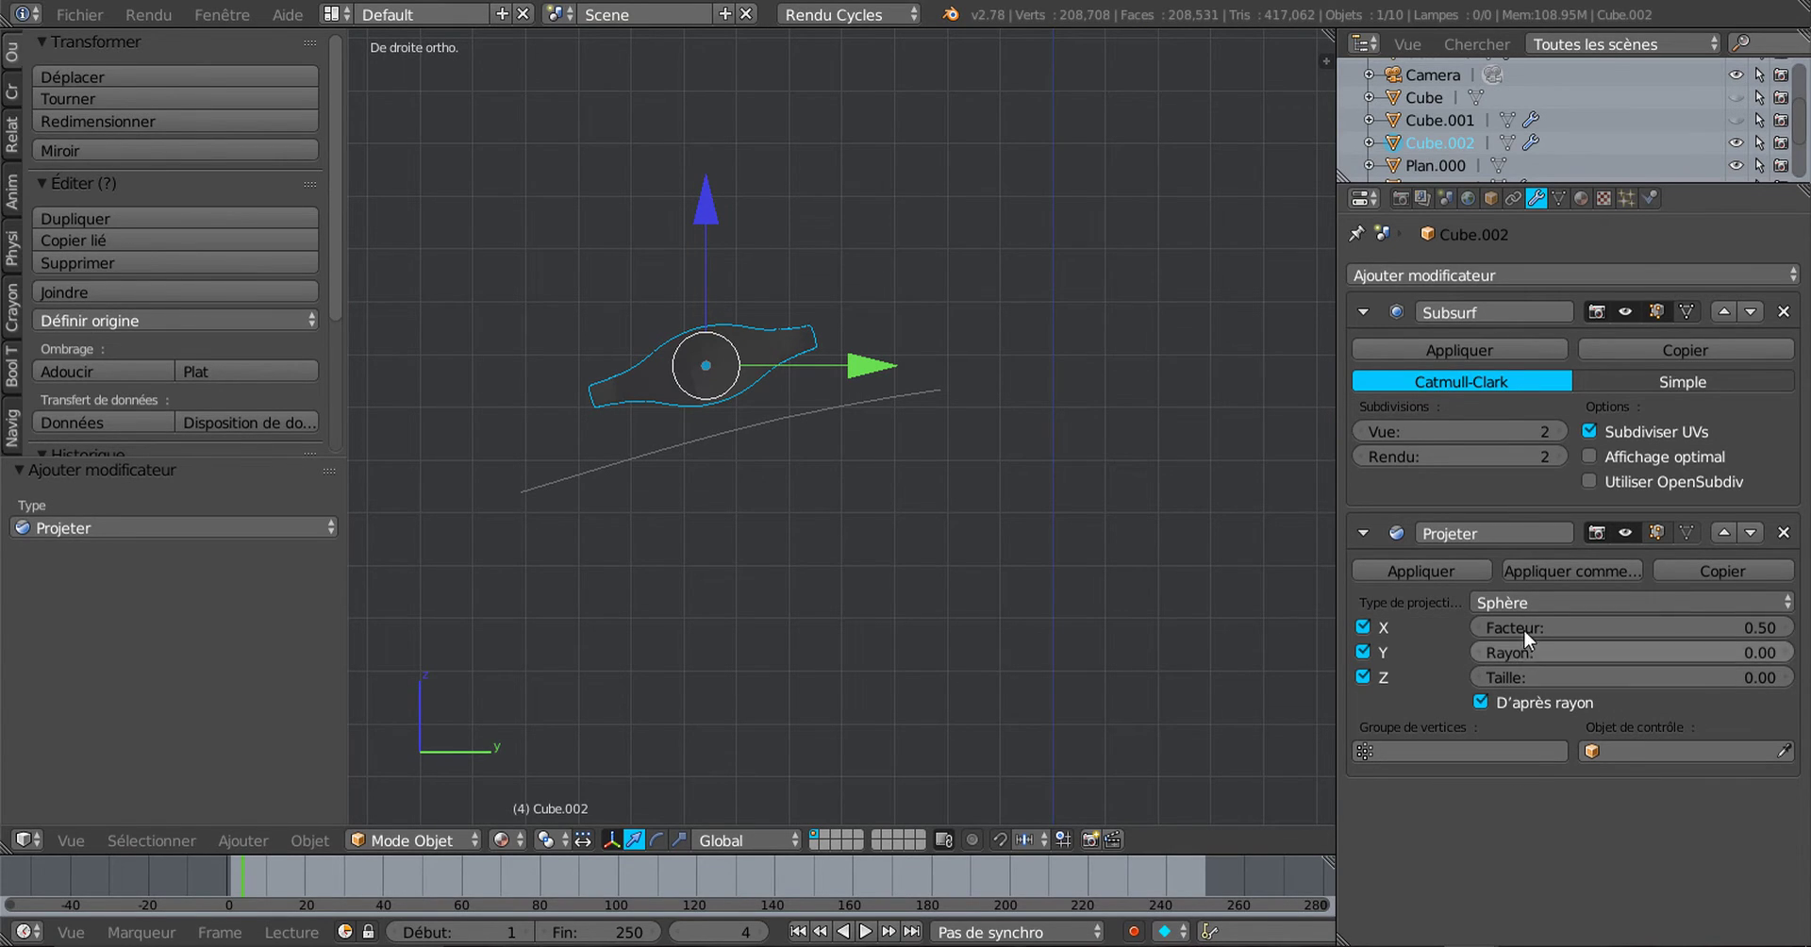
left_click(1548, 602)
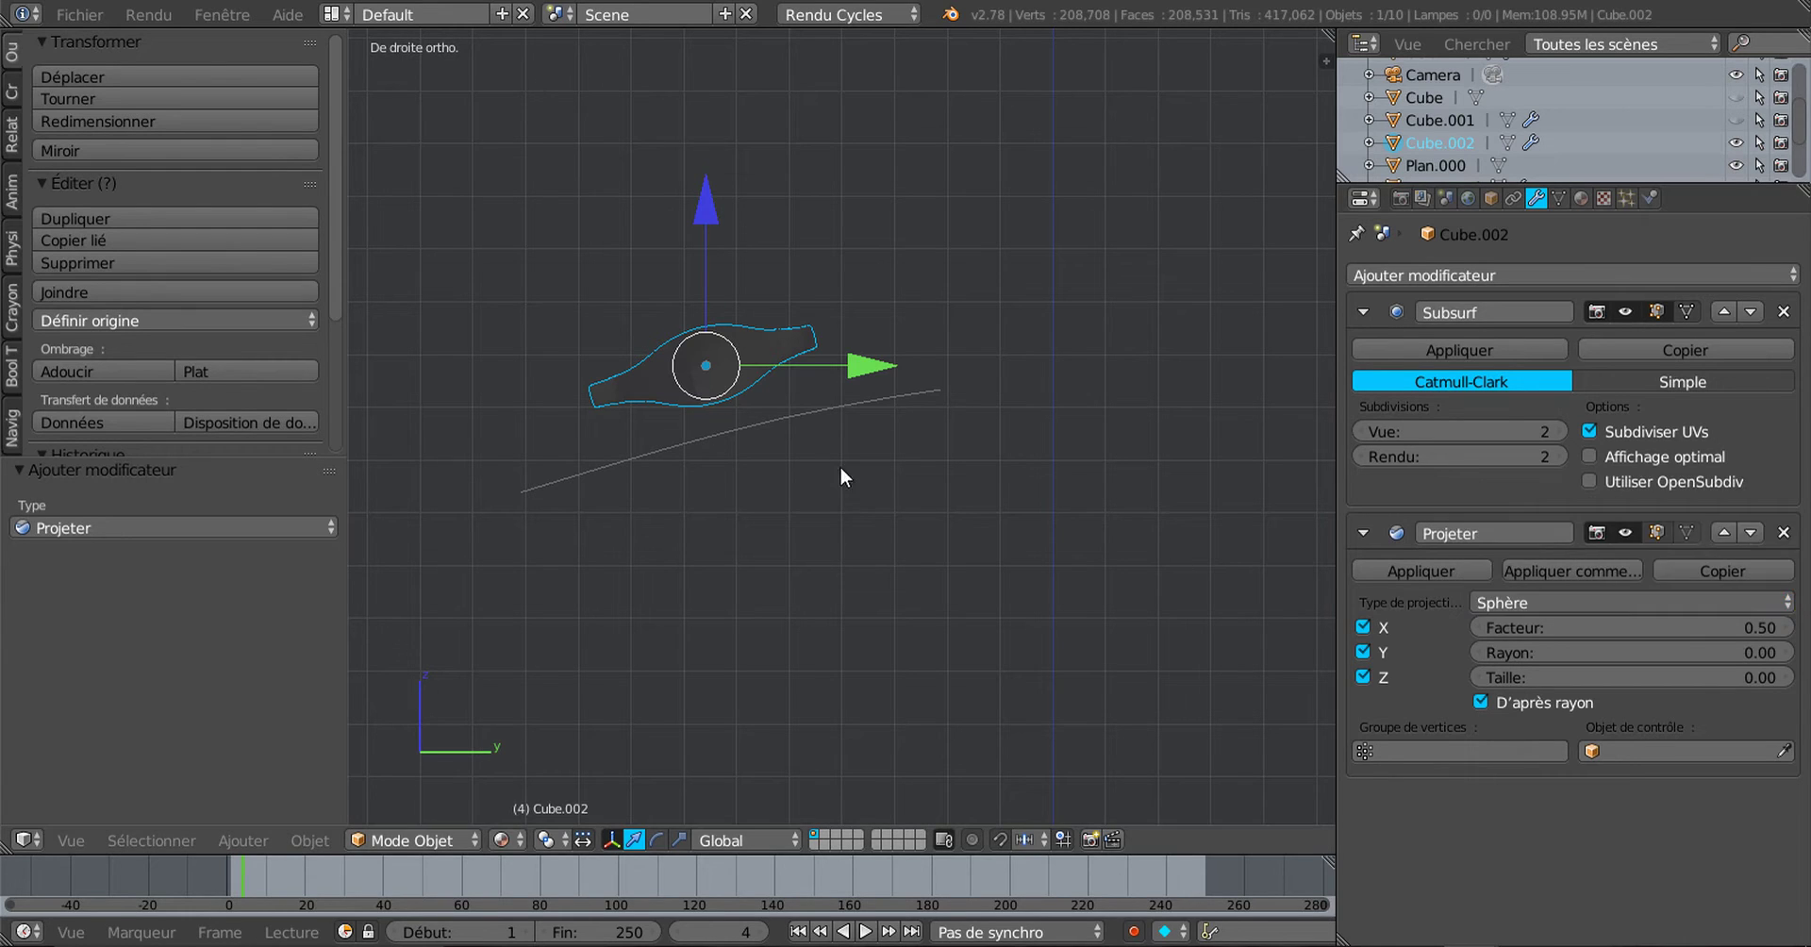
left_click(796, 409)
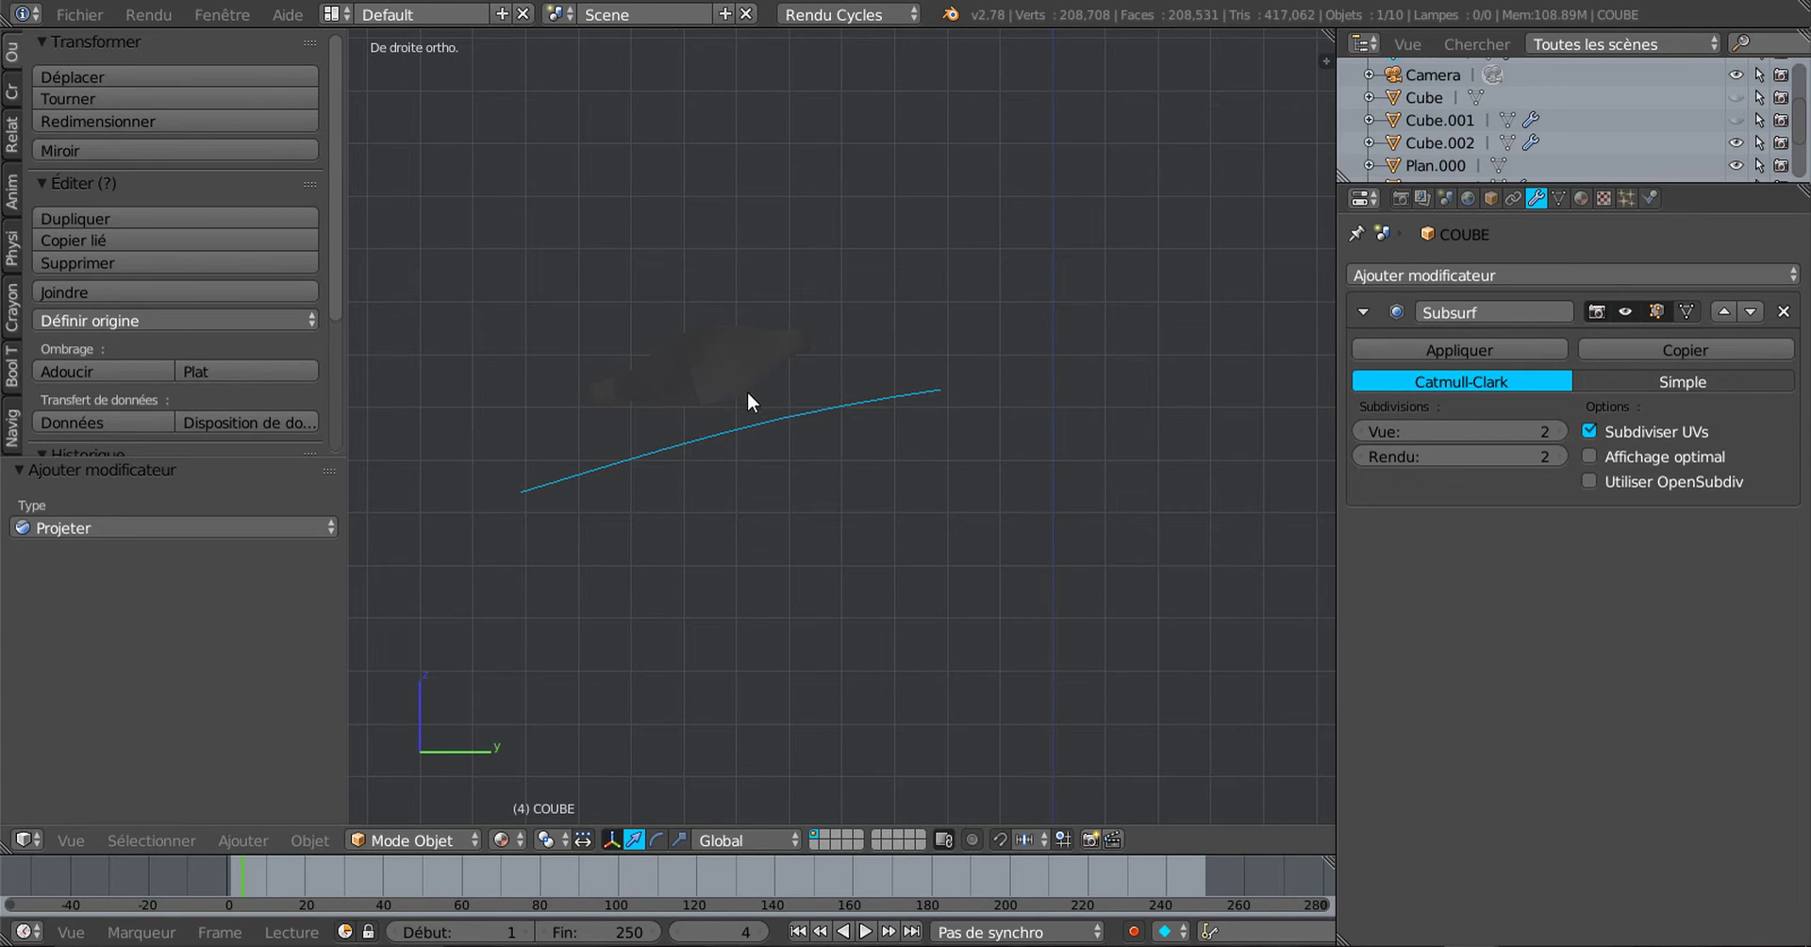
key("n")
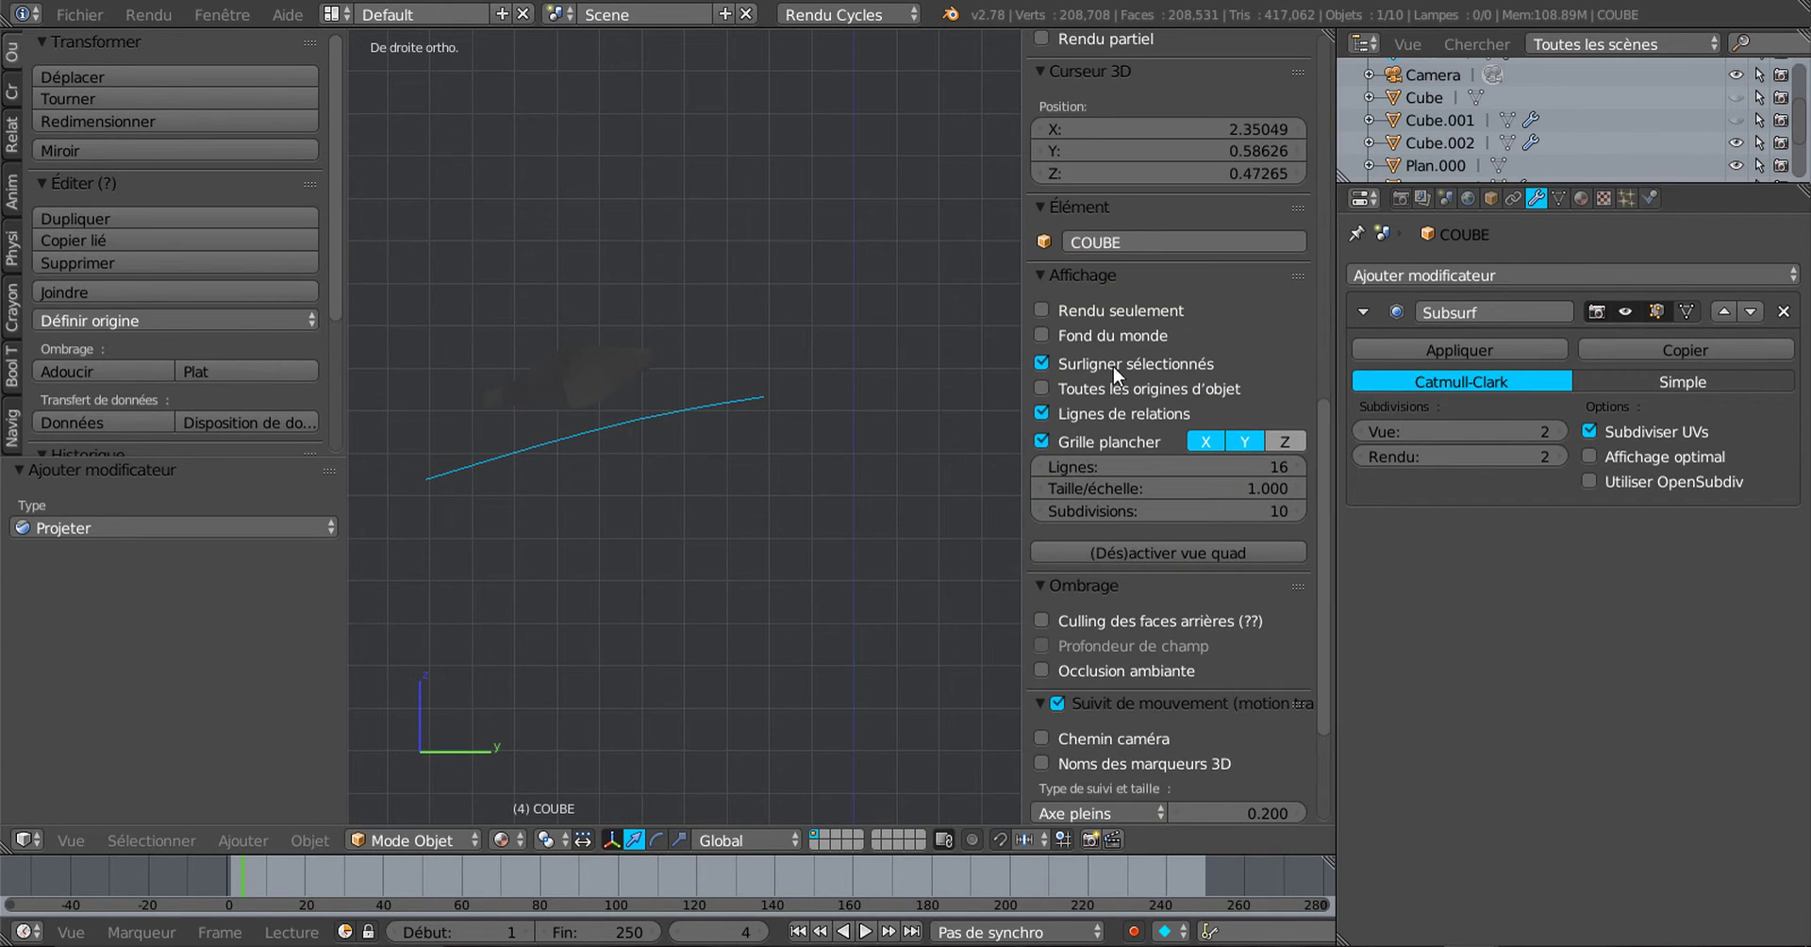
key("n")
right_click(722, 400)
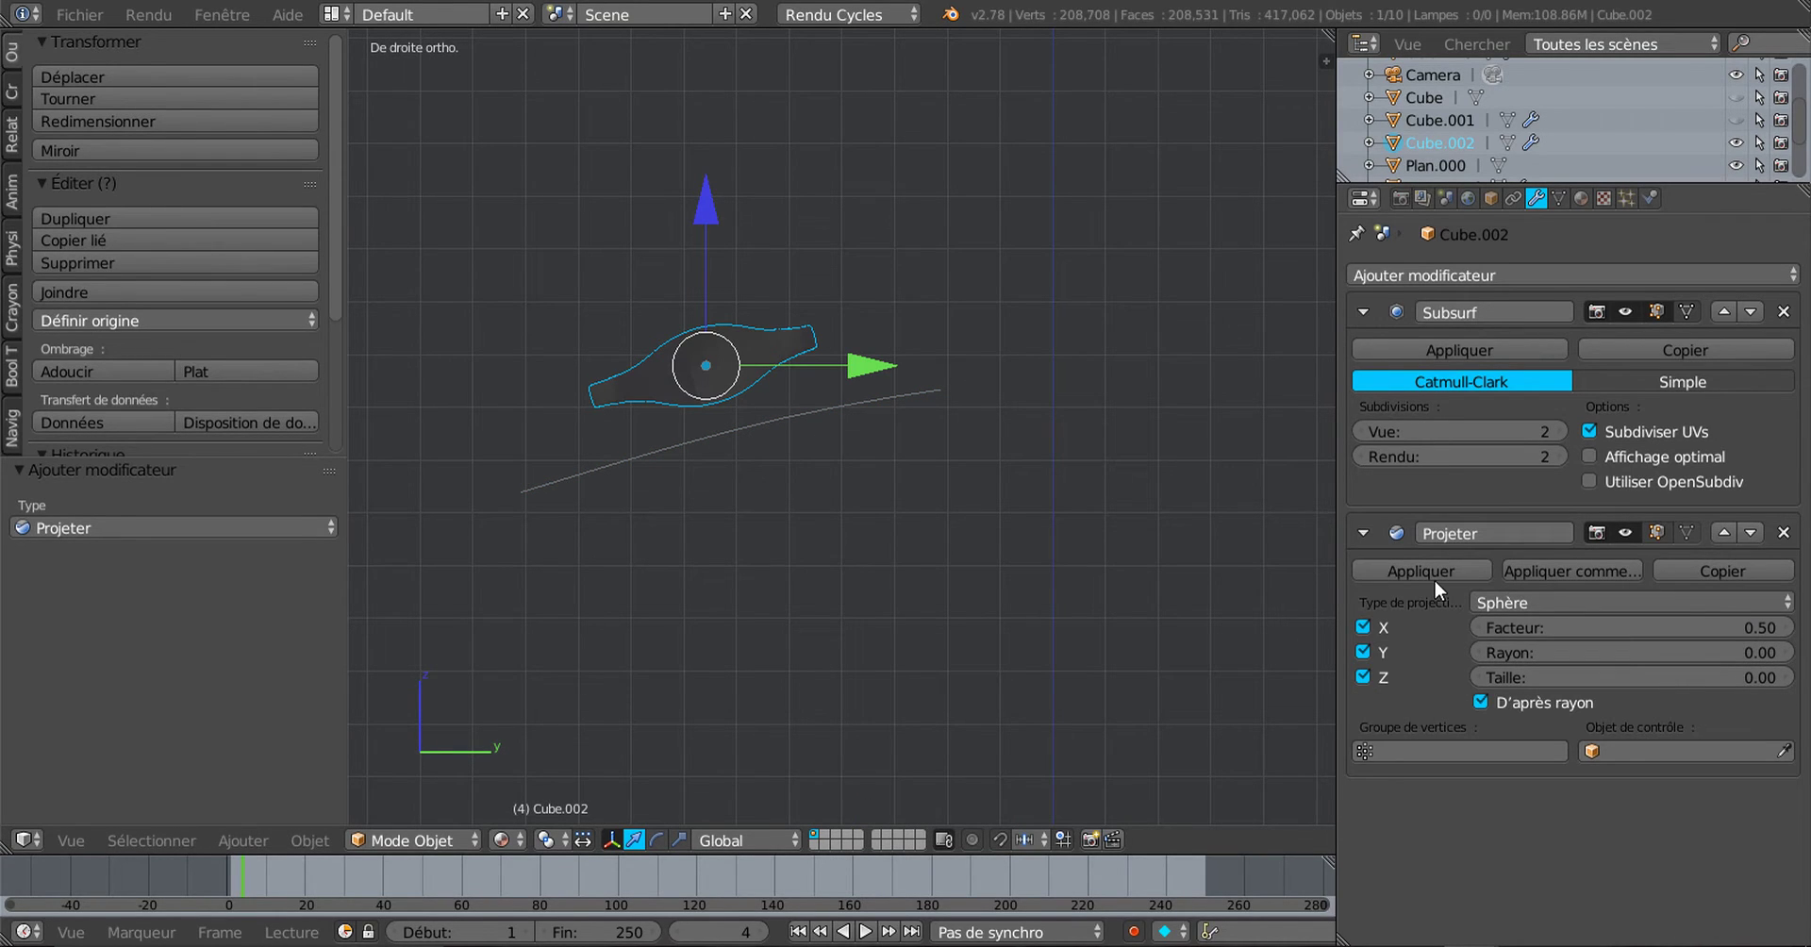
Step: Keep the Projeter modifier's projection type on Sphère, set COUBE as its control object, and check the ornament's deformation from front and side
left_click(1549, 602)
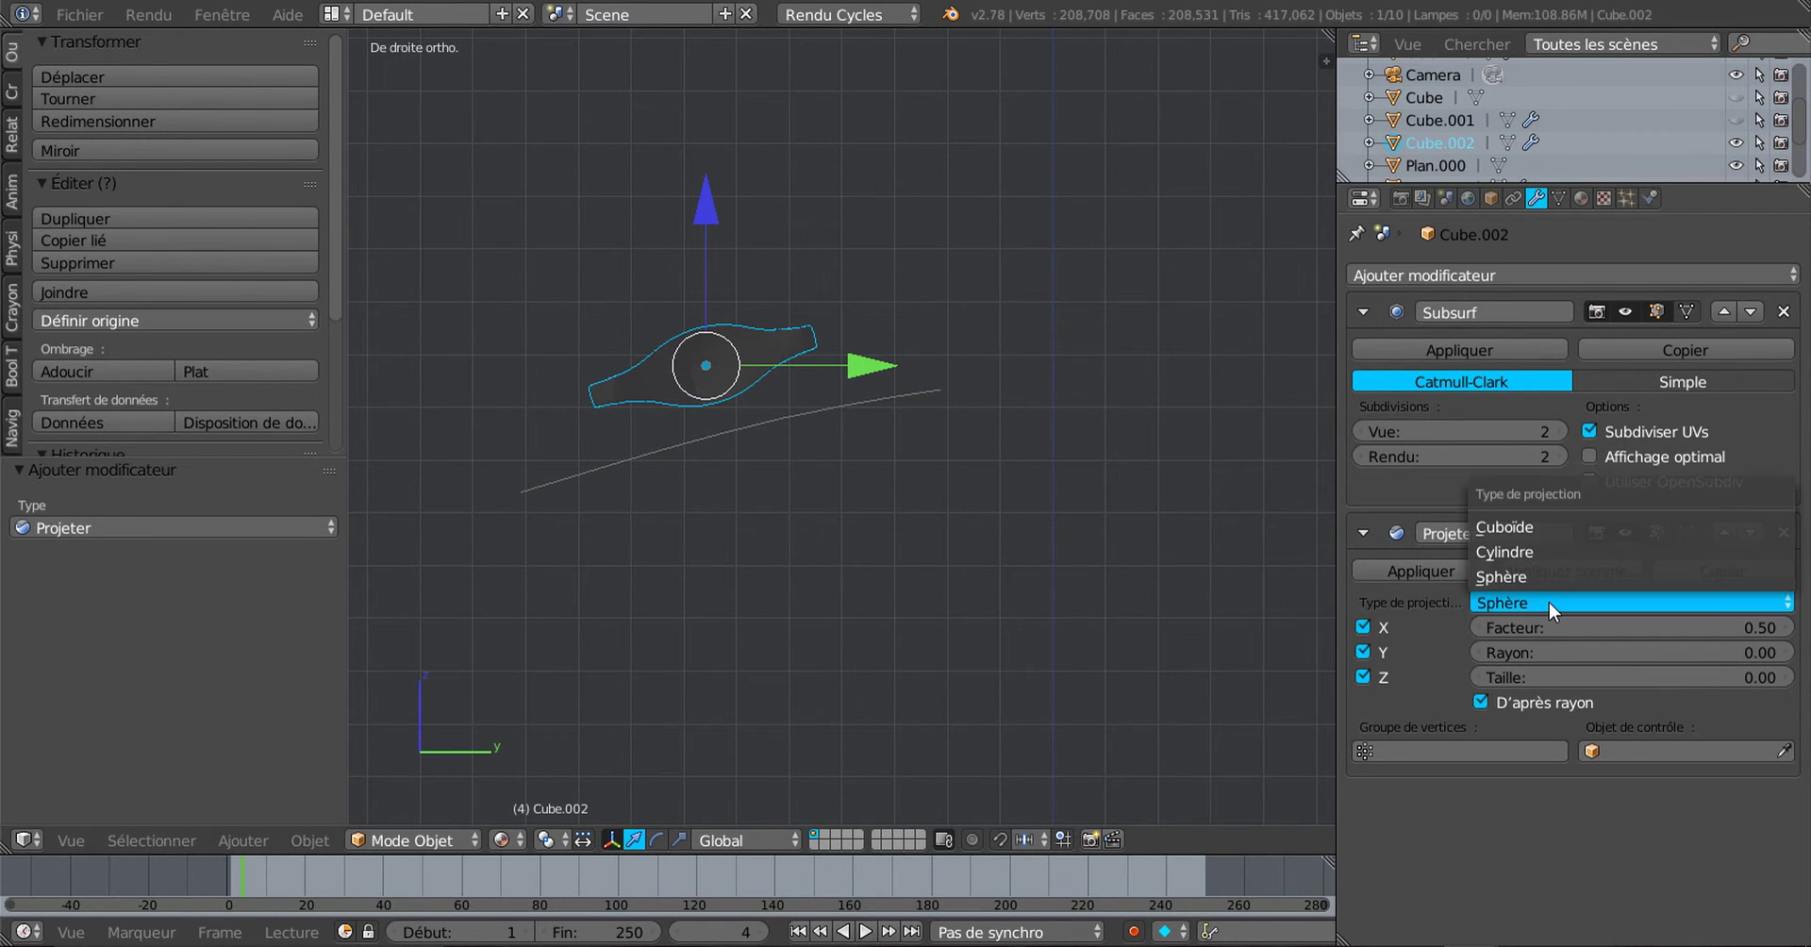
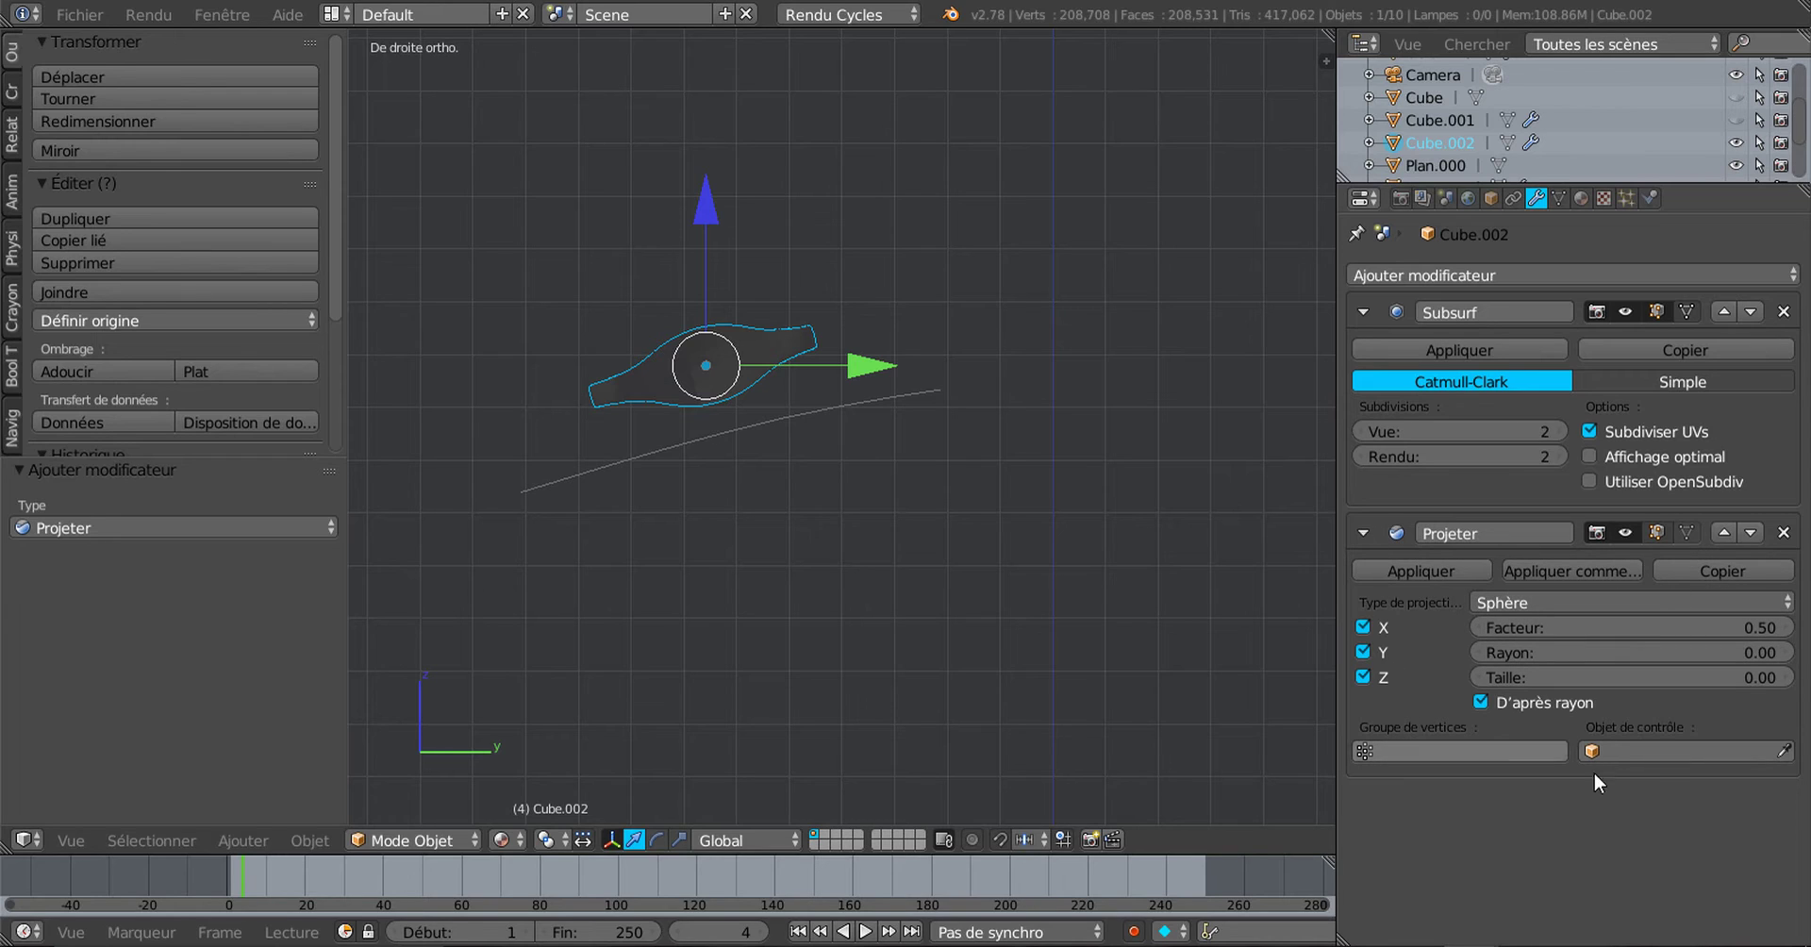
left_click(1665, 750)
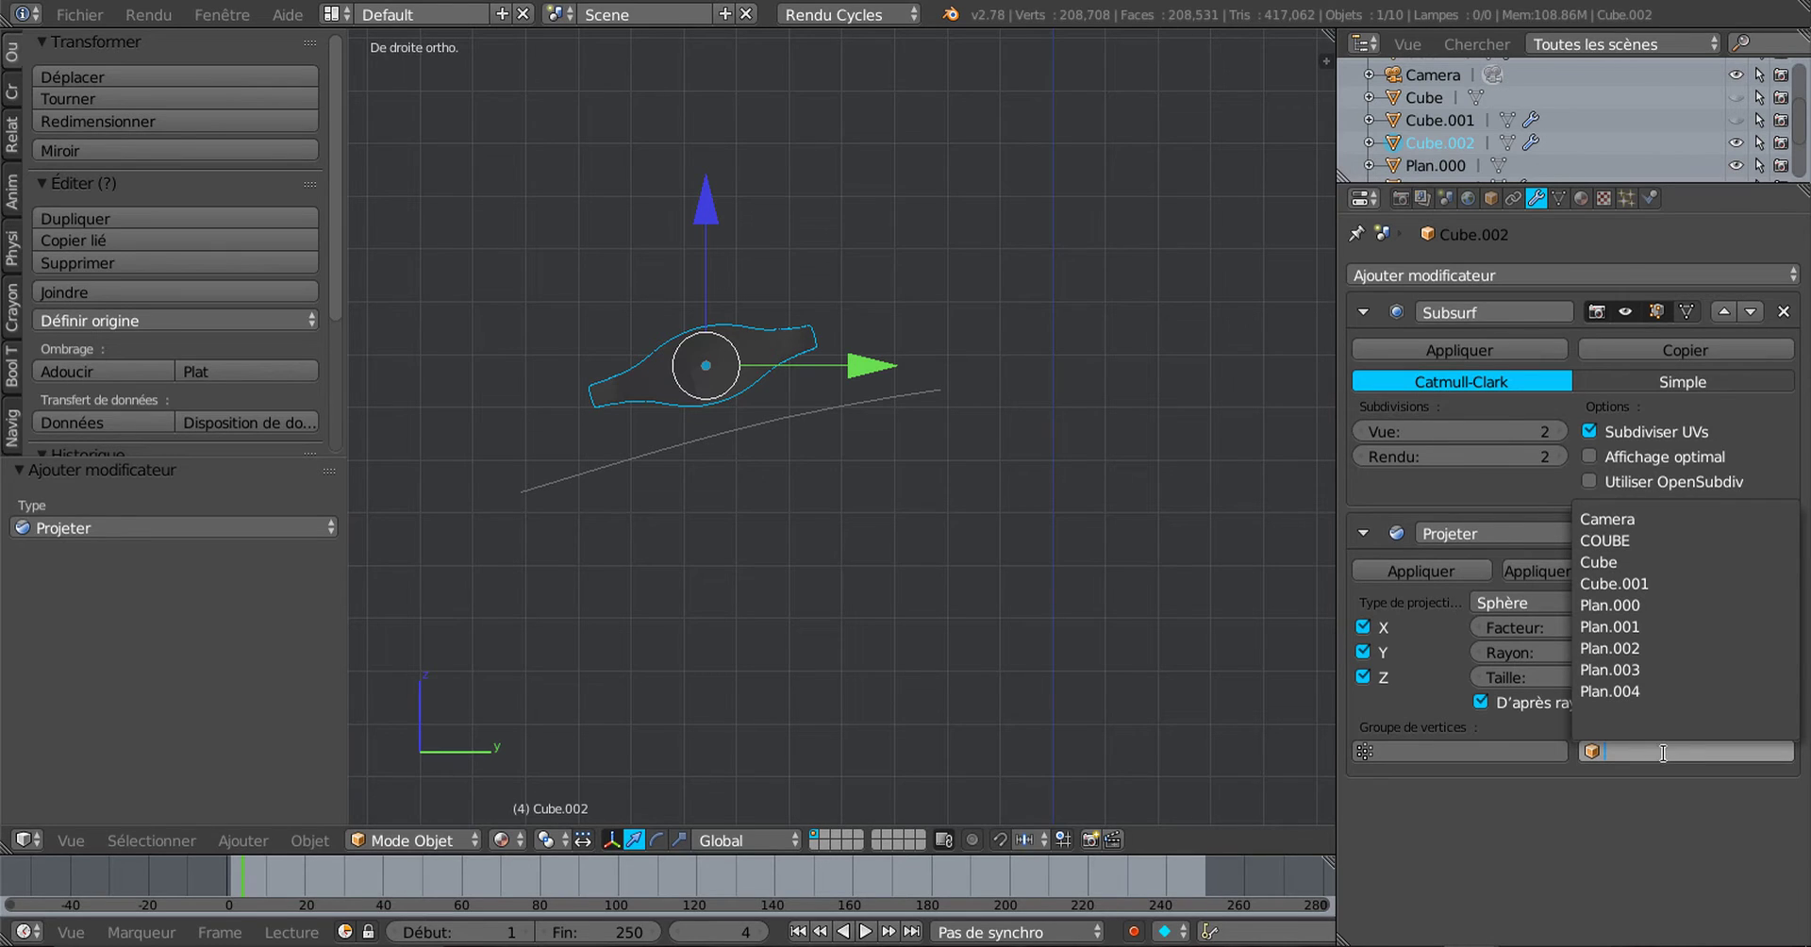
left_click(1692, 541)
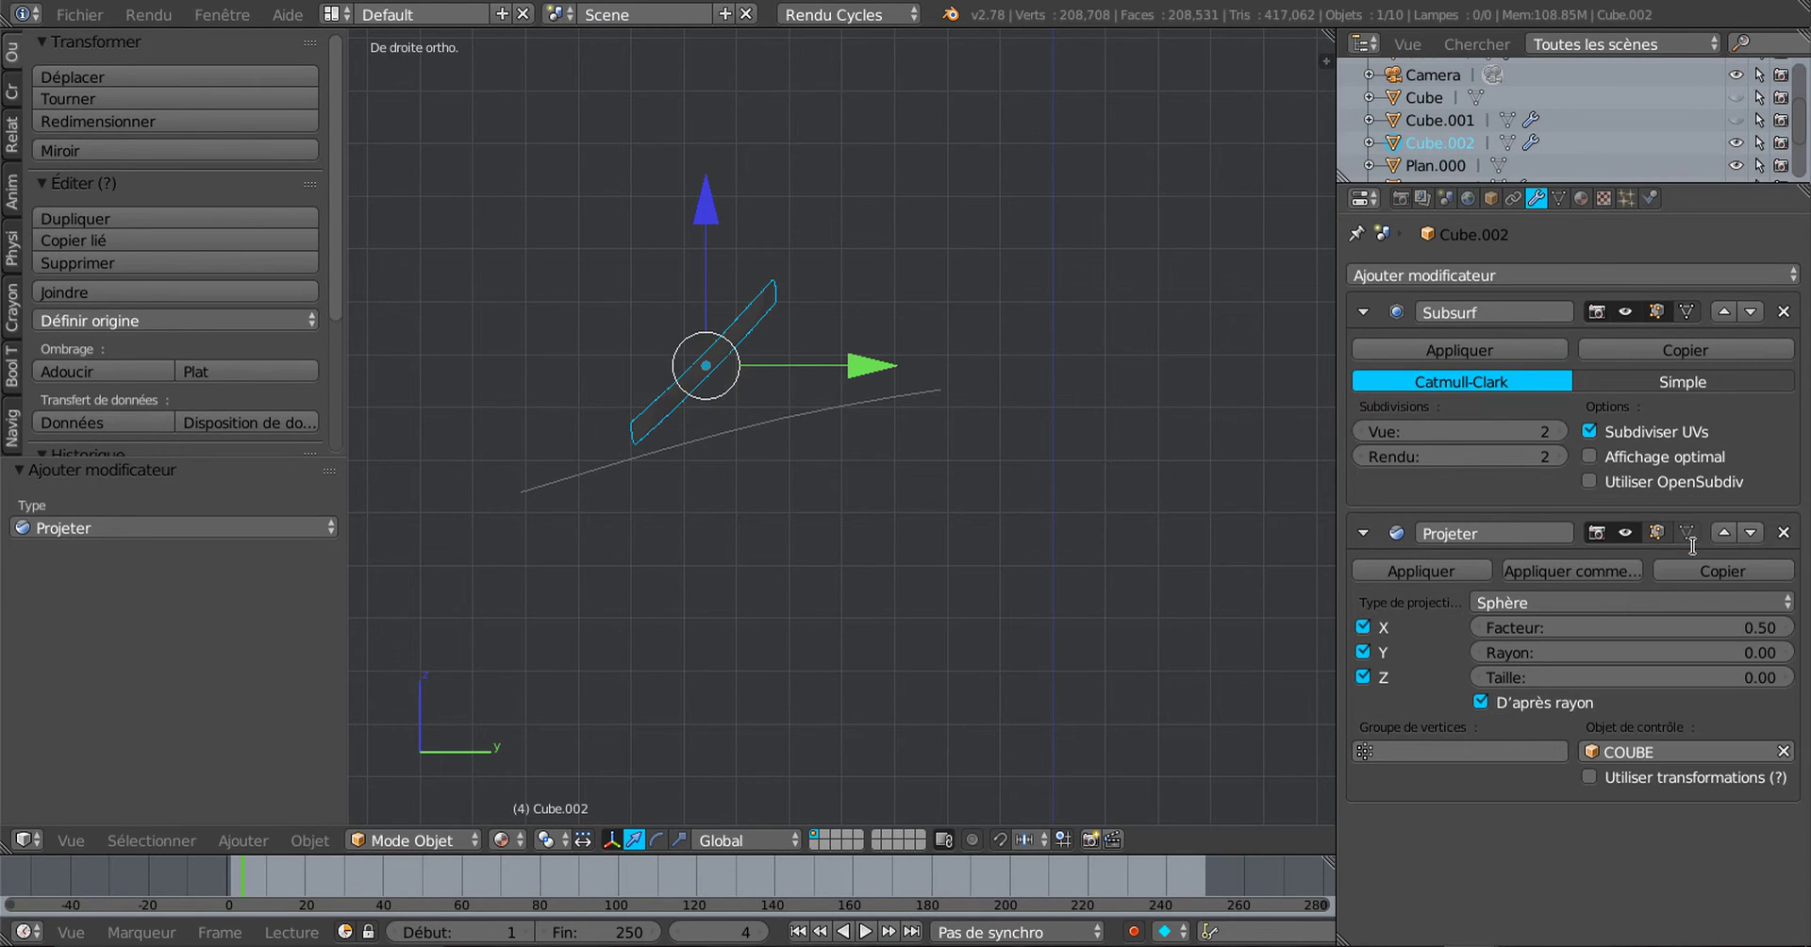
scroll(857, 496, "up", 3)
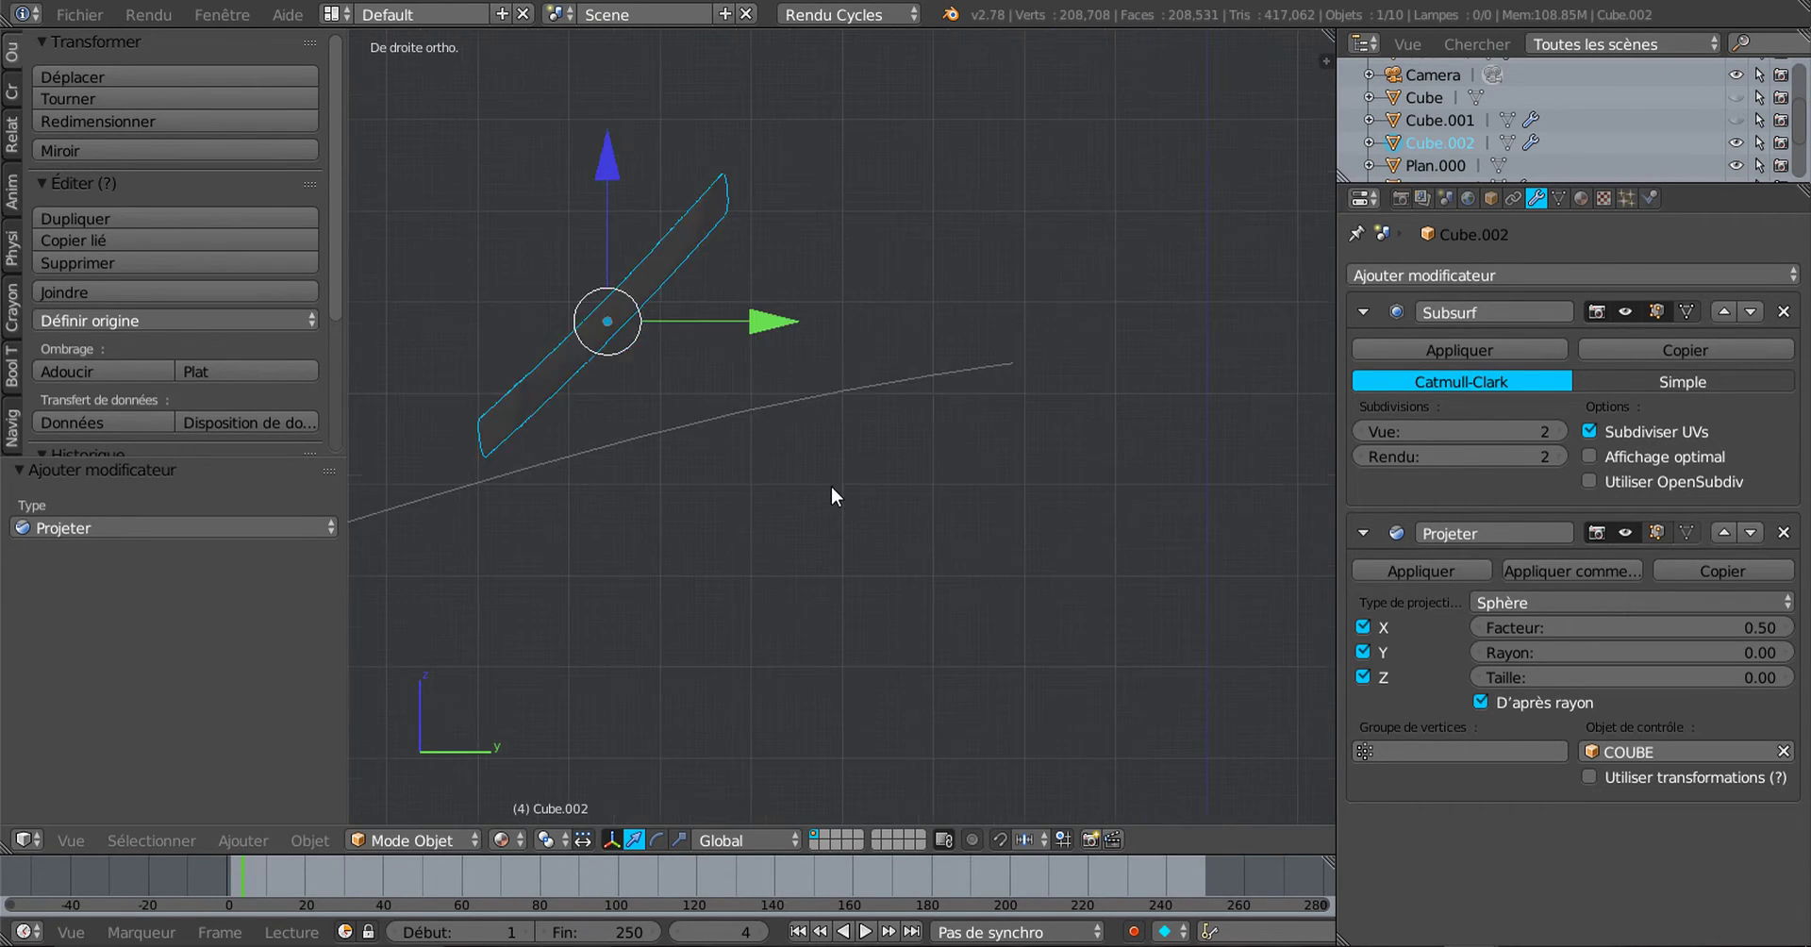
scroll(854, 488, "down", 3)
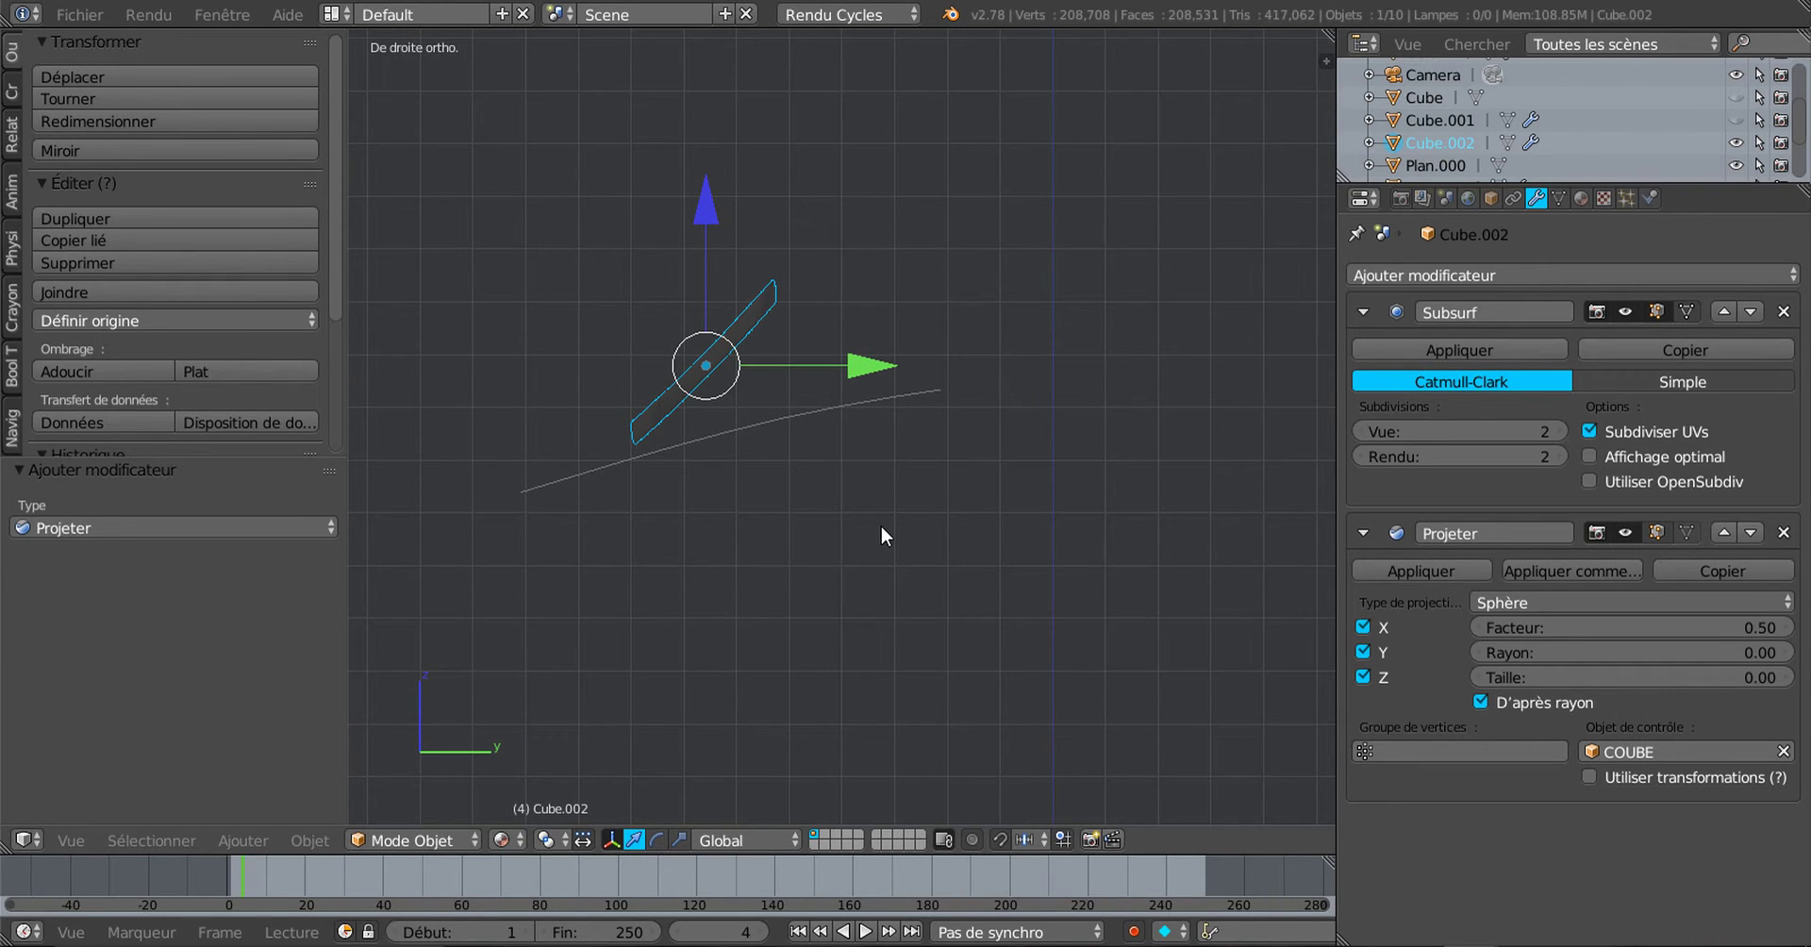
key("KP_1")
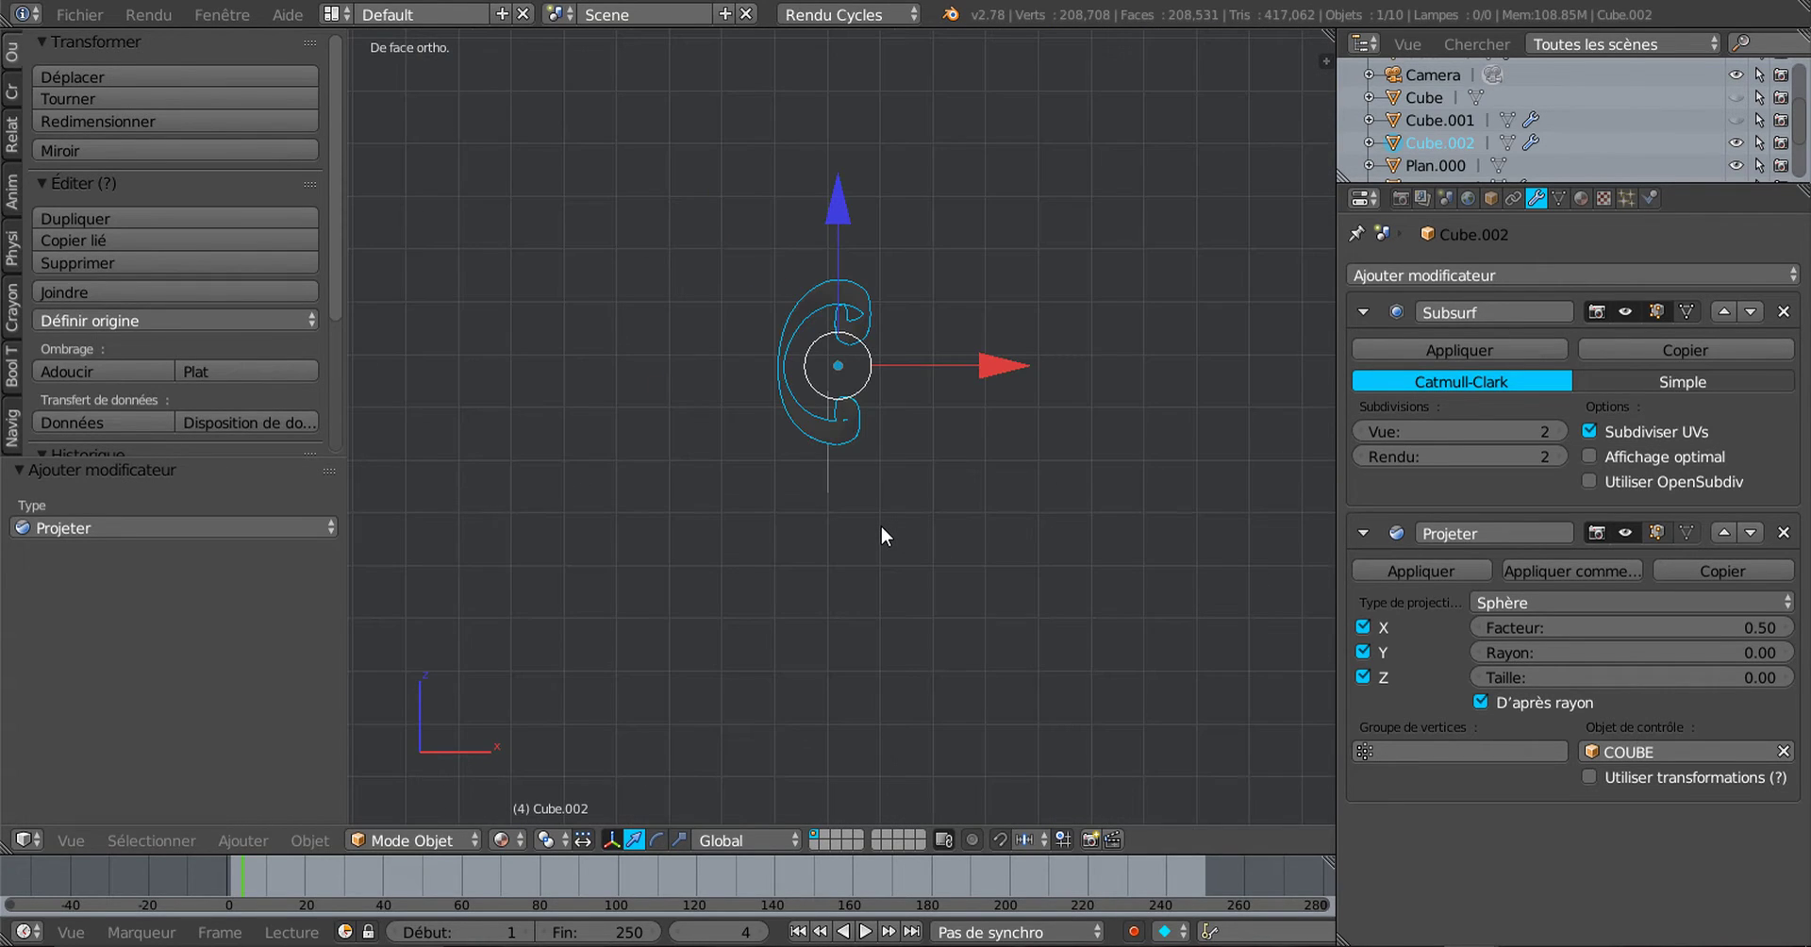
key("KP_3")
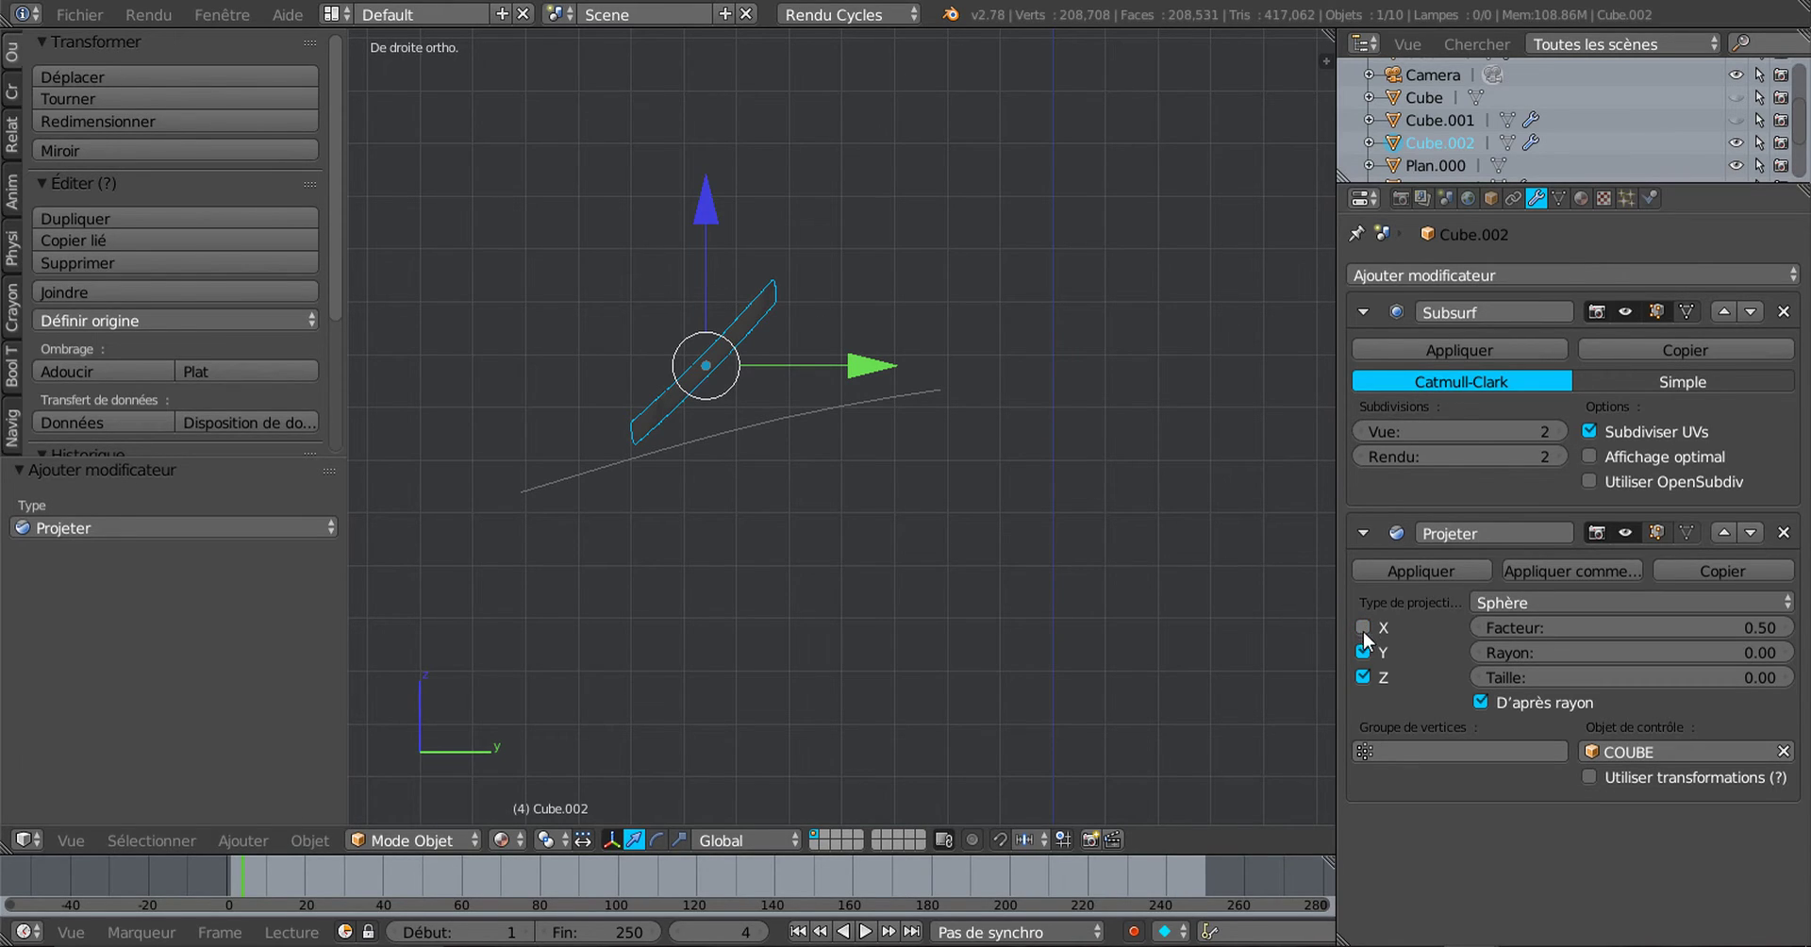
Step: Restrict the Projeter modifier to the Y axis by disabling X and Z, and inspect the ornament's shape from several angles
left_click(1364, 676)
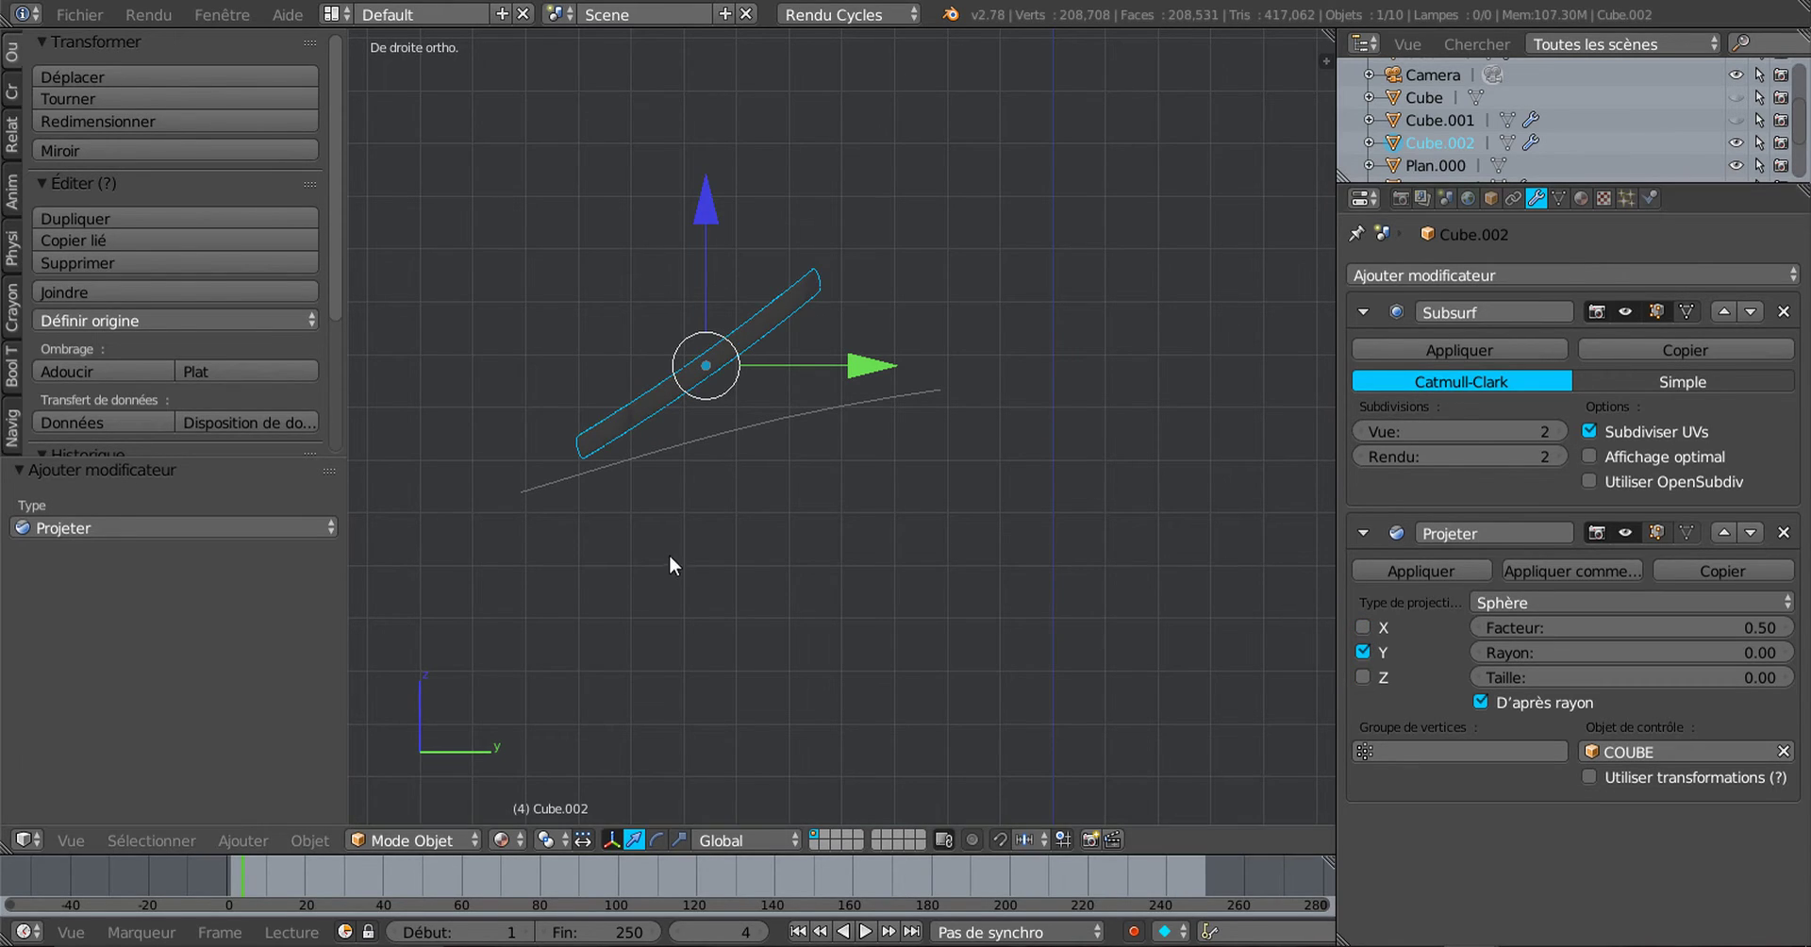
mouse_move(739, 566)
middle_mouse_down()
mouse_move(874, 610)
mouse_move(999, 607)
mouse_move(1249, 542)
mouse_move(844, 587)
mouse_move(695, 573)
mouse_move(719, 578)
middle_mouse_up()
scroll(716, 568, "up", 2)
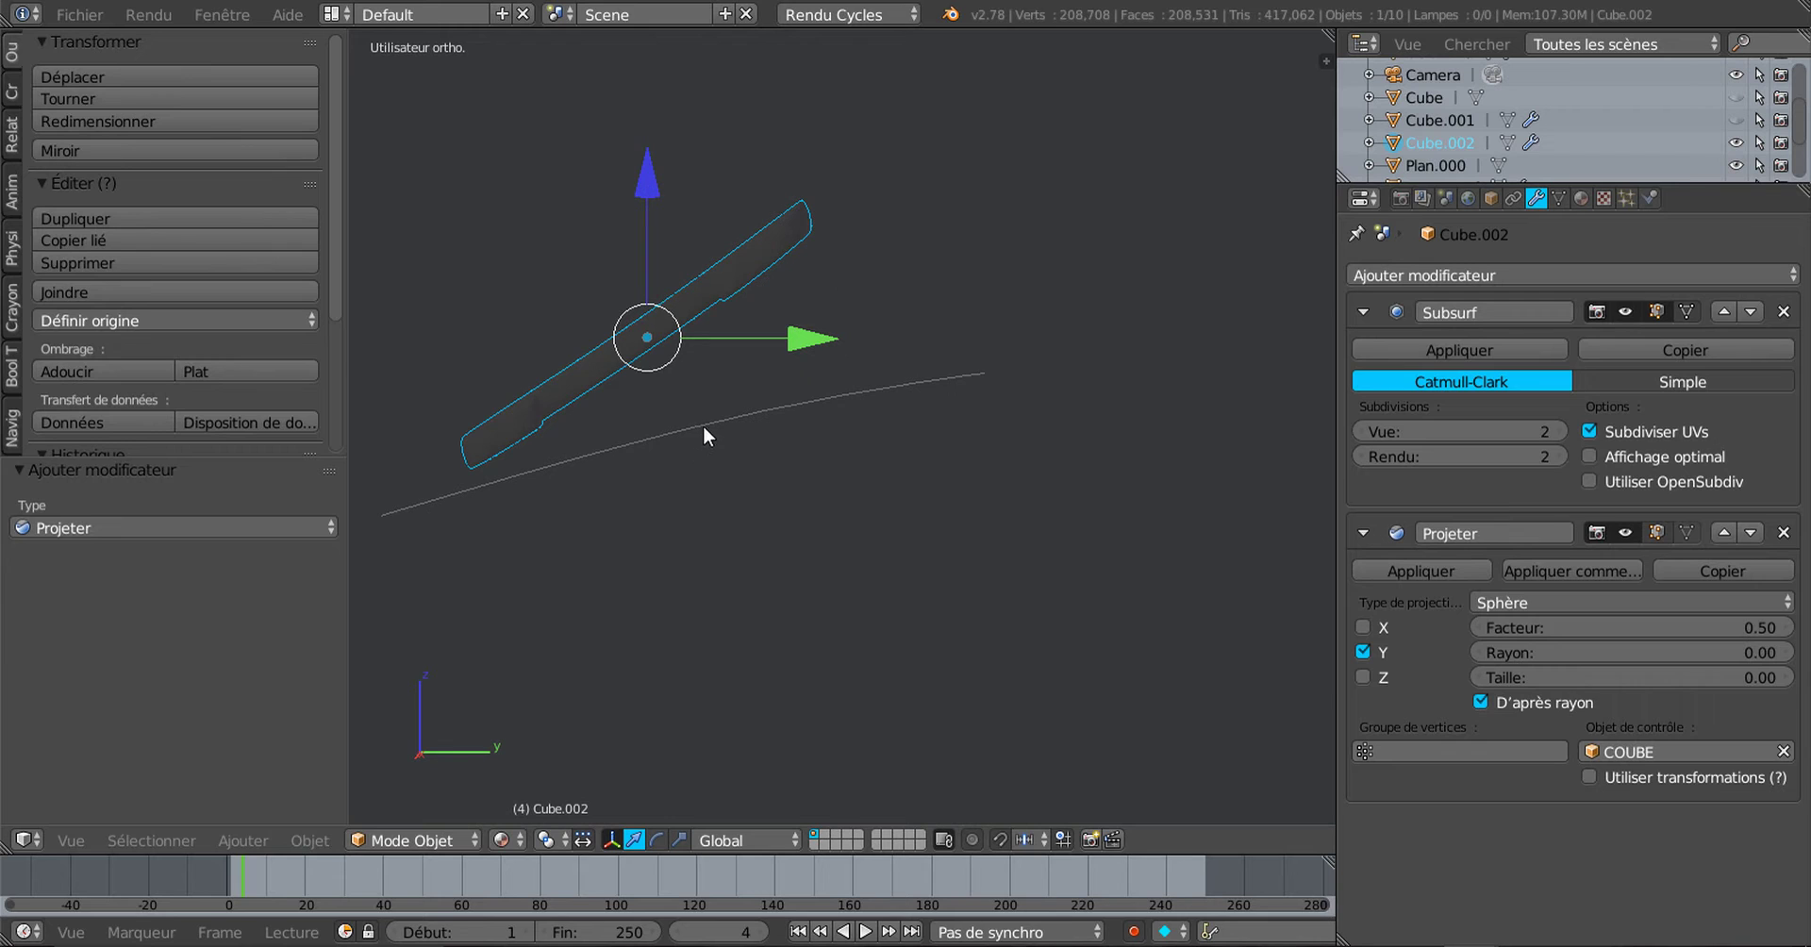
middle_click_drag(704, 426, 901, 527)
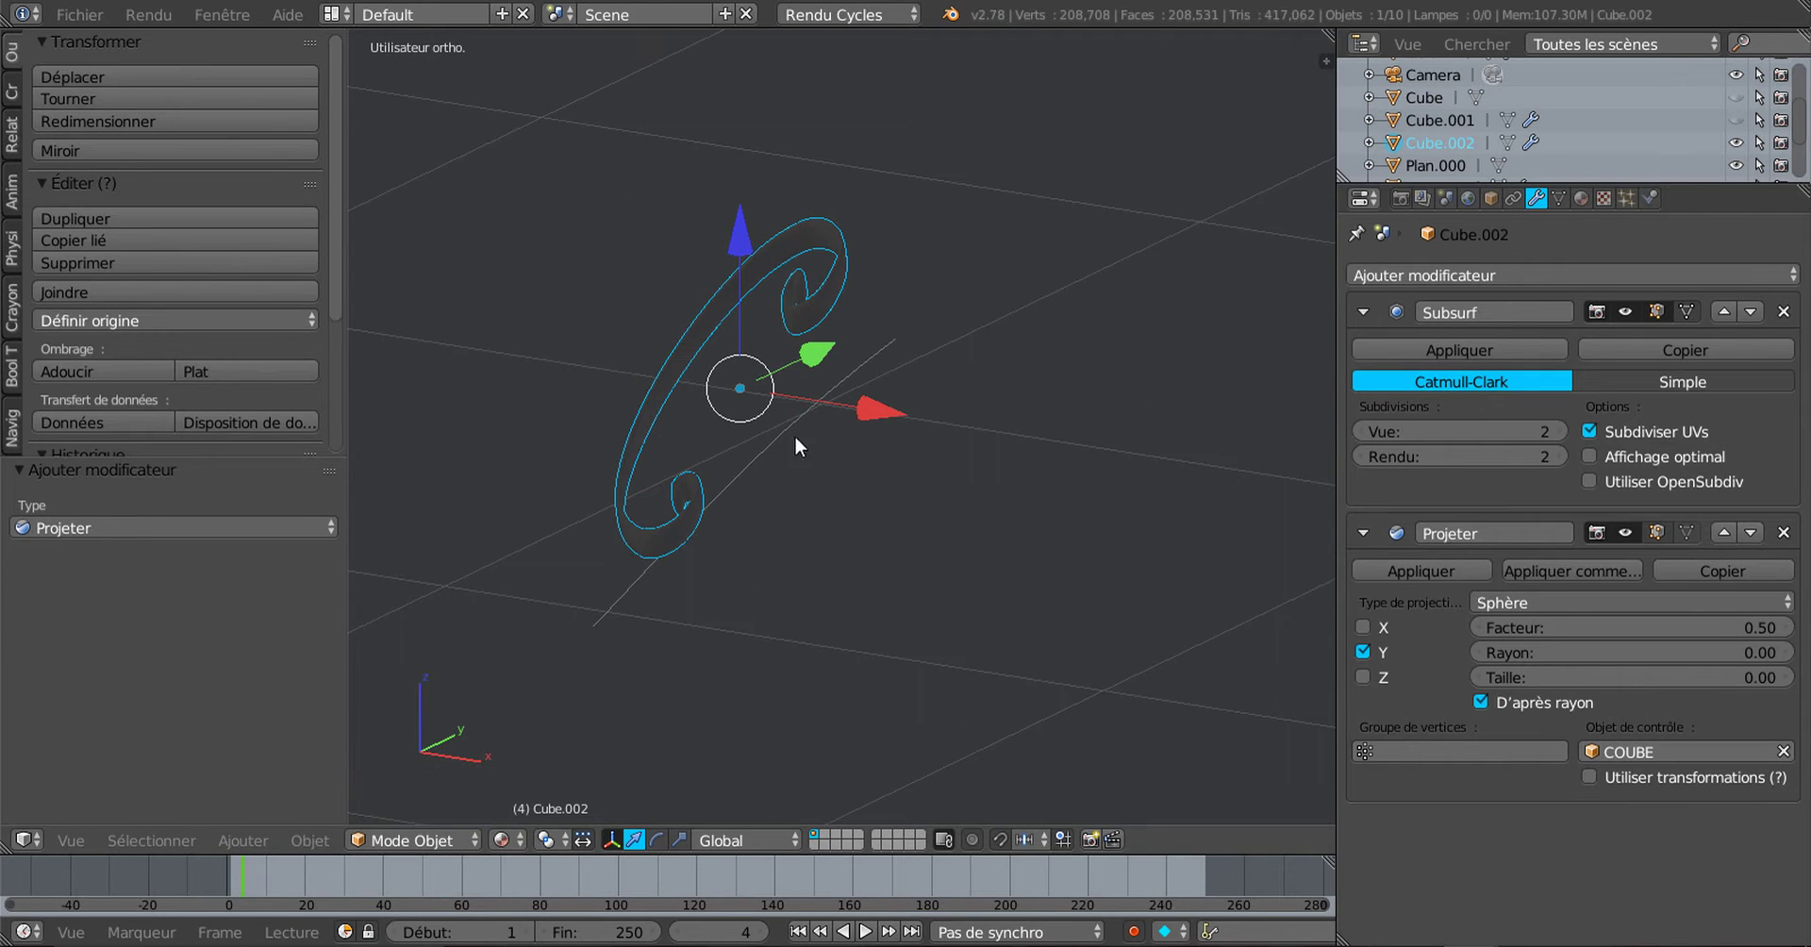
key("KP_1")
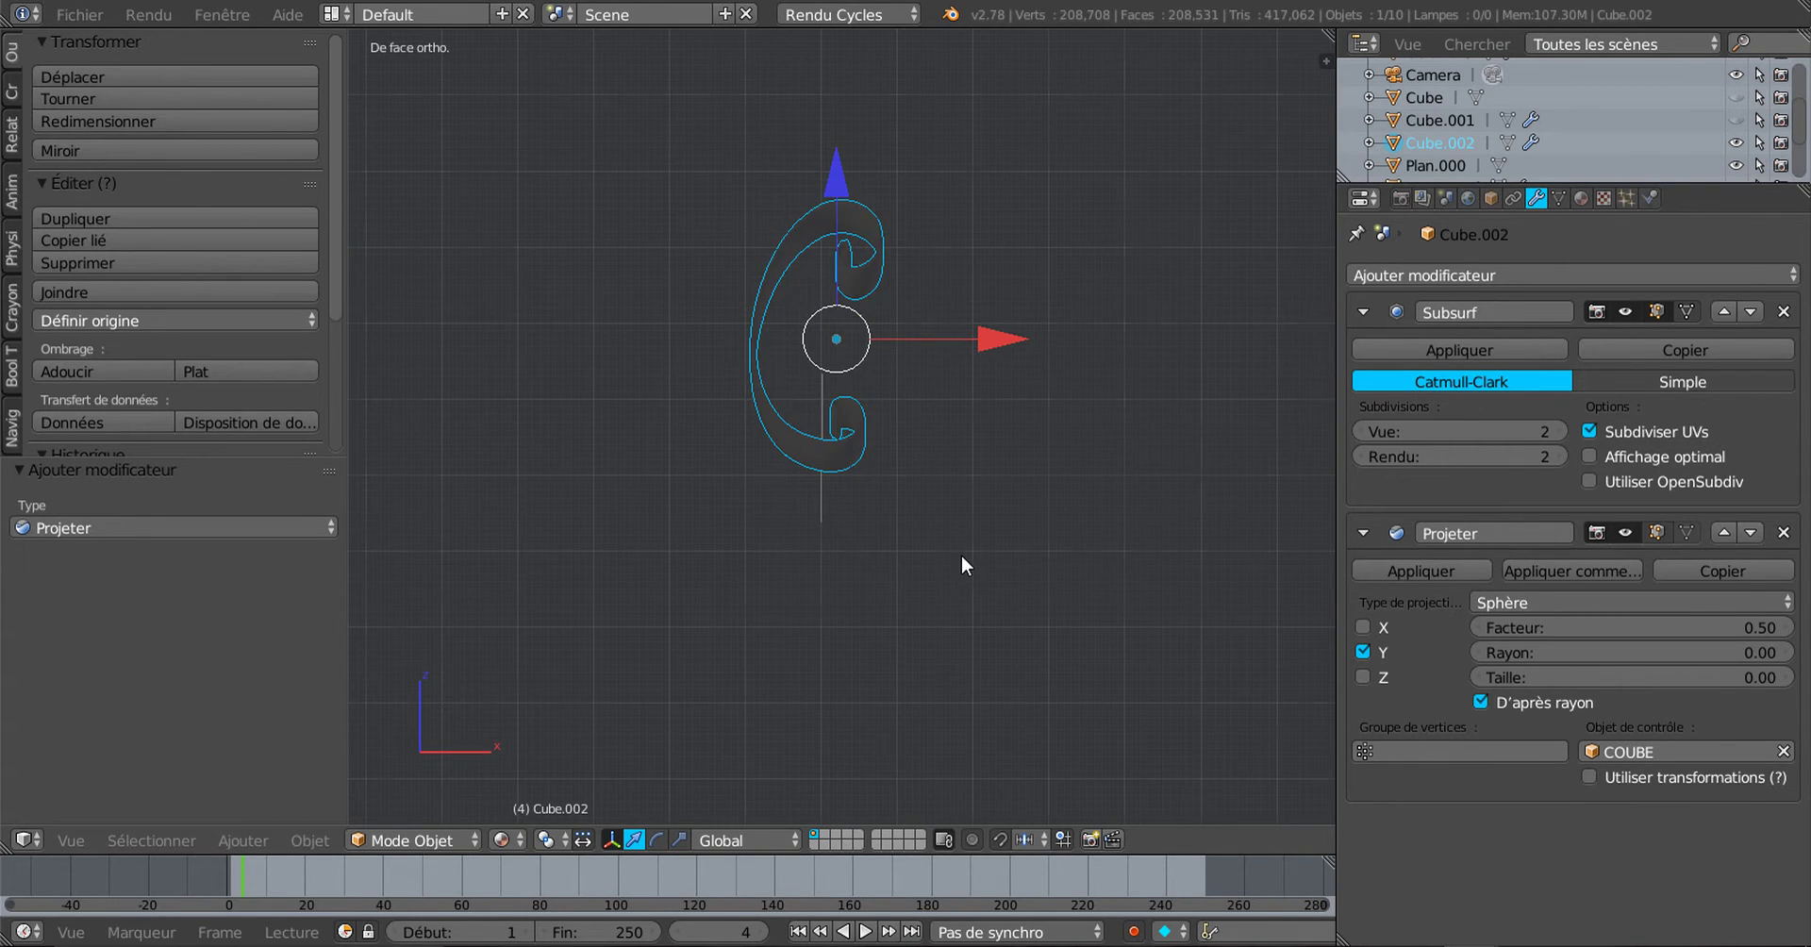
key("KP_3")
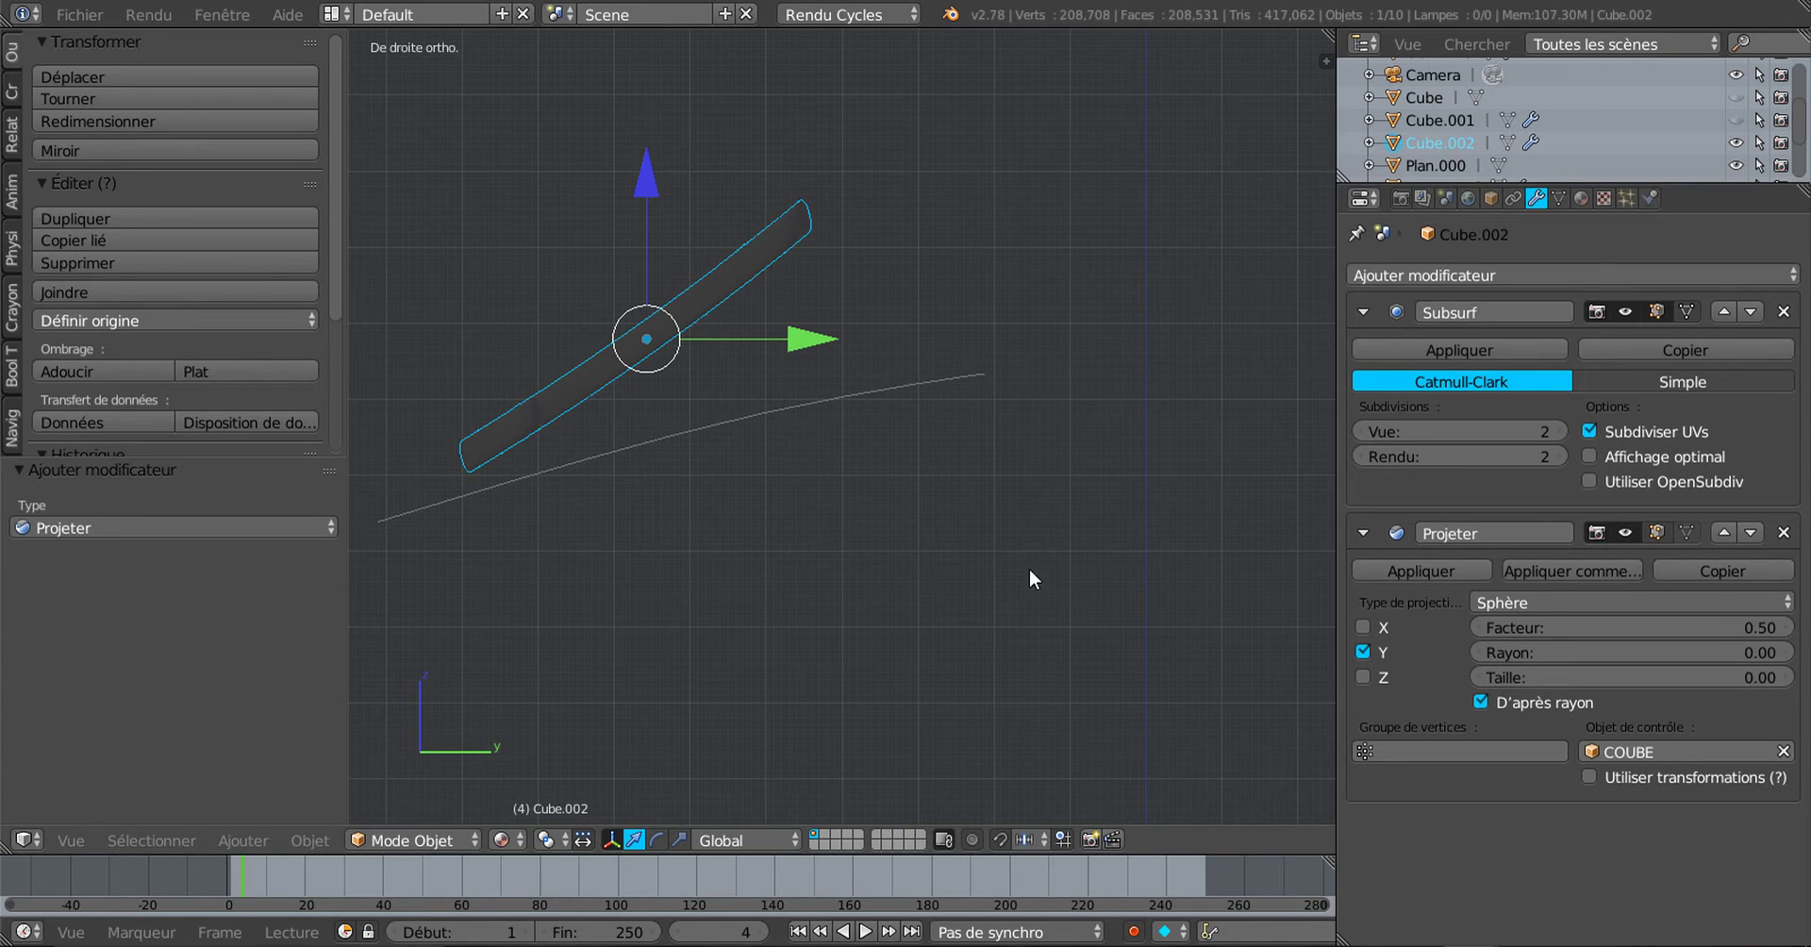
Step: Rotate the ornament about 14.17° in the side view to follow the slope of COUBE, and check its shape from the front
key("r")
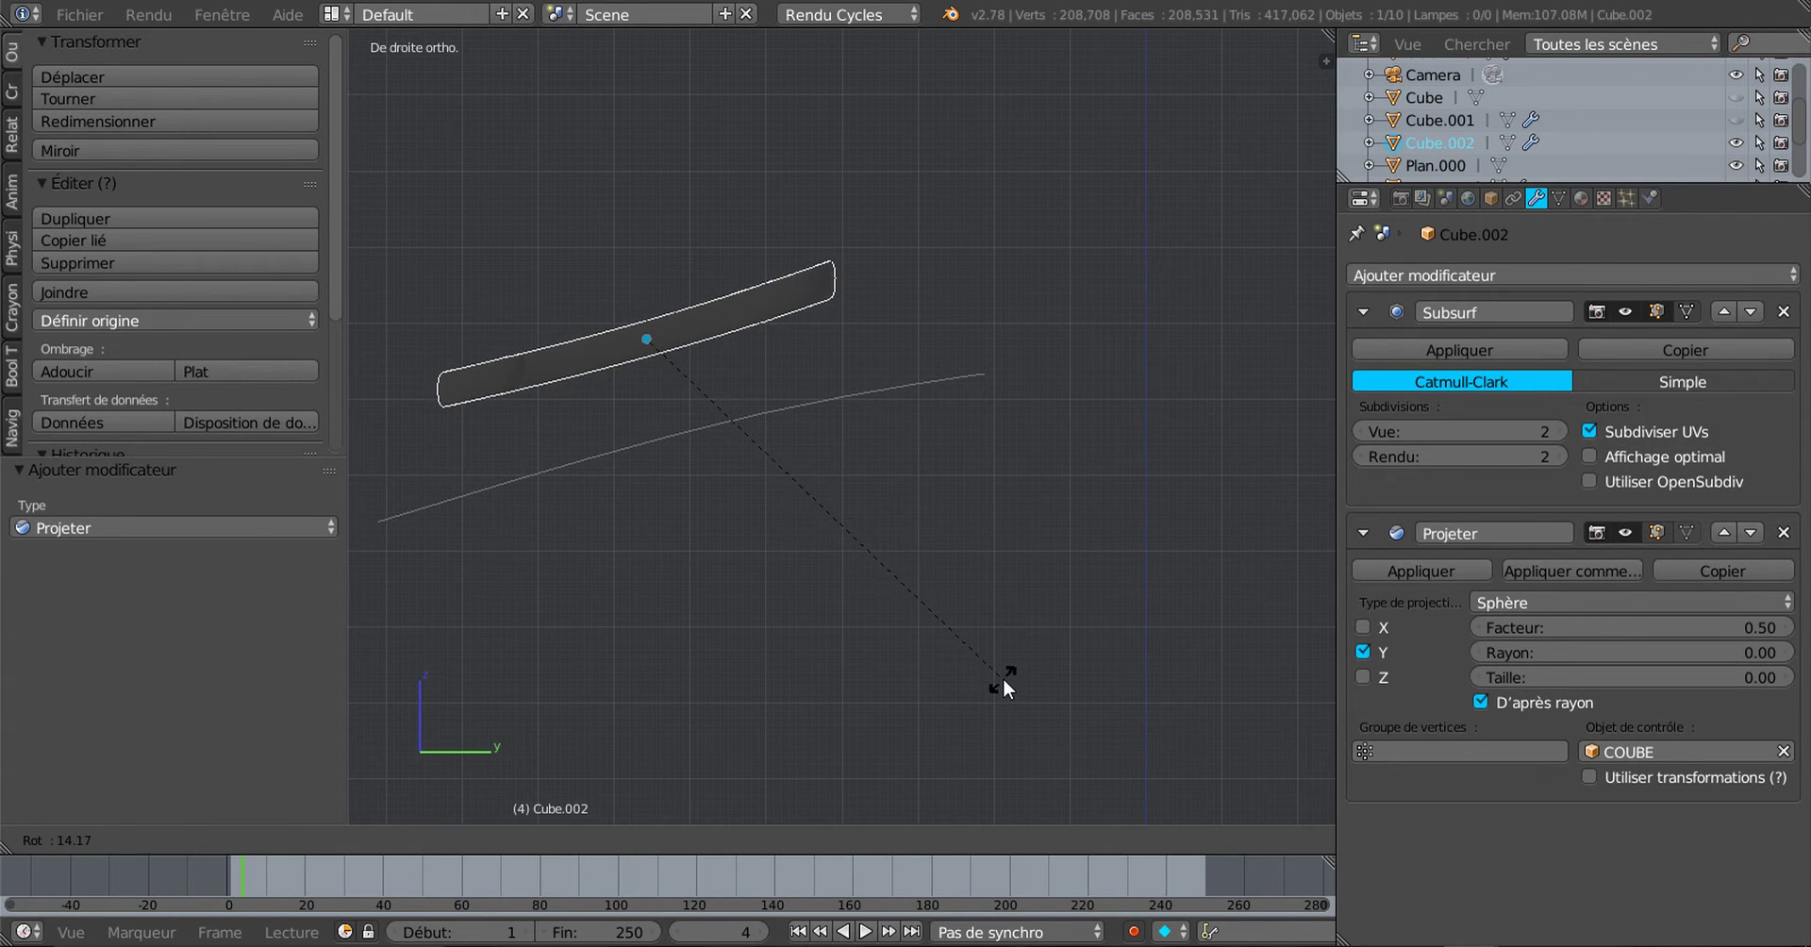
left_click(1004, 677)
middle_click_drag(913, 612, 1045, 610, "shift")
scroll(768, 455, "up", 1)
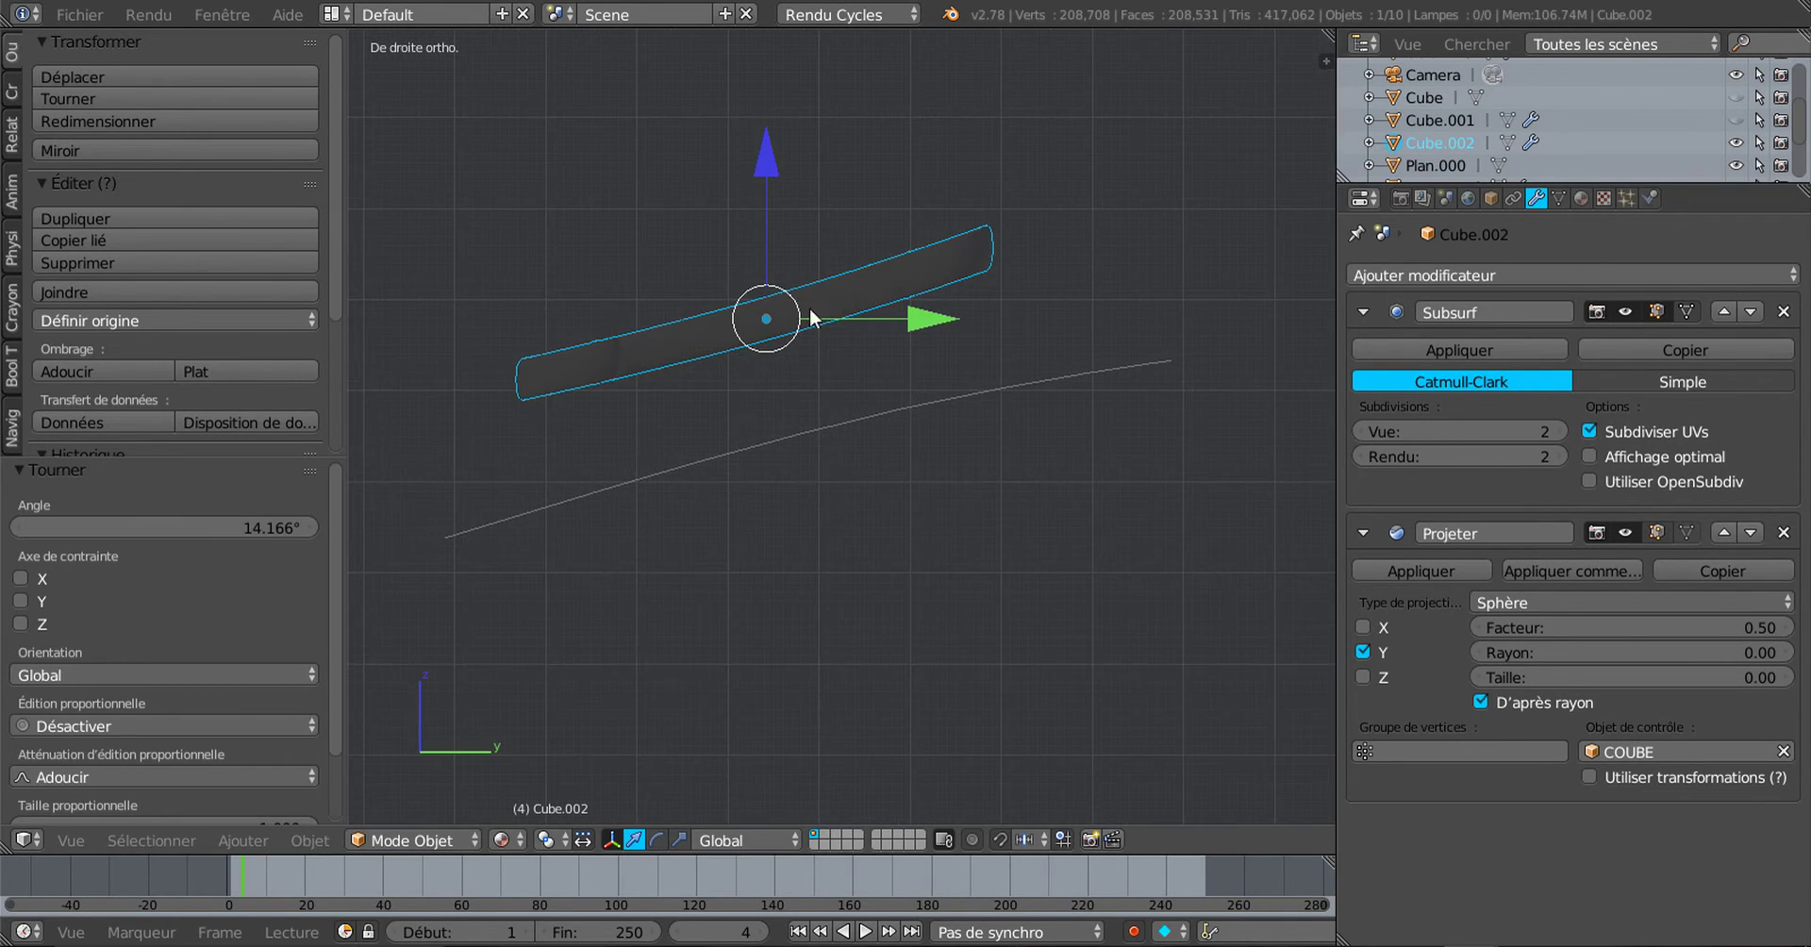
middle_click_drag(804, 395, 808, 491)
key("KP_1")
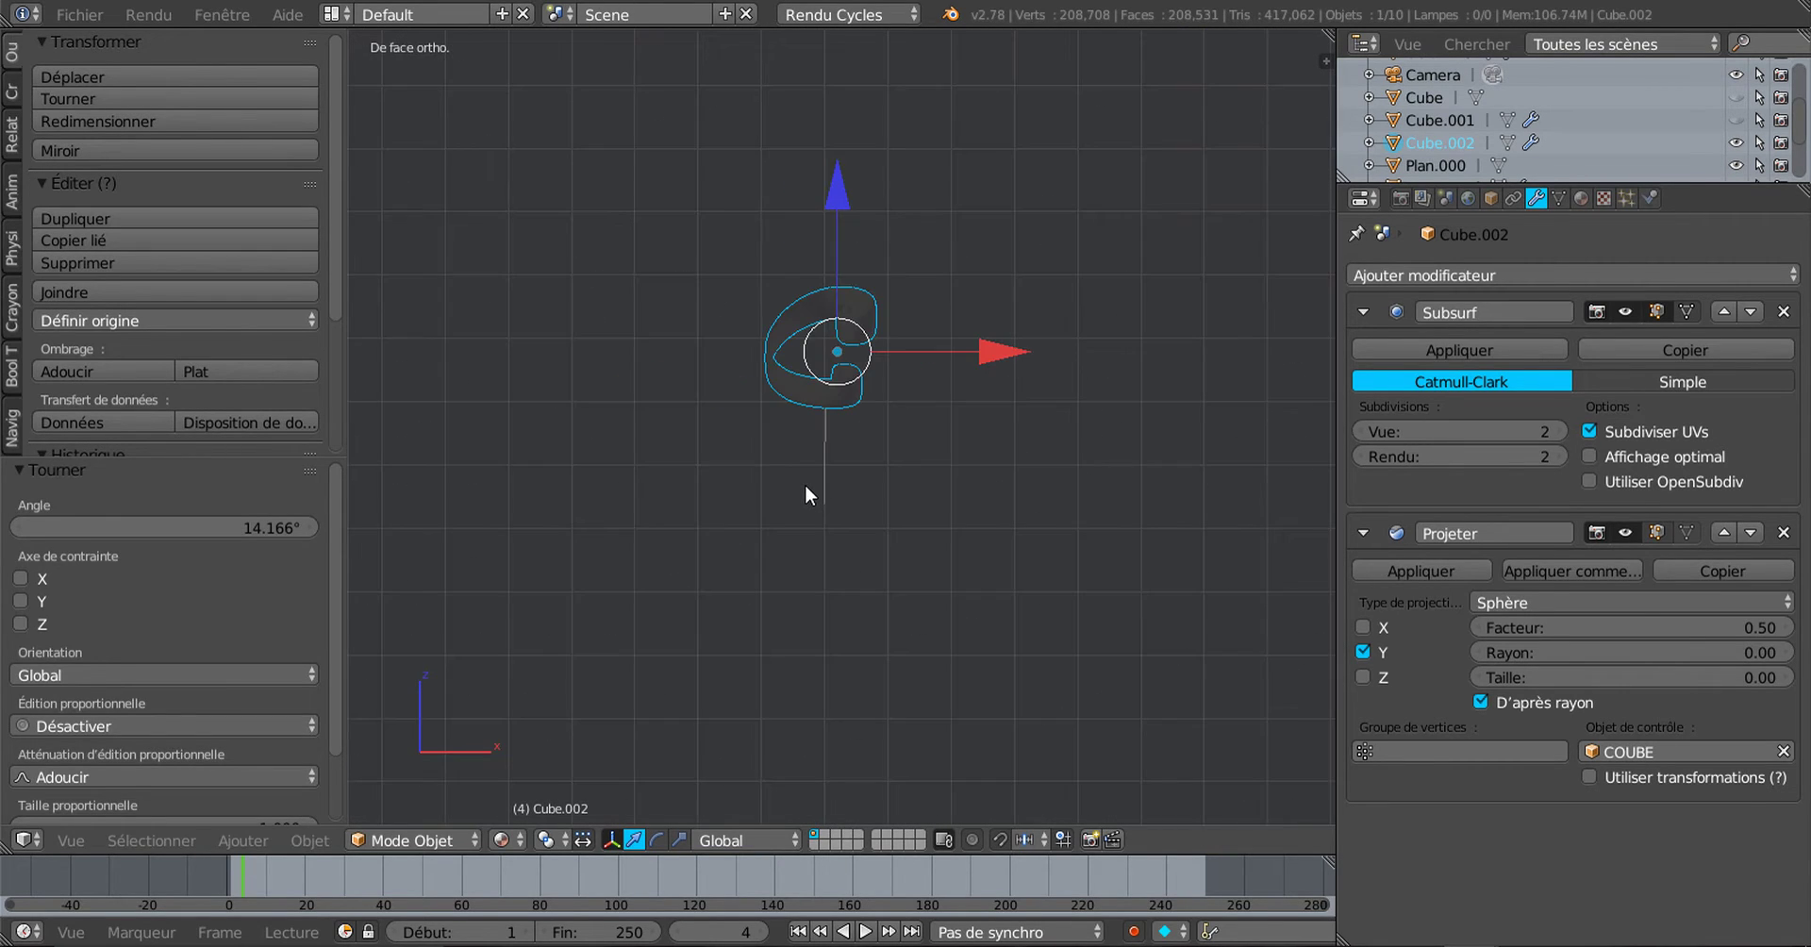
key("KP_3")
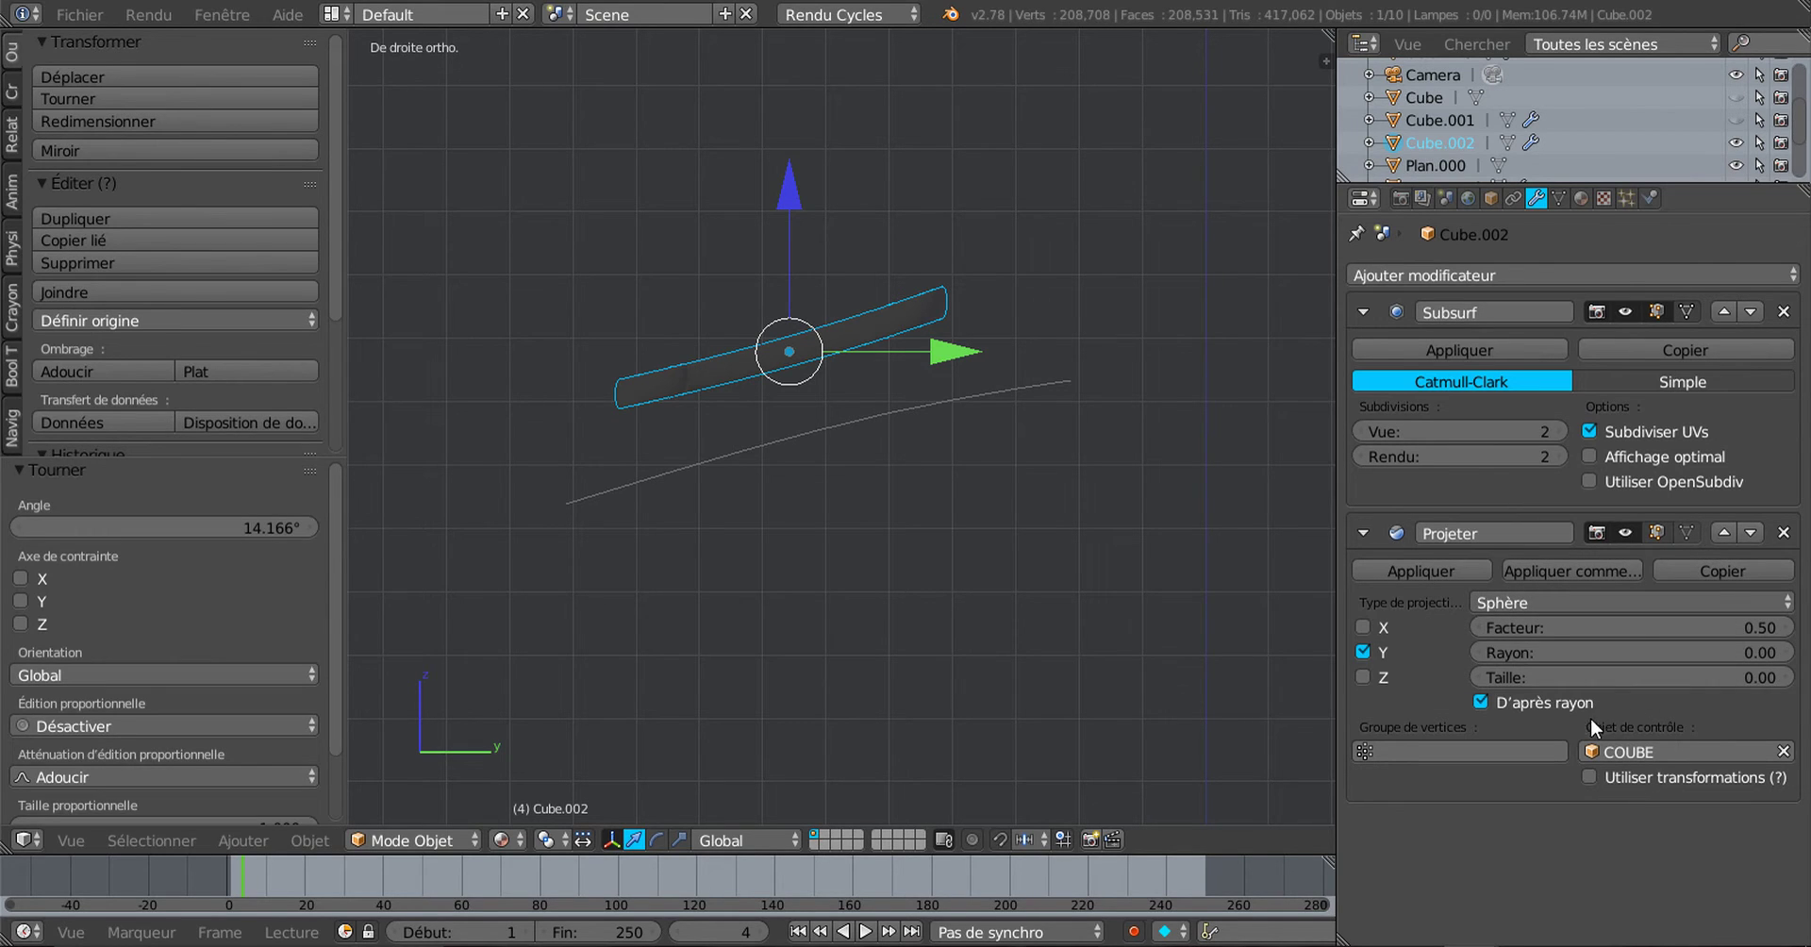
Step: Move the Projeter modifier above Subsurf in the ornament's modifier stack and apply it
left_click(1724, 534)
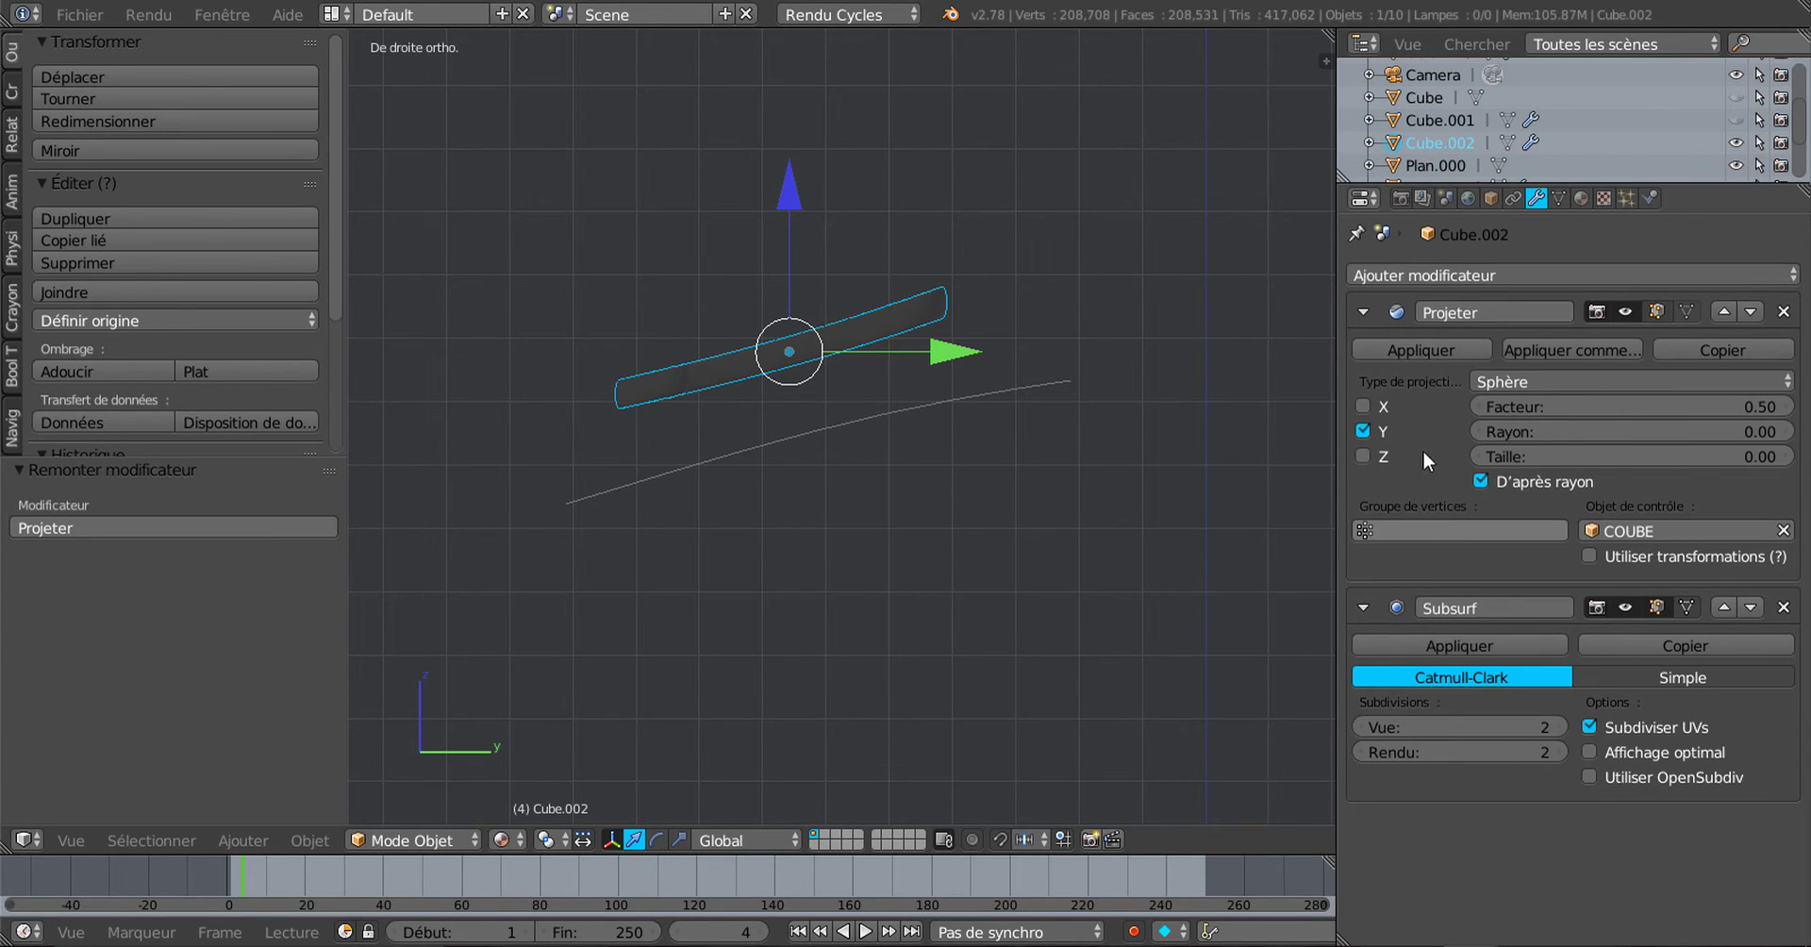
left_click(1434, 345)
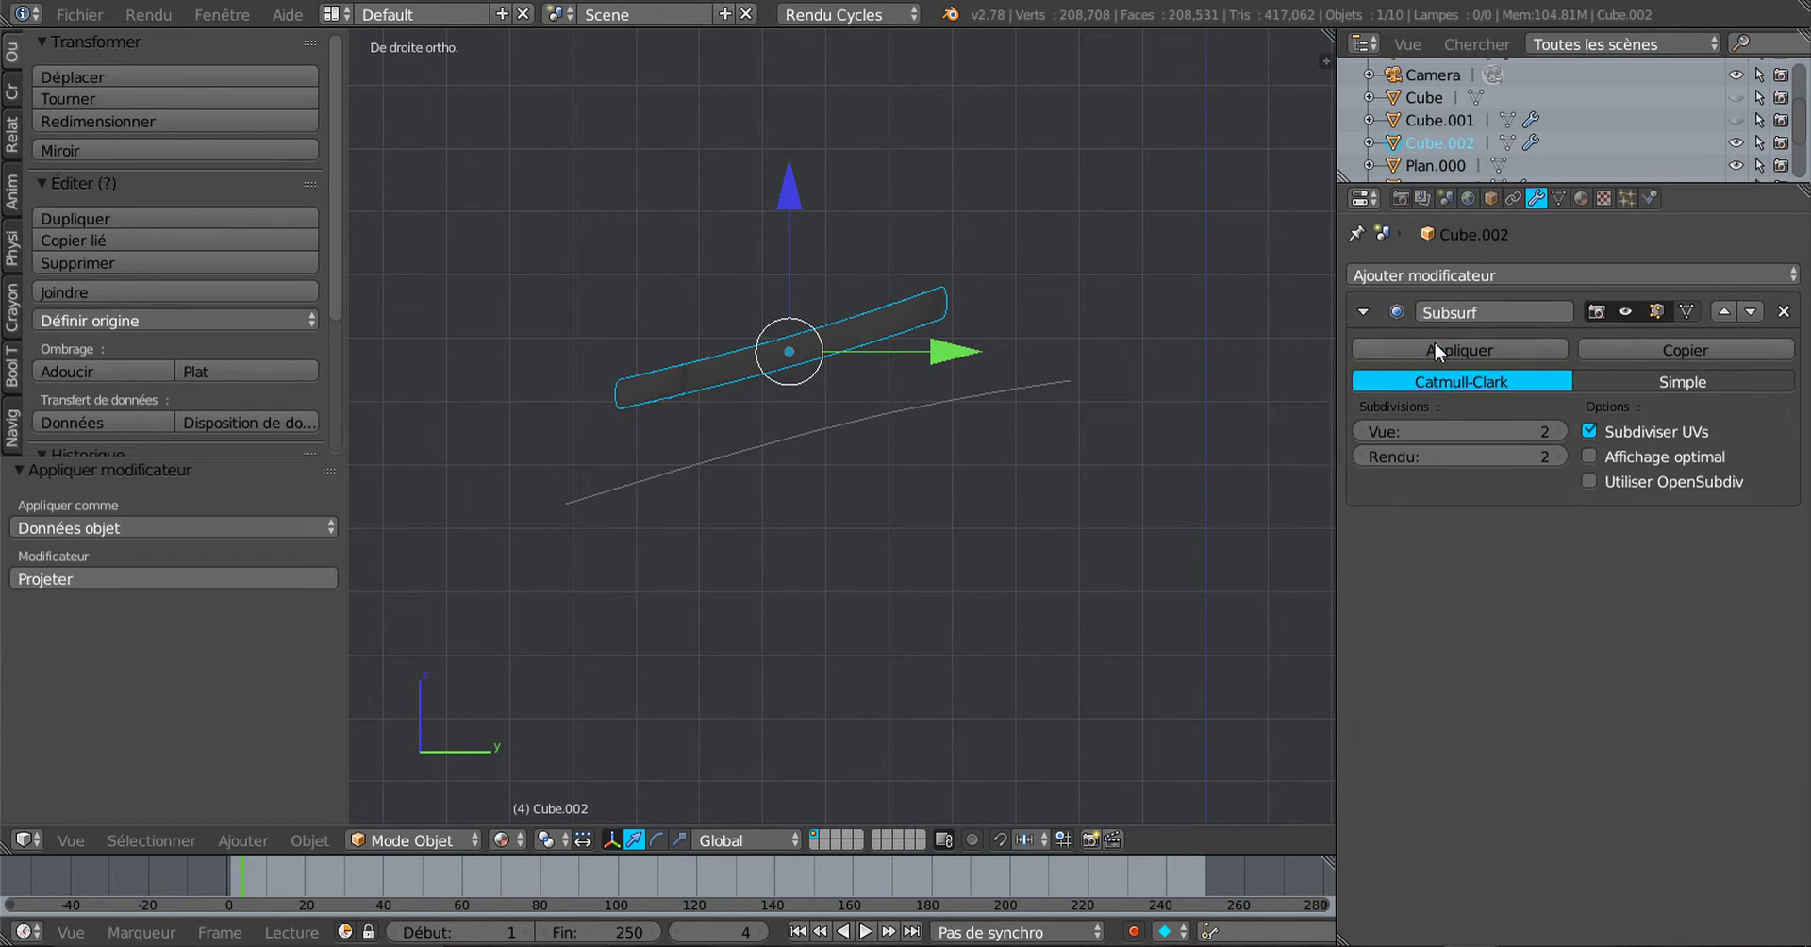
Step: Delete the curved surface COUBE, reveal the hidden chest objects, and select only the ornament Cube.002
right_click(802, 445)
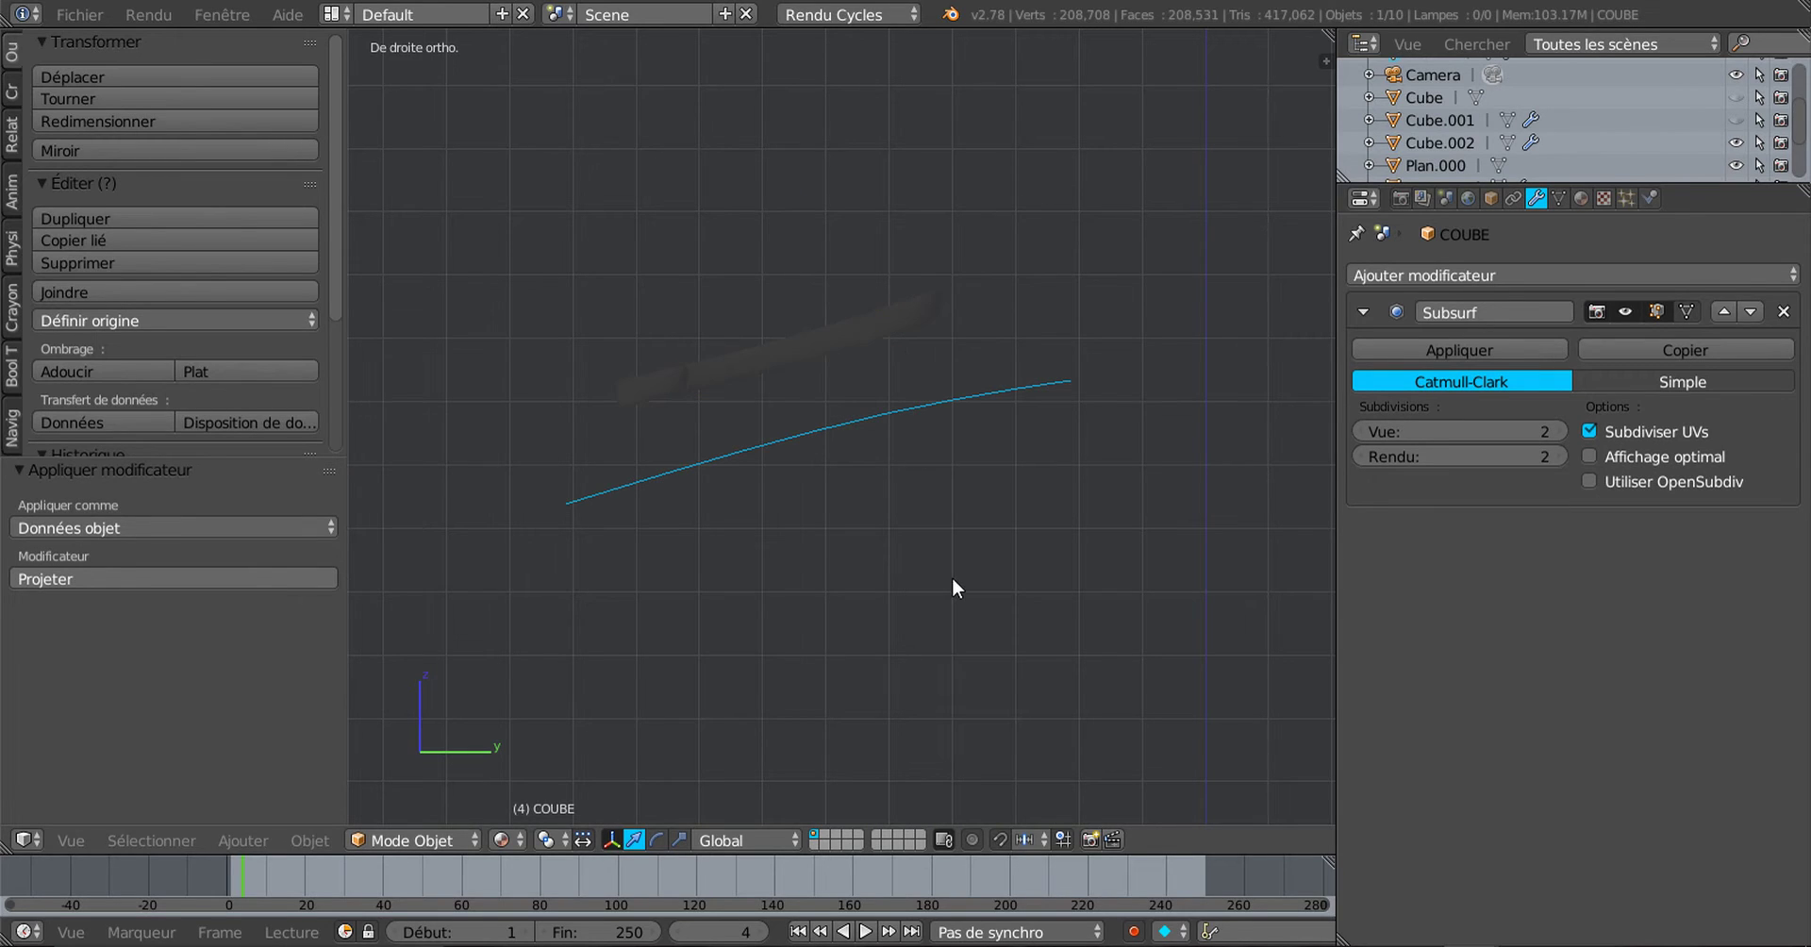
key("x")
left_click(858, 615)
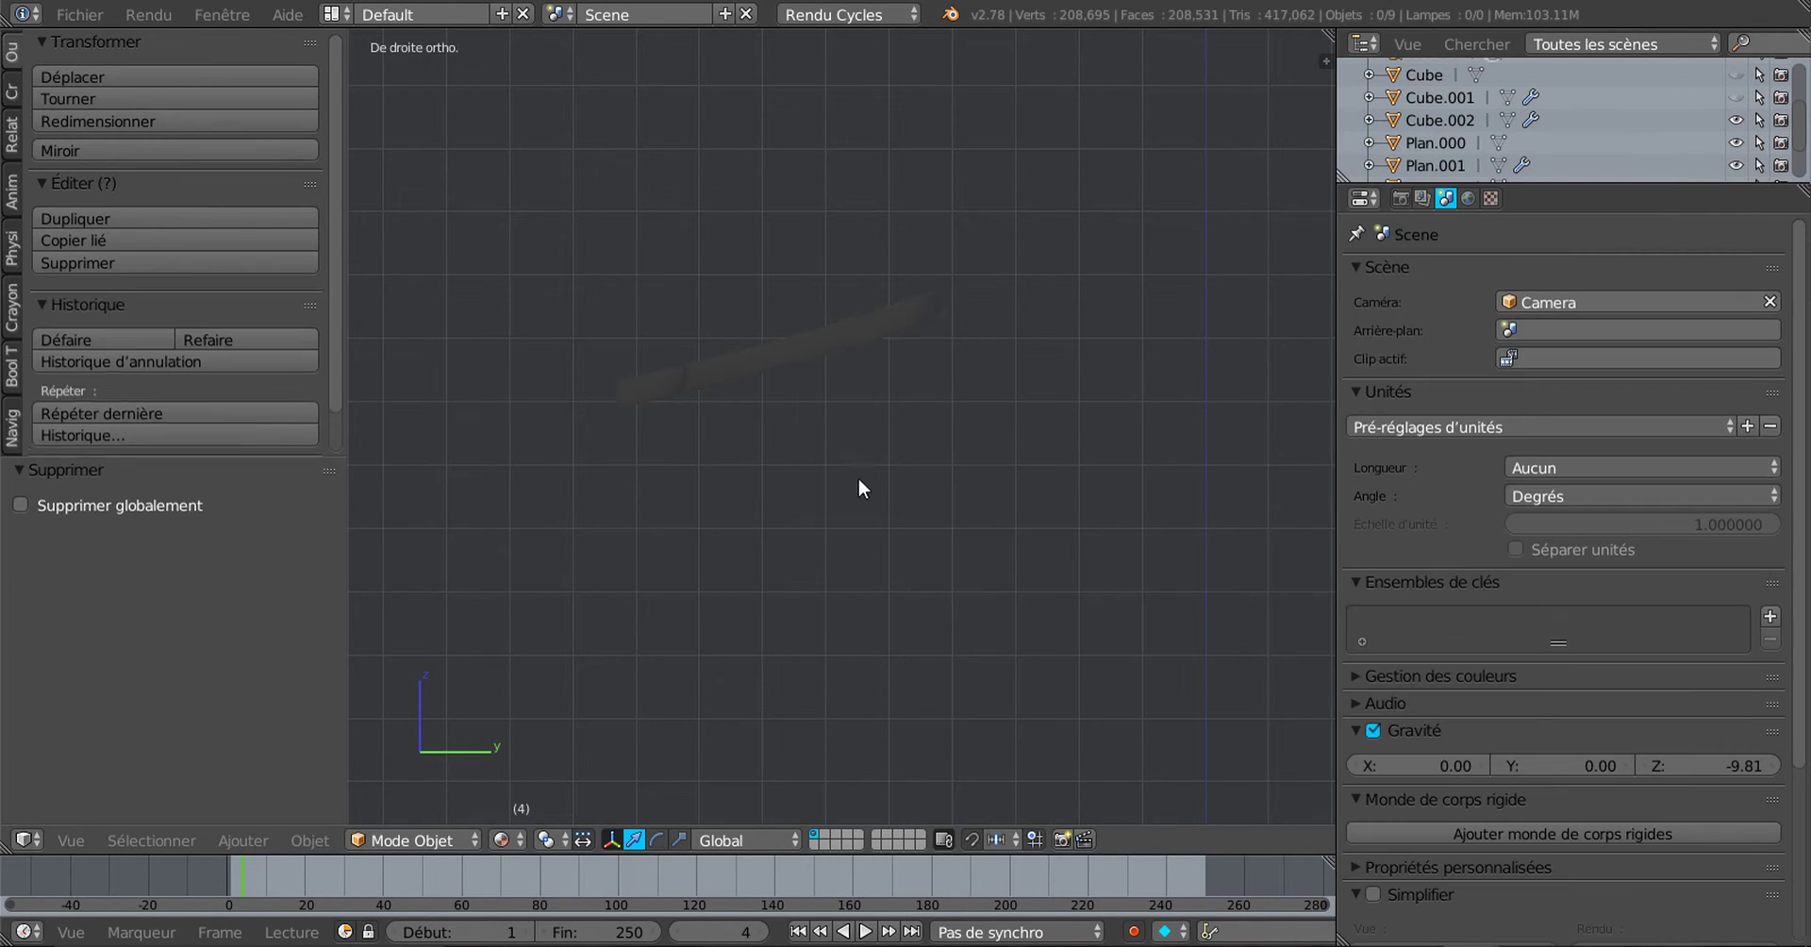
right_click(843, 346)
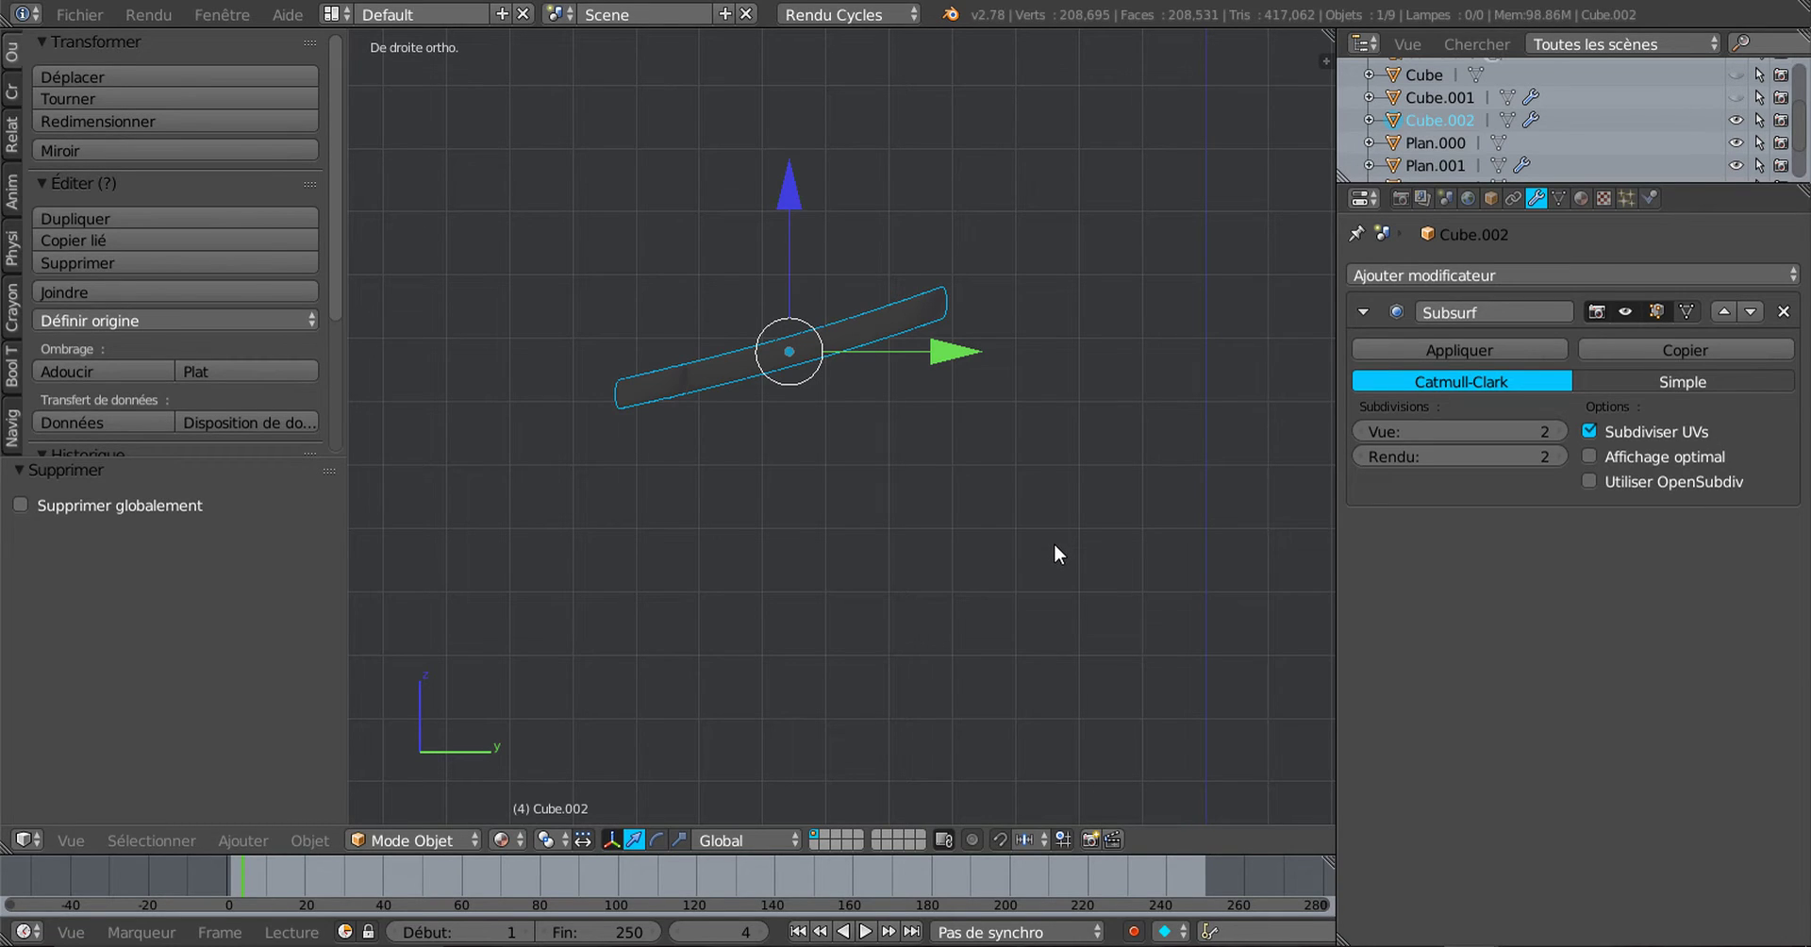
key("alt+h")
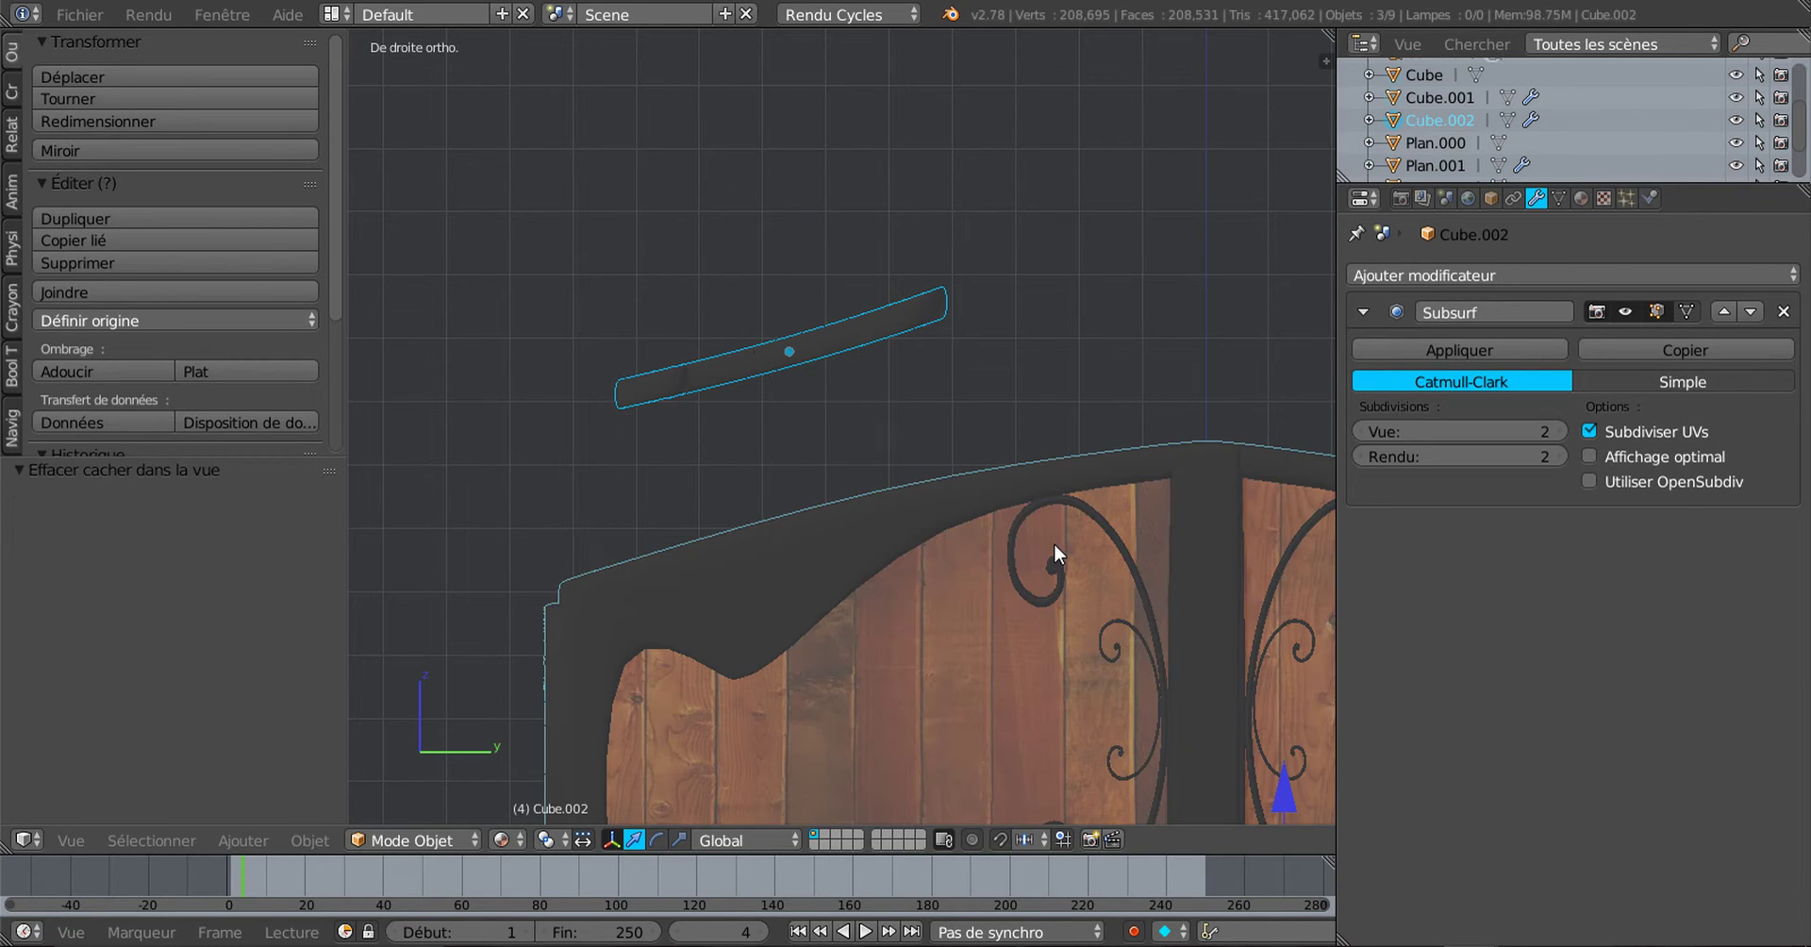
right_click(786, 356)
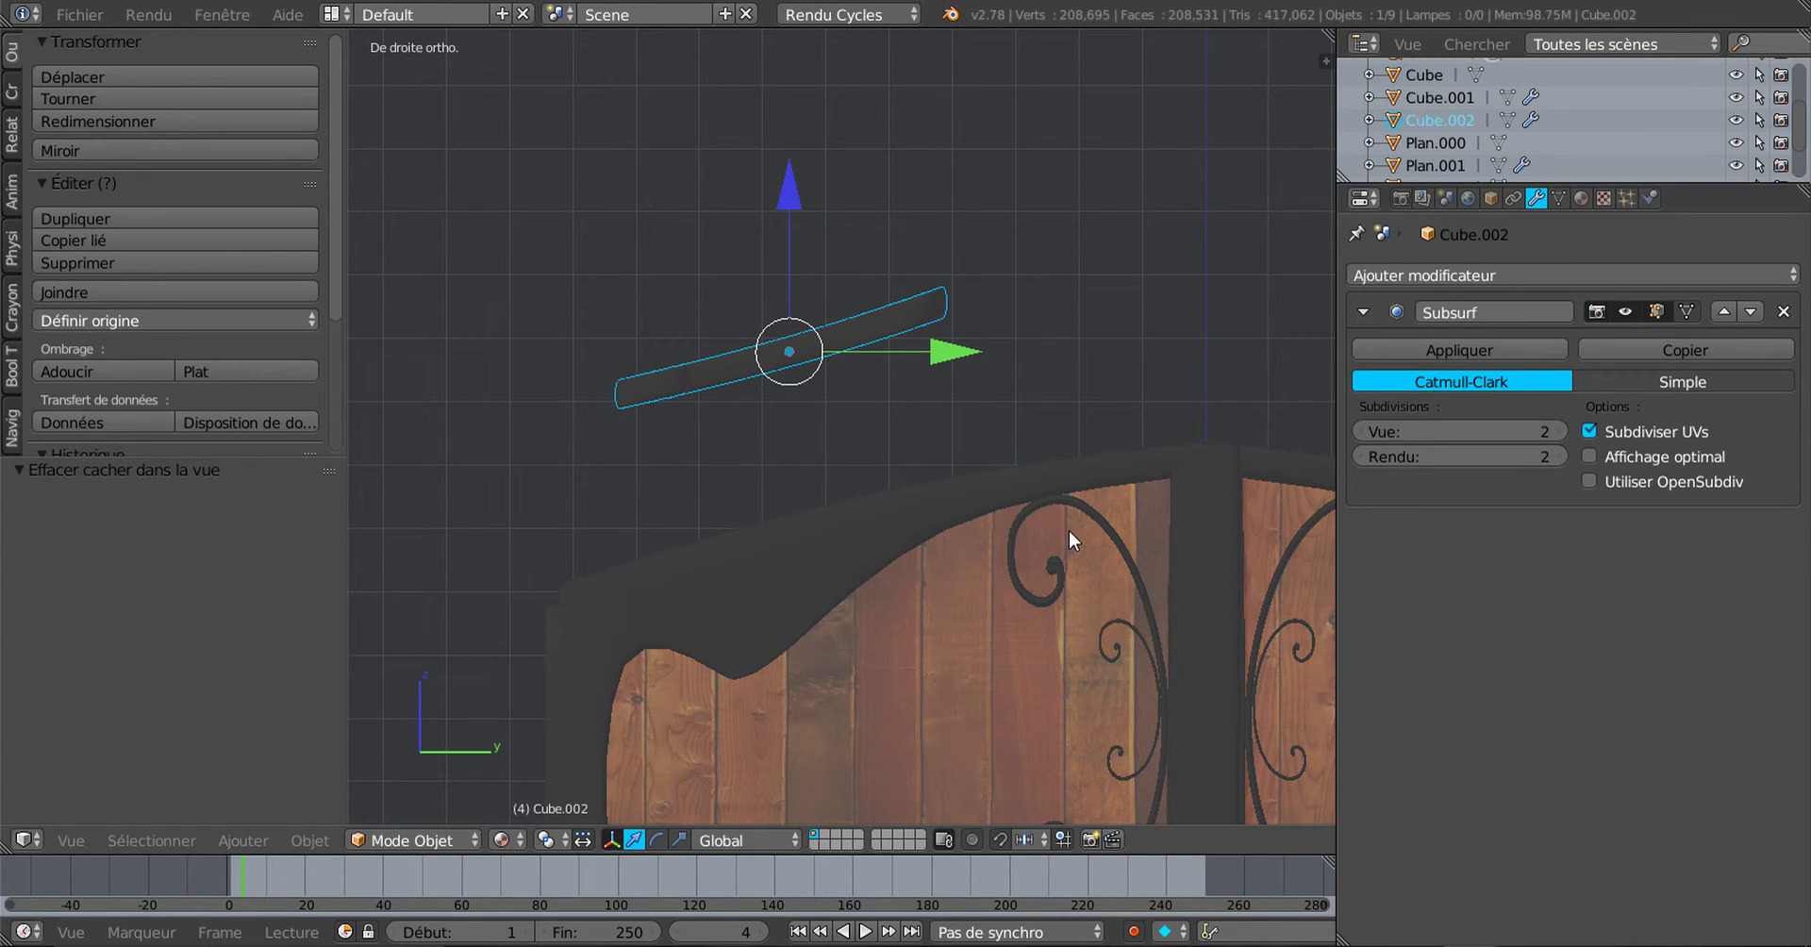
Step: Flip the ornament by rotating it about 179.2° in the side view, and lower it about 0.208 along Z toward the lid
key("r")
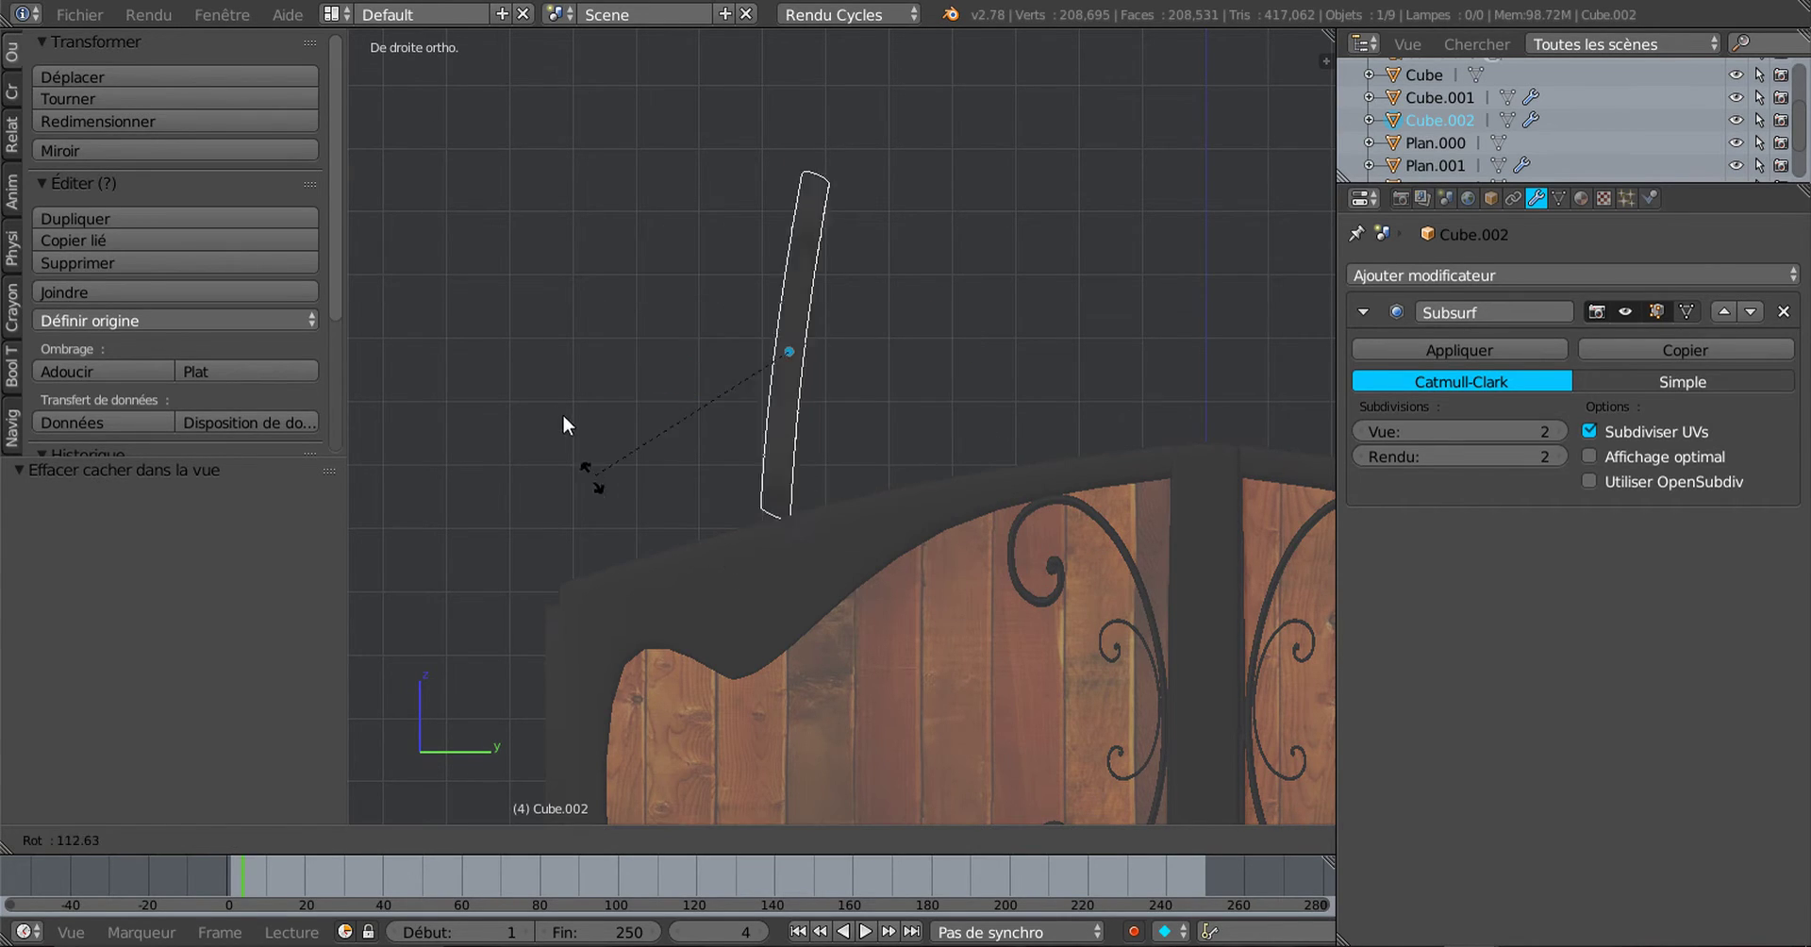
left_click(609, 229)
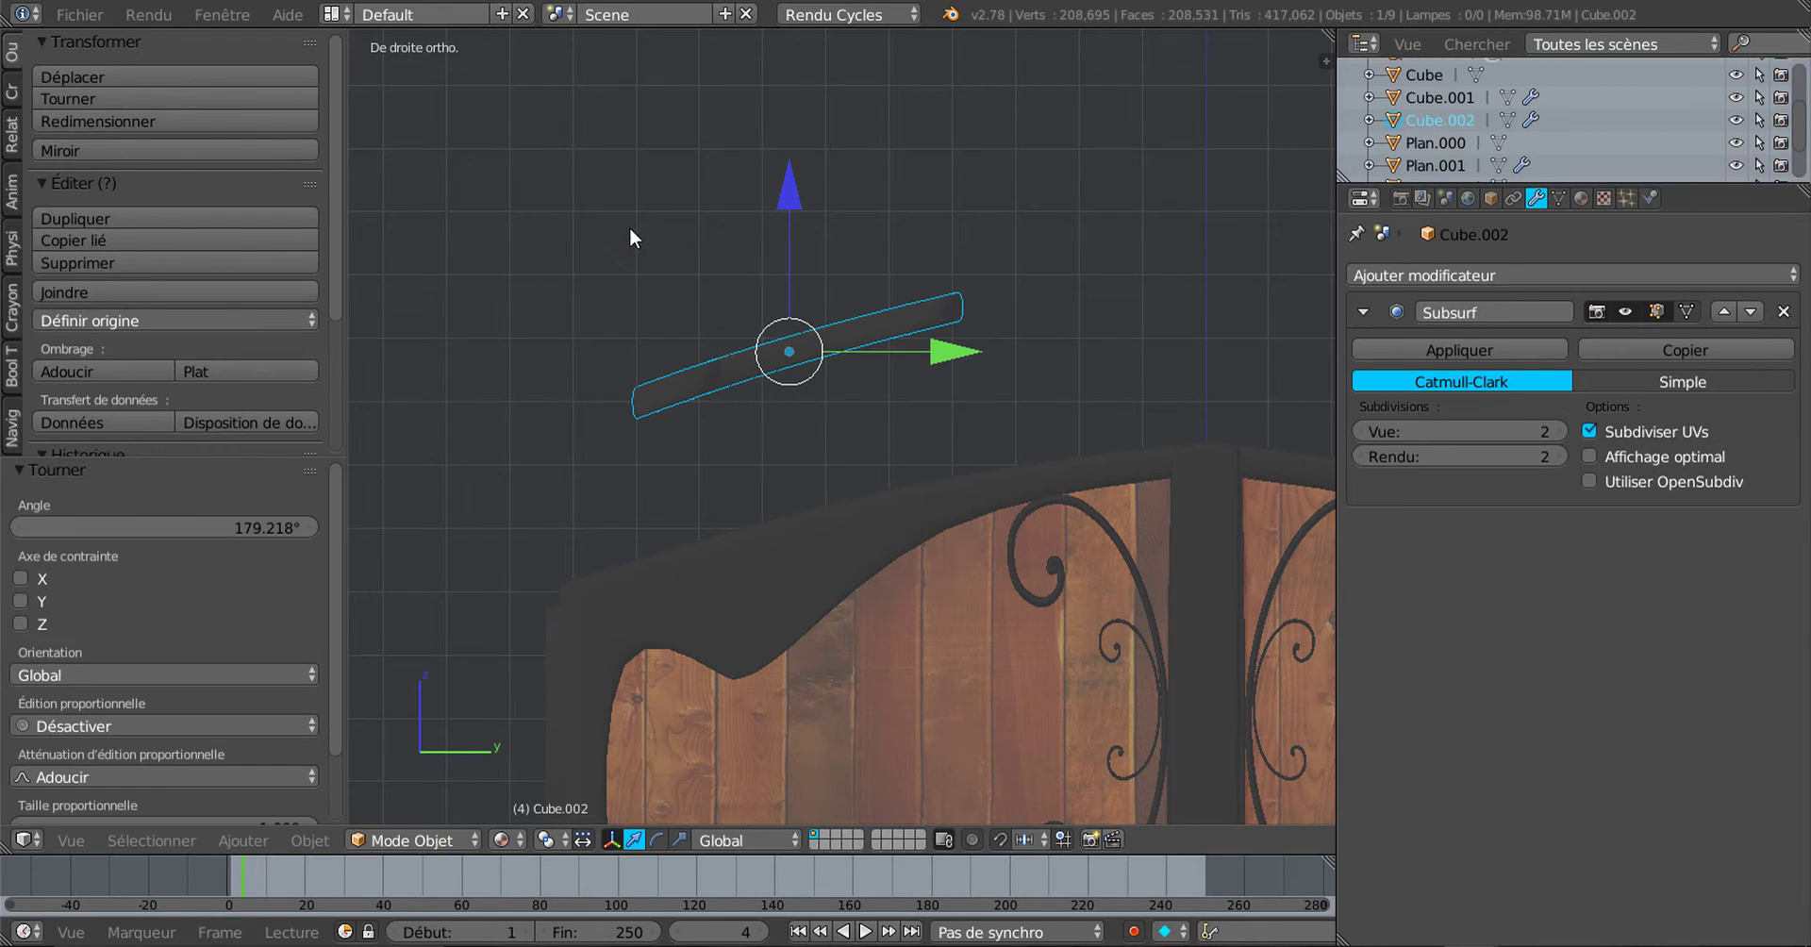
left_click_drag(788, 179, 833, 312)
scroll(834, 519, "up", 3)
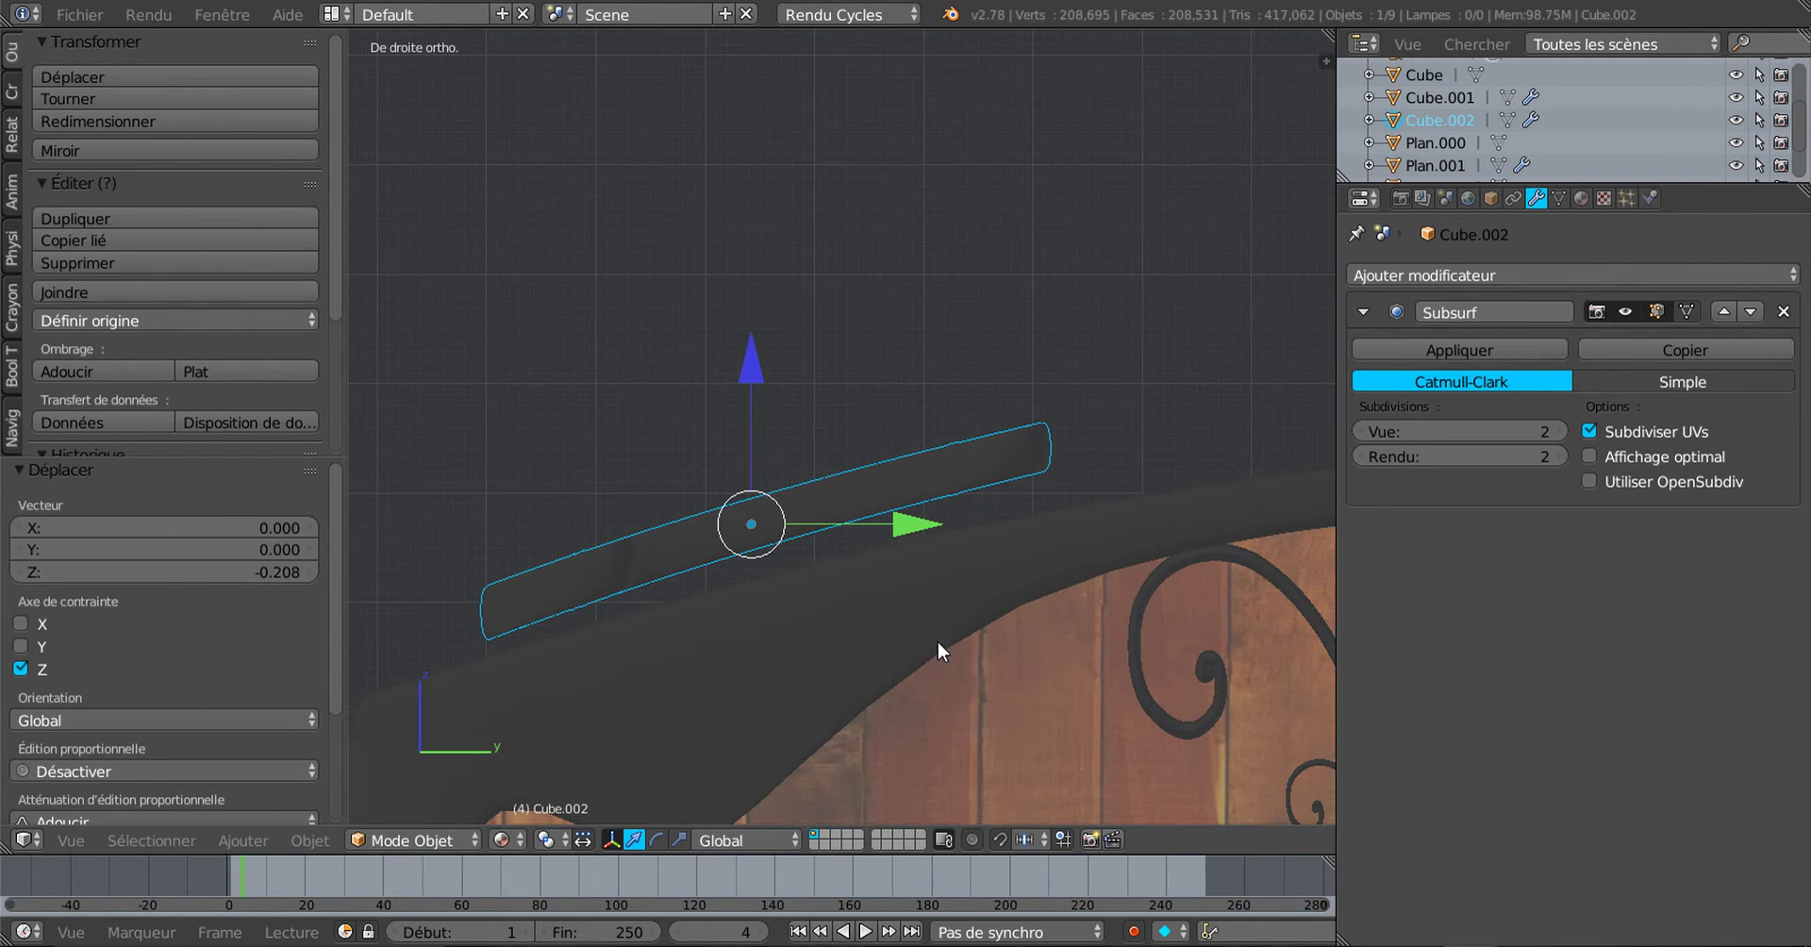
Step: Rotate the ornament about 2.2° more to match the lid's slope and lower it about 0.022 along Z
key("r")
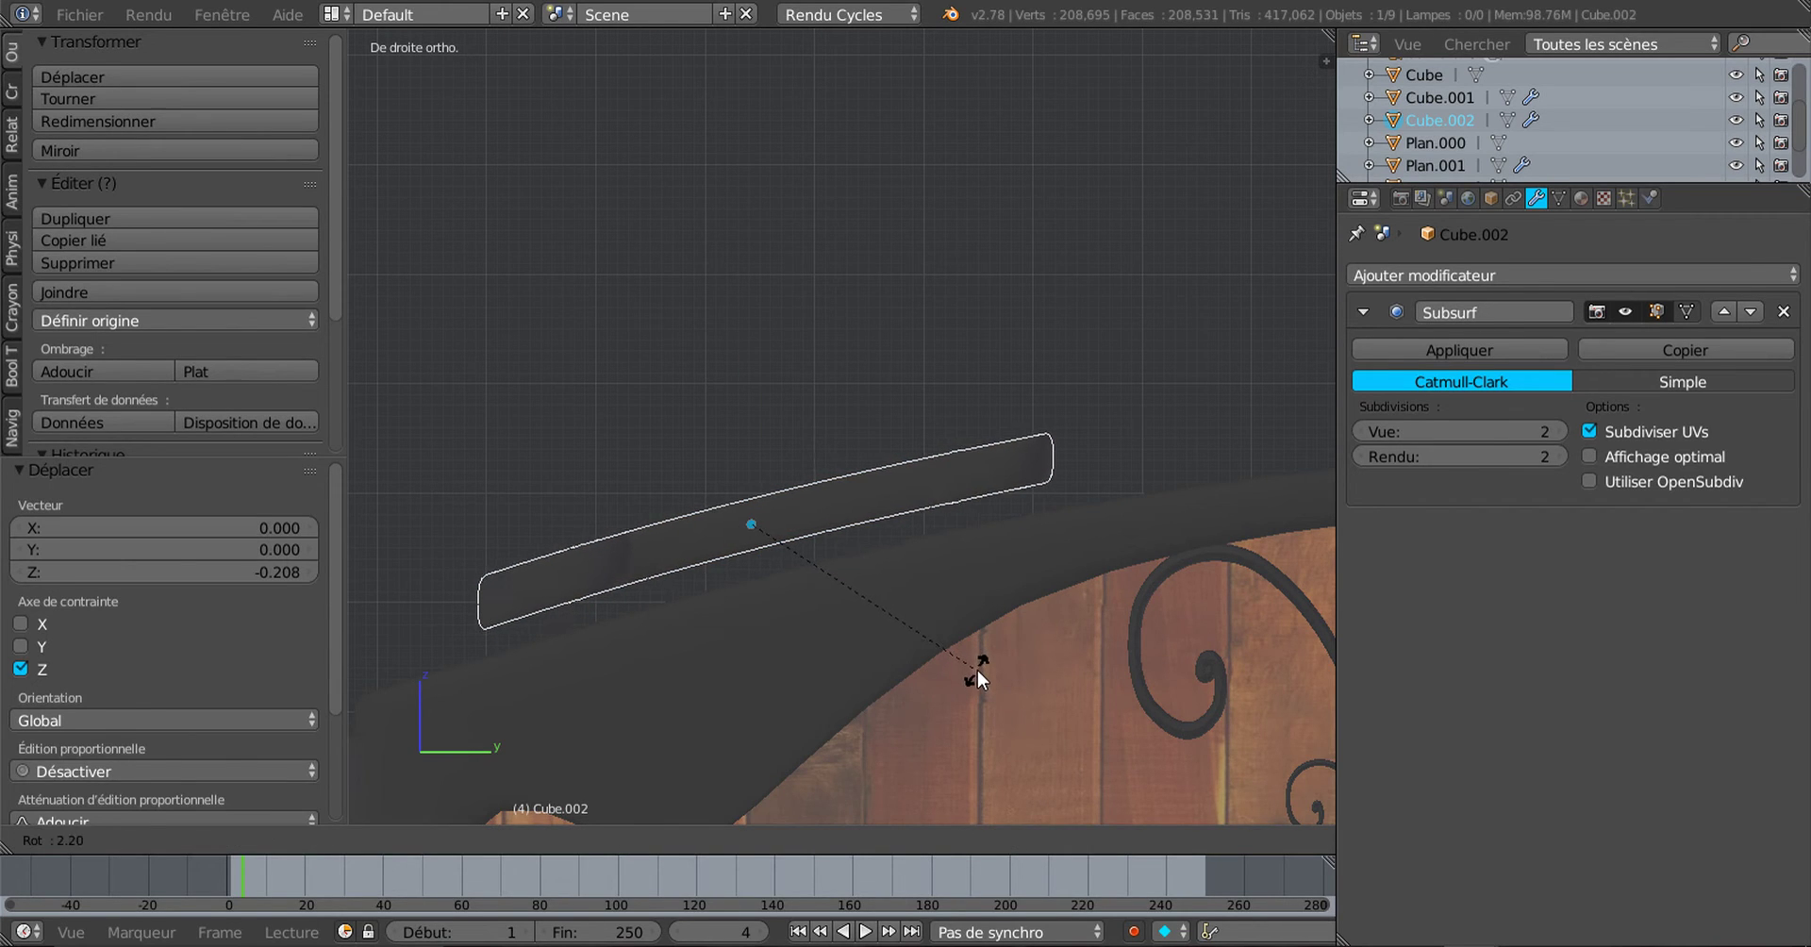
right_click(977, 670)
left_click_drag(755, 392, 677, 332)
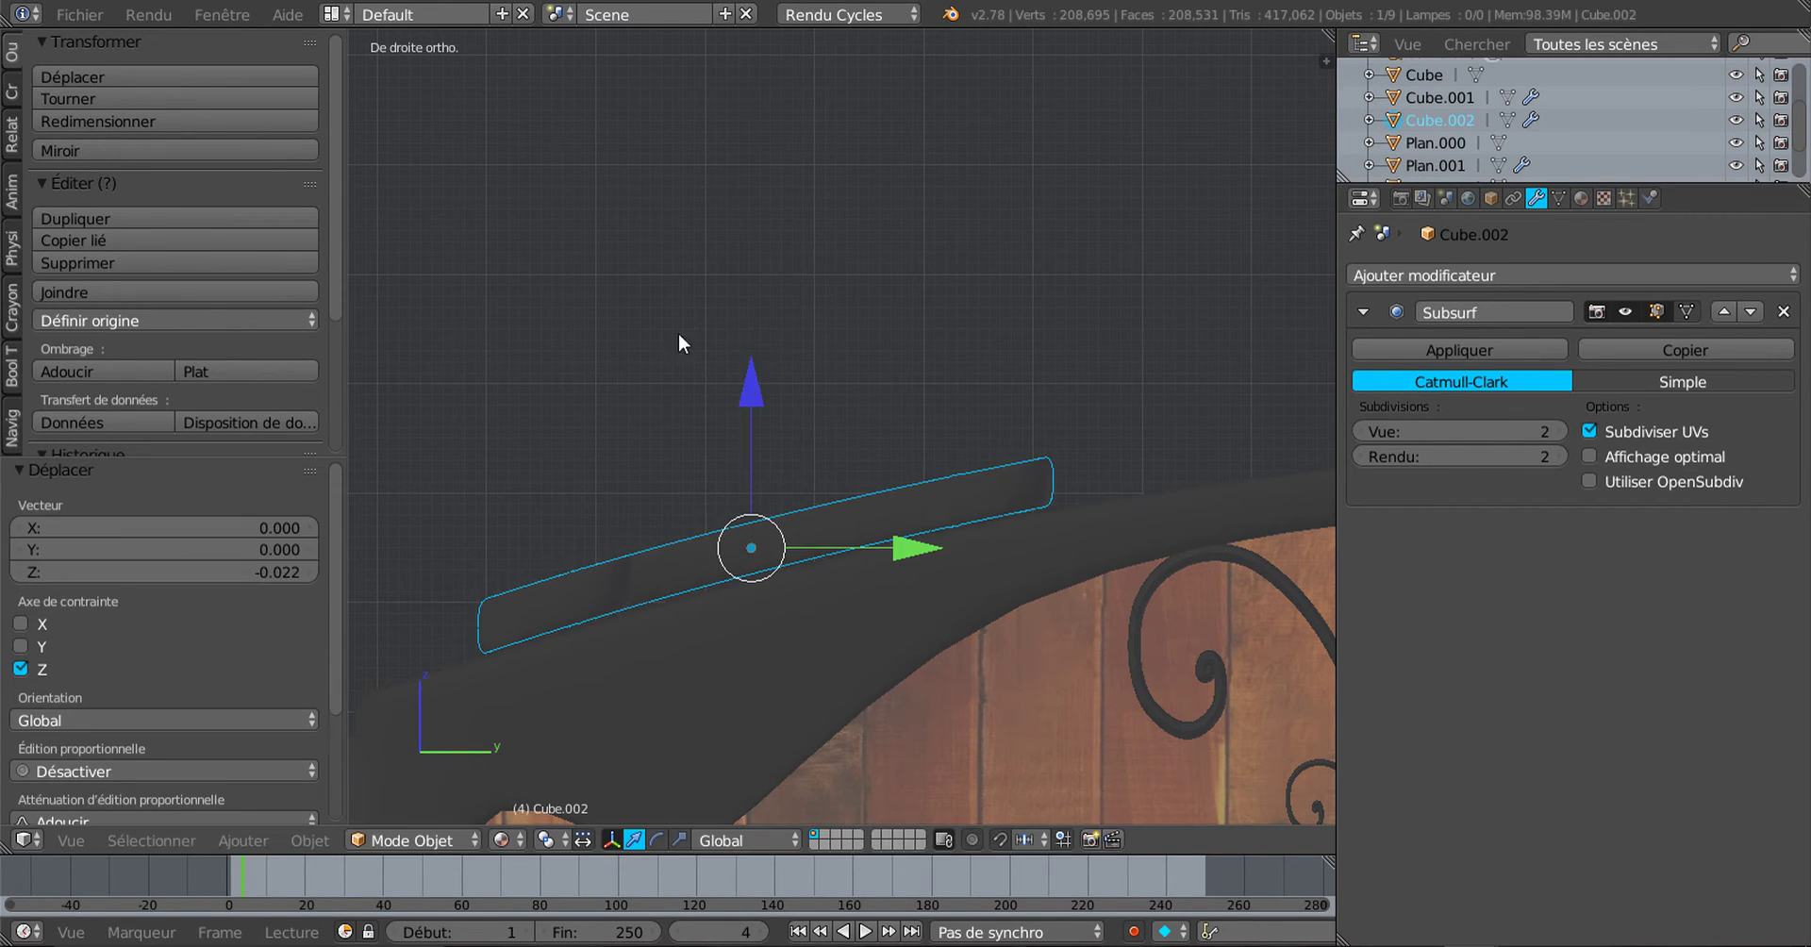
Step: Move the ornament about 0.104 along X beside the metal band and lower it about 0.034 along Z onto the lid
key("KP_1")
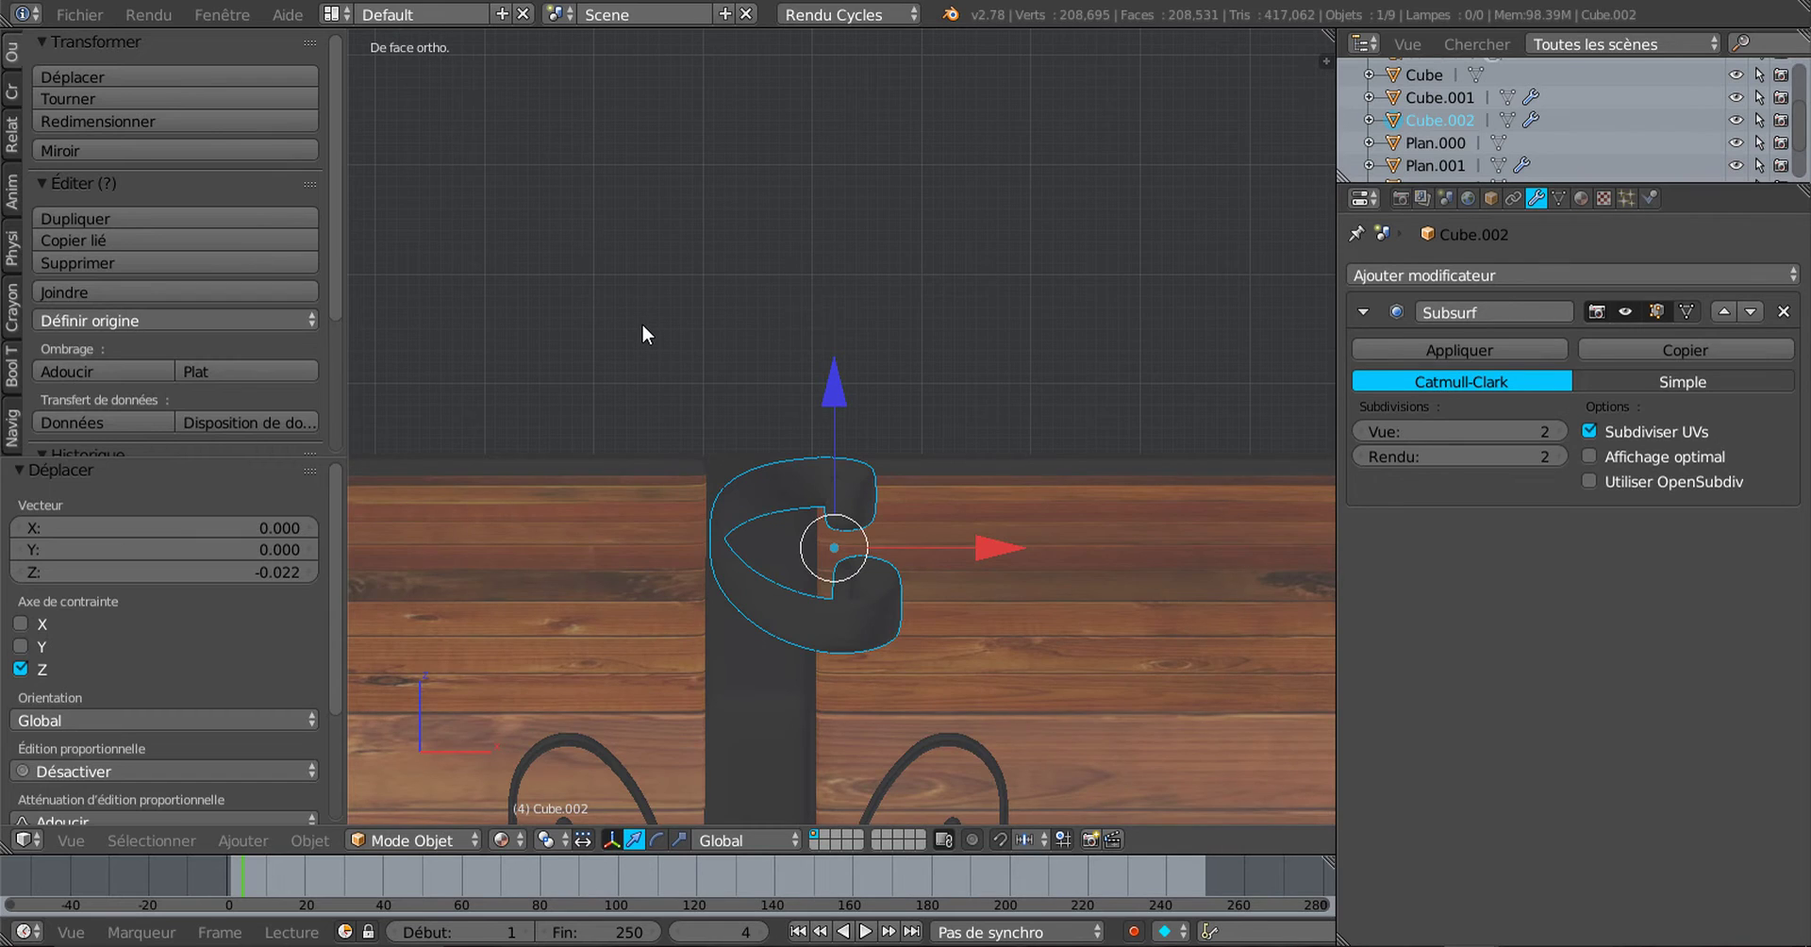
left_click_drag(1016, 506, 1073, 500)
middle_click_drag(1011, 348, 817, 469)
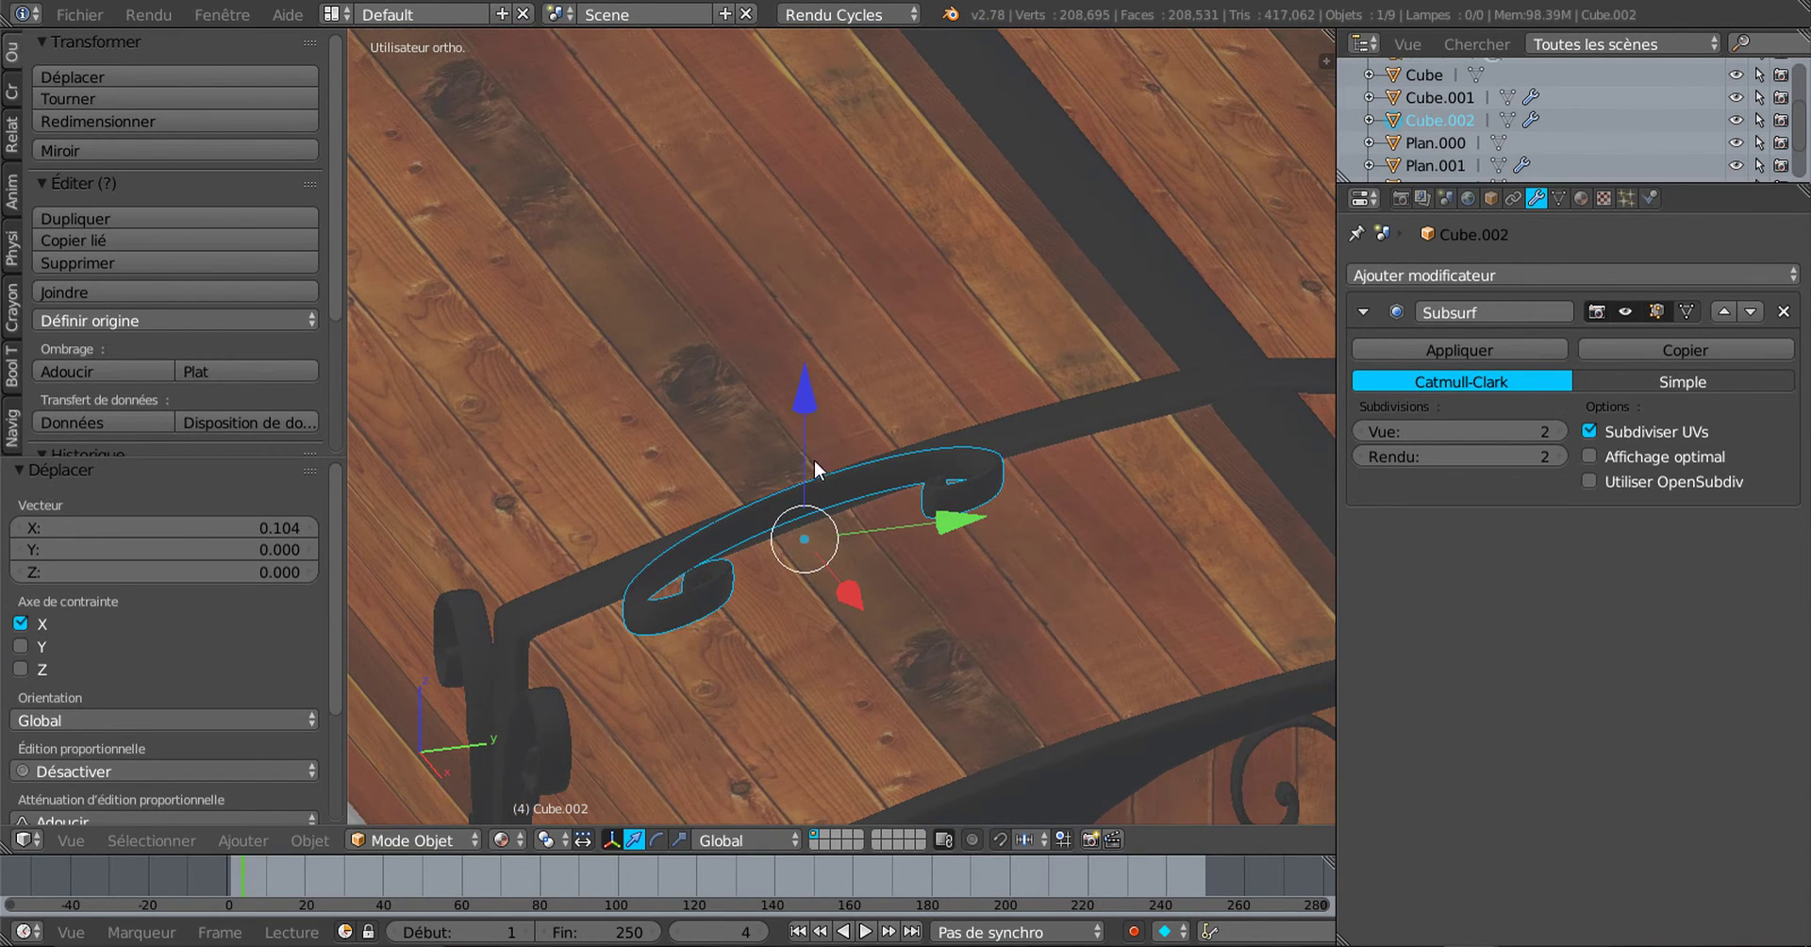
left_click_drag(803, 394, 807, 415)
middle_click_drag(807, 415, 846, 577)
Step: Shift the ornament about -0.004 along X against the metal band and move it along Y farther up the lid
key("KP_7")
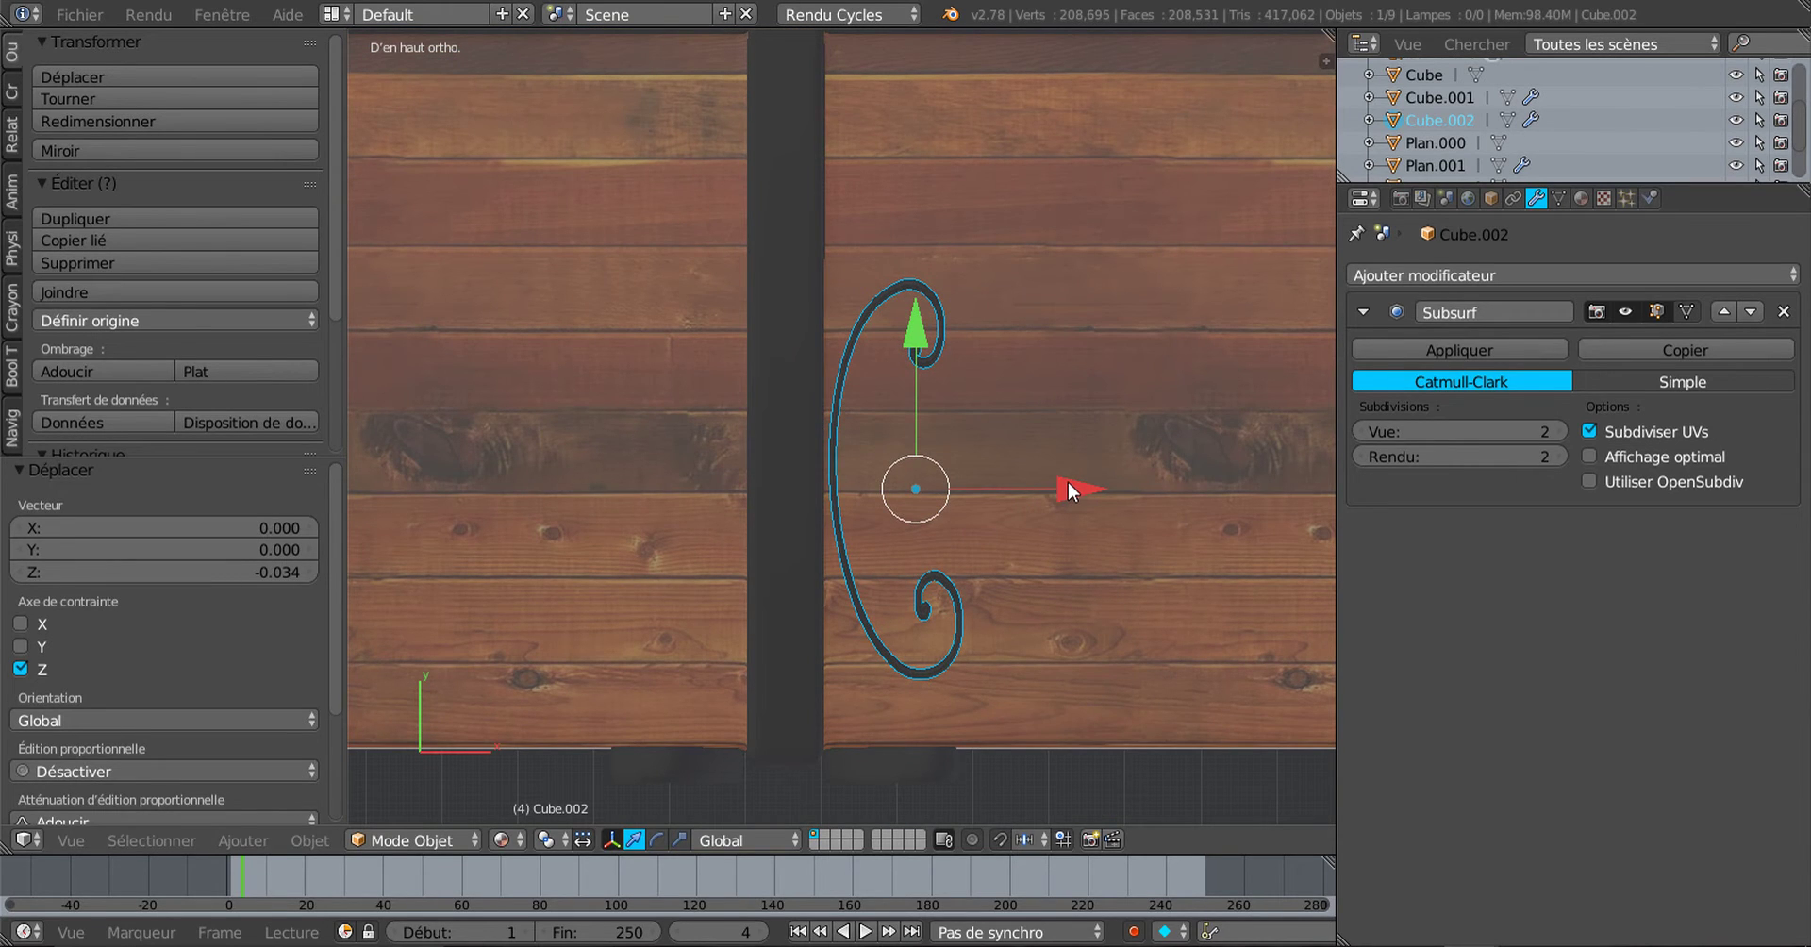
left_click_drag(1068, 483, 1062, 483)
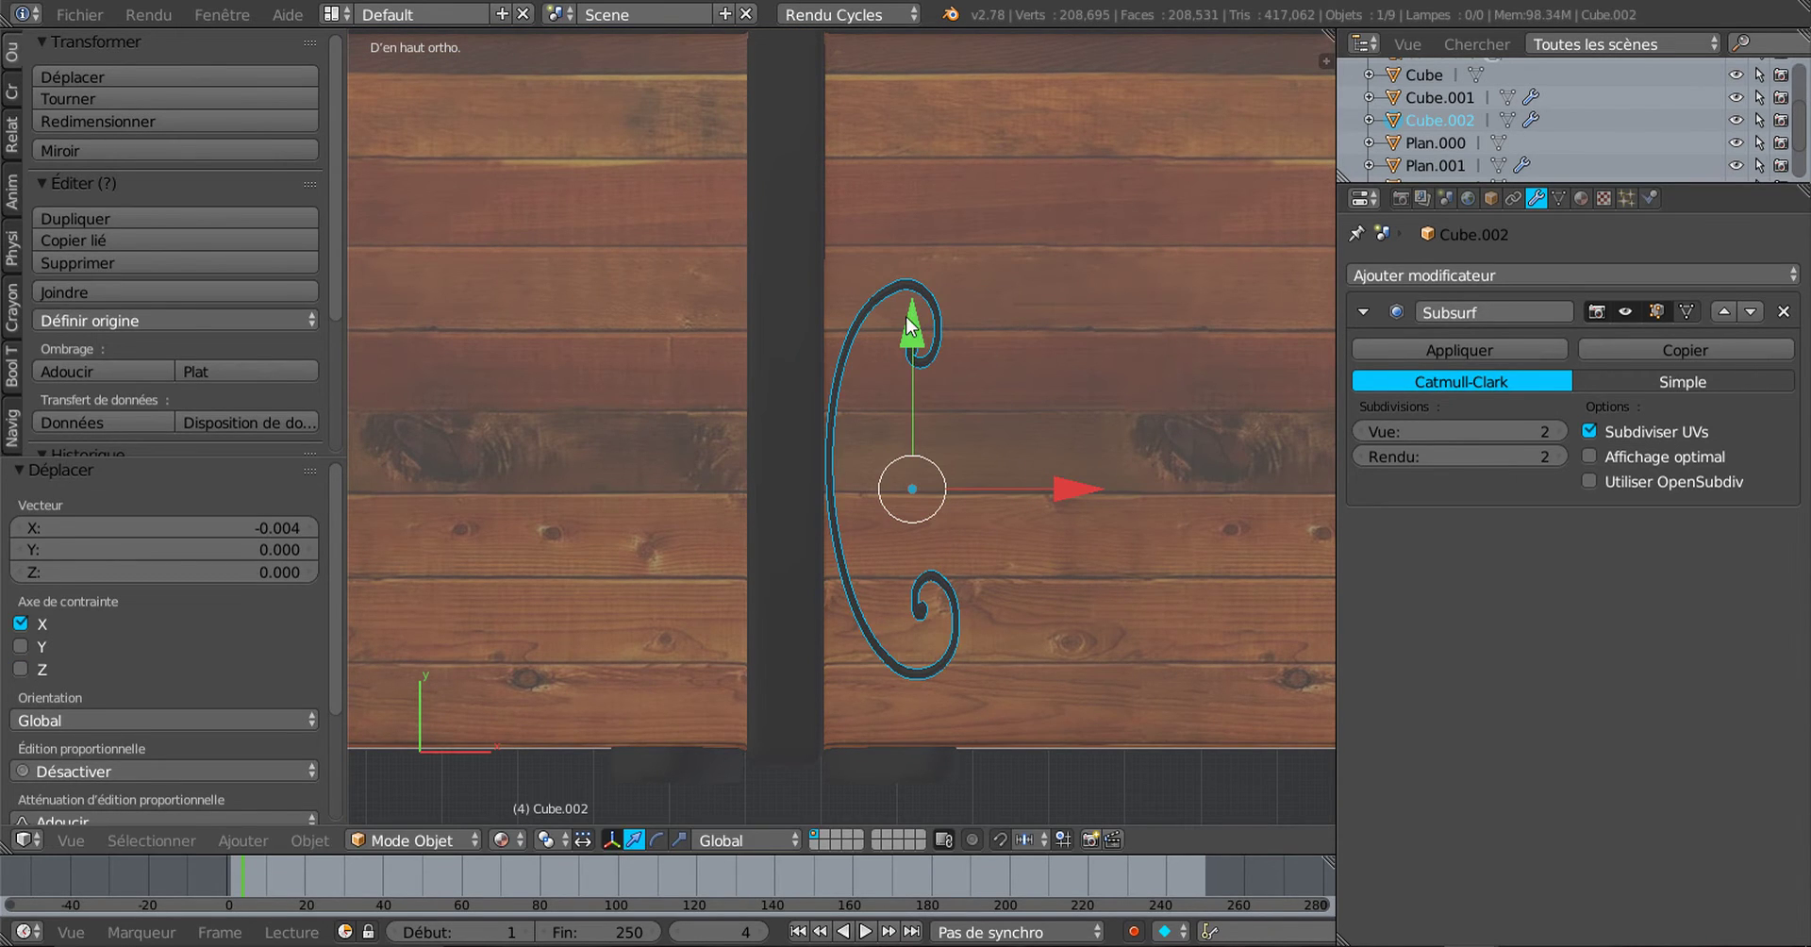
left_click_drag(906, 315, 915, 207)
Step: Raise the ornament about 0.054 along Z to sit on the curved lid, and inspect its fit from the side and above
middle_click_drag(994, 492, 851, 456)
mouse_move(911, 404)
left_mouse_down()
mouse_move(911, 375)
mouse_move(921, 395)
left_mouse_up()
middle_click_drag(921, 395, 900, 515)
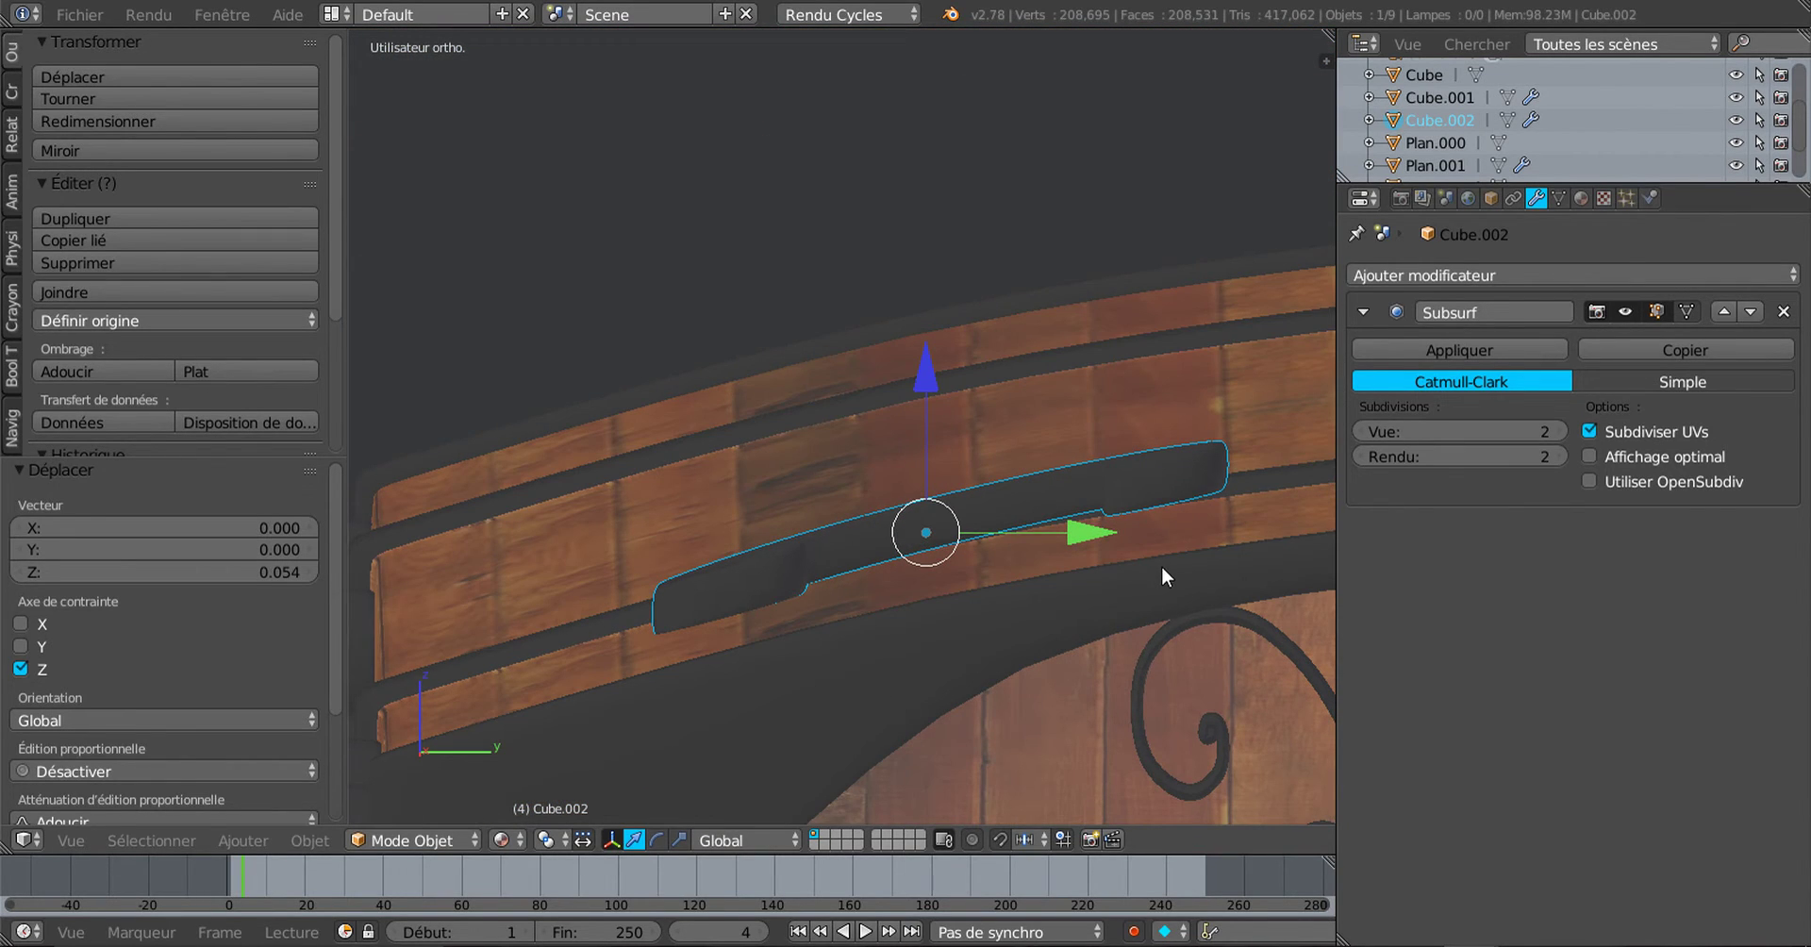
middle_click_drag(1112, 602, 1133, 666)
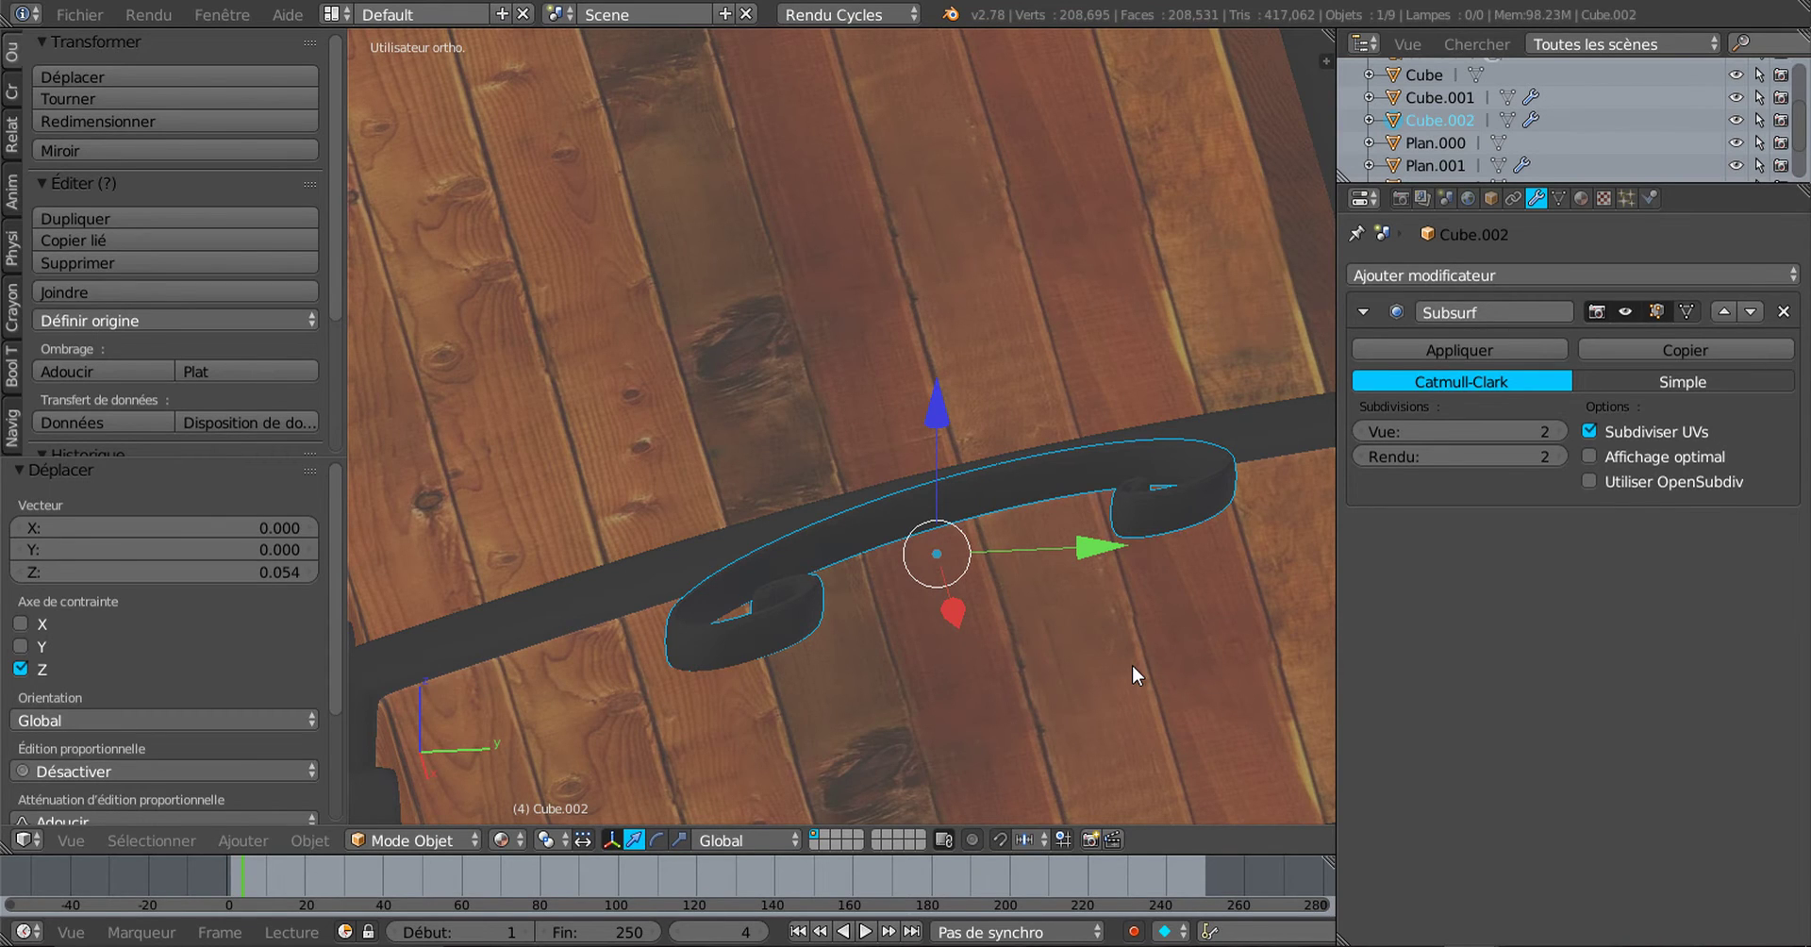
Step: Rotate the ornament about -1° around the global X axis to follow the lid's slope, and raise it slightly along Z
middle_click_drag(1133, 664, 1123, 634)
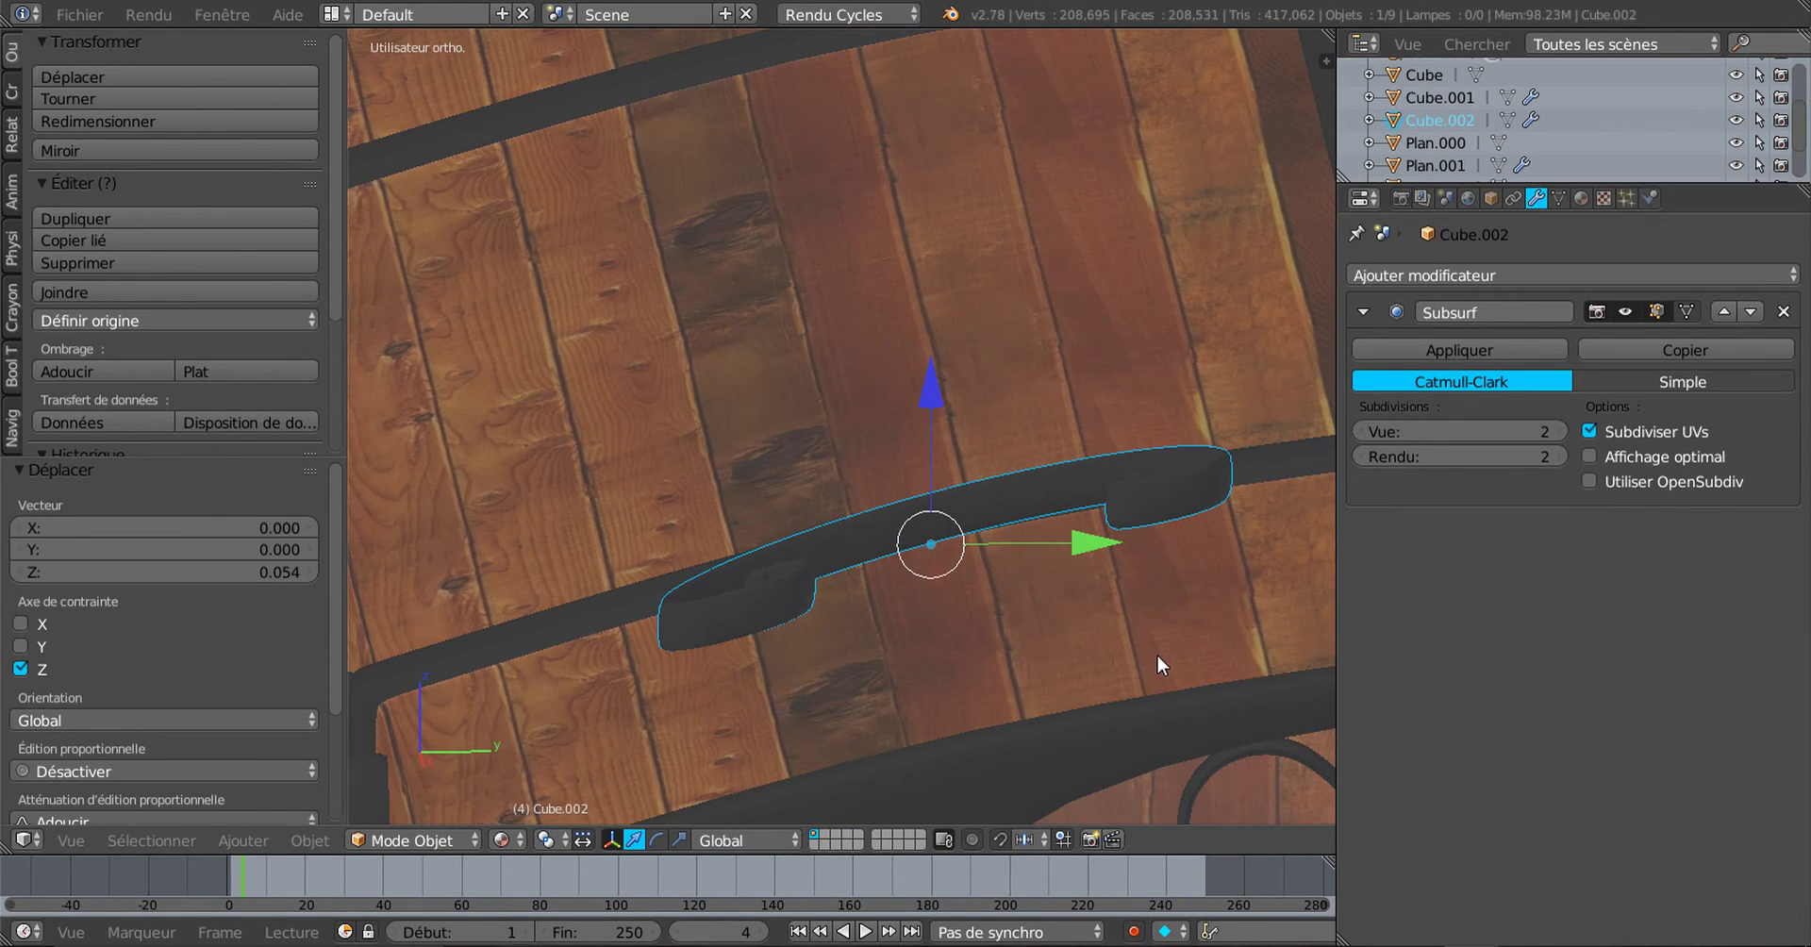
key("r")
key("x")
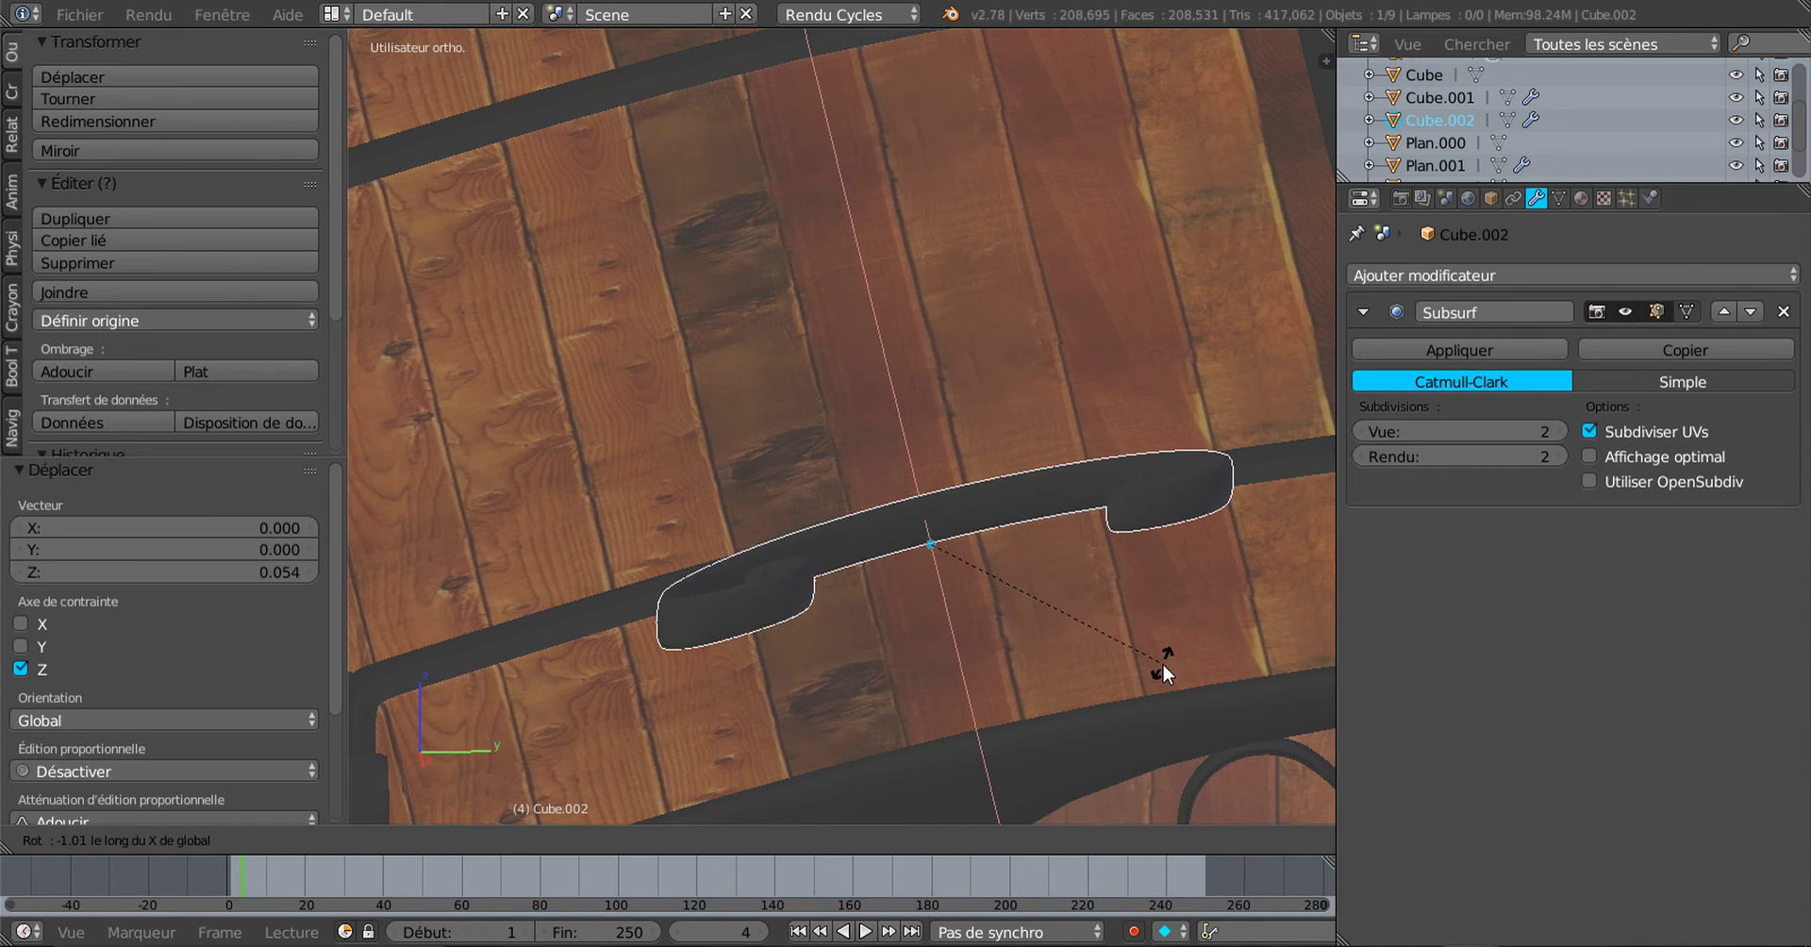
left_click(1162, 664)
left_click_drag(947, 415, 928, 381)
Step: Shift the ornament about -0.014 along X against the metal band and lower it about 0.013 along Z onto the lid
middle_click_drag(875, 484, 986, 694)
left_click_drag(1087, 468, 1063, 467)
middle_click_drag(984, 567, 996, 411)
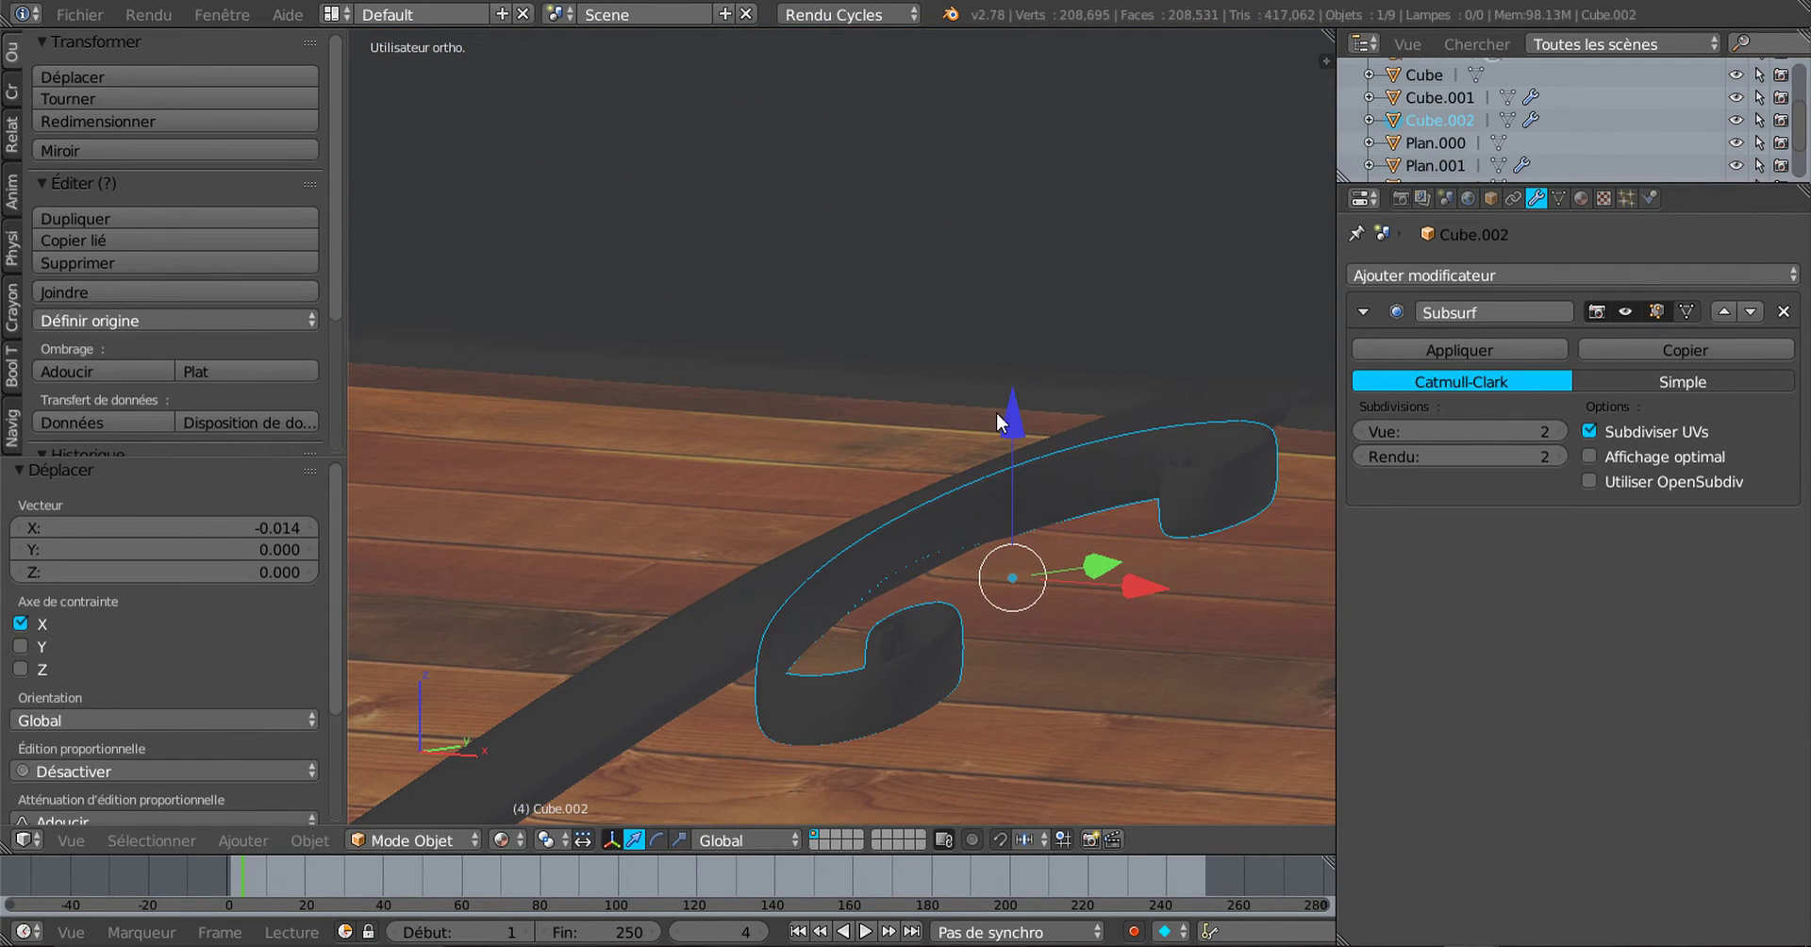
left_click_drag(998, 413, 1006, 433)
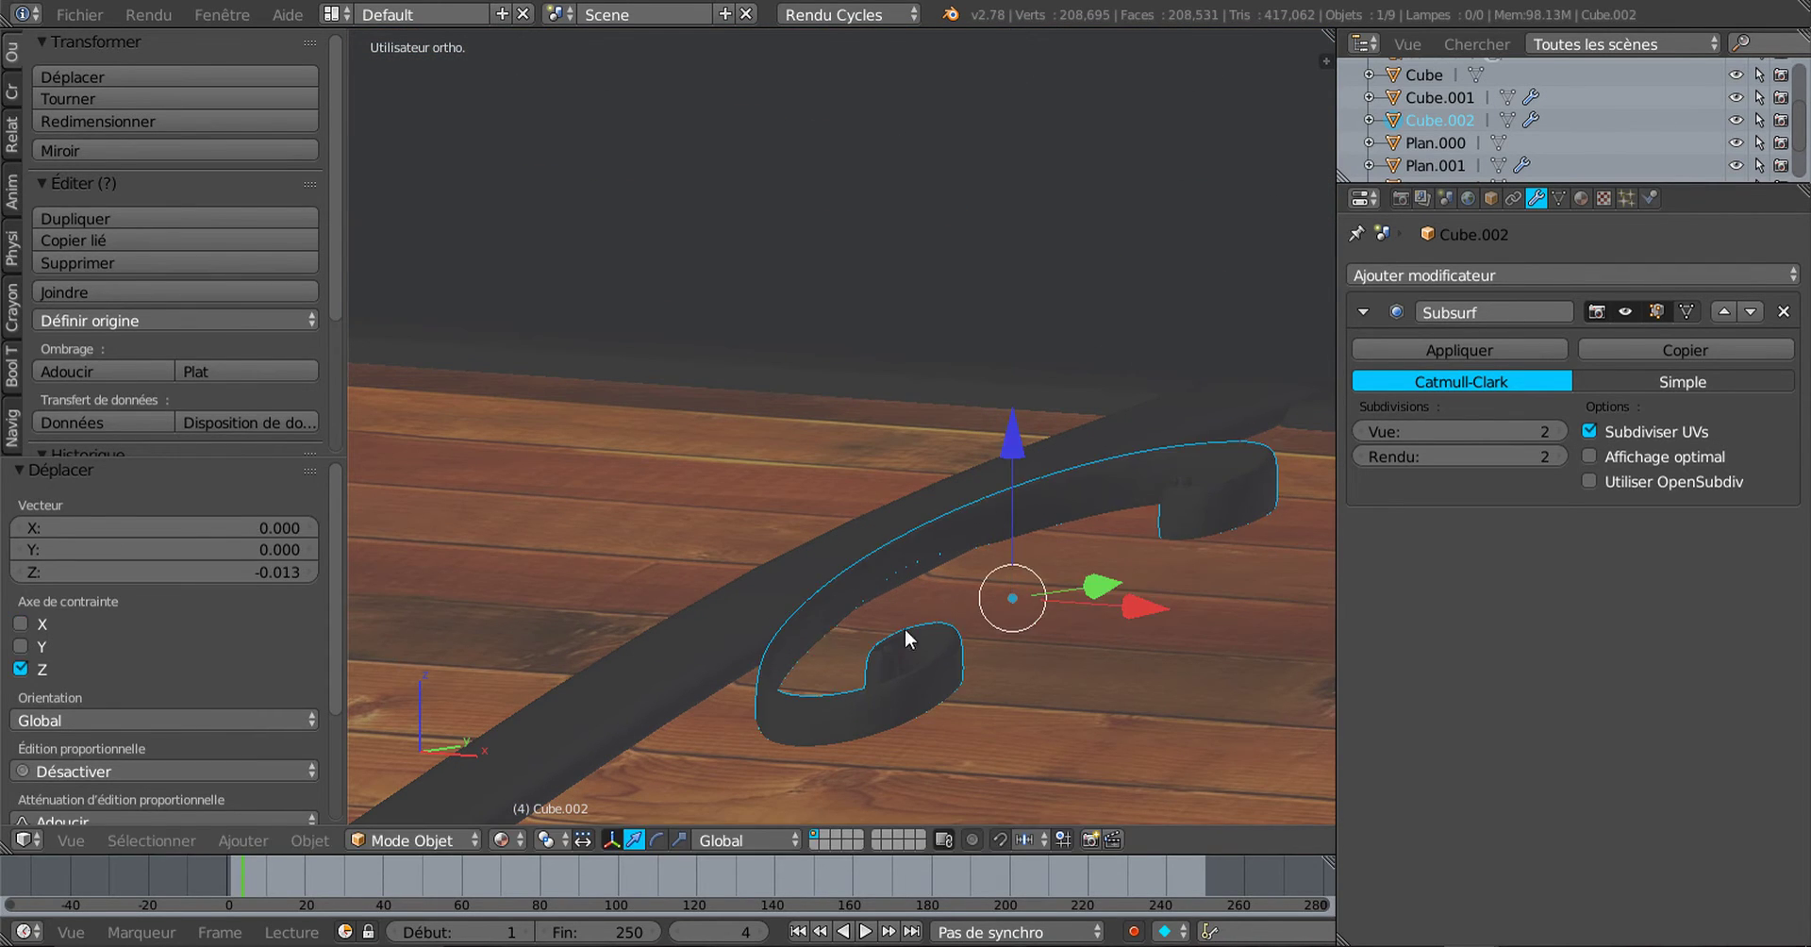
Step: Try scaling the ornament along the global Z axis, and check its thickness on the lid from several angles
middle_click_drag(908, 632, 667, 652)
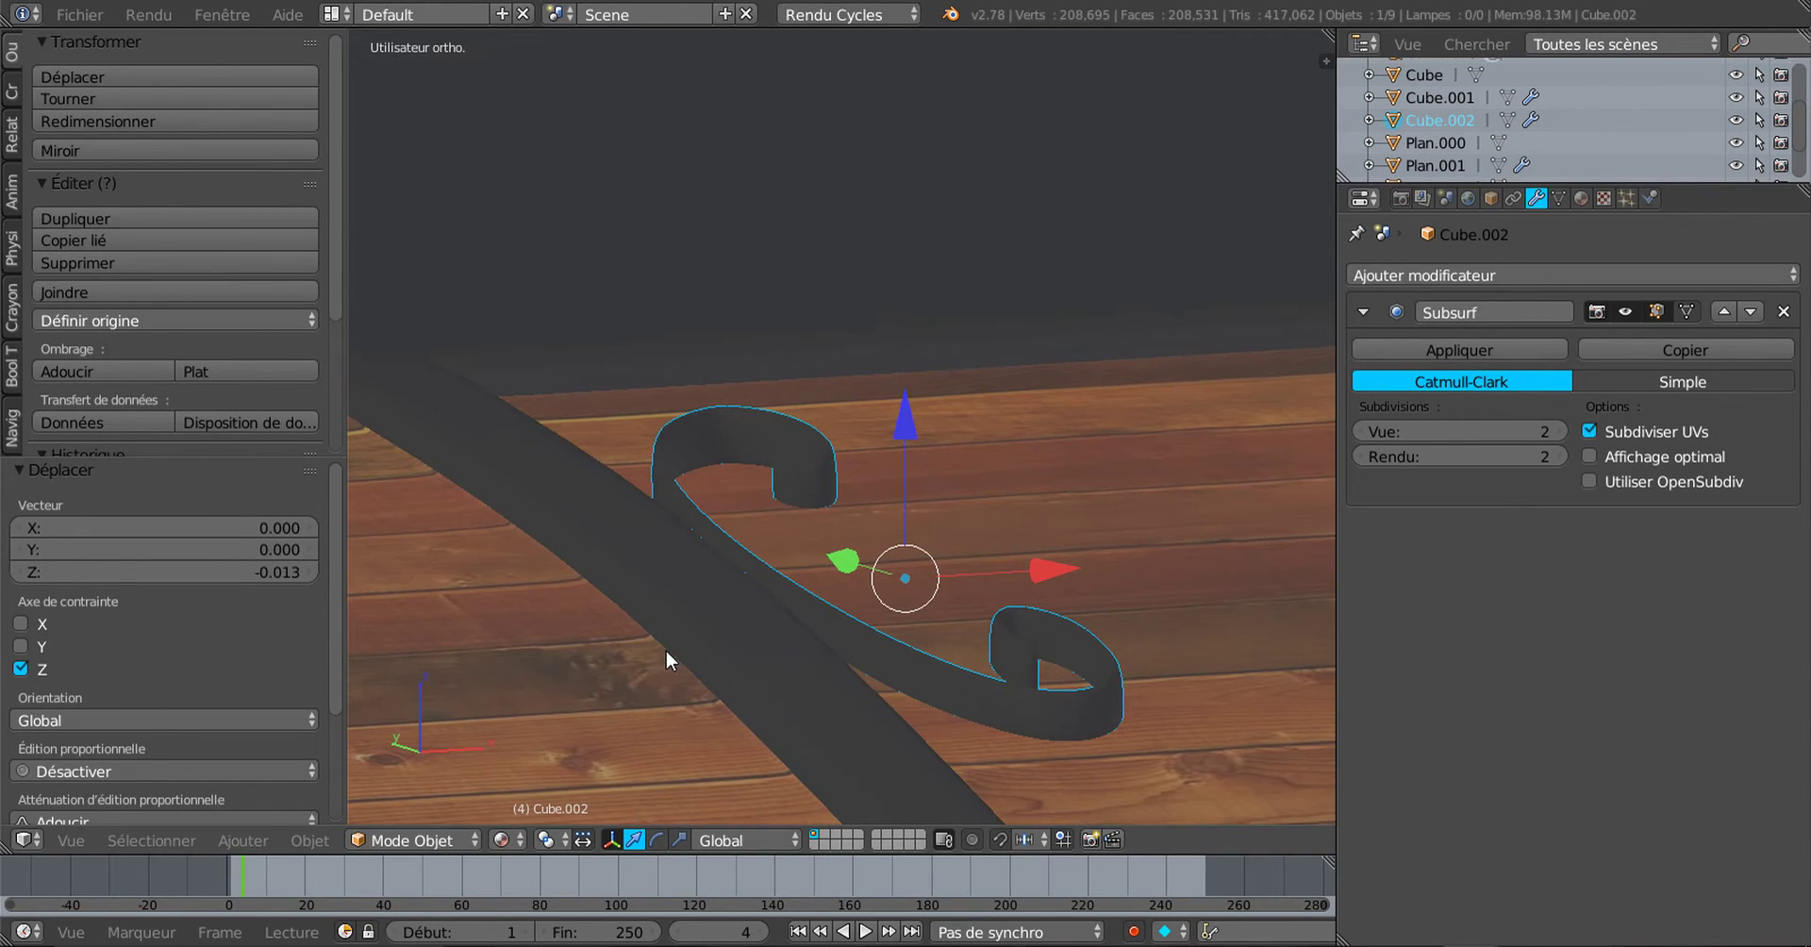
left_click(679, 840)
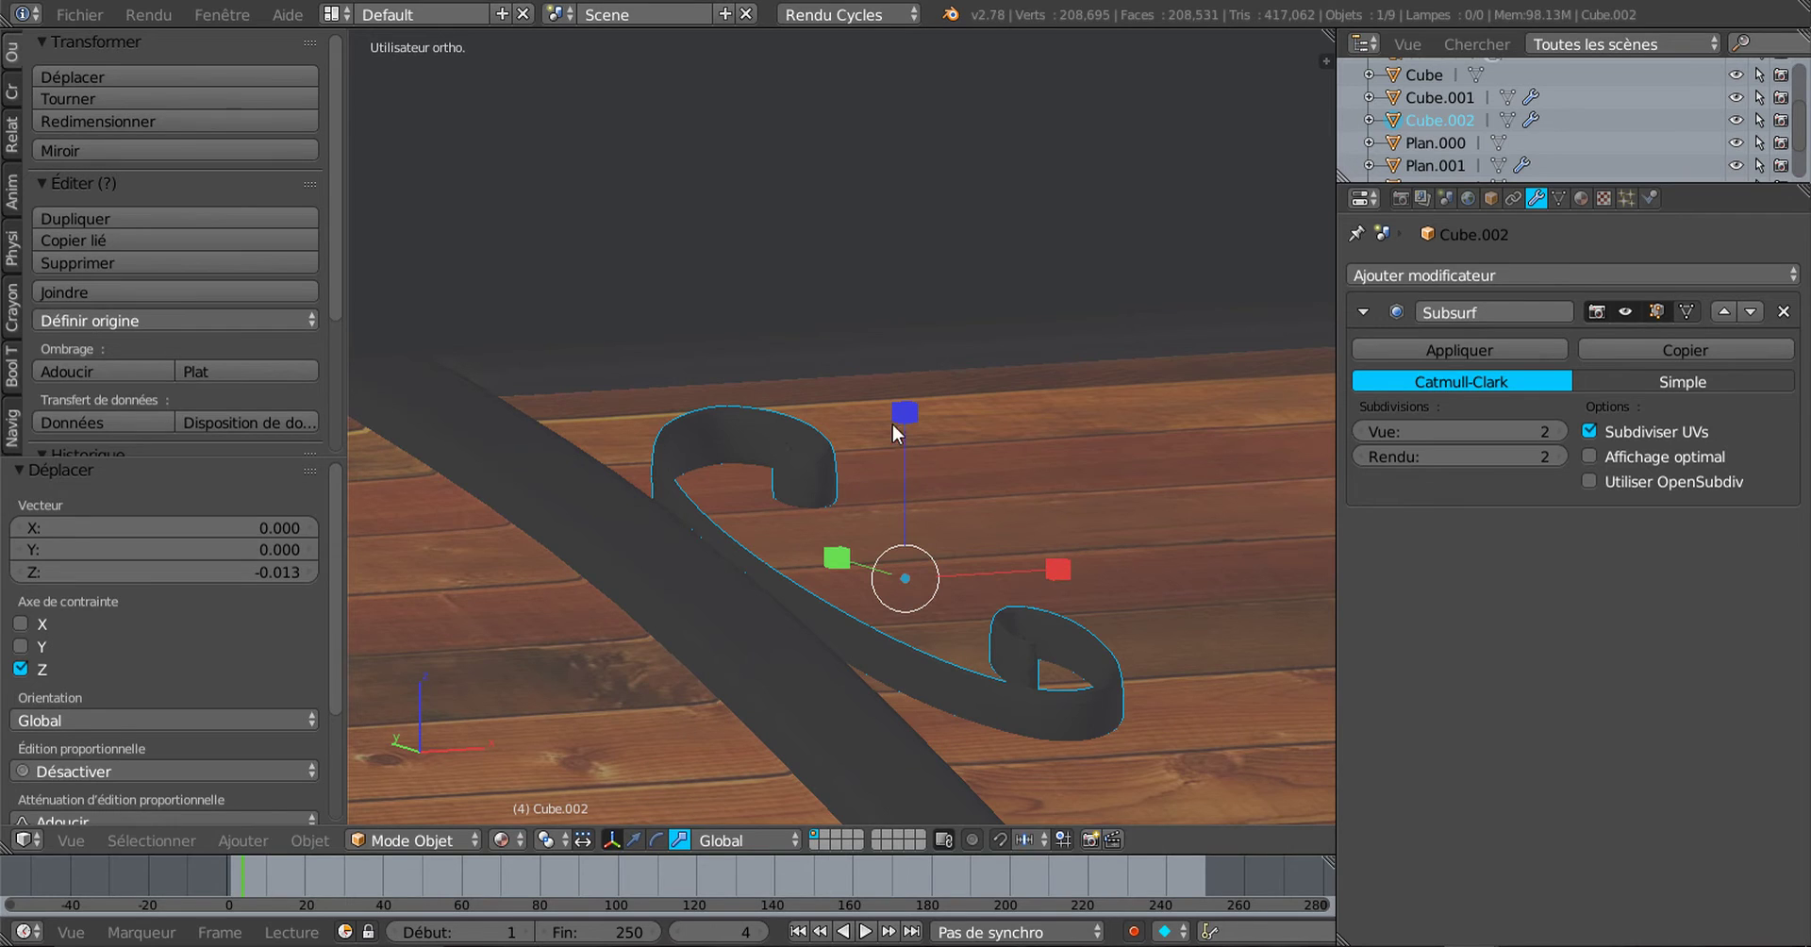
left_click_drag(892, 425, 902, 412)
middle_click_drag(852, 703, 734, 645)
scroll(770, 690, "down", 3)
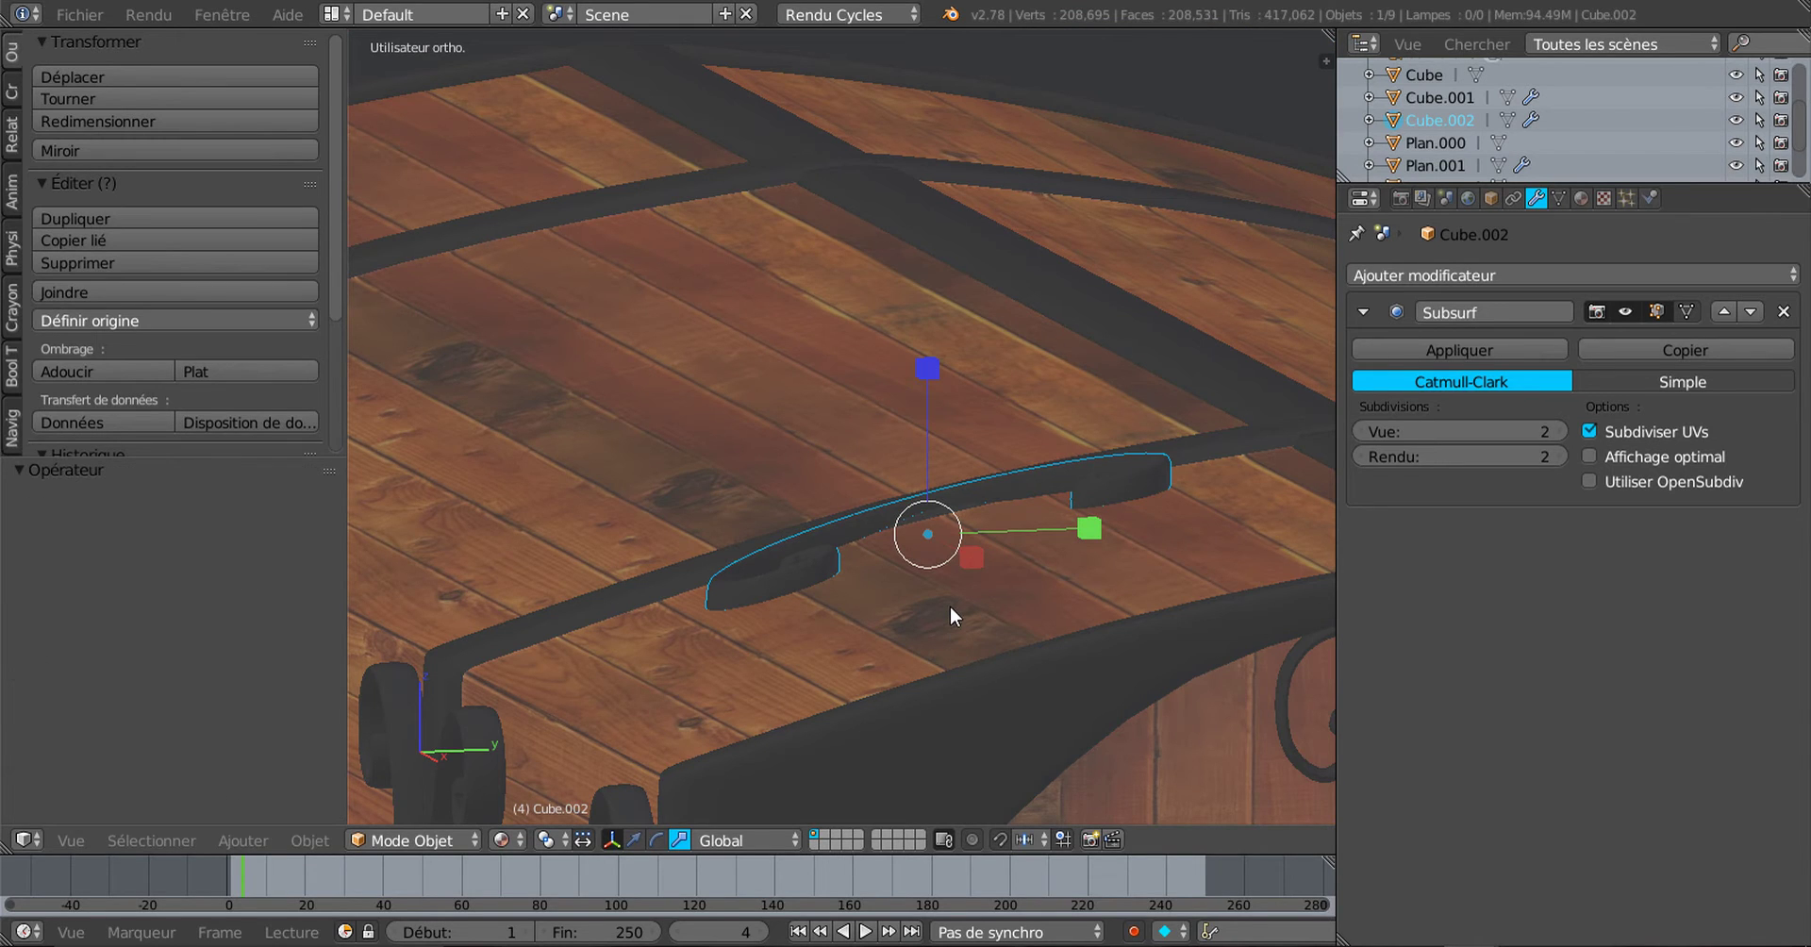
middle_click_drag(955, 619, 863, 614)
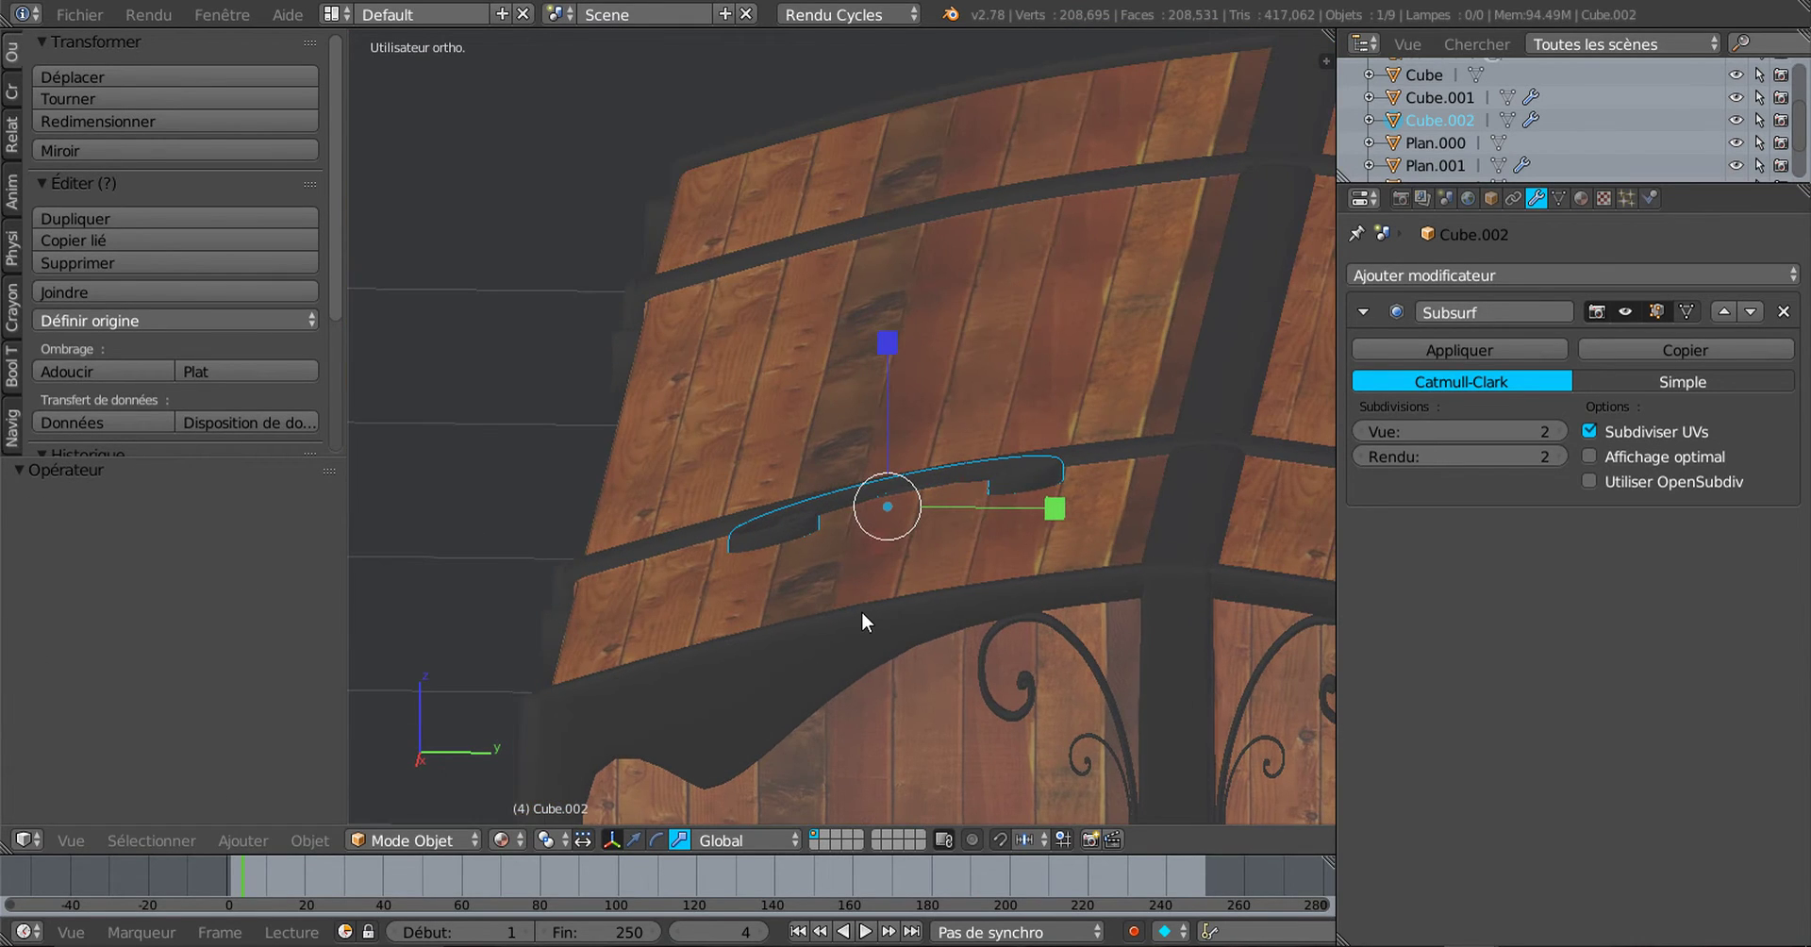
scroll(879, 545, "up", 3)
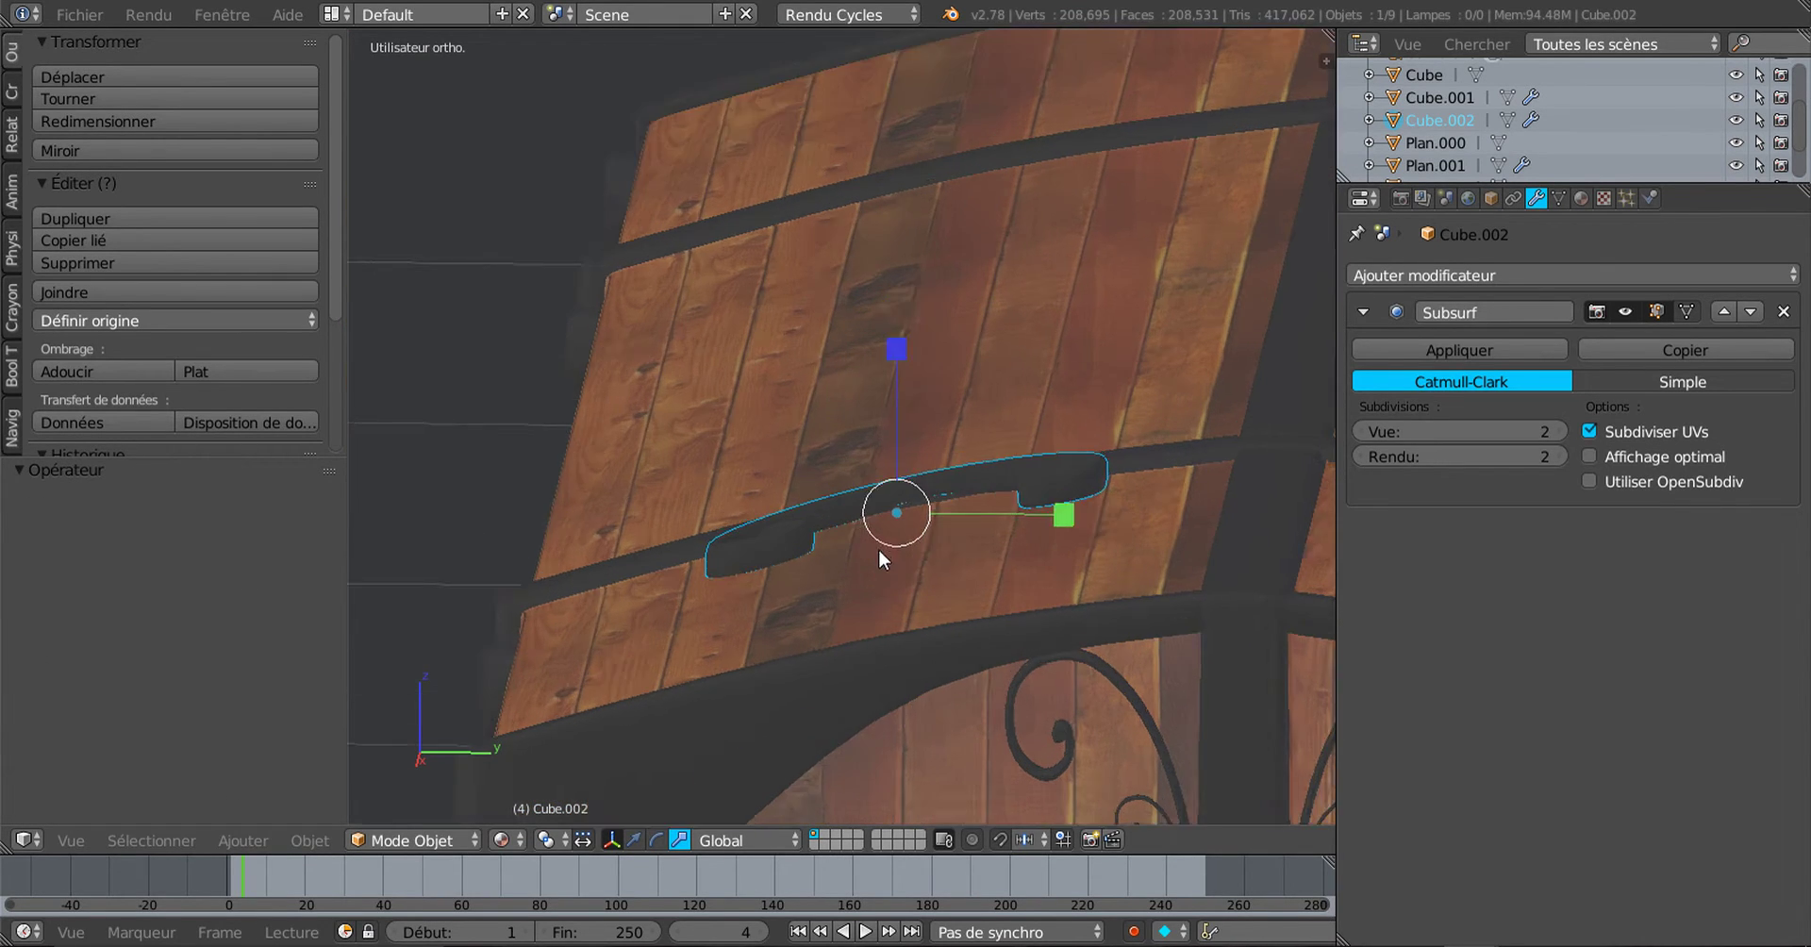
middle_click_drag(881, 551, 892, 591)
Step: Open the ornament's mesh in Edit mode and display the scene in solid shading
left_click(499, 840)
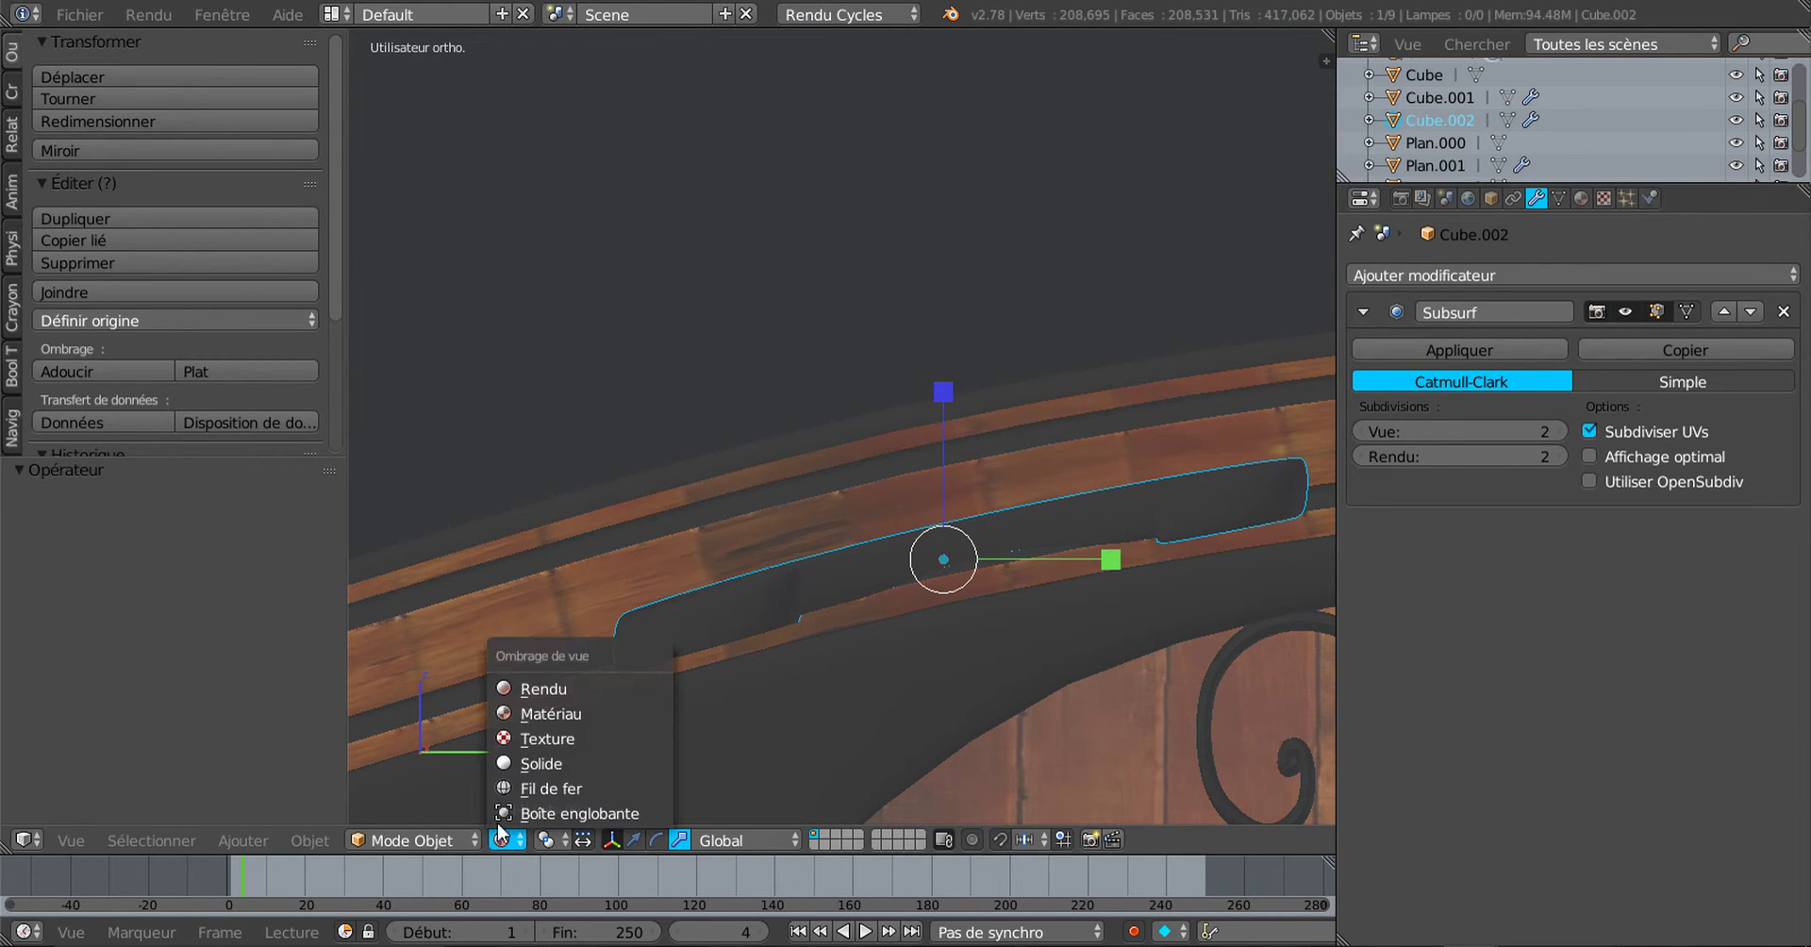
left_click(550, 714)
key("Tab")
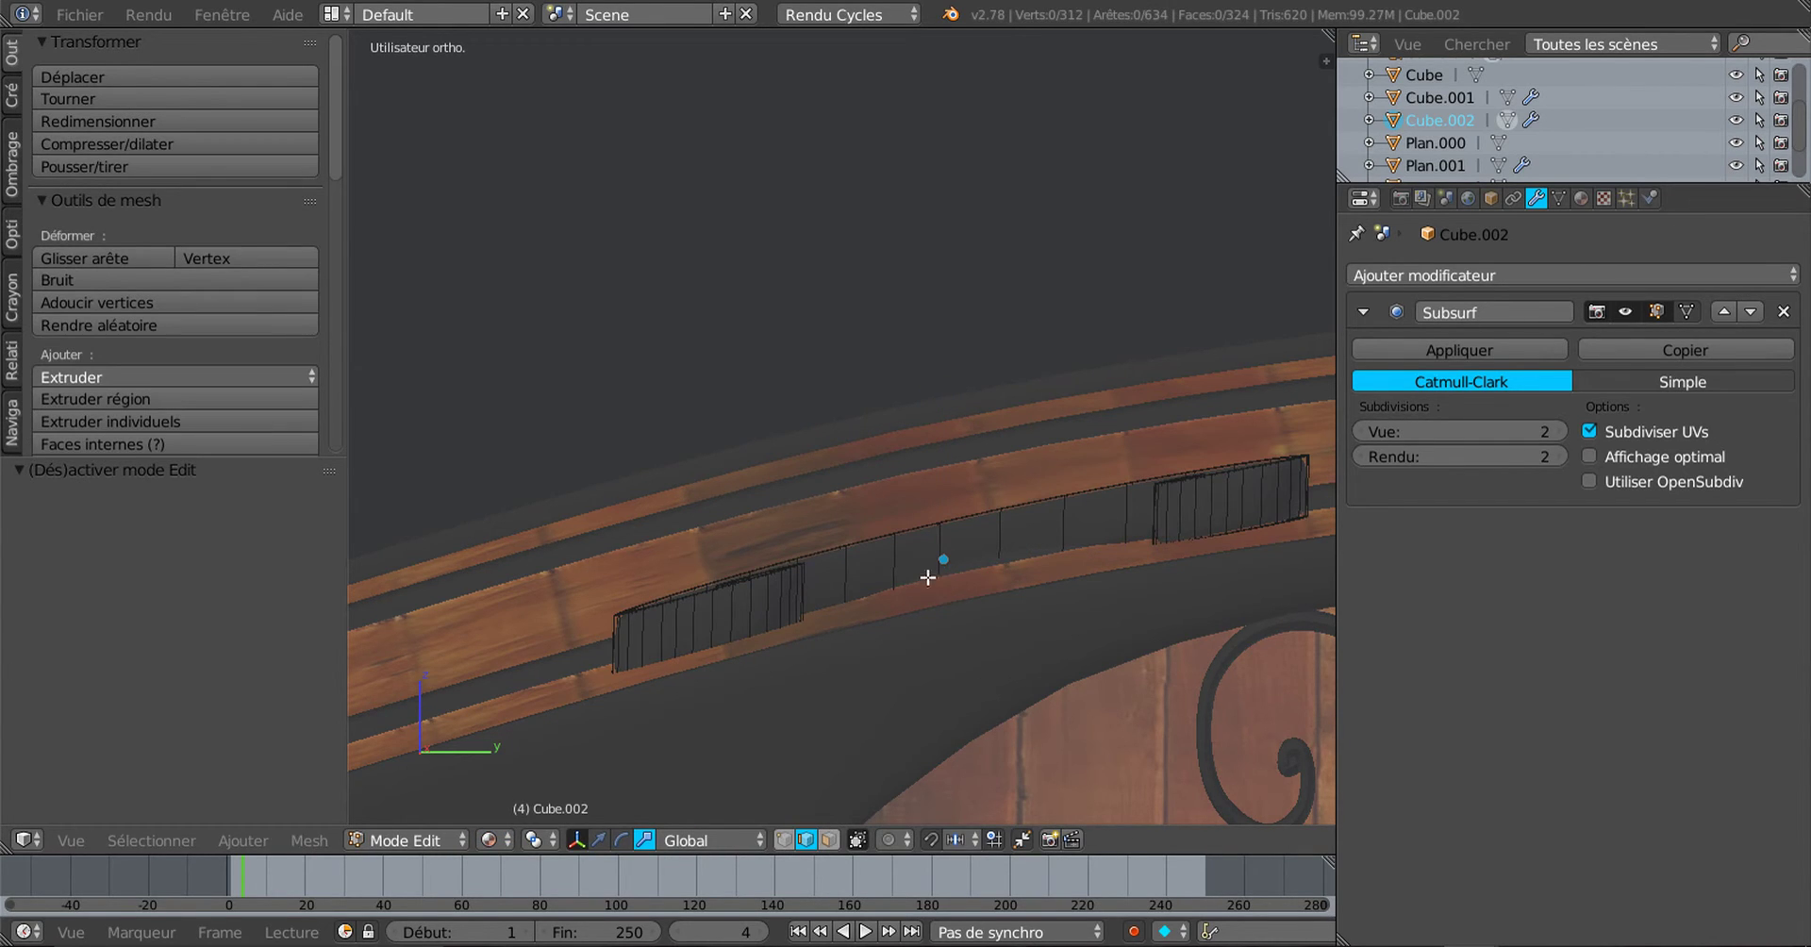
key("z")
key("z")
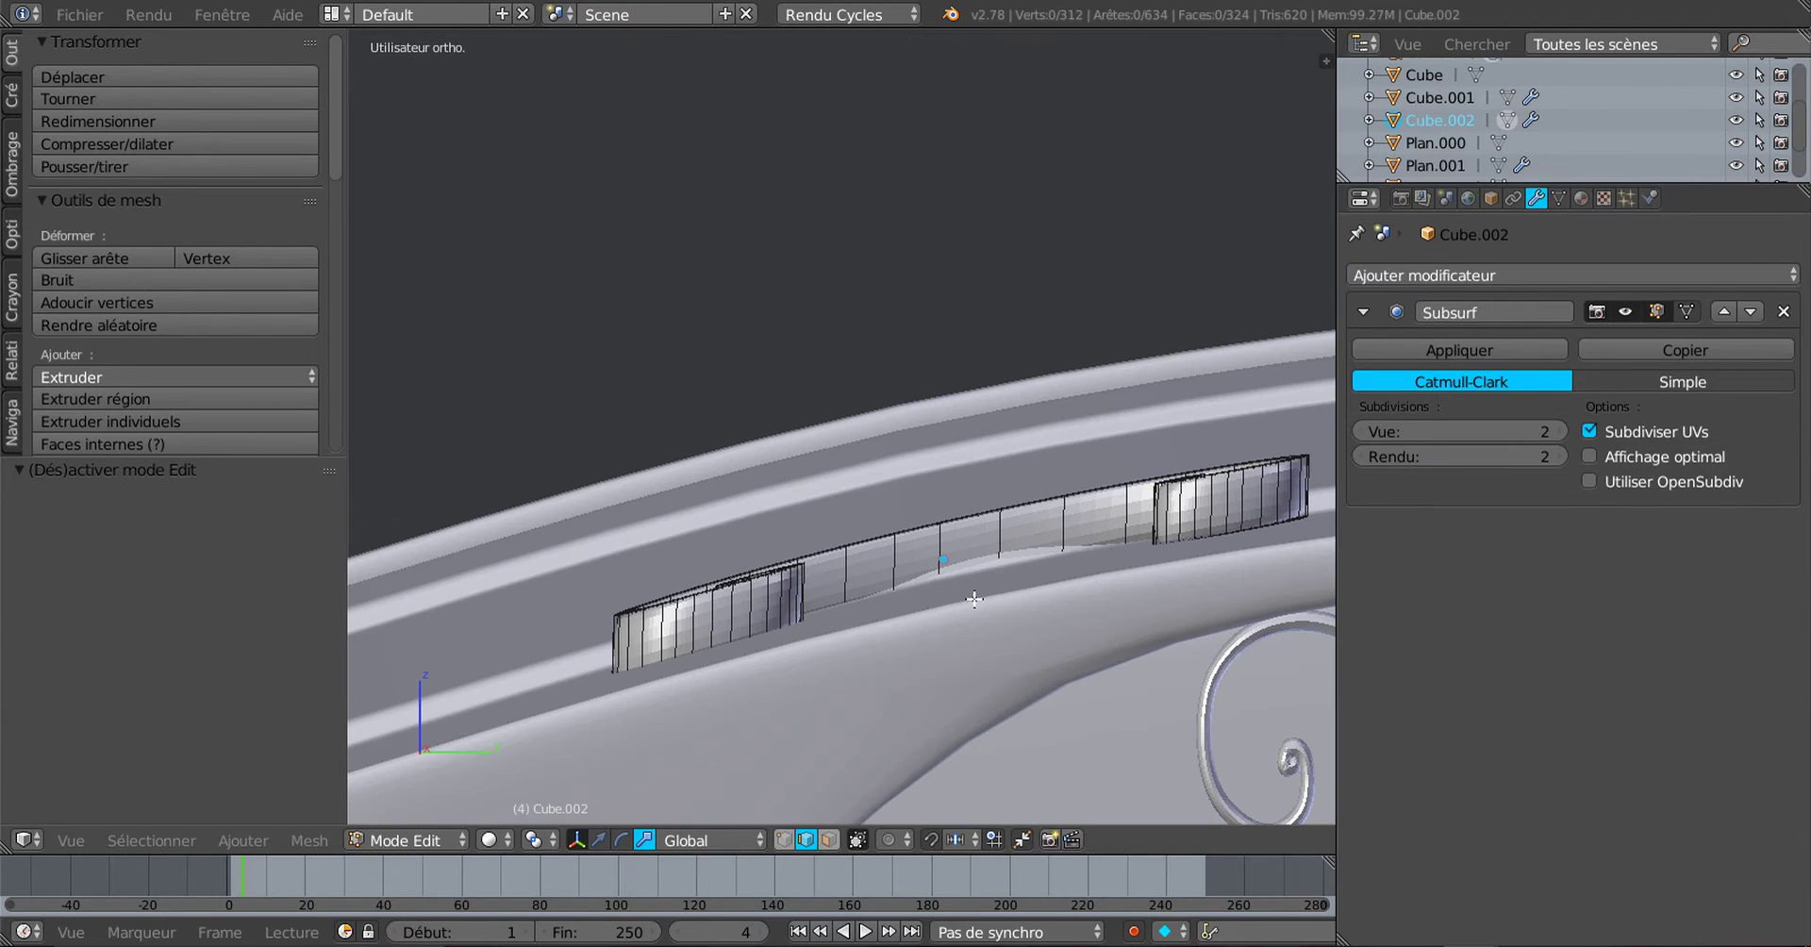
Step: Try scaling the ornament's whole mesh to about 0.783 along the global Z axis
key("a")
key("a")
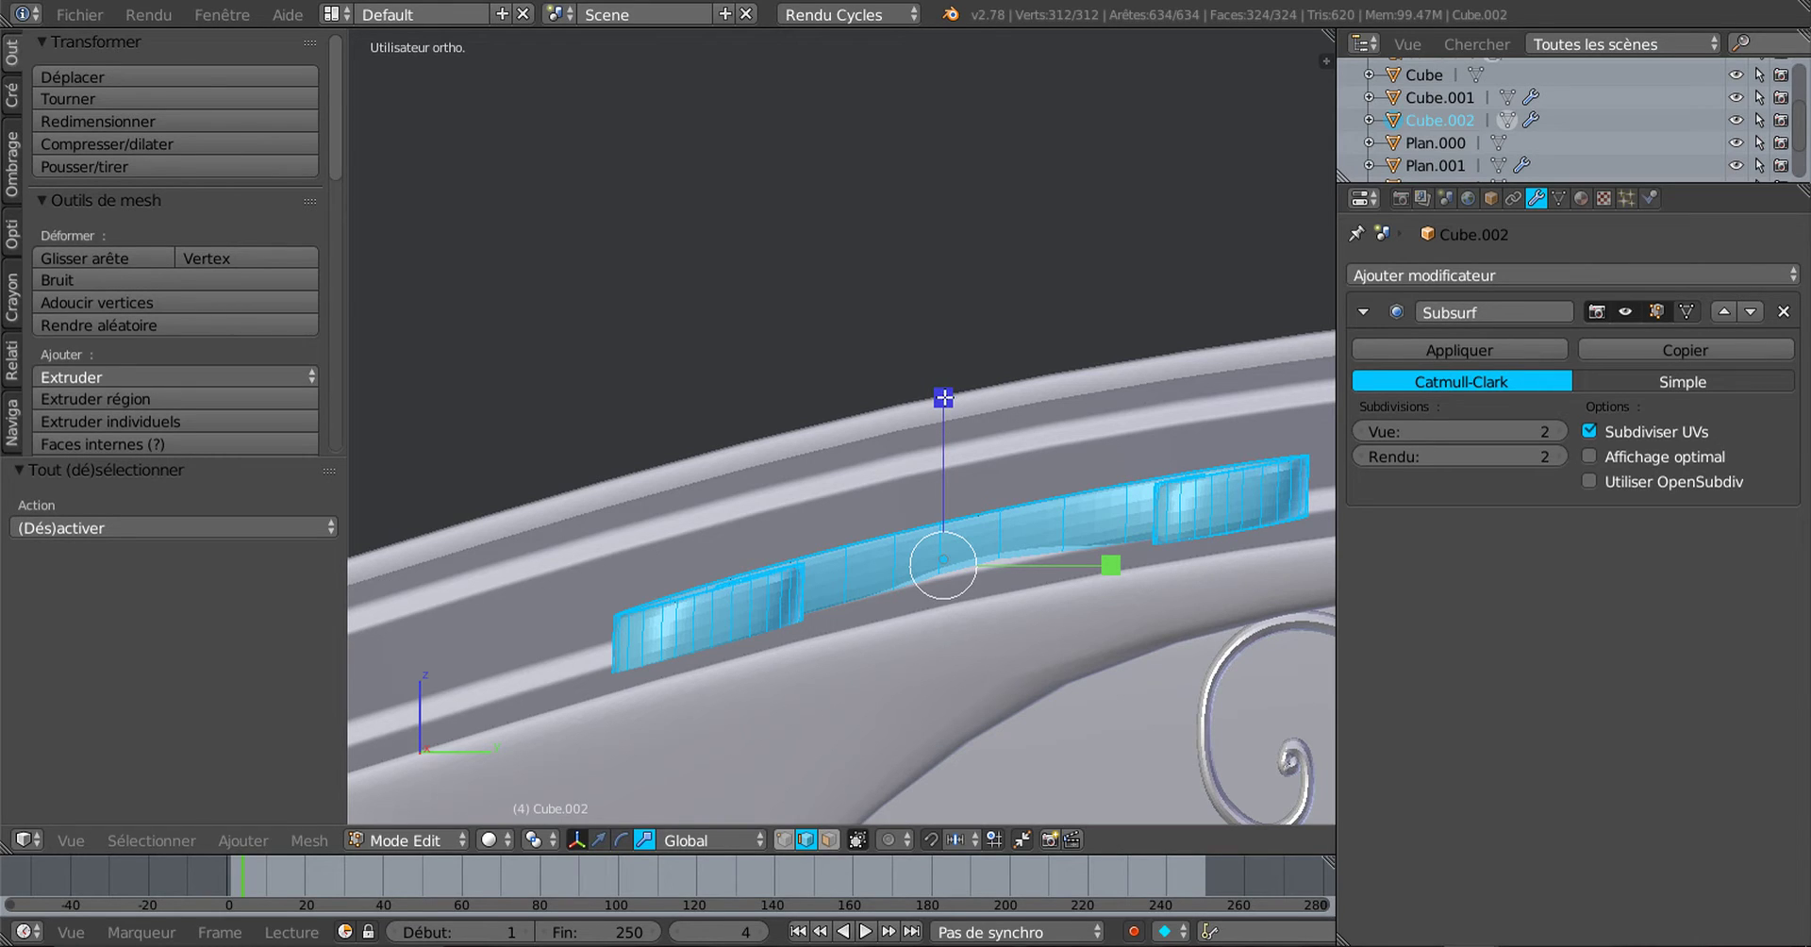
left_click_drag(943, 398, 955, 434)
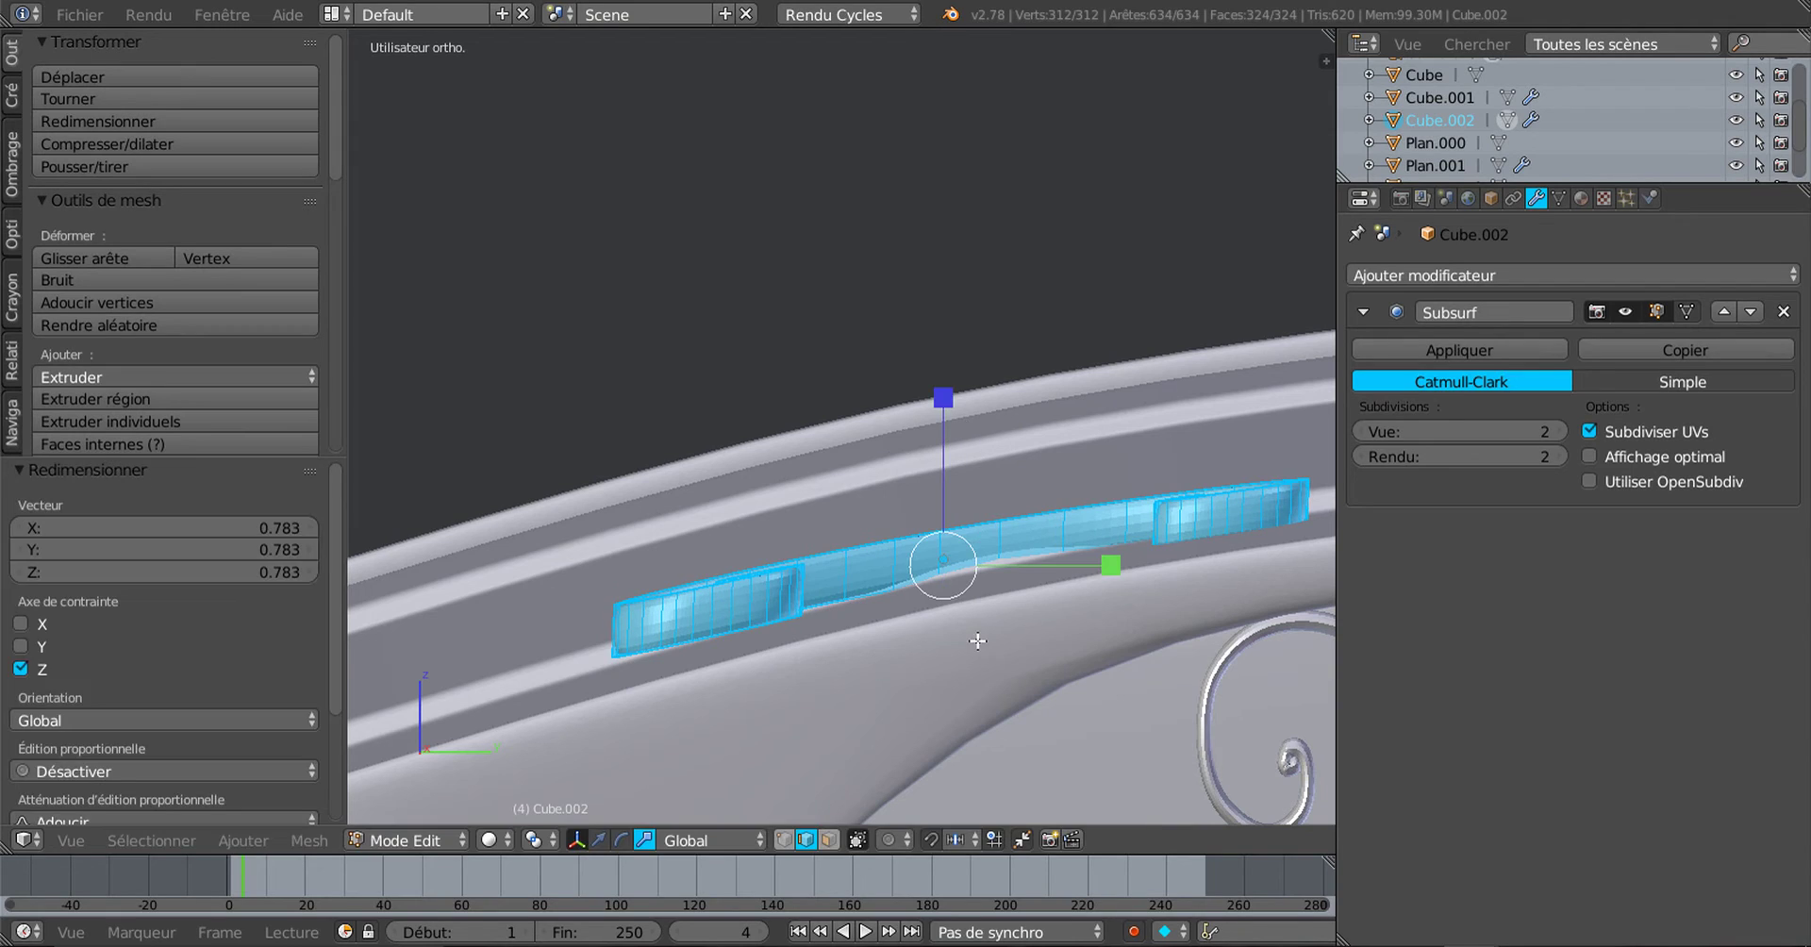
key("ctrl+z")
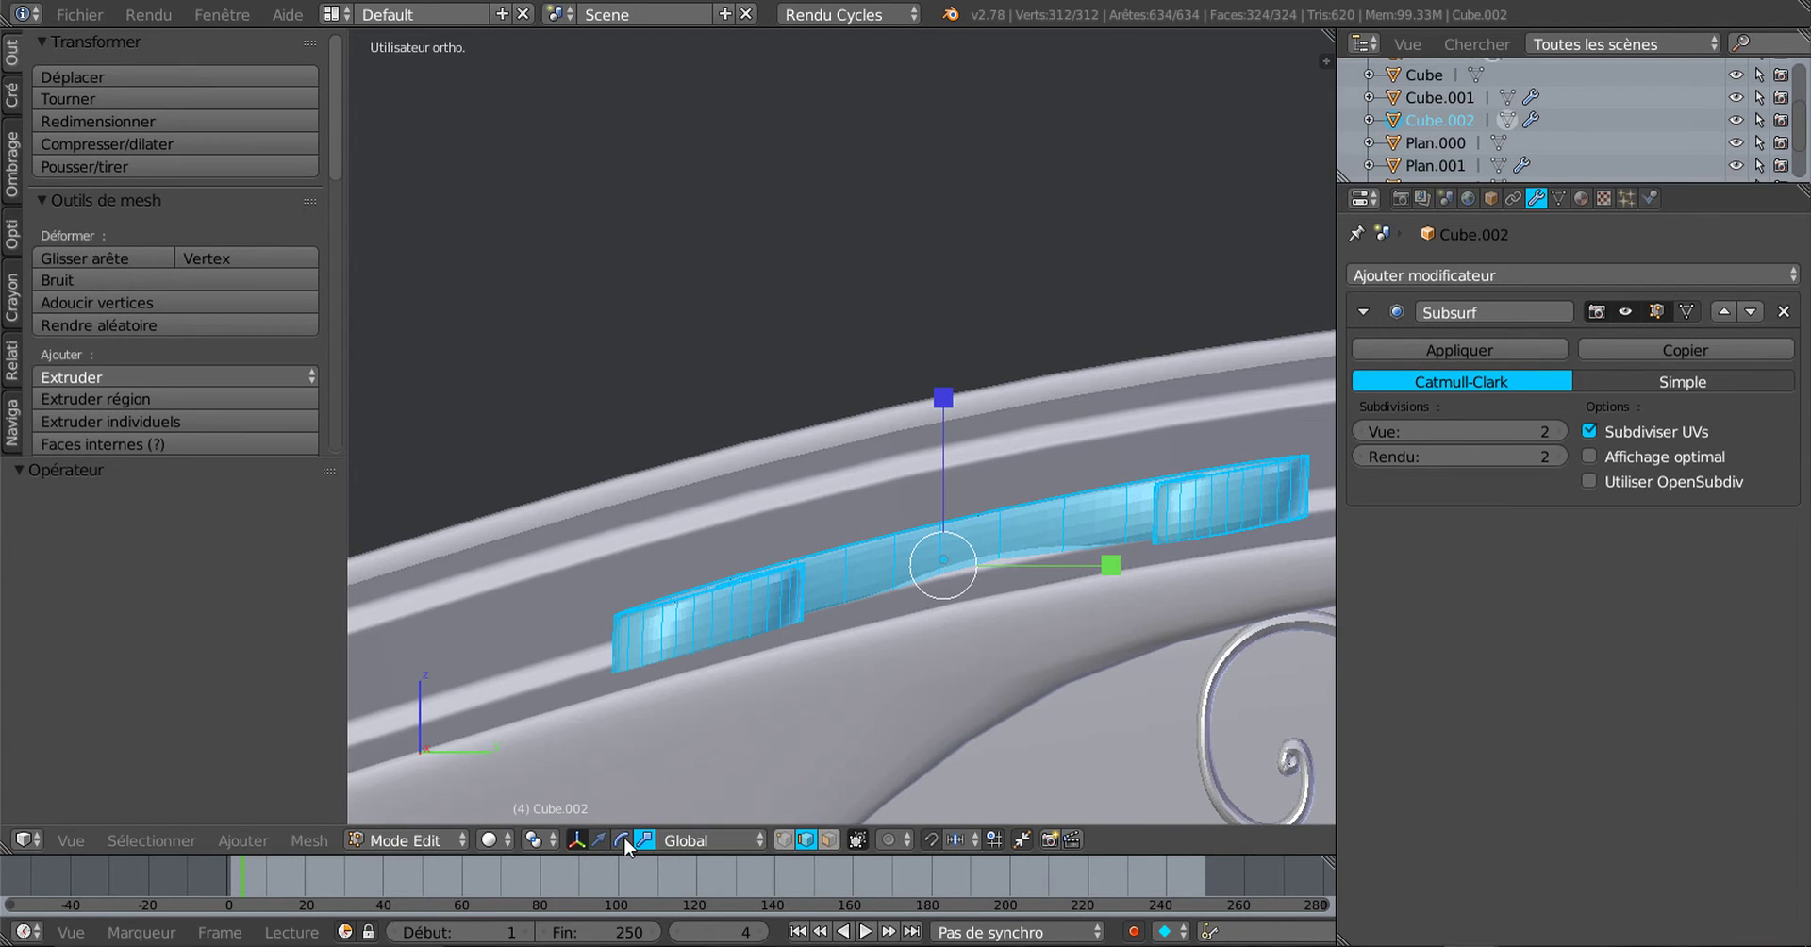
Step: Set the transform orientation to Local and try scaling the whole mesh to about 0.761 along its local Y axis
left_click(693, 840)
left_click(700, 787)
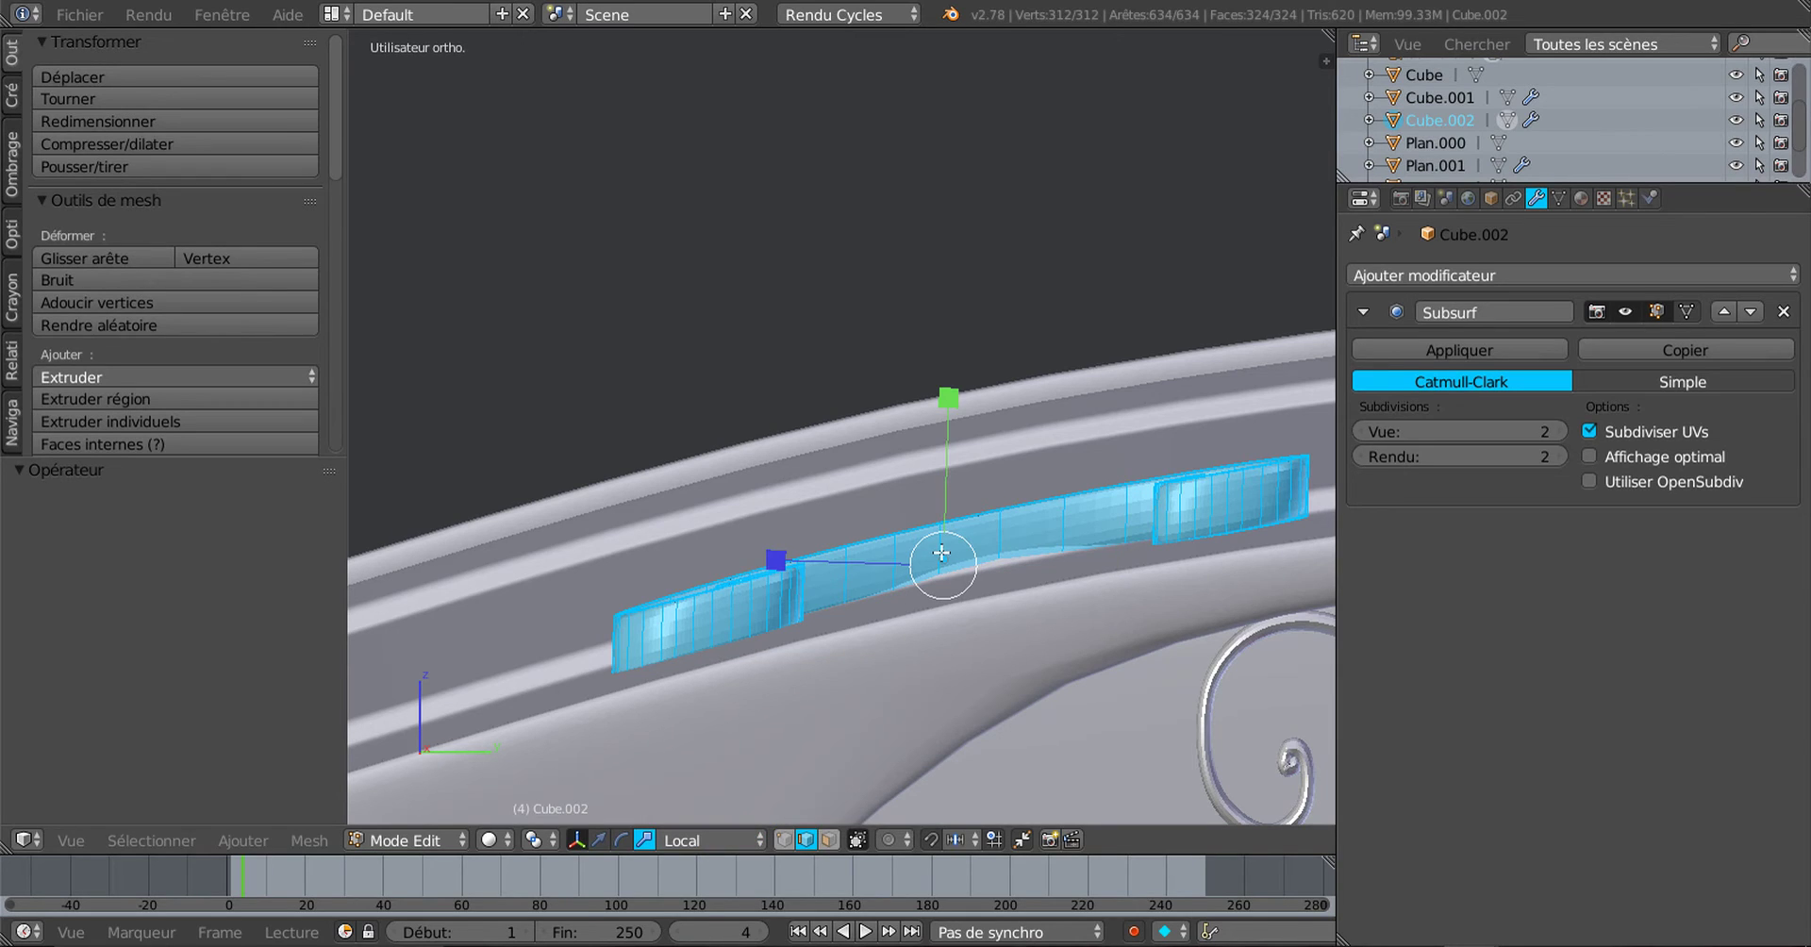
left_click_drag(950, 401, 951, 441)
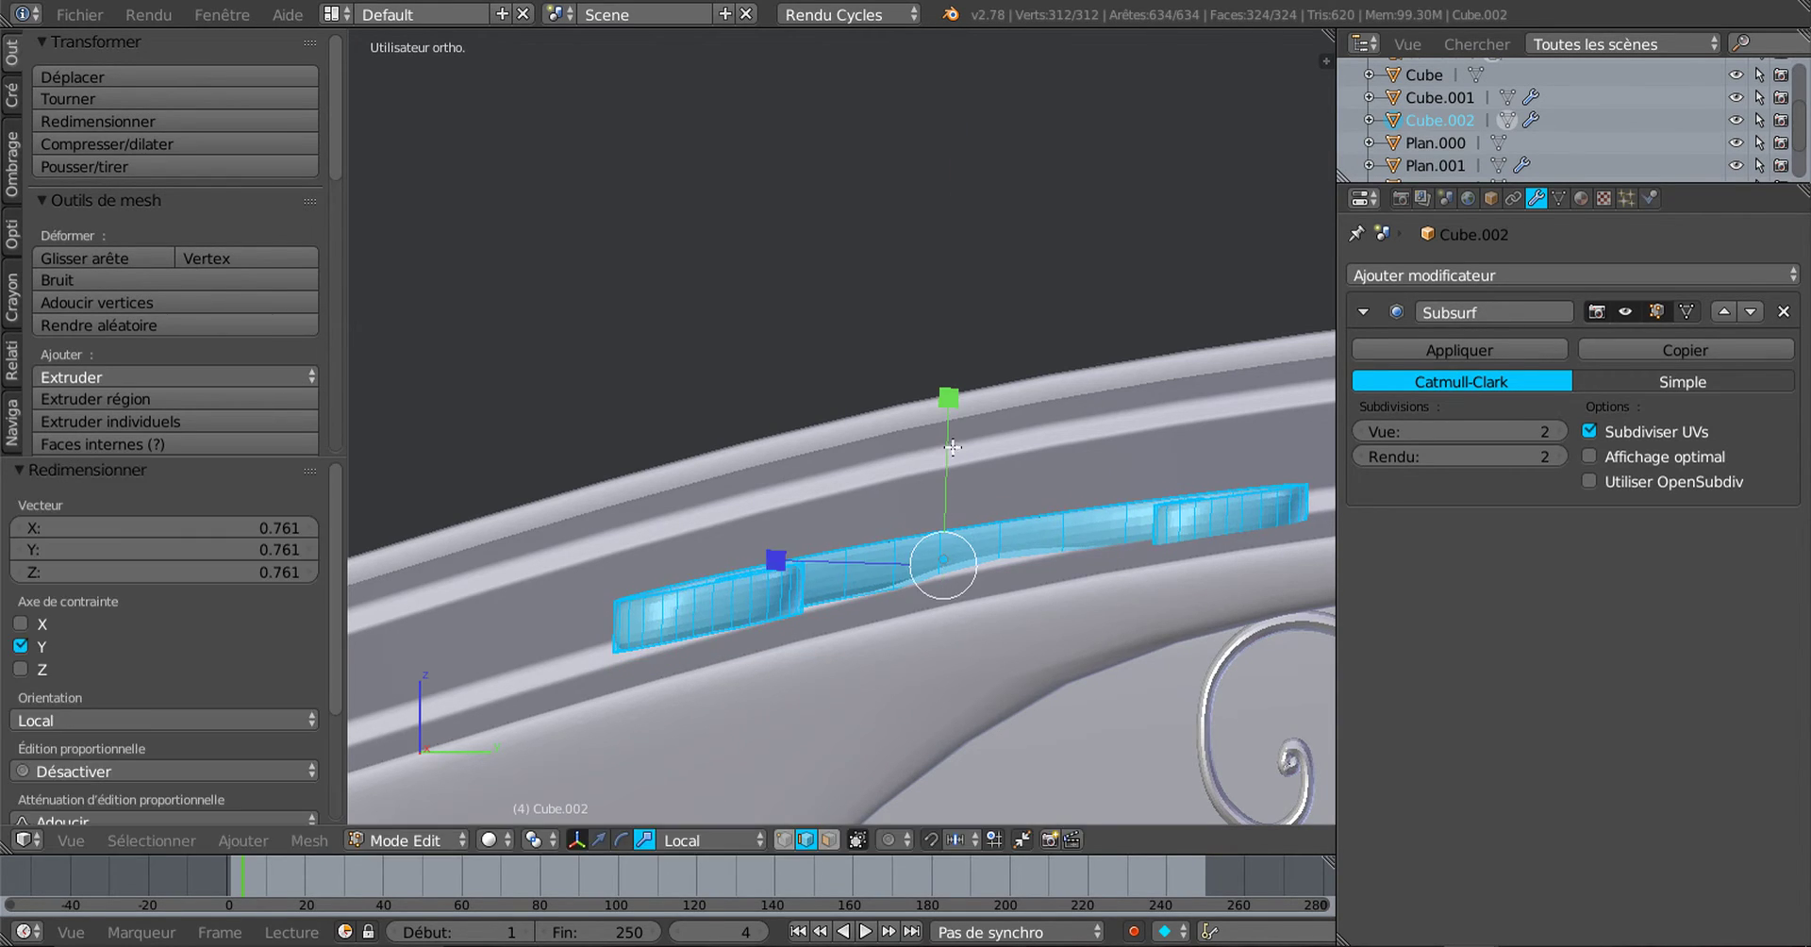
key("ctrl+z")
scroll(967, 645, "down", 2)
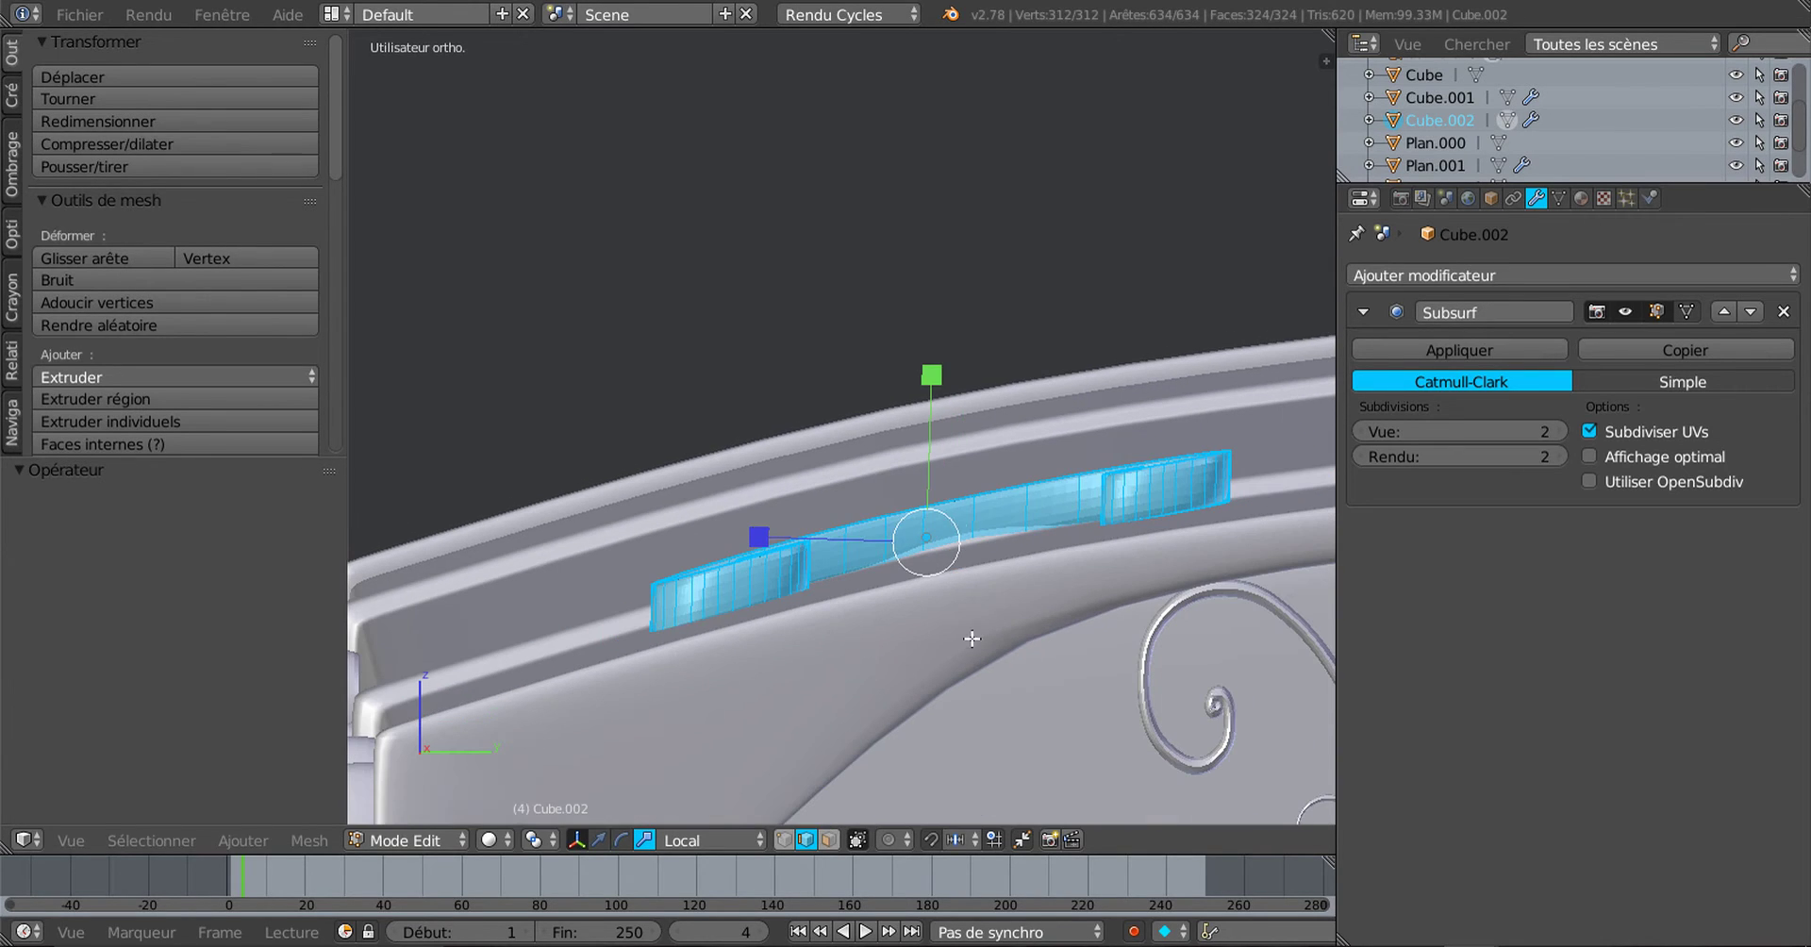
Step: Move the whole mesh about 0.166 along its local Y axis, clear of the lid, and view it from the right side
left_click(600, 839)
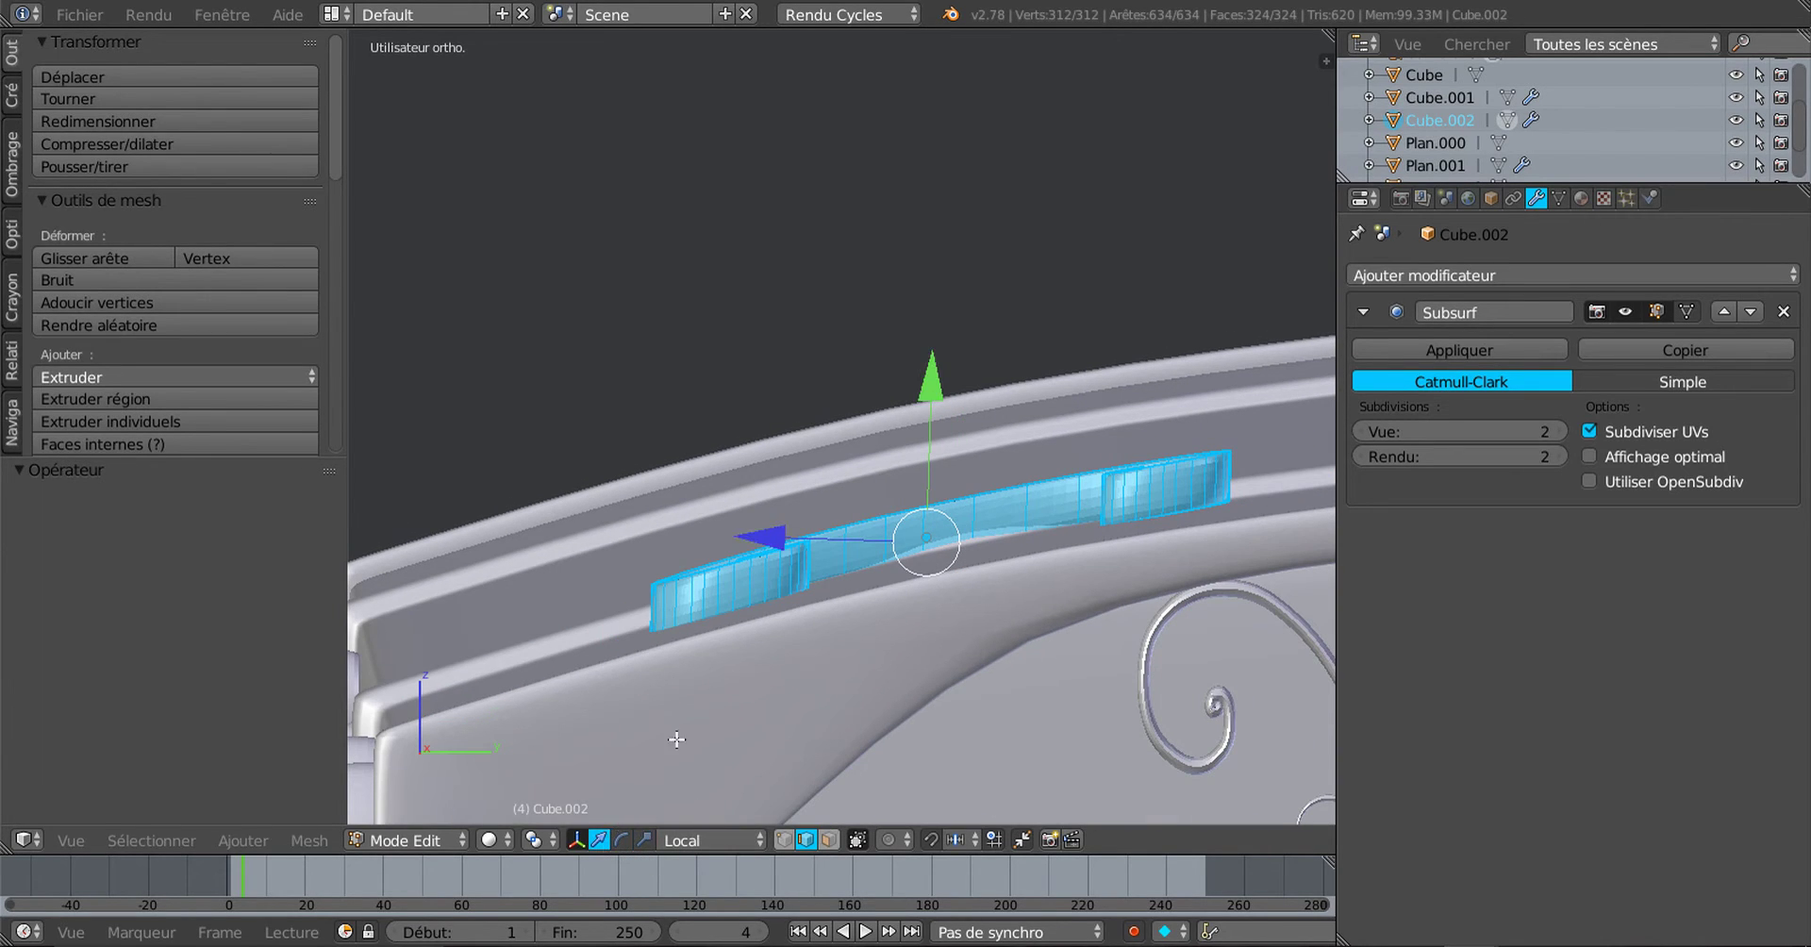
left_click_drag(932, 377, 963, 215)
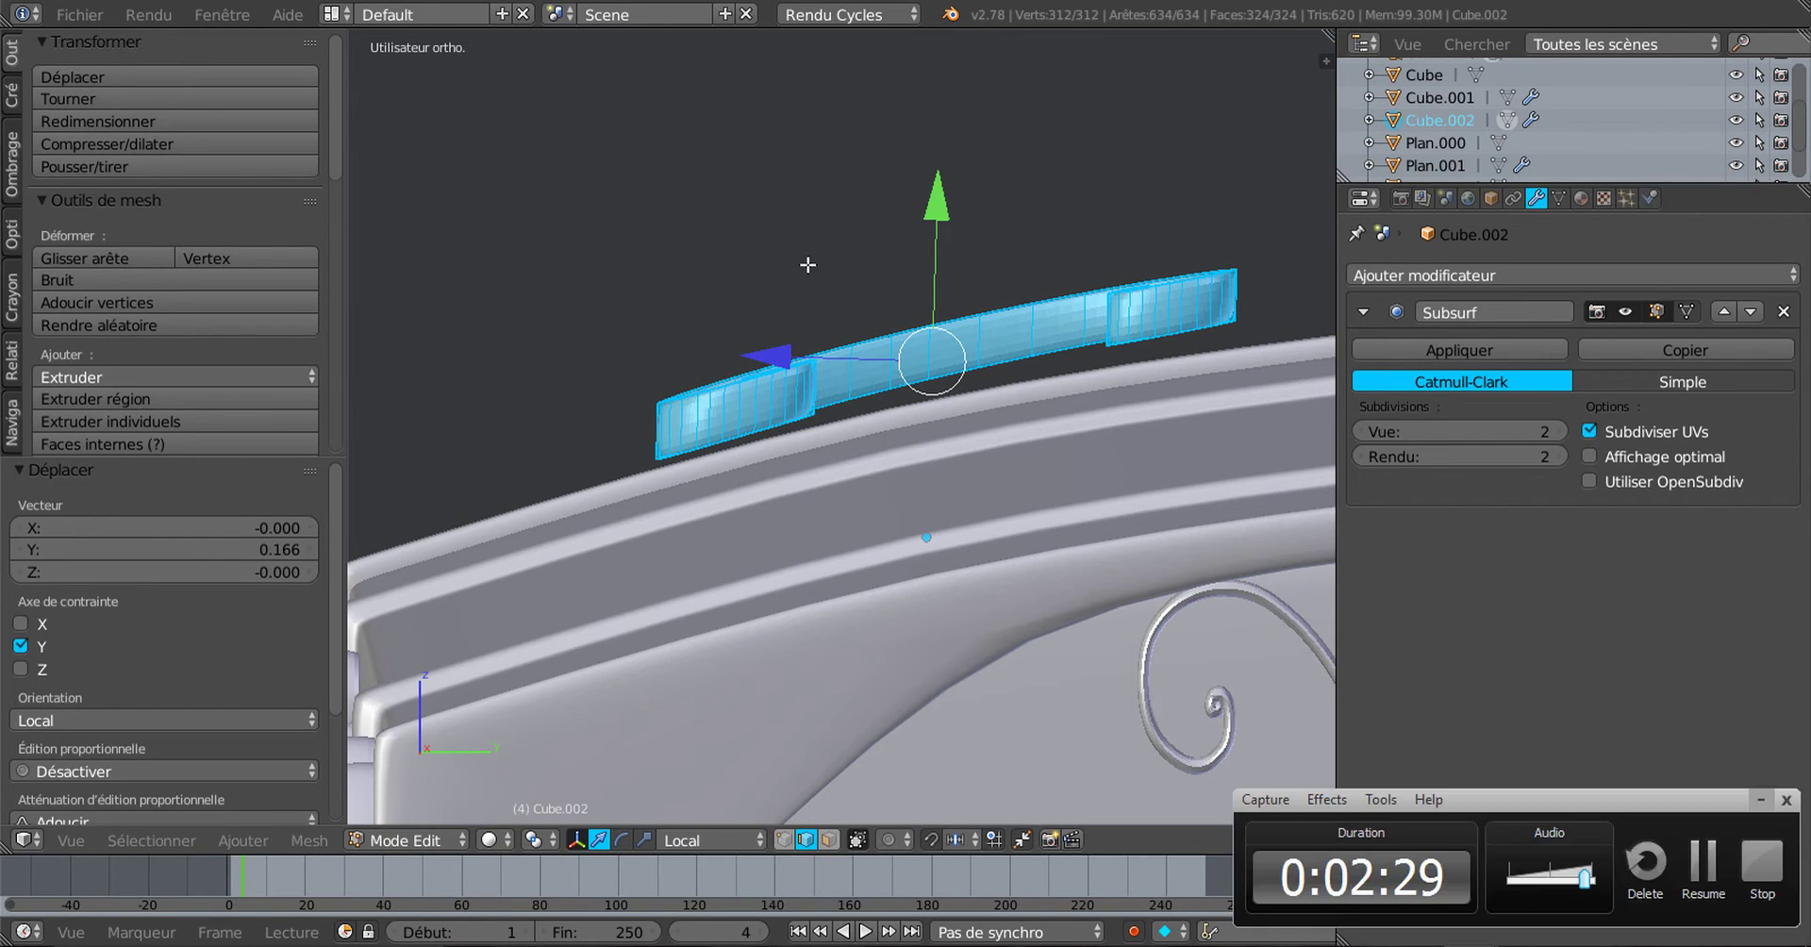
key("KP_1")
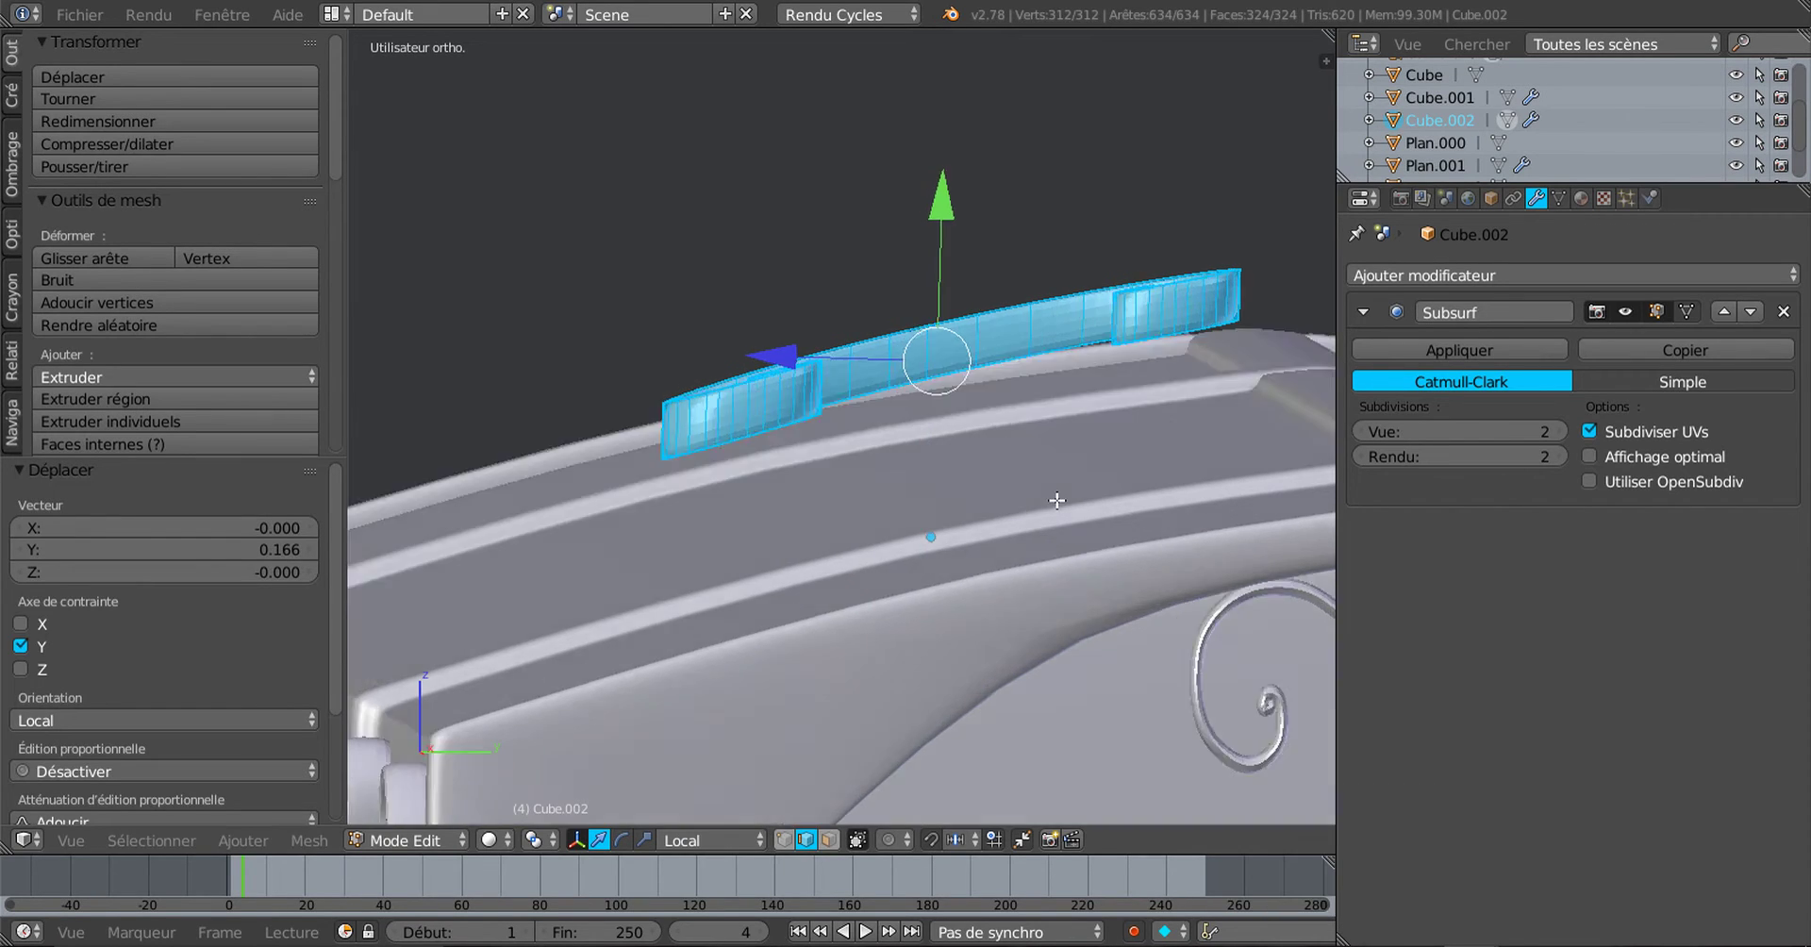
key("KP_3")
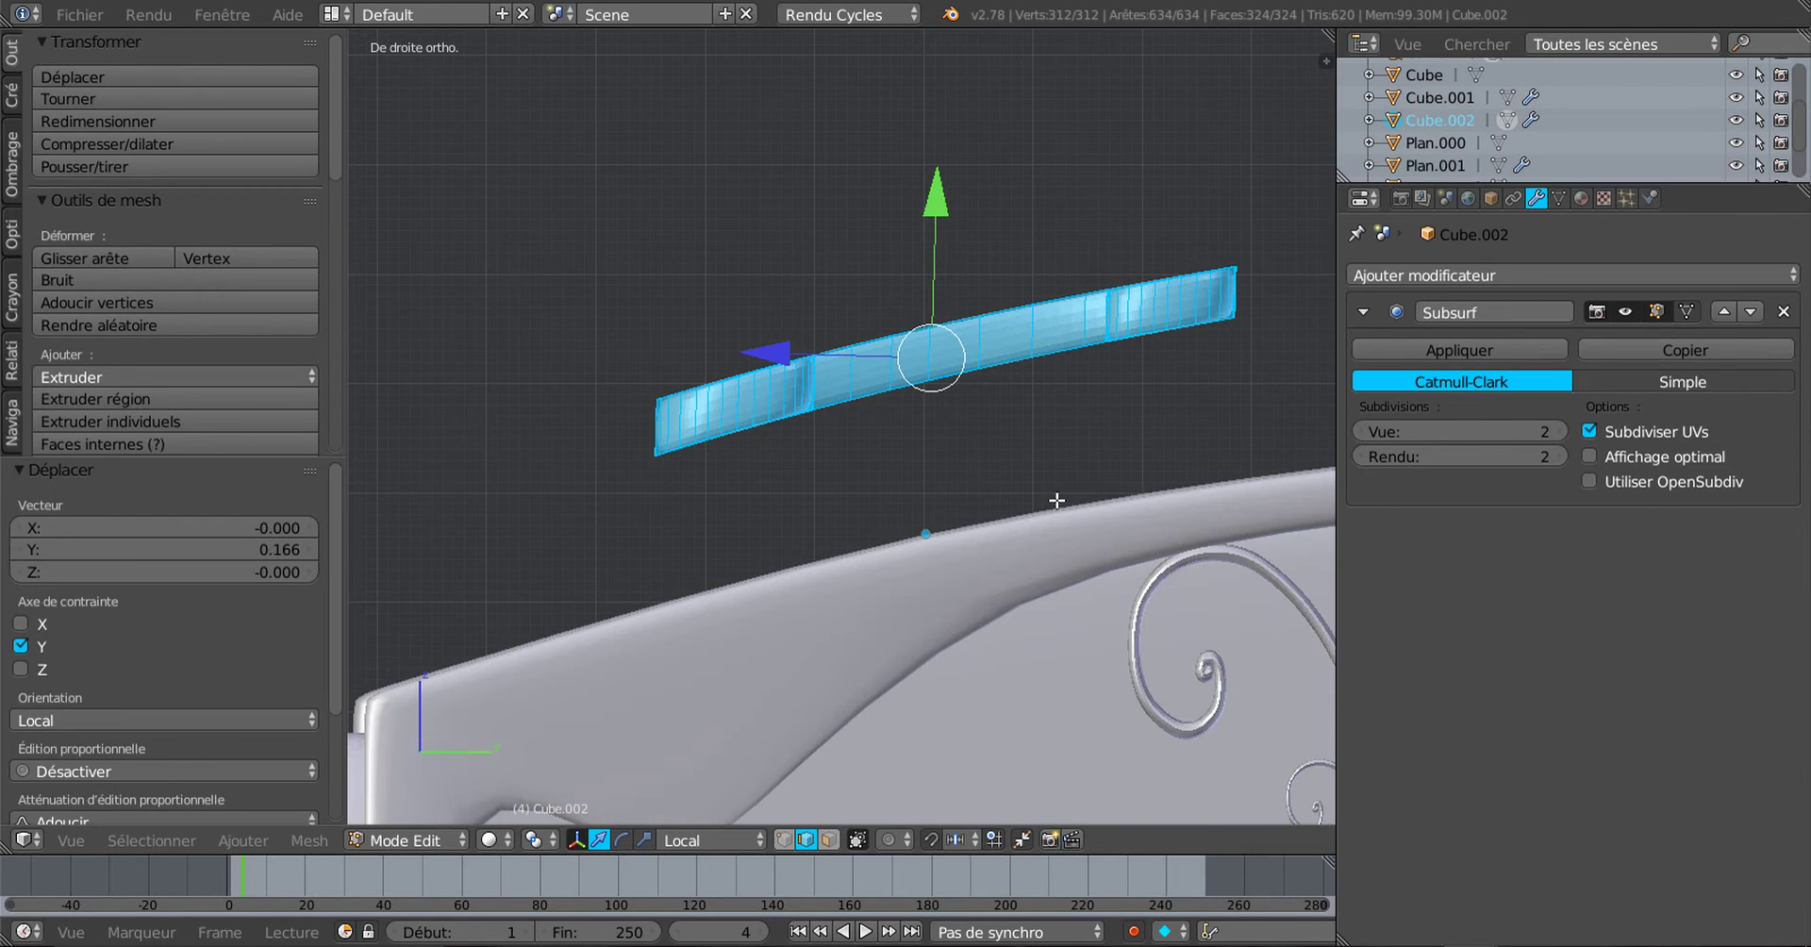
Step: Circle-select only the vertices along the ornament's upper edge, working in wireframe with vertex selection
left_click(785, 840)
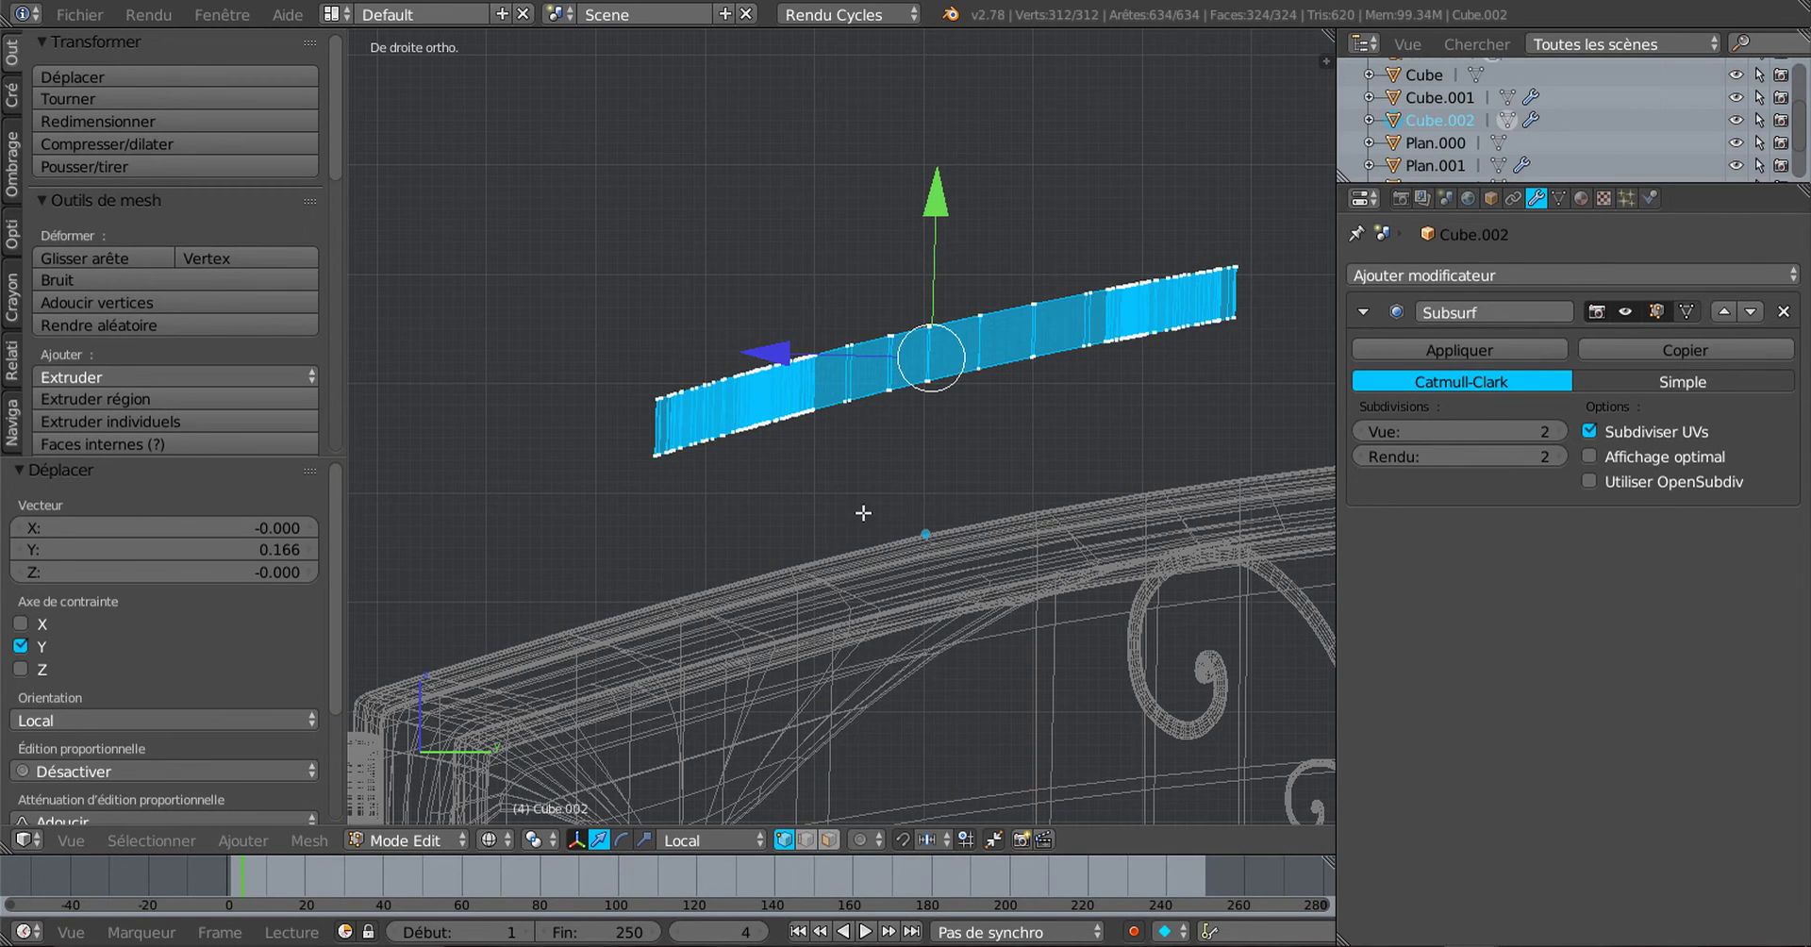
key("c")
right_click(735, 378)
key("a")
key("c")
mouse_move(651, 395)
left_mouse_down()
mouse_move(914, 299)
mouse_move(1099, 273)
mouse_move(851, 359)
mouse_move(1142, 267)
mouse_move(1068, 294)
mouse_move(1103, 278)
mouse_move(1088, 181)
left_mouse_up()
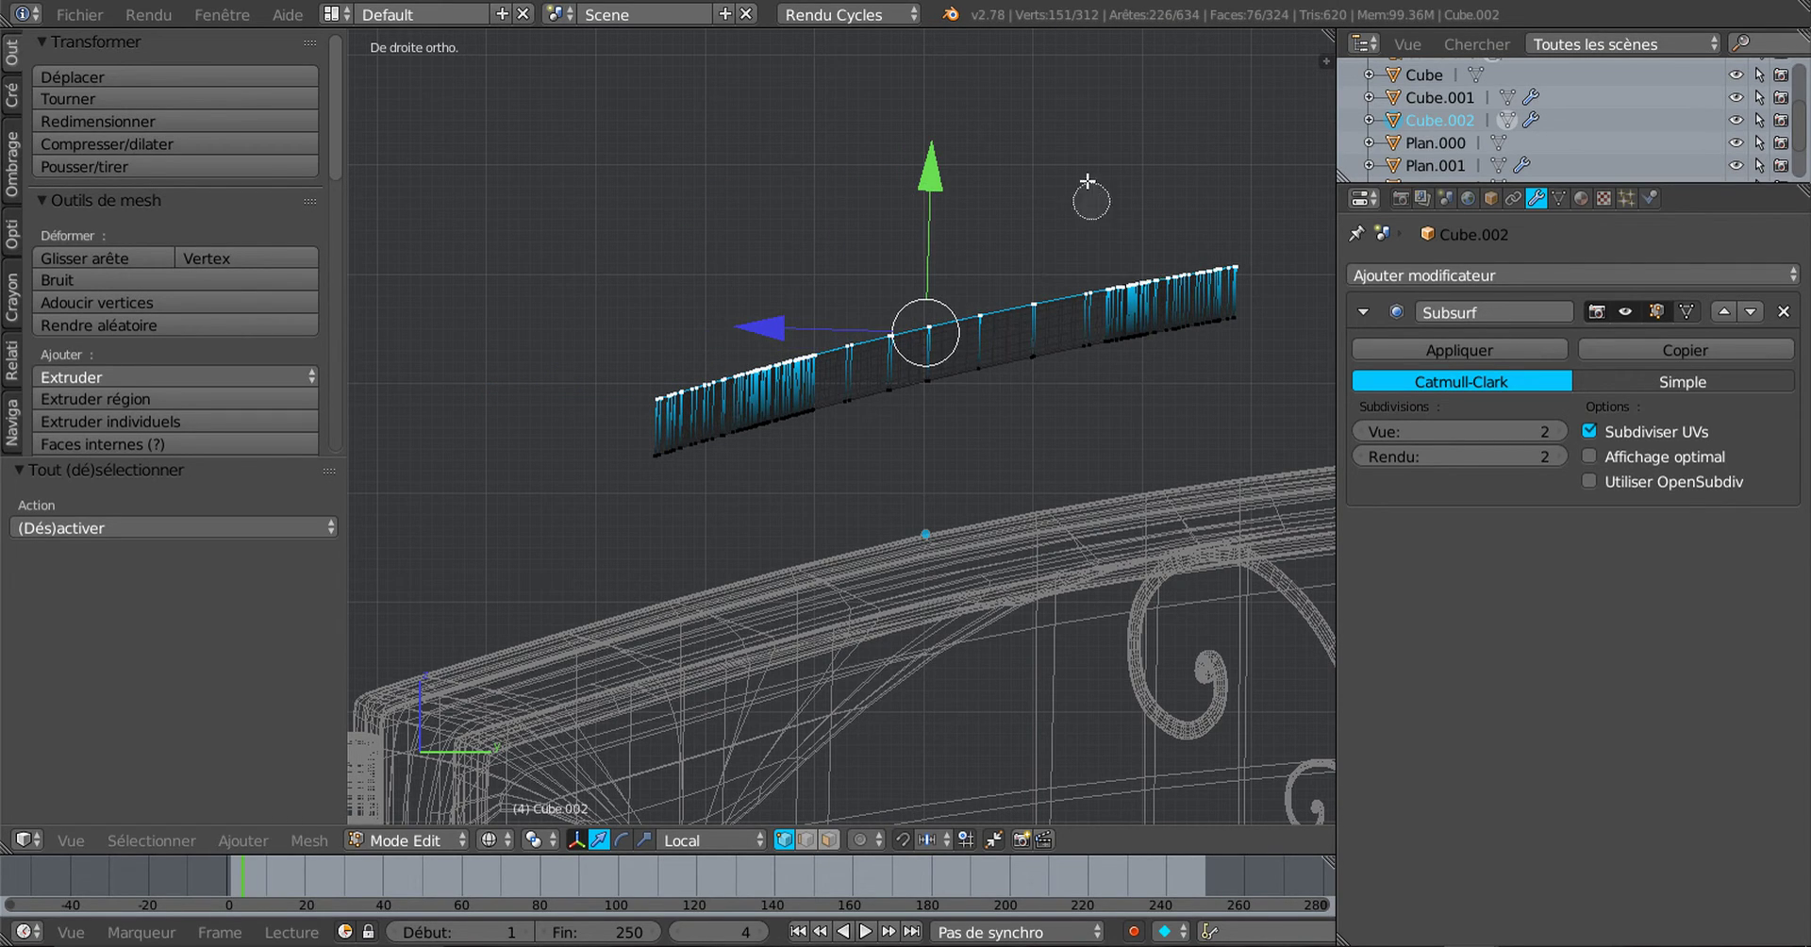
right_click(1088, 181)
Step: Lower the selected upper-edge vertices about 0.020 along local Y to thin the ornament, and return to Object mode
left_click_drag(925, 173, 928, 196)
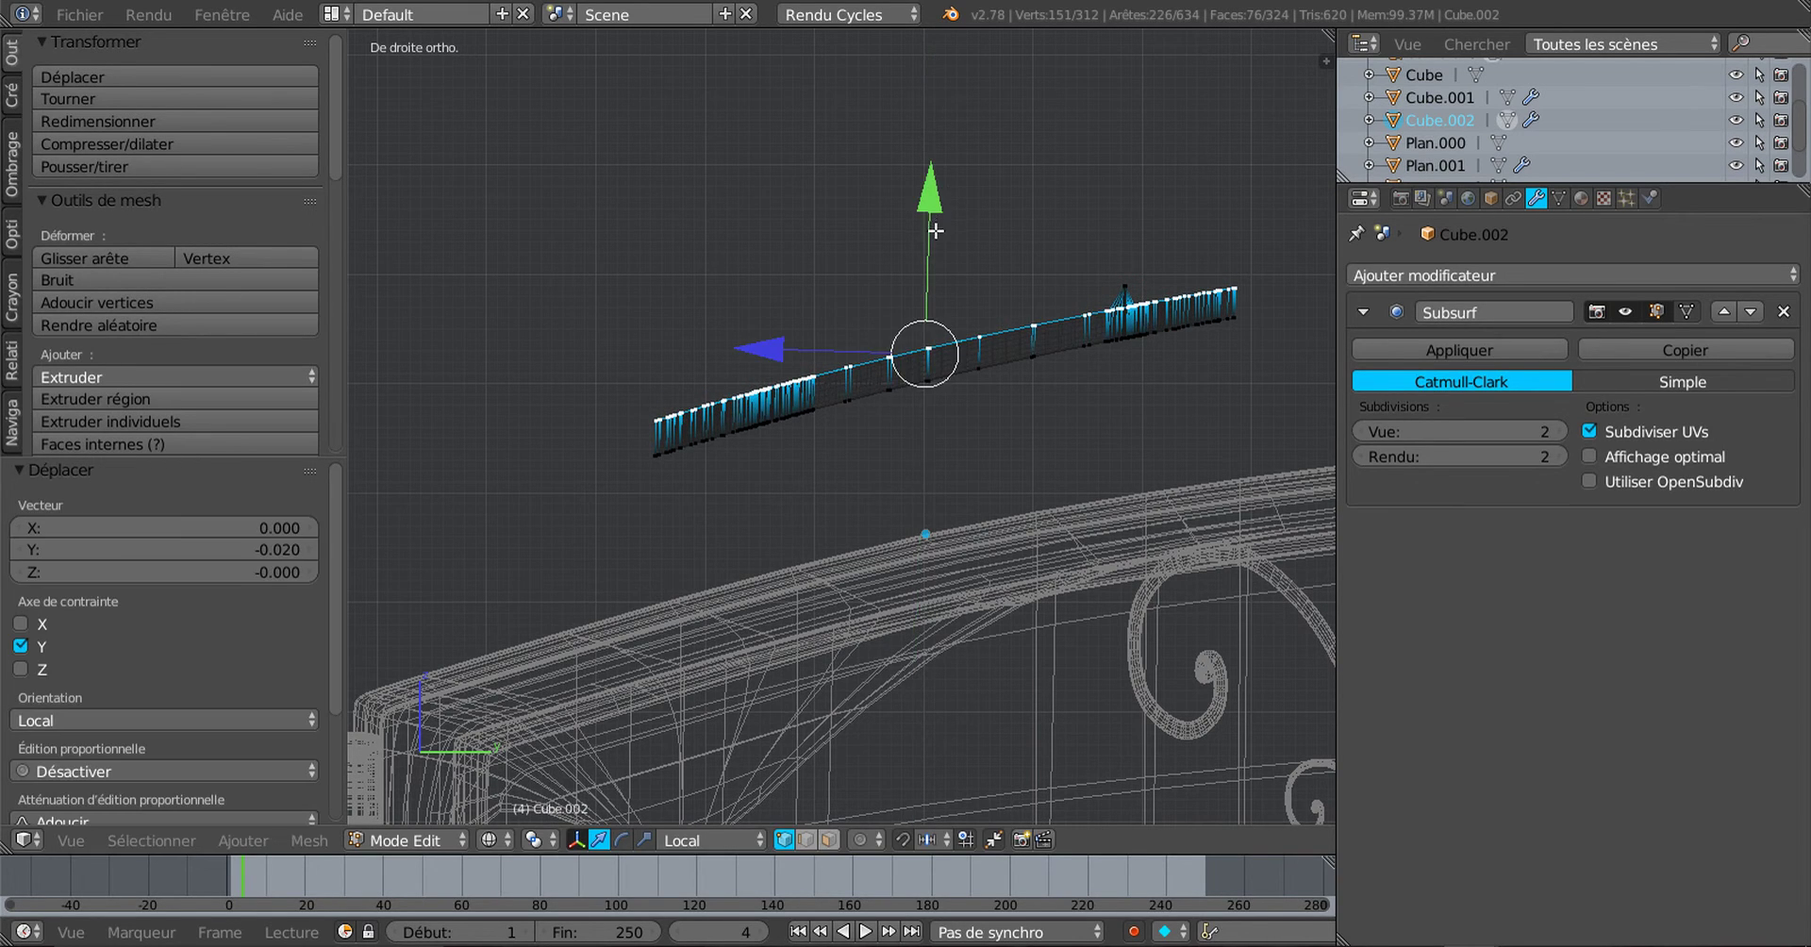
scroll(935, 230, "up", 2)
scroll(935, 230, "down", 2)
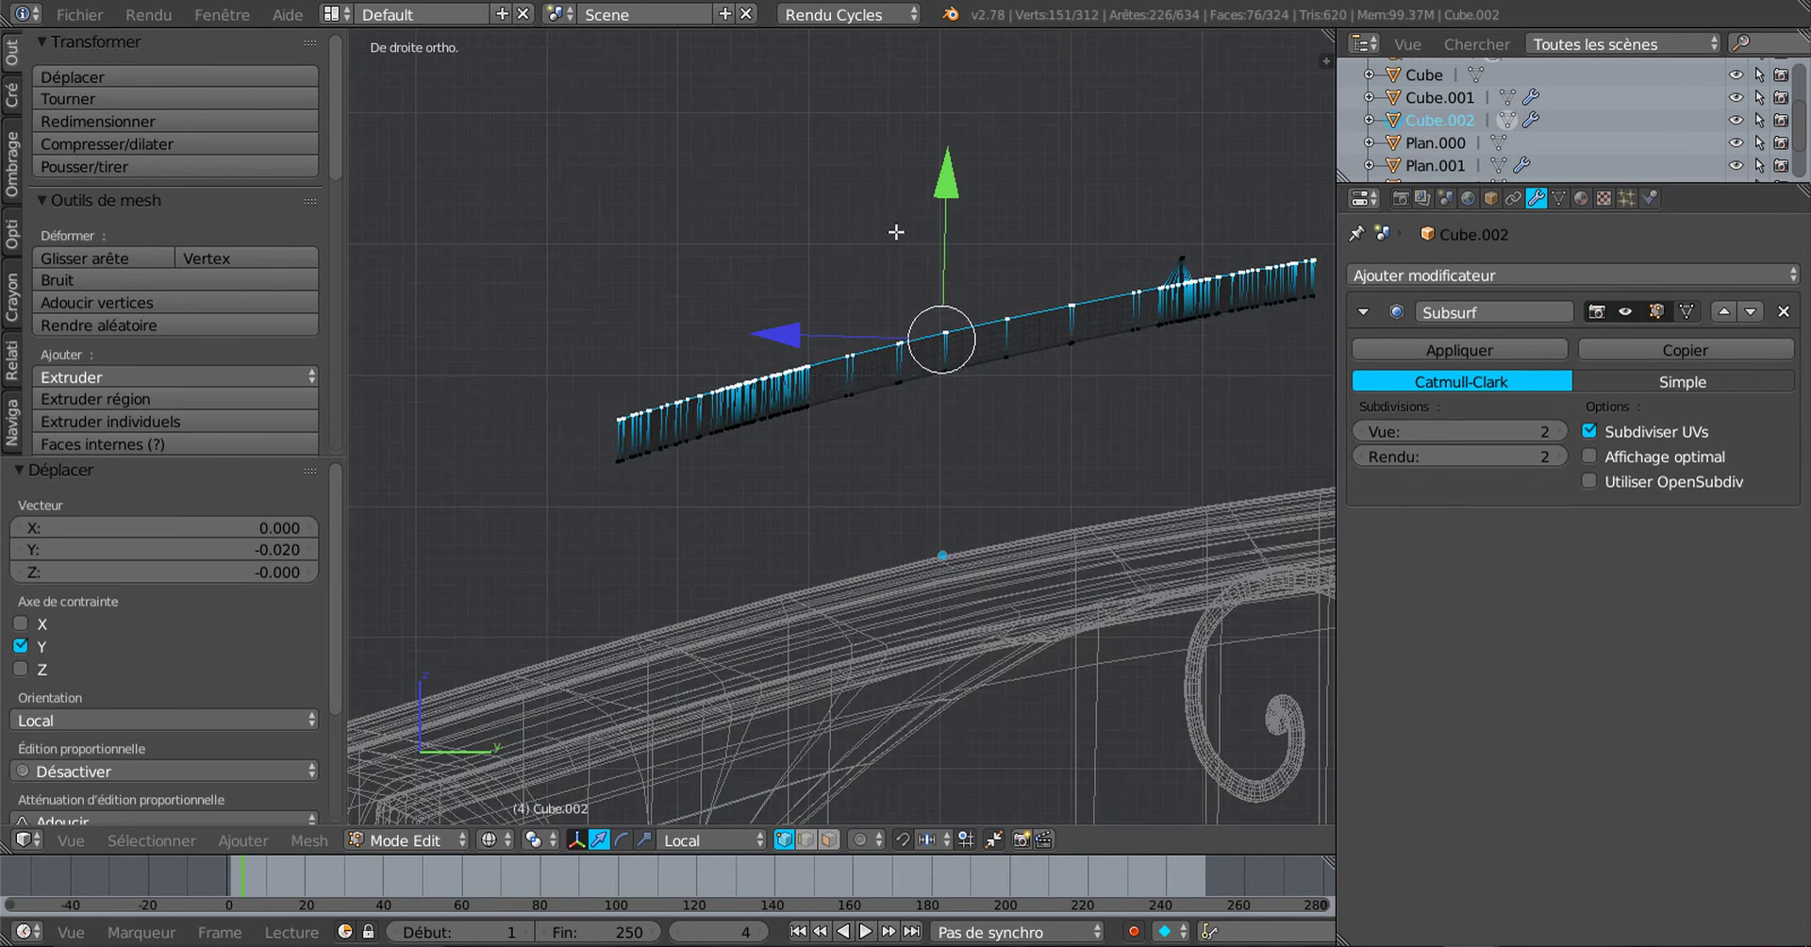
key("Tab")
middle_click_drag(877, 359, 1083, 453)
key("Tab")
key("Tab")
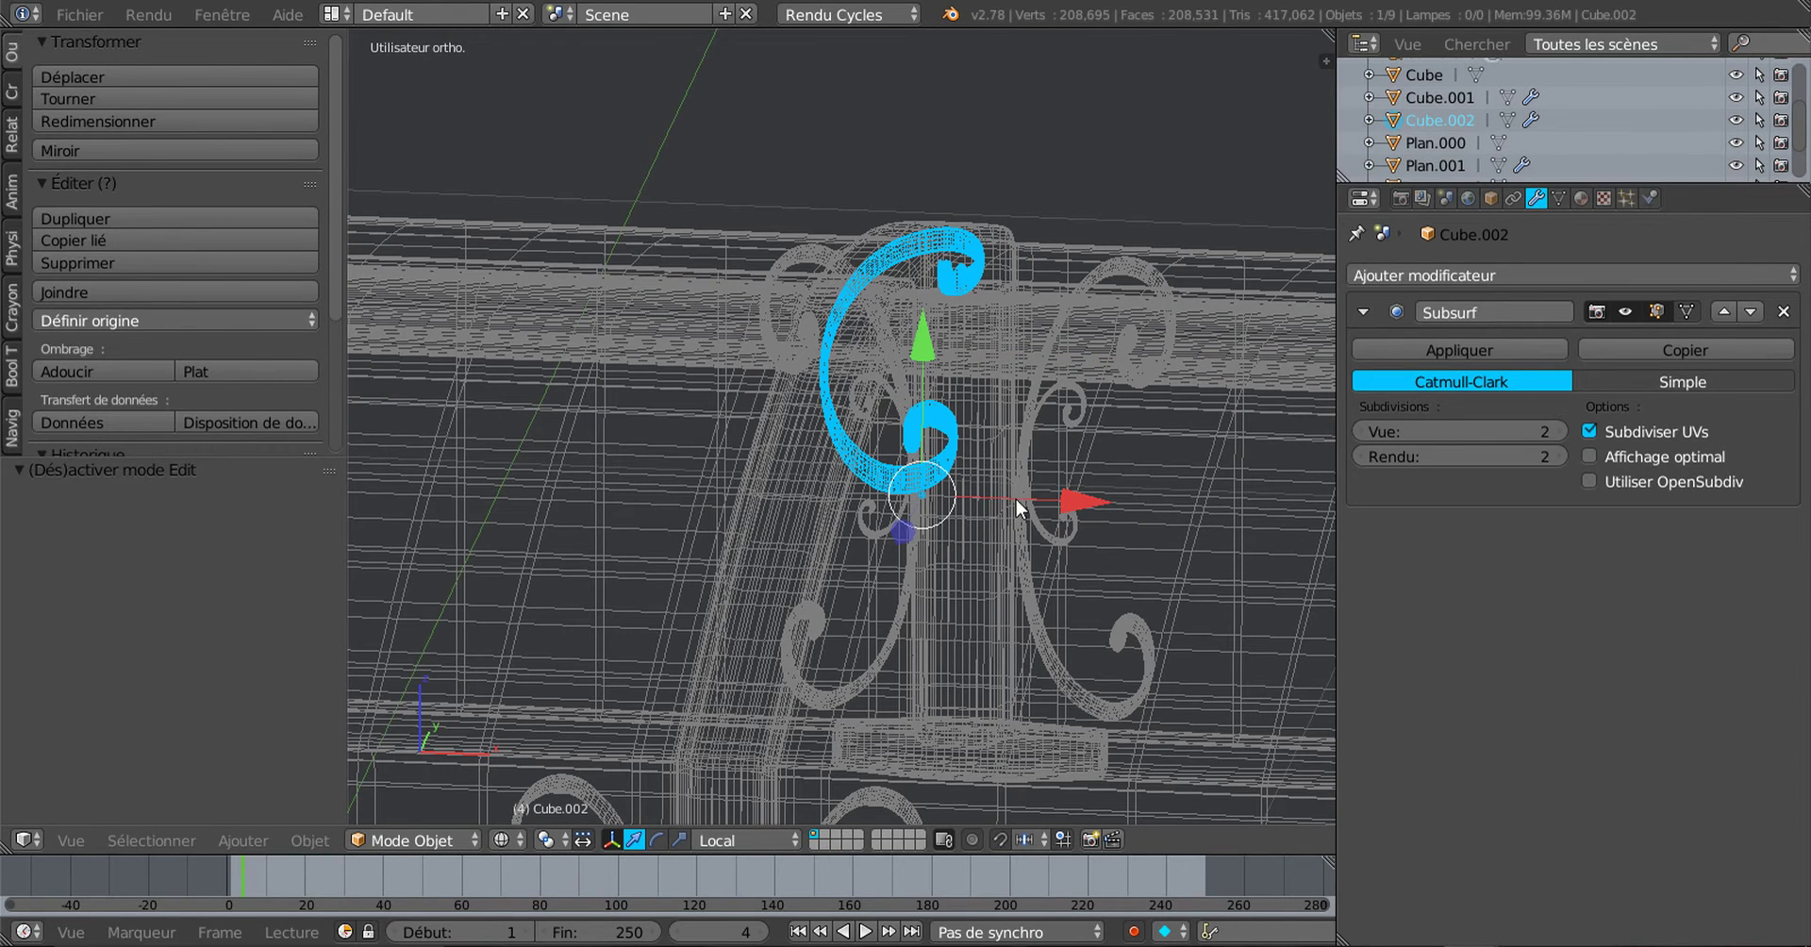
Step: Move the ornament about -0.169 along its local Y axis back down onto the lid, in solid shading
key("z")
middle_click_drag(1016, 500, 943, 336)
left_click_drag(943, 336, 1010, 489)
Step: Examine the thinned ornament's curled ends and its contact with the lid and metal band from several sides
middle_click_drag(1009, 519, 1146, 566)
scroll(982, 532, "up", 3)
middle_click_drag(951, 556, 954, 500)
middle_click_drag(781, 665, 954, 645)
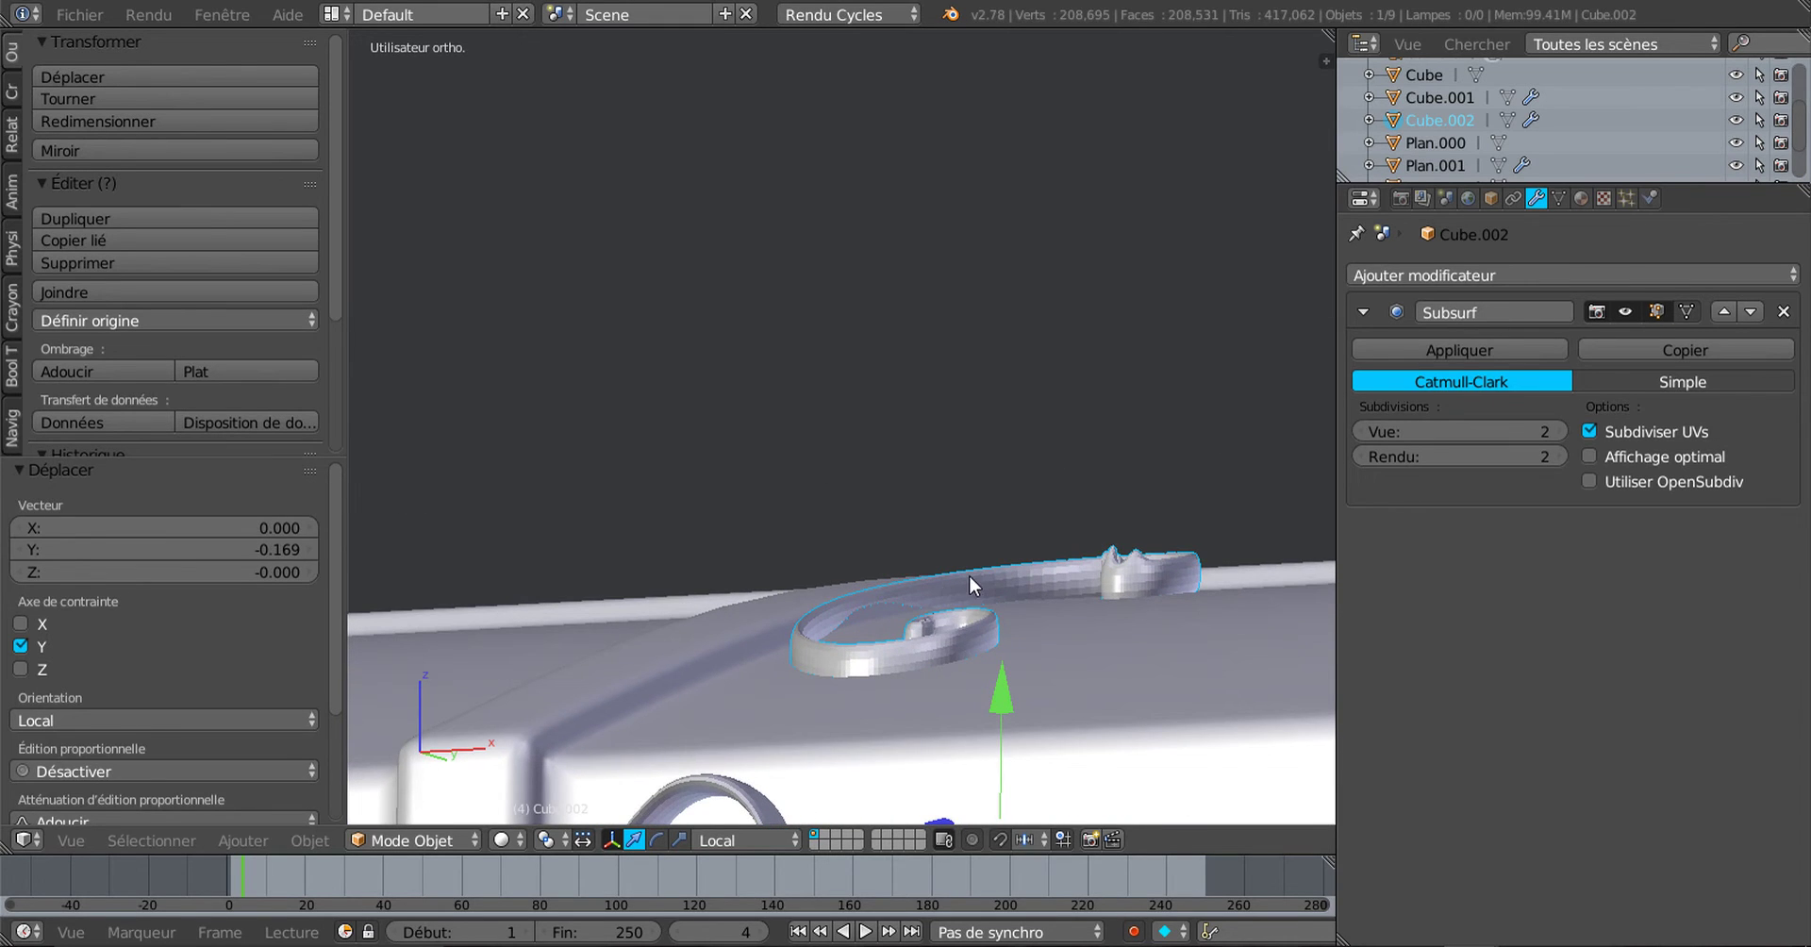
middle_click_drag(970, 575, 965, 598)
scroll(1169, 439, "up", 3)
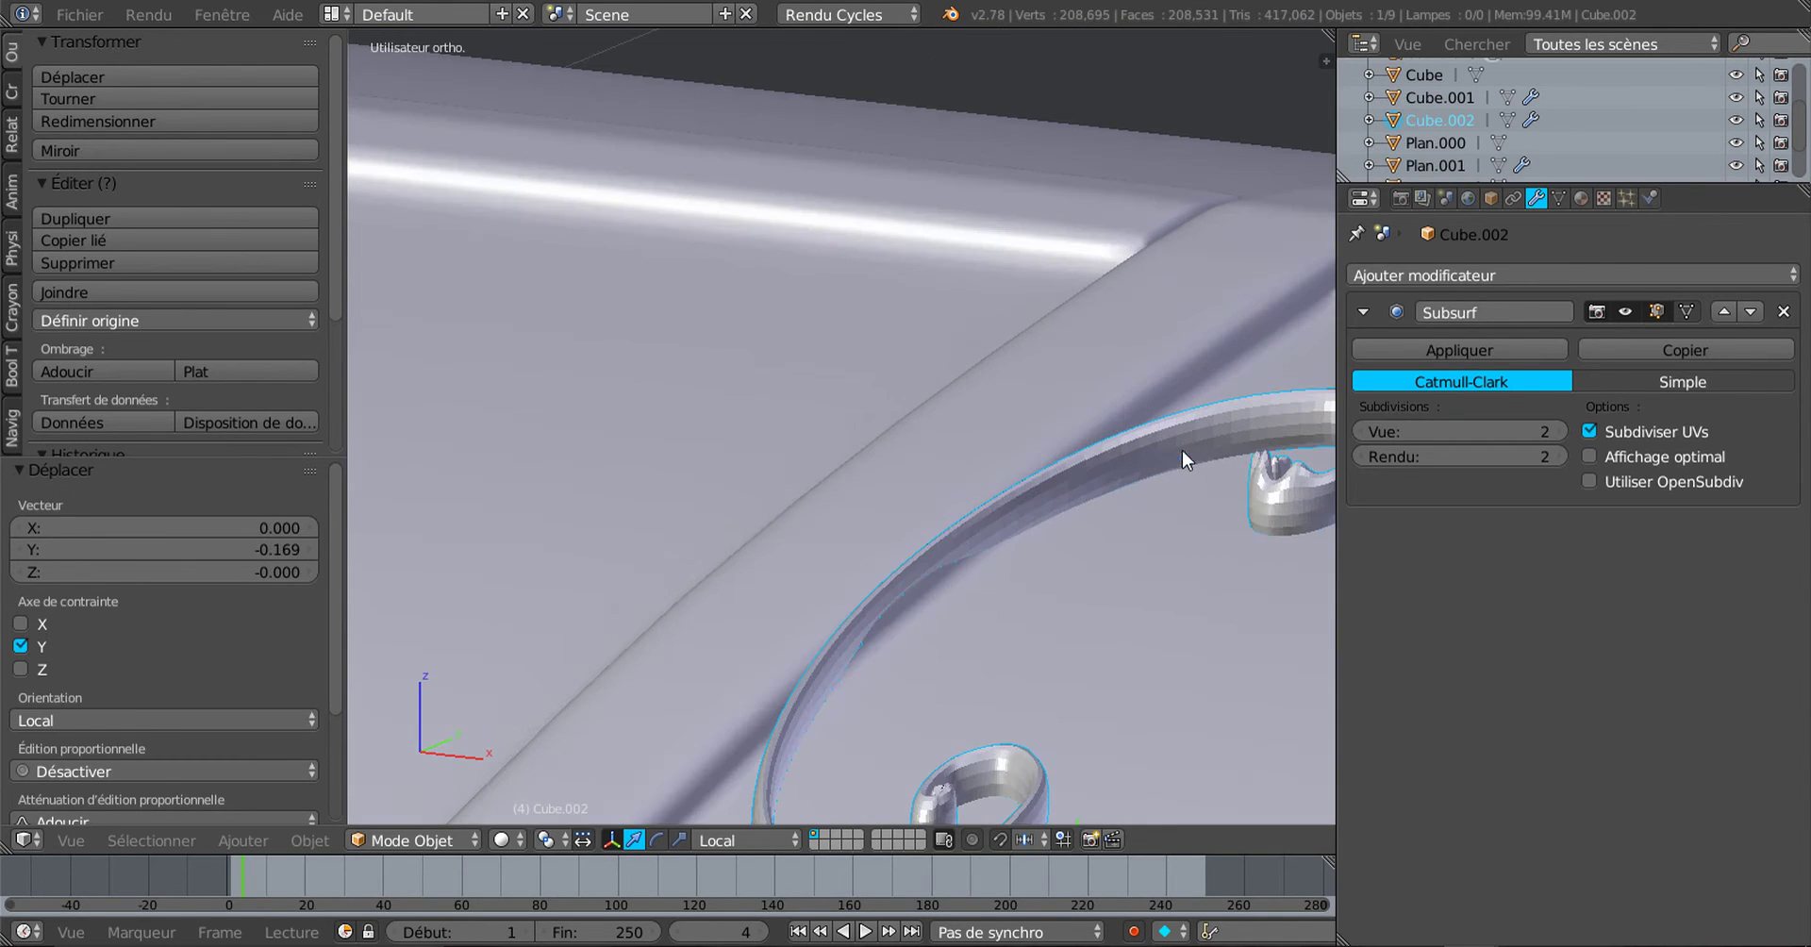
scroll(1293, 487, "down", 3)
middle_click_drag(1292, 487, 1075, 679)
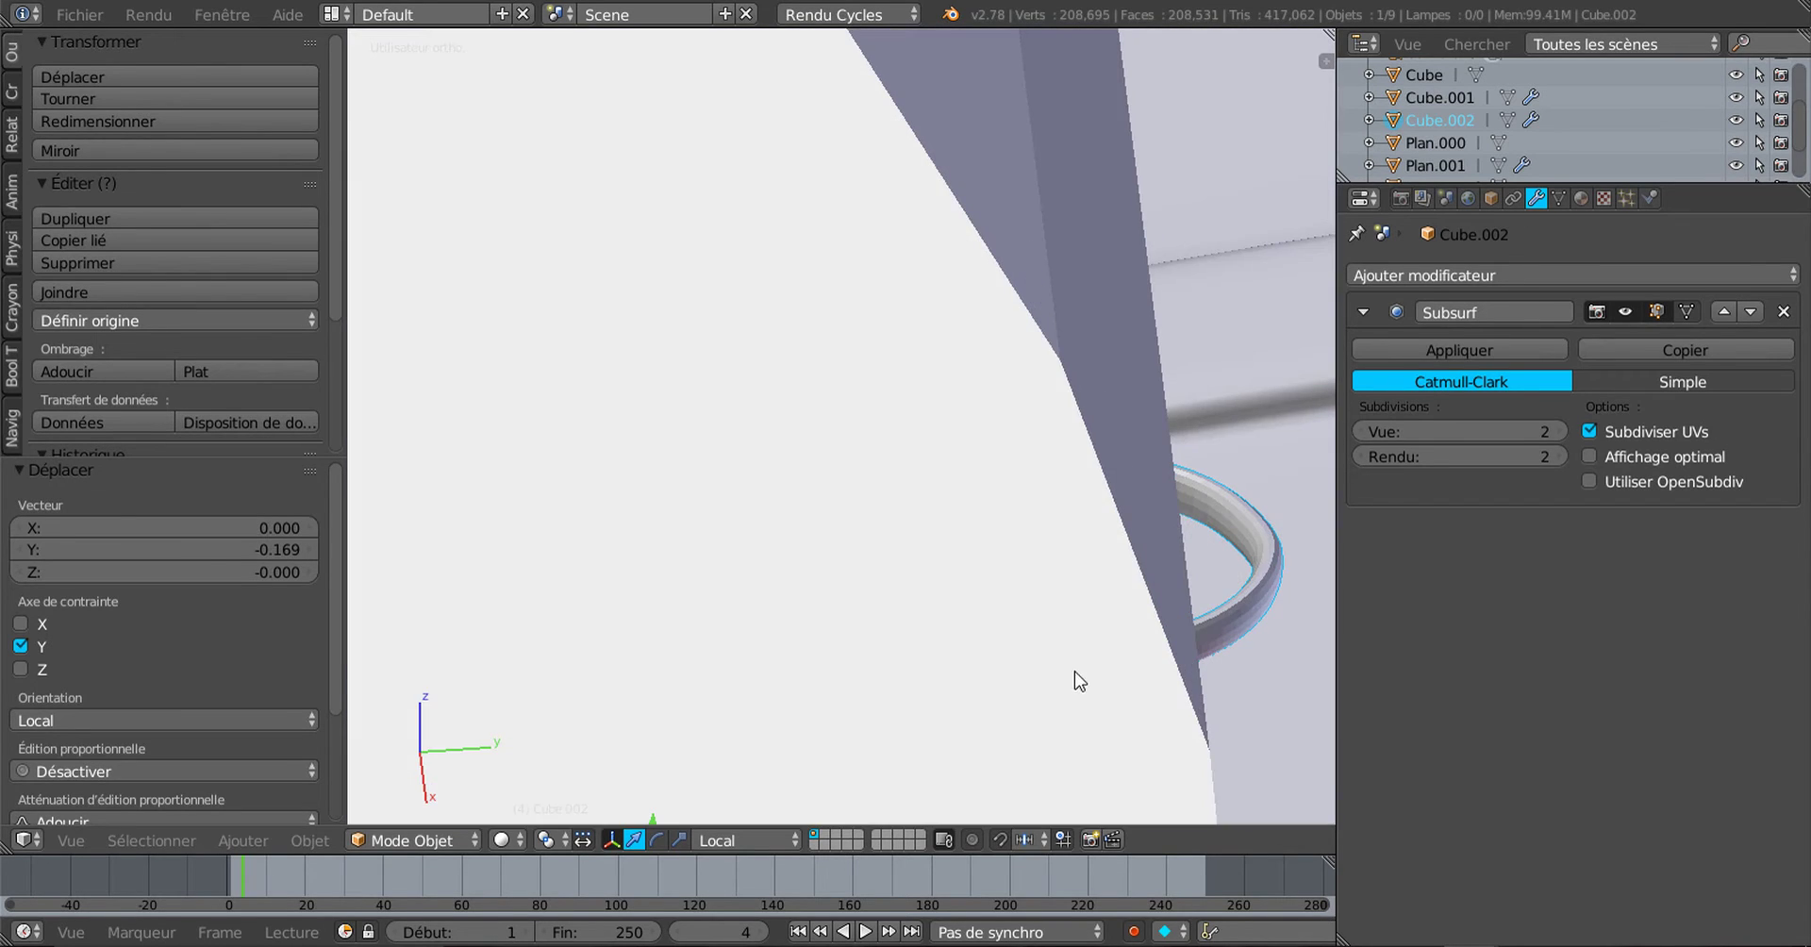
middle_click_drag(1113, 599, 1071, 579)
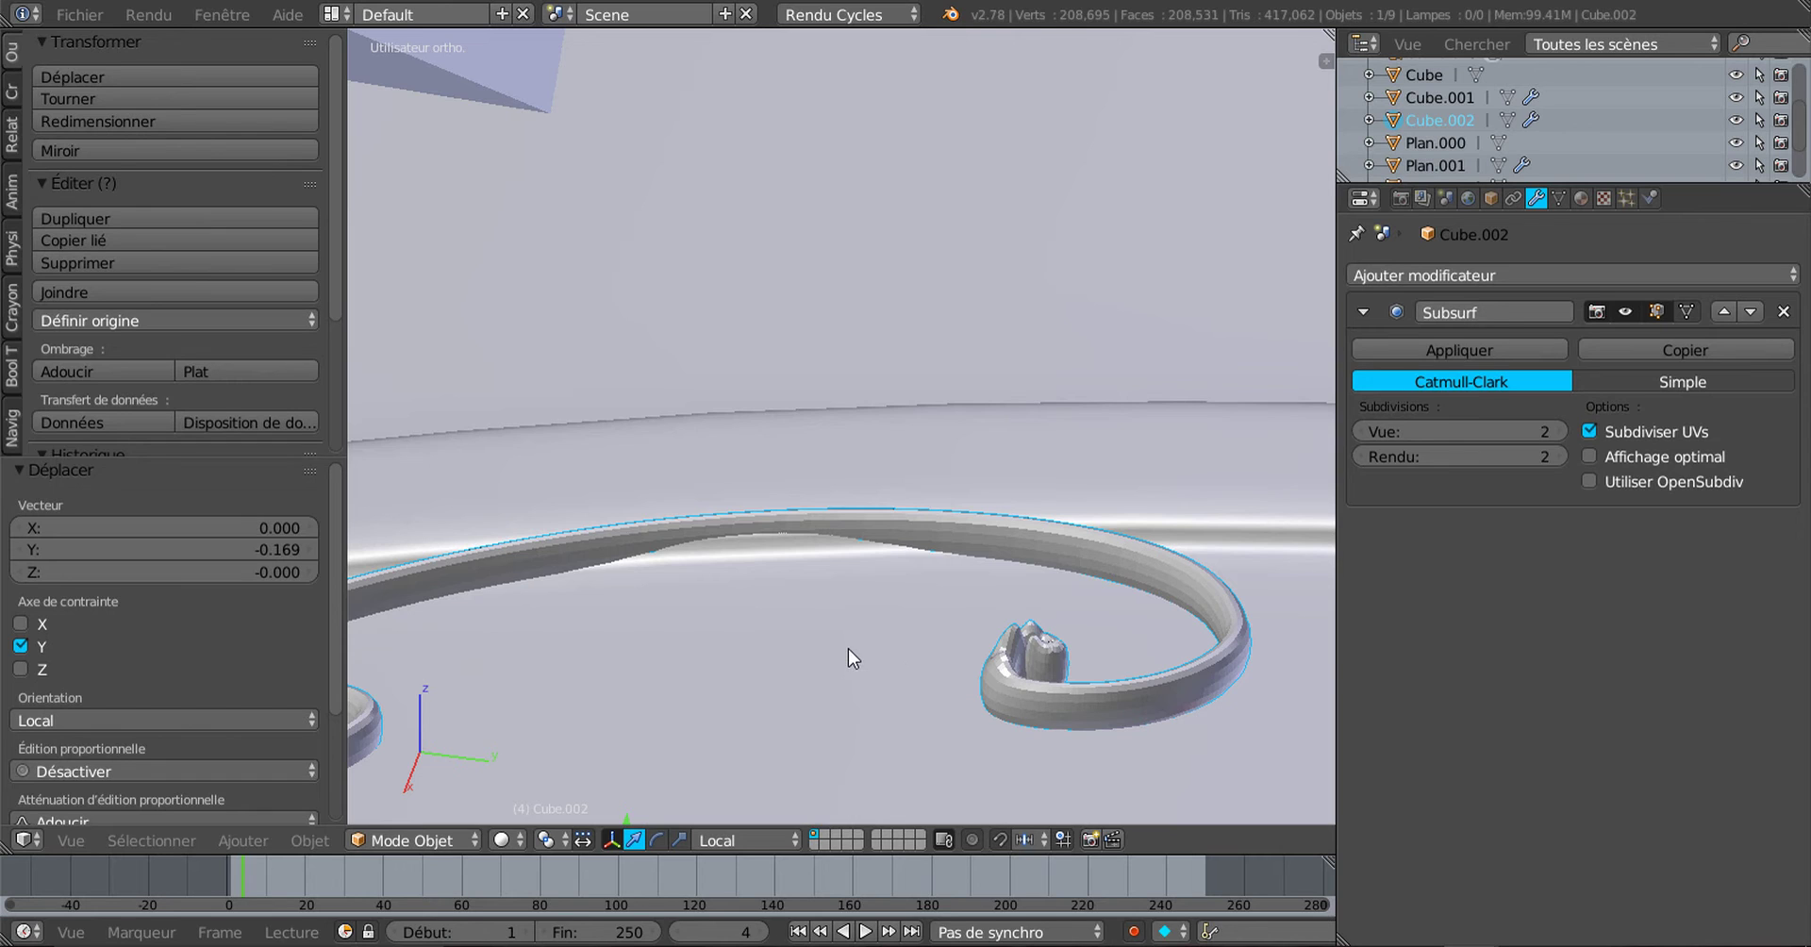
Step: Undo the ornament's move back onto the lid and its mesh edits, and view it from the front
key("ctrl+z")
middle_click_drag(869, 595, 959, 512)
middle_click_drag(995, 377, 972, 547, "shift")
scroll(1061, 481, "up", 1)
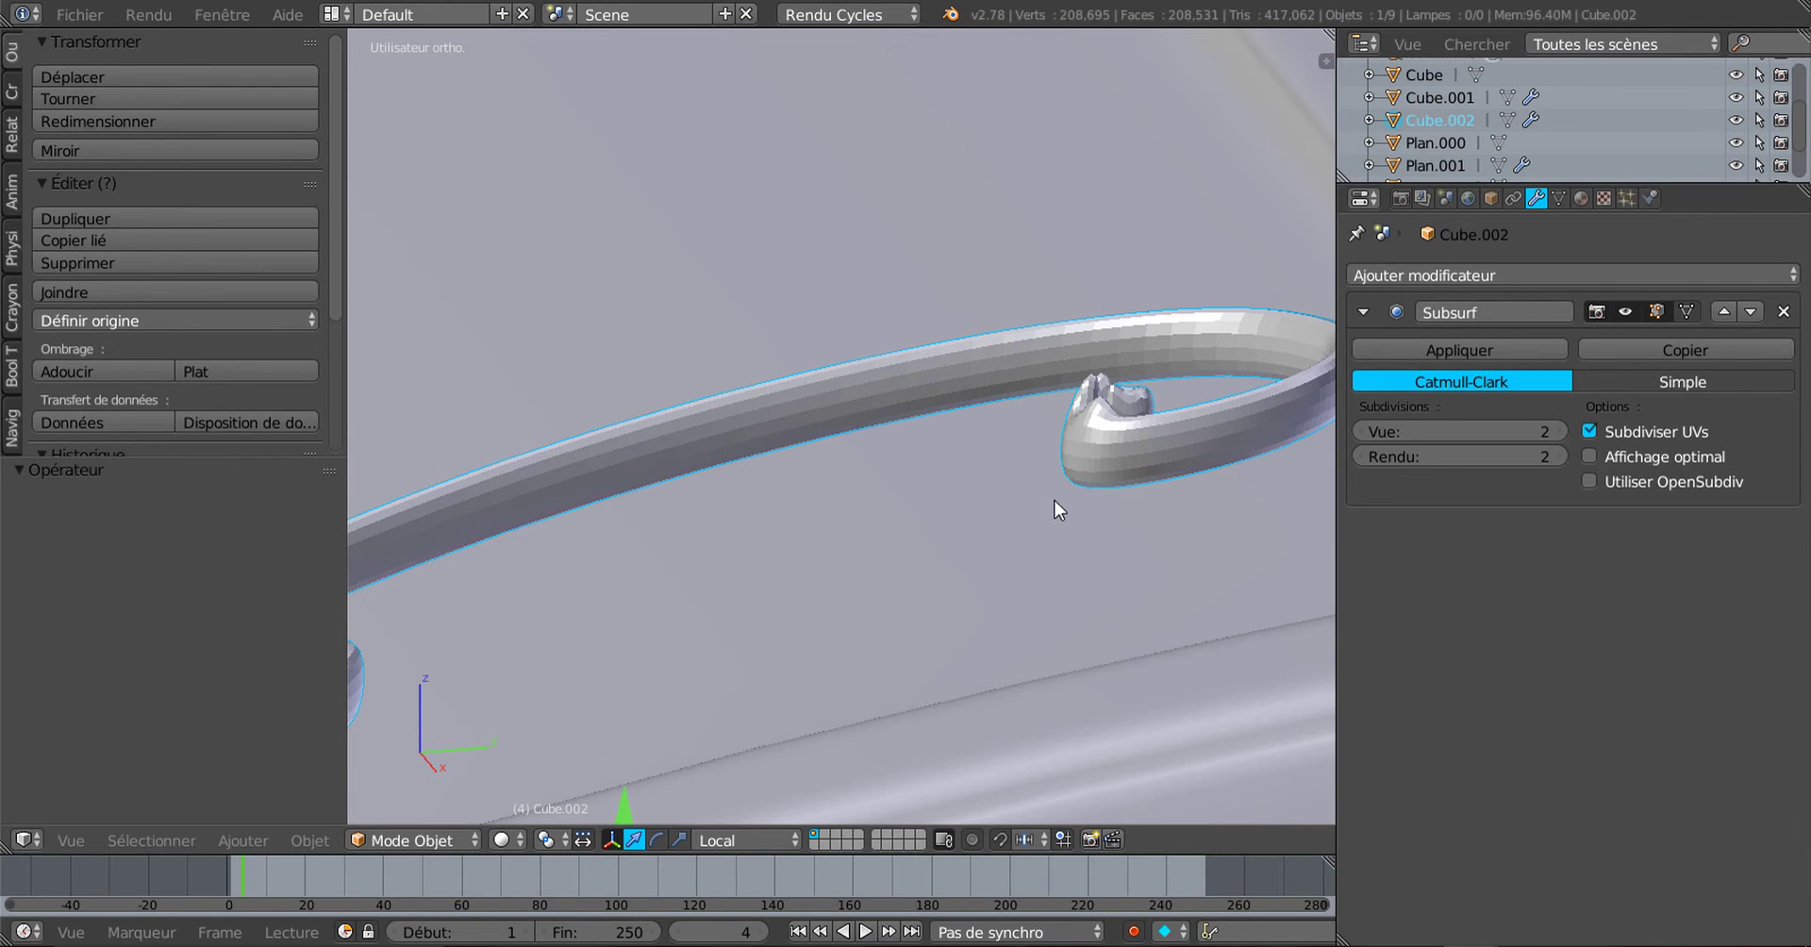
key("ctrl+z")
key("ctrl+z")
scroll(1056, 504, "down", 5)
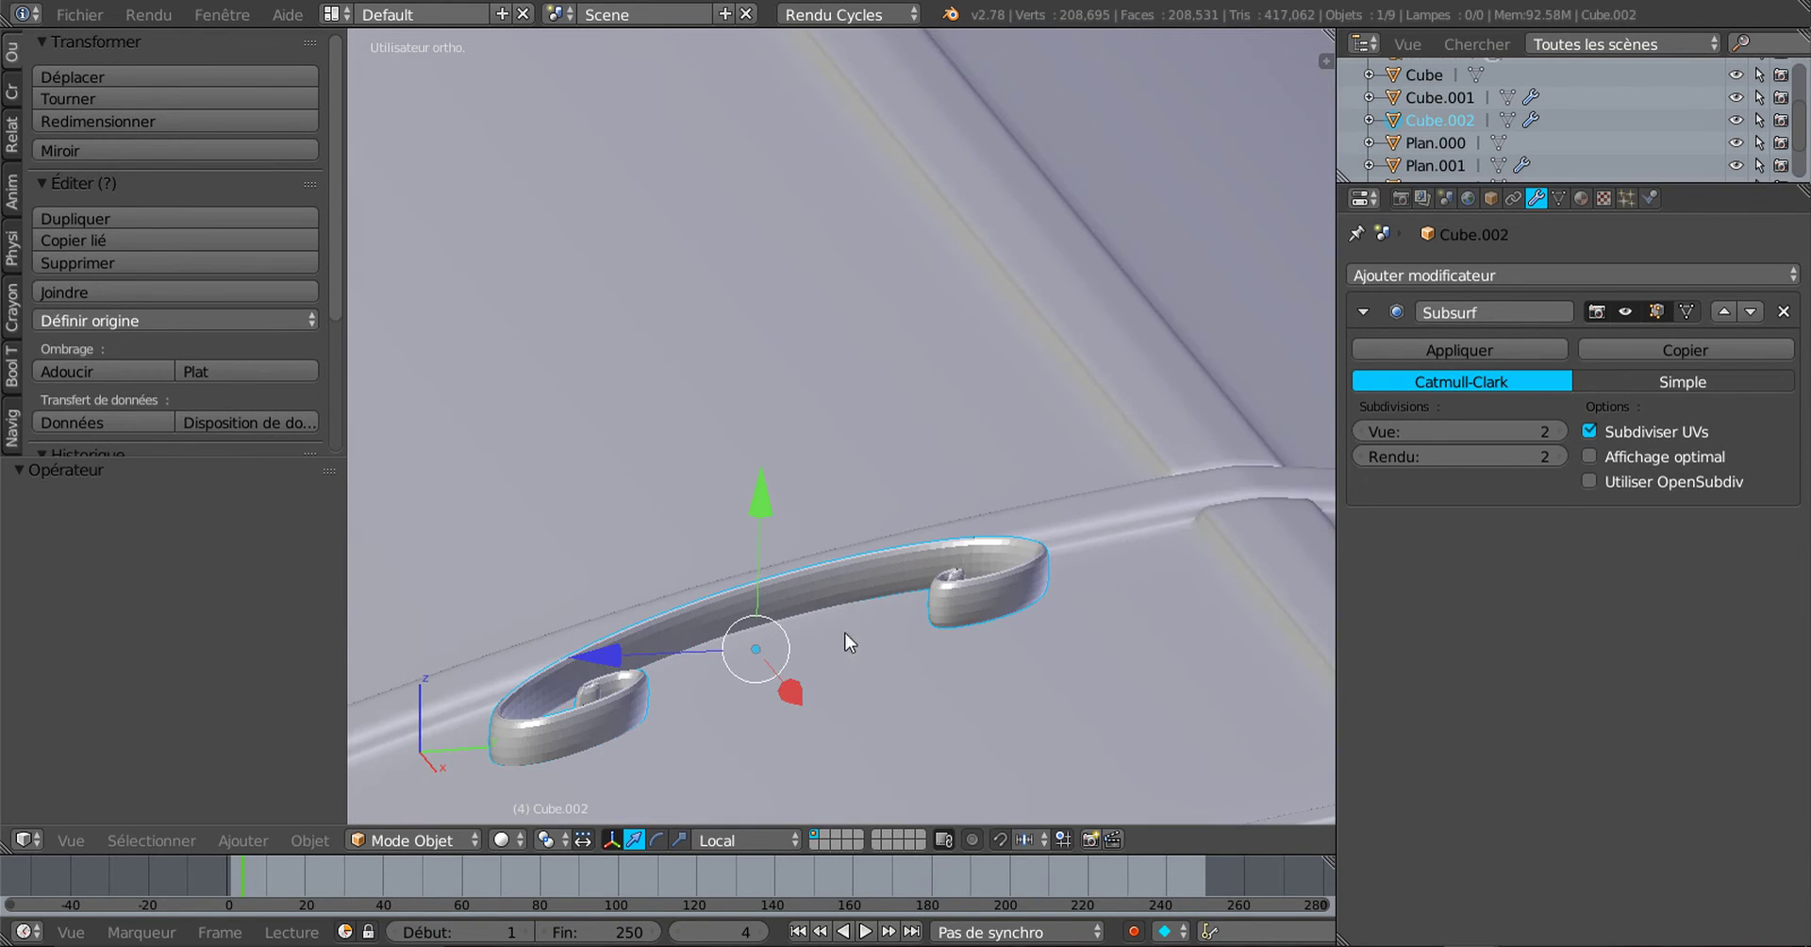
middle_click_drag(927, 623, 960, 517, "shift")
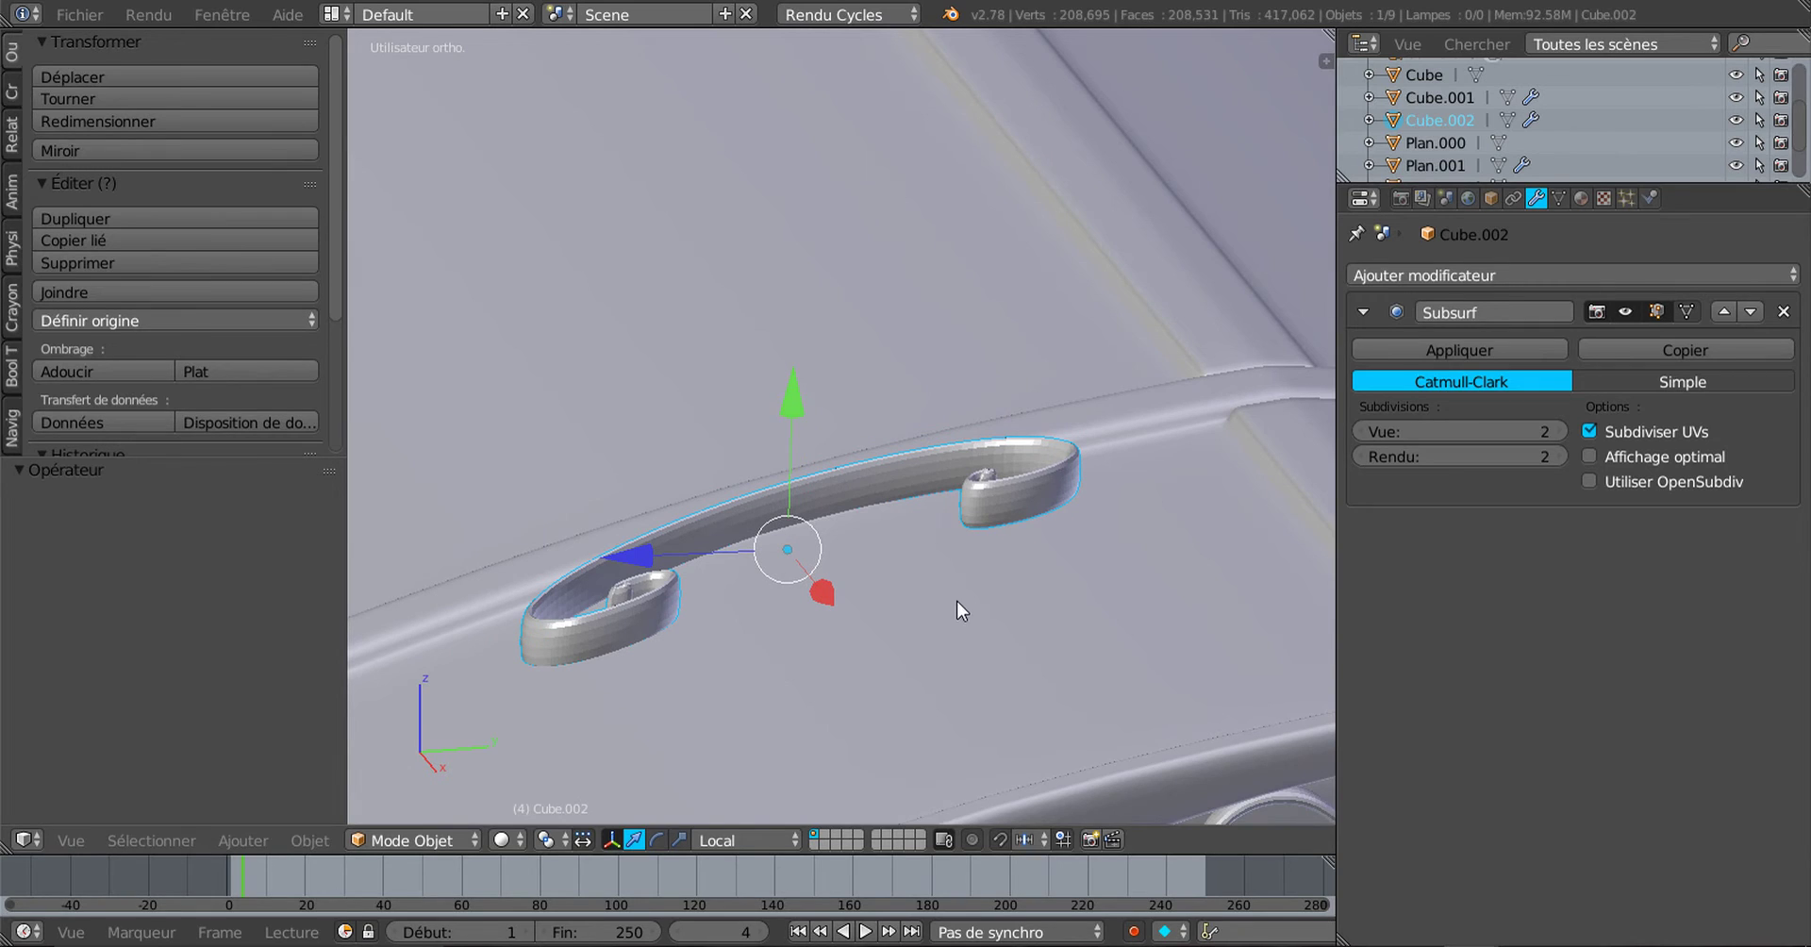
key("KP_1")
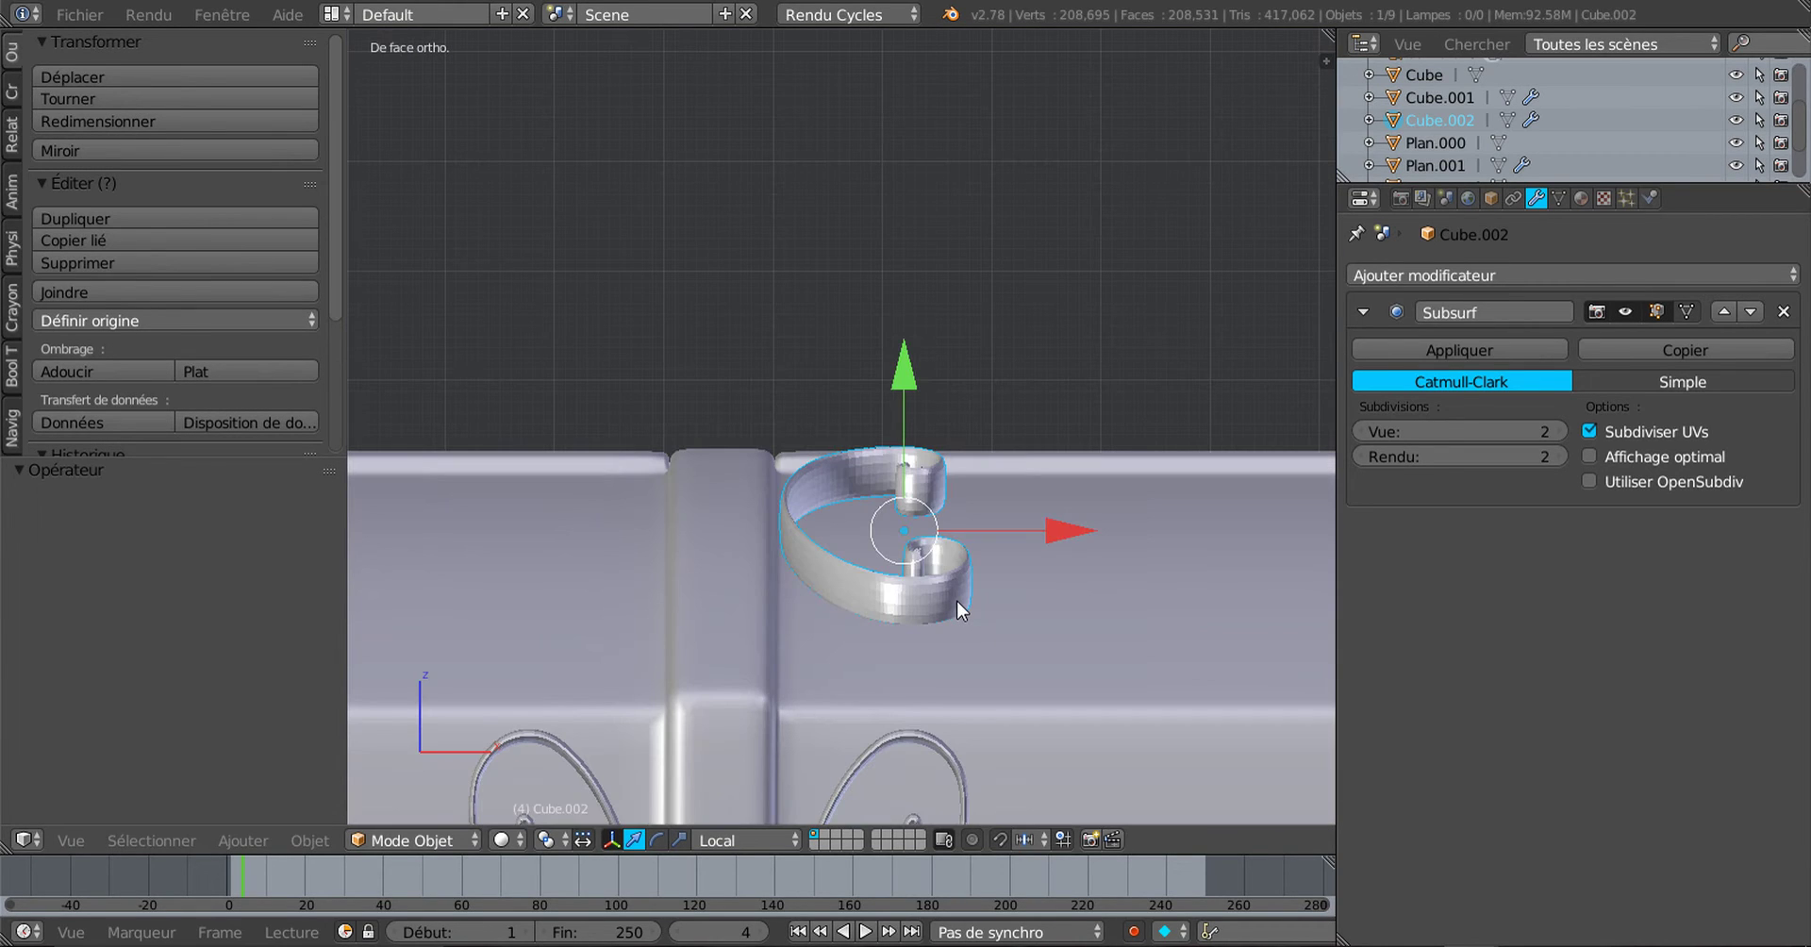
Step: Raise the ornament about 0.142 along its local Y axis above the lid in the side view, and show the scene in wireframe
key("KP_3")
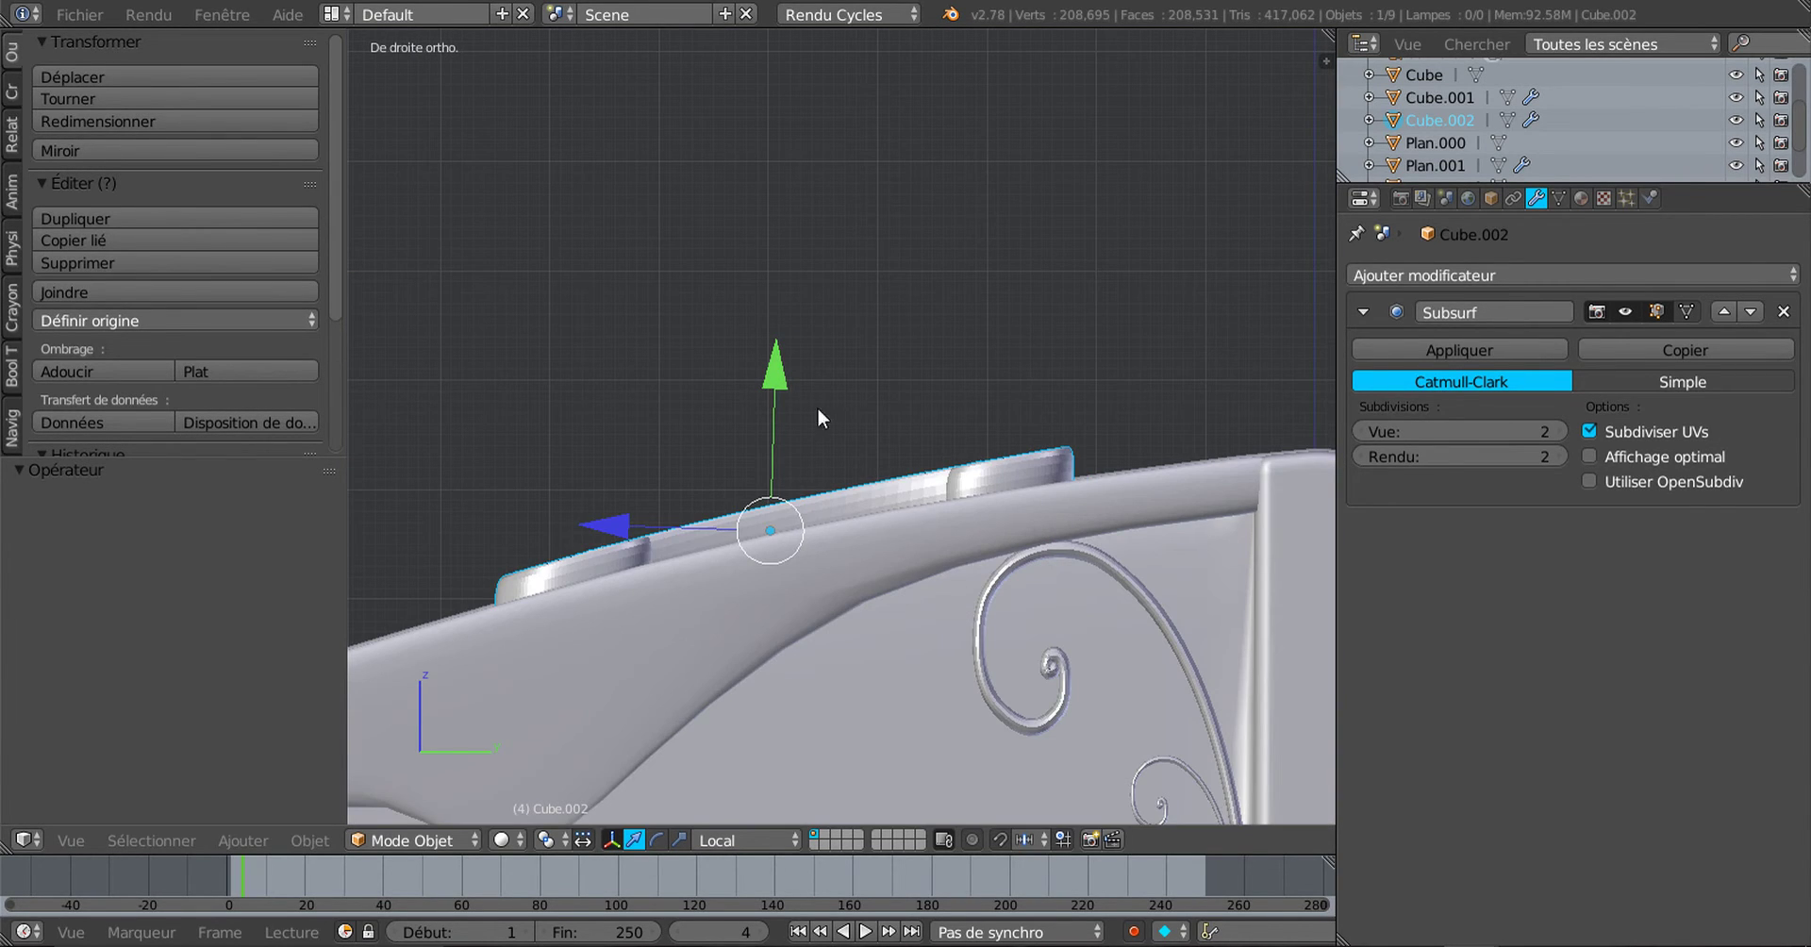
left_click_drag(779, 377, 835, 226)
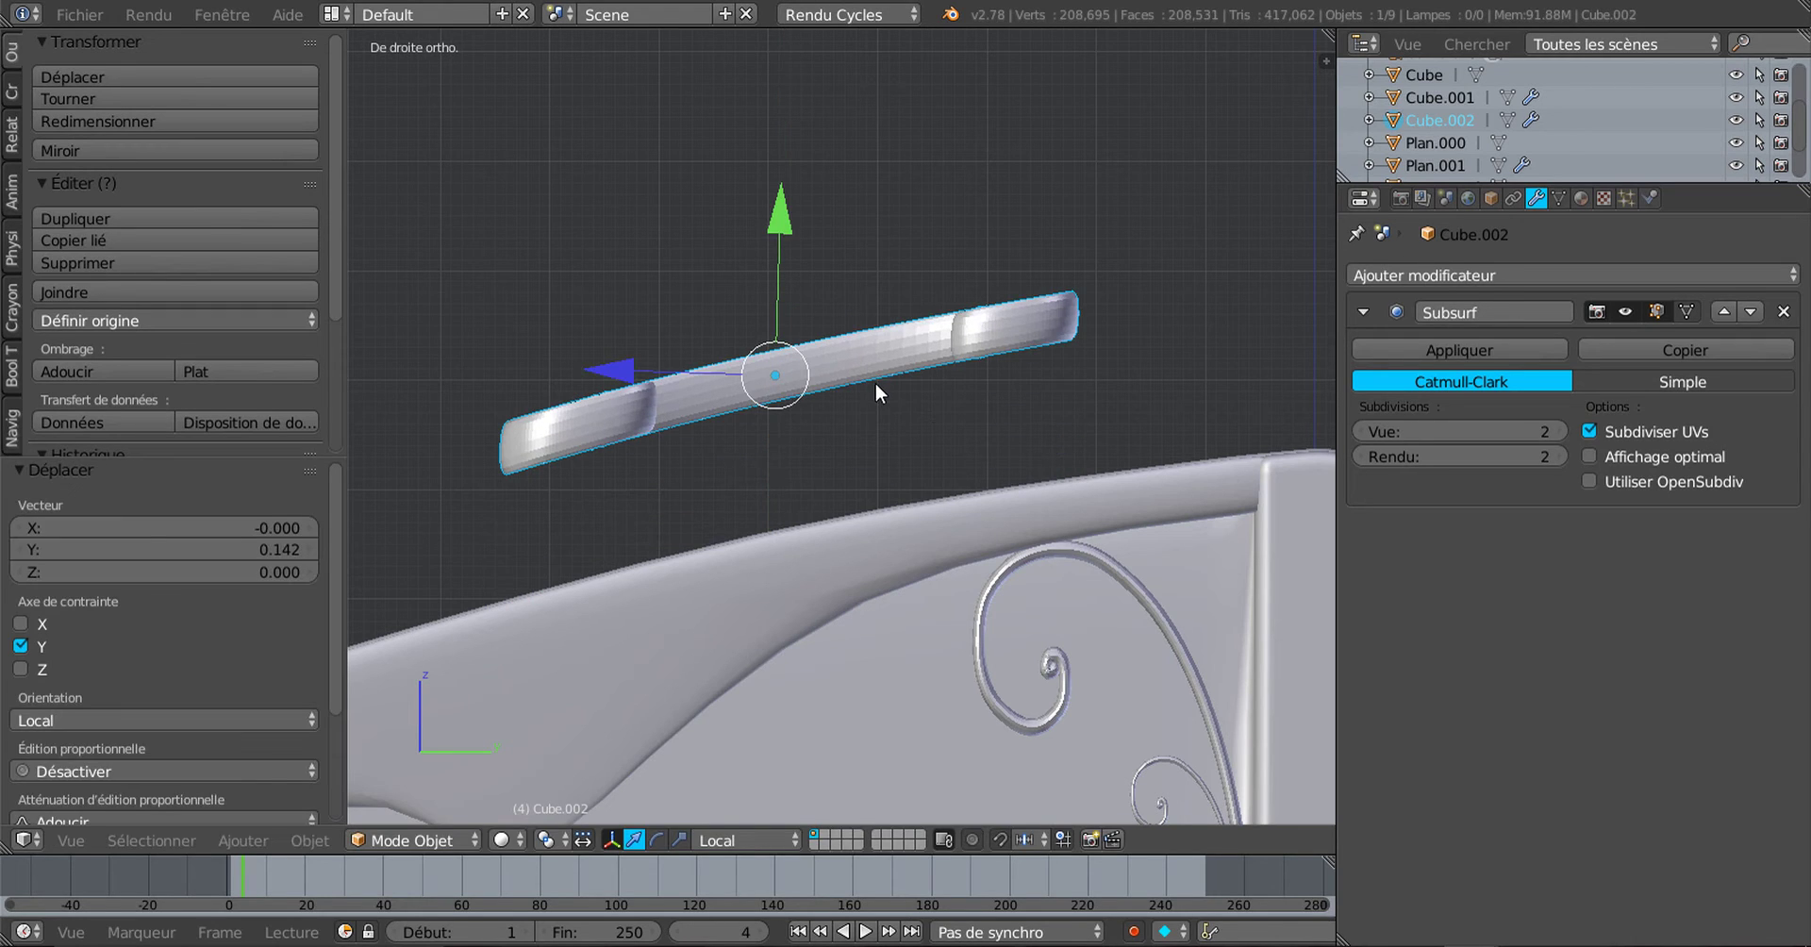
key("z")
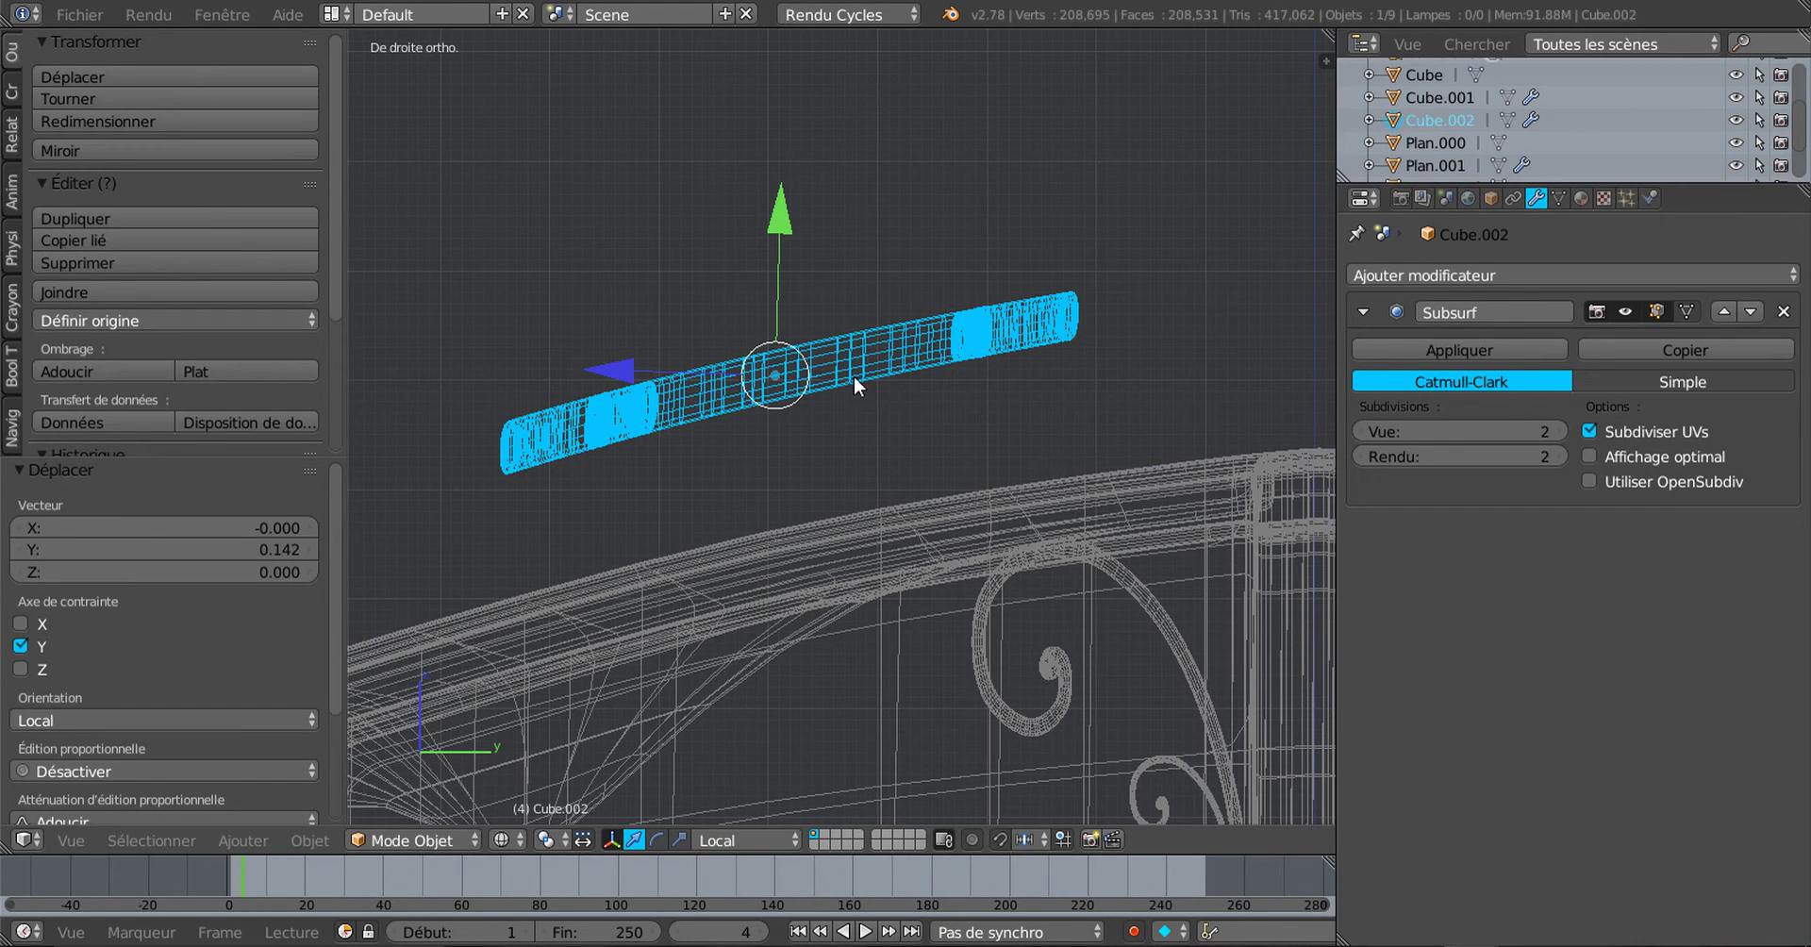
Step: Select all of the ornament's upper-edge vertices in Edit mode, lower them slightly along local Y, and return to Object mode
key("Tab")
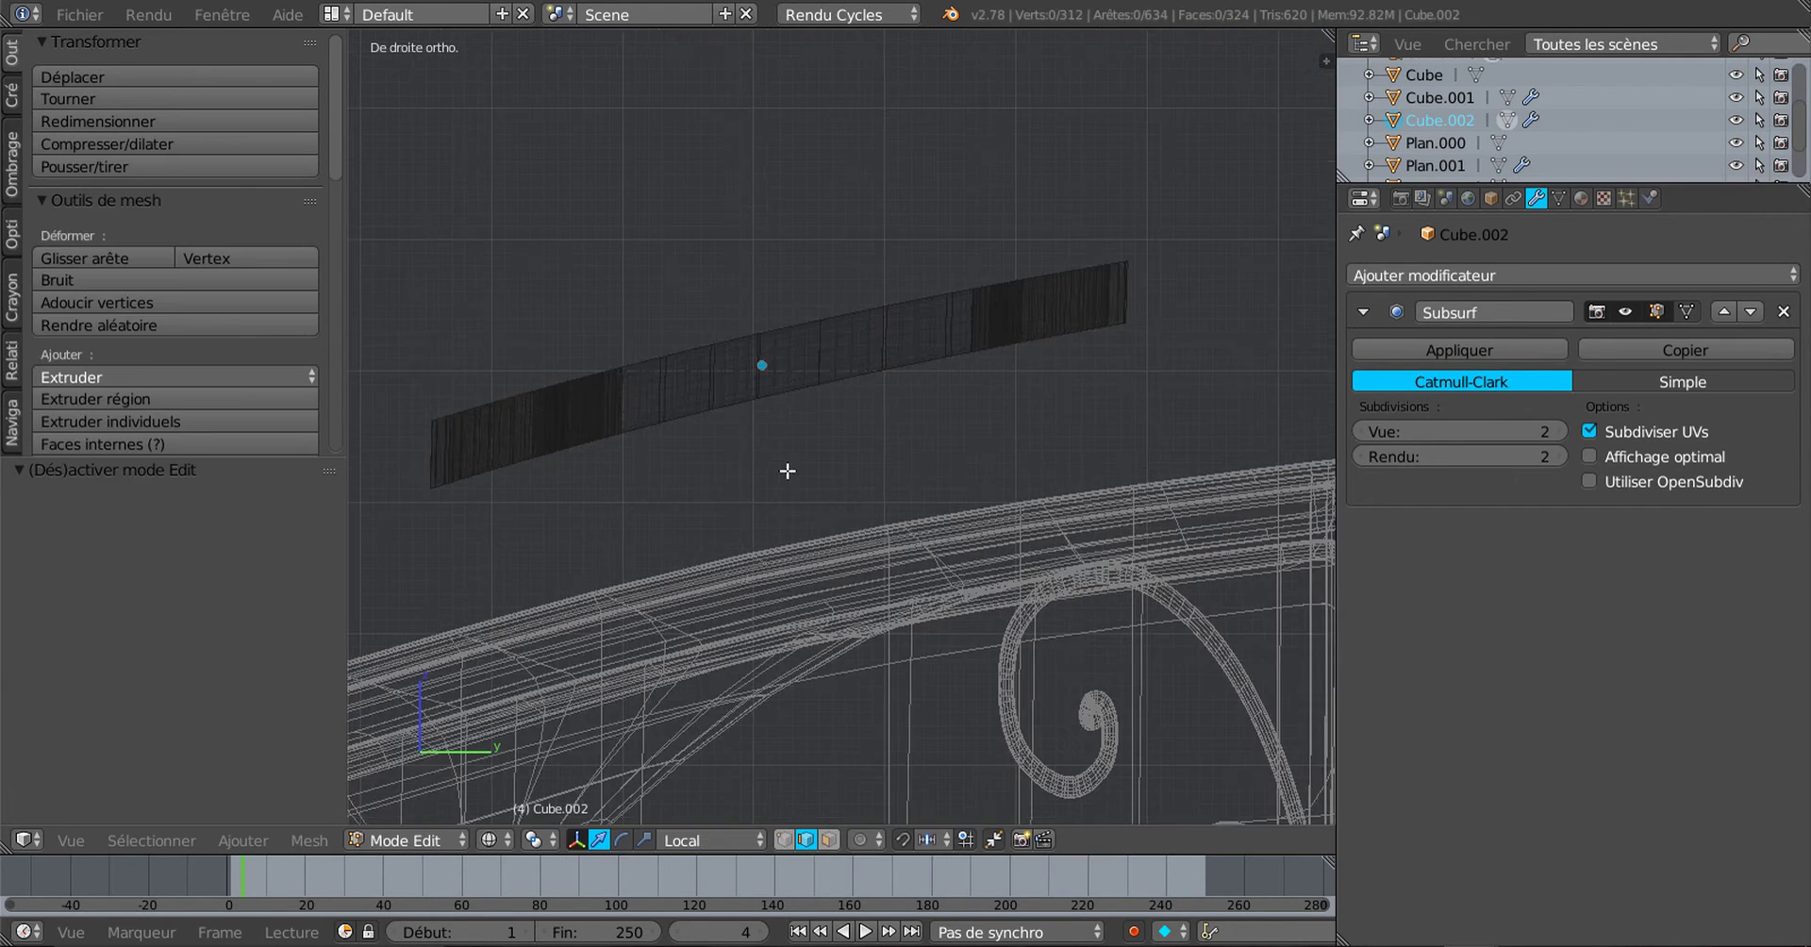
left_click(787, 839)
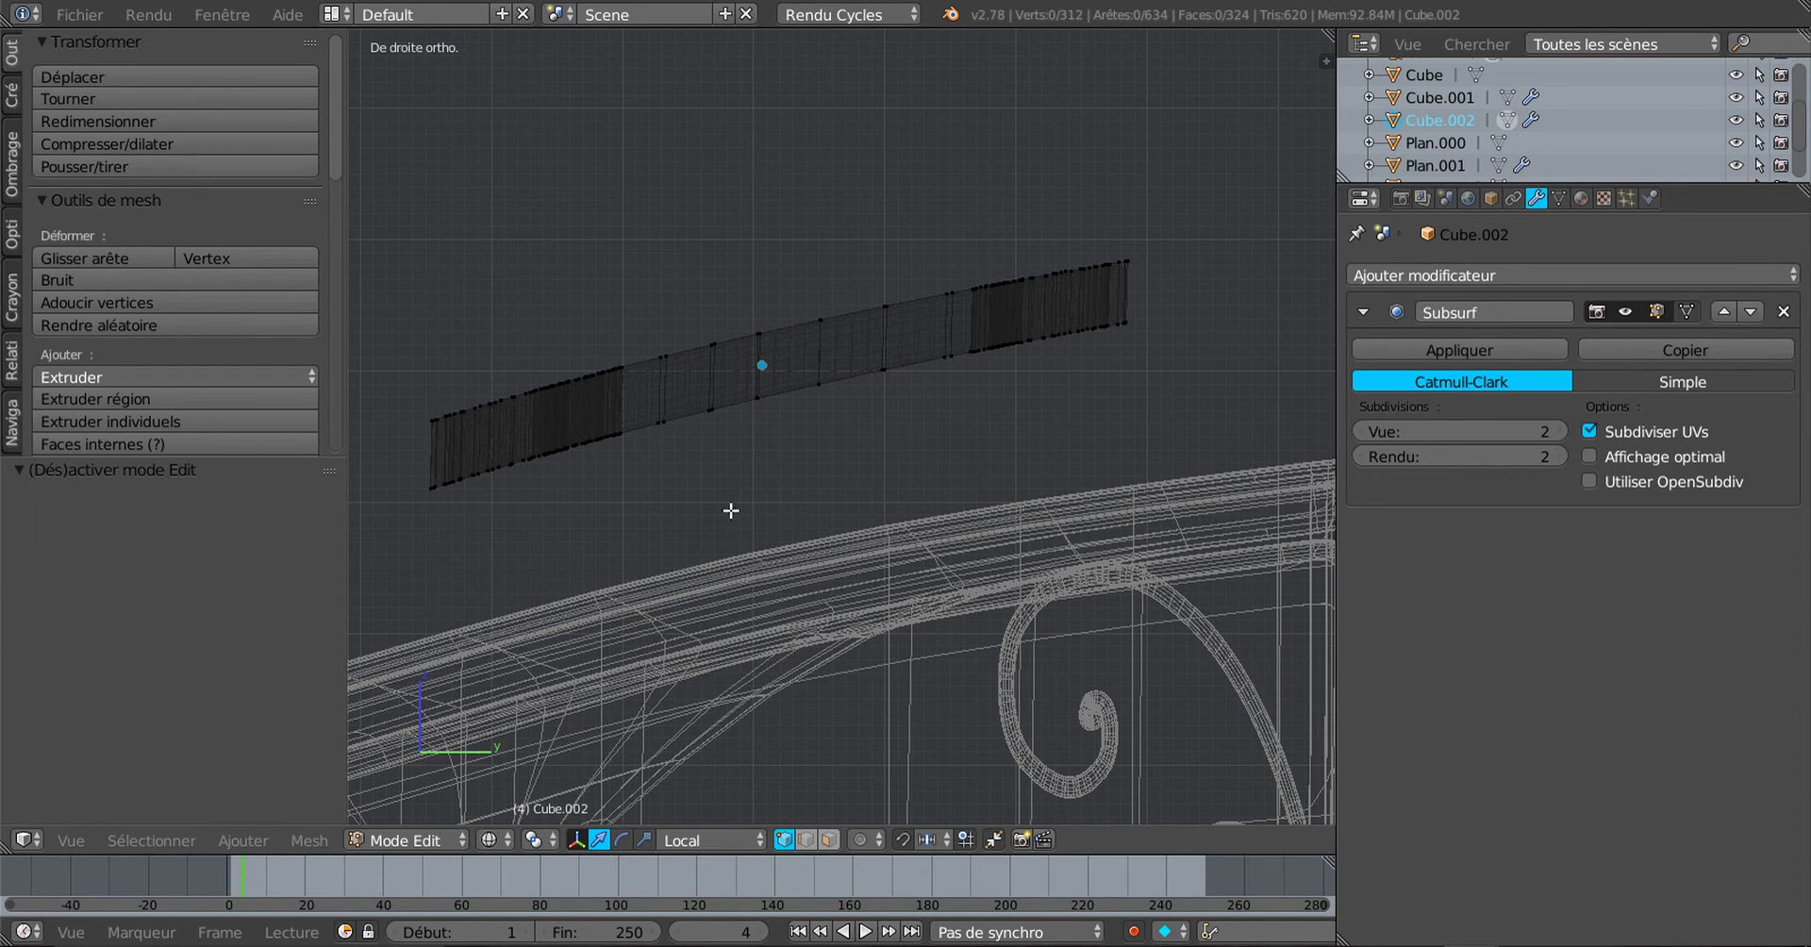
key("c")
mouse_move(445, 405)
left_mouse_down()
mouse_move(1051, 251)
mouse_move(1028, 275)
mouse_move(763, 340)
left_mouse_up()
right_click(1173, 240)
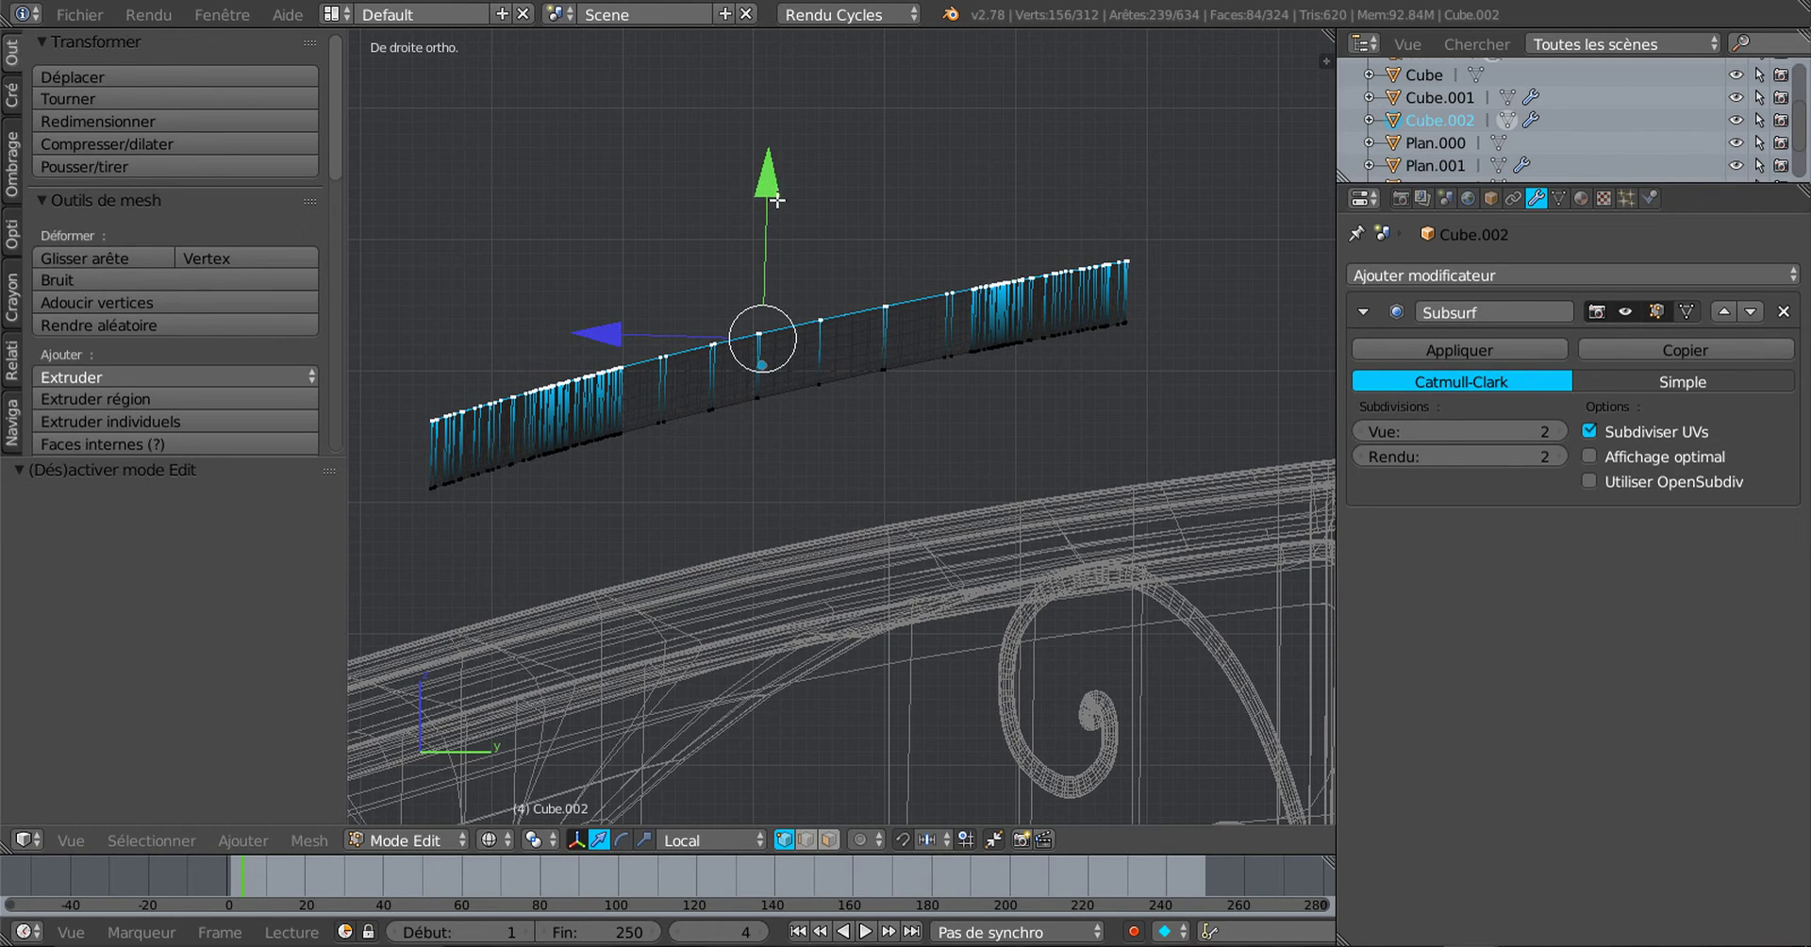
left_click_drag(774, 193, 778, 219)
key("Tab")
middle_click_drag(733, 282, 1002, 412)
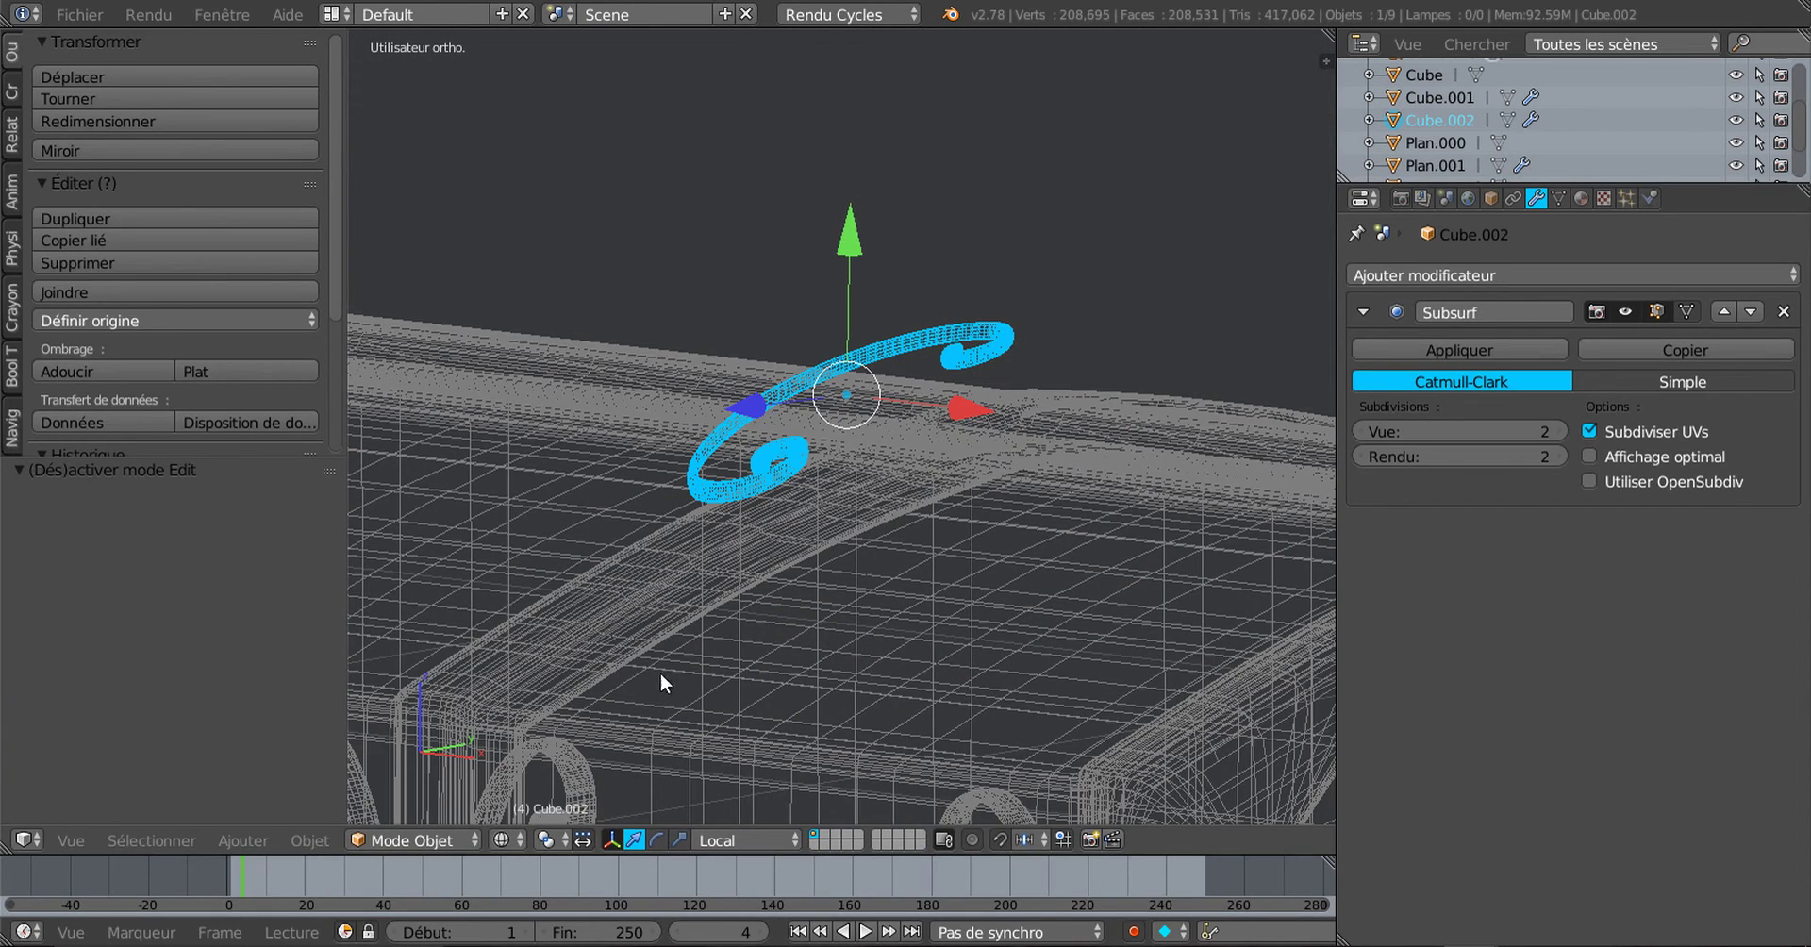
Step: Display the ornament in solid shading and give its surface smooth shading
mouse_move(660, 672)
middle_mouse_down()
mouse_move(729, 631)
mouse_move(1010, 607)
mouse_move(1055, 578)
middle_mouse_up()
key("z")
scroll(1047, 542, "up", 3)
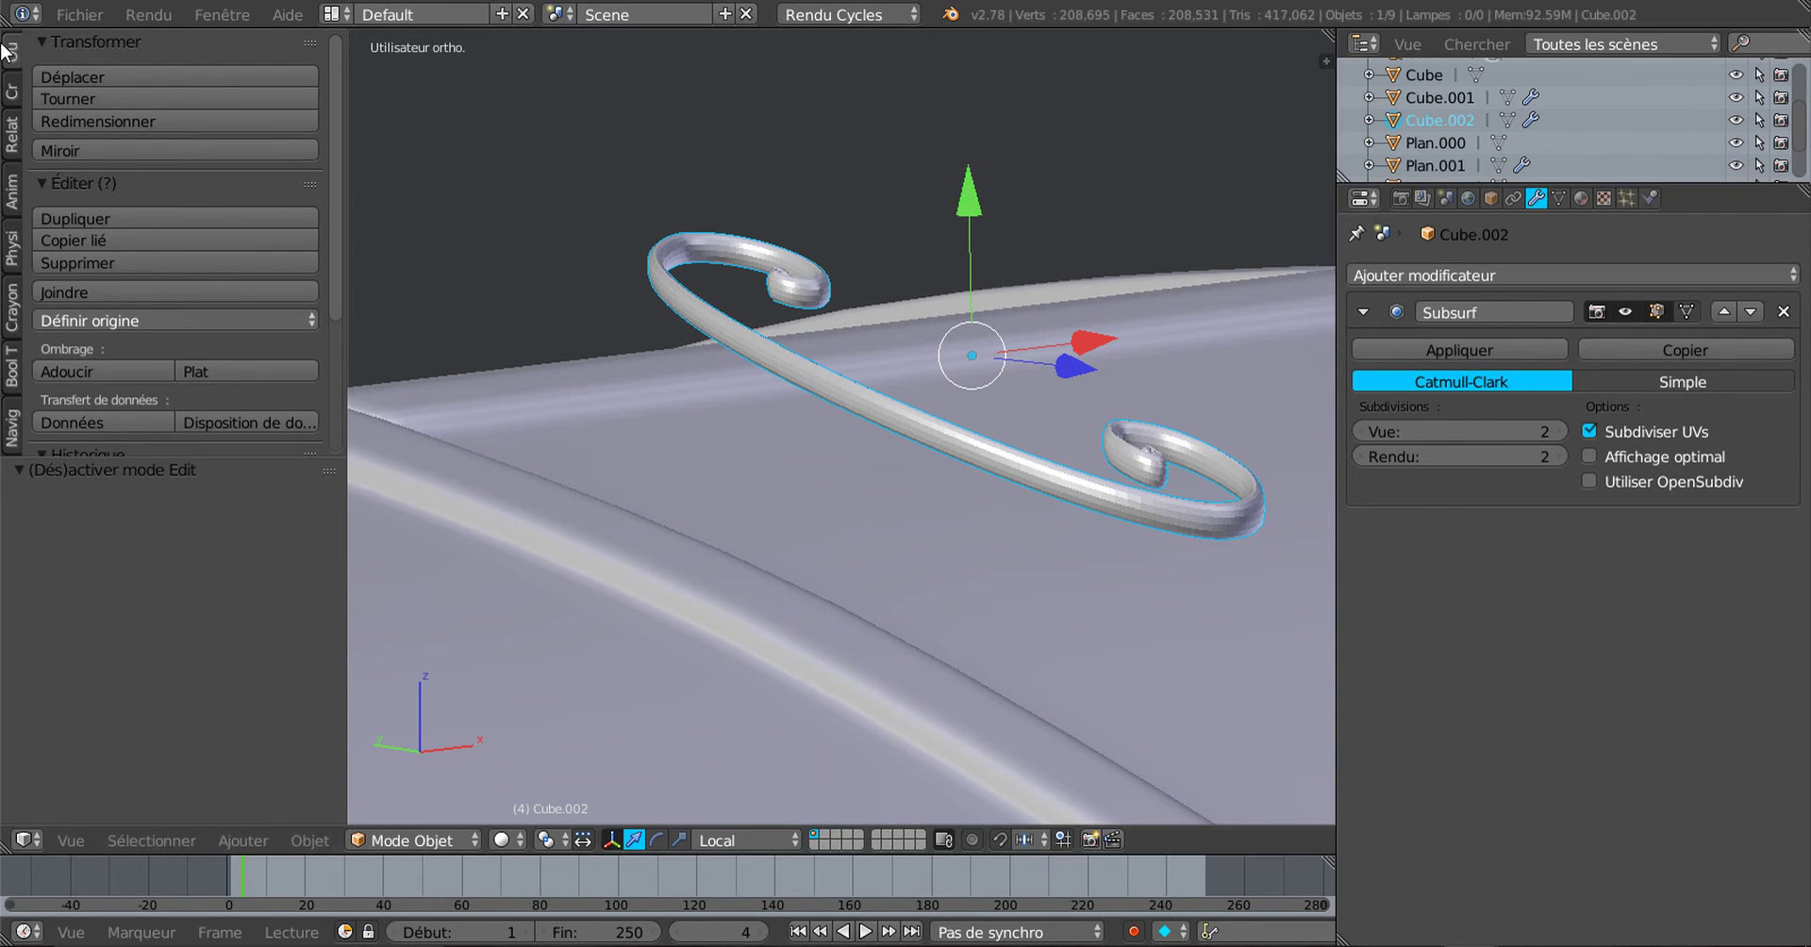
left_click(80, 370)
scroll(897, 428, "up", 2)
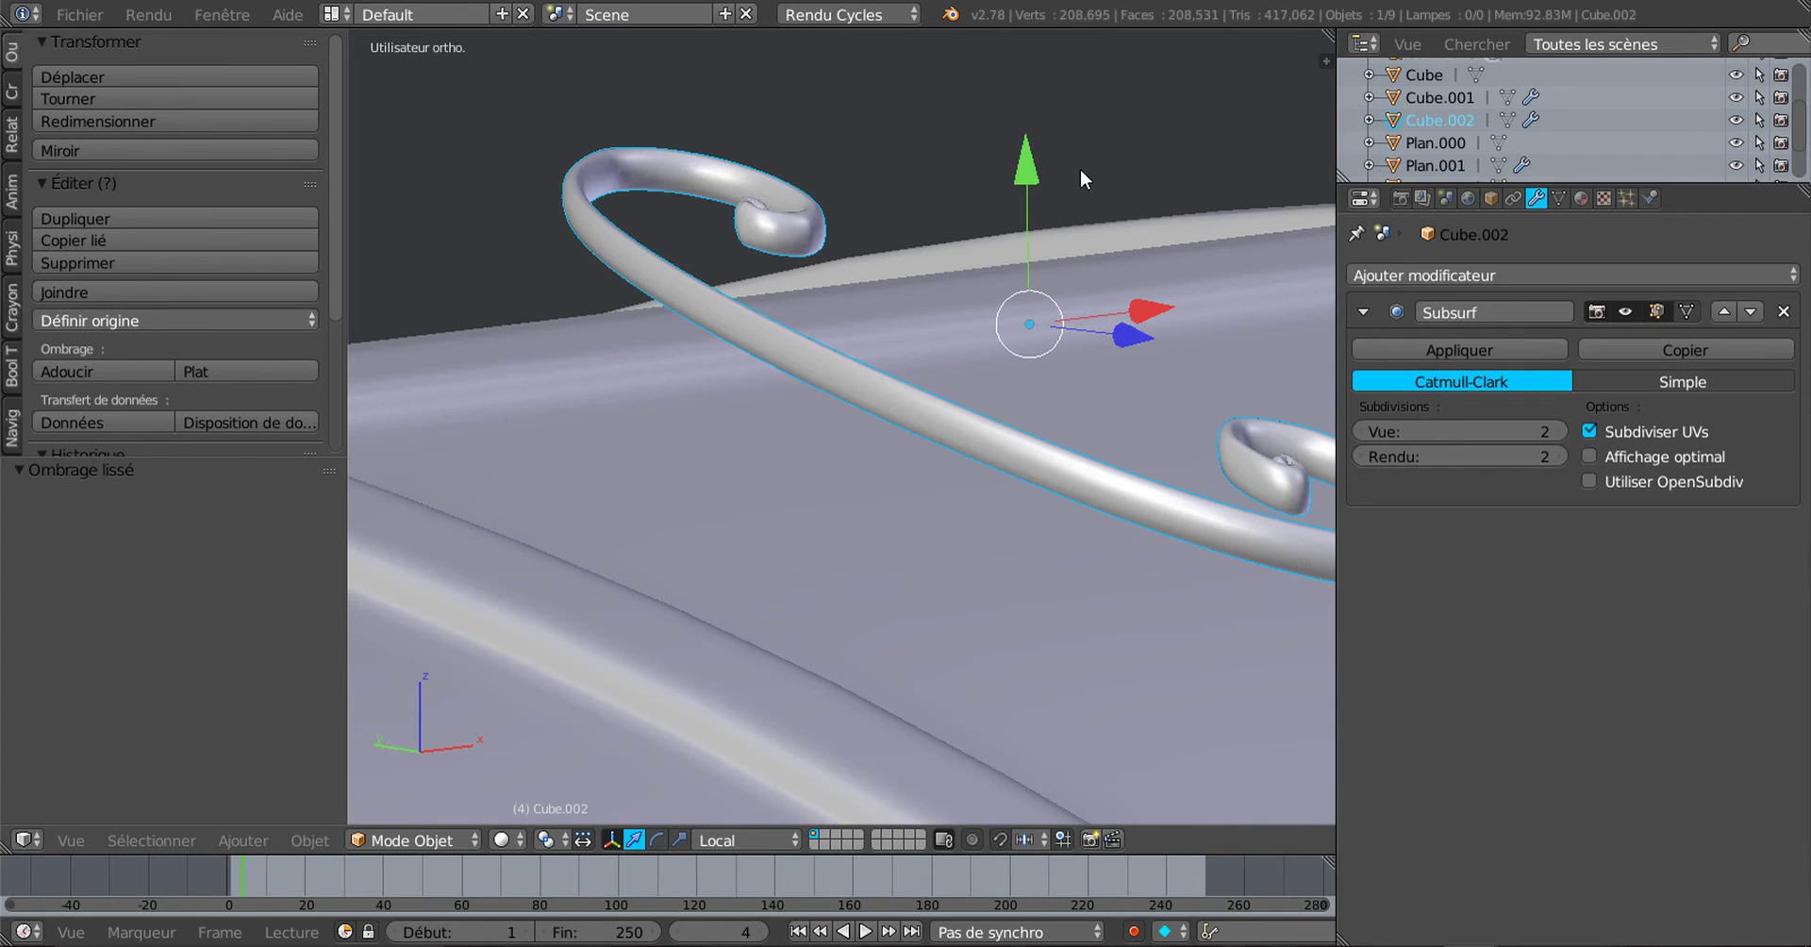
Step: Lower the ornament onto the lid along its local Y axis in moves of about -0.103, -0.014 and -0.012
left_click_drag(1019, 169, 1058, 406)
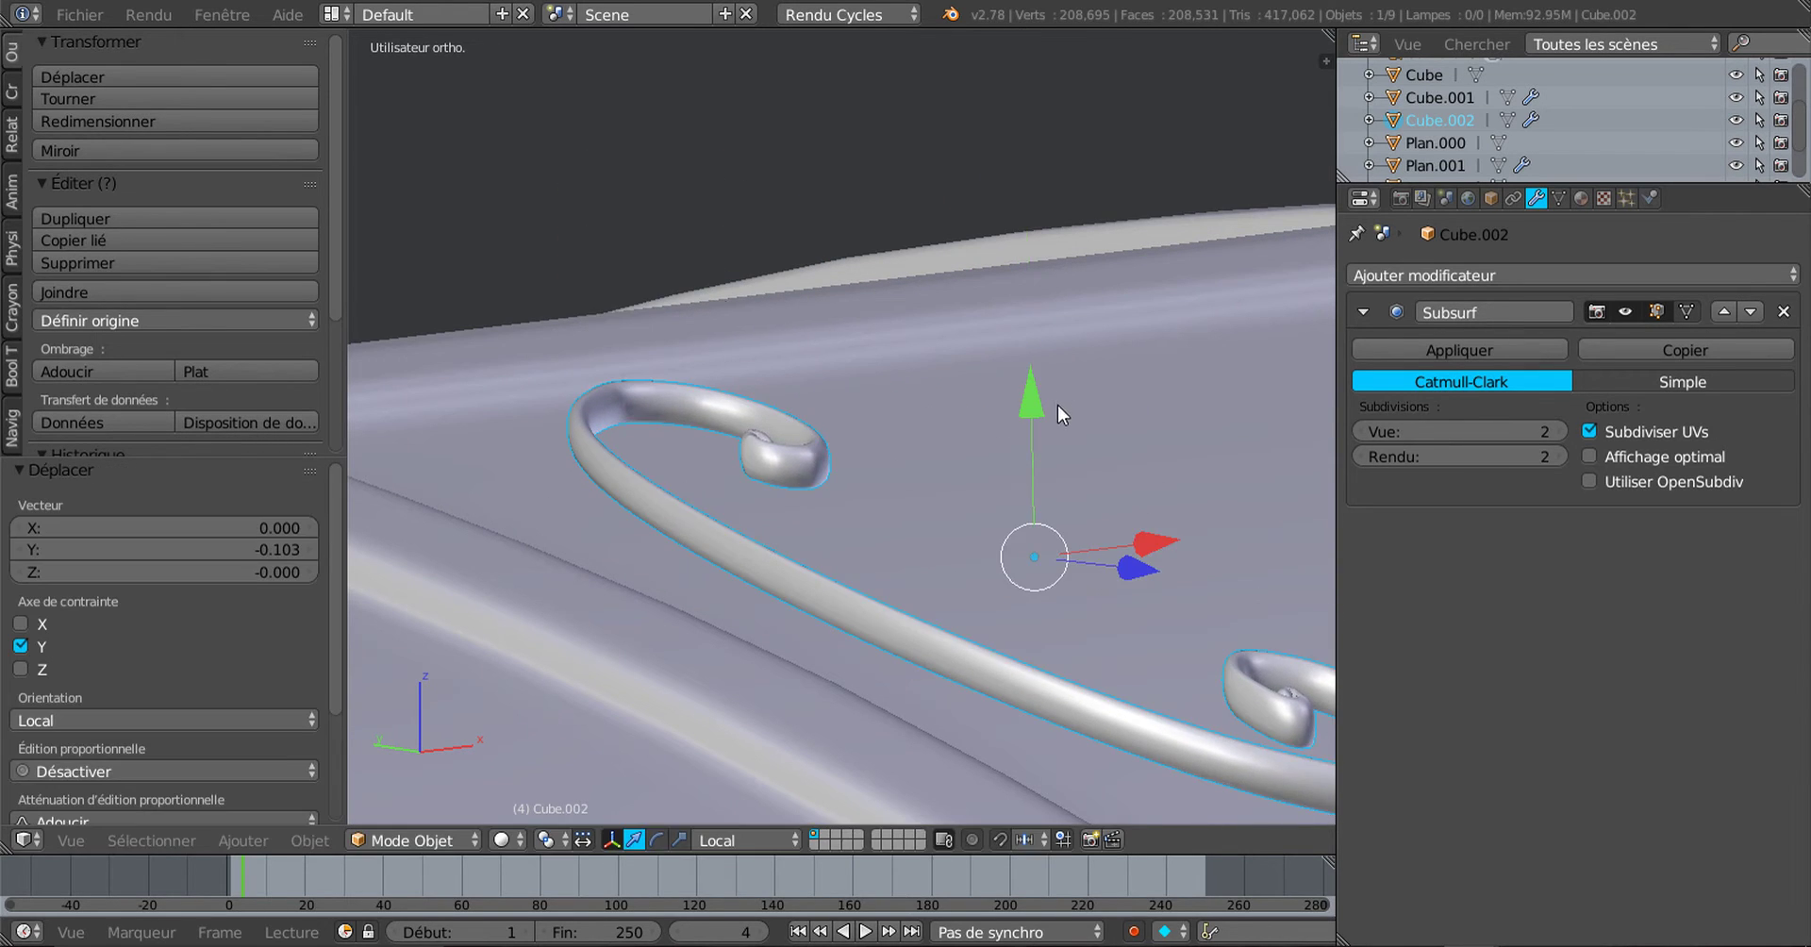
scroll(1023, 438, "down", 4)
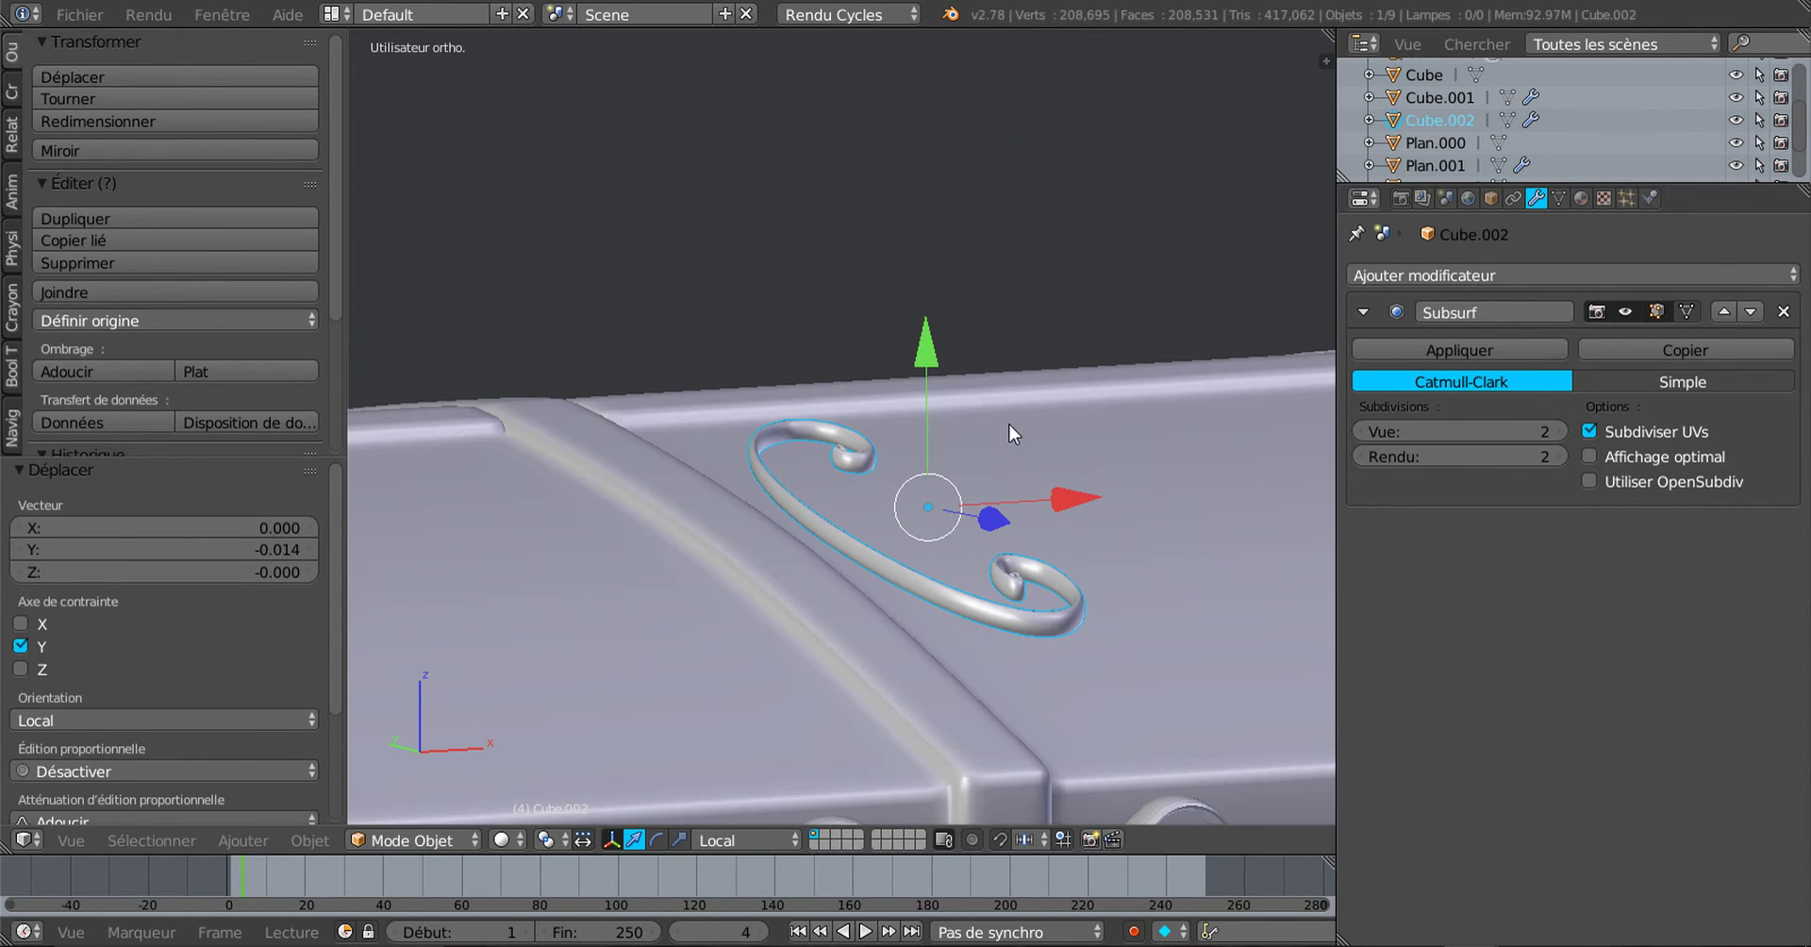
left_click_drag(930, 339, 926, 358)
middle_click_drag(926, 358, 854, 359)
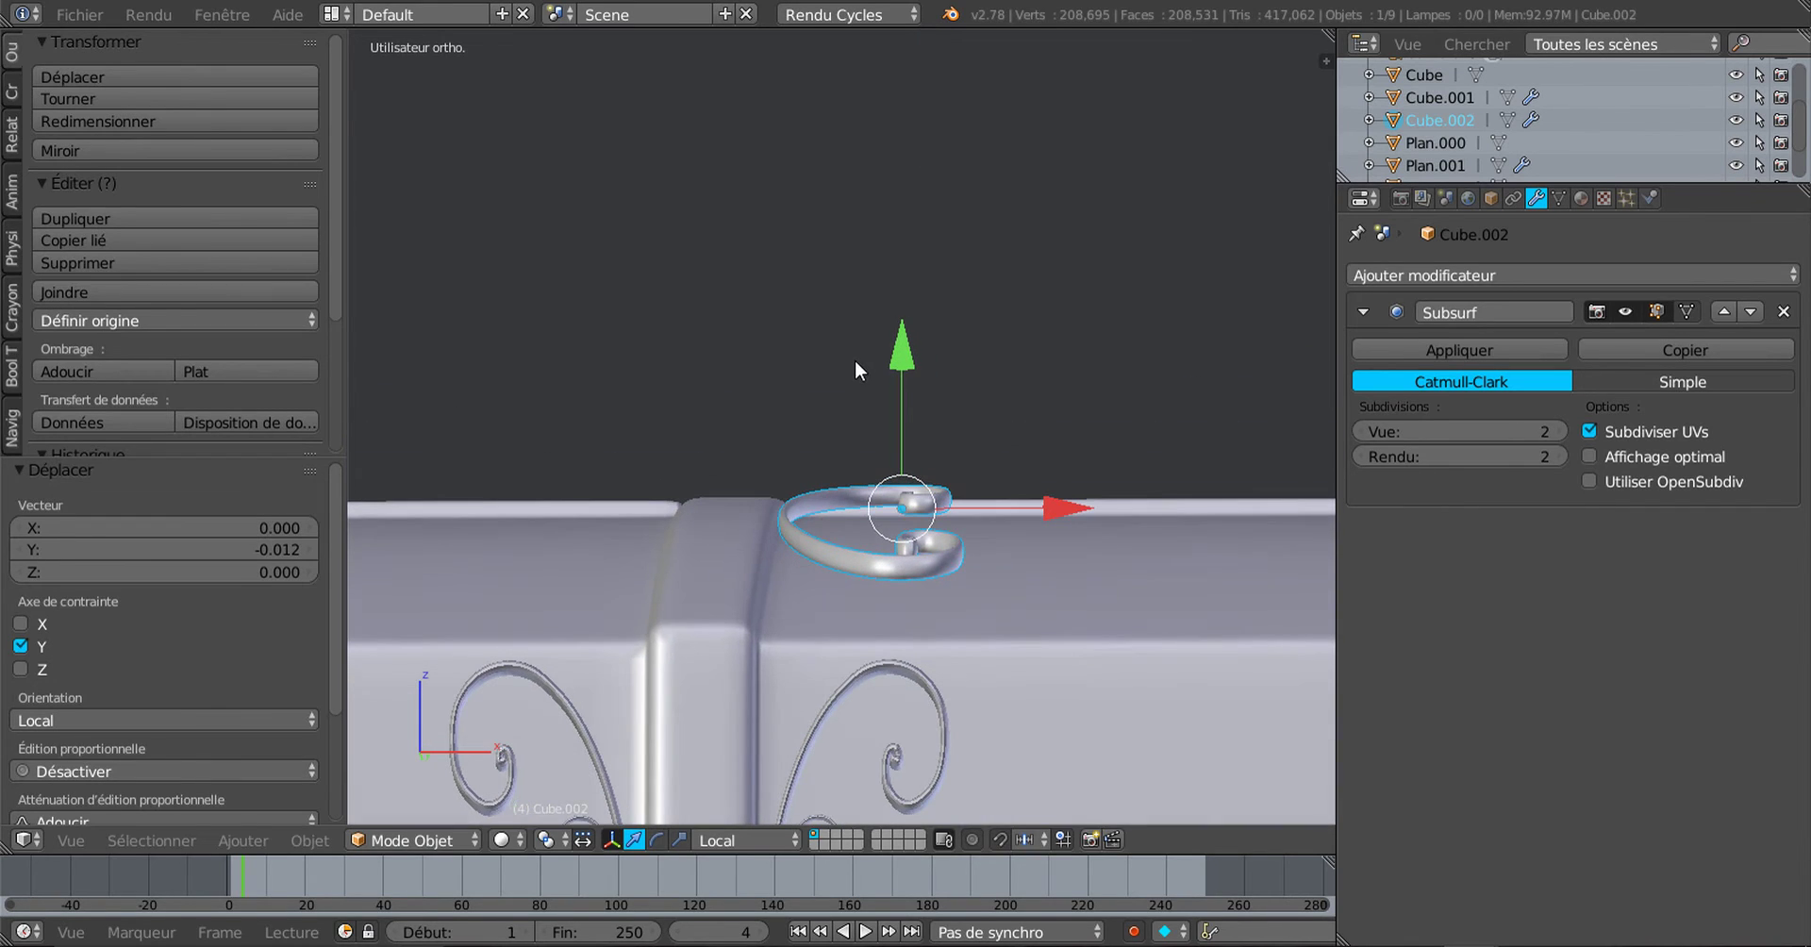
left_click_drag(910, 353, 912, 351)
Step: Fine-tune the ornament's distance from the metal band along local X, ending with a move of about 0.002
left_click_drag(1054, 506, 1039, 511)
mouse_move(1040, 512)
middle_mouse_down()
mouse_move(1004, 440)
mouse_move(1151, 498)
mouse_move(1095, 529)
mouse_move(1062, 517)
middle_mouse_up()
left_click_drag(1068, 509, 1067, 508)
middle_click_drag(1010, 530, 912, 532)
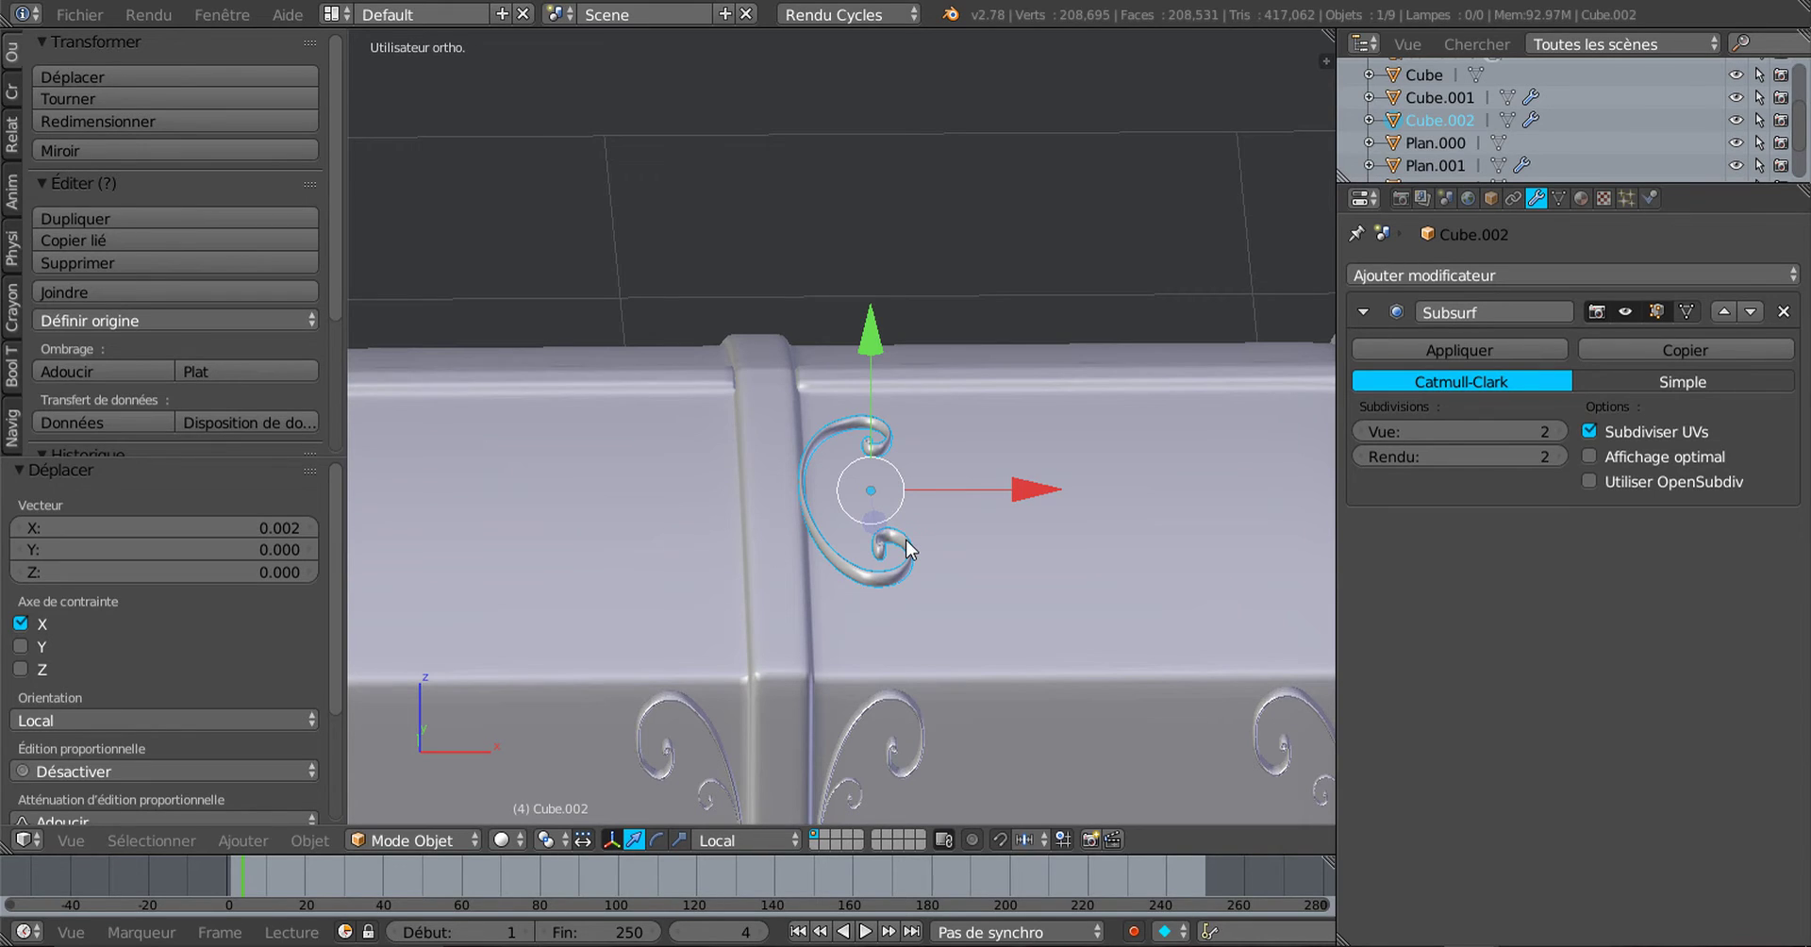
Step: Duplicate the ornament and move the copy about -0.336 along local X to the other side of the metal band
key("shift+d")
right_click(906, 540)
left_click_drag(1030, 489, 819, 483)
left_click(818, 483)
scroll(824, 490, "down", 3)
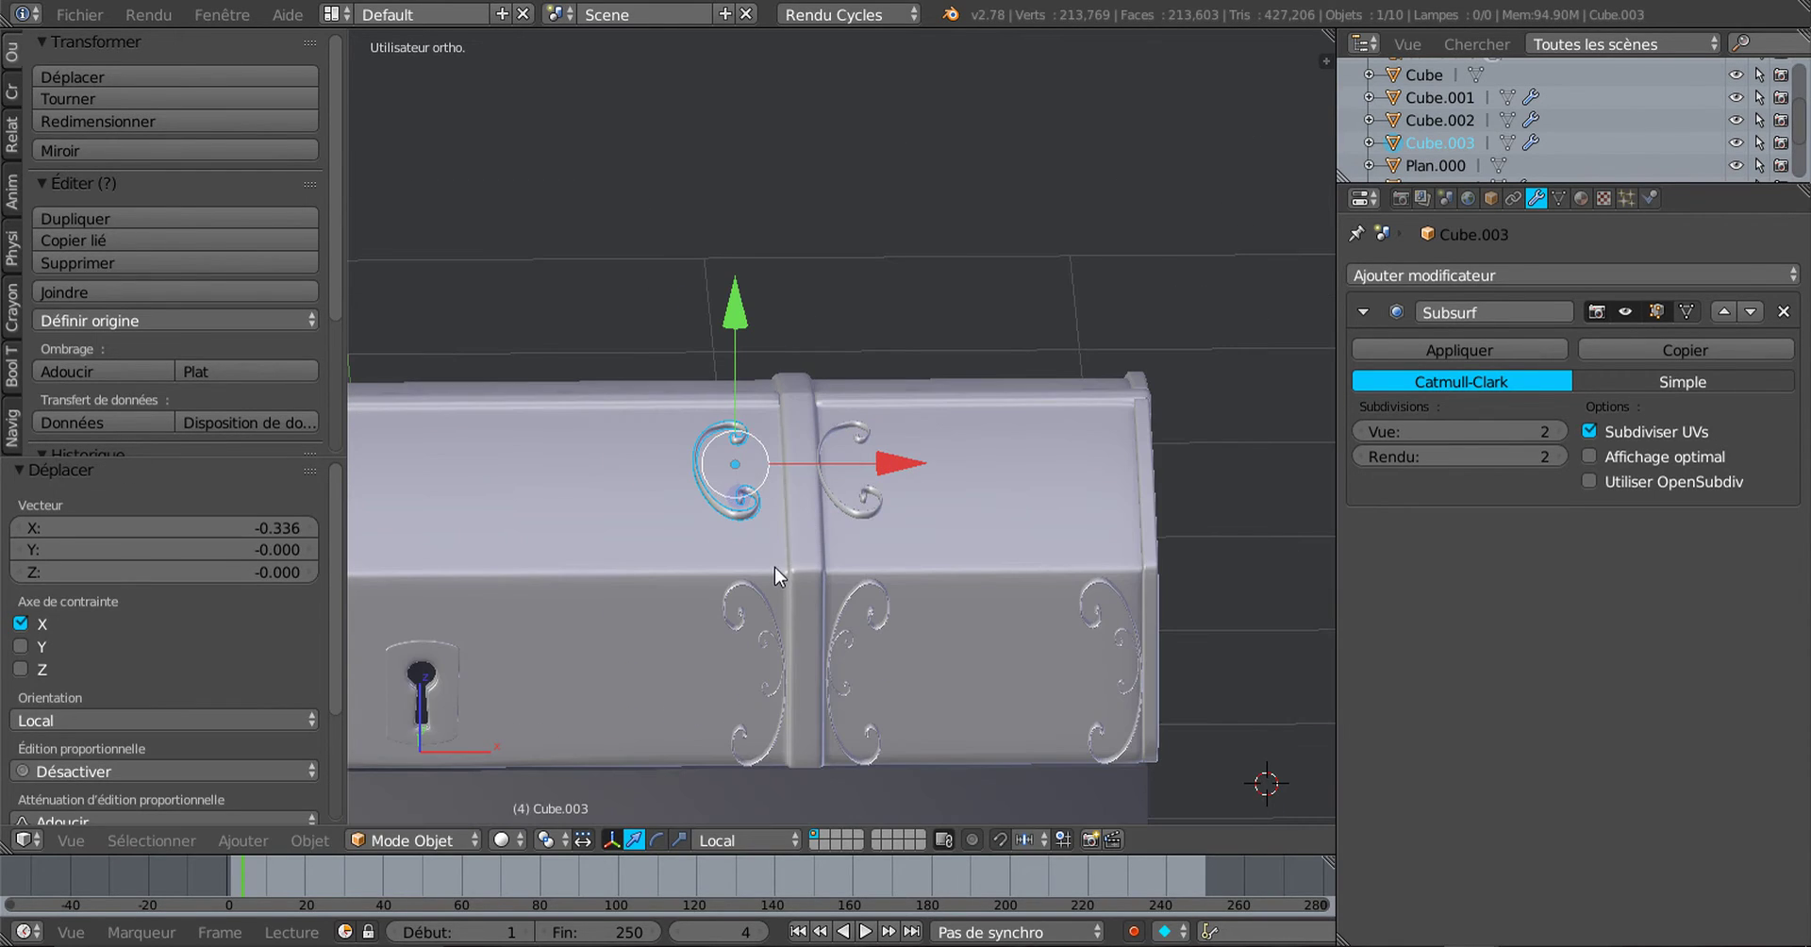
Step: Mirror the duplicated ornament by scaling it to -1 along its local X axis
middle_click_drag(746, 514, 875, 505, "shift")
scroll(955, 463, "up", 2)
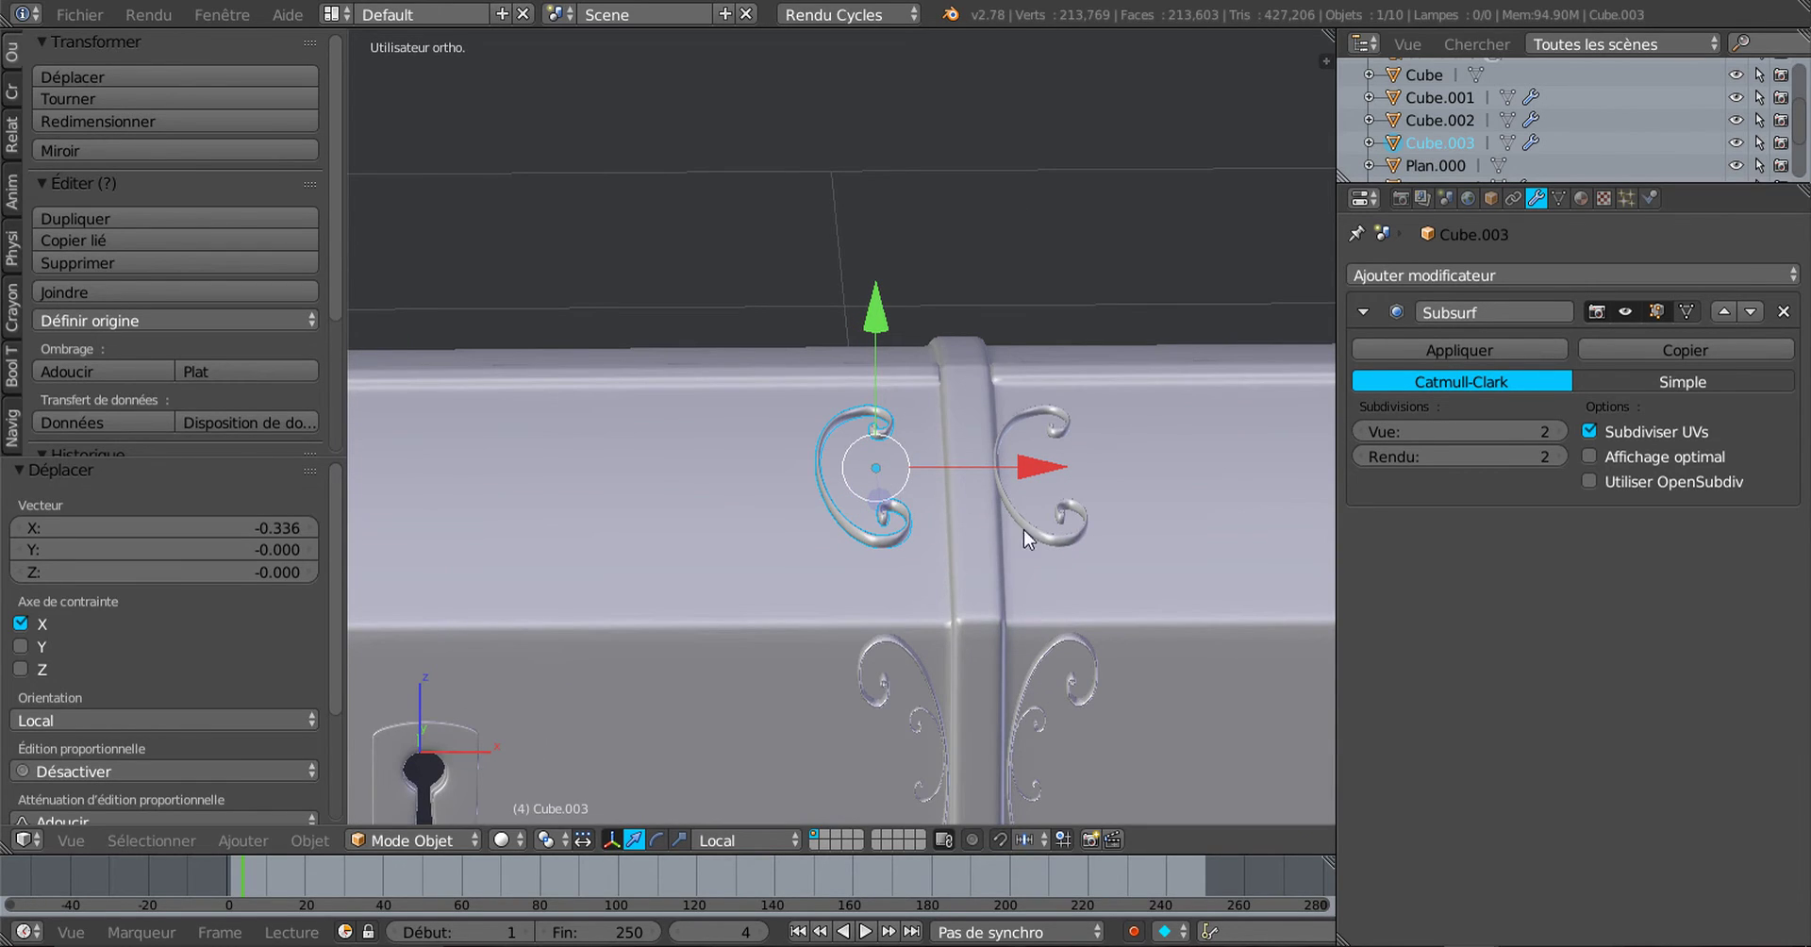
left_click(679, 840)
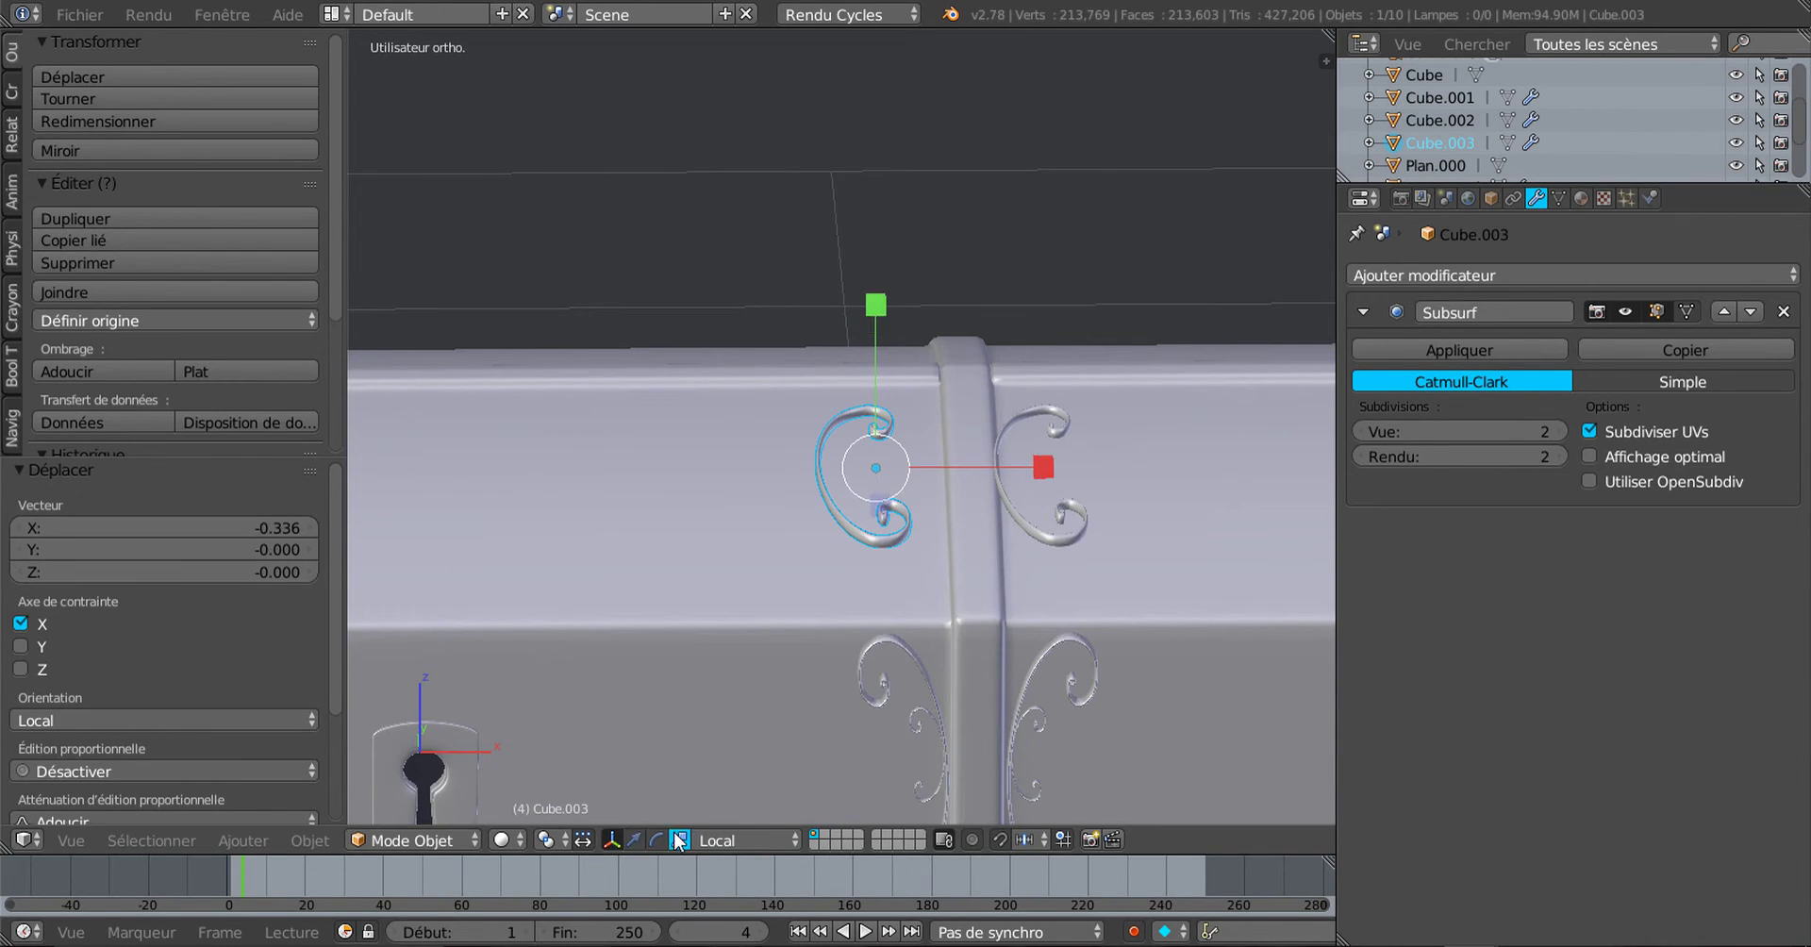
left_click(1045, 462)
left_click(274, 524)
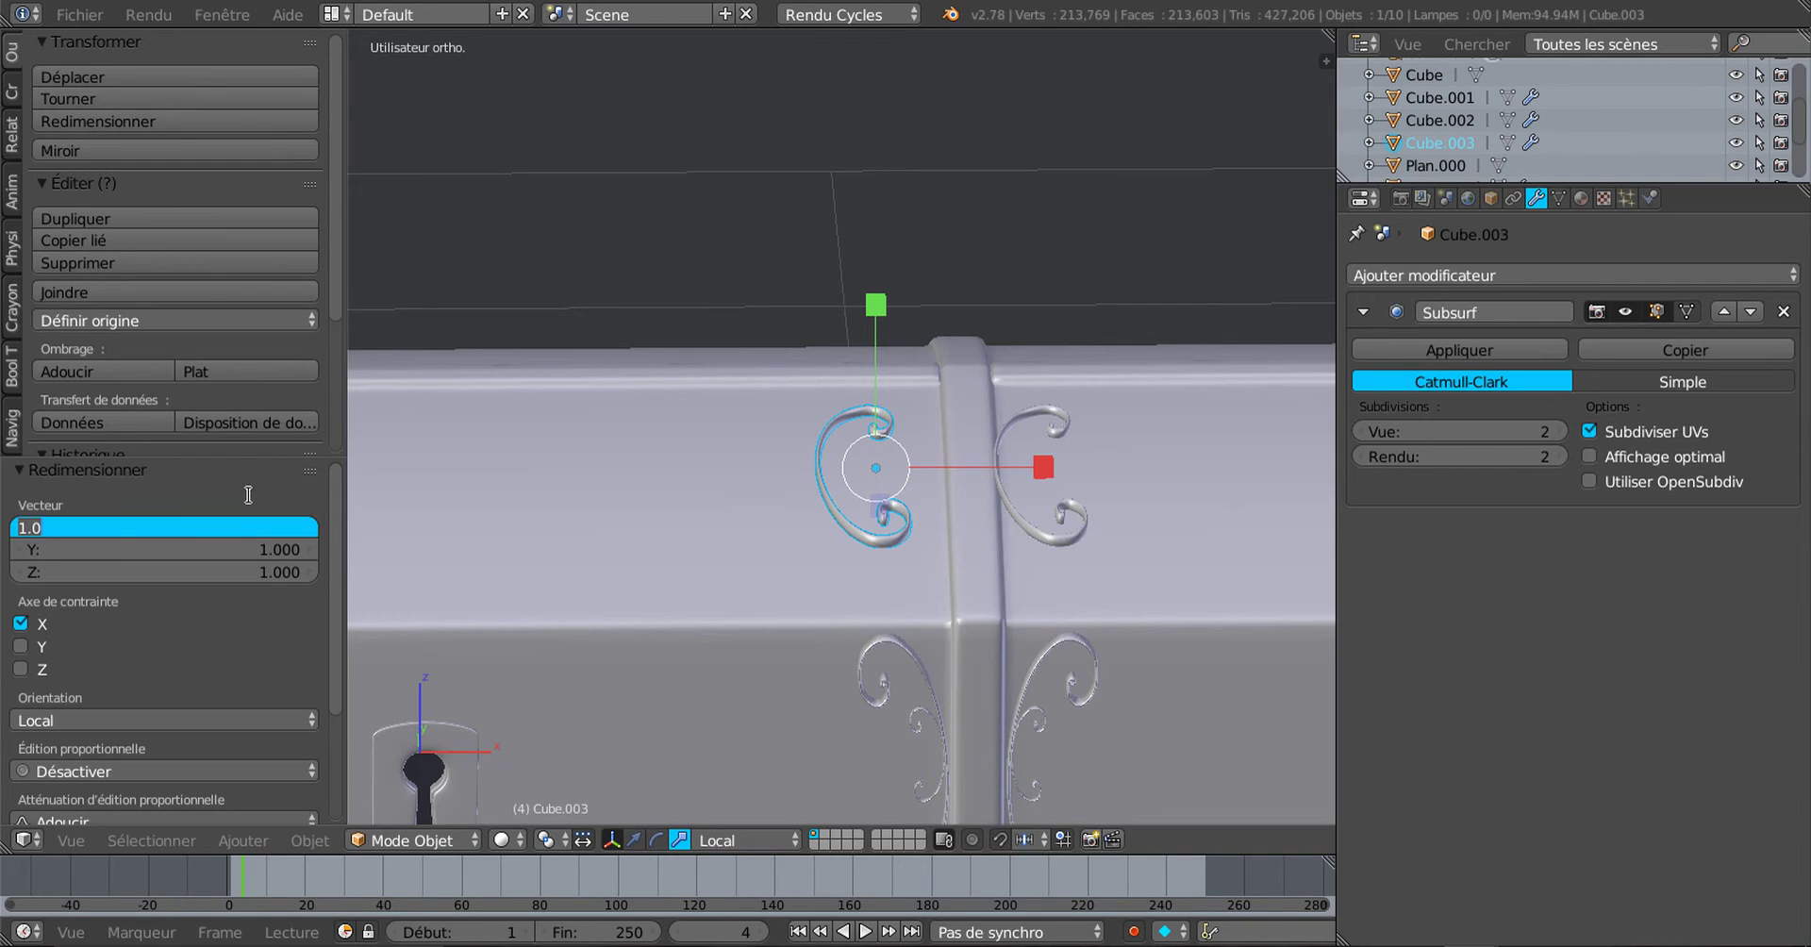
type("-1")
key("Return")
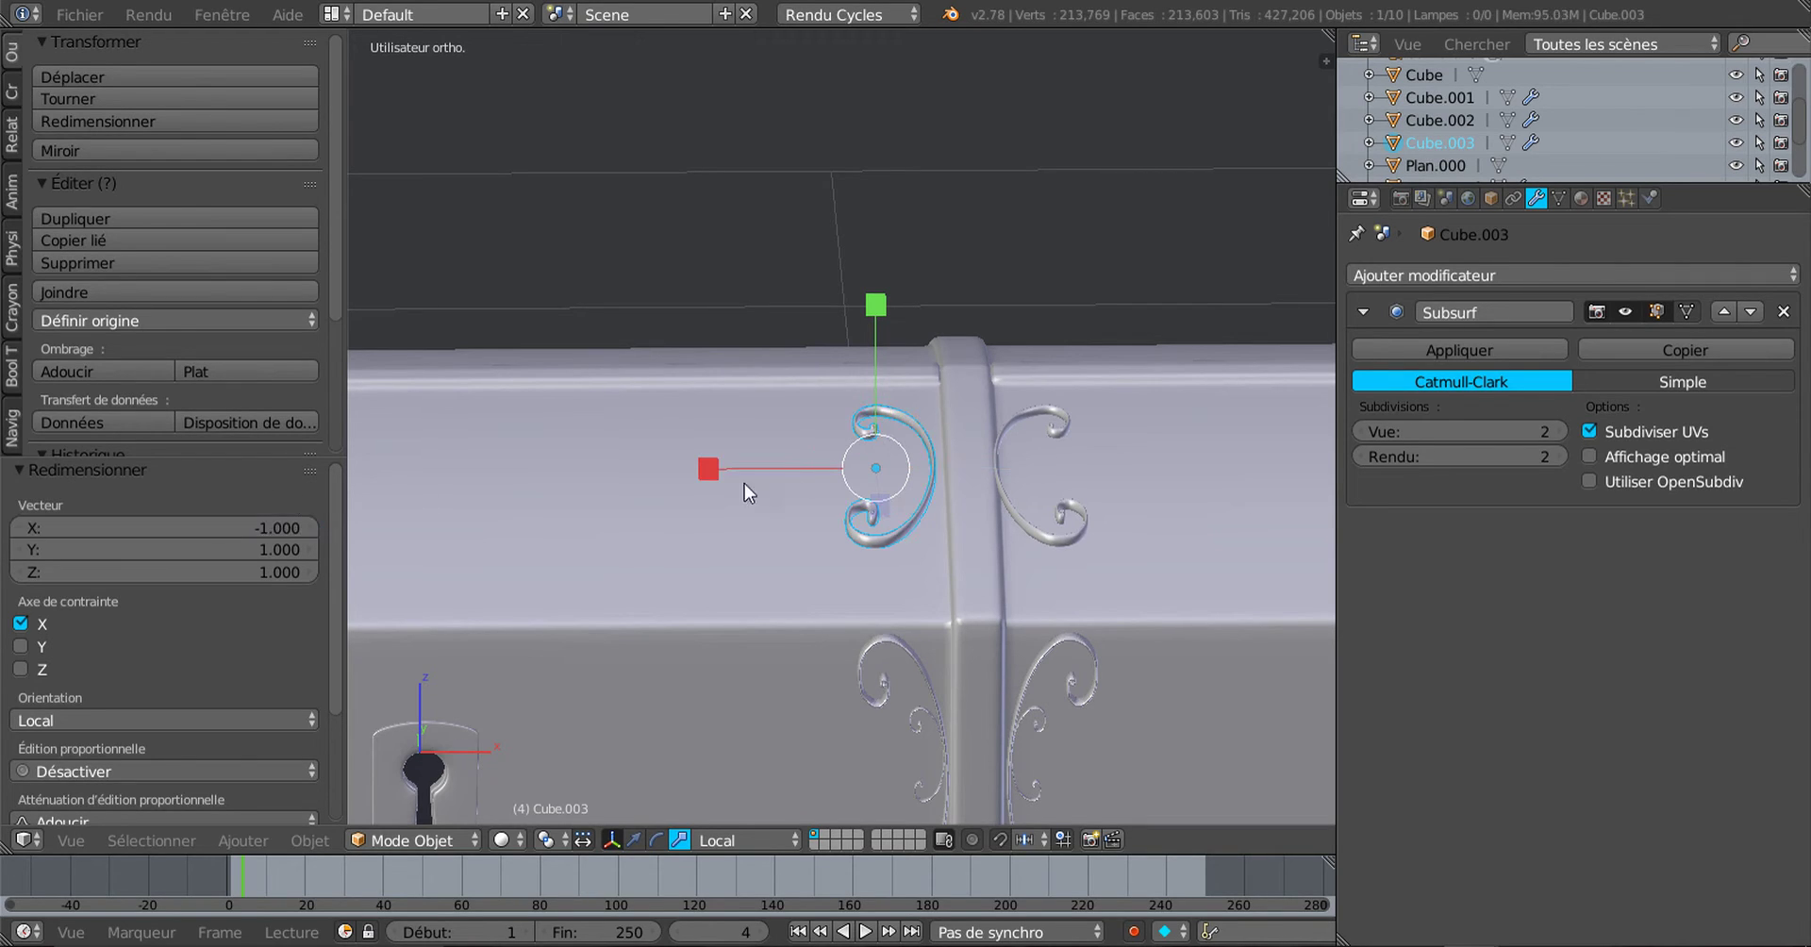
Step: Move the mirrored ornament up against the metal band along its local X axis in moves of about -0.022 and -0.007
left_click(640, 835)
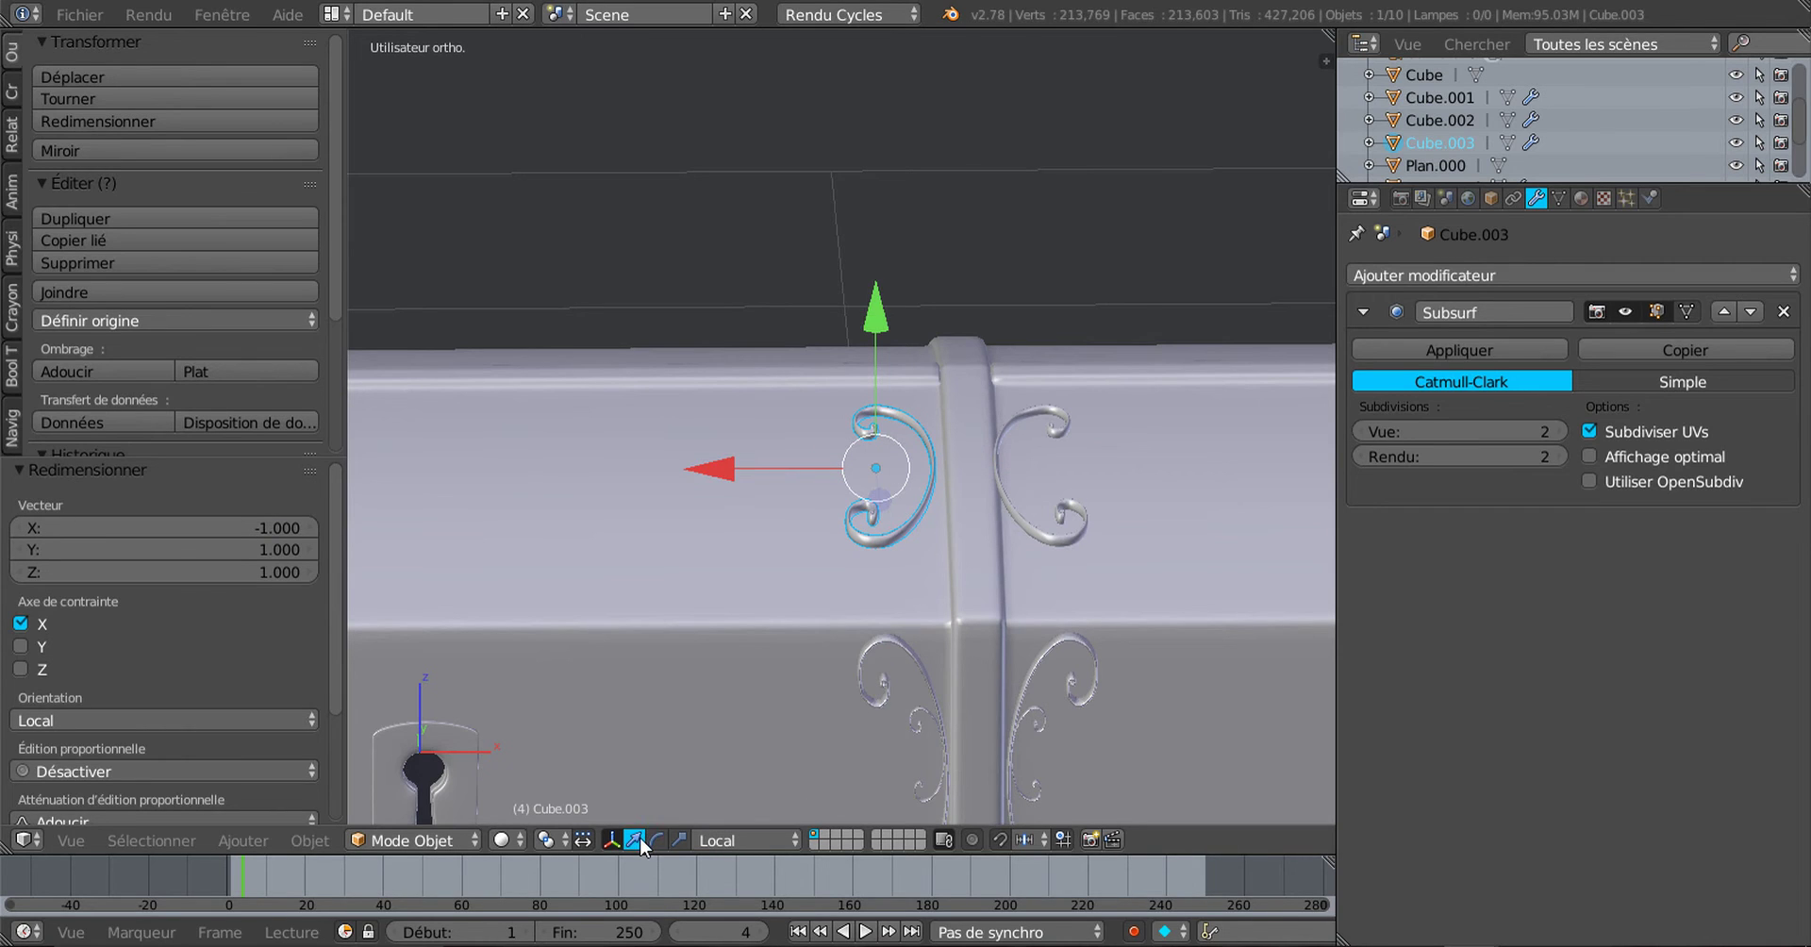
scroll(783, 487, "up", 2)
left_click_drag(742, 487, 755, 485)
middle_click_drag(755, 485, 823, 513)
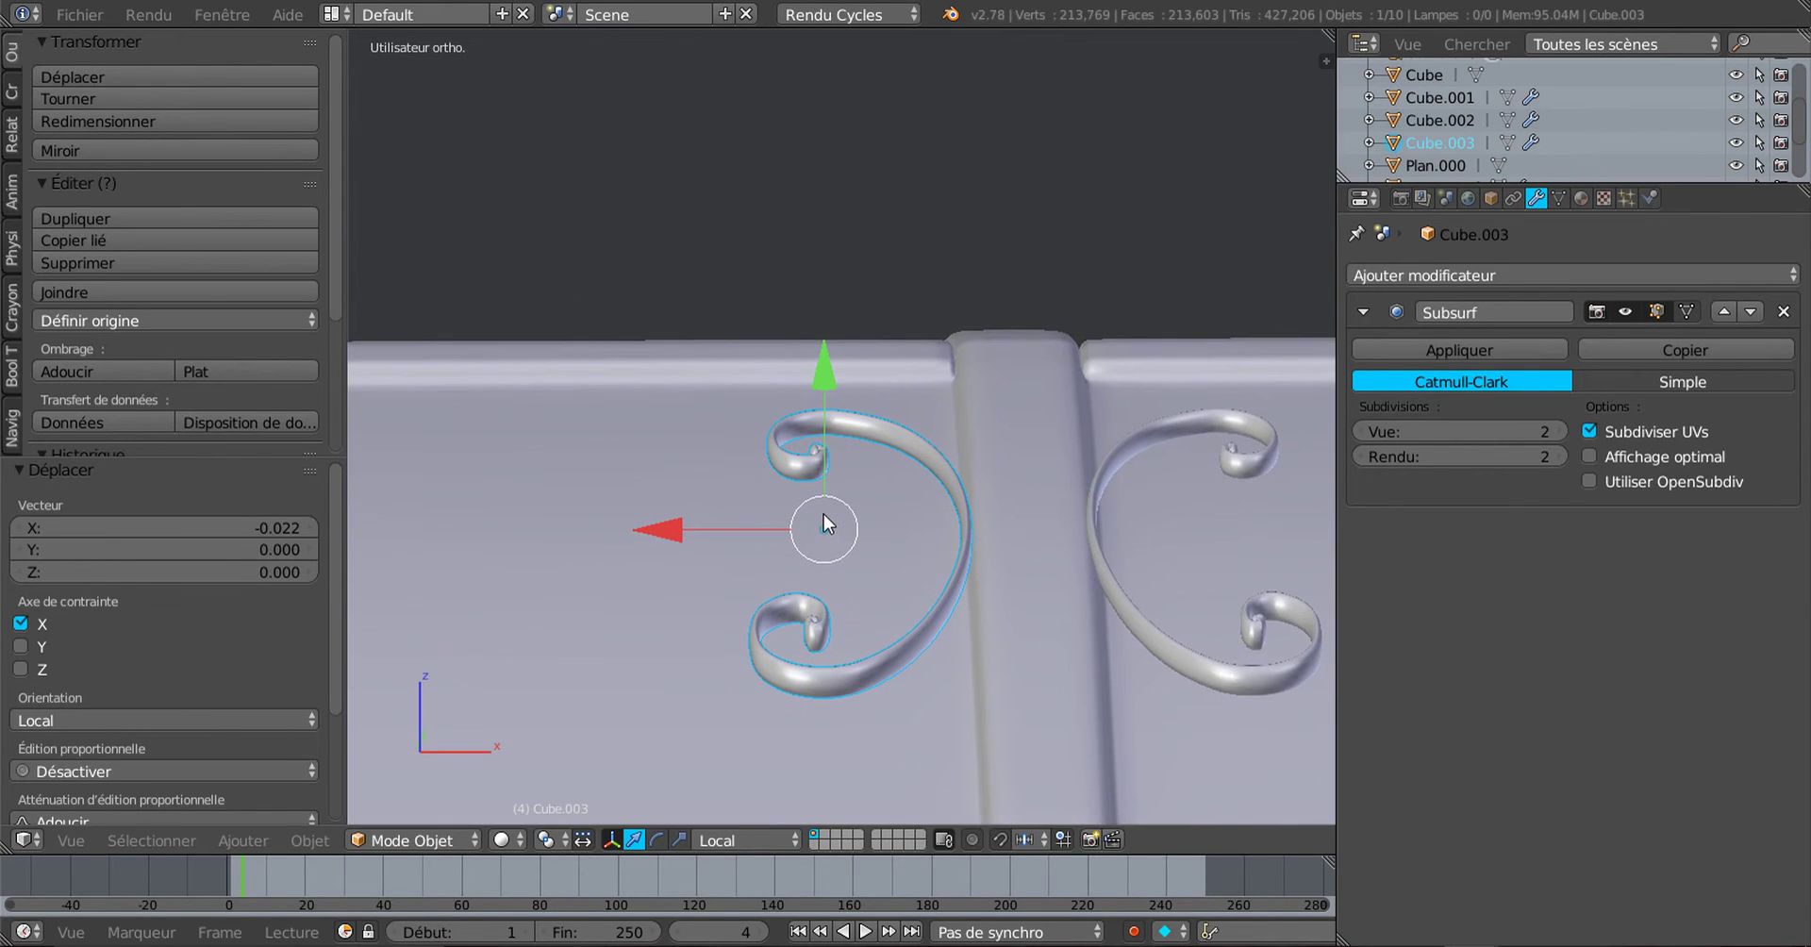
scroll(827, 513, "up", 1)
scroll(827, 513, "up", 1)
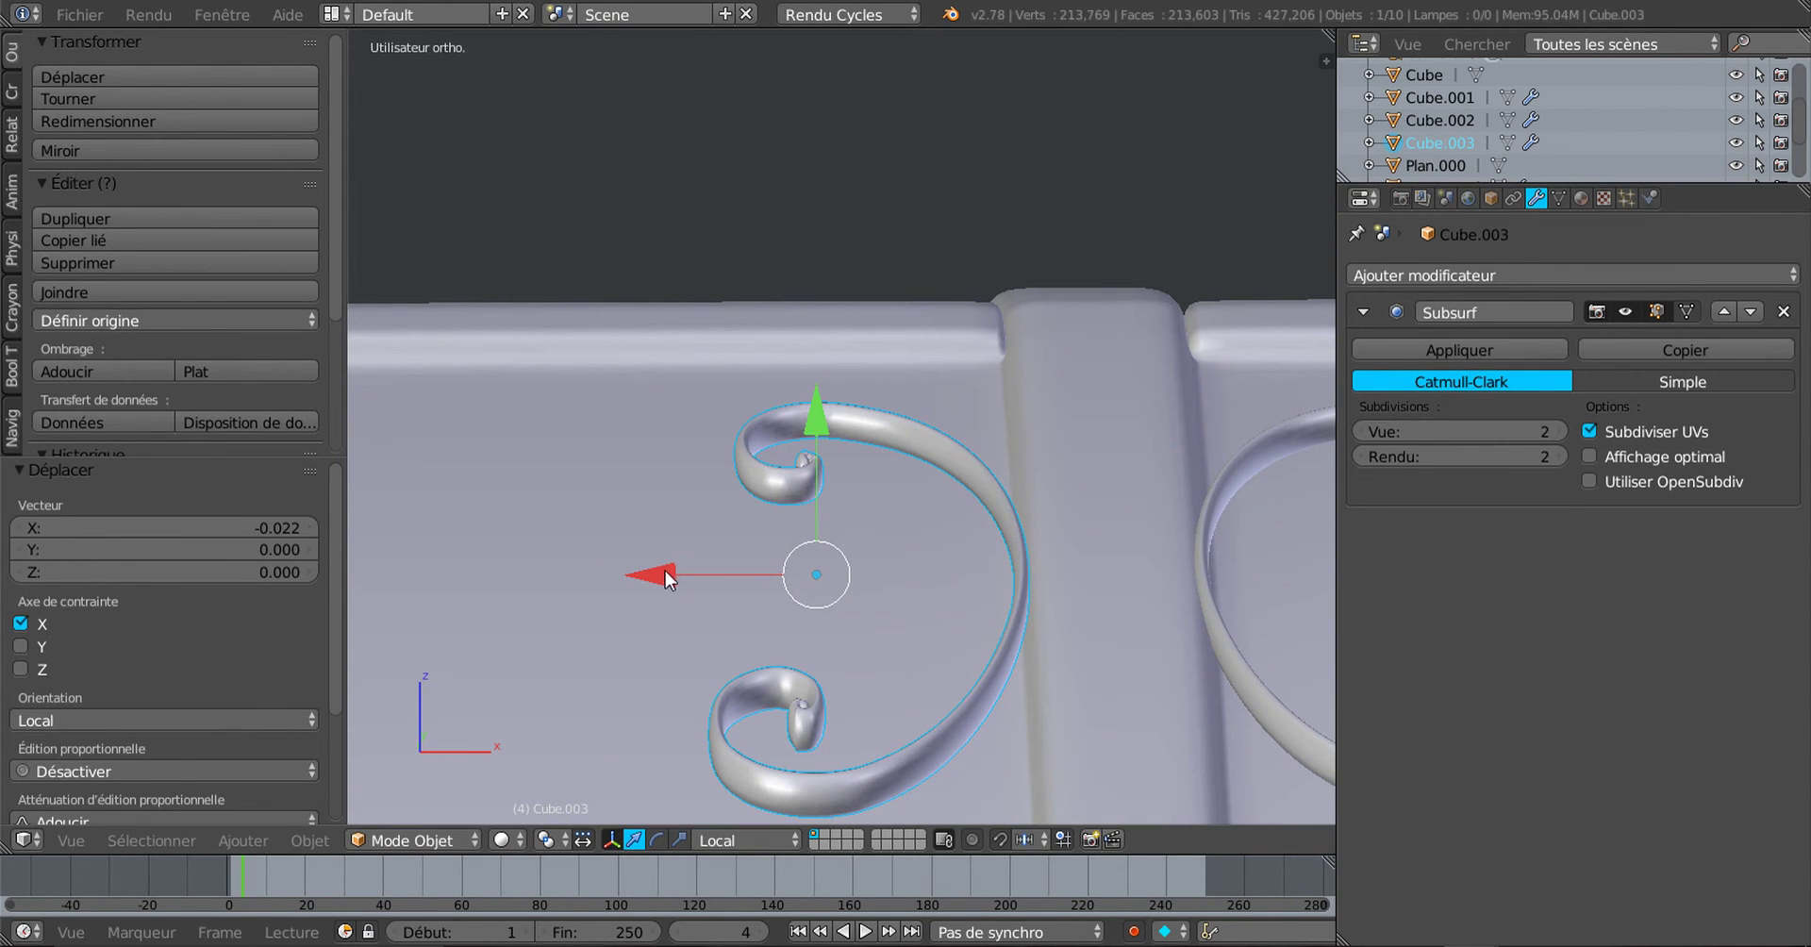
left_click_drag(670, 570, 676, 568)
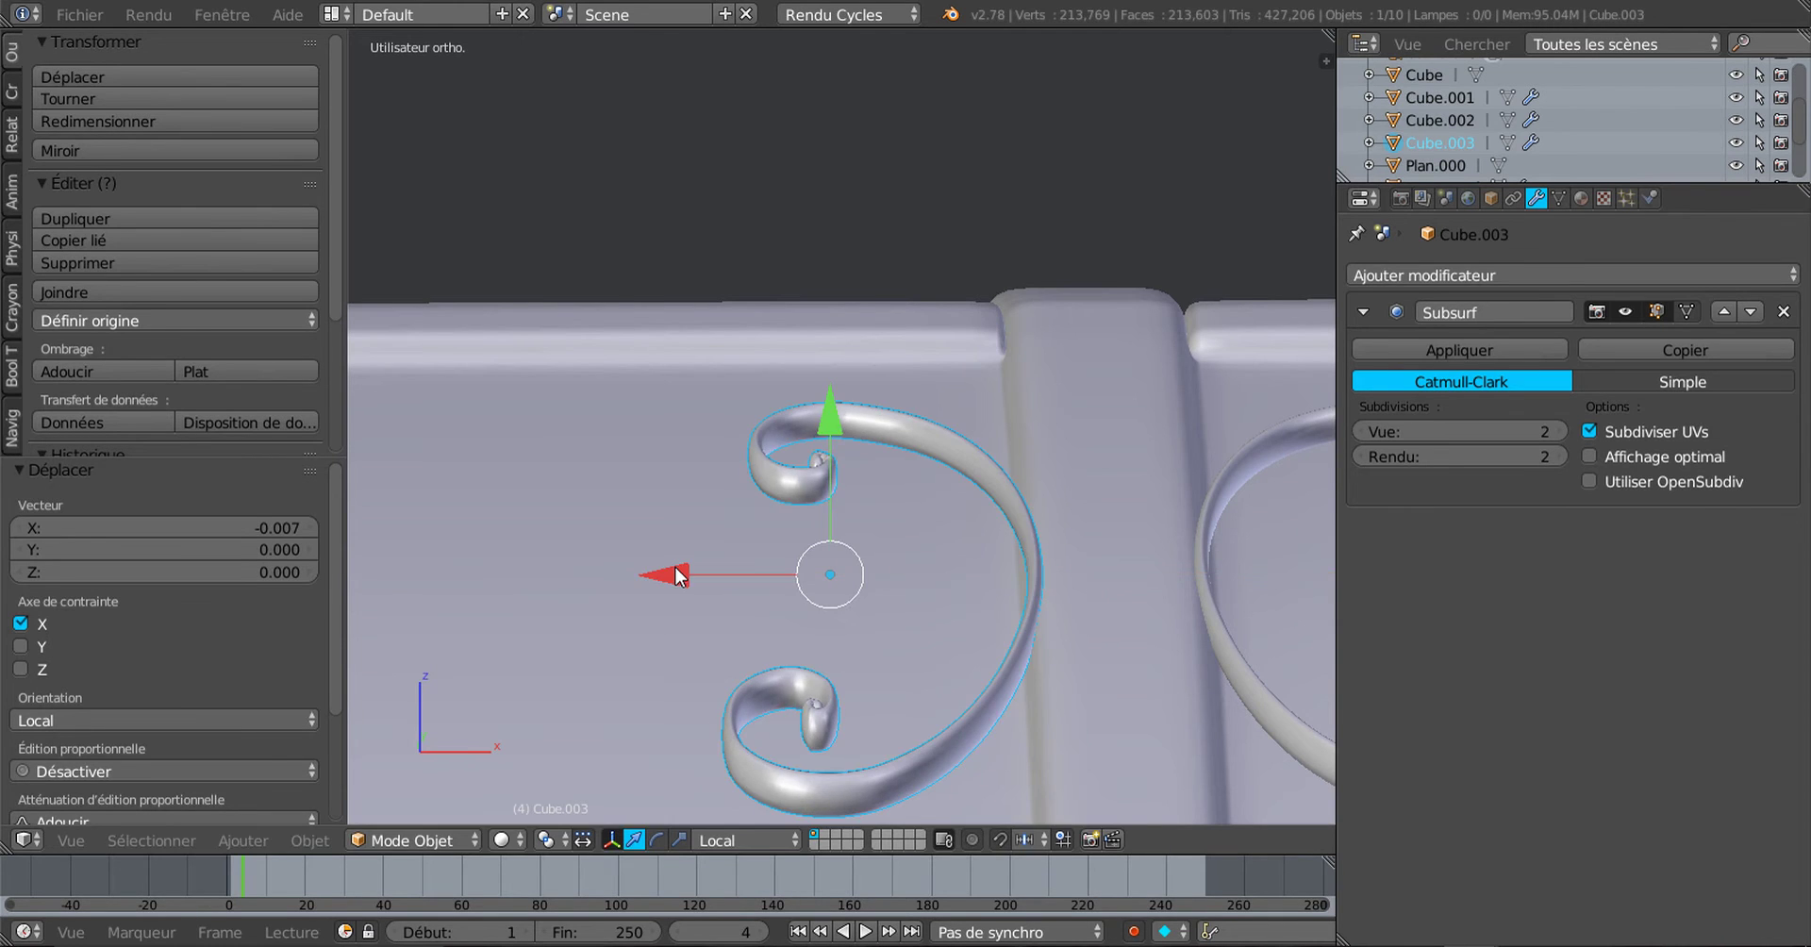
scroll(687, 565, "down", 3)
middle_click_drag(699, 562, 835, 575)
scroll(836, 574, "up", 2)
left_click_drag(780, 636, 779, 640)
middle_click_drag(896, 630, 1027, 655)
Step: Examine the whole chest and the paired lid ornaments in rendered viewport shading, using a wider 3D view
key("Tab")
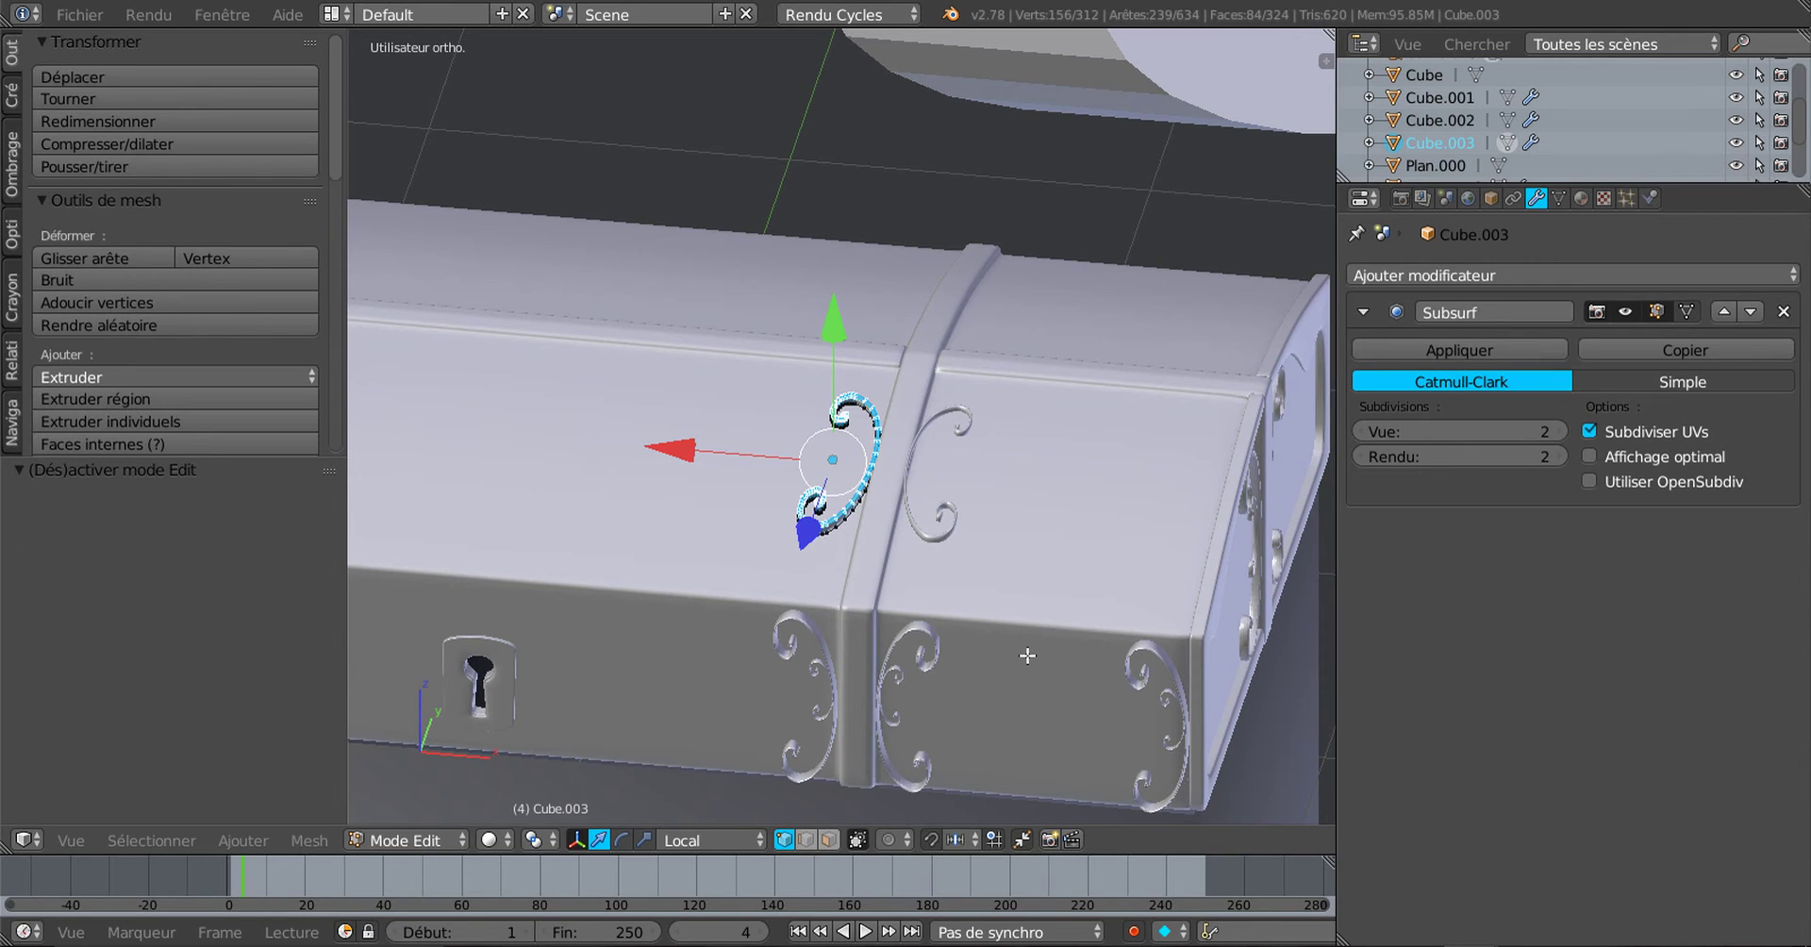
scroll(1027, 656, "down", 3)
middle_click_drag(923, 710, 995, 715)
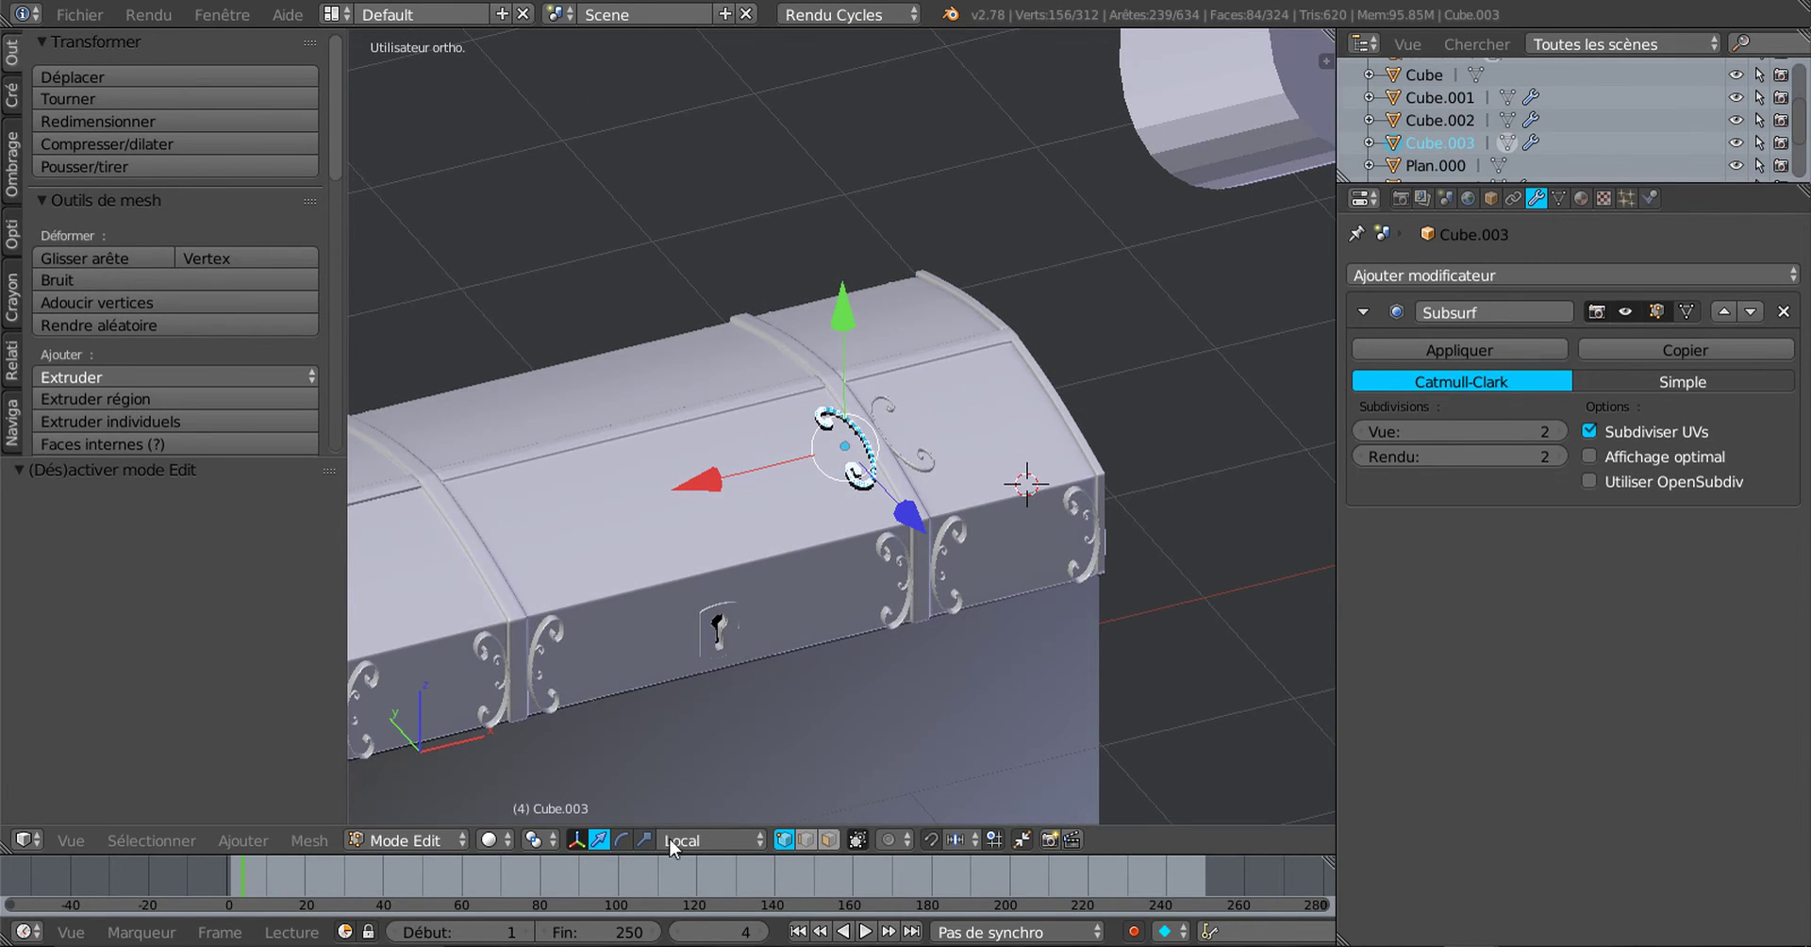
left_click(490, 841)
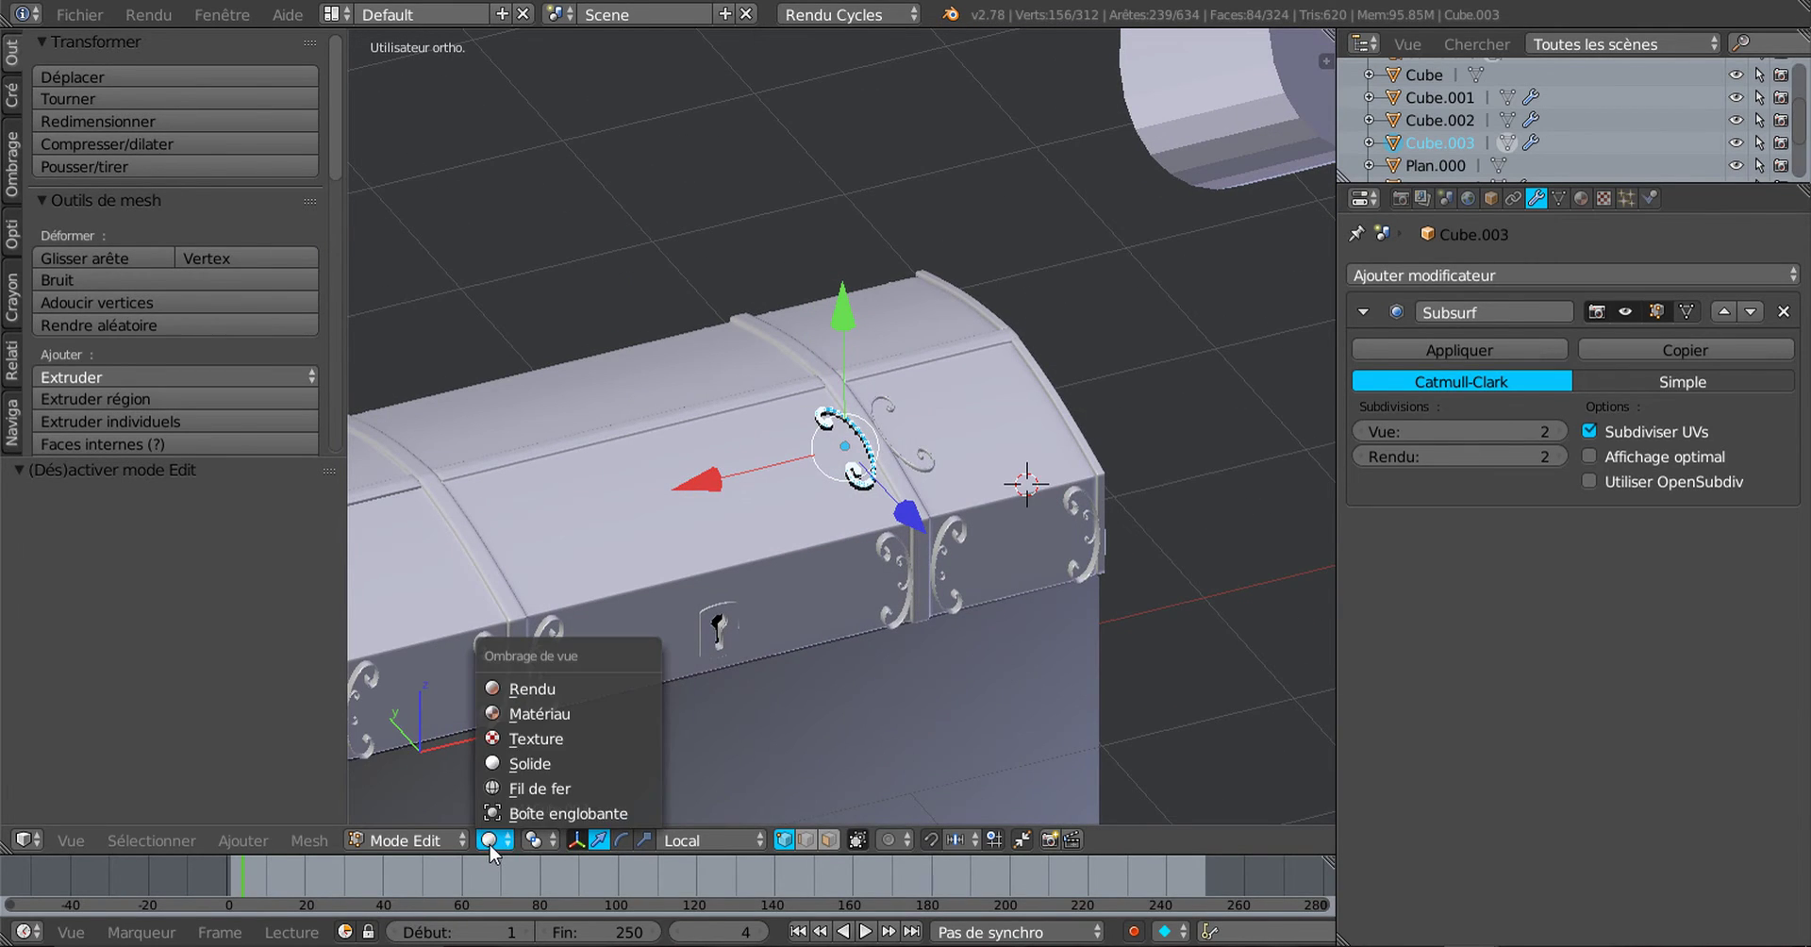
left_click(512, 690)
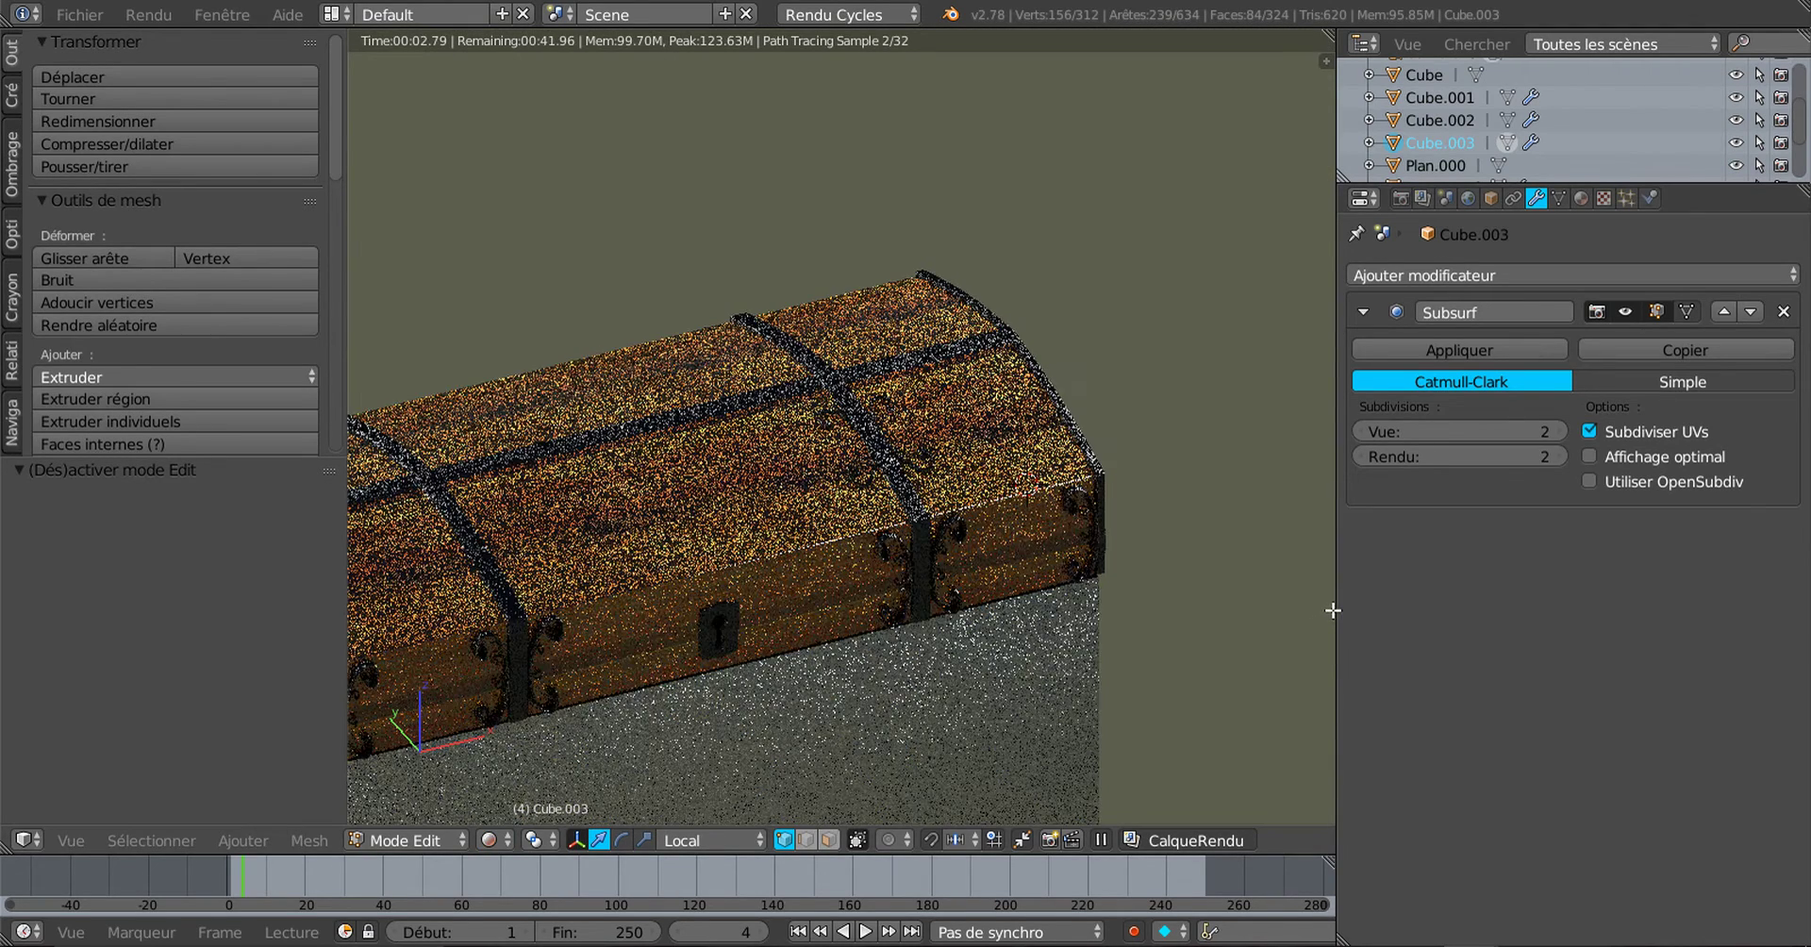
left_click_drag(1445, 607, 1486, 611)
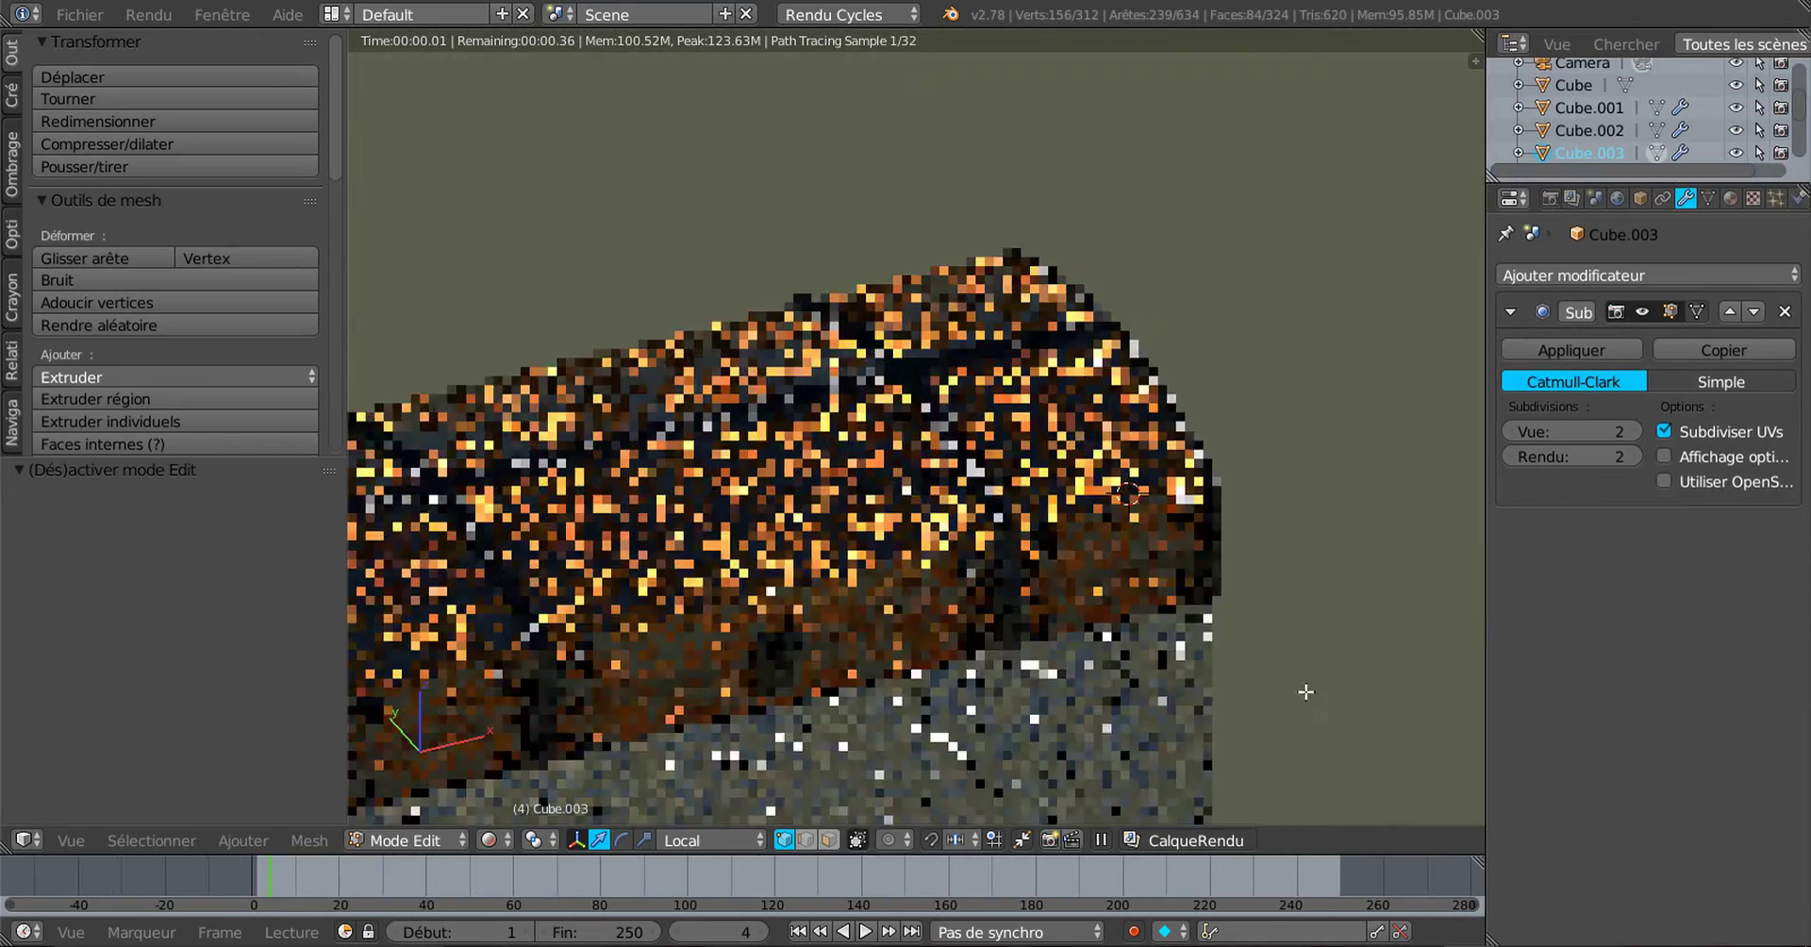
middle_click_drag(1219, 719, 1098, 674)
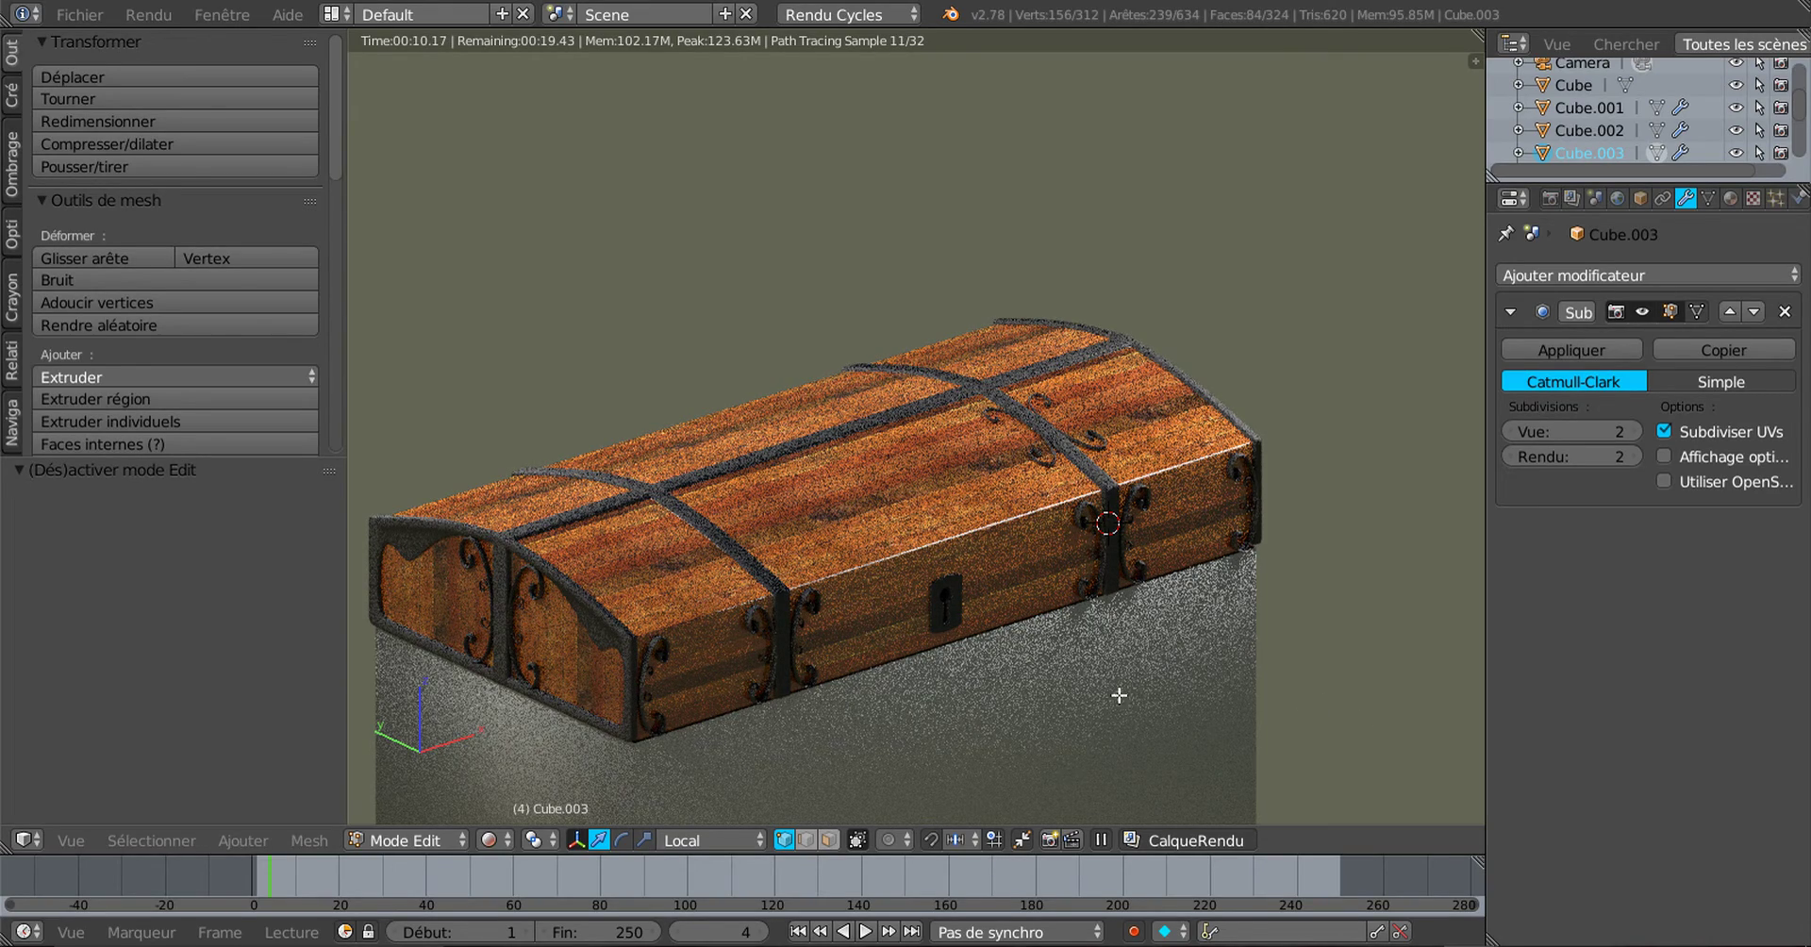
middle_click_drag(1059, 711, 781, 706)
scroll(953, 698, "up", 3)
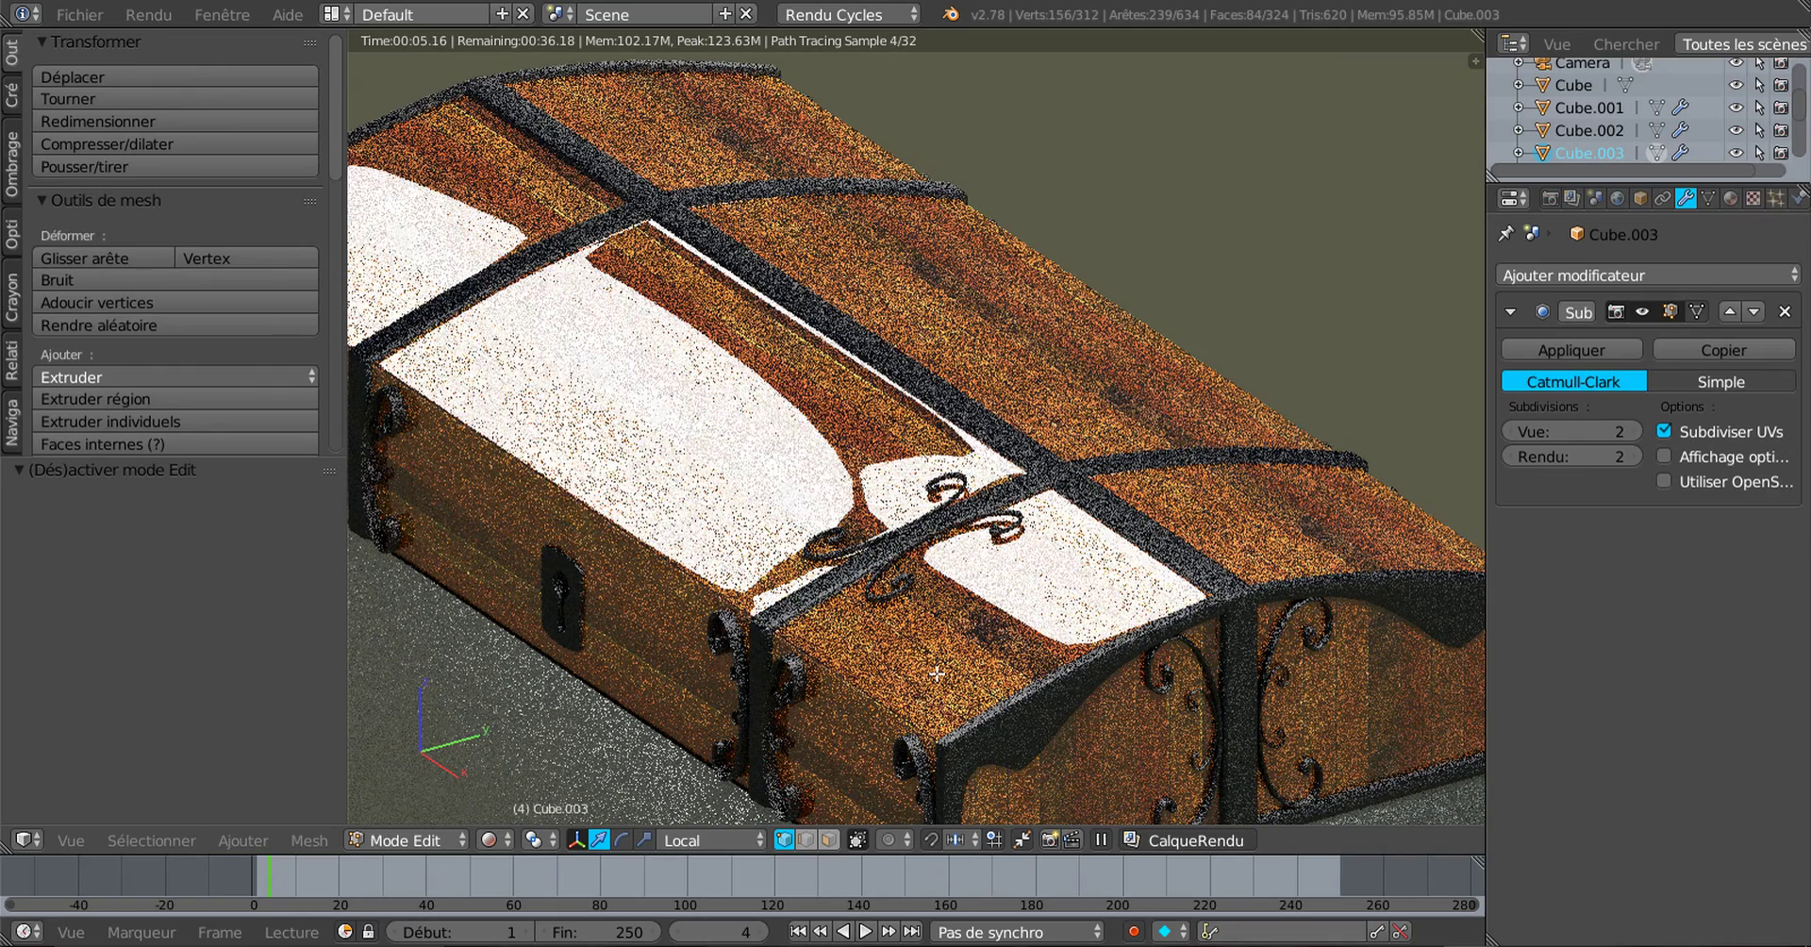
scroll(937, 674, "up", 5)
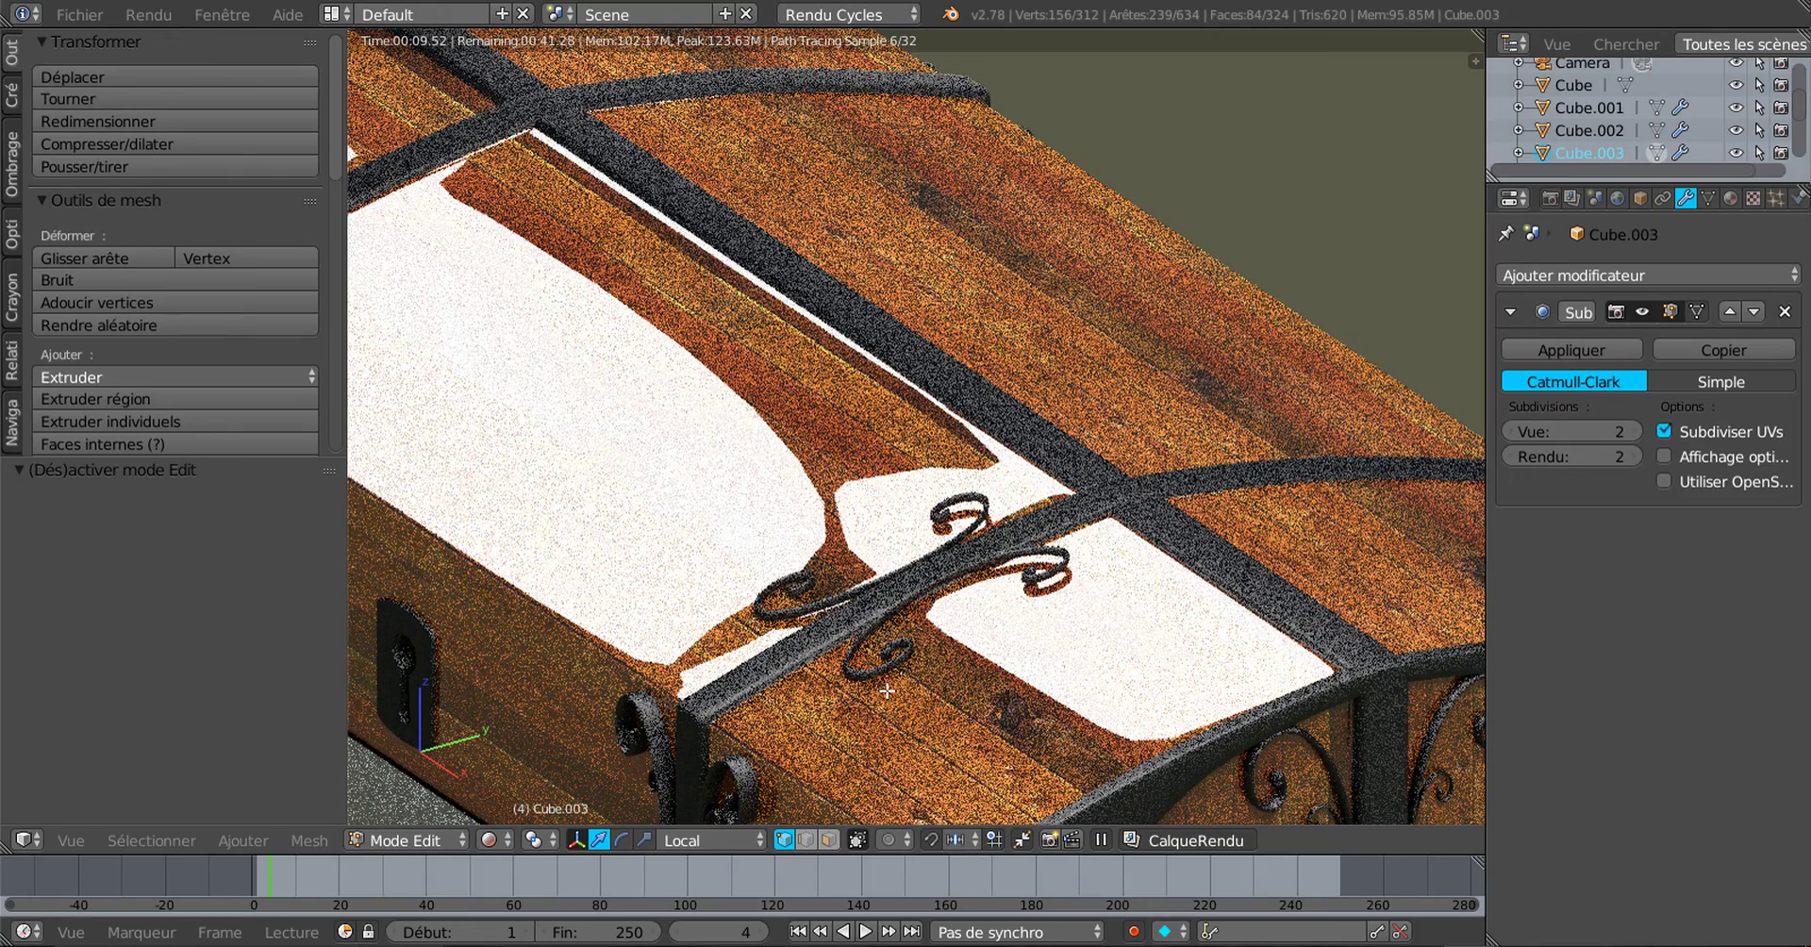
Step: Switch the viewport to material shading and return the mirrored ornament to Object mode
left_click(489, 840)
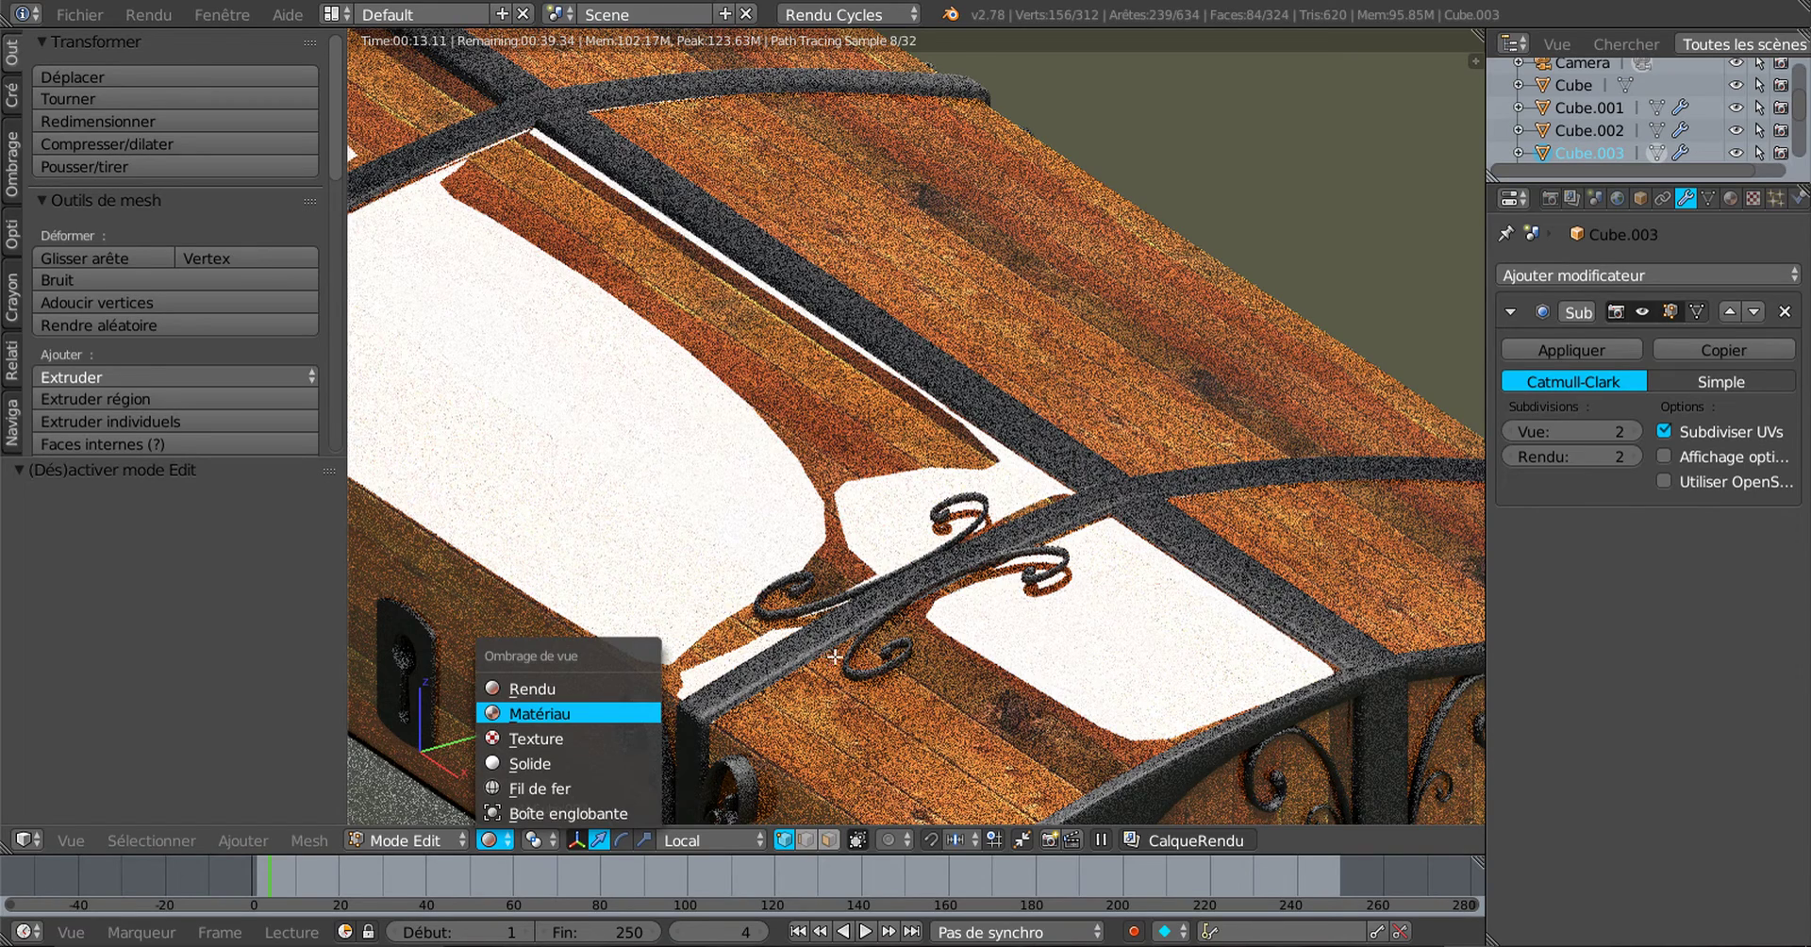
left_click(495, 714)
scroll(922, 659, "up", 1)
key("Tab")
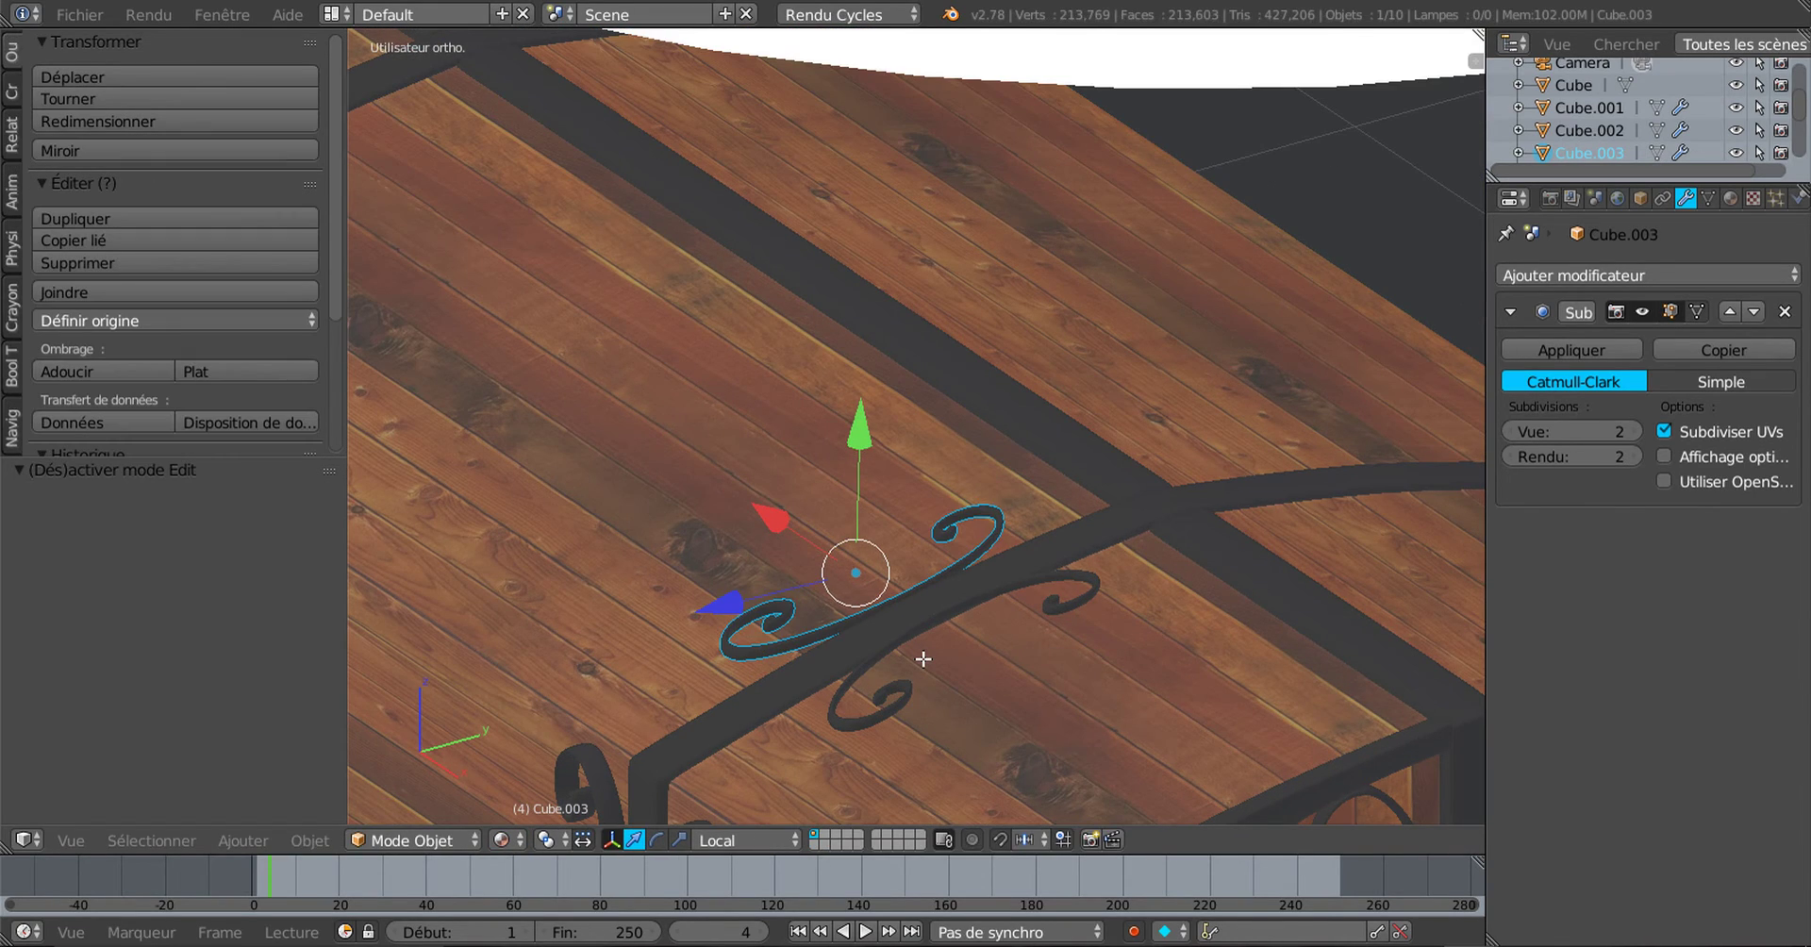
Step: Add the original lid ornament to the selection and lower both ornaments slightly along local Y into the wood
scroll(925, 658, "up", 1)
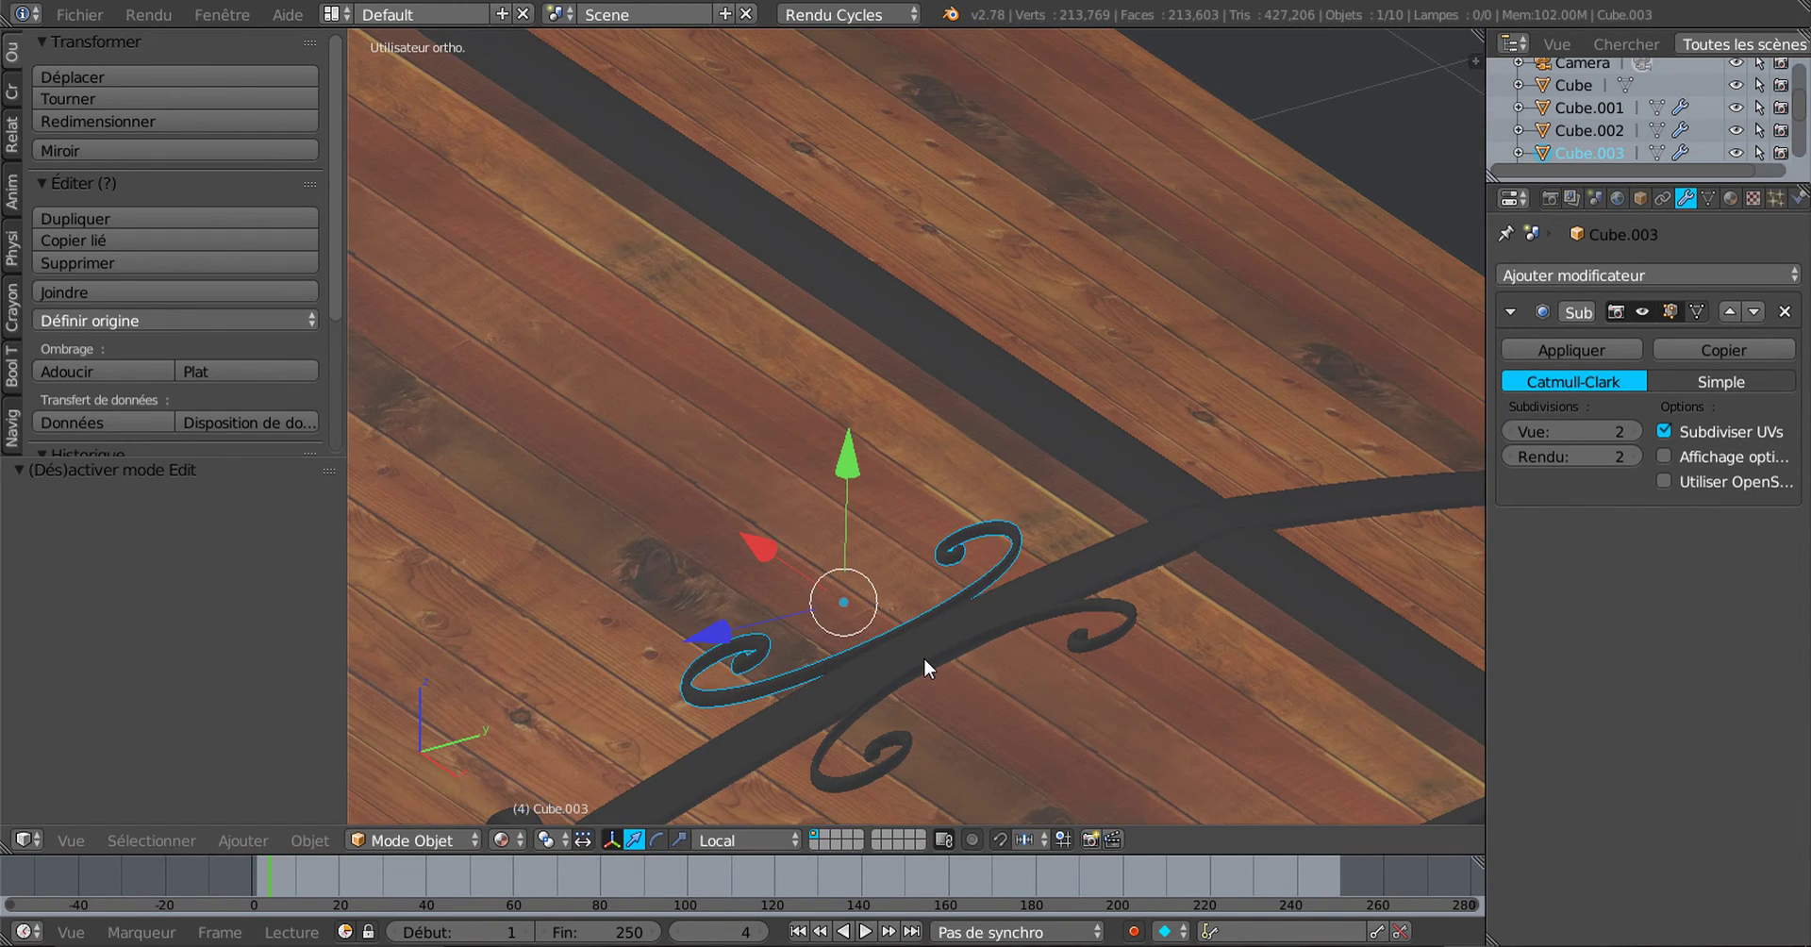
right_click(931, 662, "shift")
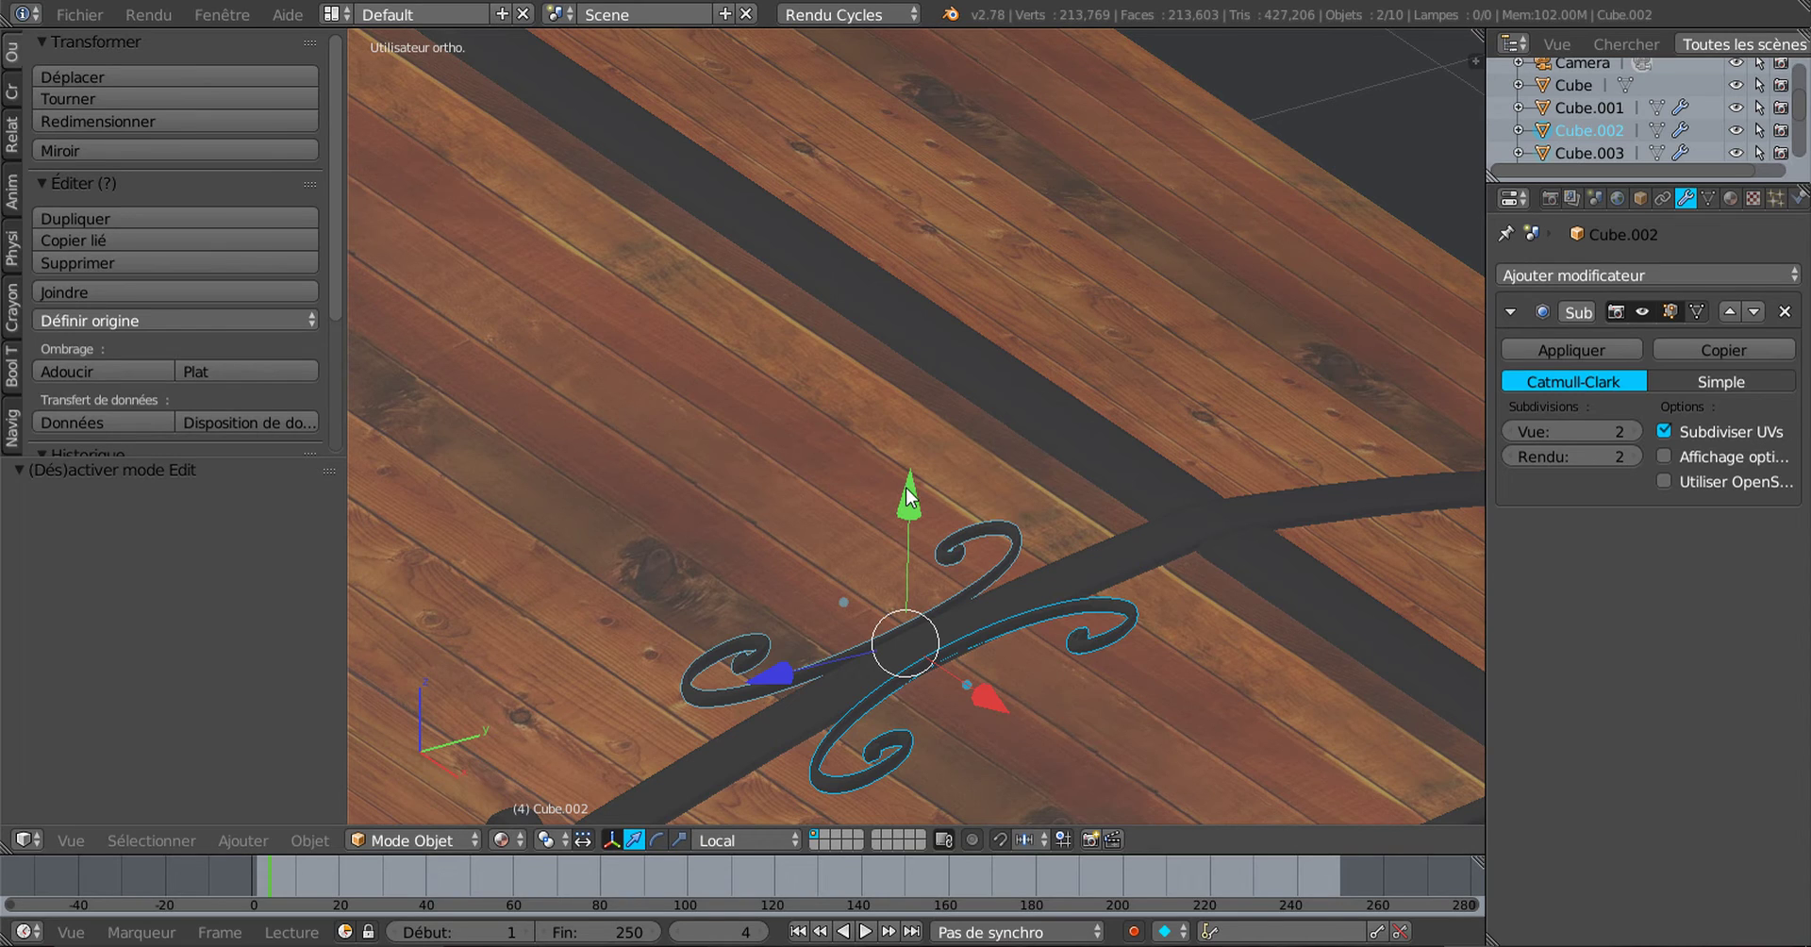
left_click_drag(908, 495, 931, 557)
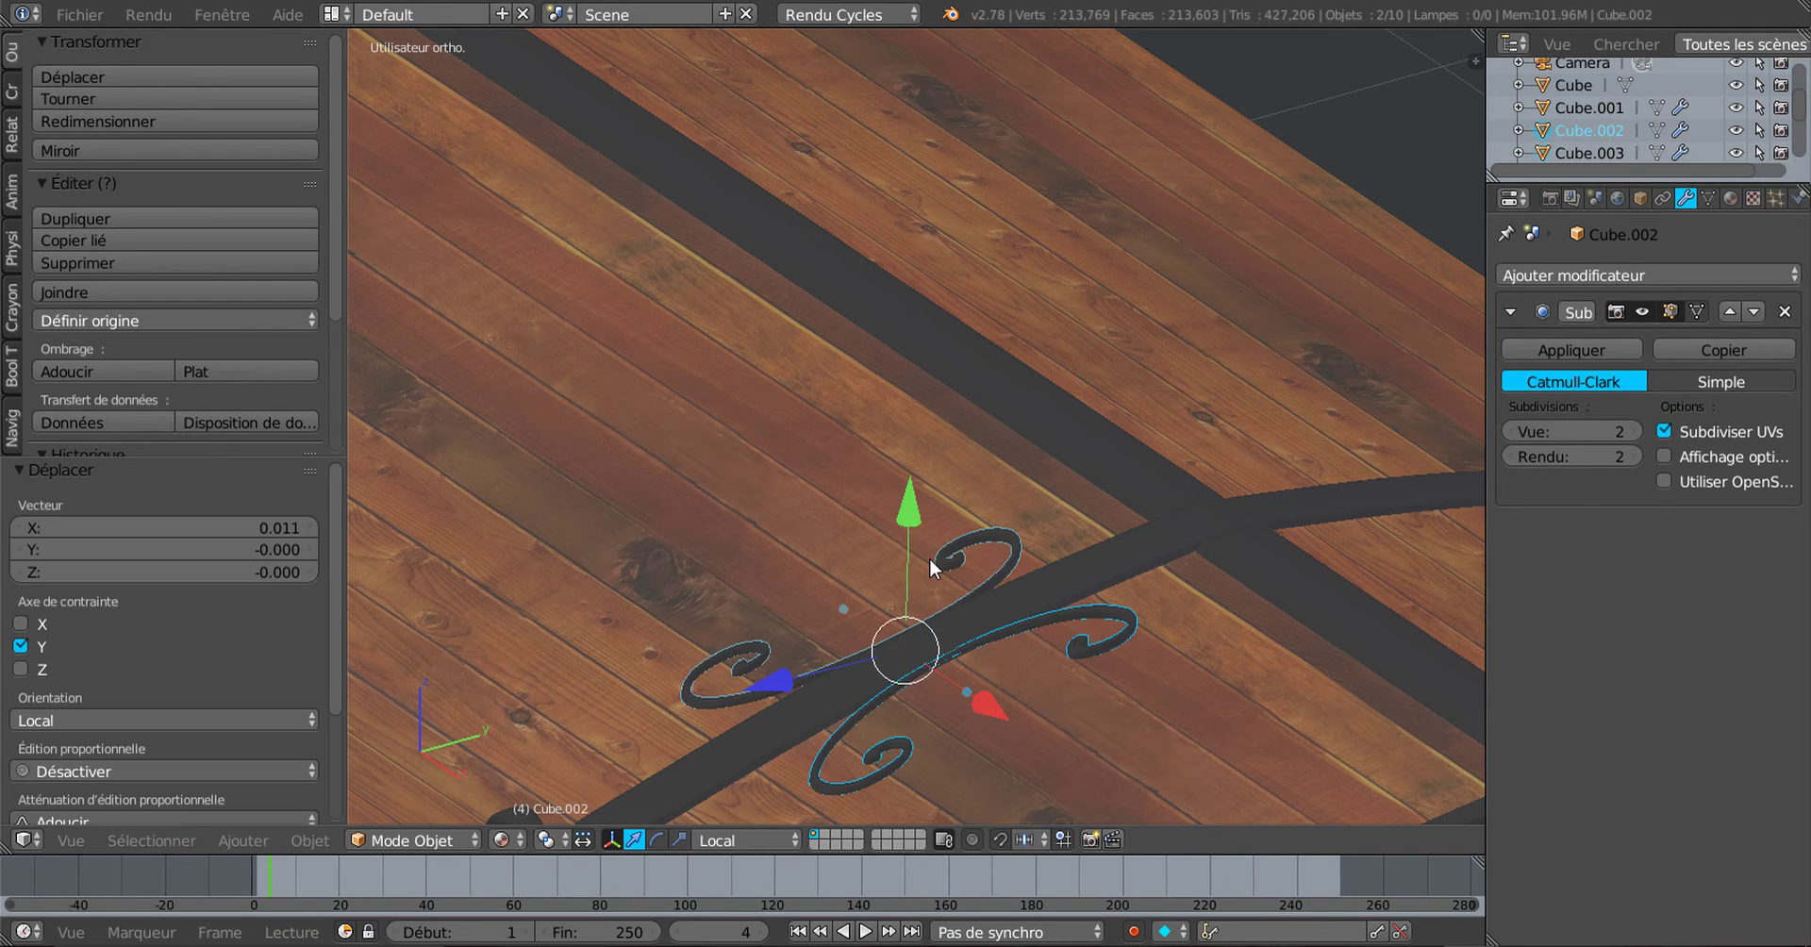
Step: Examine the chest and its paired lid ornaments in rendered viewport shading from two angles
scroll(869, 689, "down", 4)
left_click(502, 840)
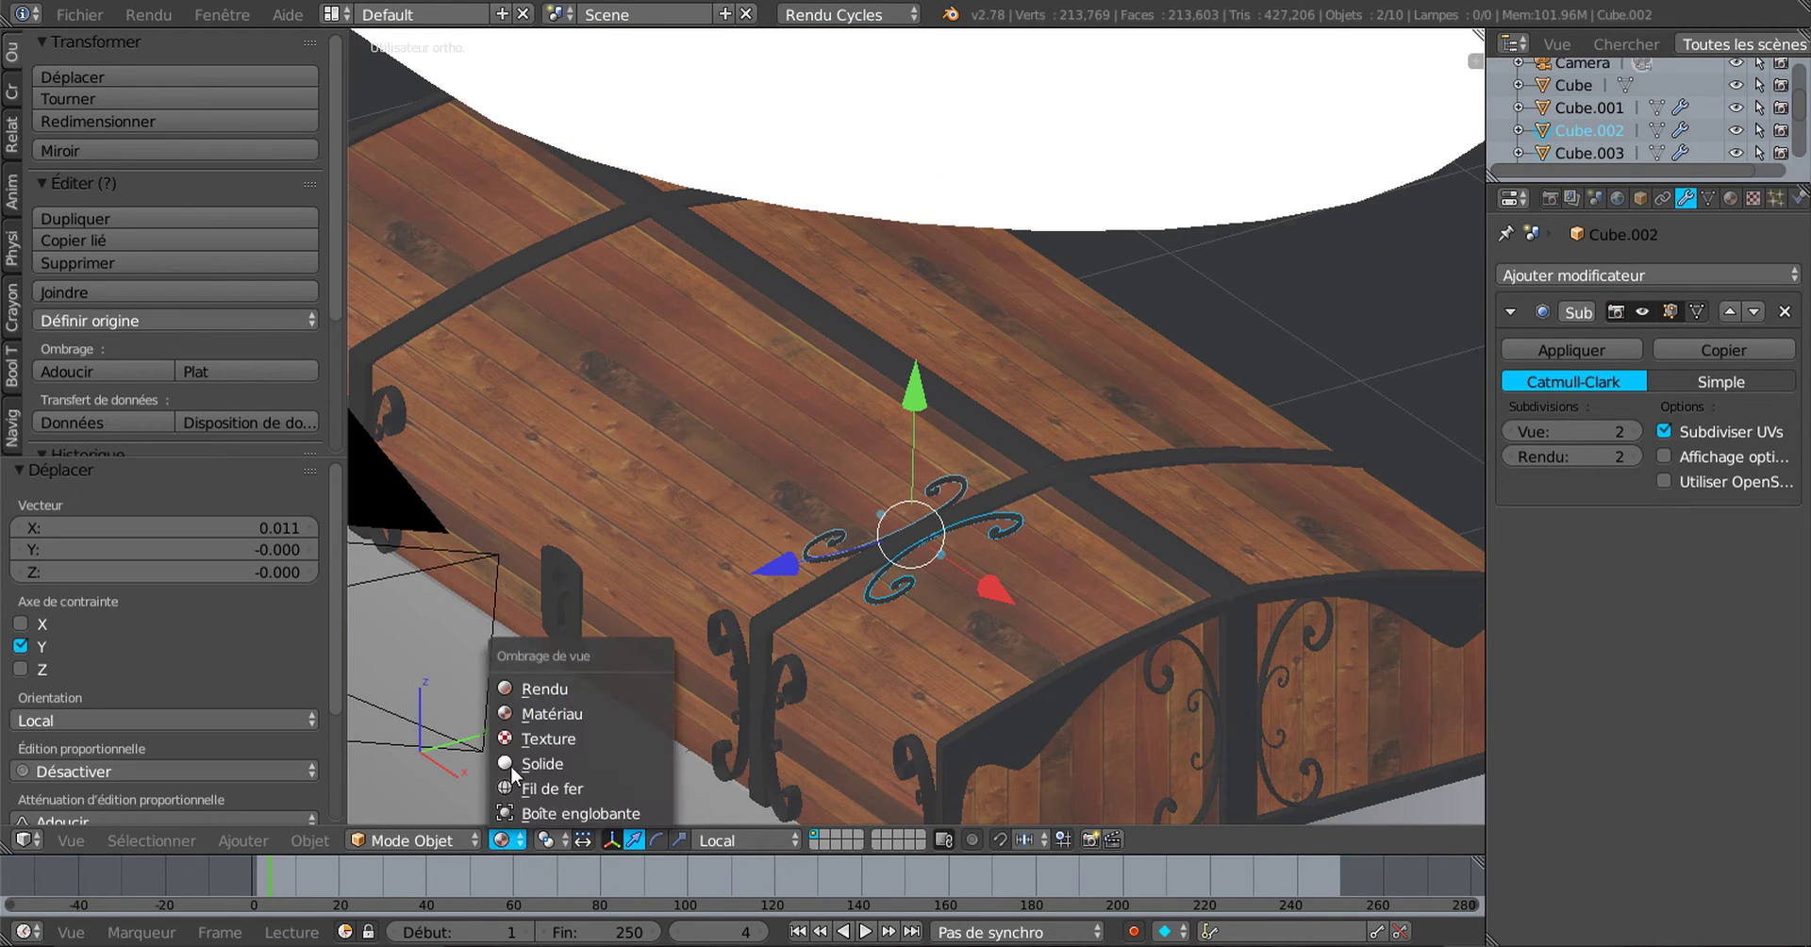
left_click(525, 694)
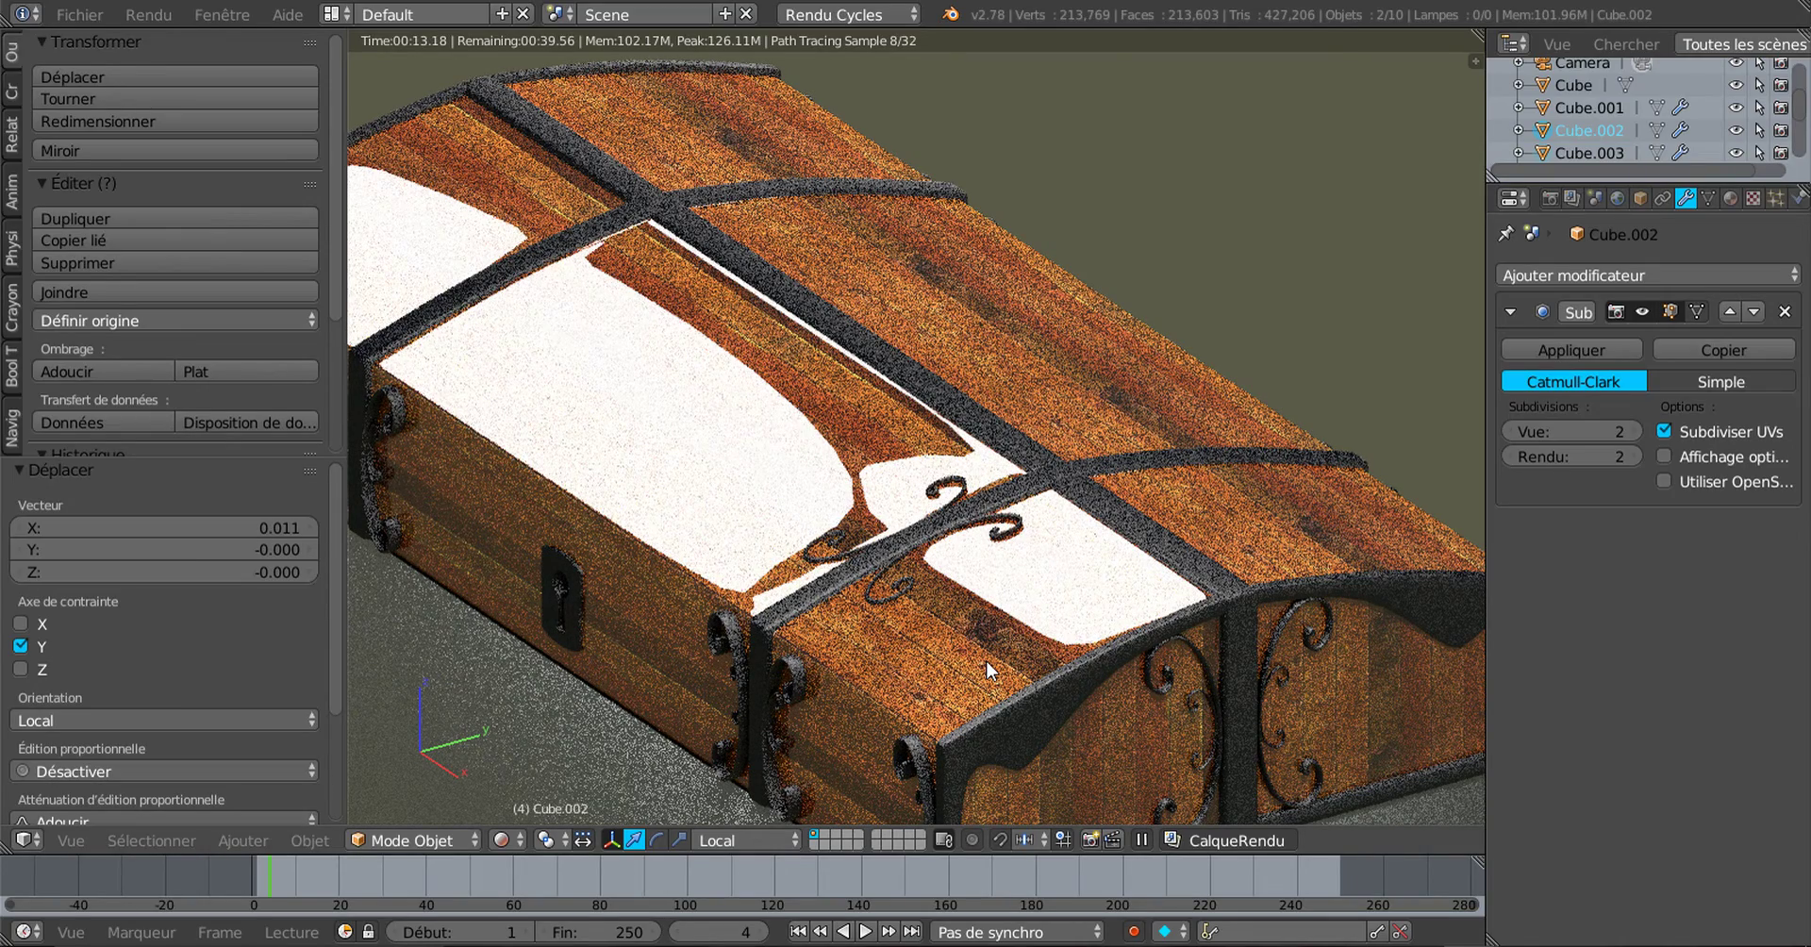
scroll(960, 660, "down", 4)
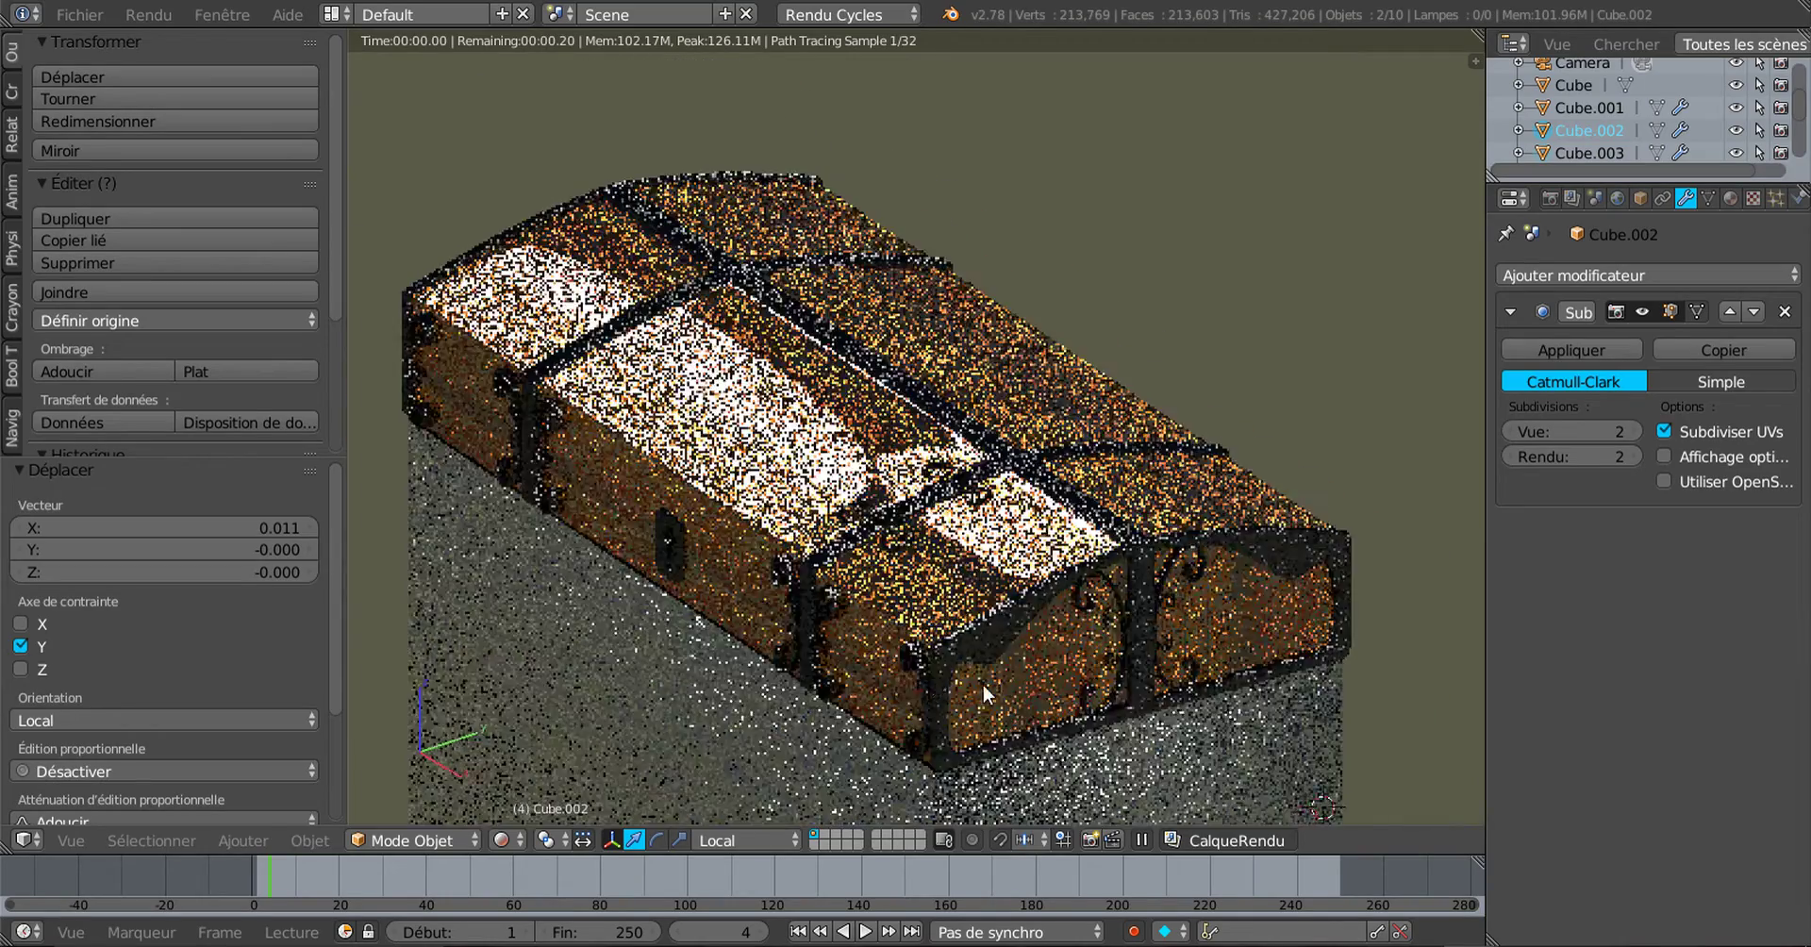
middle_click_drag(983, 684, 1153, 706)
Step: Switch the viewport to solid shading for a close, low side look at the paired lid ornaments
left_click(501, 840)
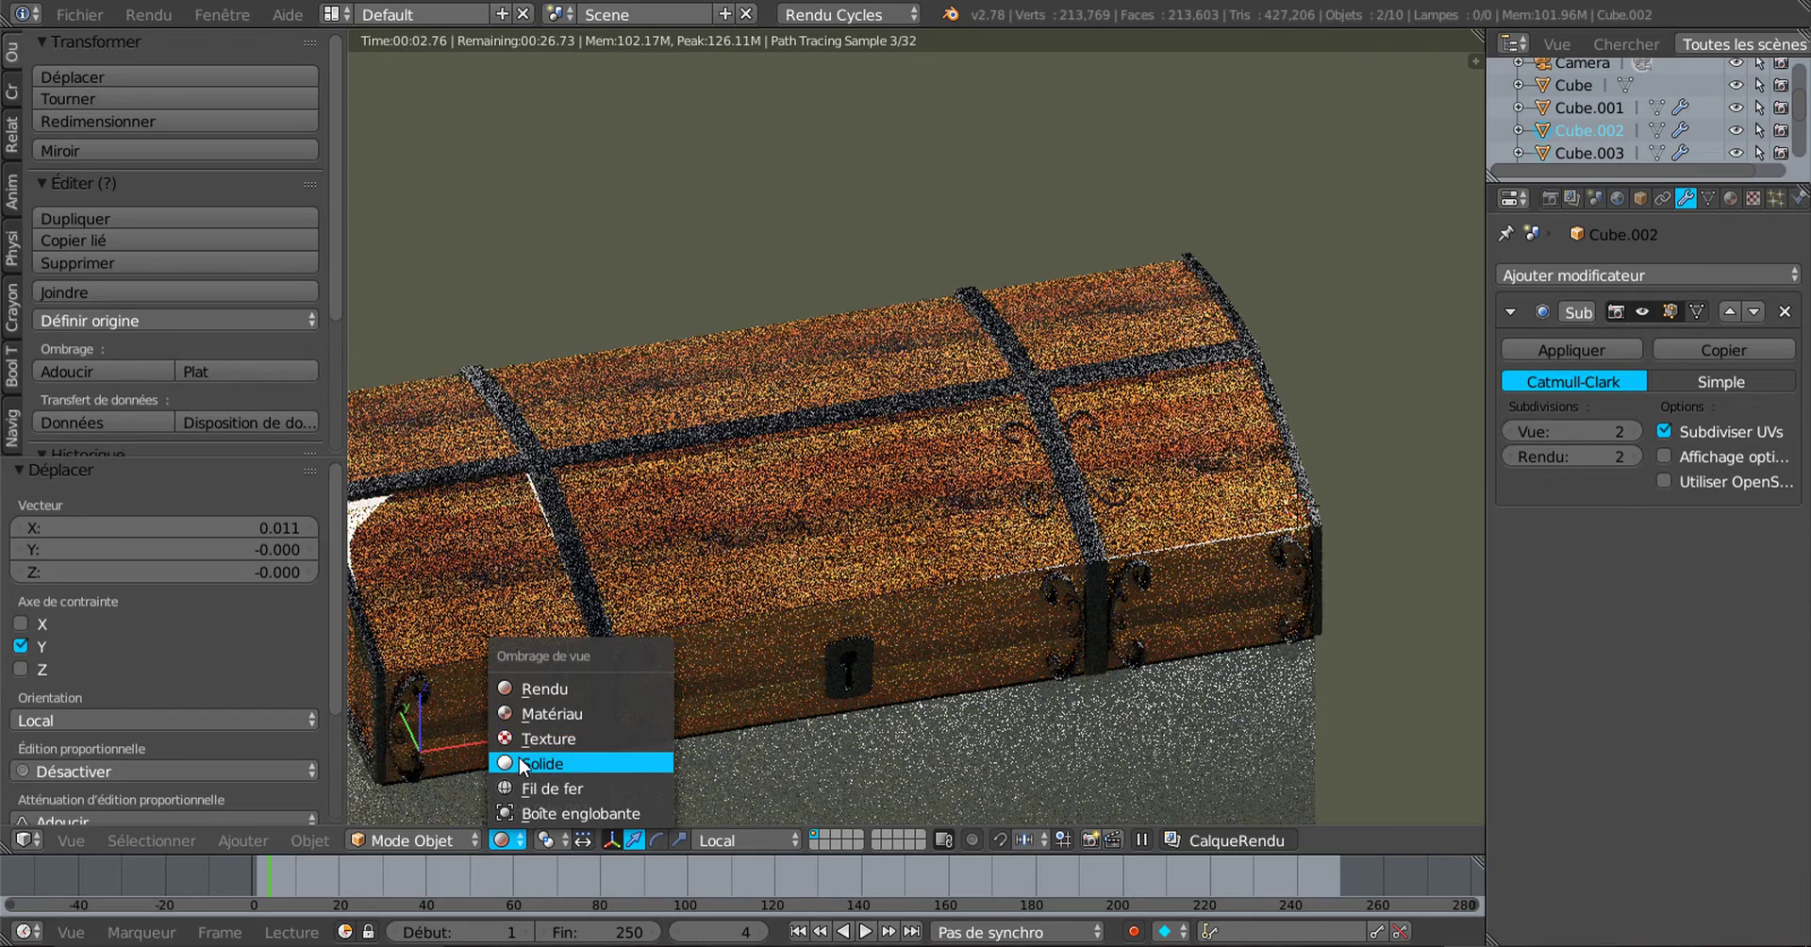
left_click(519, 758)
mouse_move(851, 682)
middle_mouse_down()
mouse_move(944, 689)
mouse_move(857, 641)
mouse_move(825, 585)
mouse_move(962, 541)
mouse_move(1090, 552)
mouse_move(1011, 534)
mouse_move(909, 607)
mouse_move(869, 607)
middle_mouse_up()
scroll(887, 564, "up", 6)
scroll(1011, 534, "down", 1)
middle_click_drag(1036, 572, 996, 515, "shift")
scroll(1073, 573, "down", 1)
scroll(1073, 573, "up", 2)
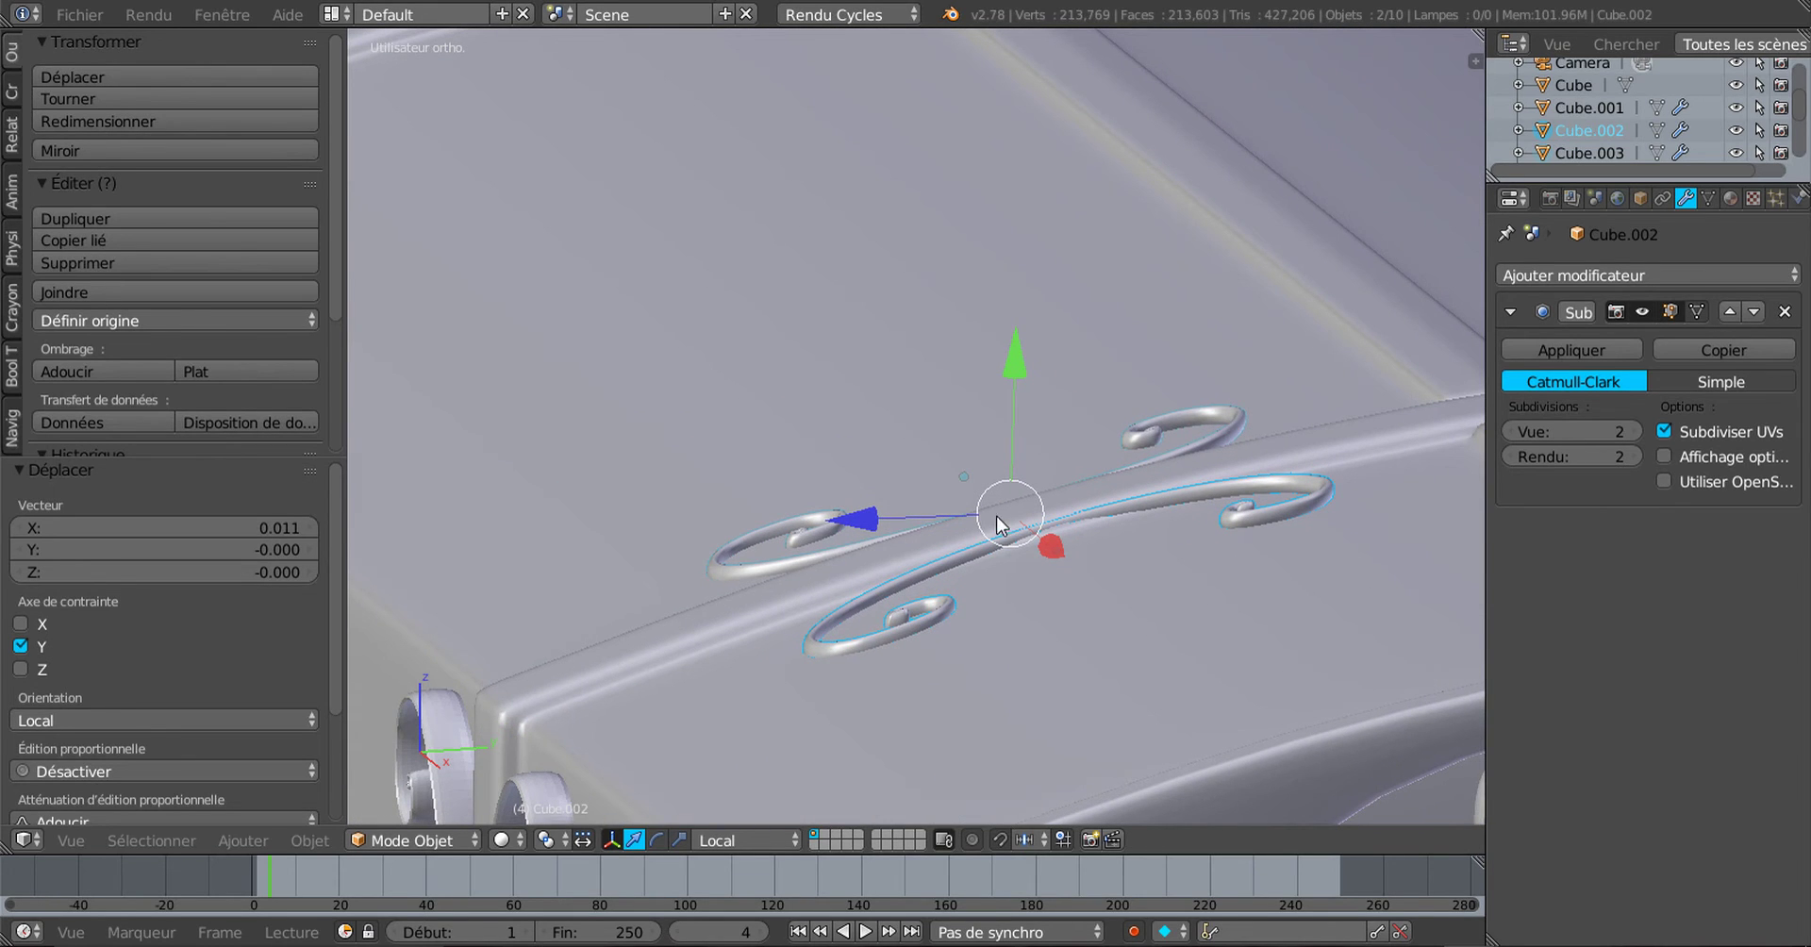
middle_click_drag(979, 666, 1227, 609)
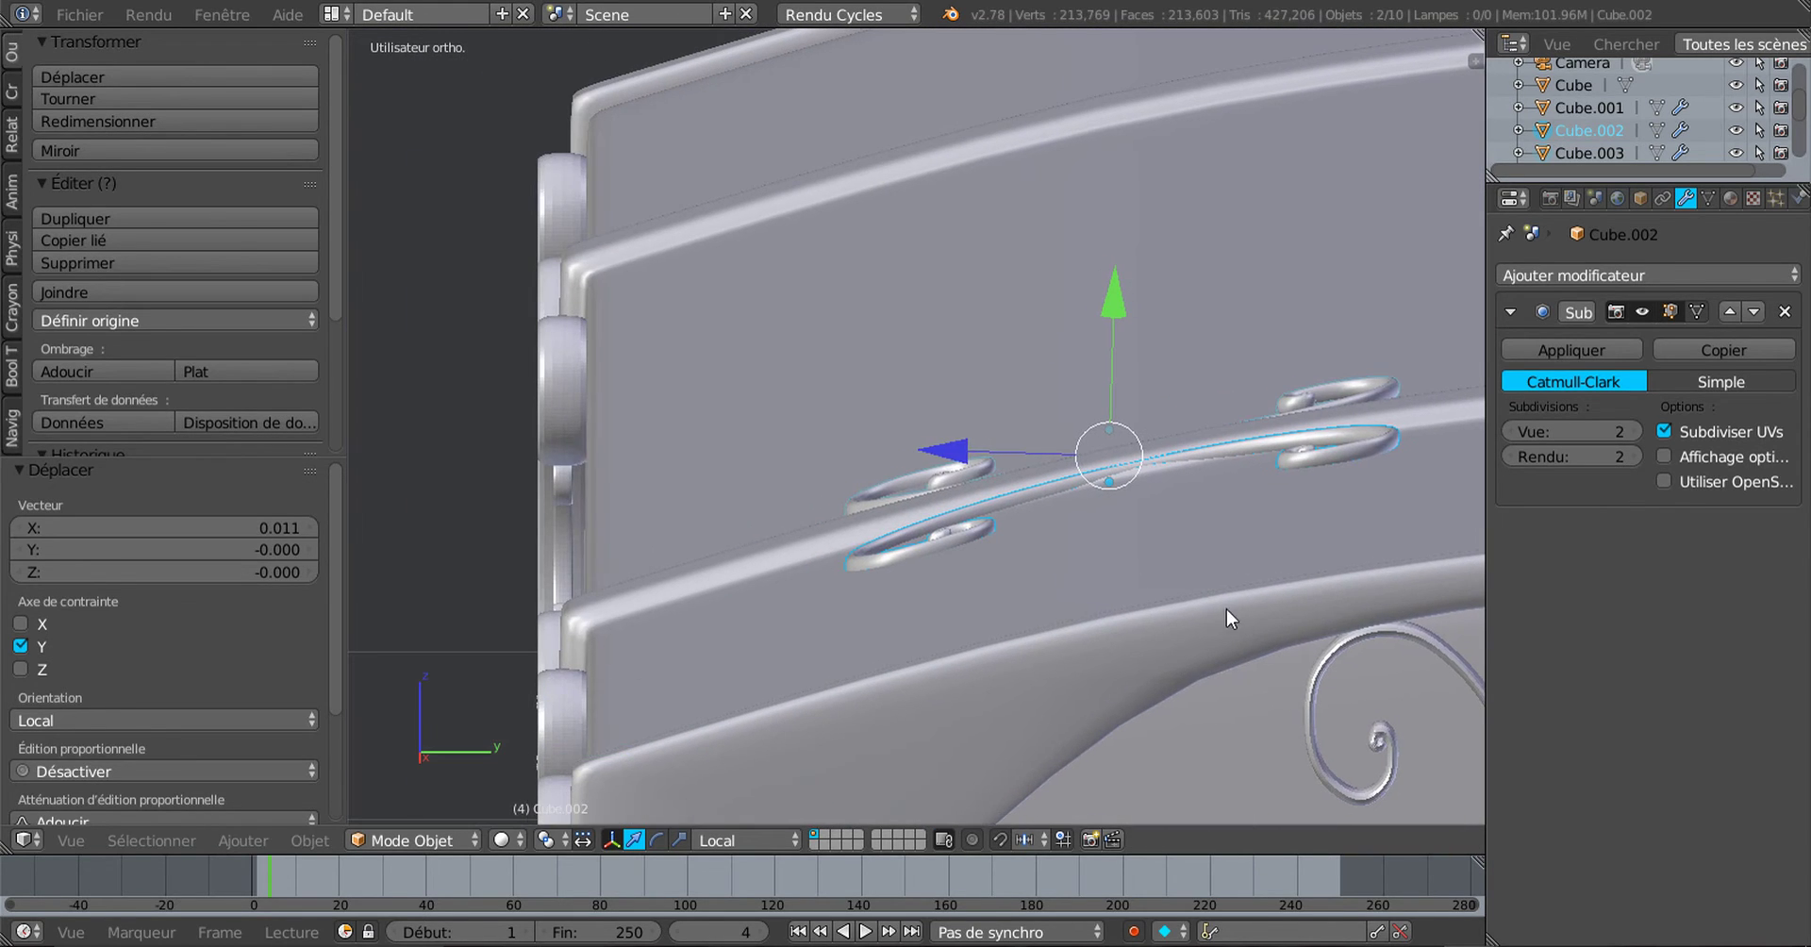
Step: Slide both ornaments back and forth along local Z by about 0.06 and adjust their height along local Y by about 0.007 and -0.013
left_click_drag(955, 451, 898, 467)
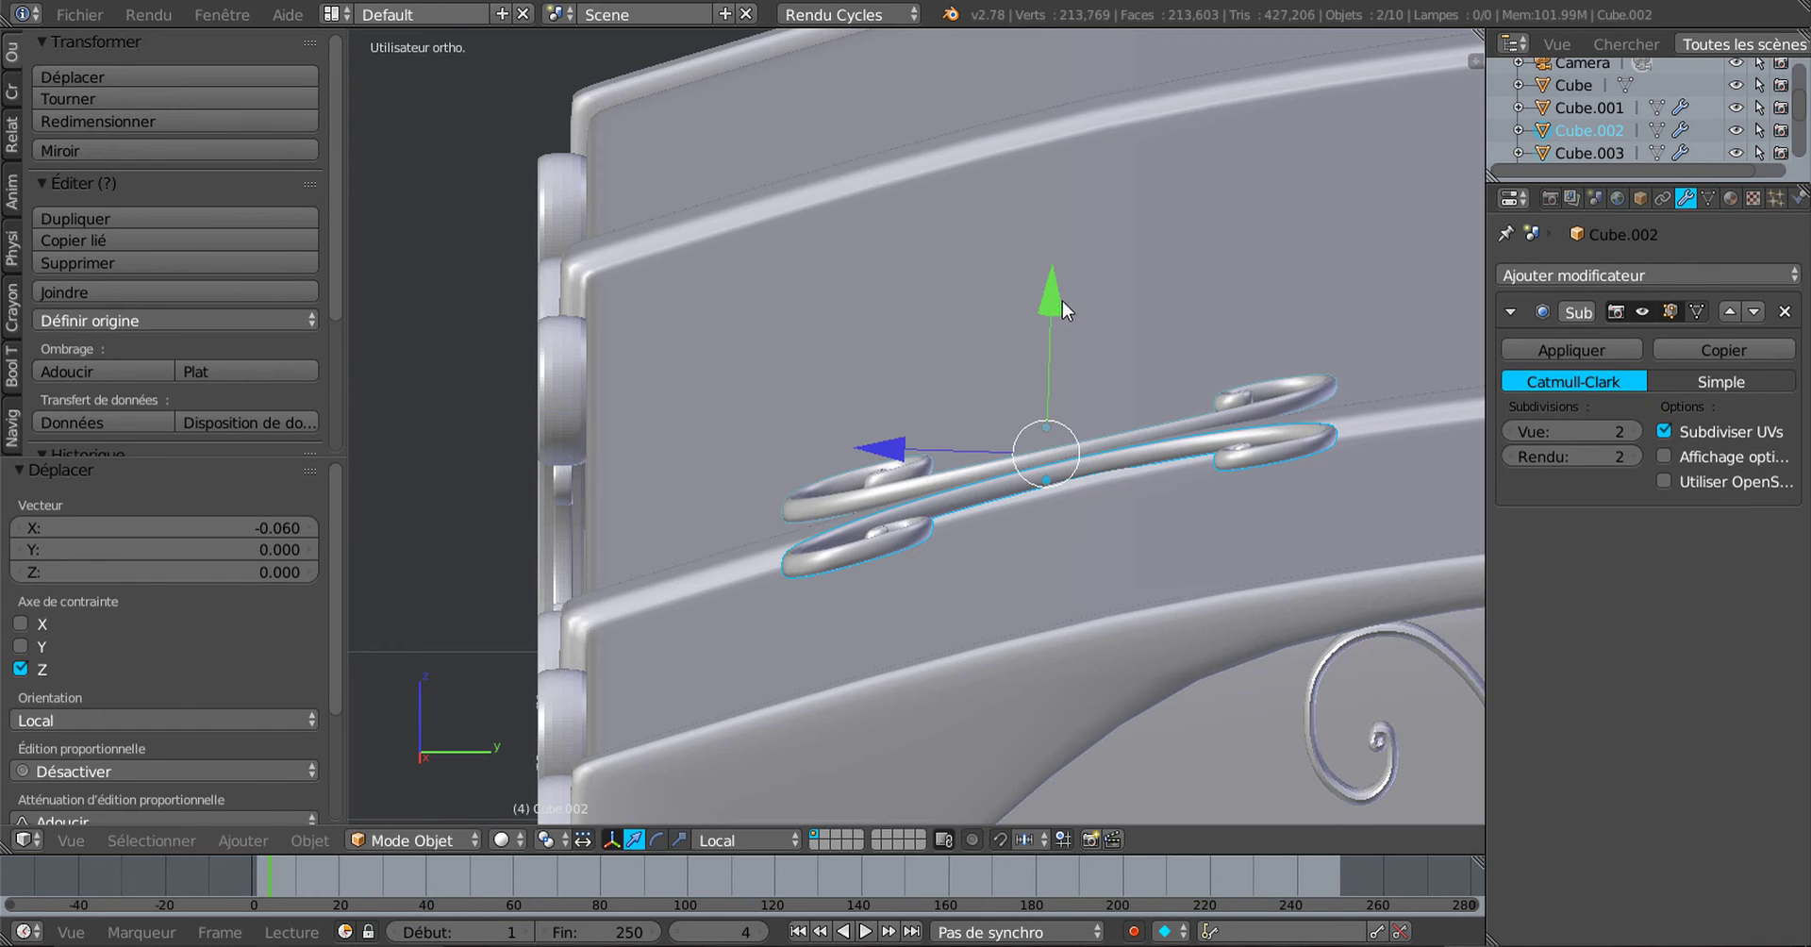
left_click_drag(1062, 301, 1024, 336)
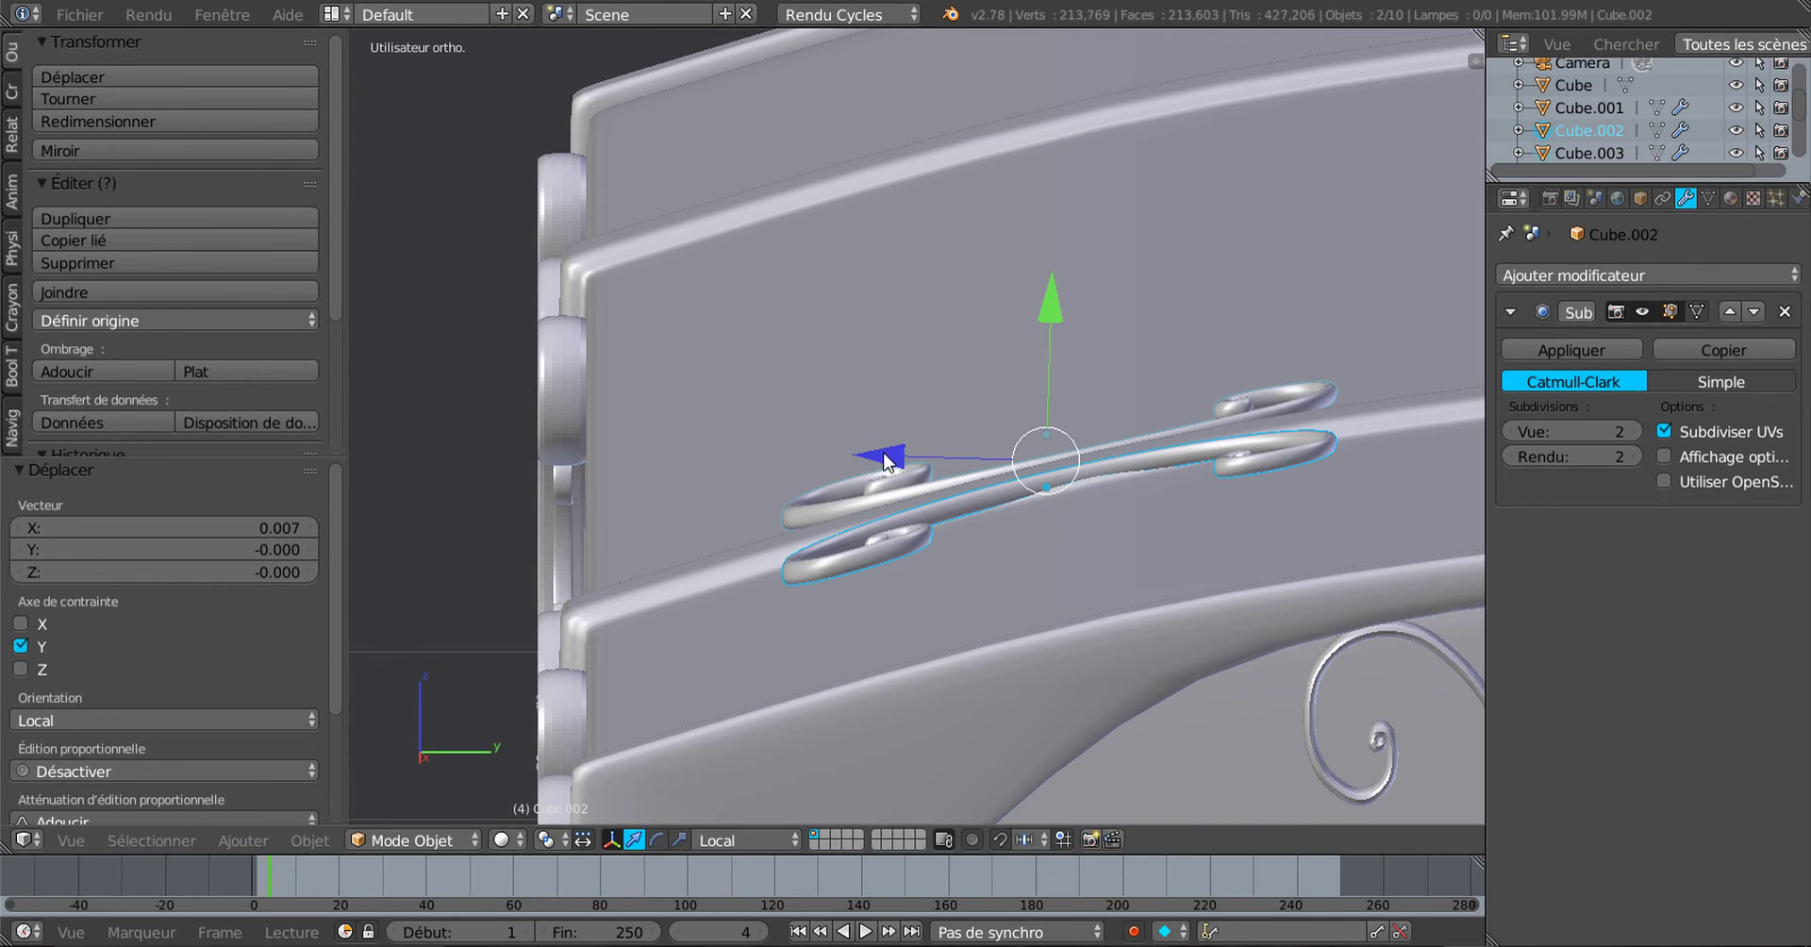
left_click_drag(885, 461, 835, 457)
left_click_drag(1000, 305, 1010, 309)
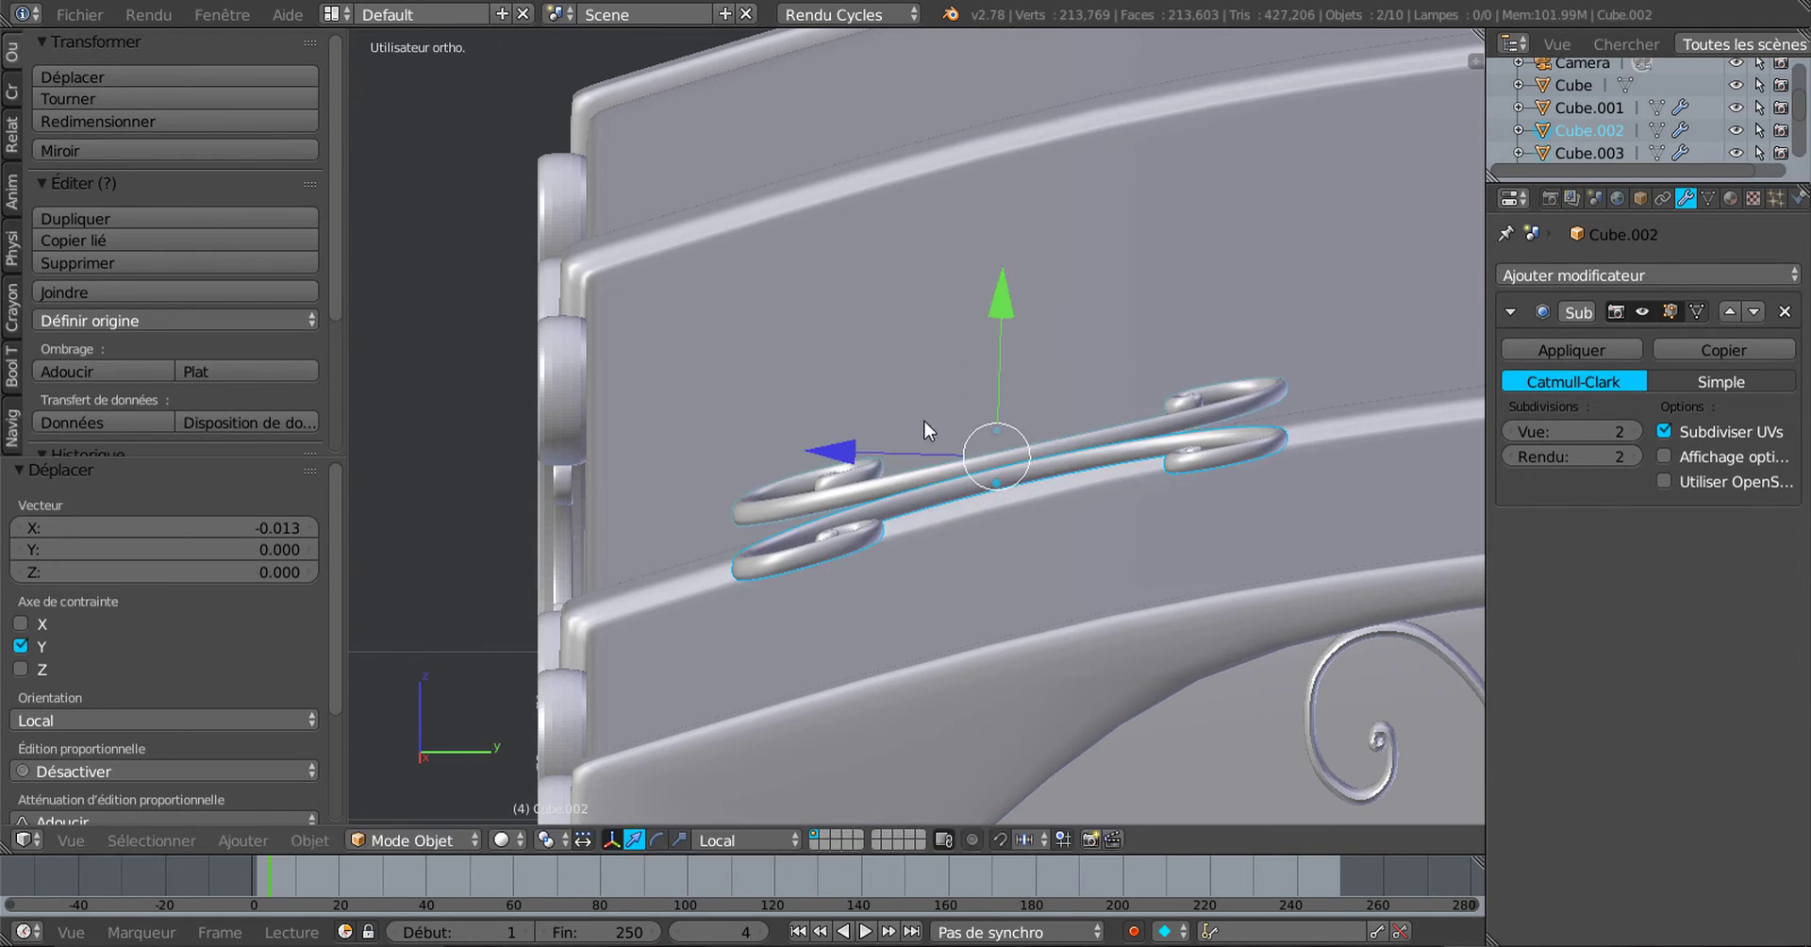
left_click_drag(858, 453, 925, 456)
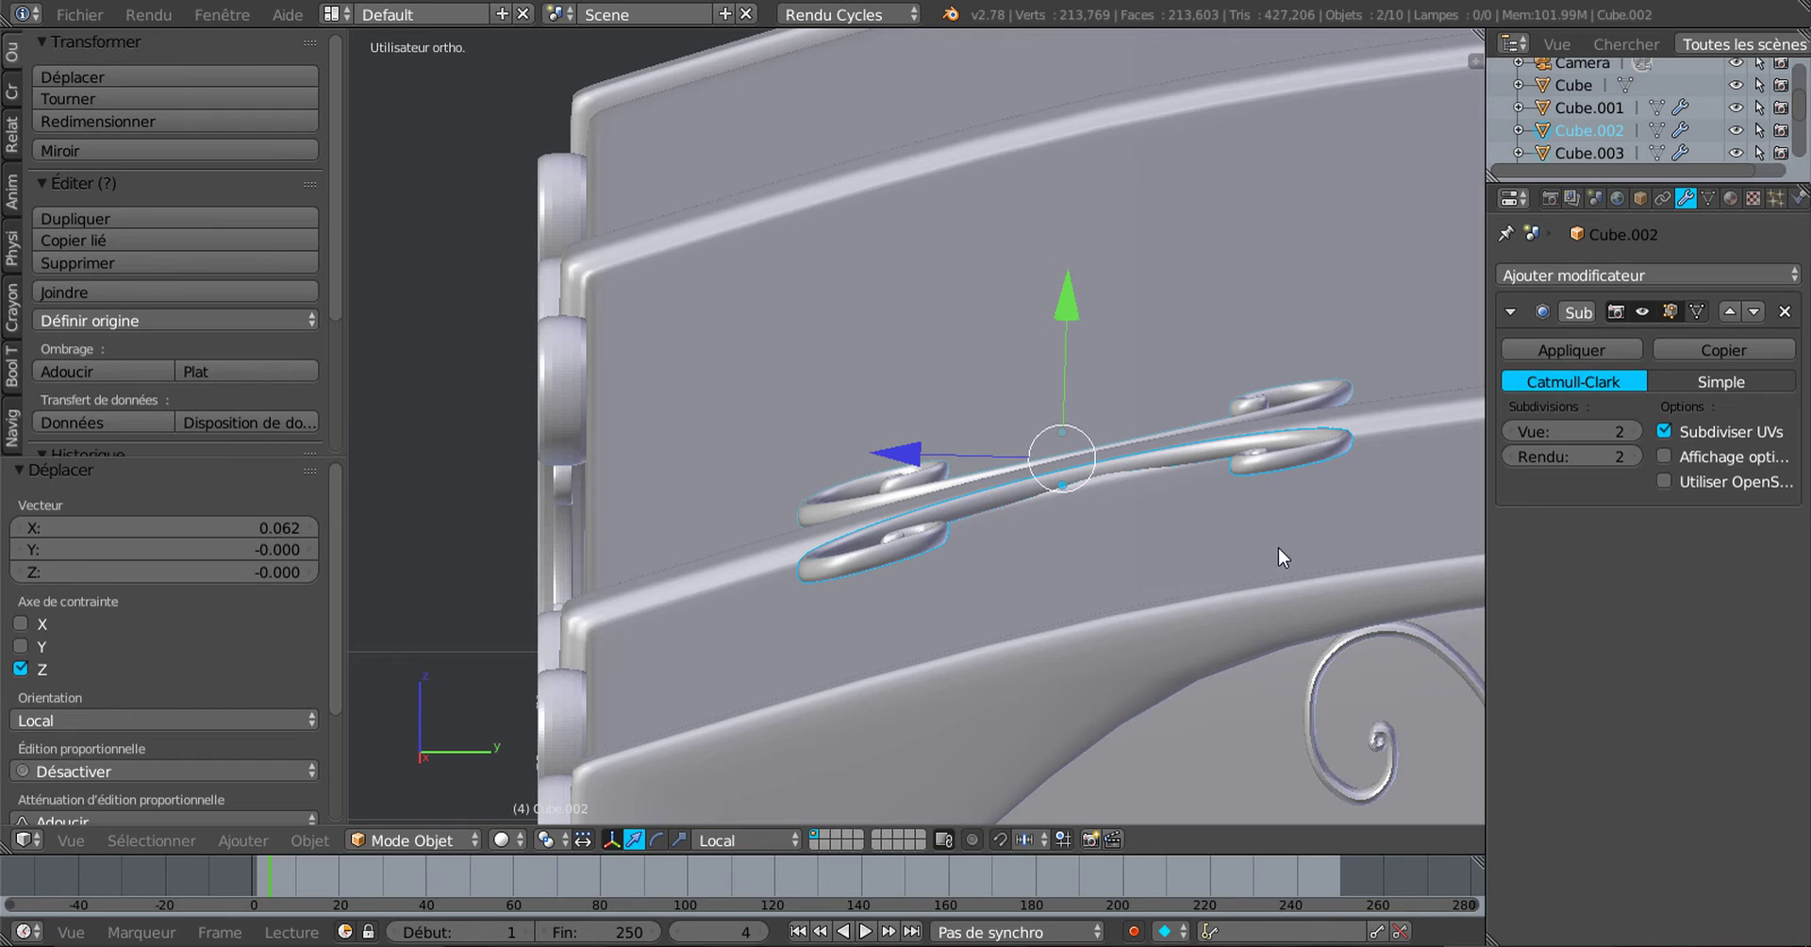
Step: Rotate both ornaments 0.41° about global X and nudge them slightly along local Z and Y to follow the lid
key("r")
key("x")
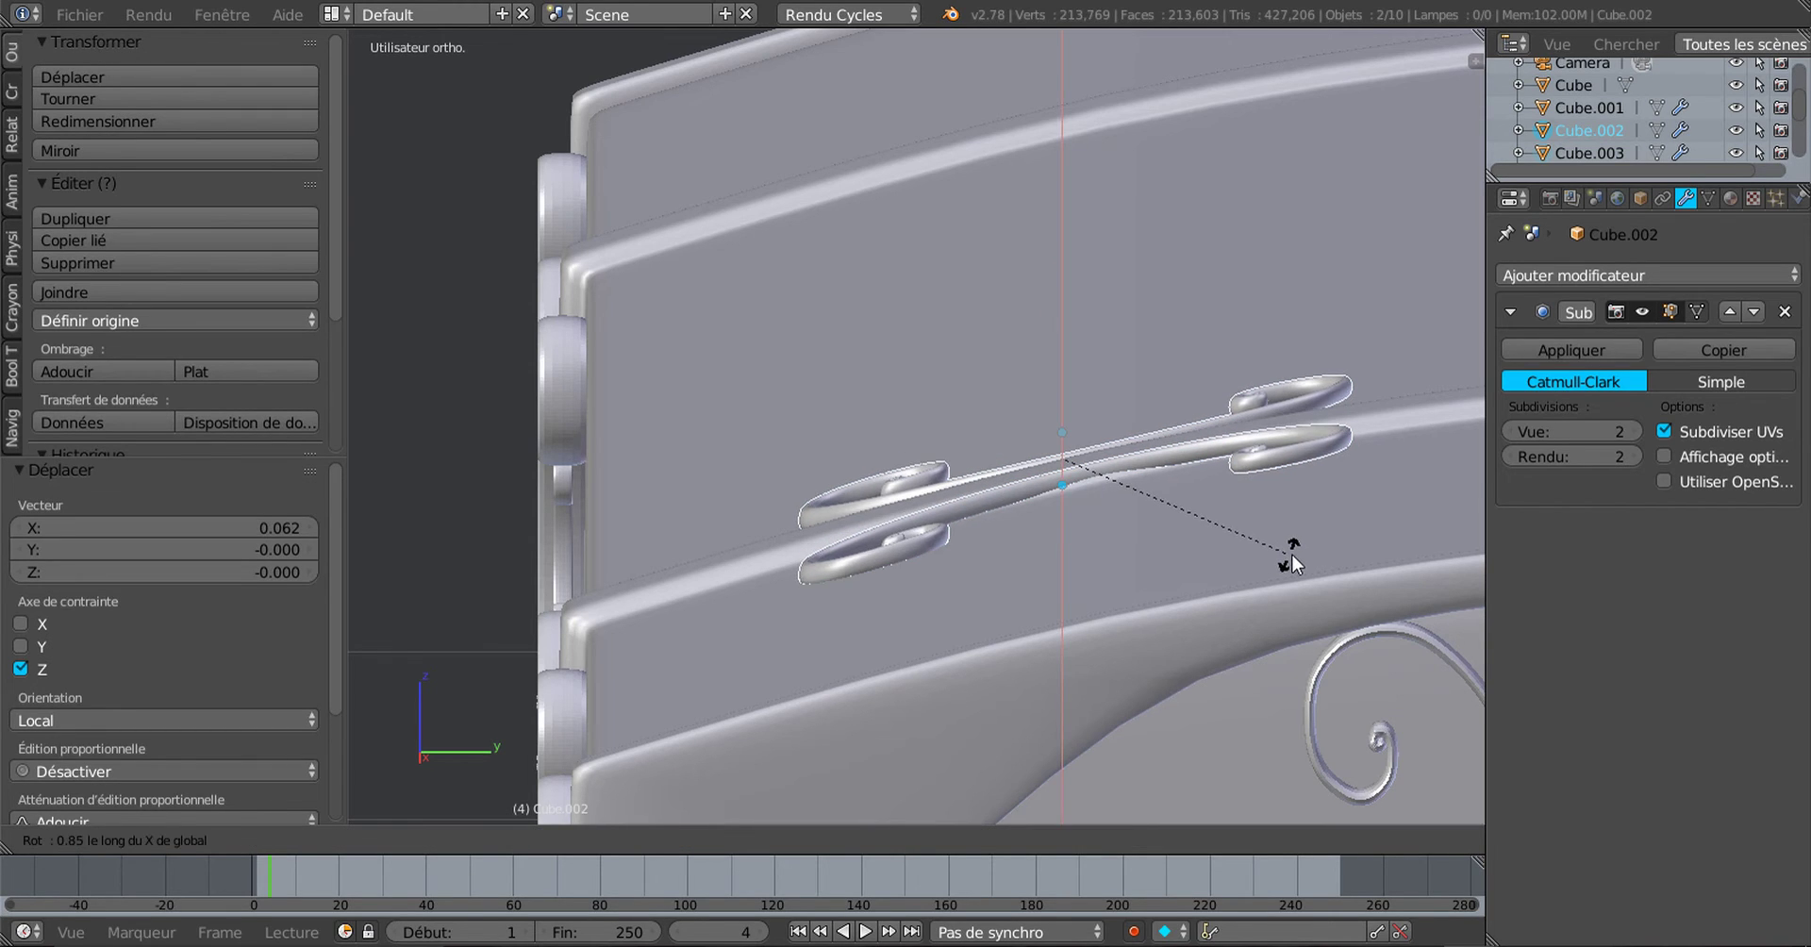
left_click(1294, 559)
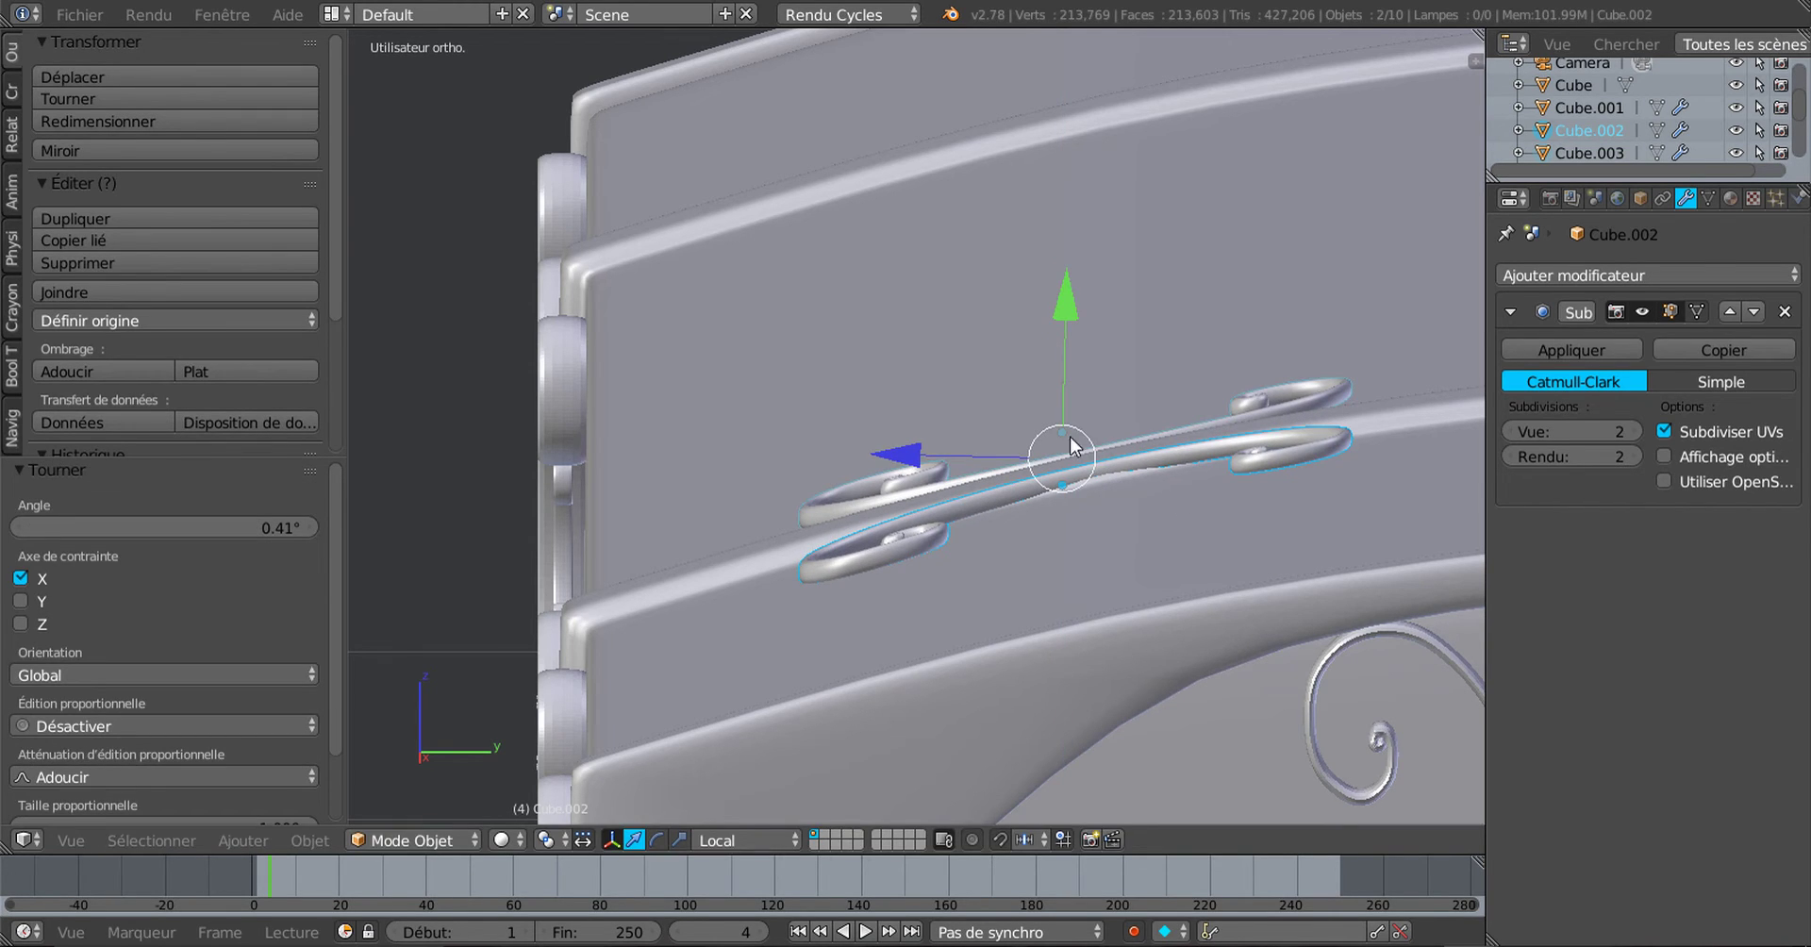
left_click_drag(910, 457, 932, 451)
left_click_drag(1095, 298, 1108, 332)
Step: Select only the original ornament, shift it about 0.005 along local X and lower it about 0.004 along local Y
middle_click_drag(1165, 425, 928, 477)
scroll(929, 463, "up", 2)
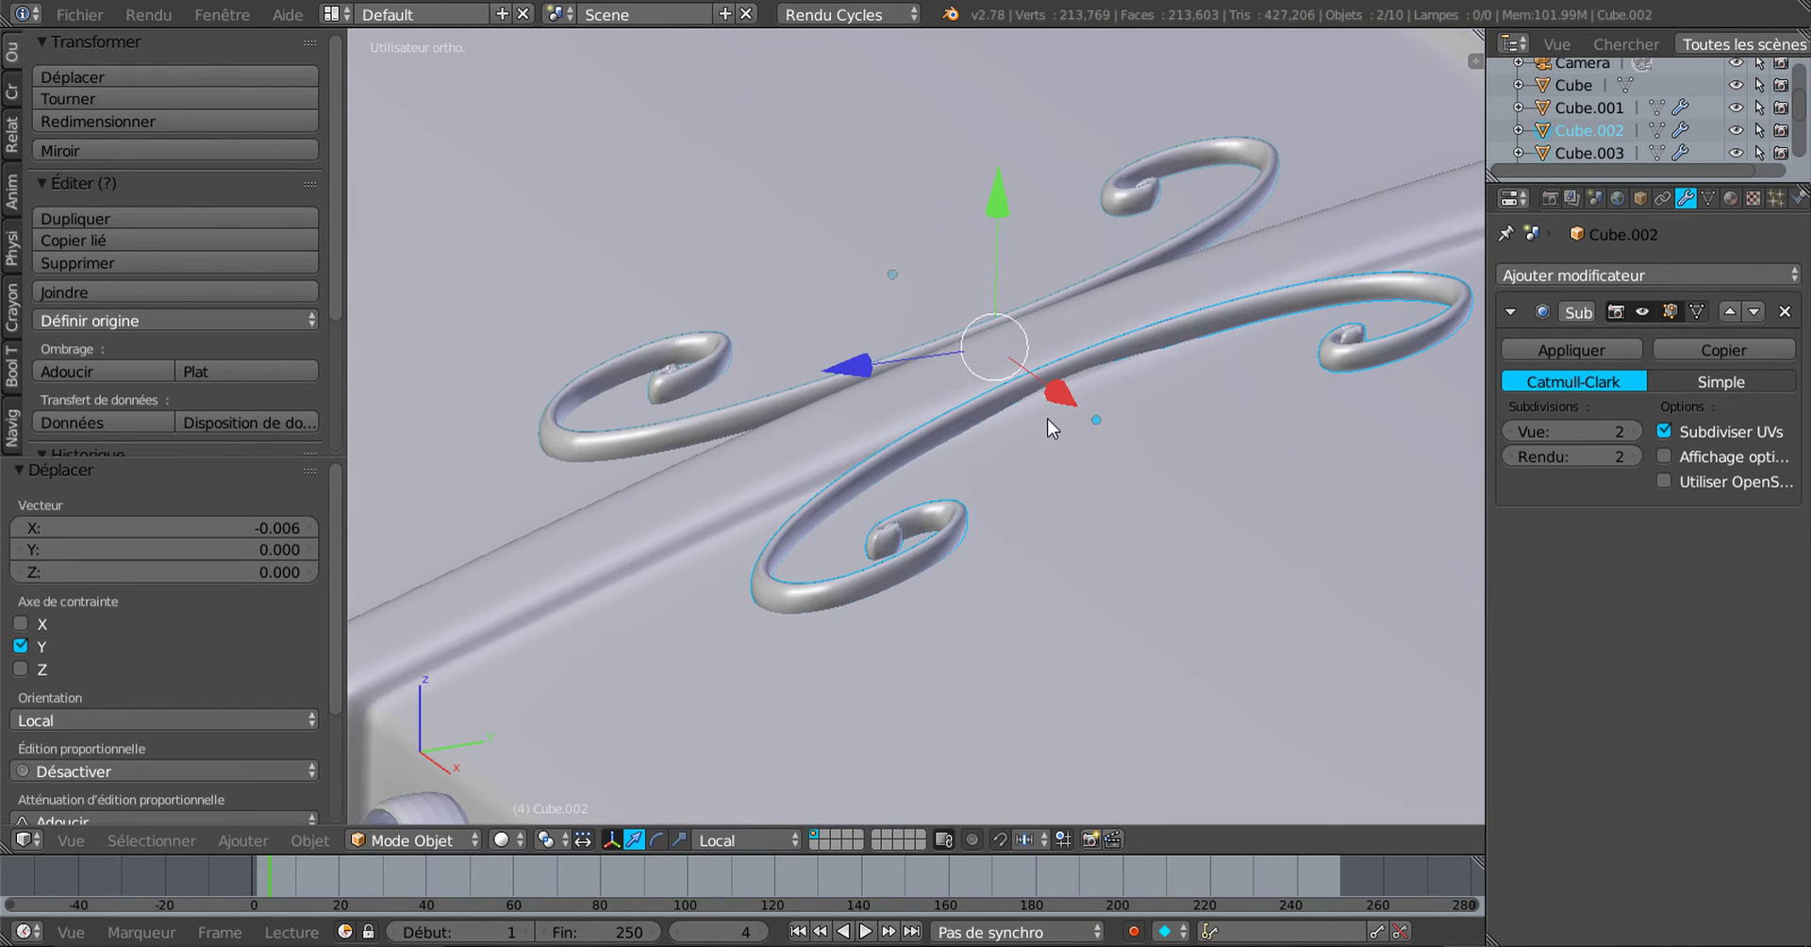
right_click(1207, 568)
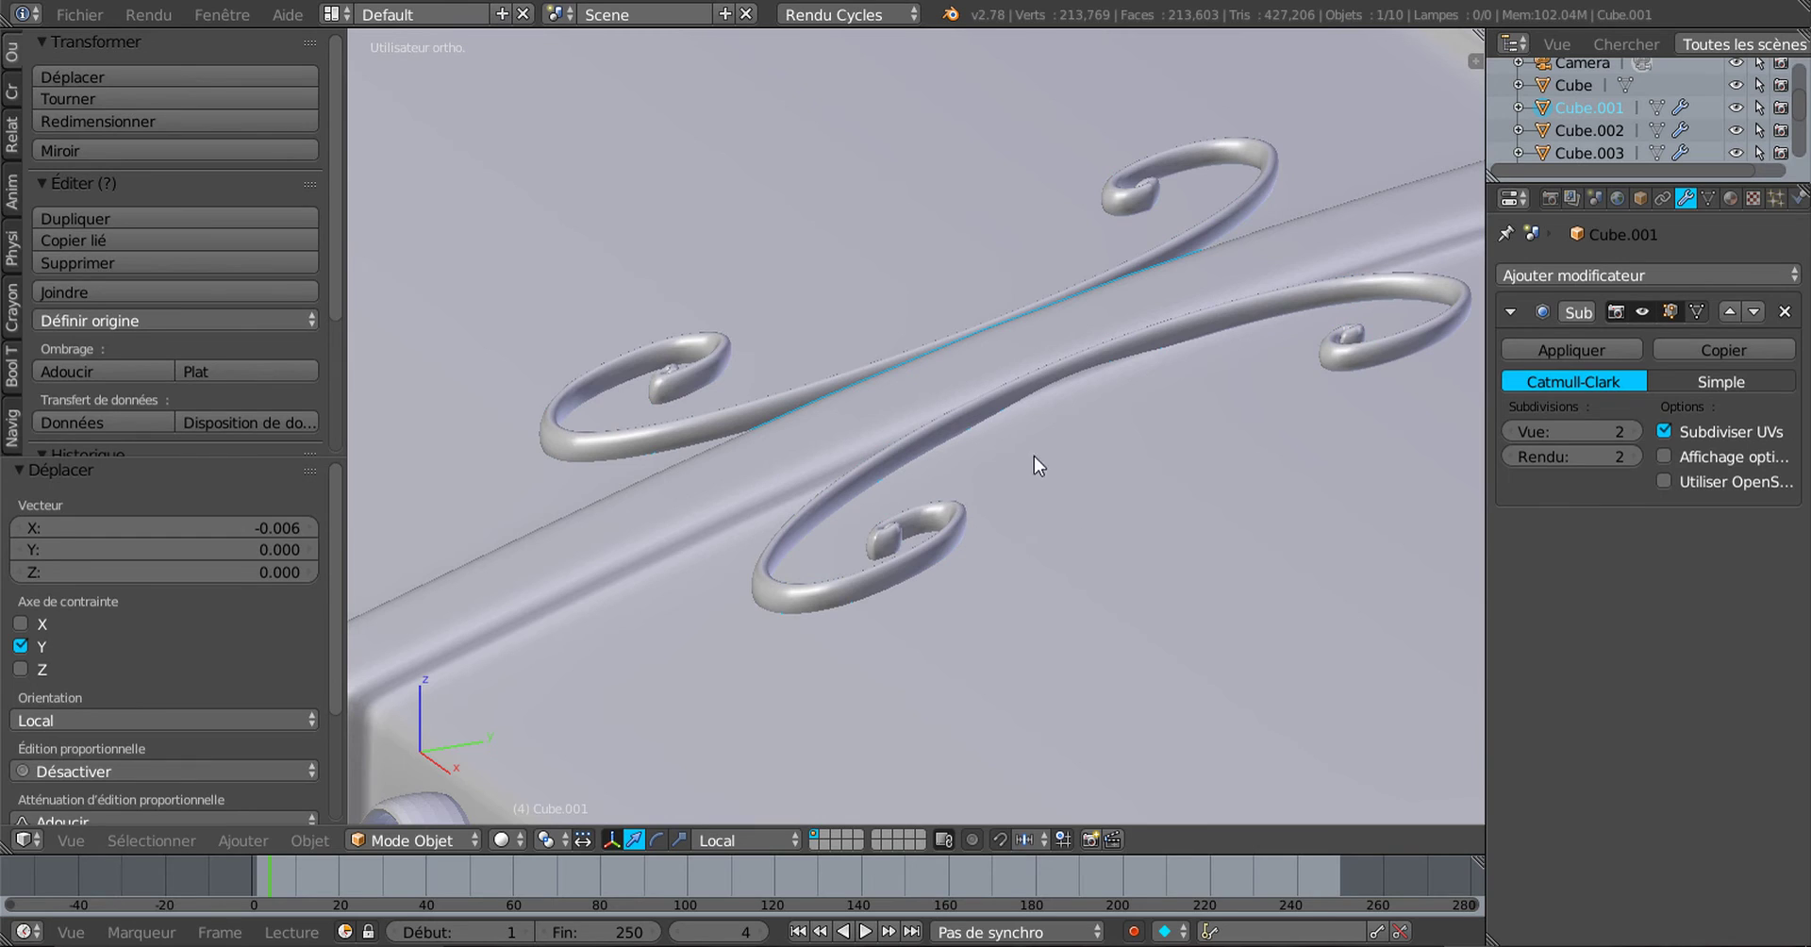
middle_click_drag(975, 574, 876, 538)
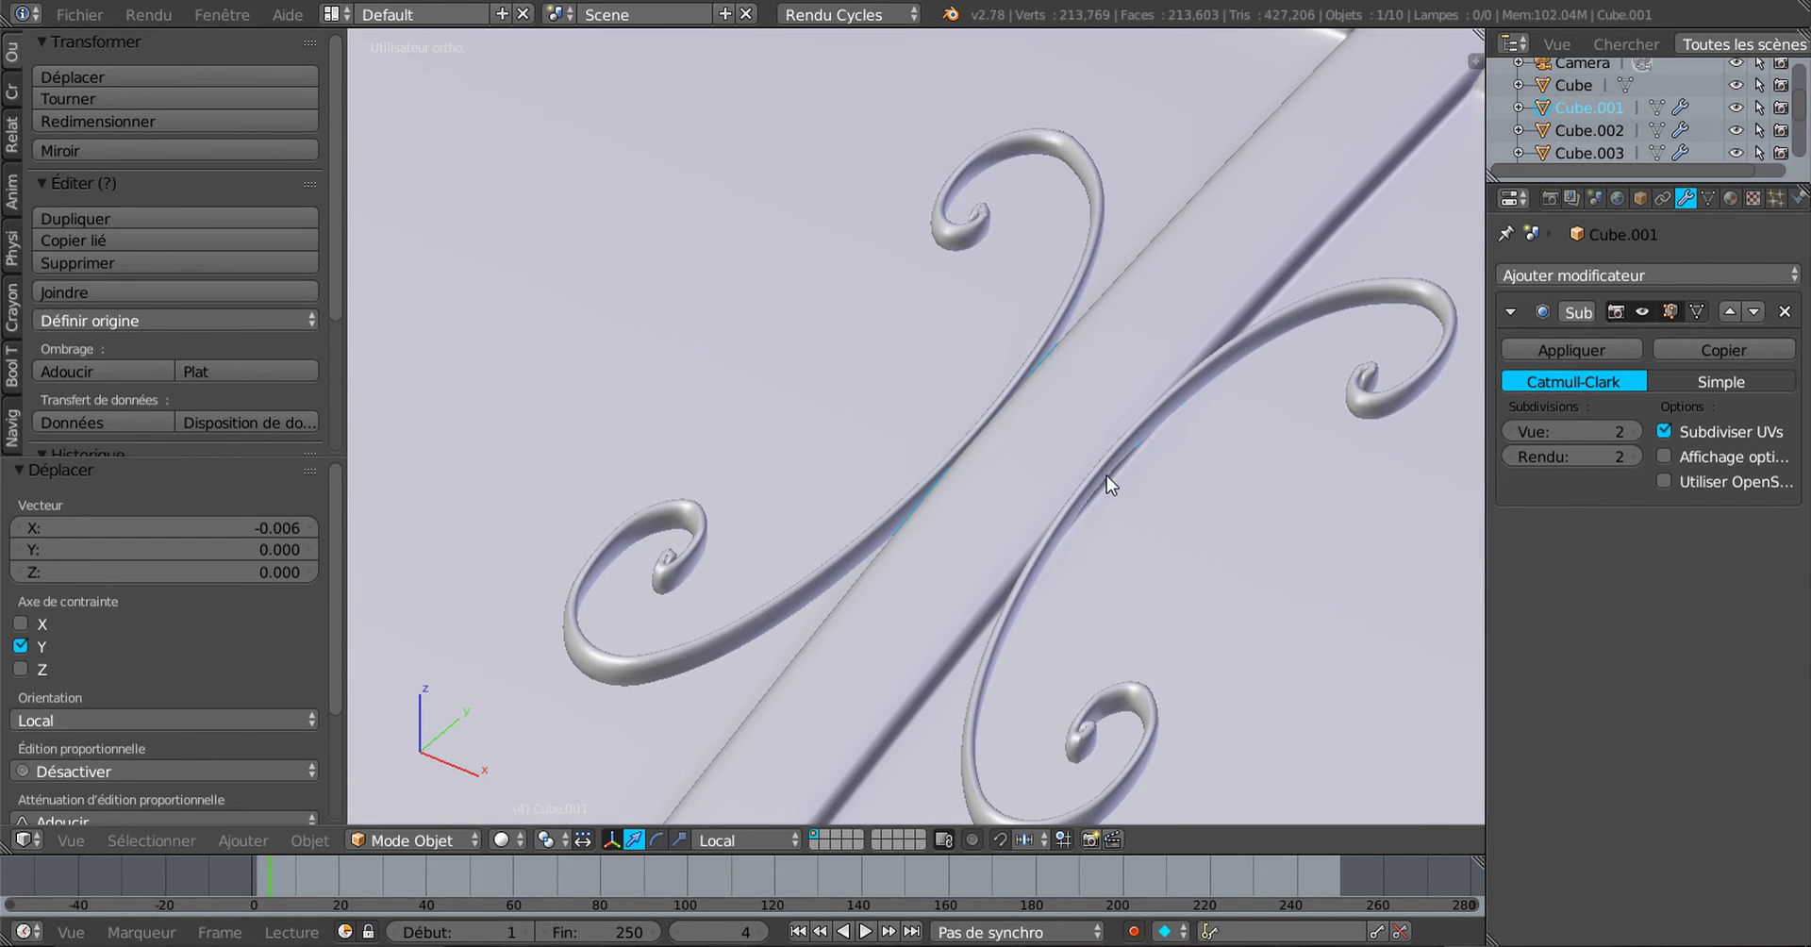
right_click(1058, 547)
scroll(1061, 586, "down", 2)
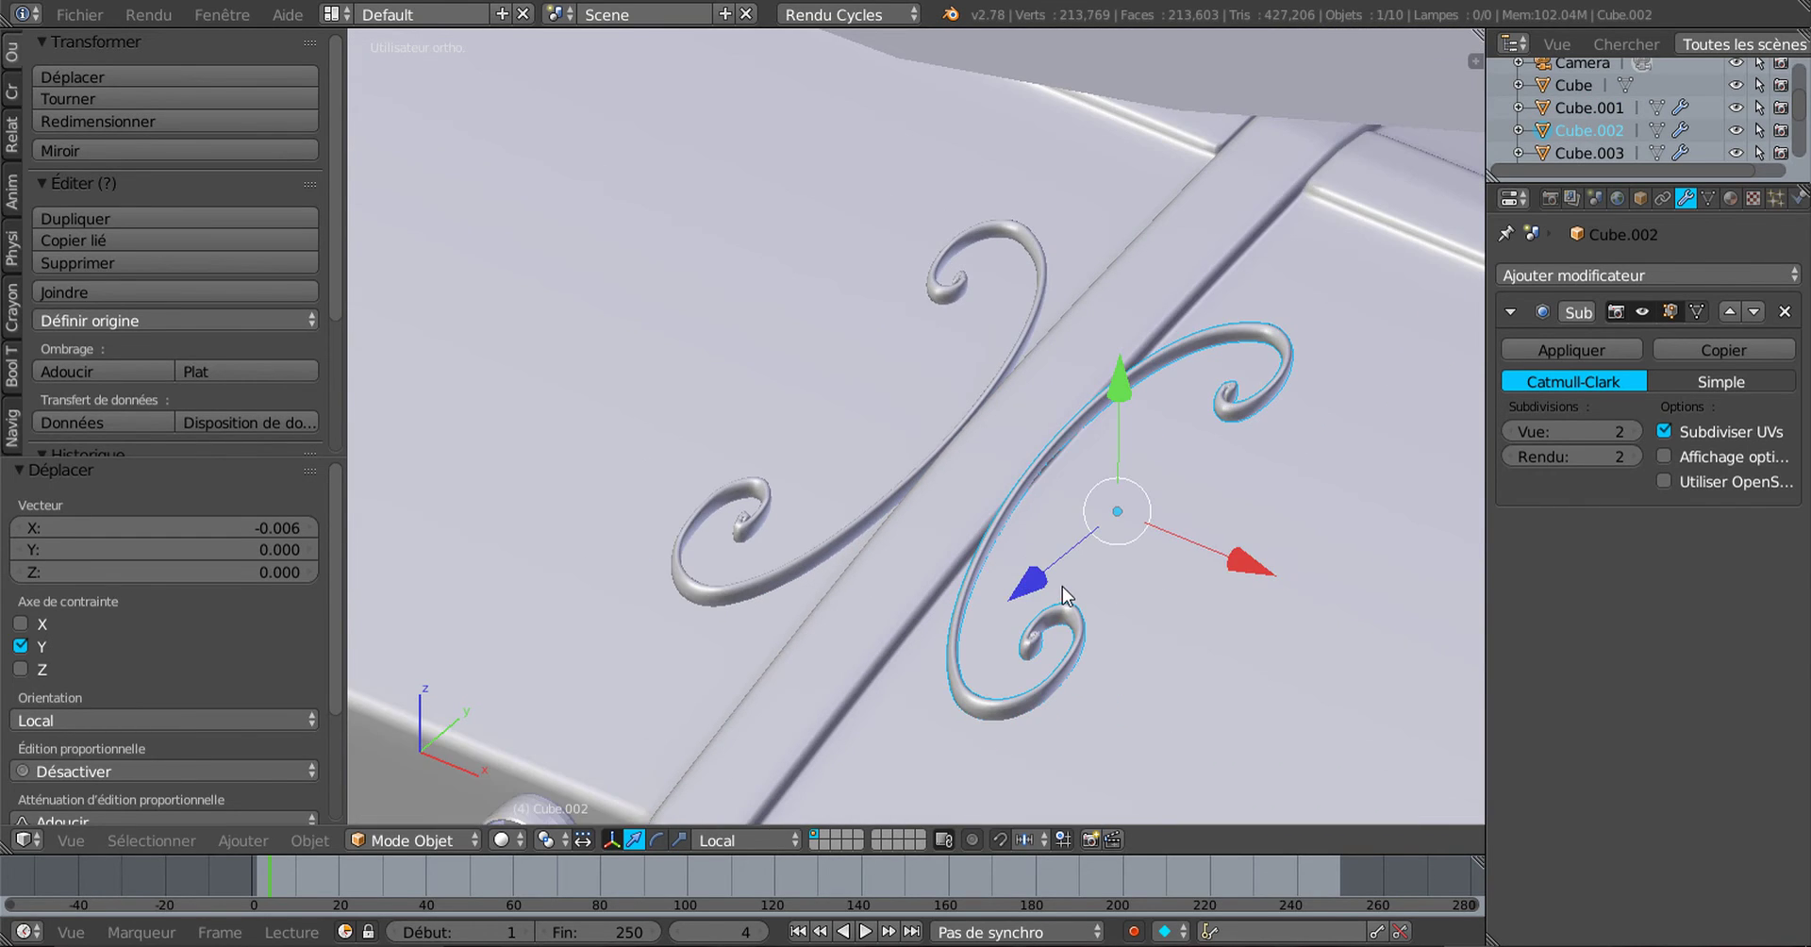
scroll(1236, 572, "up", 2)
left_click_drag(1339, 603, 1341, 604)
middle_click_drag(1341, 603, 1147, 534)
left_click_drag(1147, 534, 1158, 532)
middle_click_drag(1158, 532, 1024, 535)
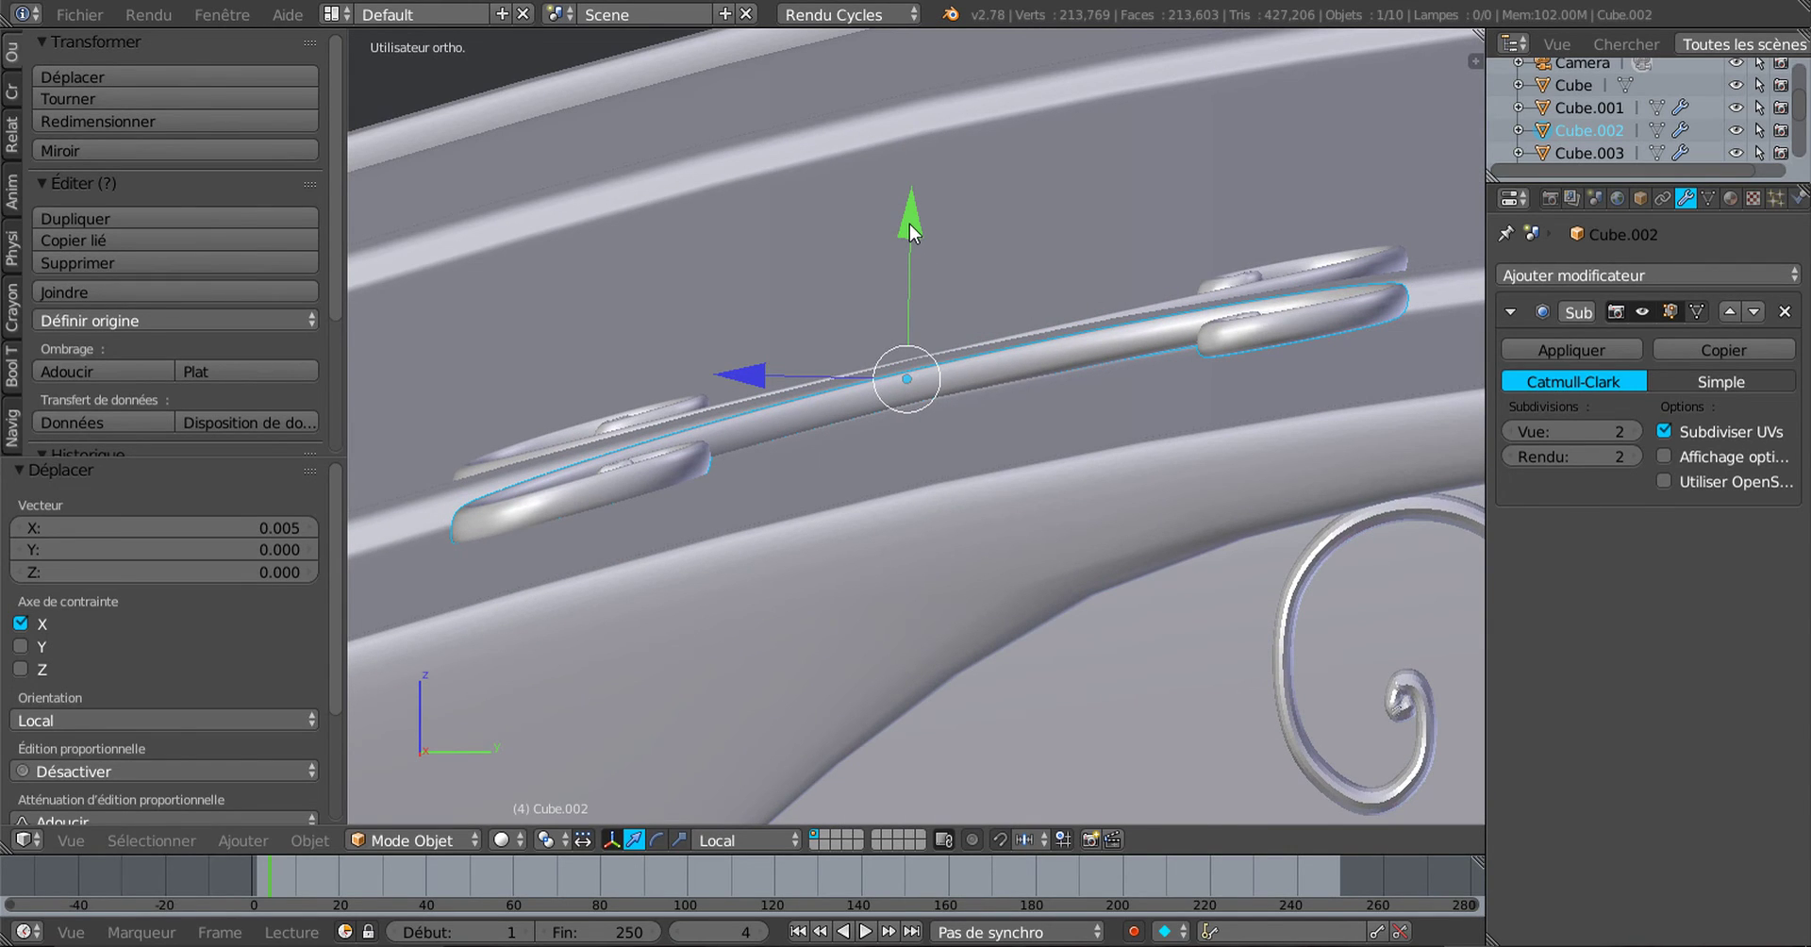
left_click_drag(909, 226, 909, 230)
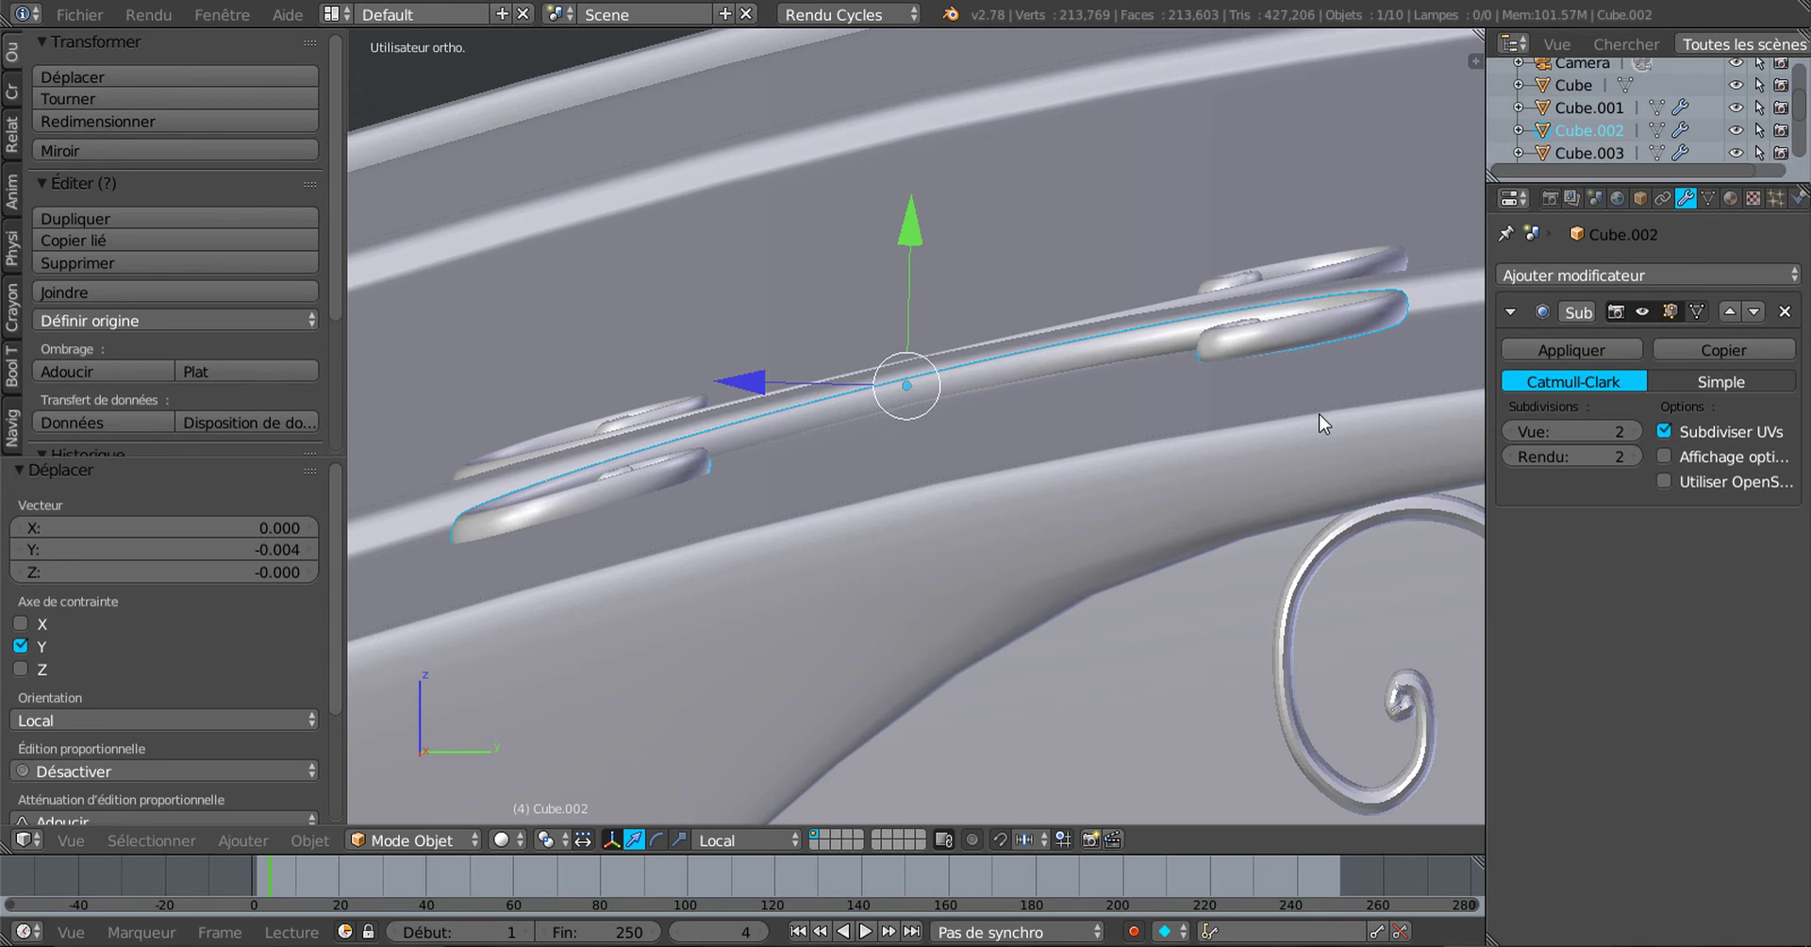
Step: Rotate the original ornament about 1.084° in the right side view and raise it about 0.003 along local Y
key("KP_1")
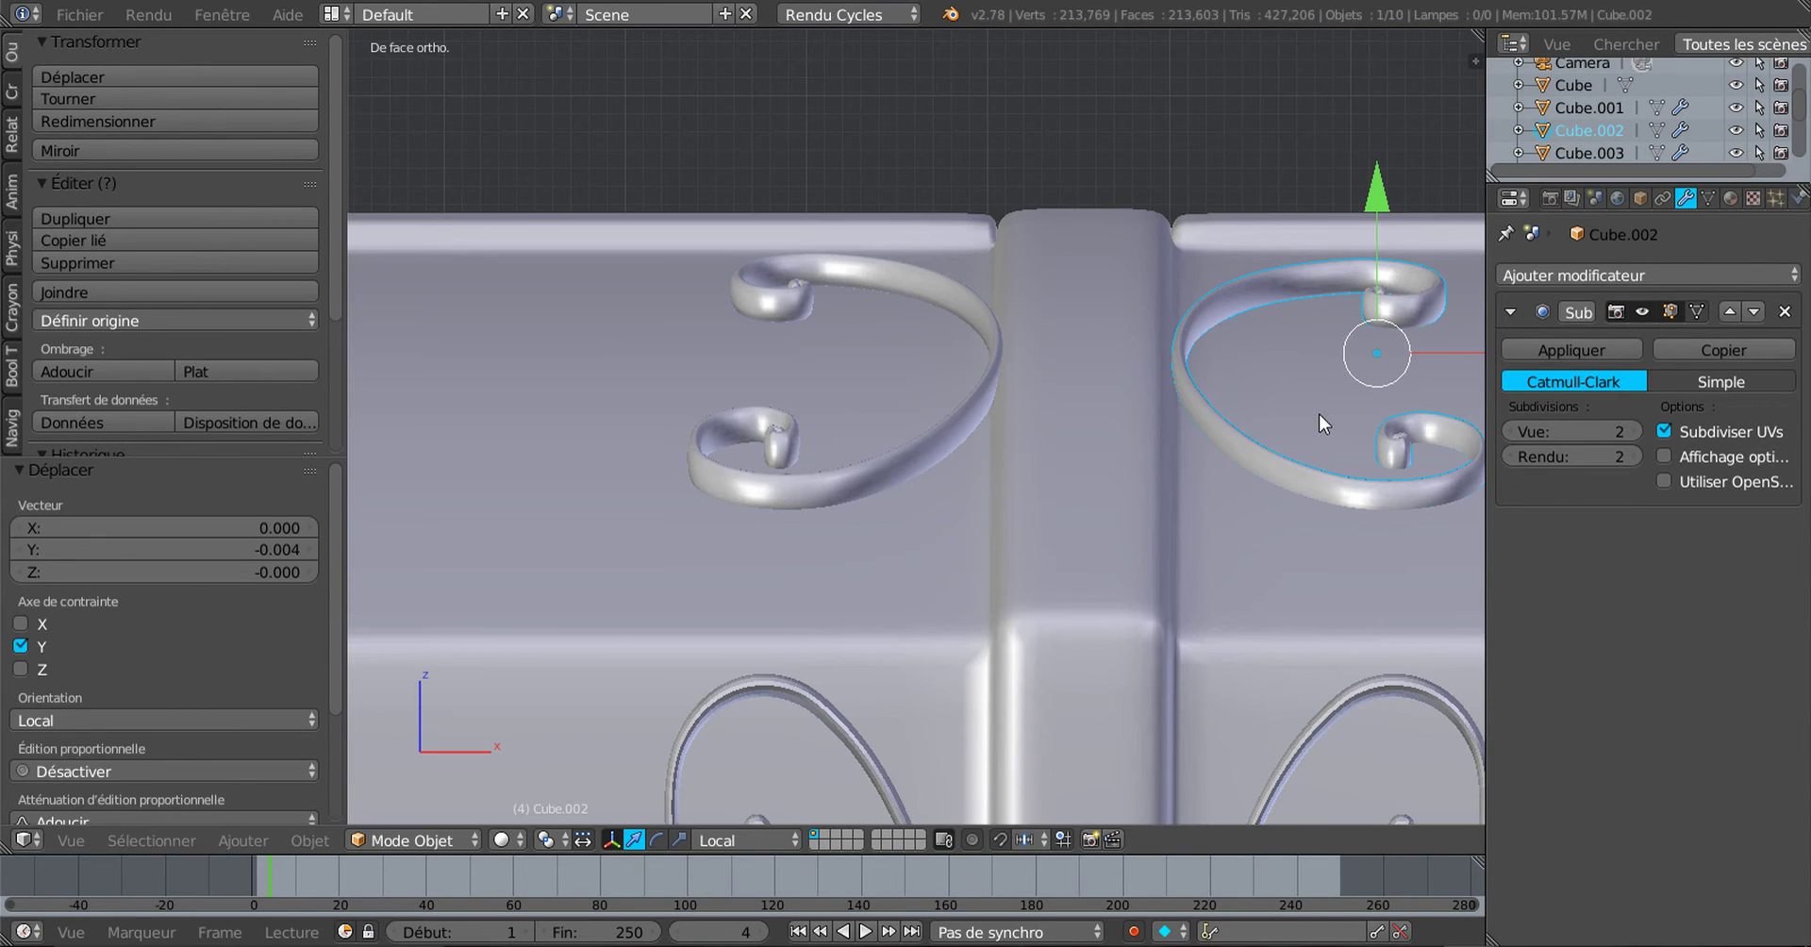
key("KP_3")
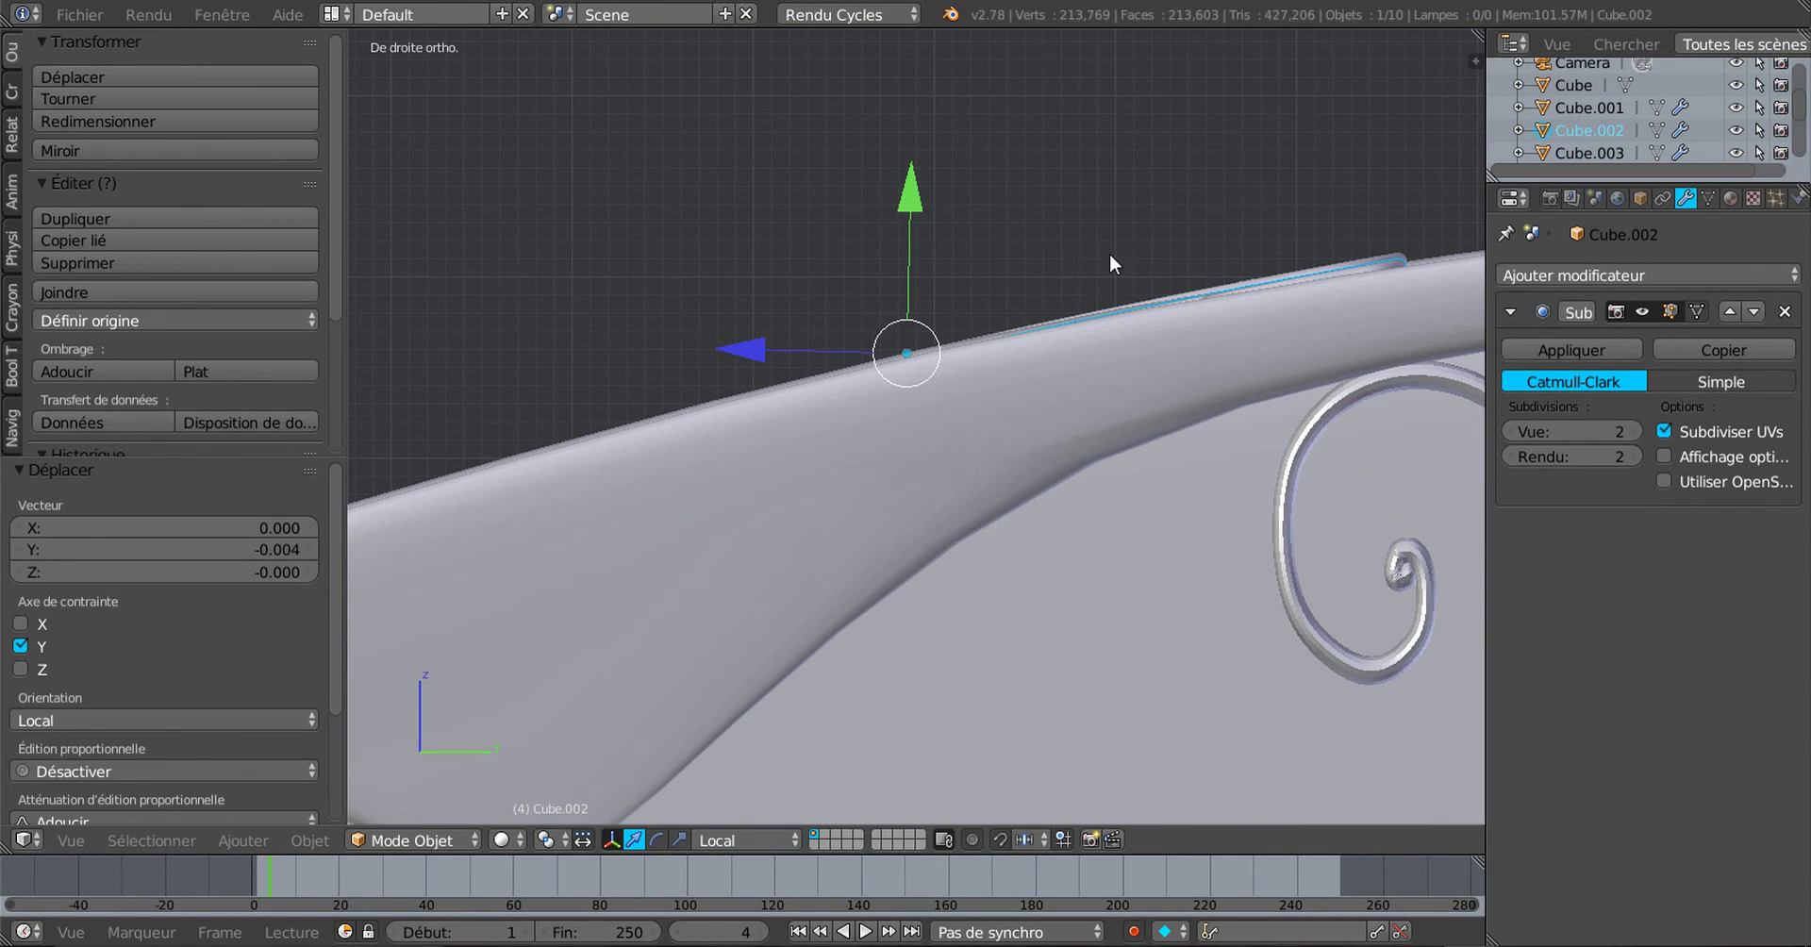
key("r")
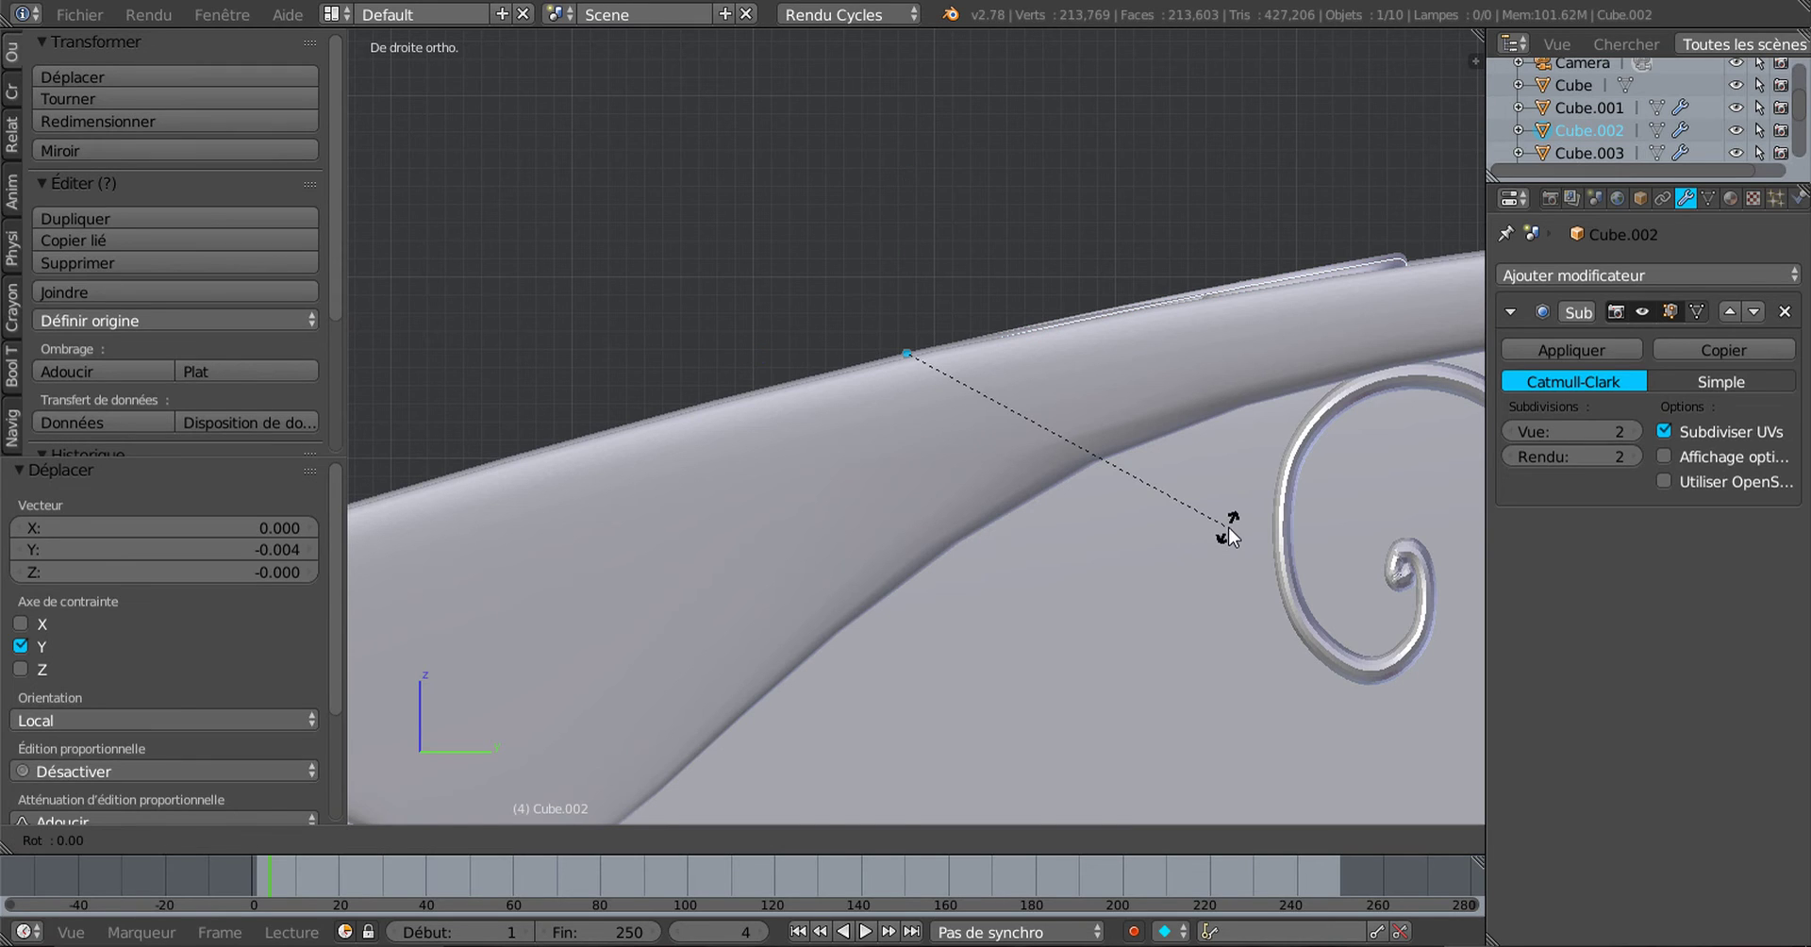
left_click(1074, 653)
middle_click_drag(1074, 653, 1132, 524)
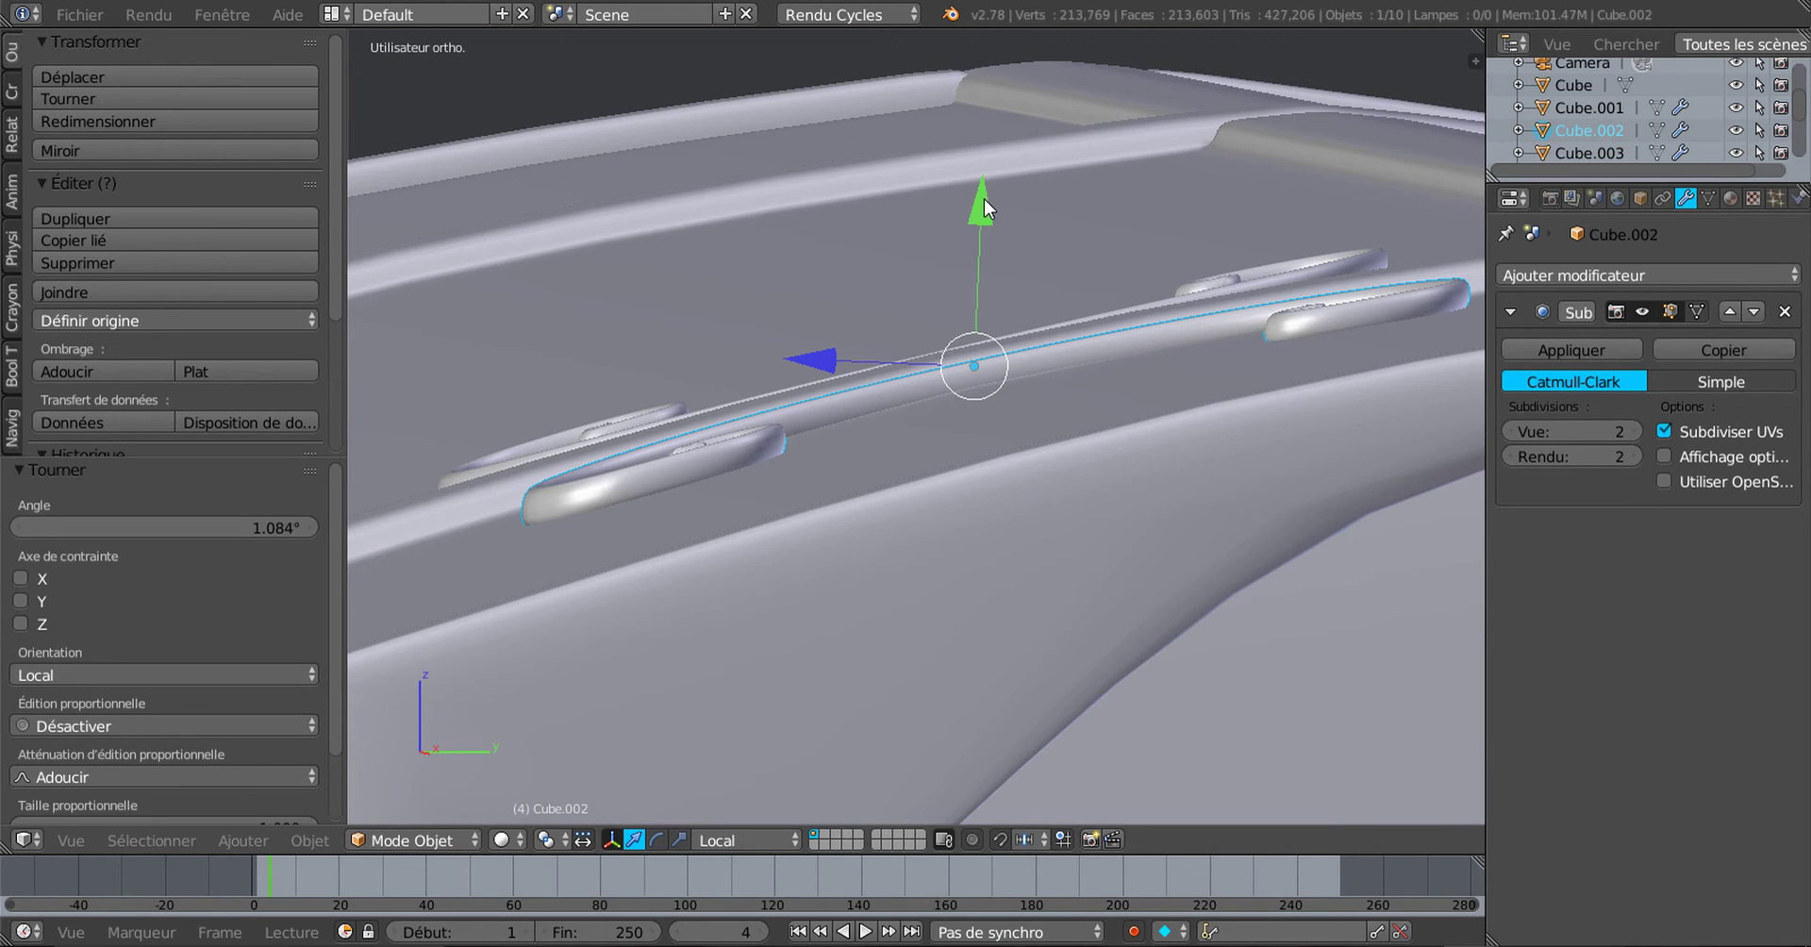
left_click_drag(984, 208, 993, 189)
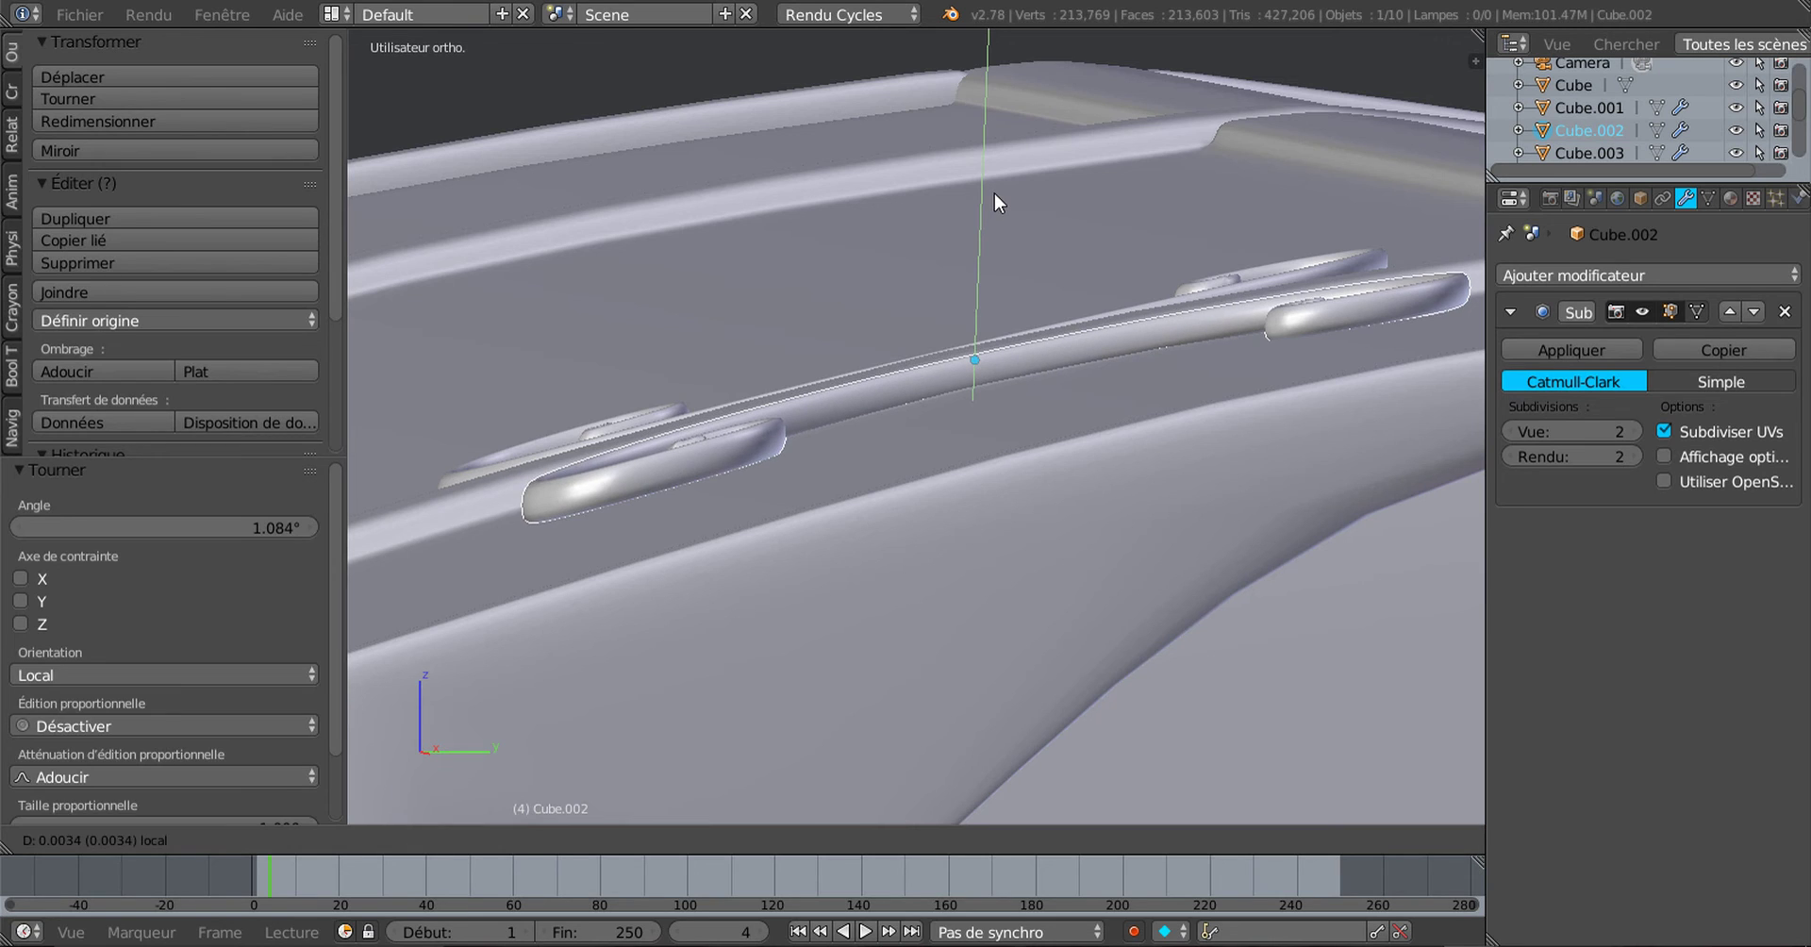
Step: Delete the old mirrored ornament on the other side of the metal band
scroll(1005, 404, "down", 3)
middle_click_drag(1005, 403, 944, 419)
middle_click_drag(934, 343, 981, 361)
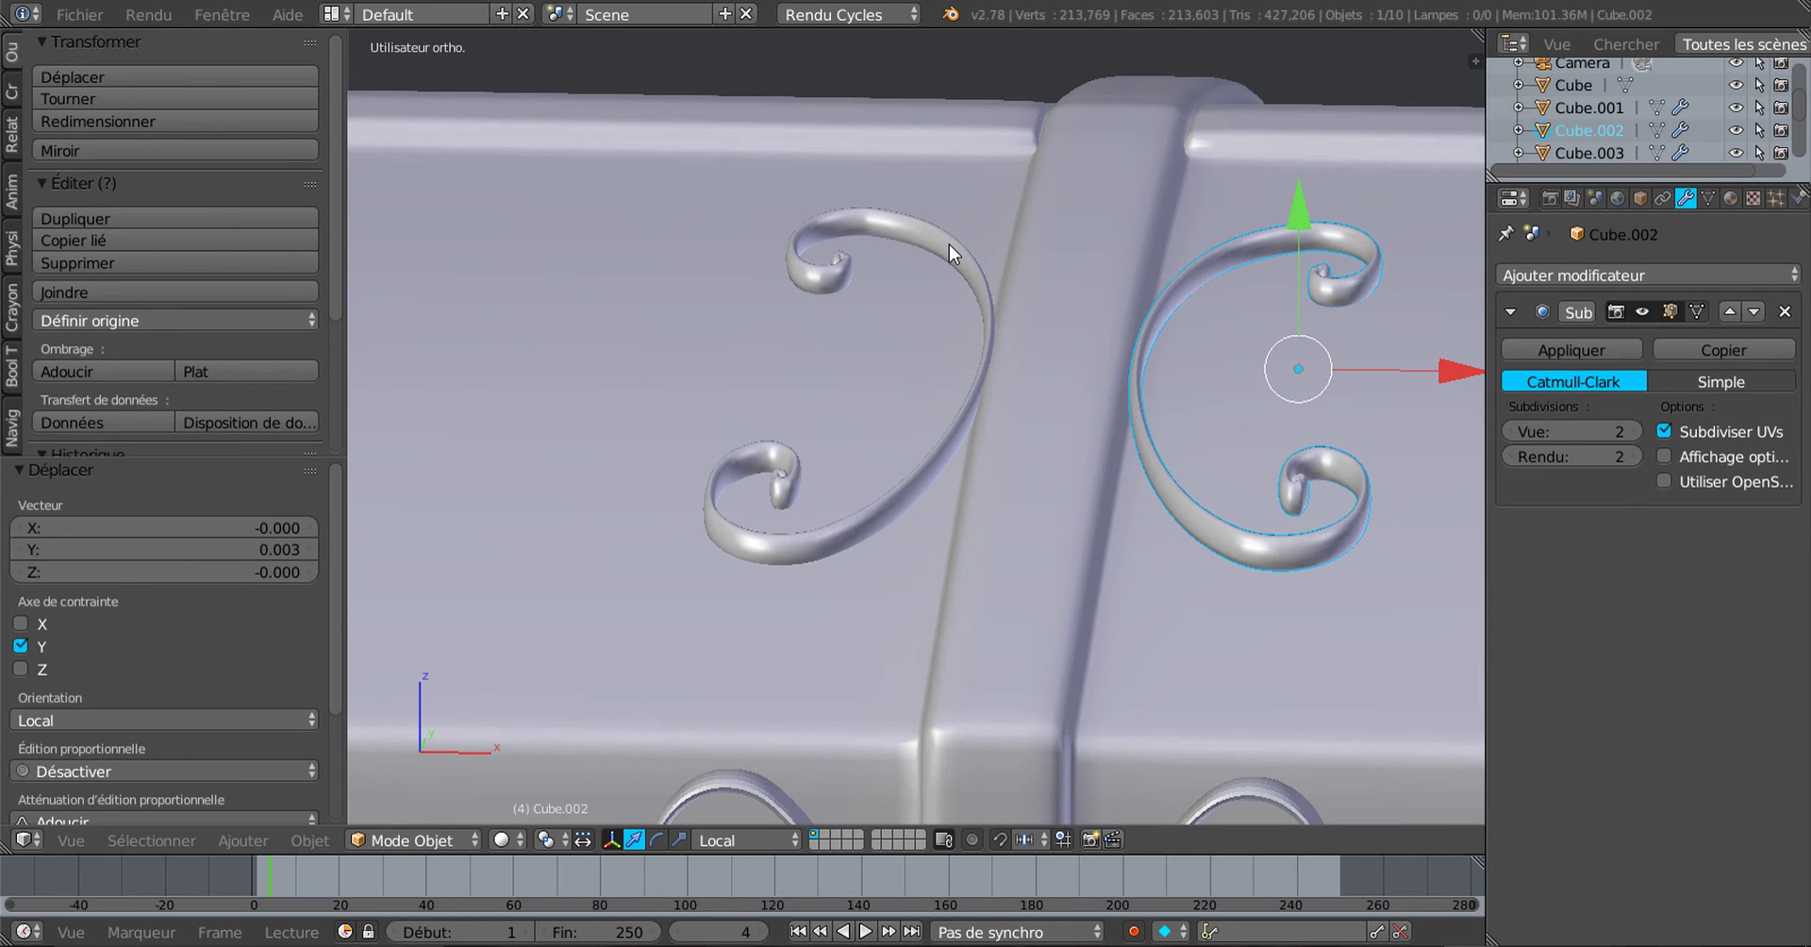
right_click(983, 351)
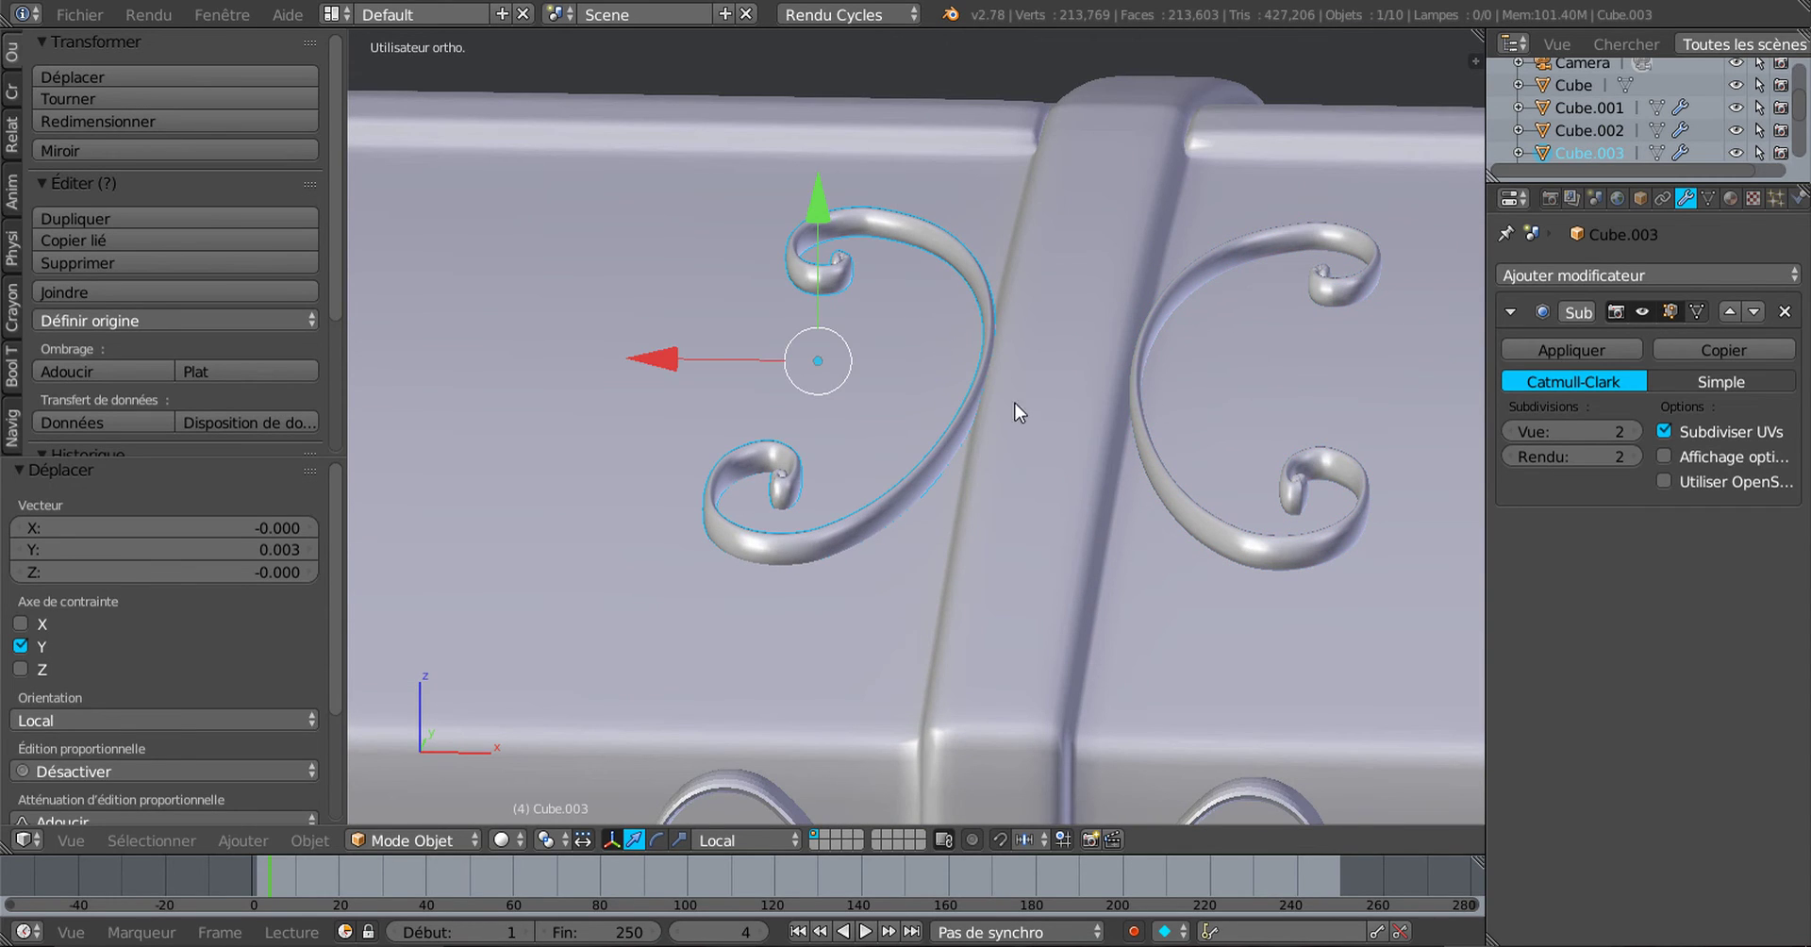
key("x")
left_click(903, 526)
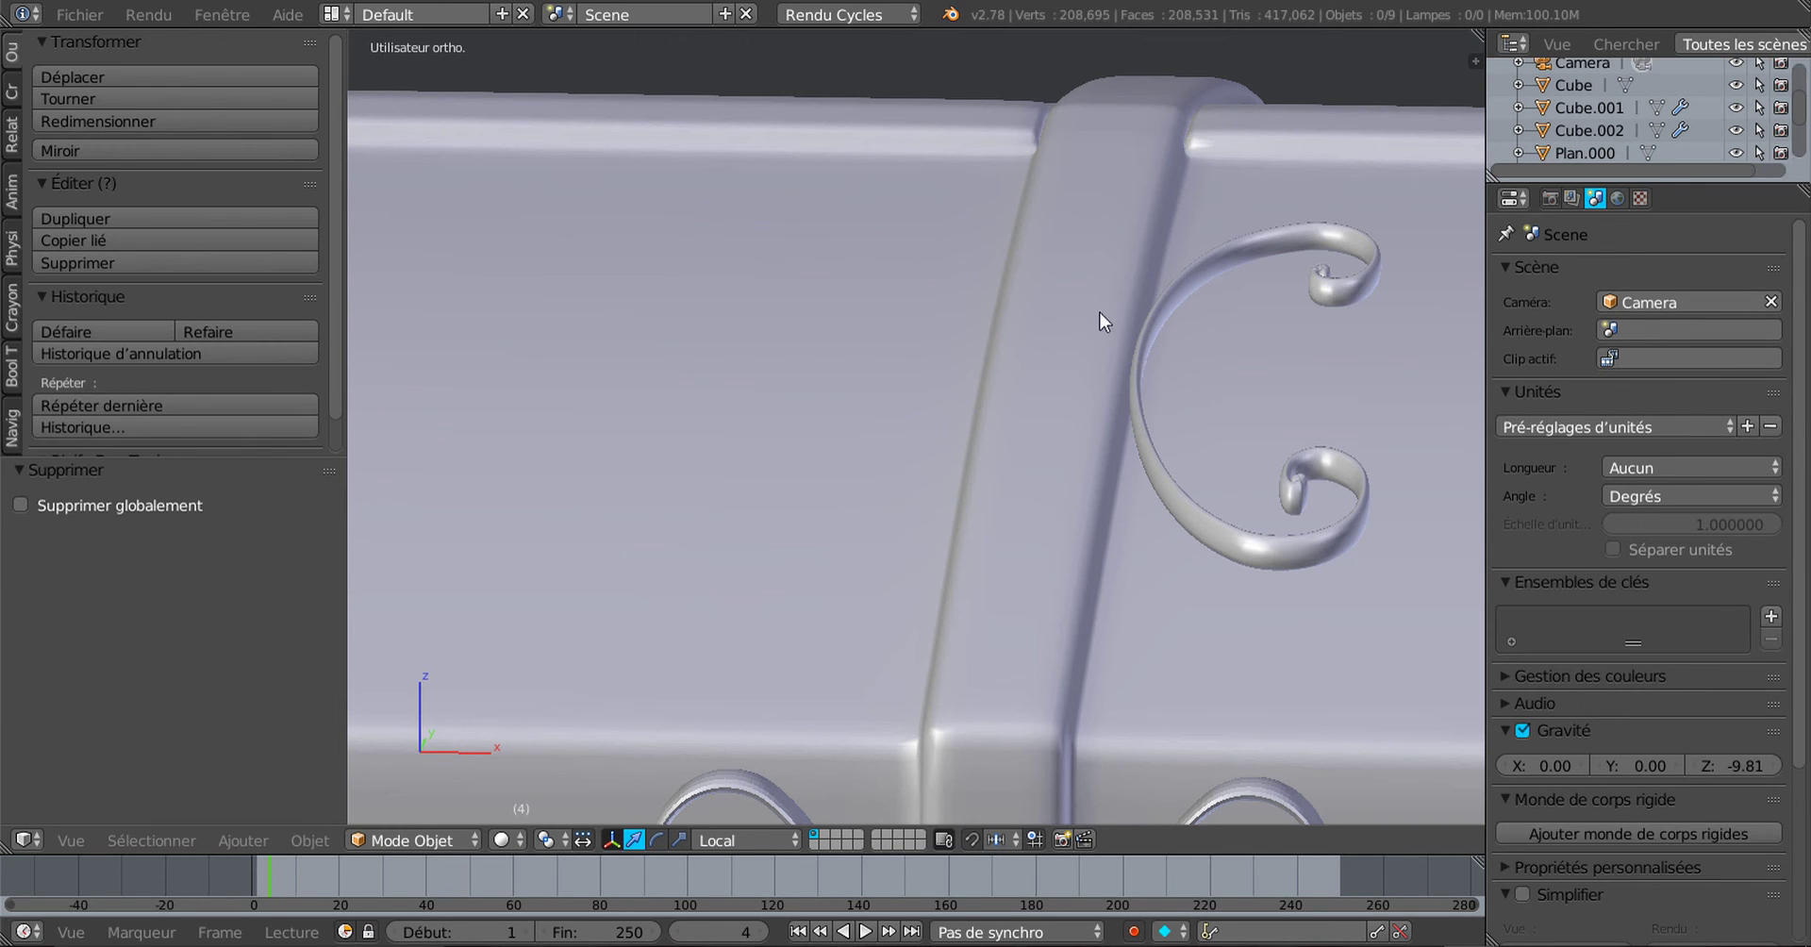
Step: Duplicate the adjusted original ornament and move the copy about -0.316 along local X to the other side of the band
right_click(1181, 507)
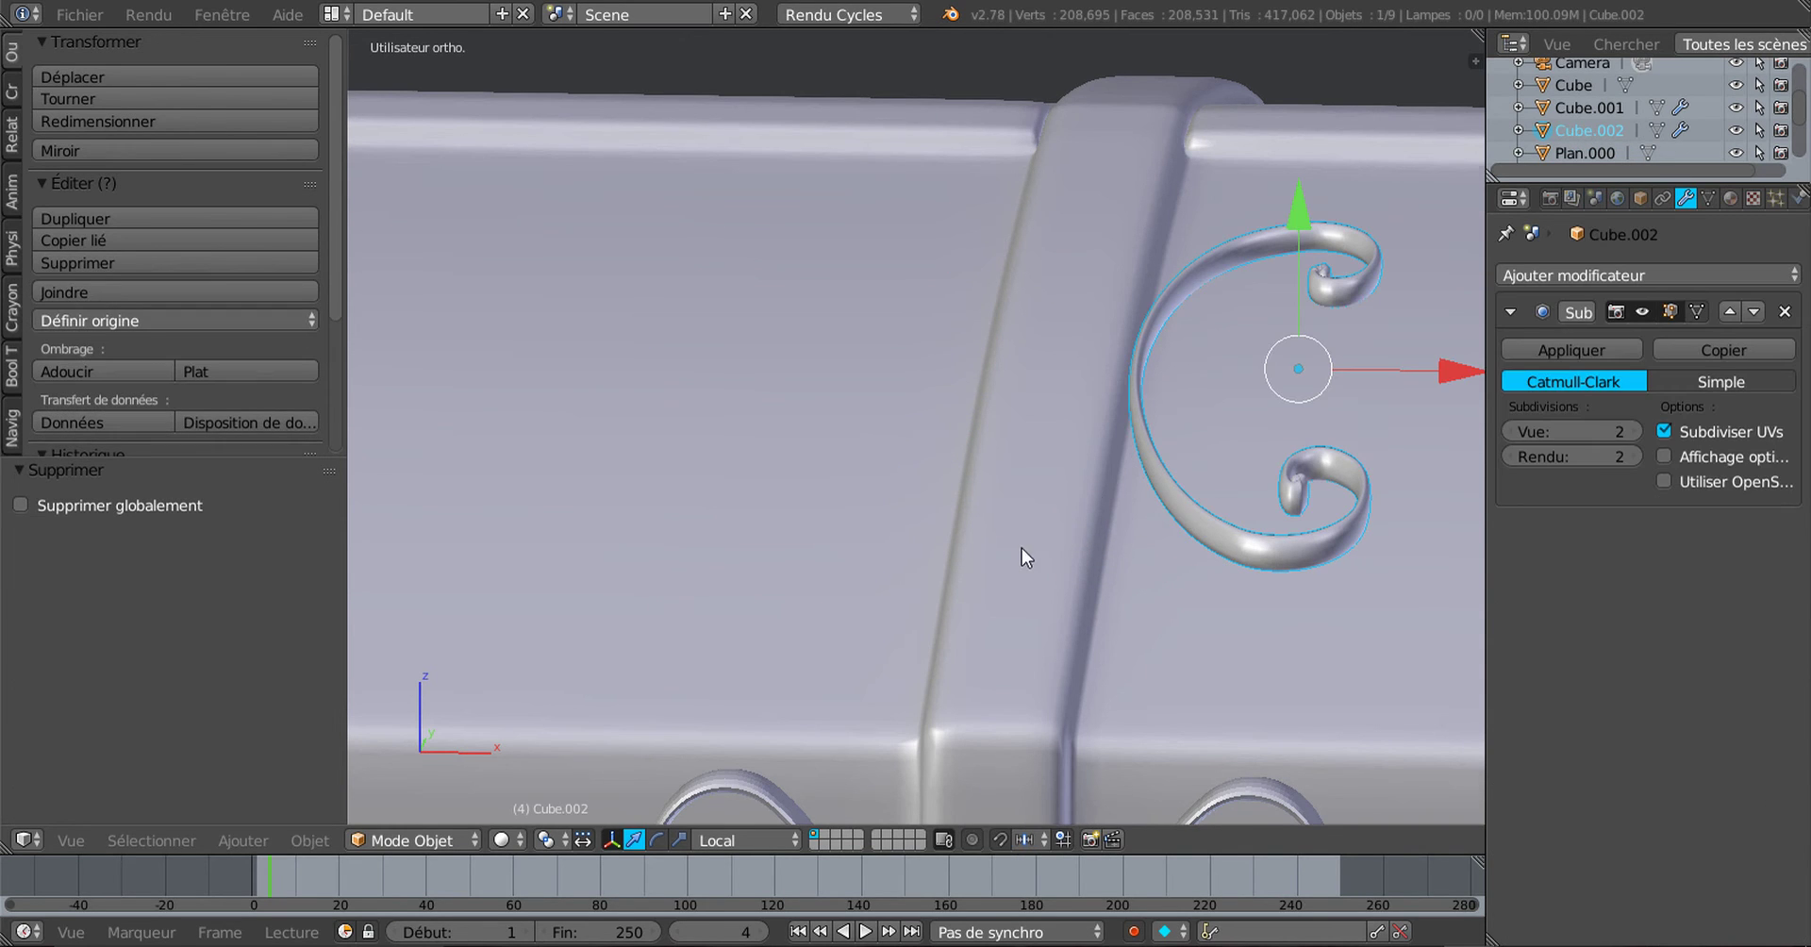
middle_click_drag(1021, 547, 1067, 539)
key("KP_1")
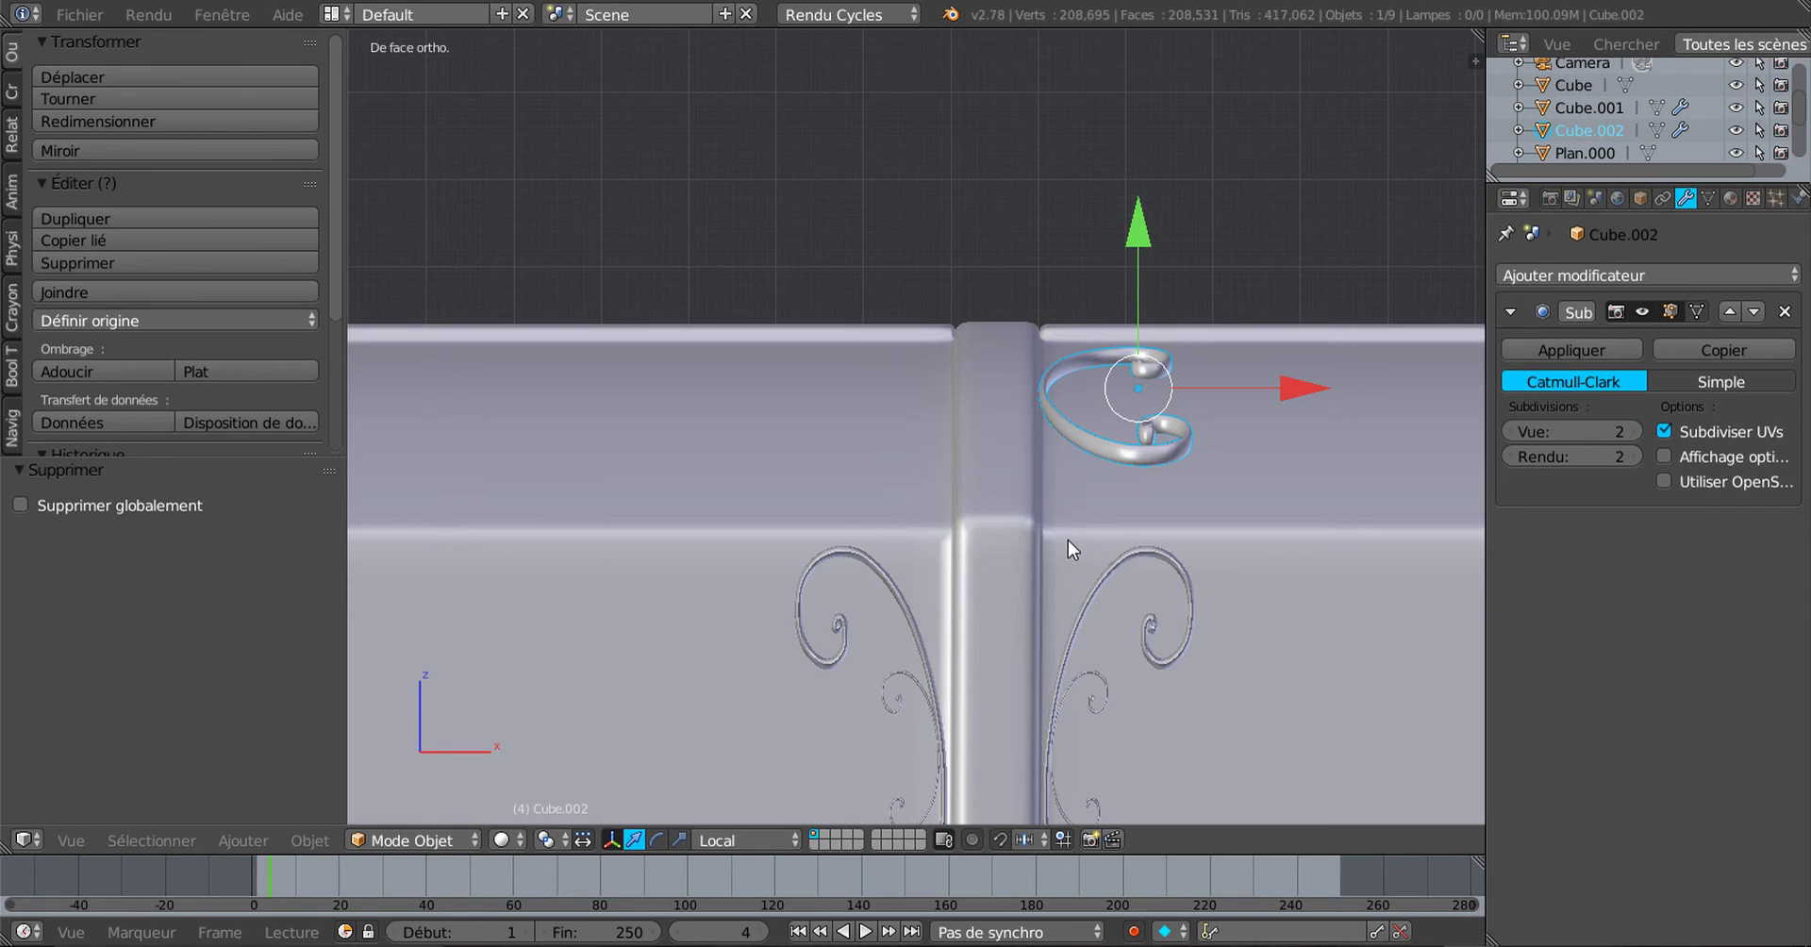
key("shift+d")
key("Escape")
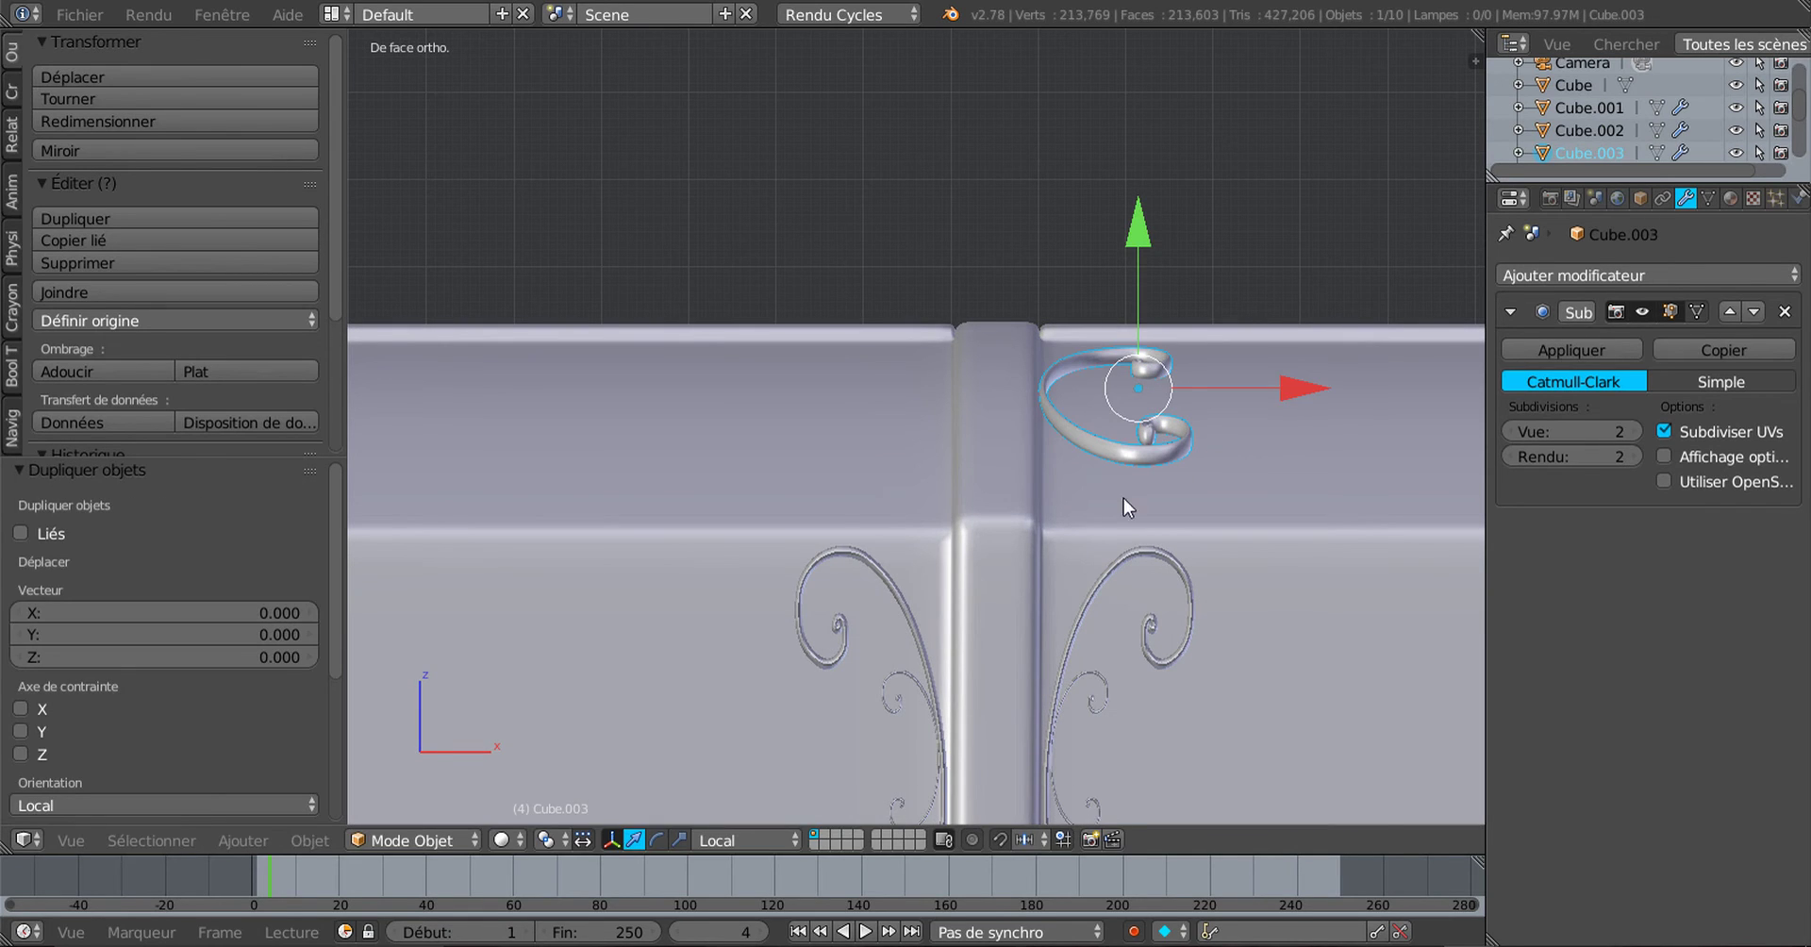
left_click_drag(1296, 383, 1020, 411)
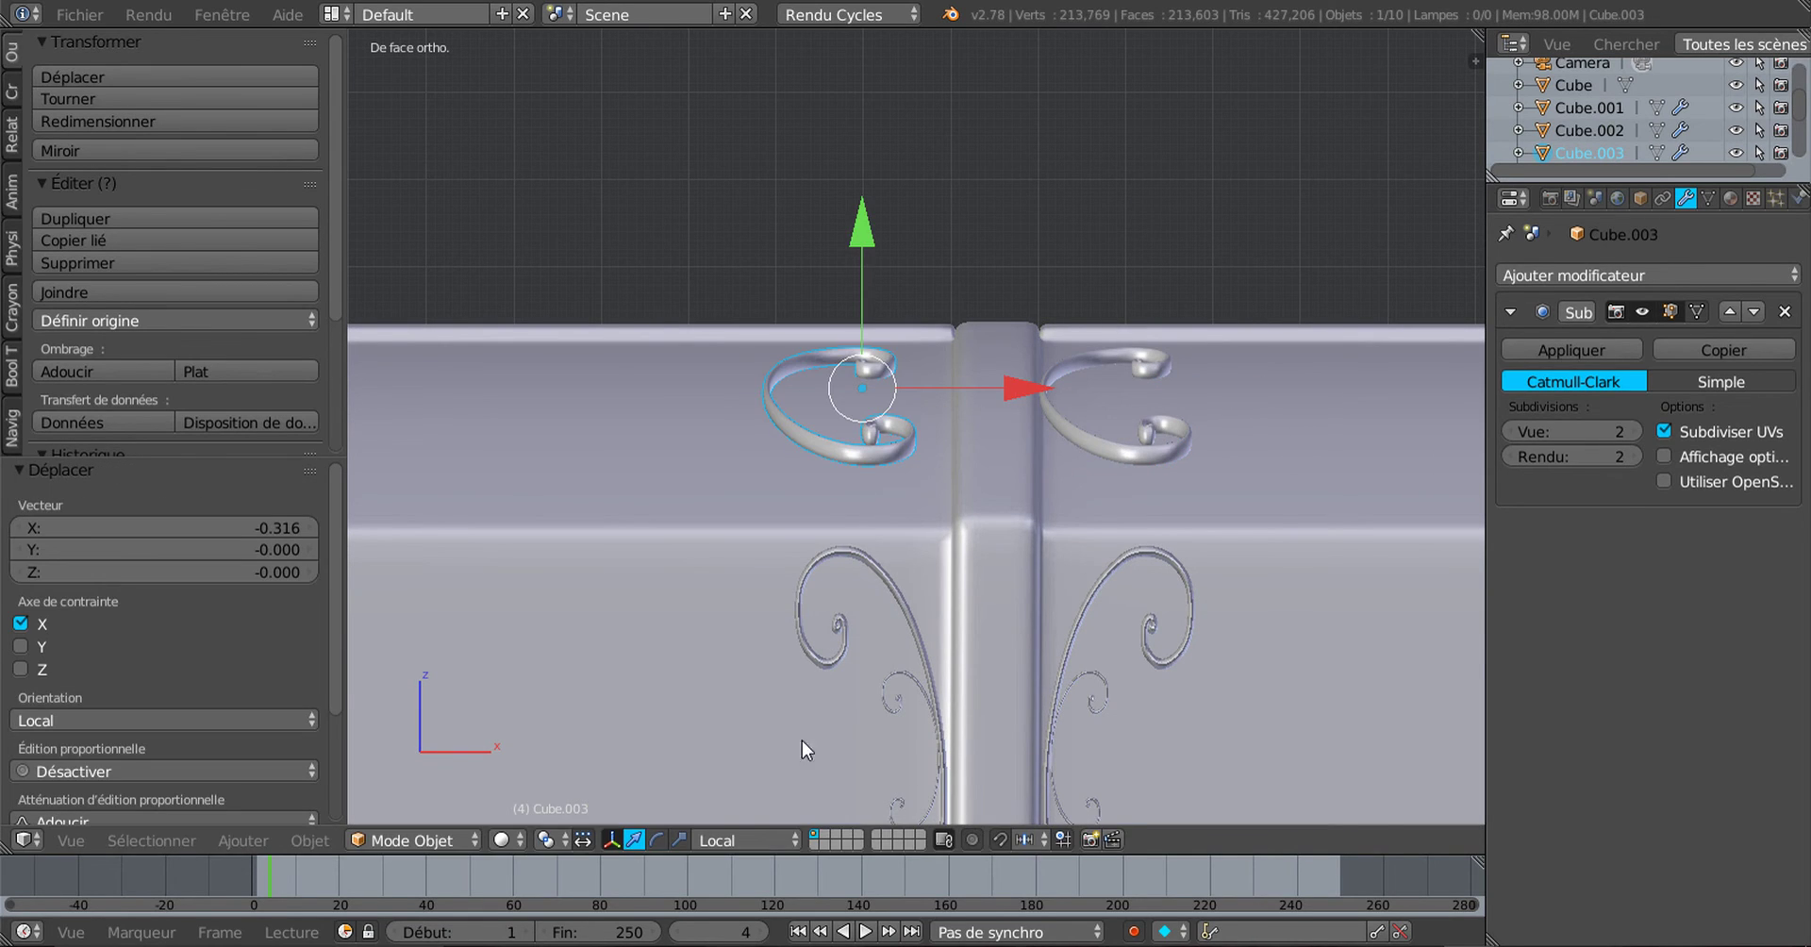
Step: Mirror the copied ornament by scaling it -1 along its local X axis
left_click(679, 840)
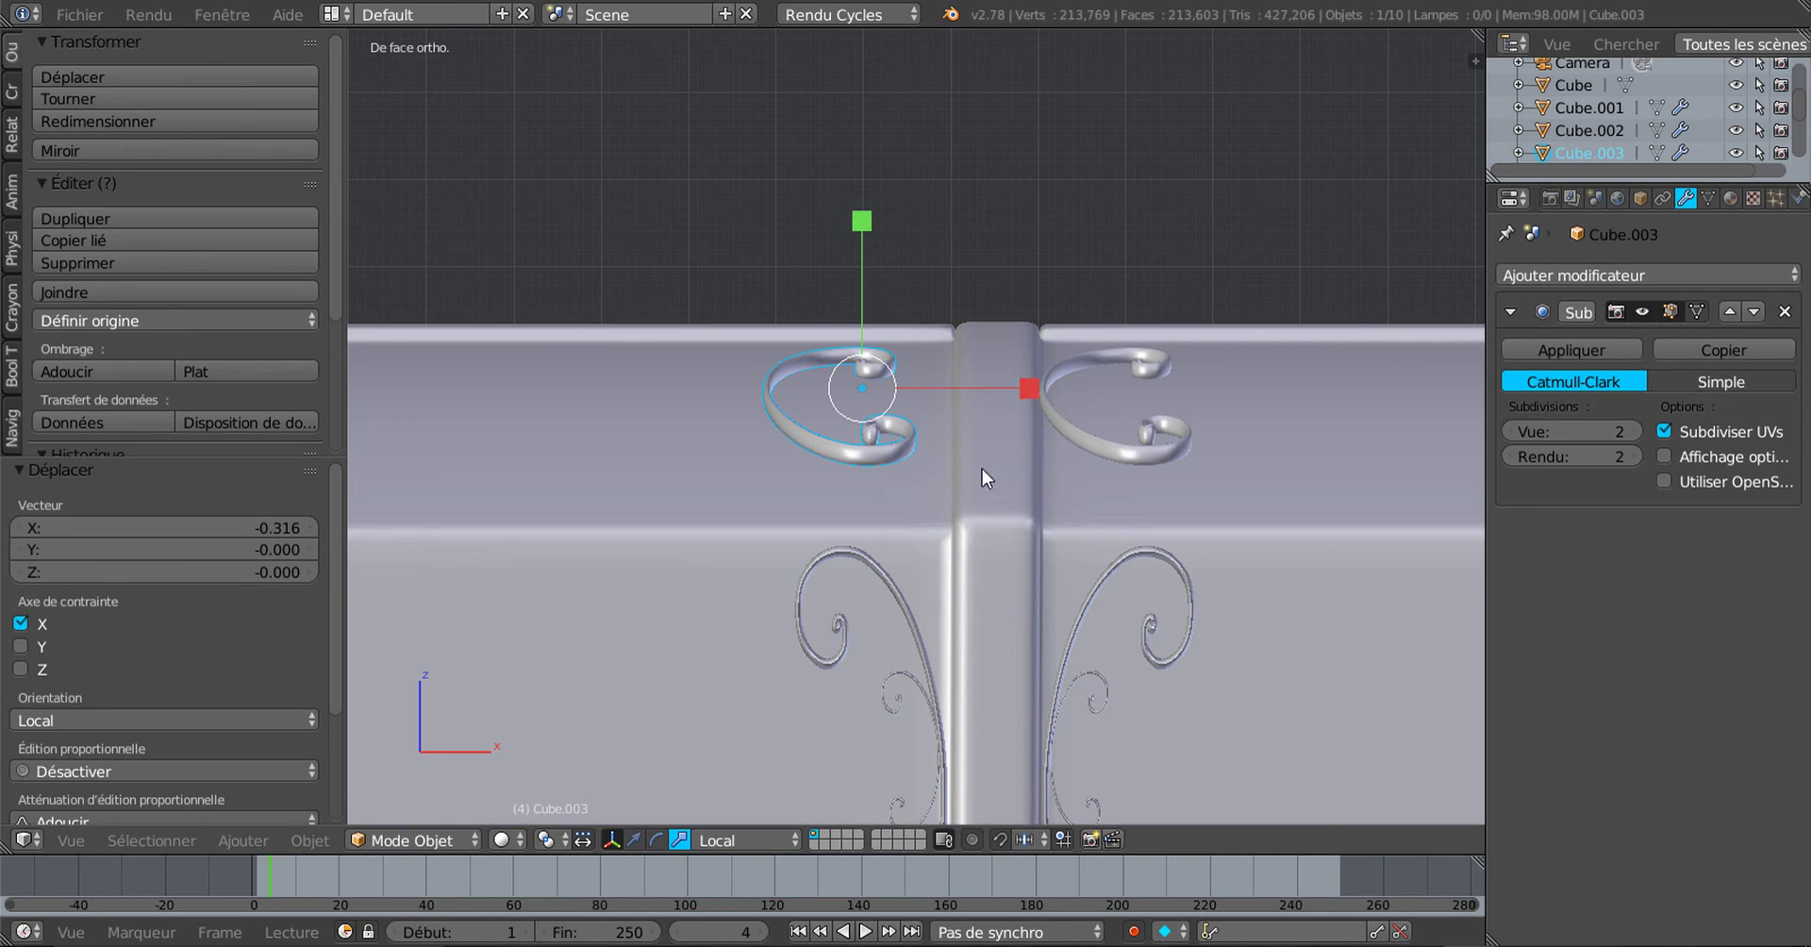
left_click(1031, 387)
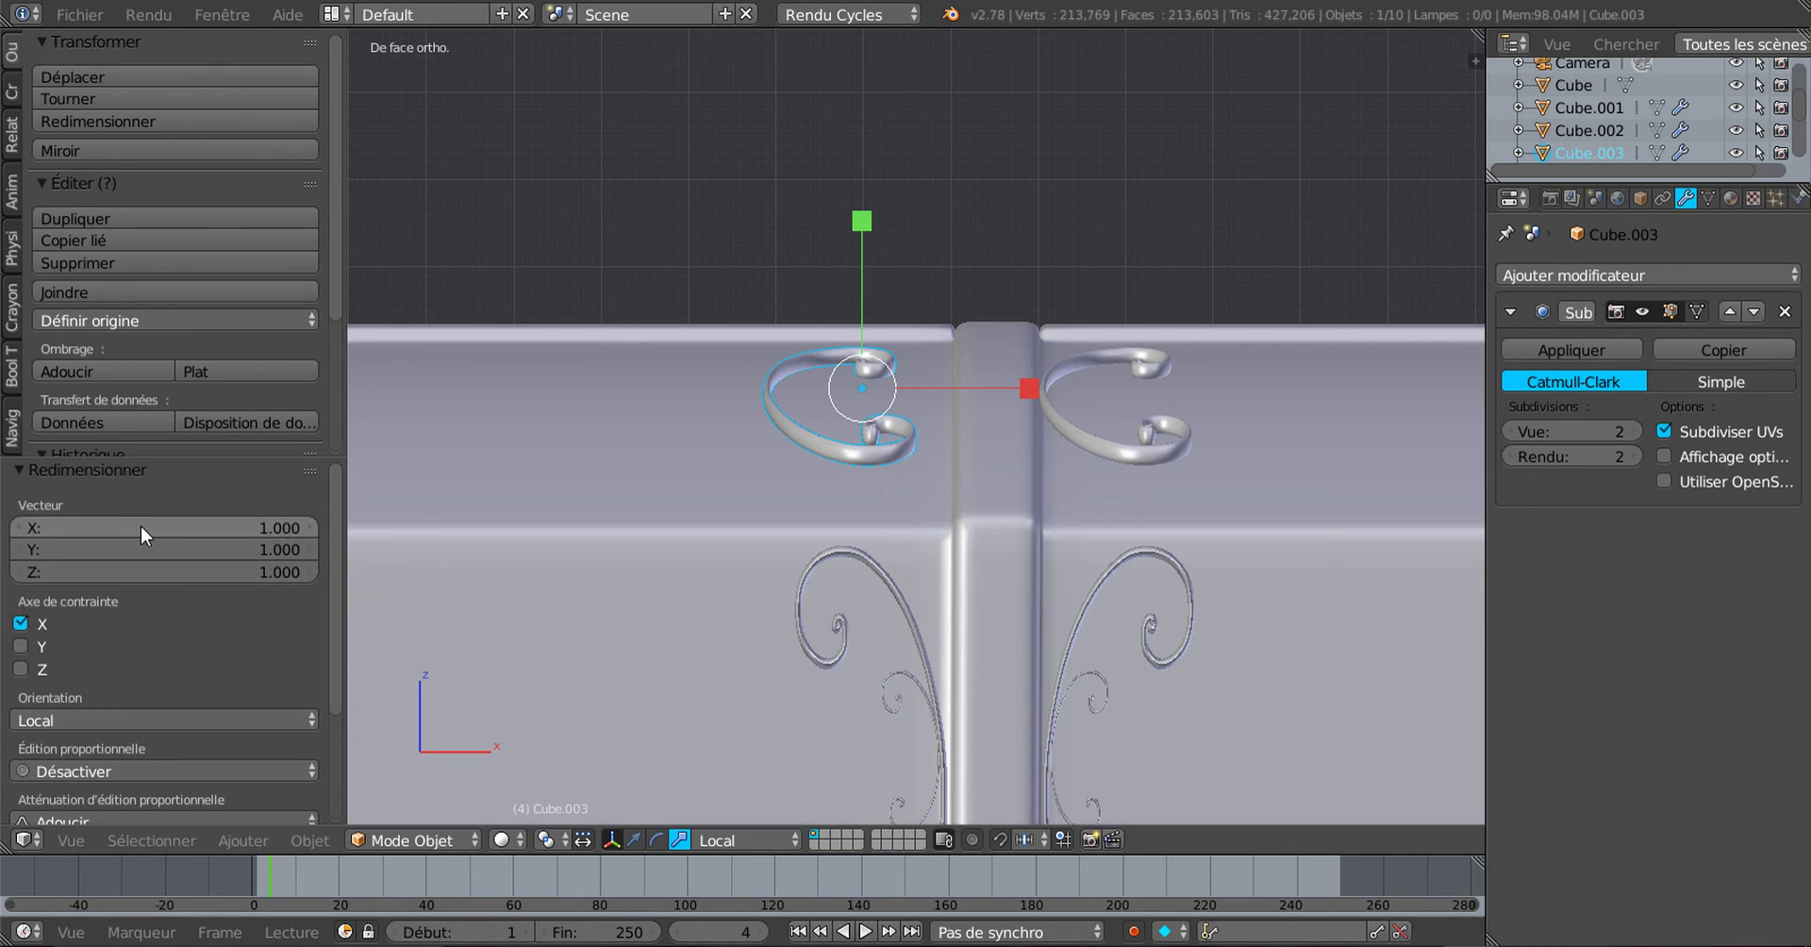
left_click(276, 527)
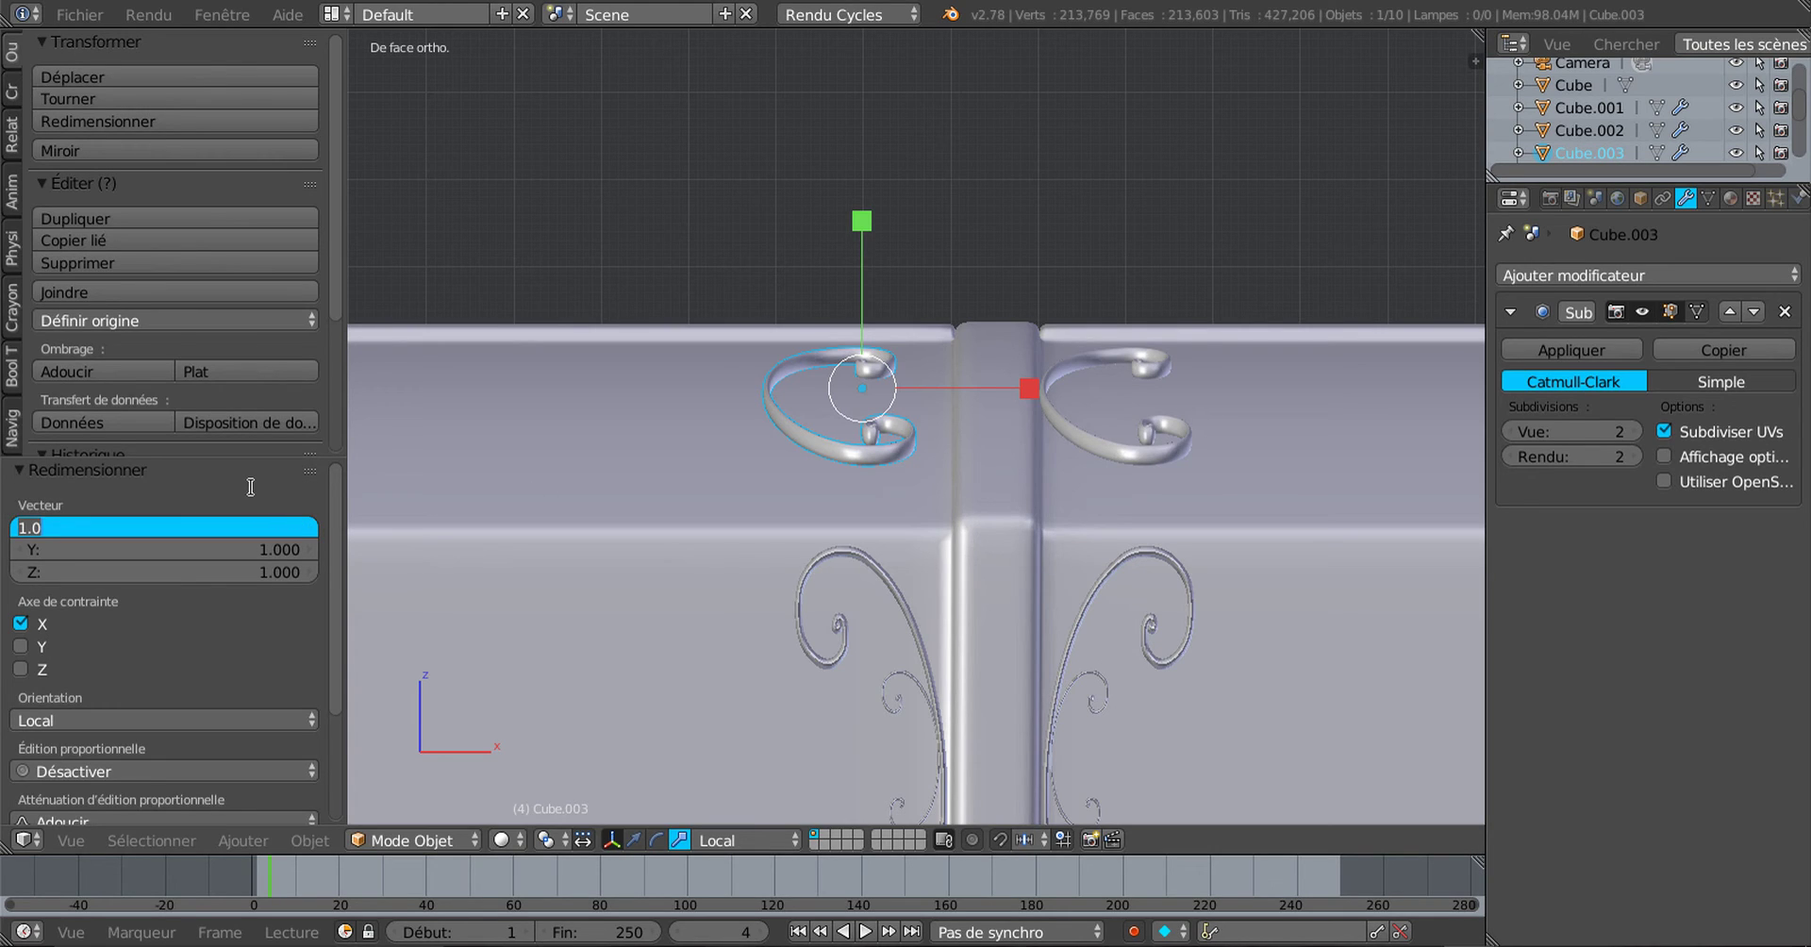
type("-1")
key("Return")
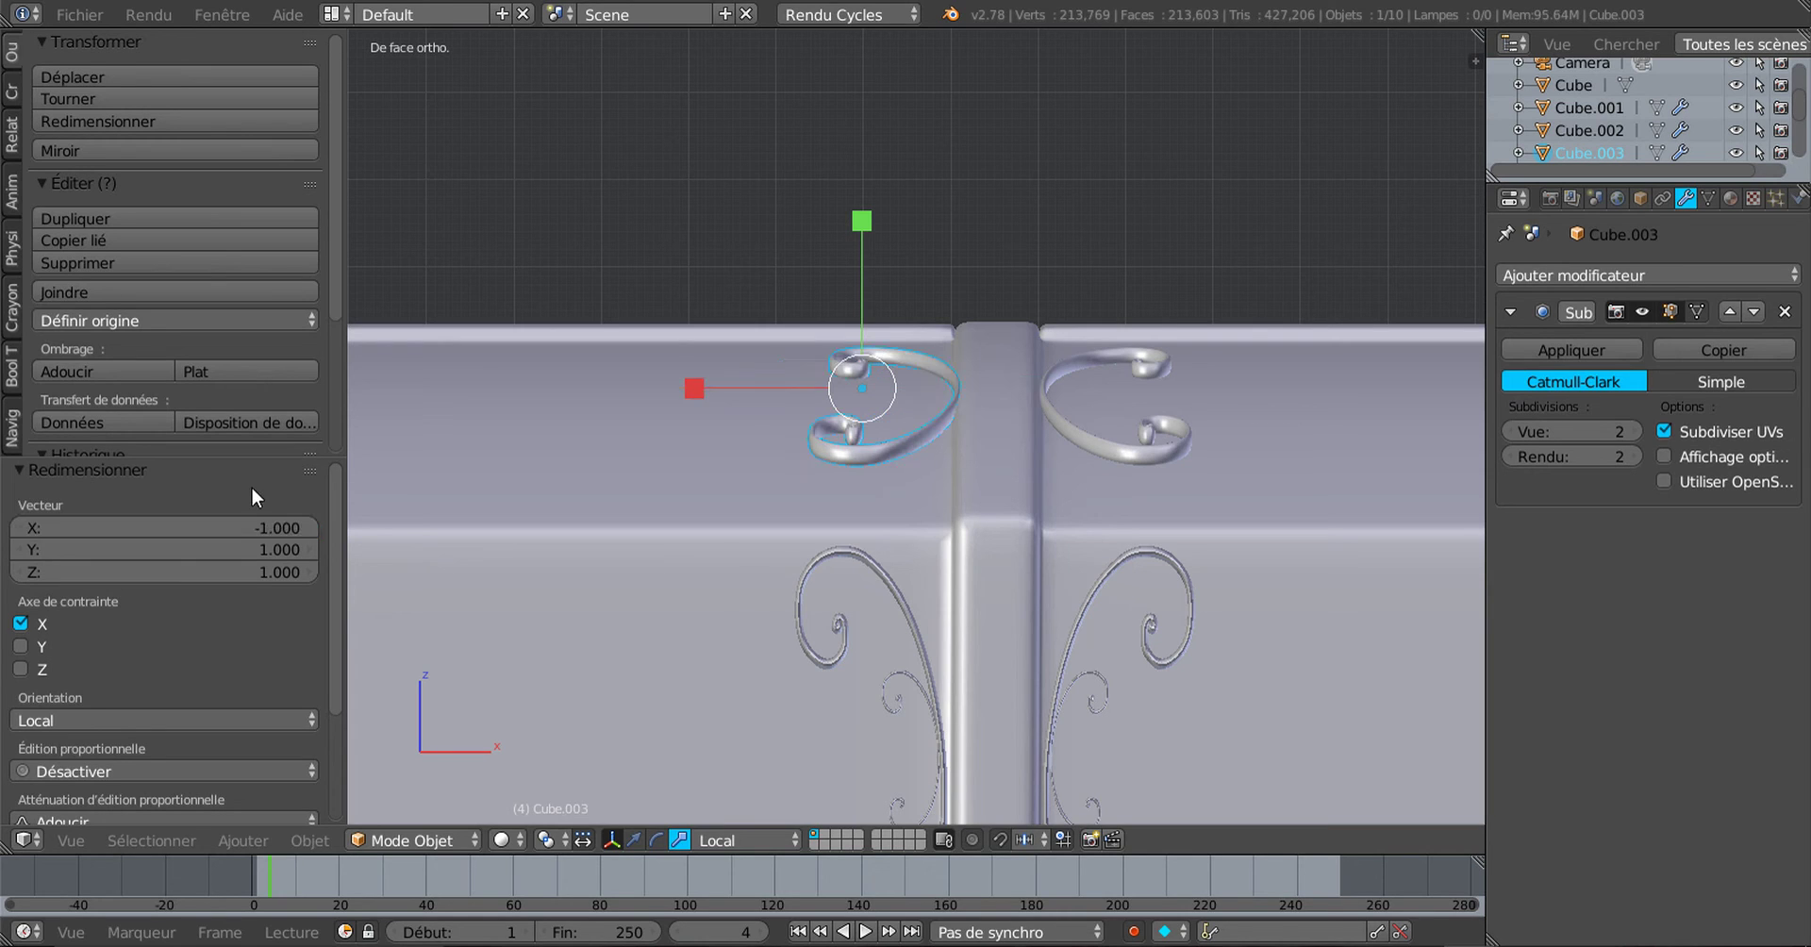
scroll(727, 485, "up", 1)
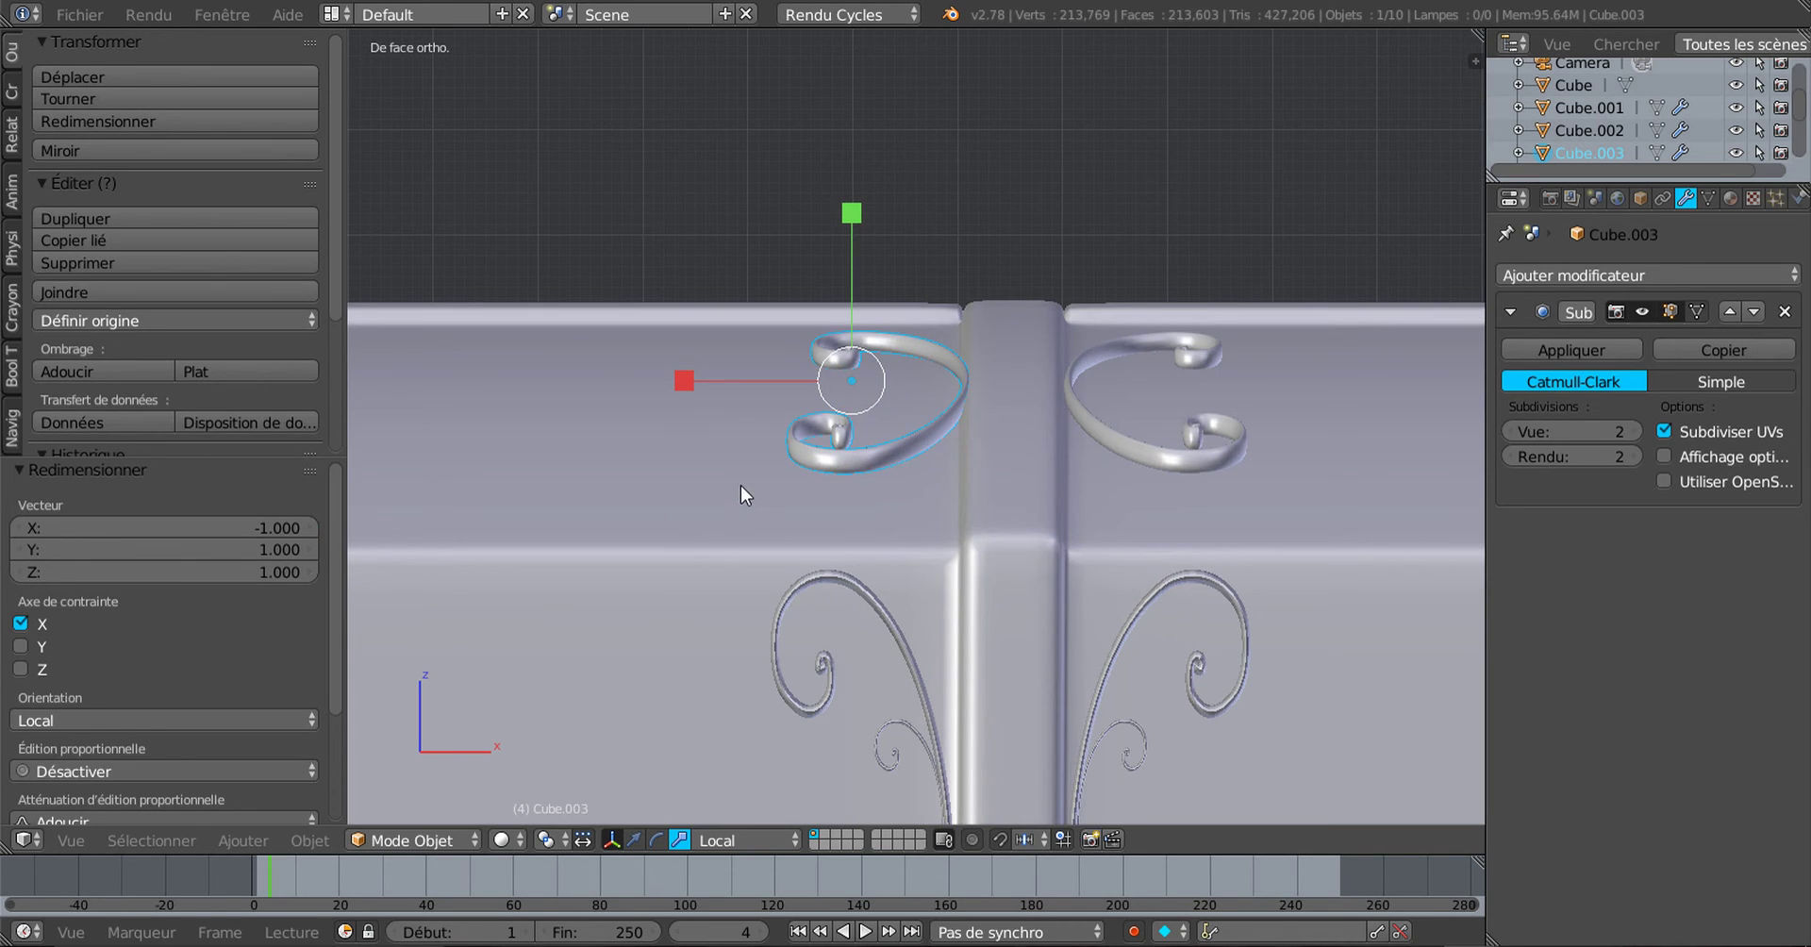
Step: Move the mirrored ornament about 0.003 along its local X axis beside the lid's metal band
left_click(631, 839)
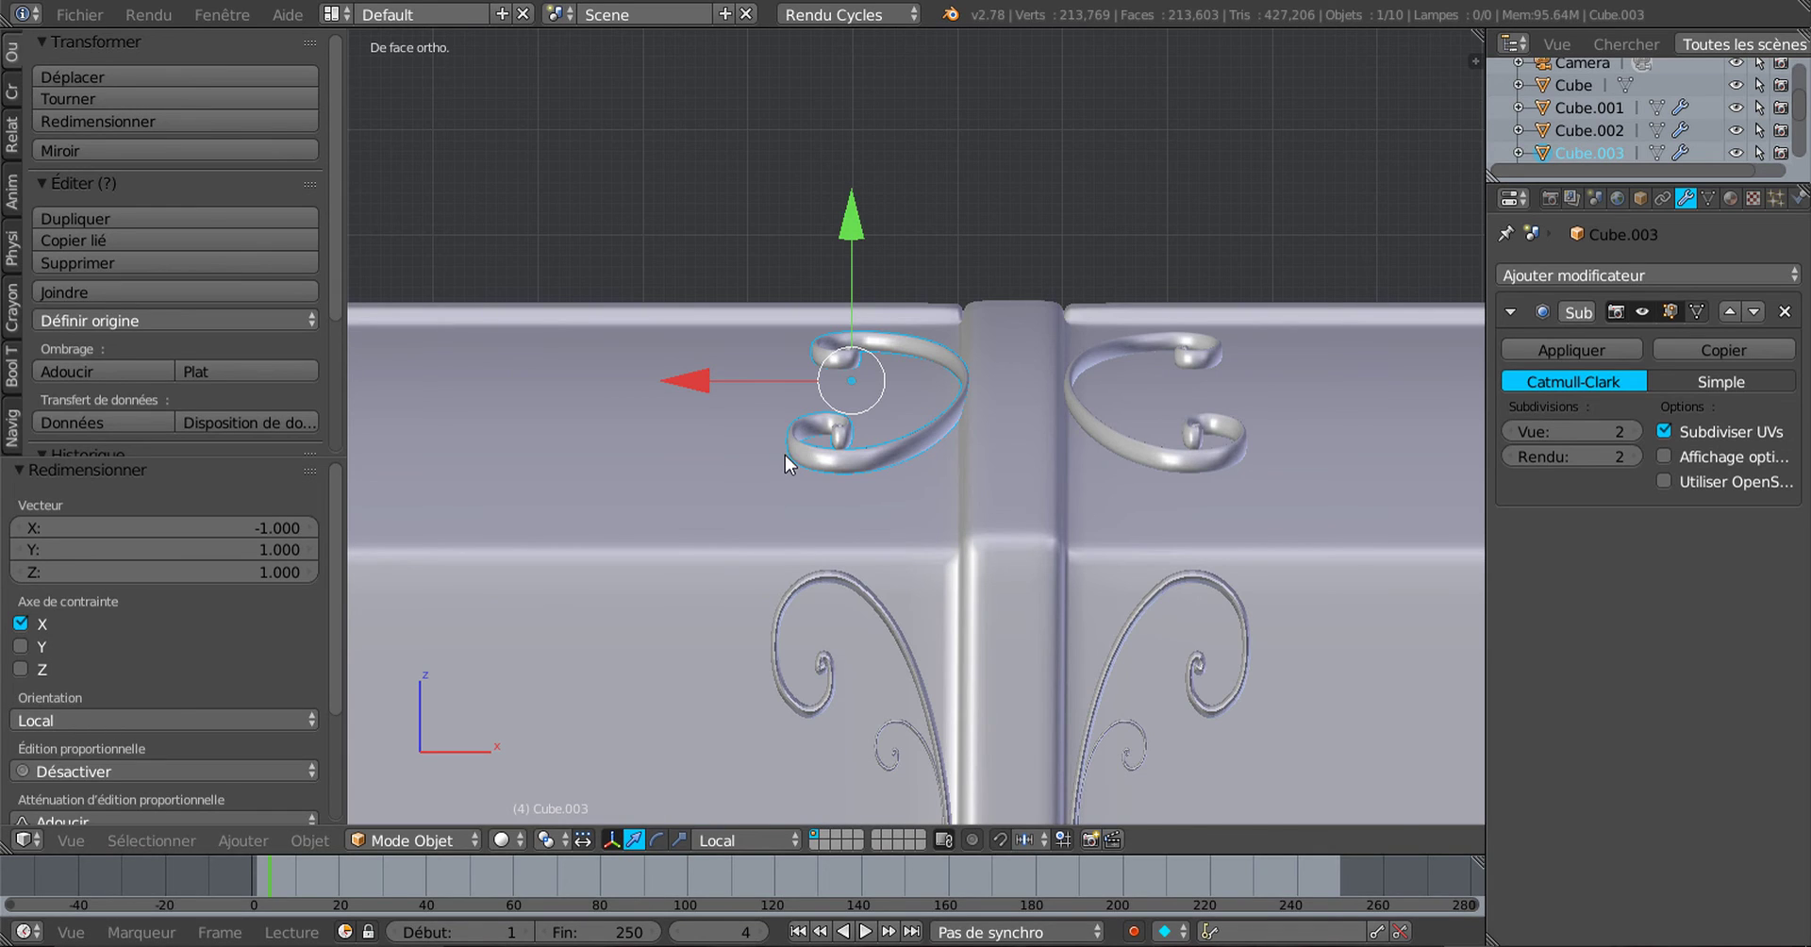
scroll(787, 454, "up", 3)
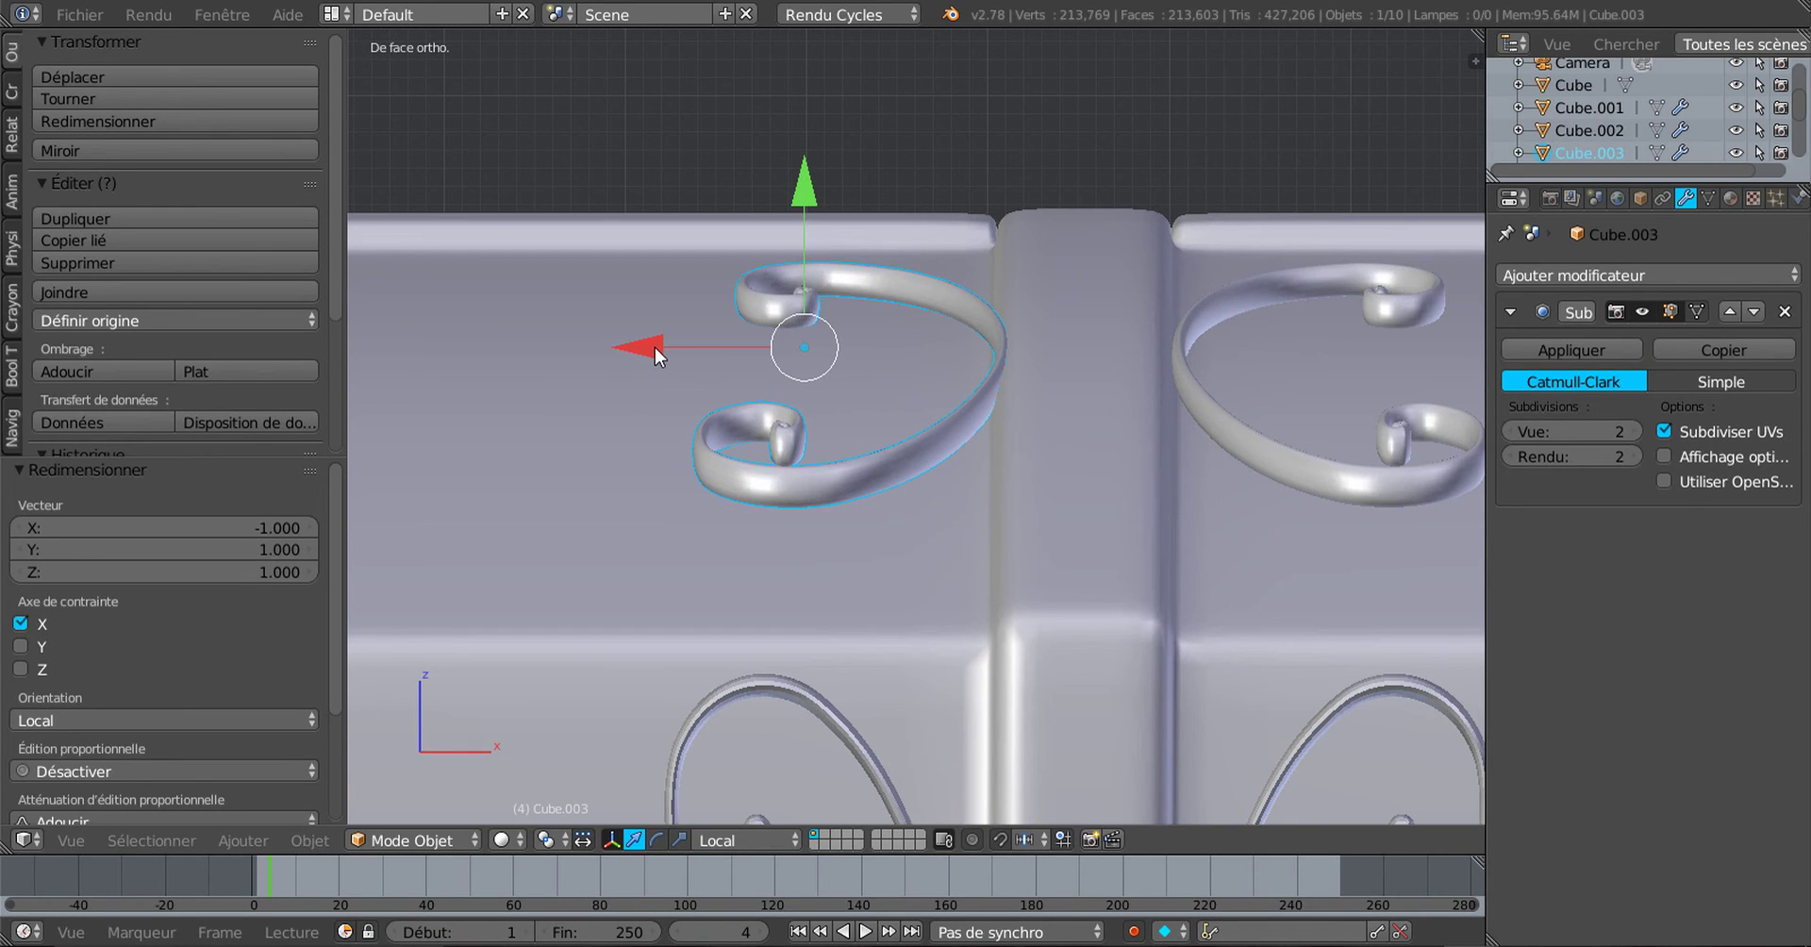
left_click_drag(655, 347, 649, 353)
scroll(649, 373, "down", 4)
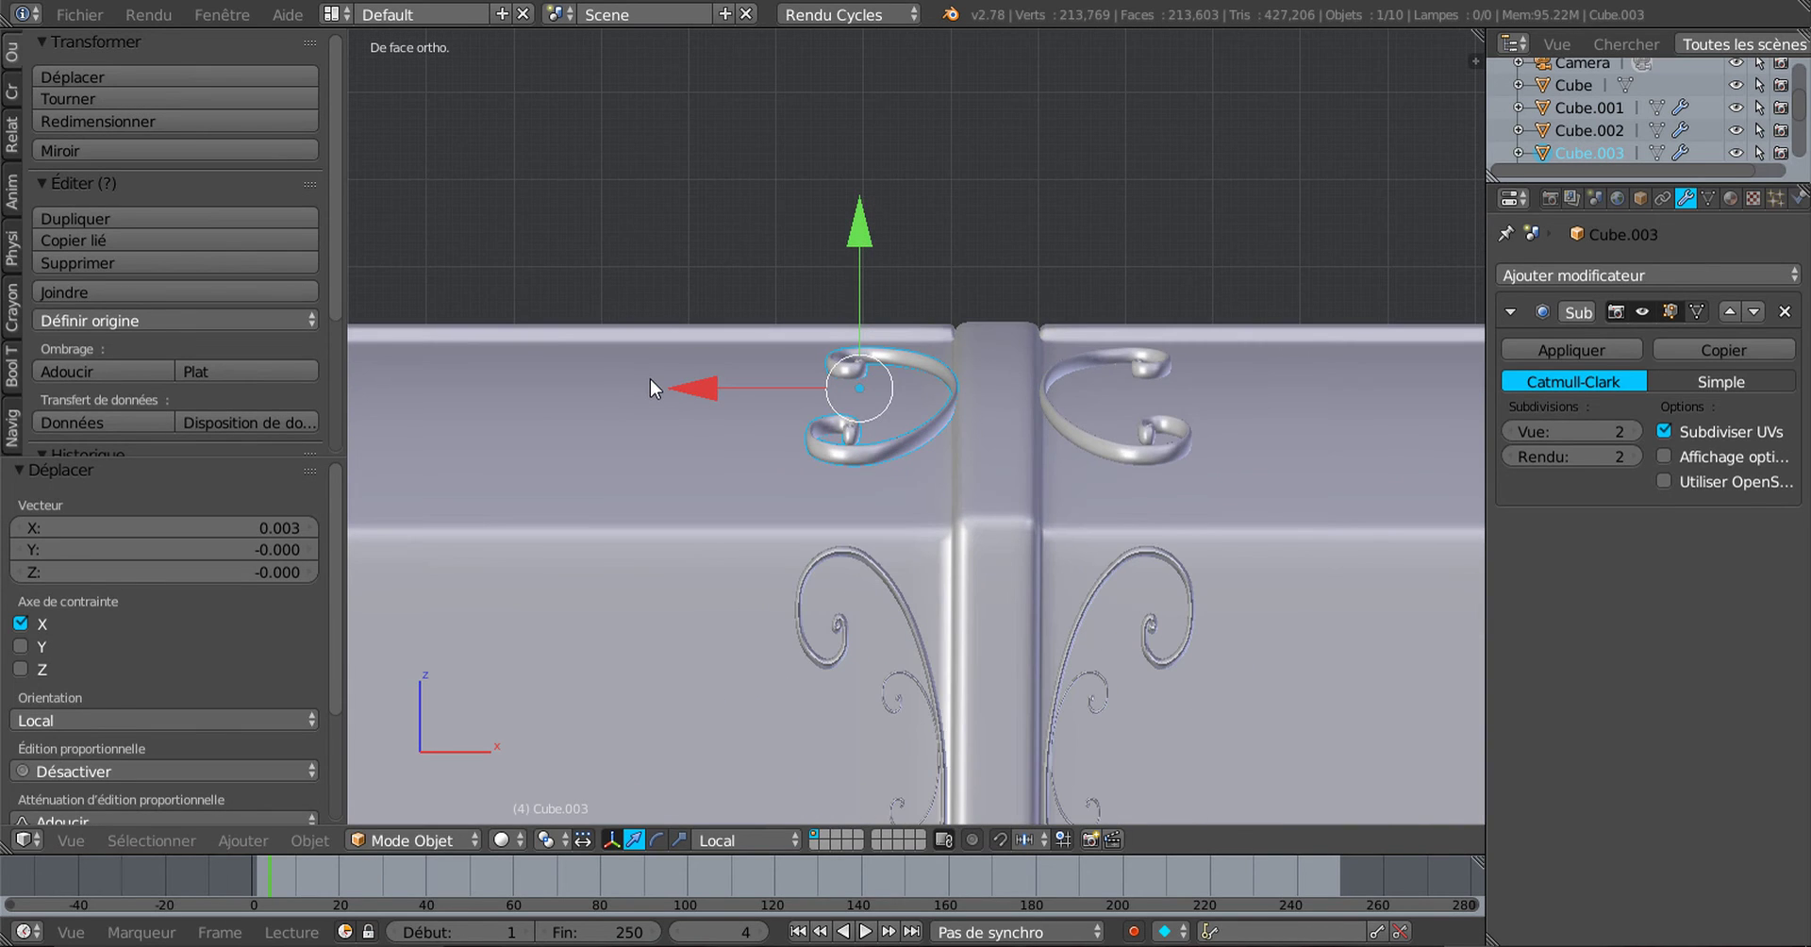
key("Tab")
key("Tab")
Step: Hide the chest's lower body so that only the lid and its ornaments are shown
middle_click_drag(711, 449, 1051, 485)
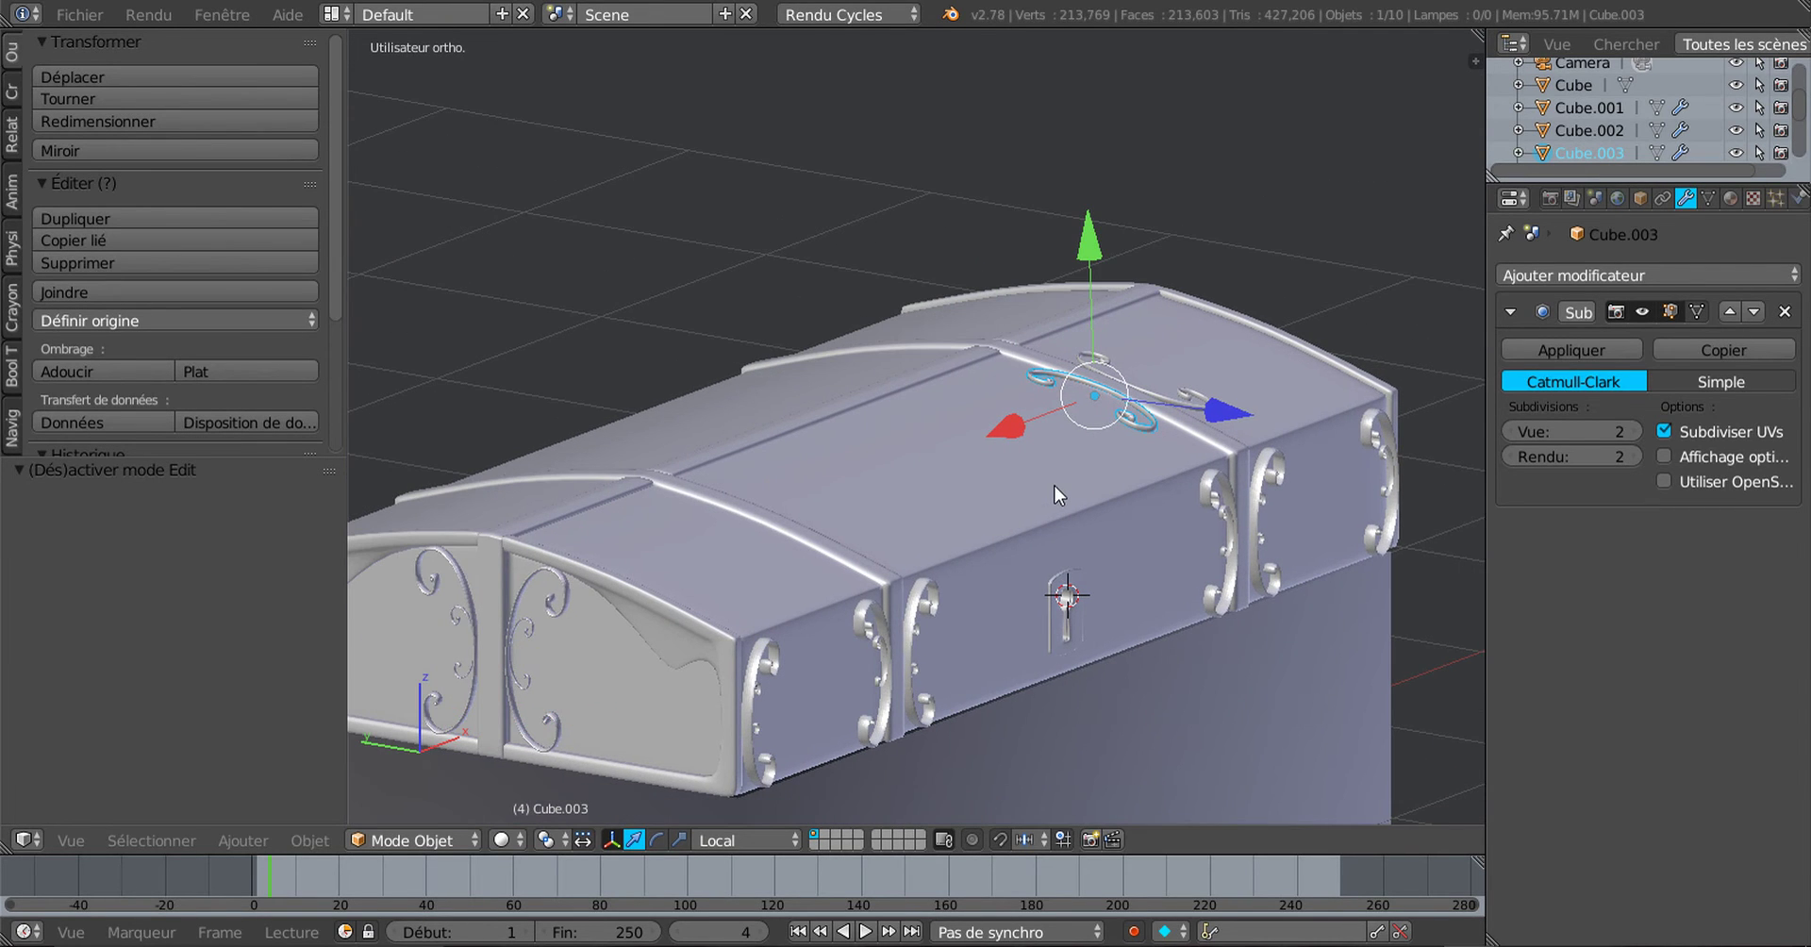
middle_click_drag(1069, 606, 1122, 533)
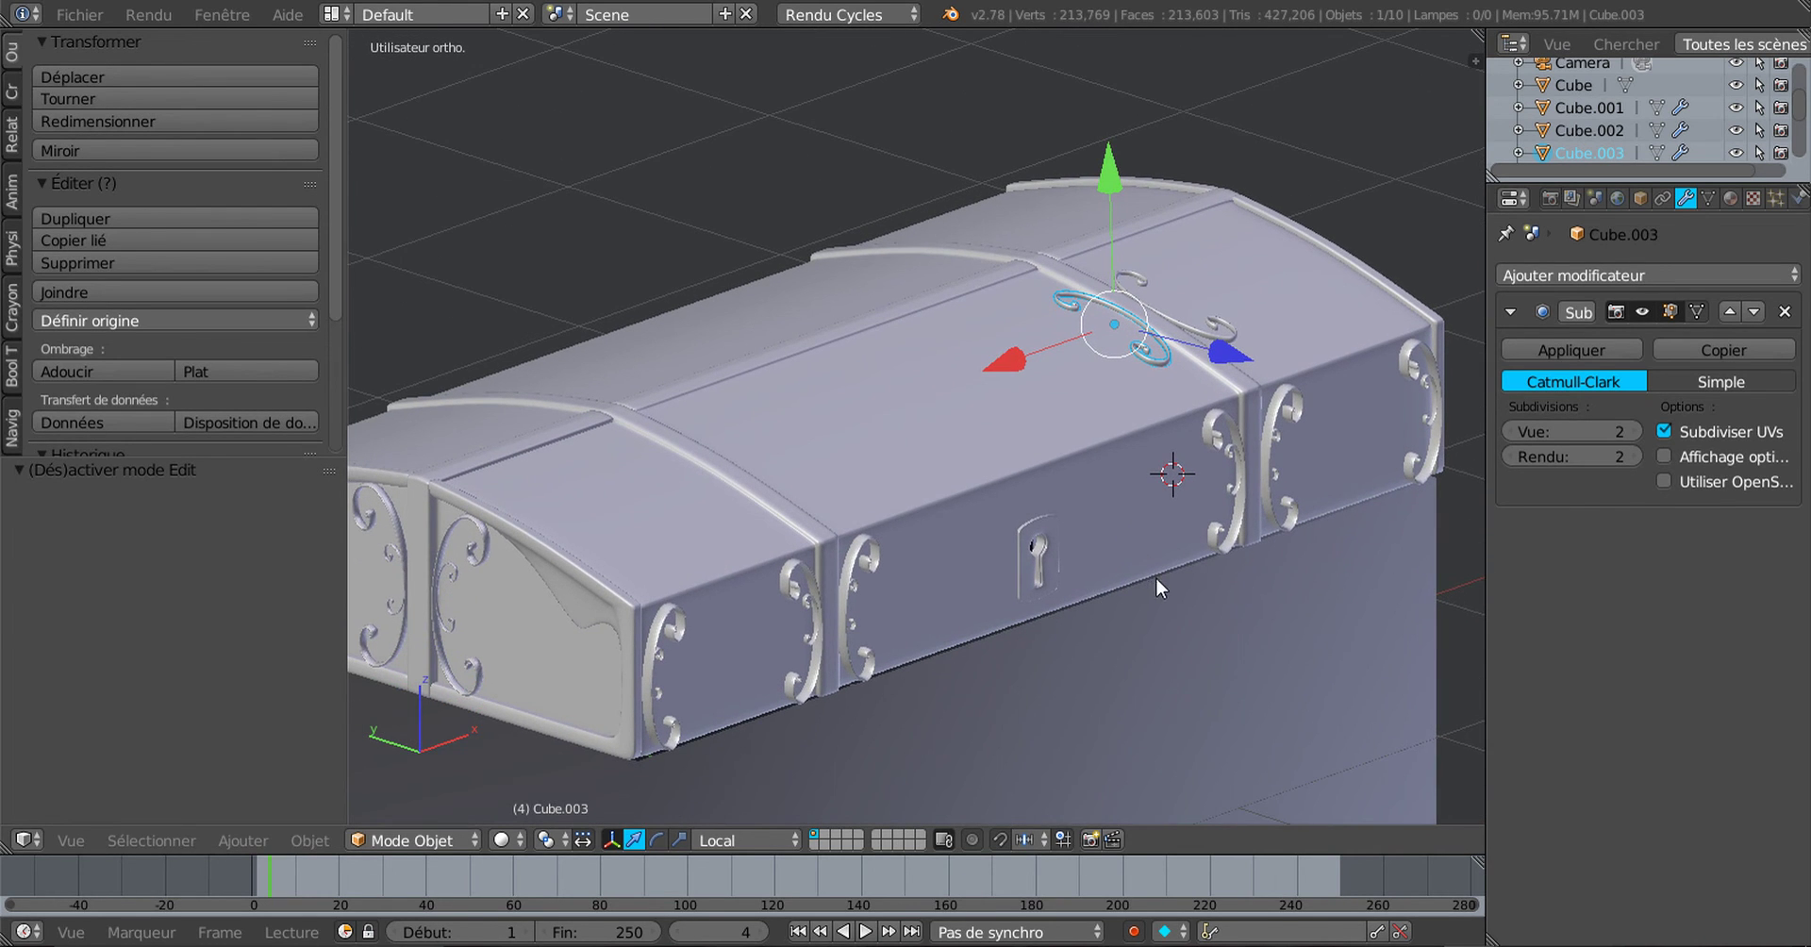
middle_click_drag(1195, 709, 1129, 700)
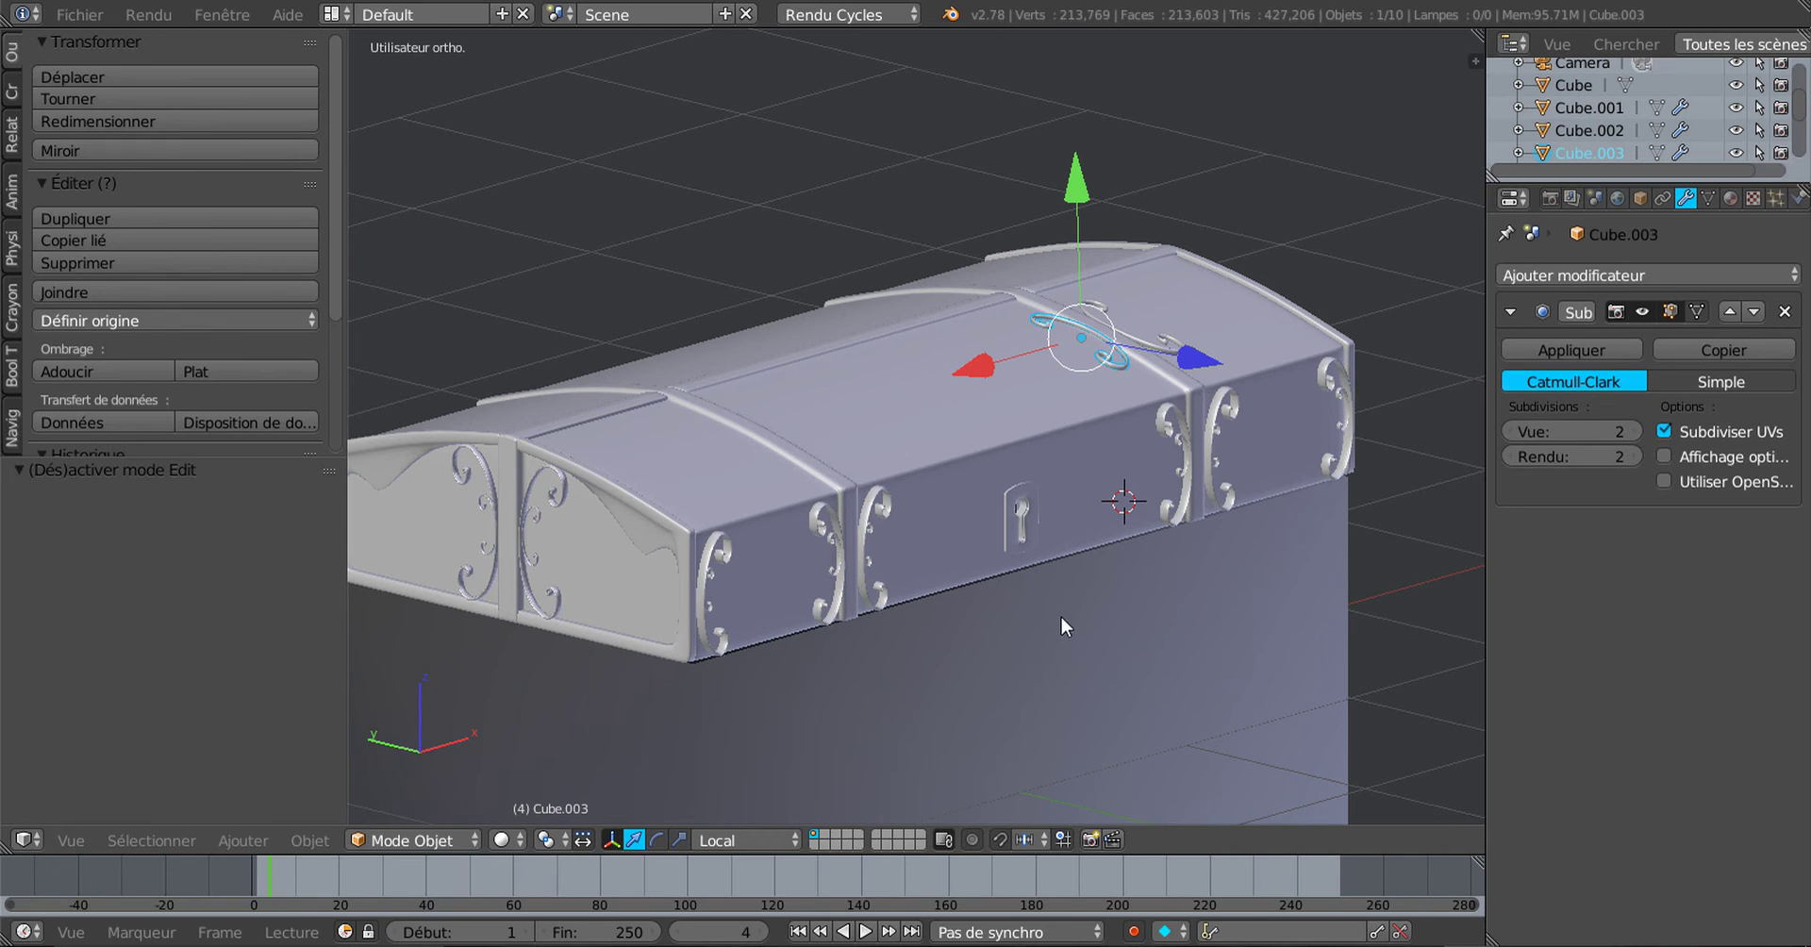
mouse_move(1033, 638)
middle_mouse_down()
mouse_move(1046, 653)
mouse_move(1043, 629)
middle_mouse_up()
scroll(1039, 651, "up", 2)
scroll(1045, 640, "down", 2)
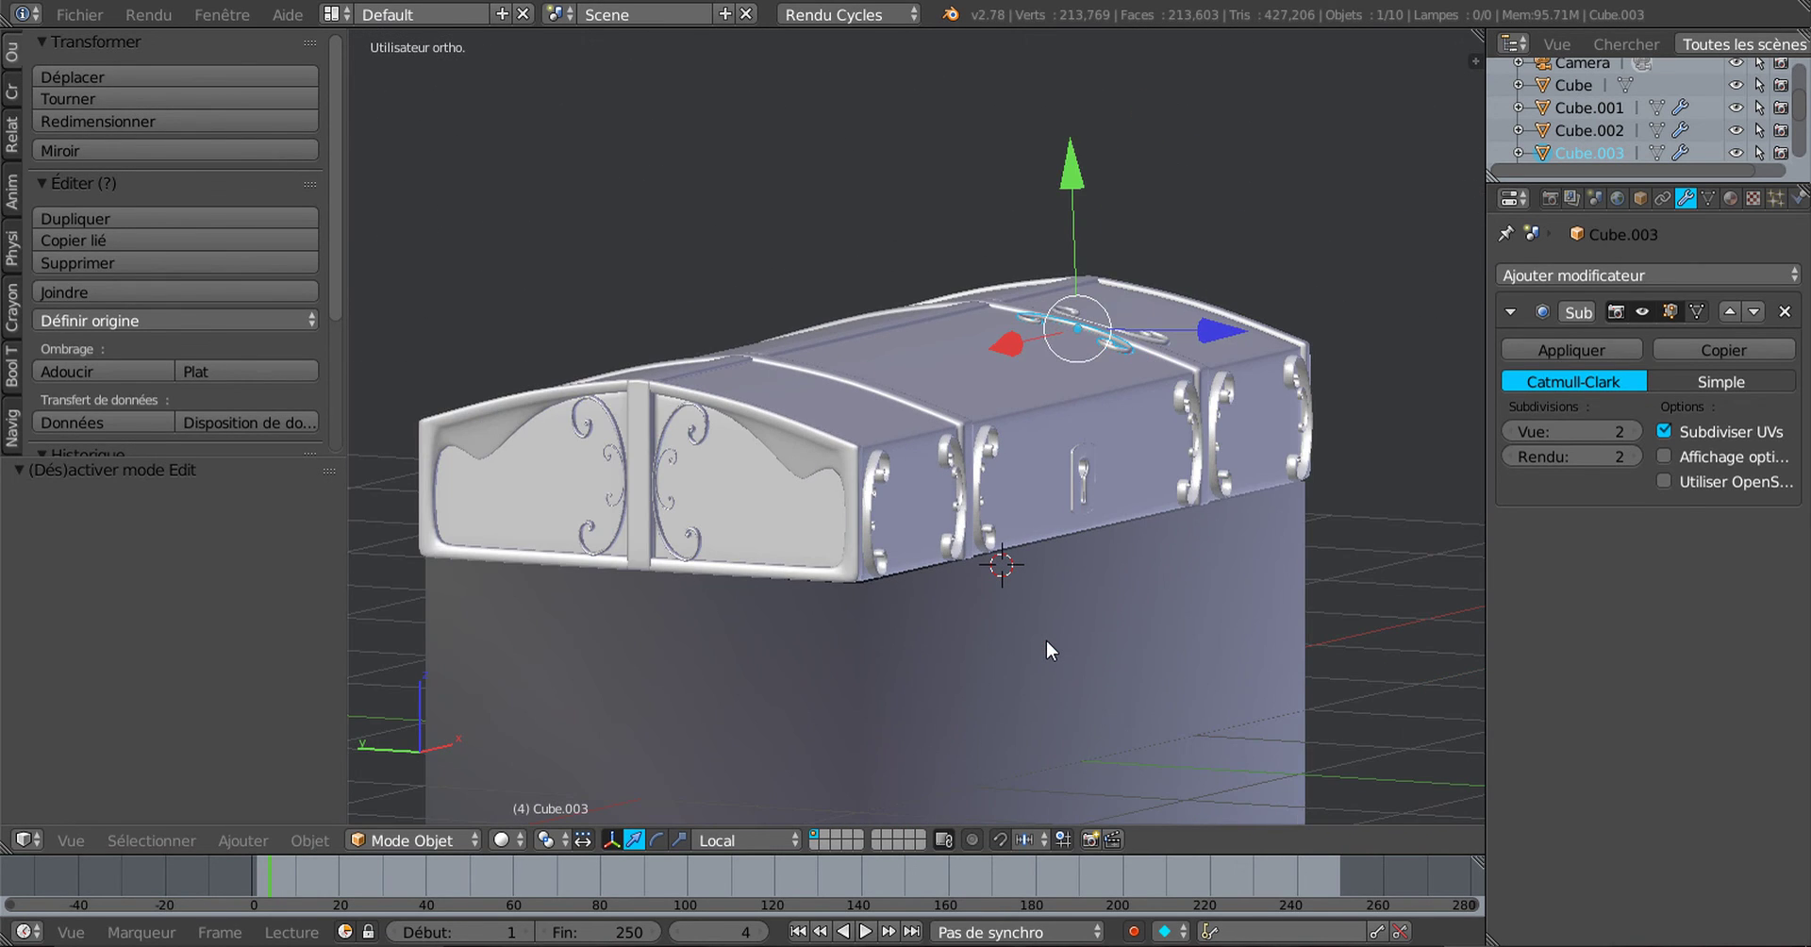
right_click(1046, 640)
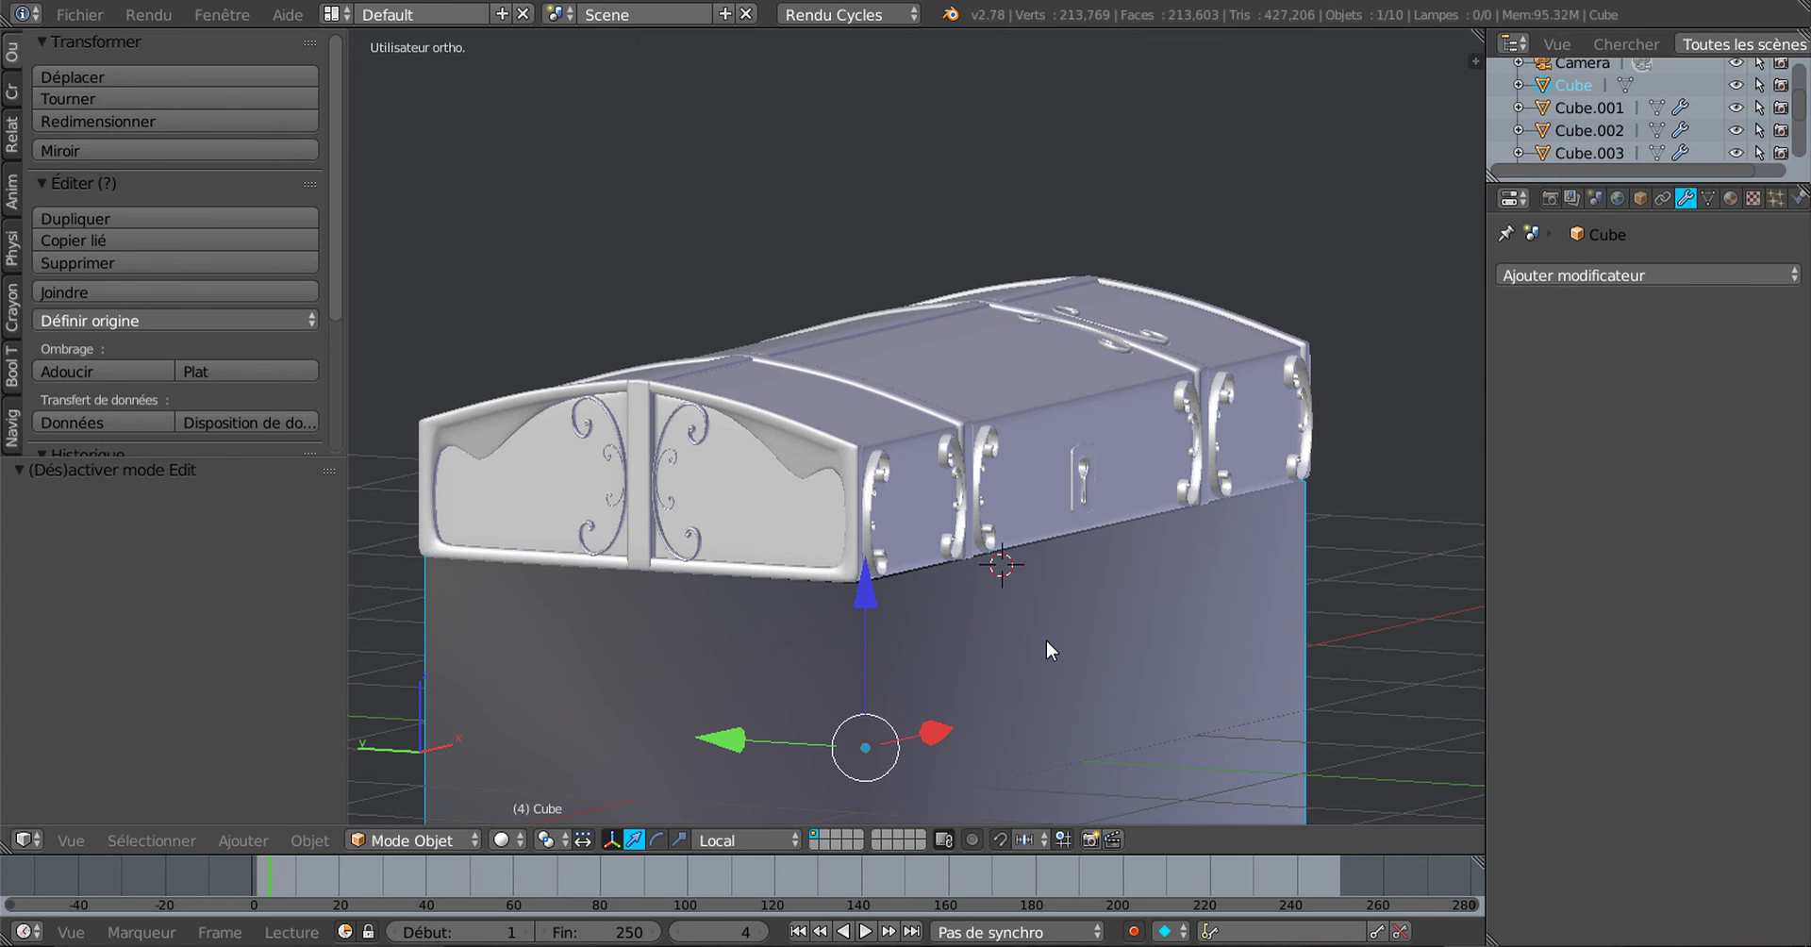
key("h")
Step: Enter mesh editing on the lid and select the edge loop around the keyhole opening
scroll(1049, 636, "up", 4)
scroll(974, 651, "up", 5)
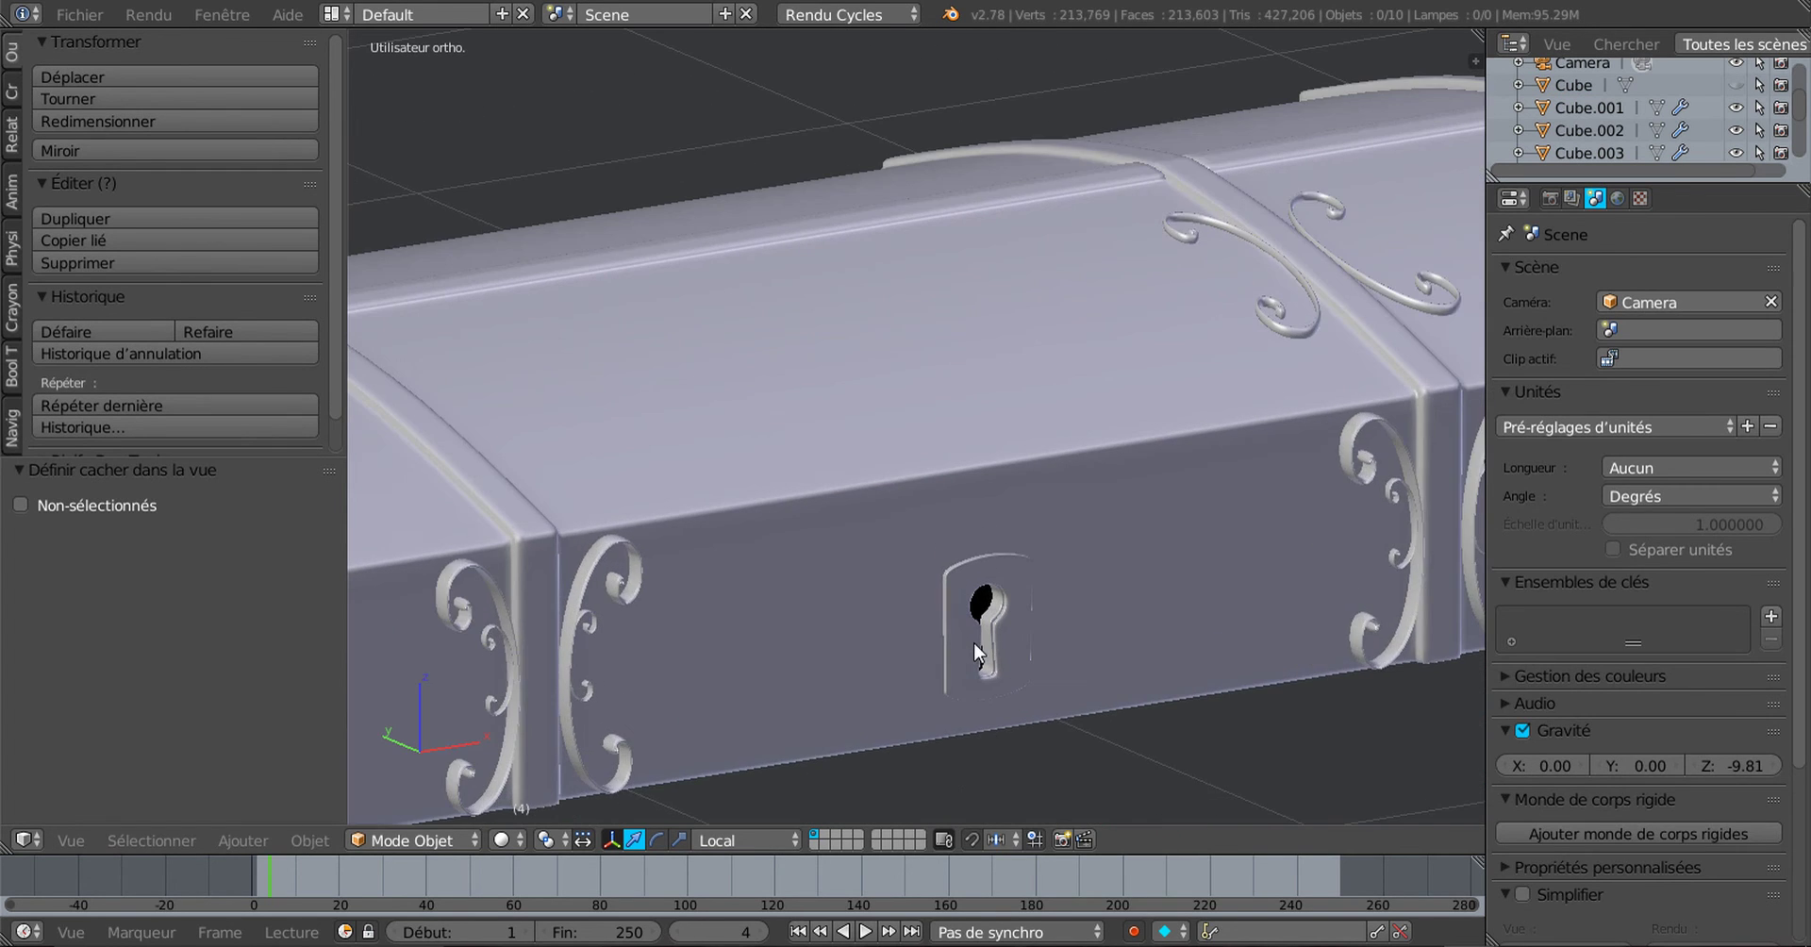
scroll(996, 671, "up", 1)
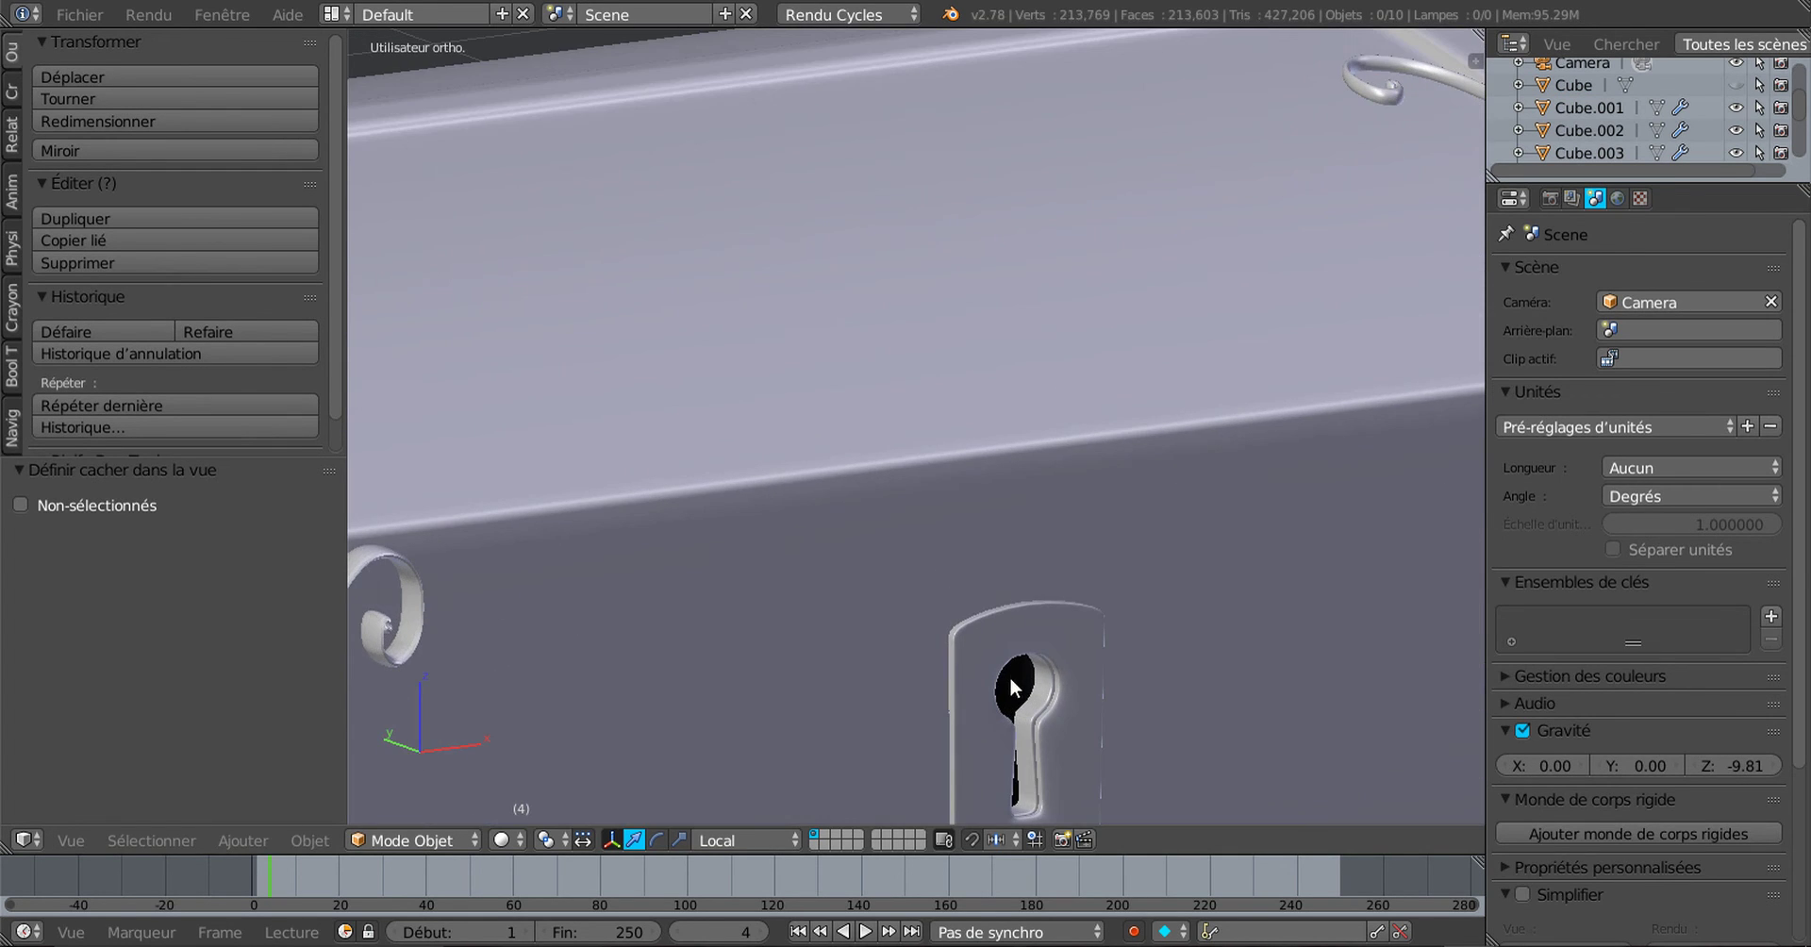
middle_click_drag(1006, 680, 974, 464, "shift")
scroll(974, 464, "down", 3)
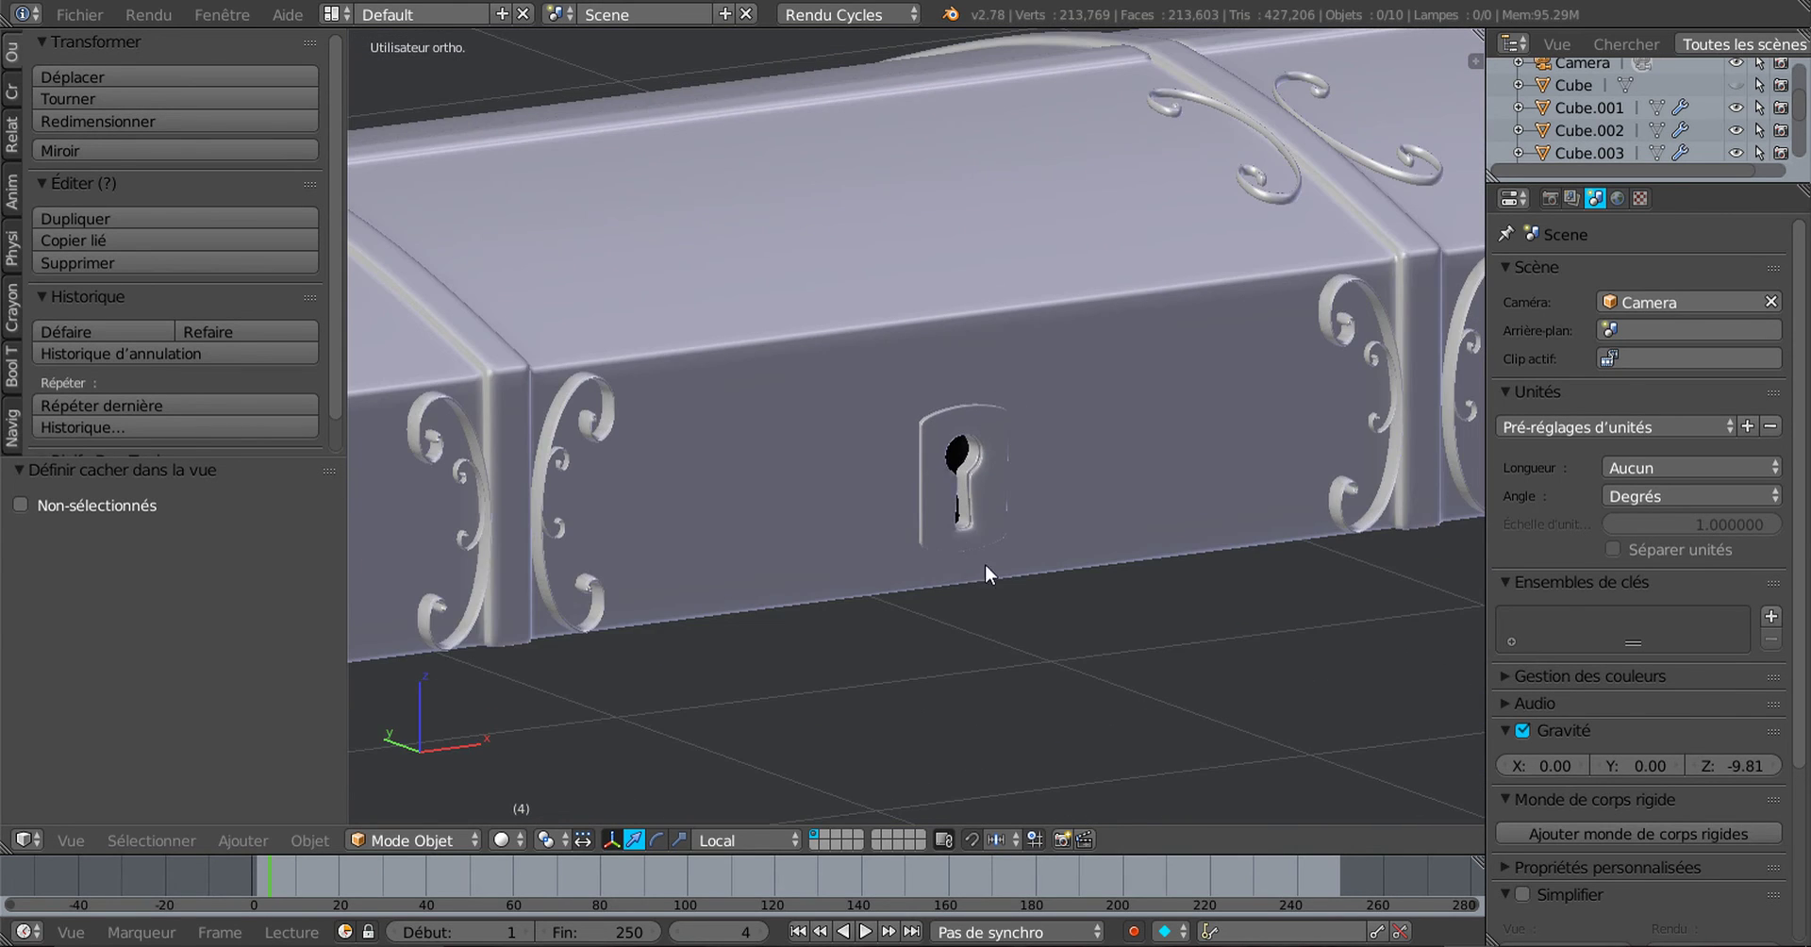
middle_click_drag(985, 563, 846, 631, "shift")
scroll(845, 632, "up", 4)
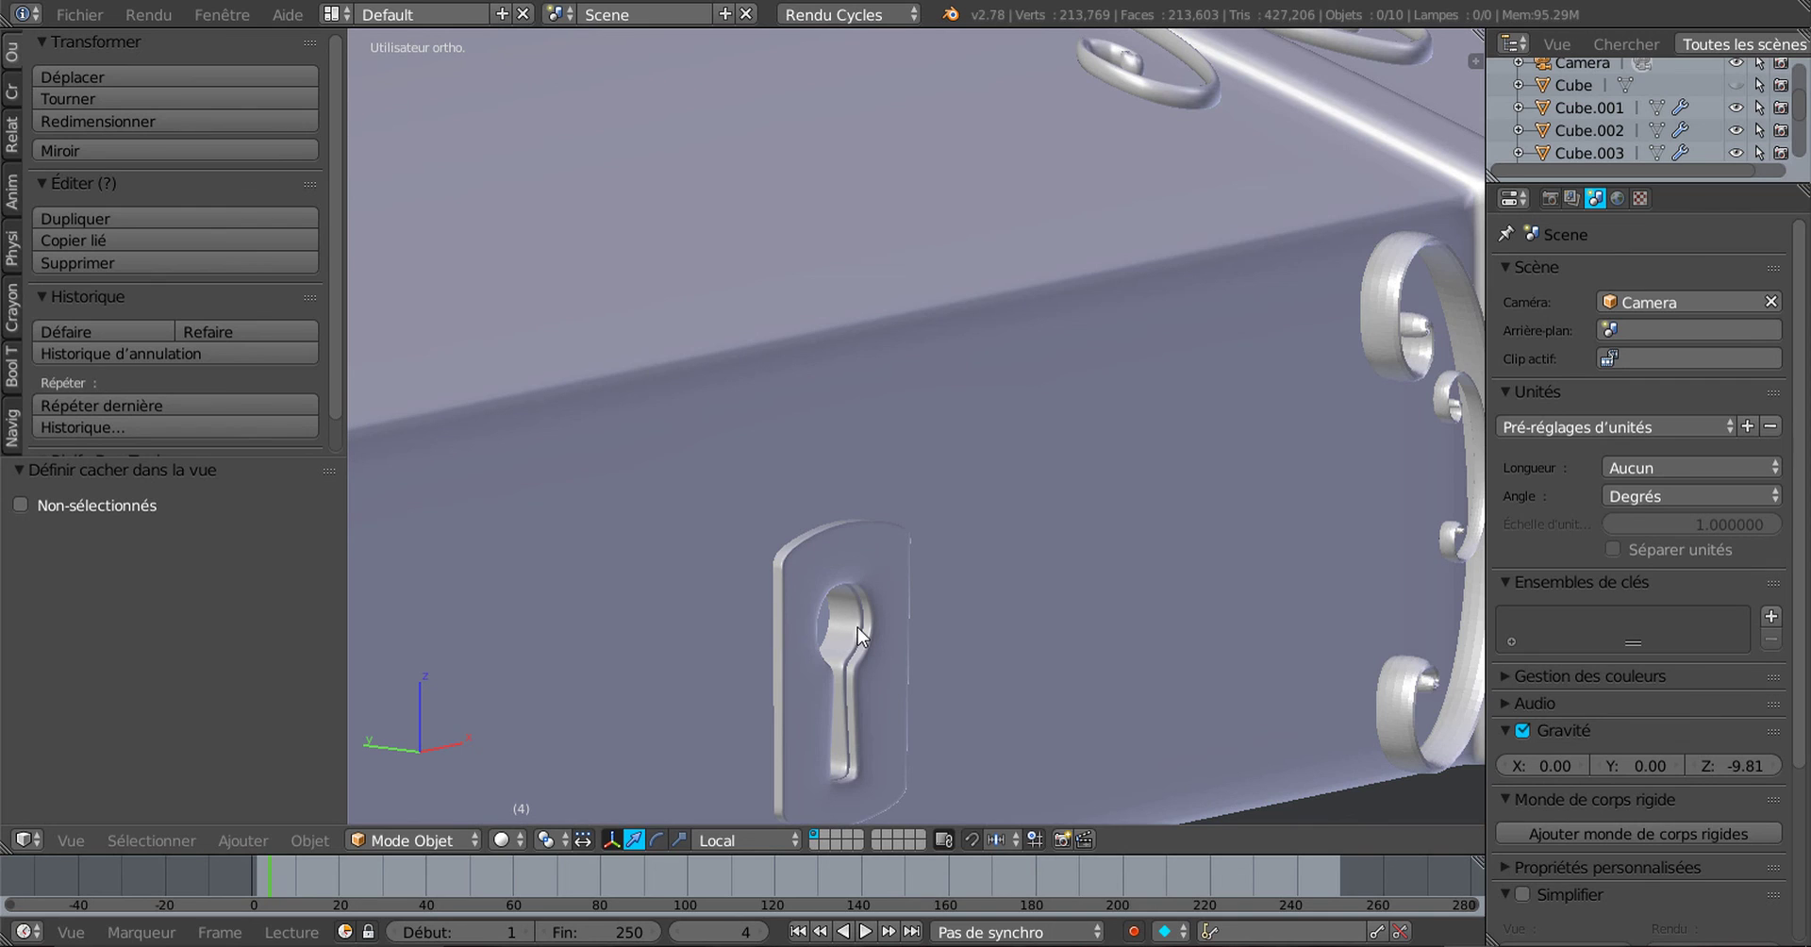
right_click(869, 654)
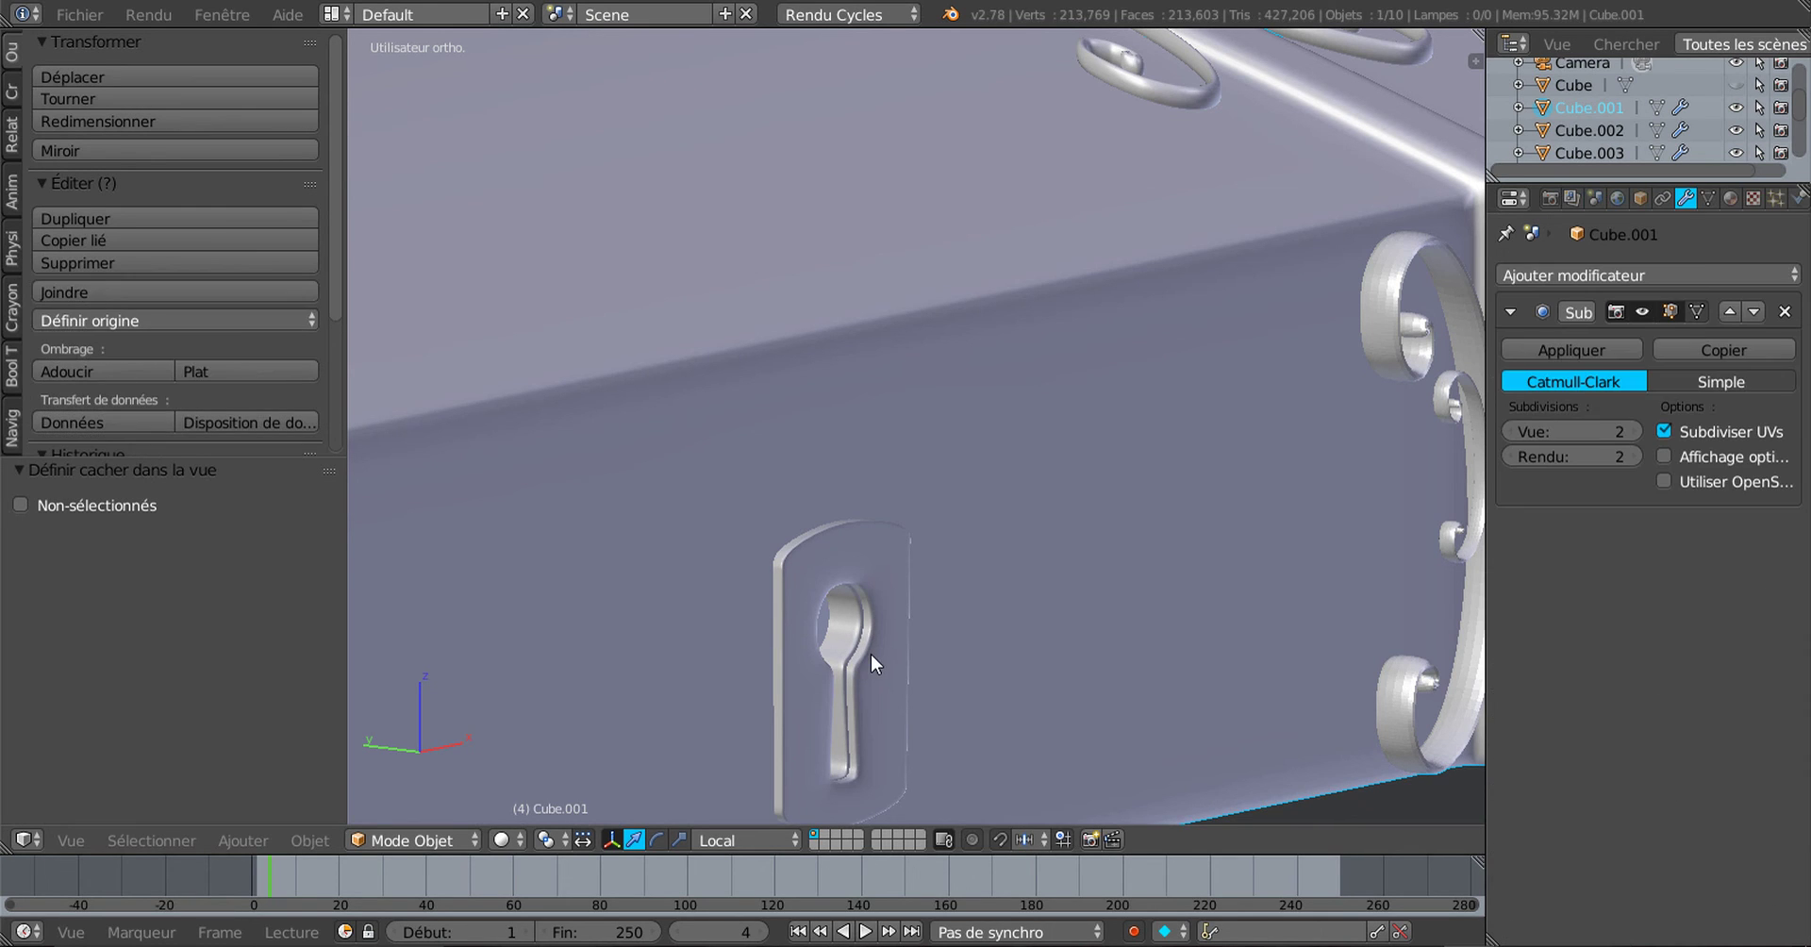
key("Tab")
scroll(863, 677, "up", 2)
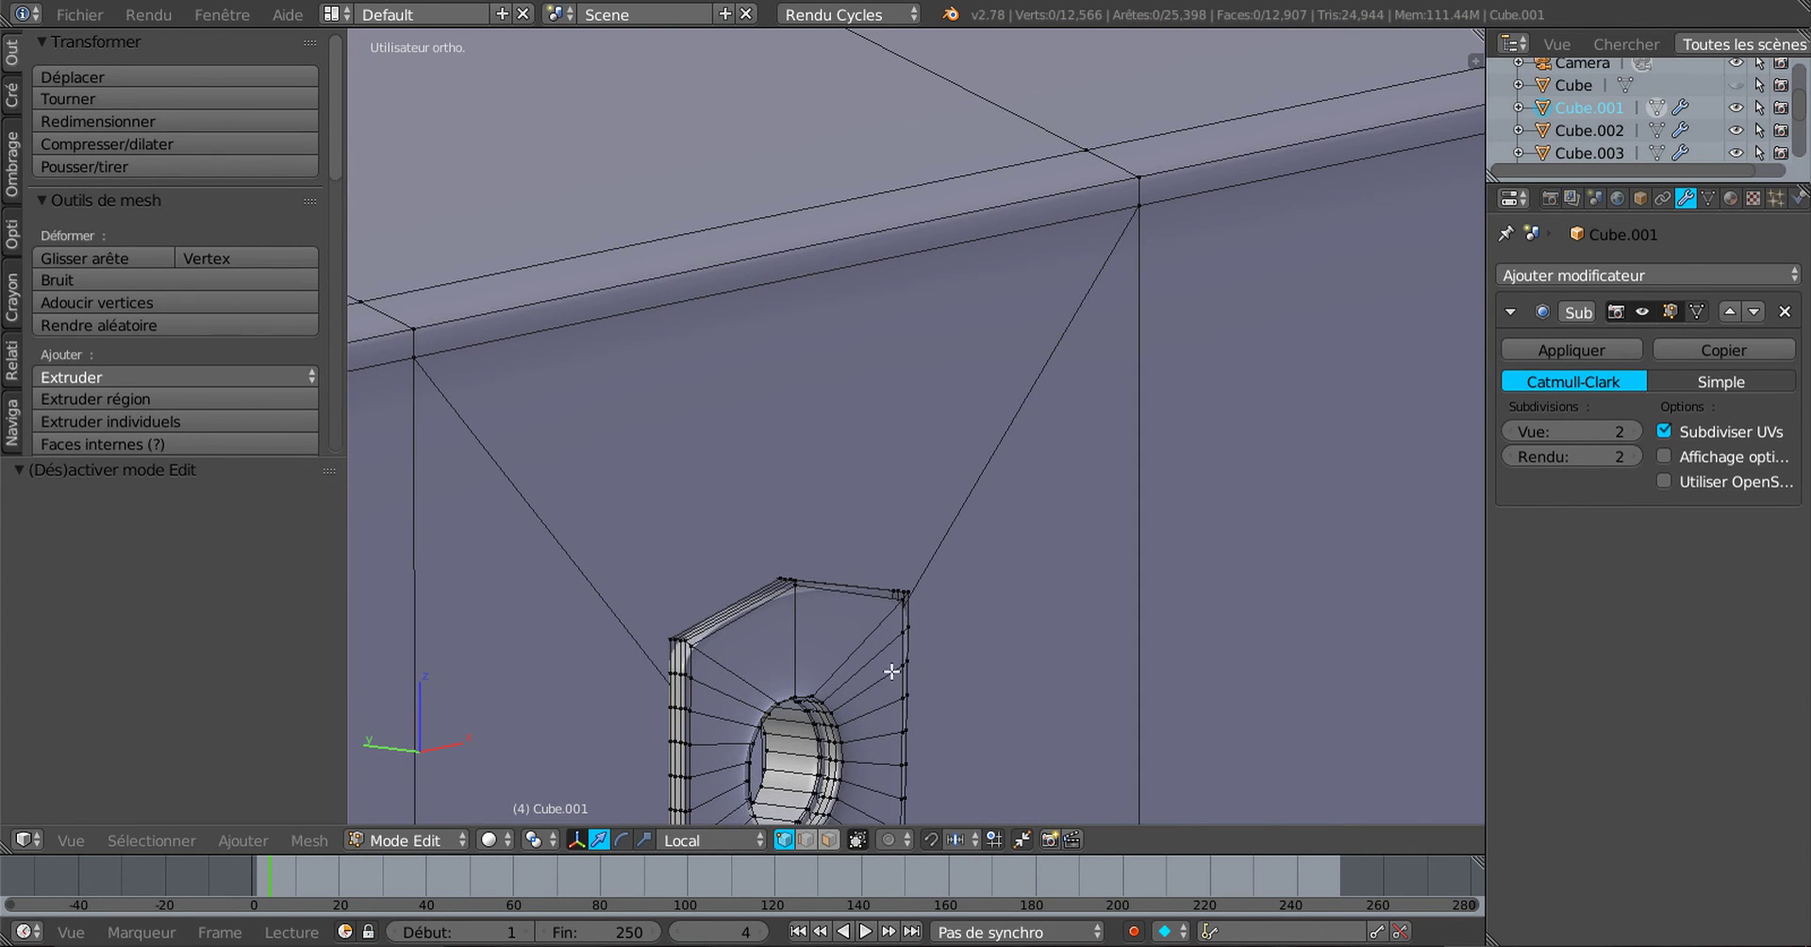
middle_click_drag(883, 672, 1019, 311, "shift")
scroll(990, 478, "up", 2)
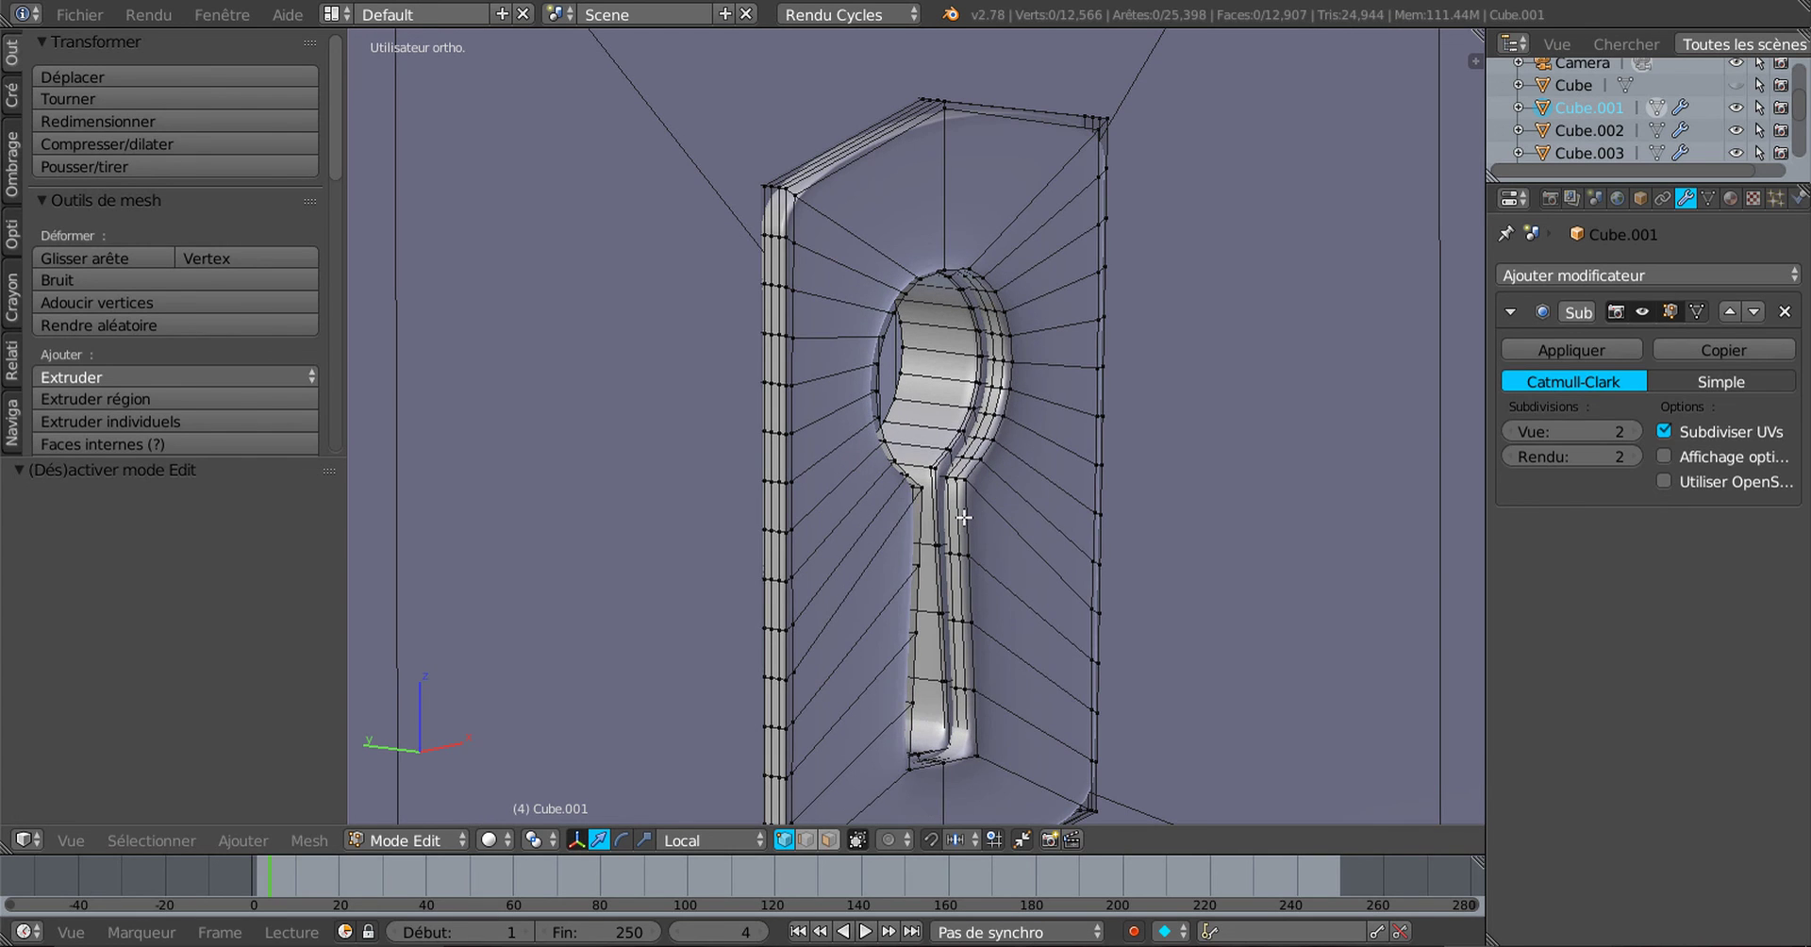
right_click(964, 517, "alt")
scroll(961, 528, "down", 3)
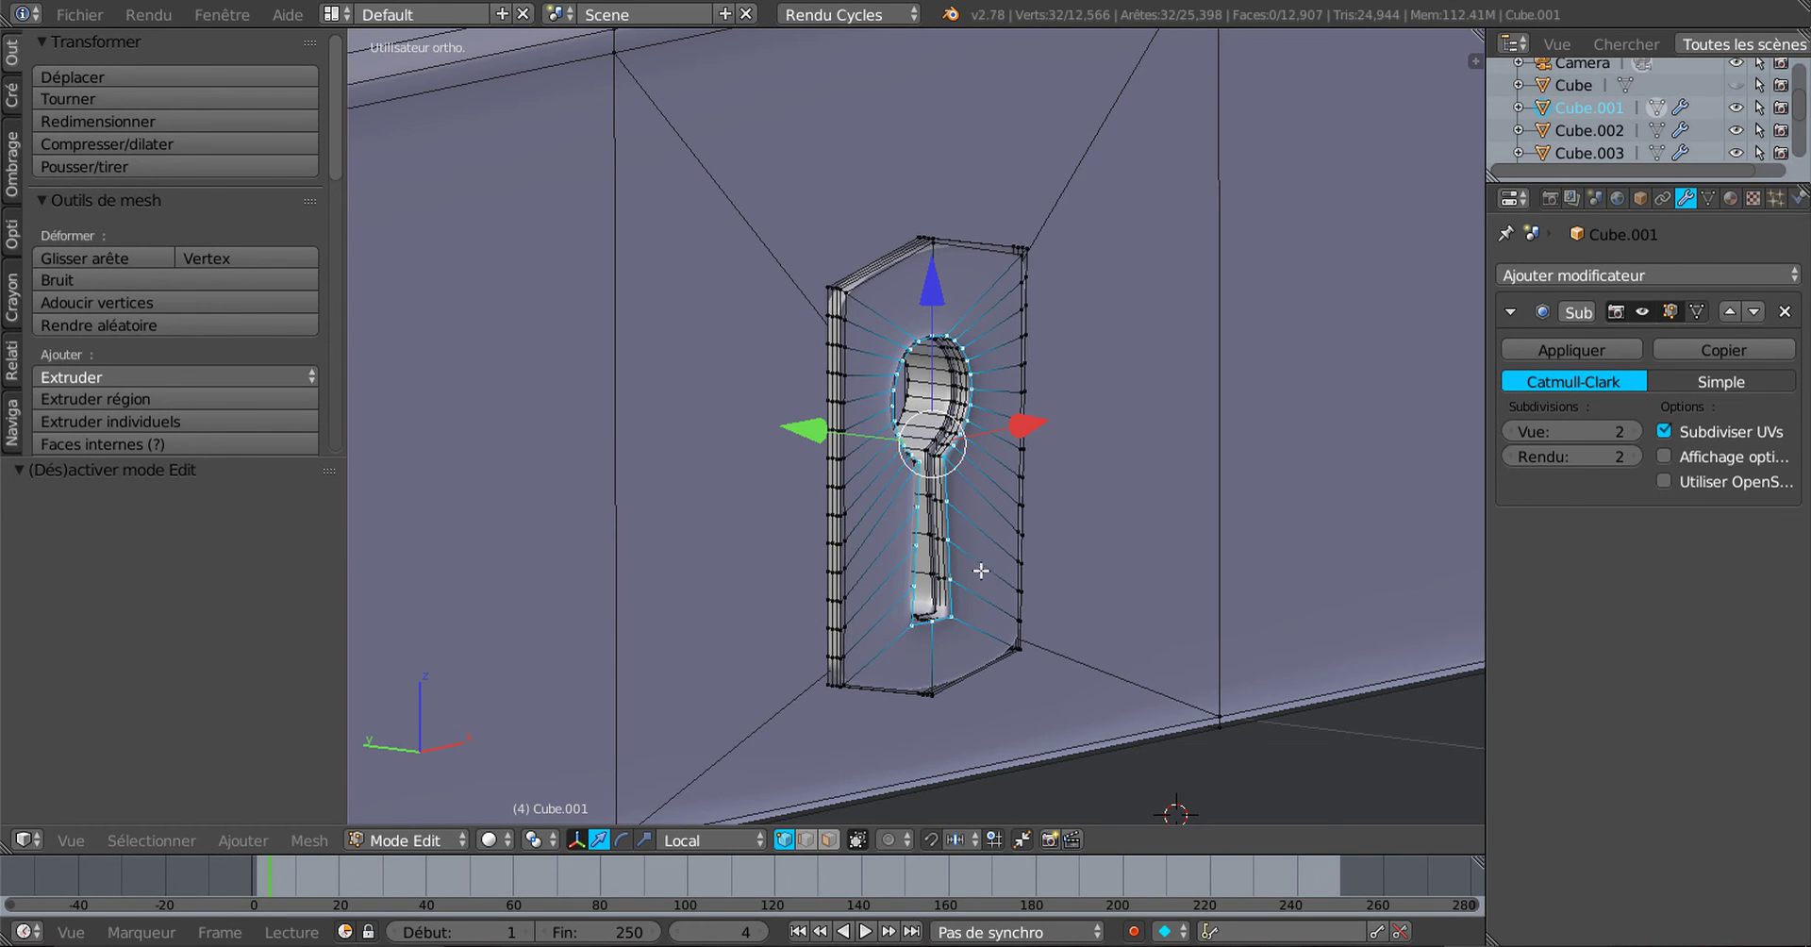
Step: Examine the lid's mesh topology around the keyhole plate, front ornaments and curved top
scroll(982, 571, "down", 4)
middle_click_drag(926, 629, 987, 630)
middle_click_drag(1127, 598, 1090, 413, "shift")
scroll(951, 589, "down", 5)
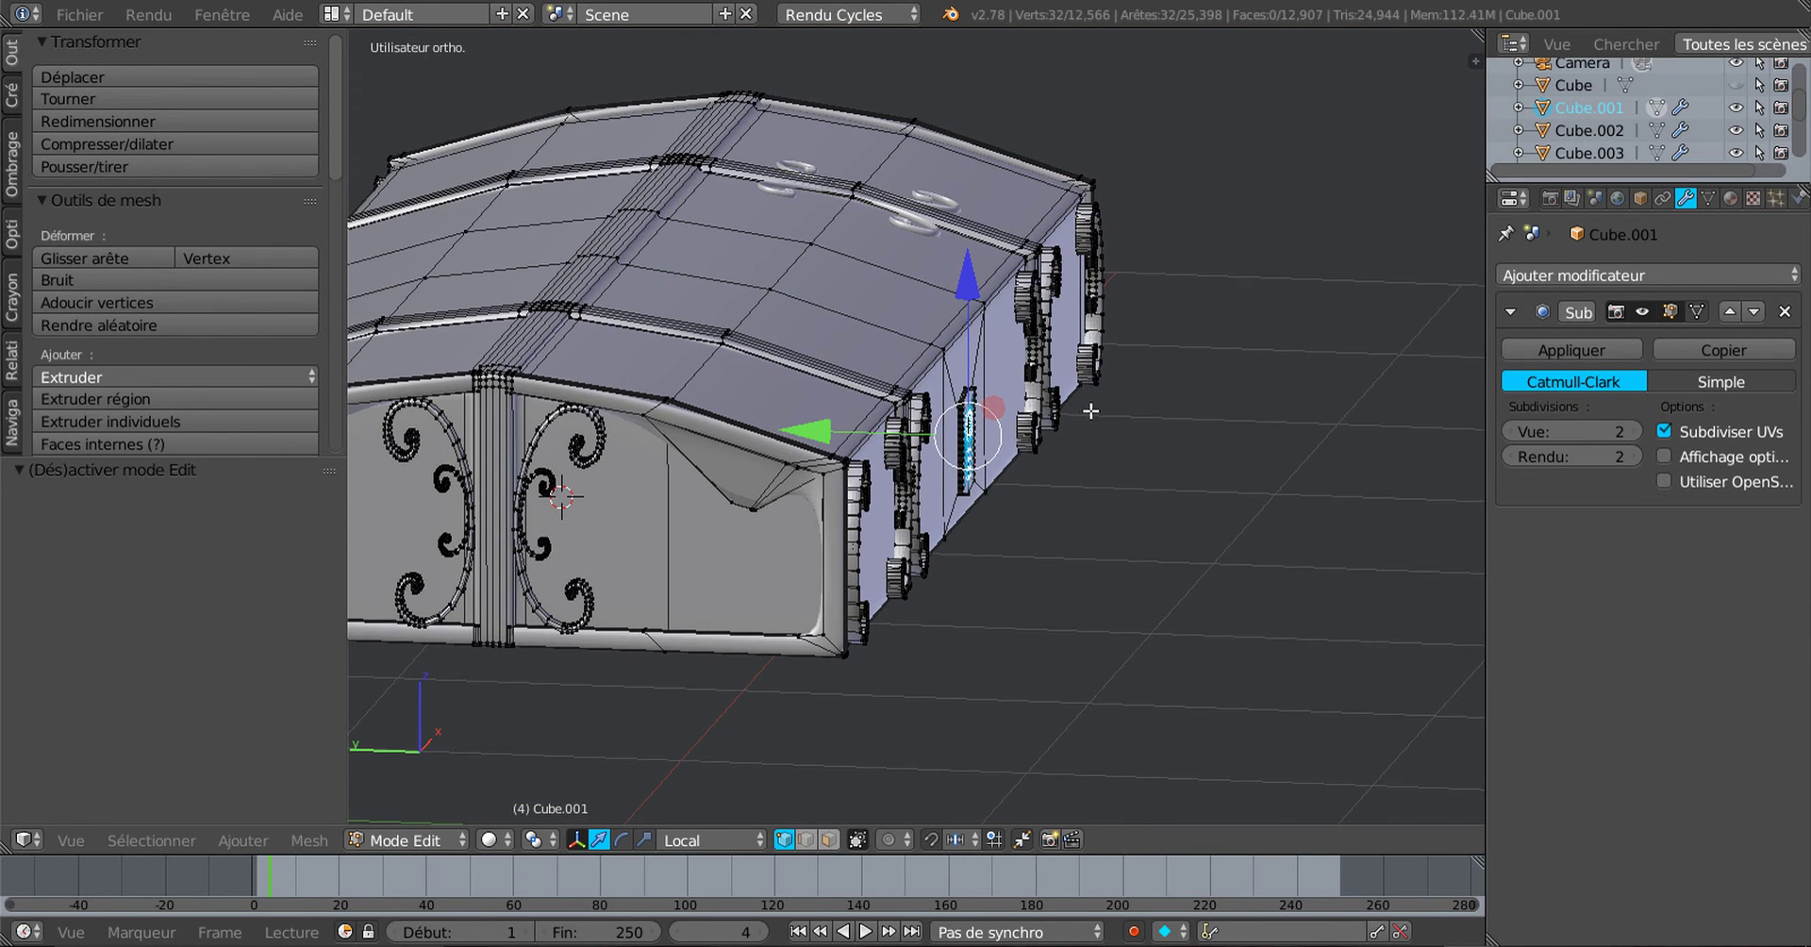
middle_click_drag(1307, 475, 1167, 543)
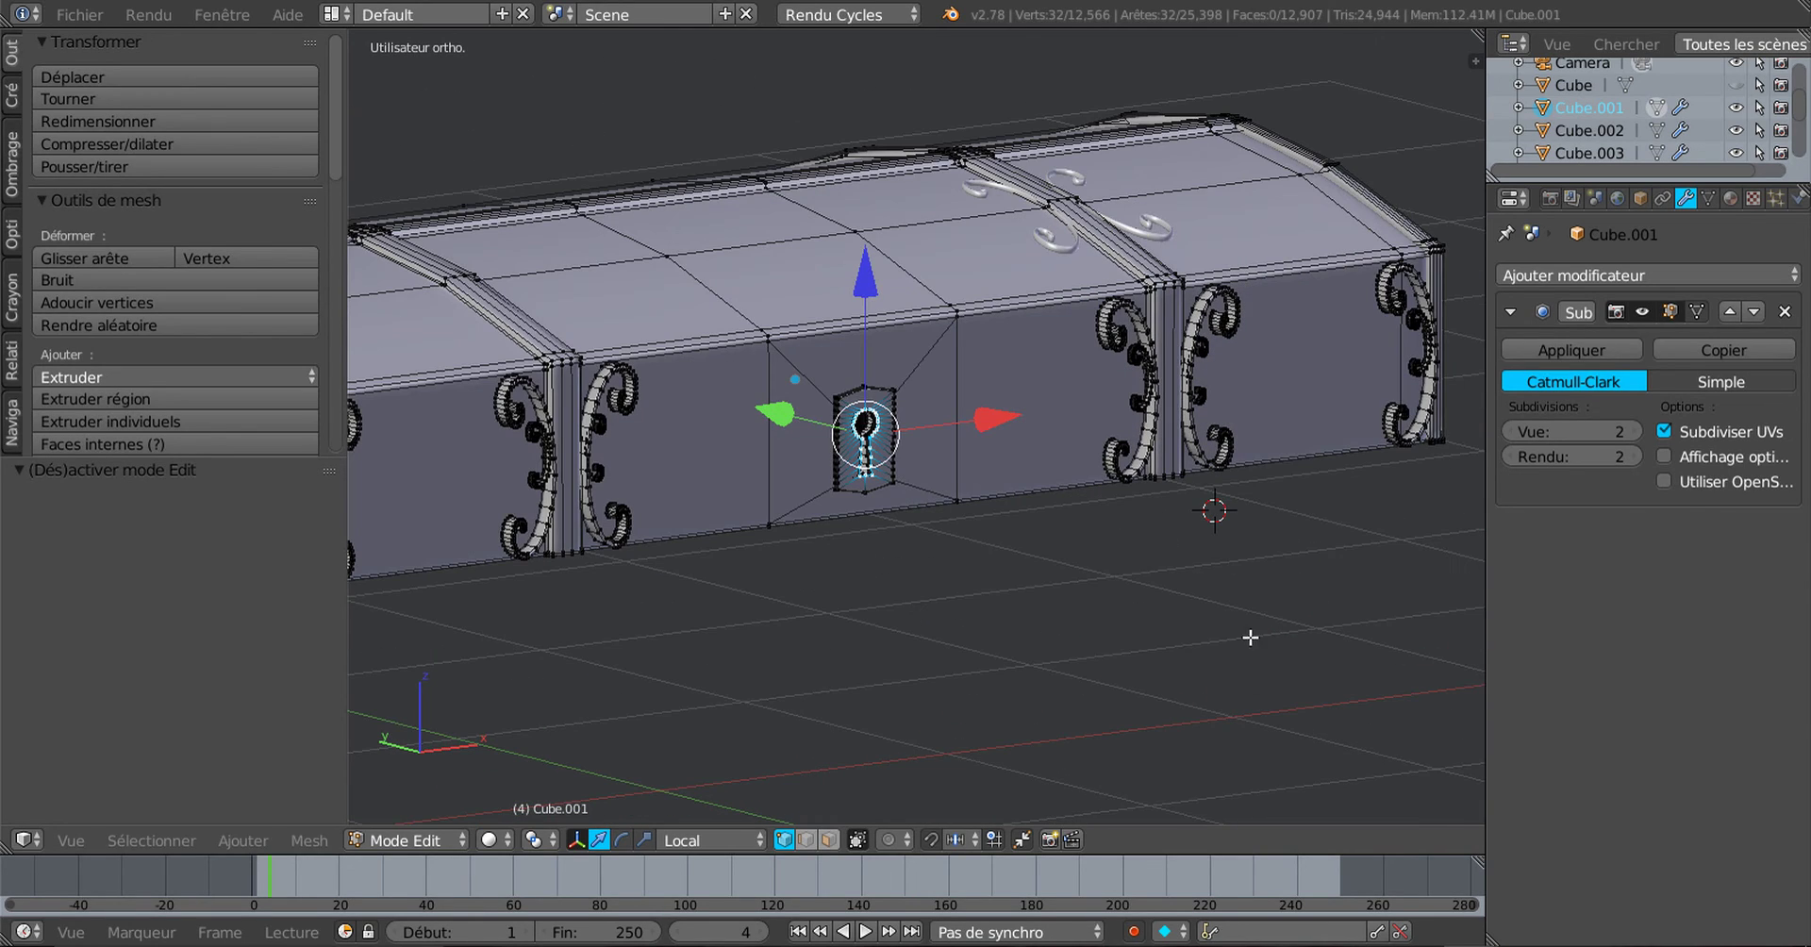
middle_click_drag(1089, 588, 1076, 626)
scroll(1076, 626, "down", 3)
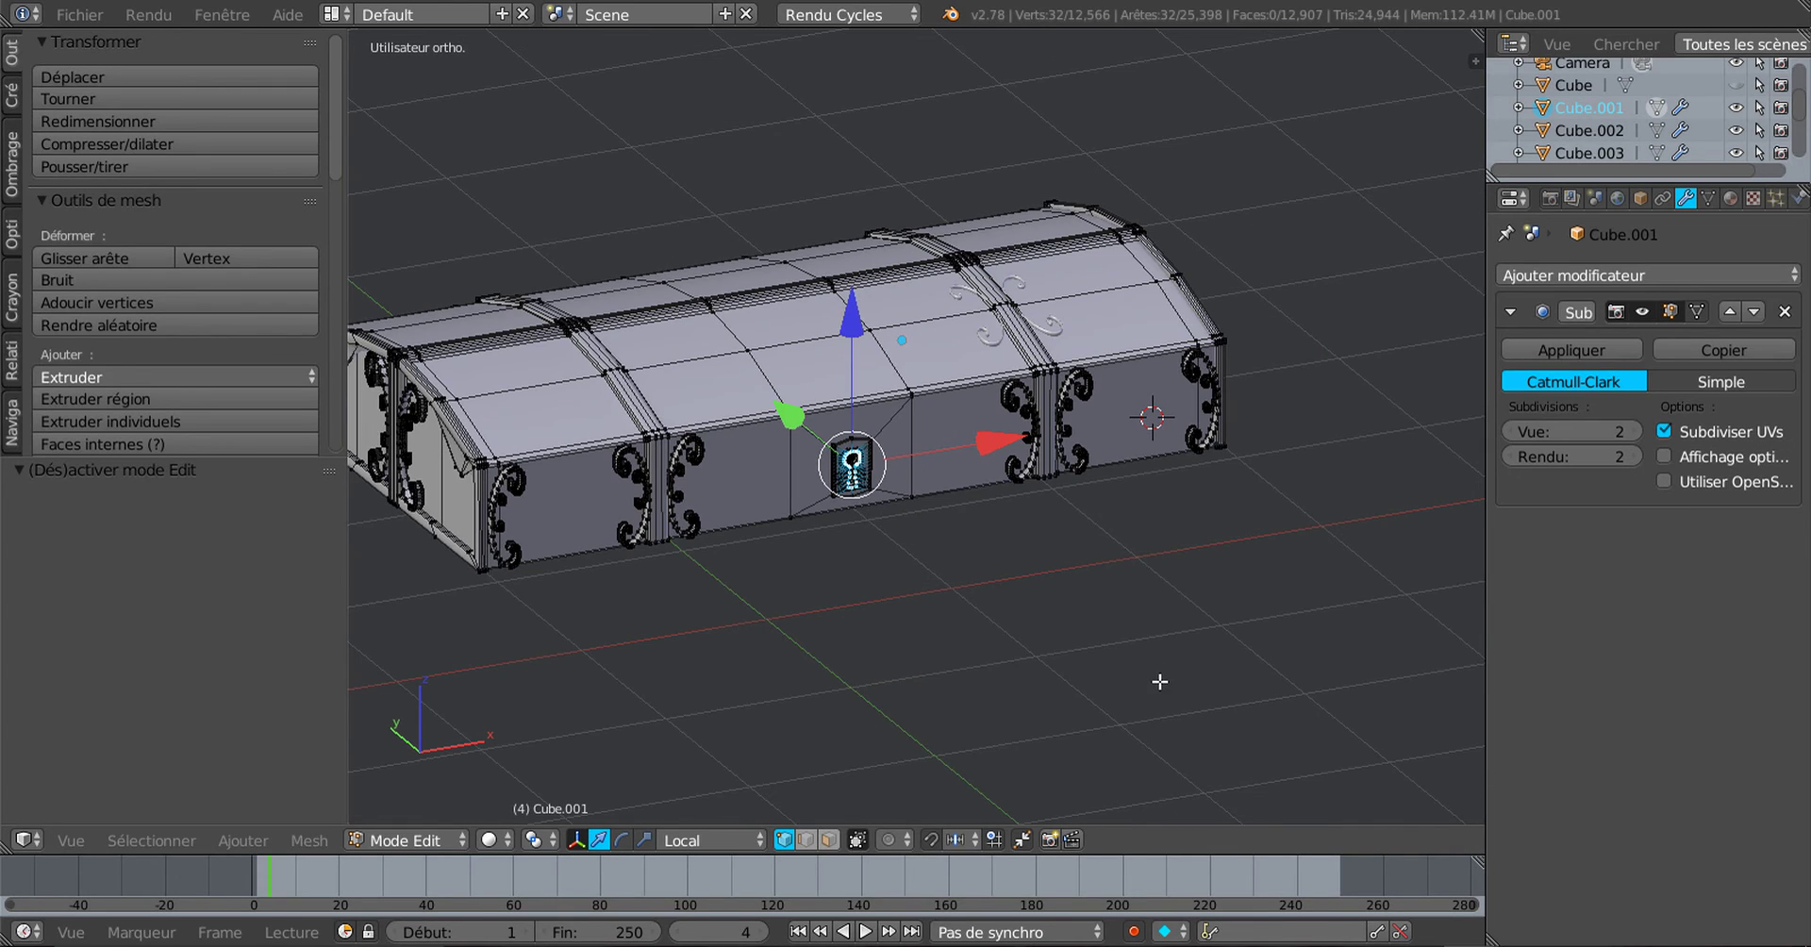
middle_click_drag(1058, 661, 1096, 659)
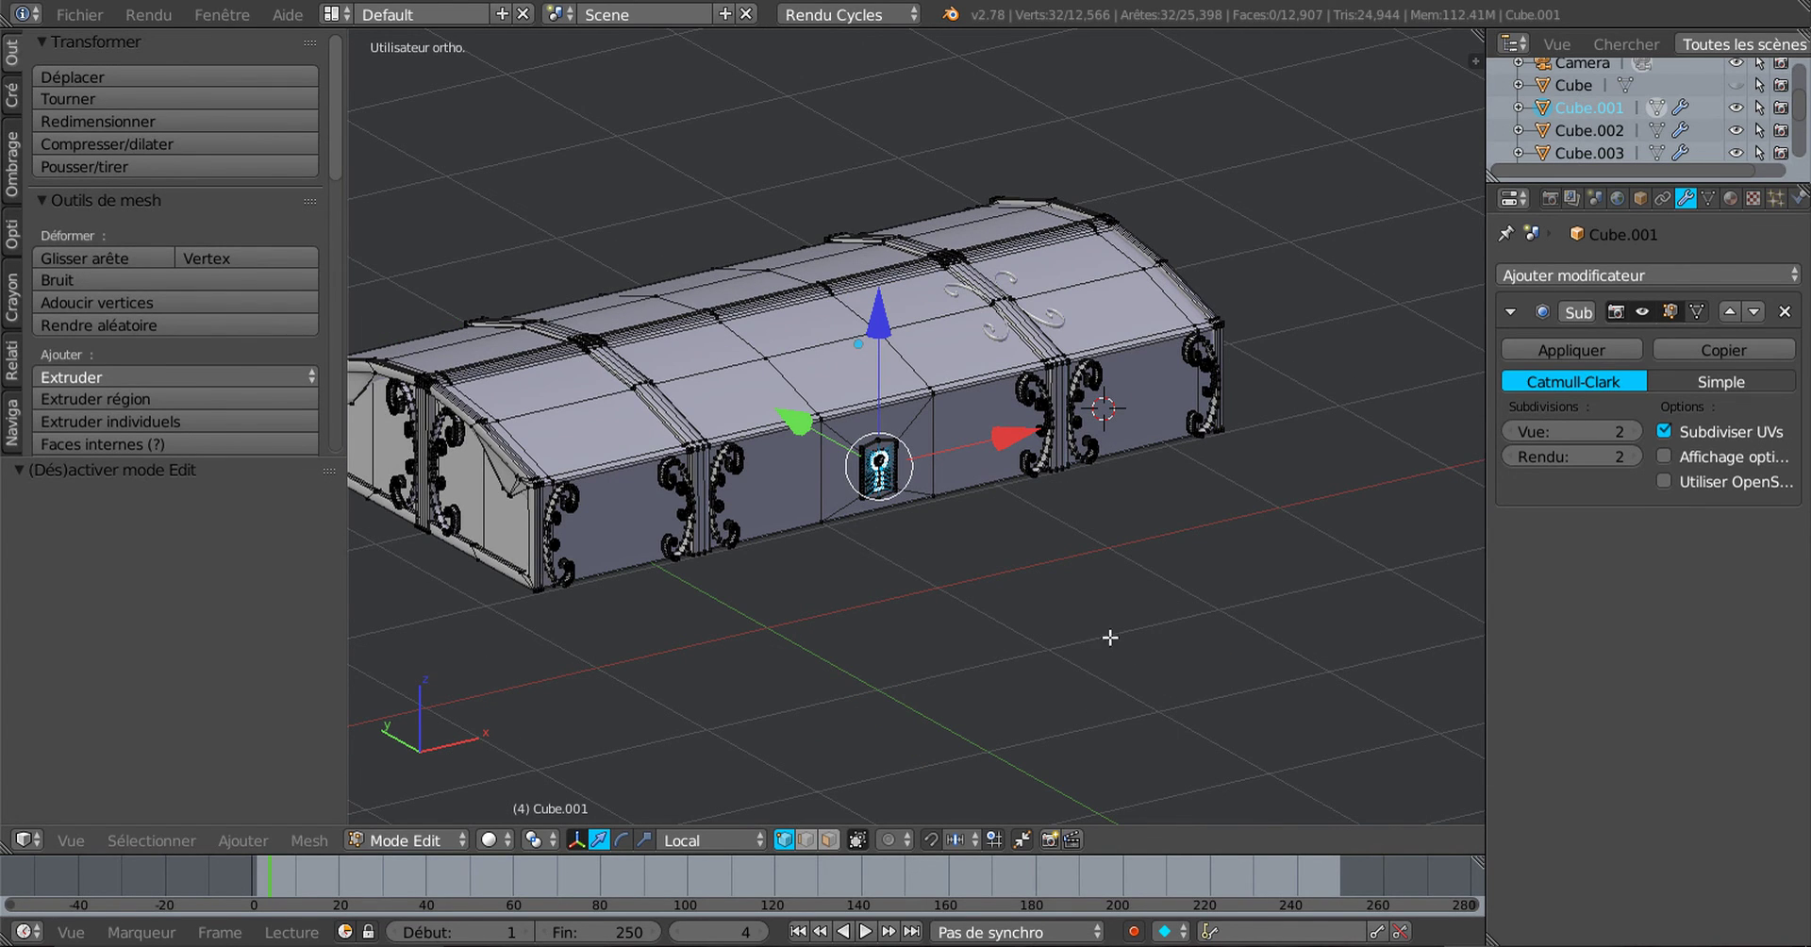
mouse_move(1110, 638)
middle_mouse_down()
mouse_move(1180, 607)
mouse_move(1059, 655)
mouse_move(1091, 619)
middle_mouse_up()
scroll(1075, 635, "up", 3)
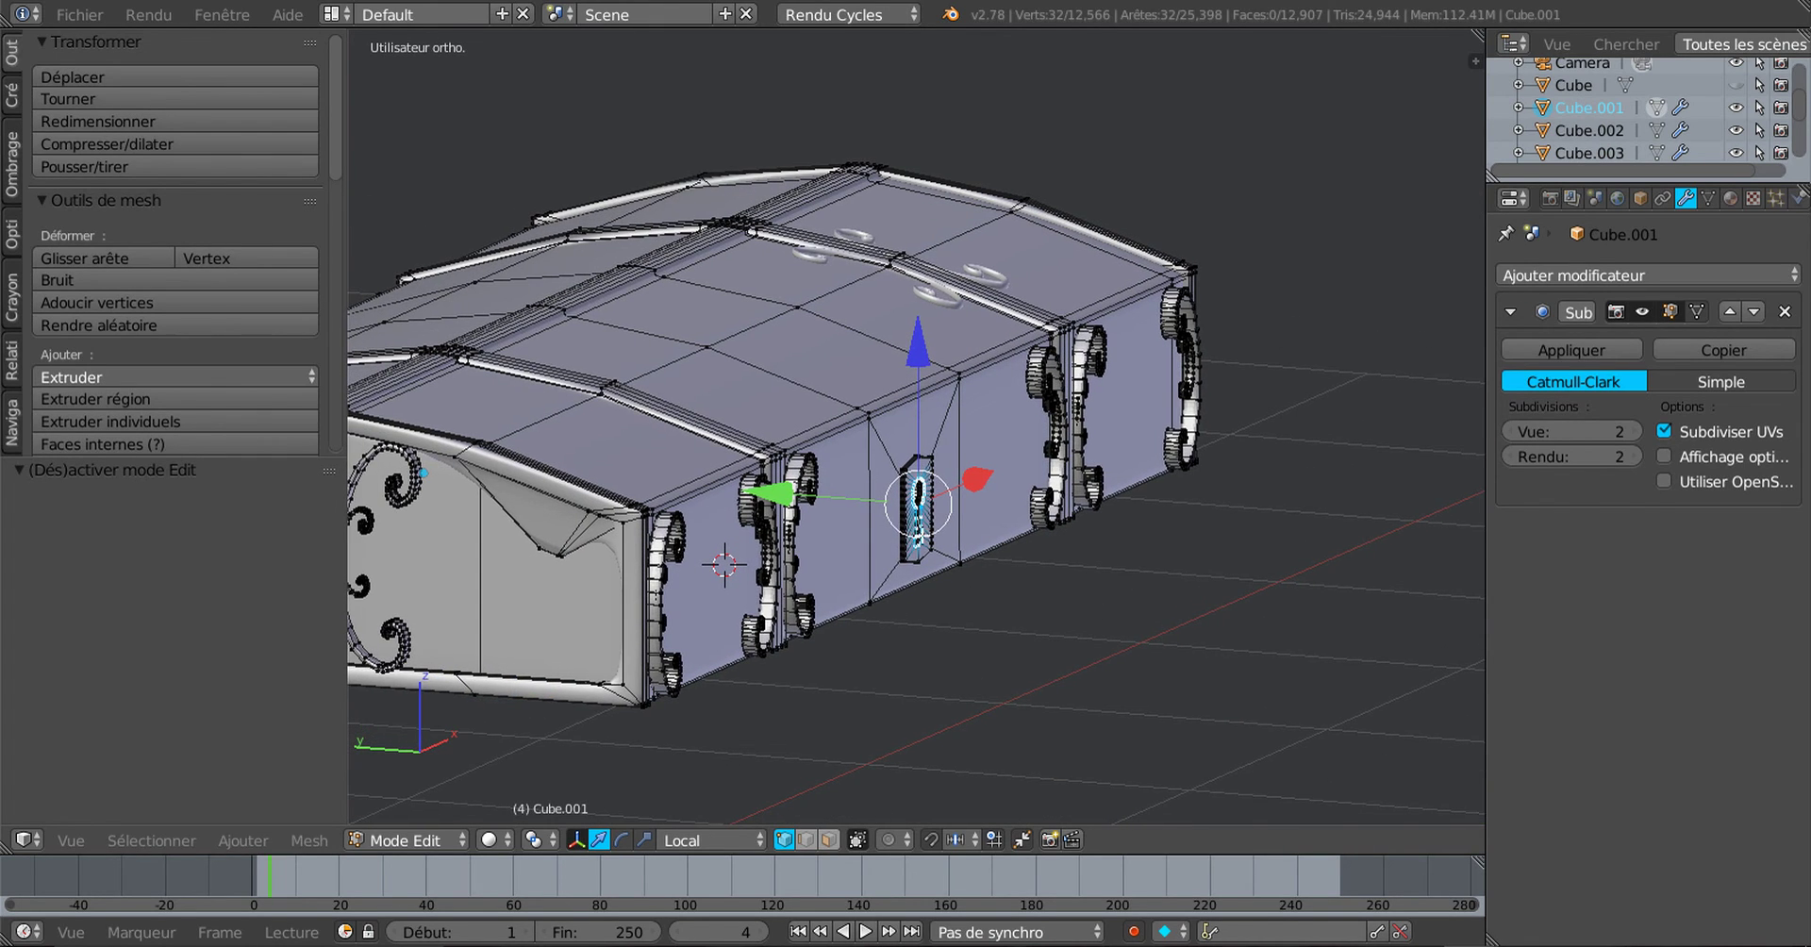
scroll(930, 530, "up", 3)
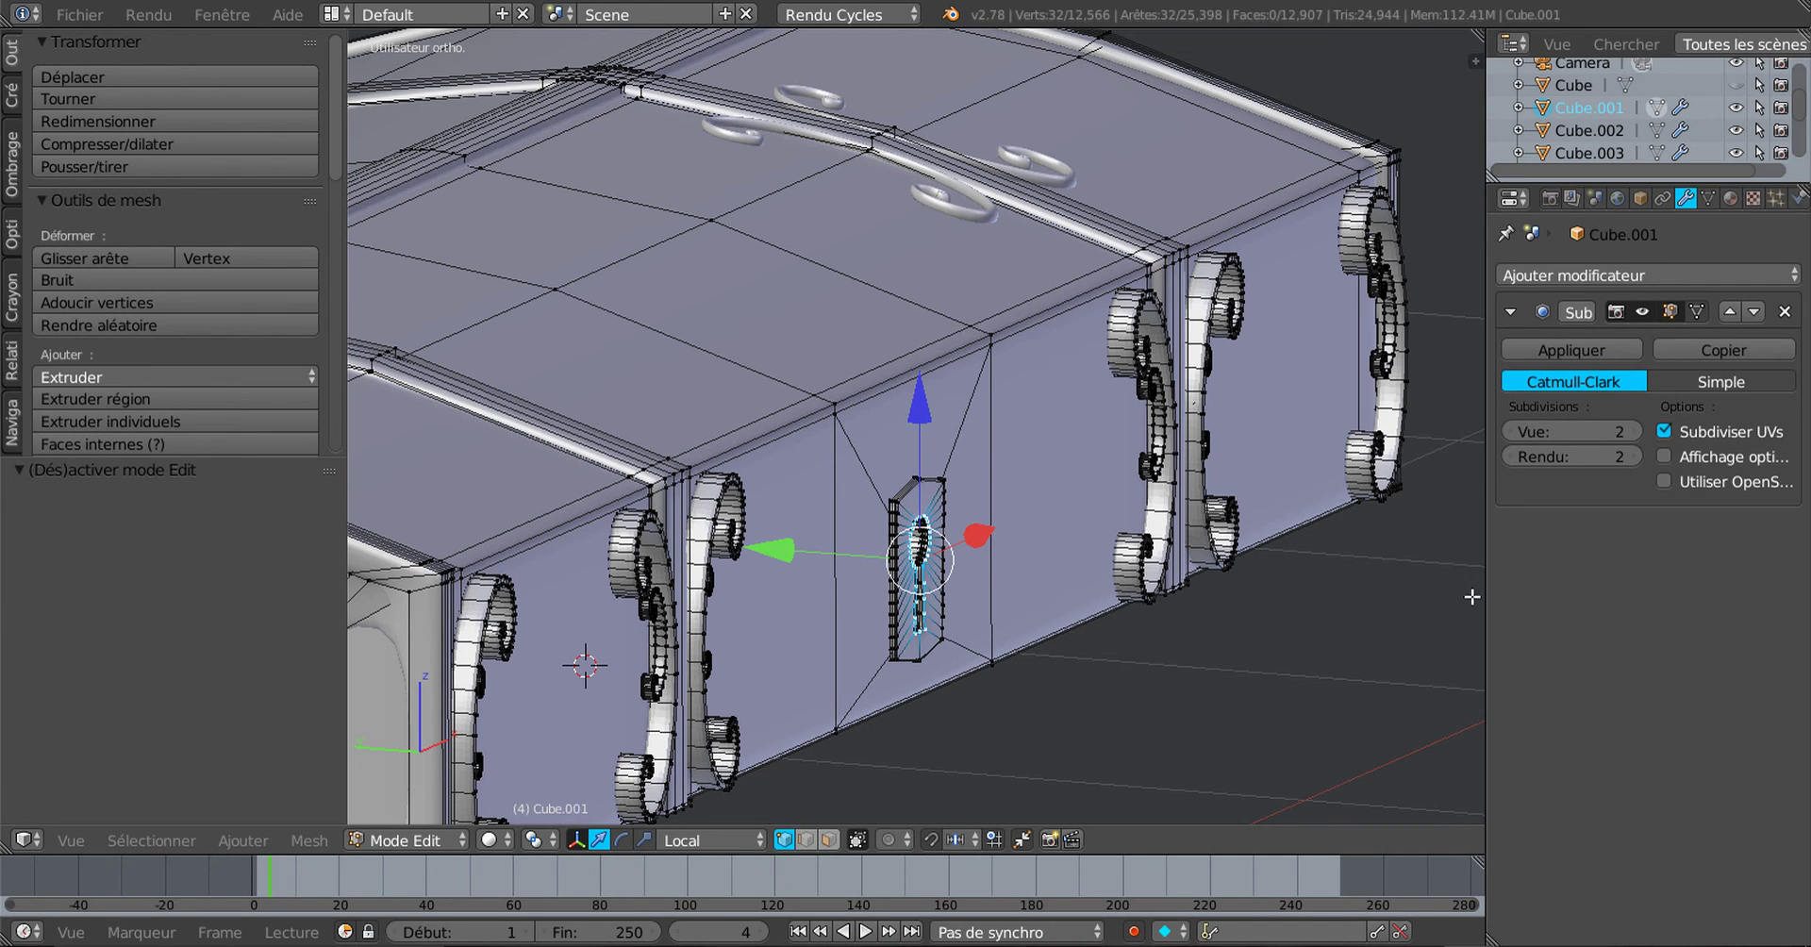
Step: Enlarge the 3D view by narrowing the tool and properties areas on either side of it
left_click_drag(346, 509, 186, 535)
scroll(913, 593, "down", 3)
middle_click_drag(913, 592, 1227, 608)
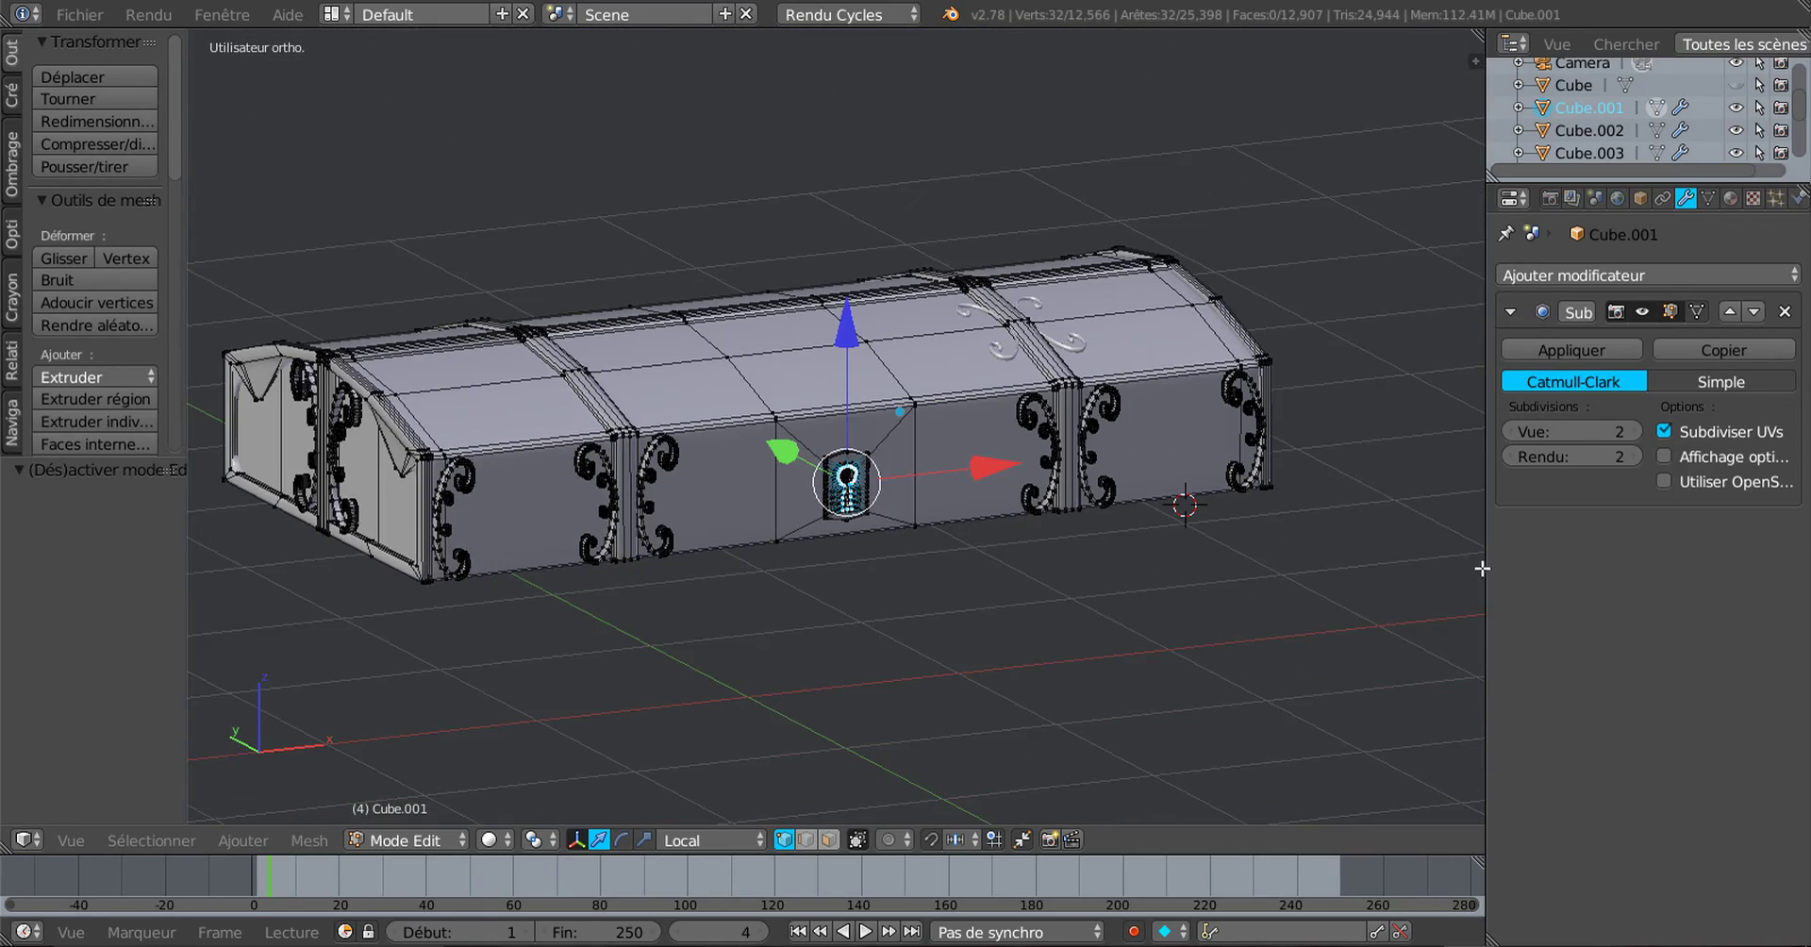
left_click_drag(1480, 562, 1658, 578)
Step: Inspect the lid's mesh from both ends, including the top scroll ornaments, metal bands and decorated end panels
middle_click_drag(1510, 605, 1283, 620)
scroll(1203, 628, "up", 2)
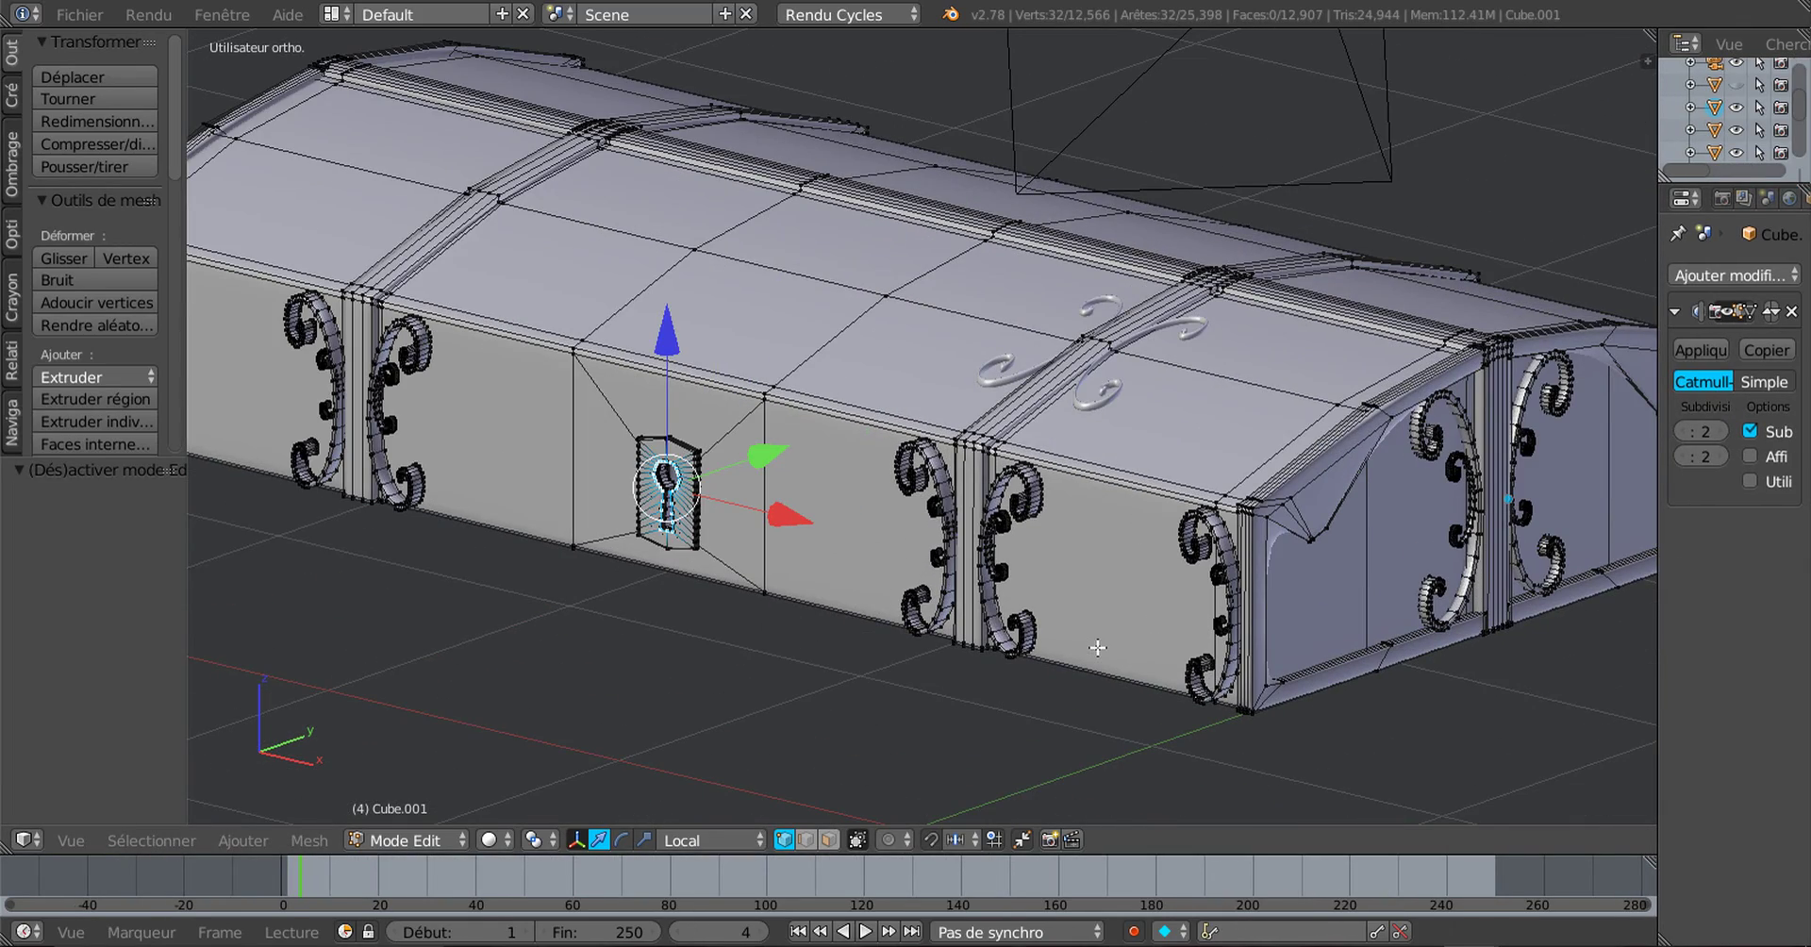
middle_click_drag(989, 648, 1193, 718)
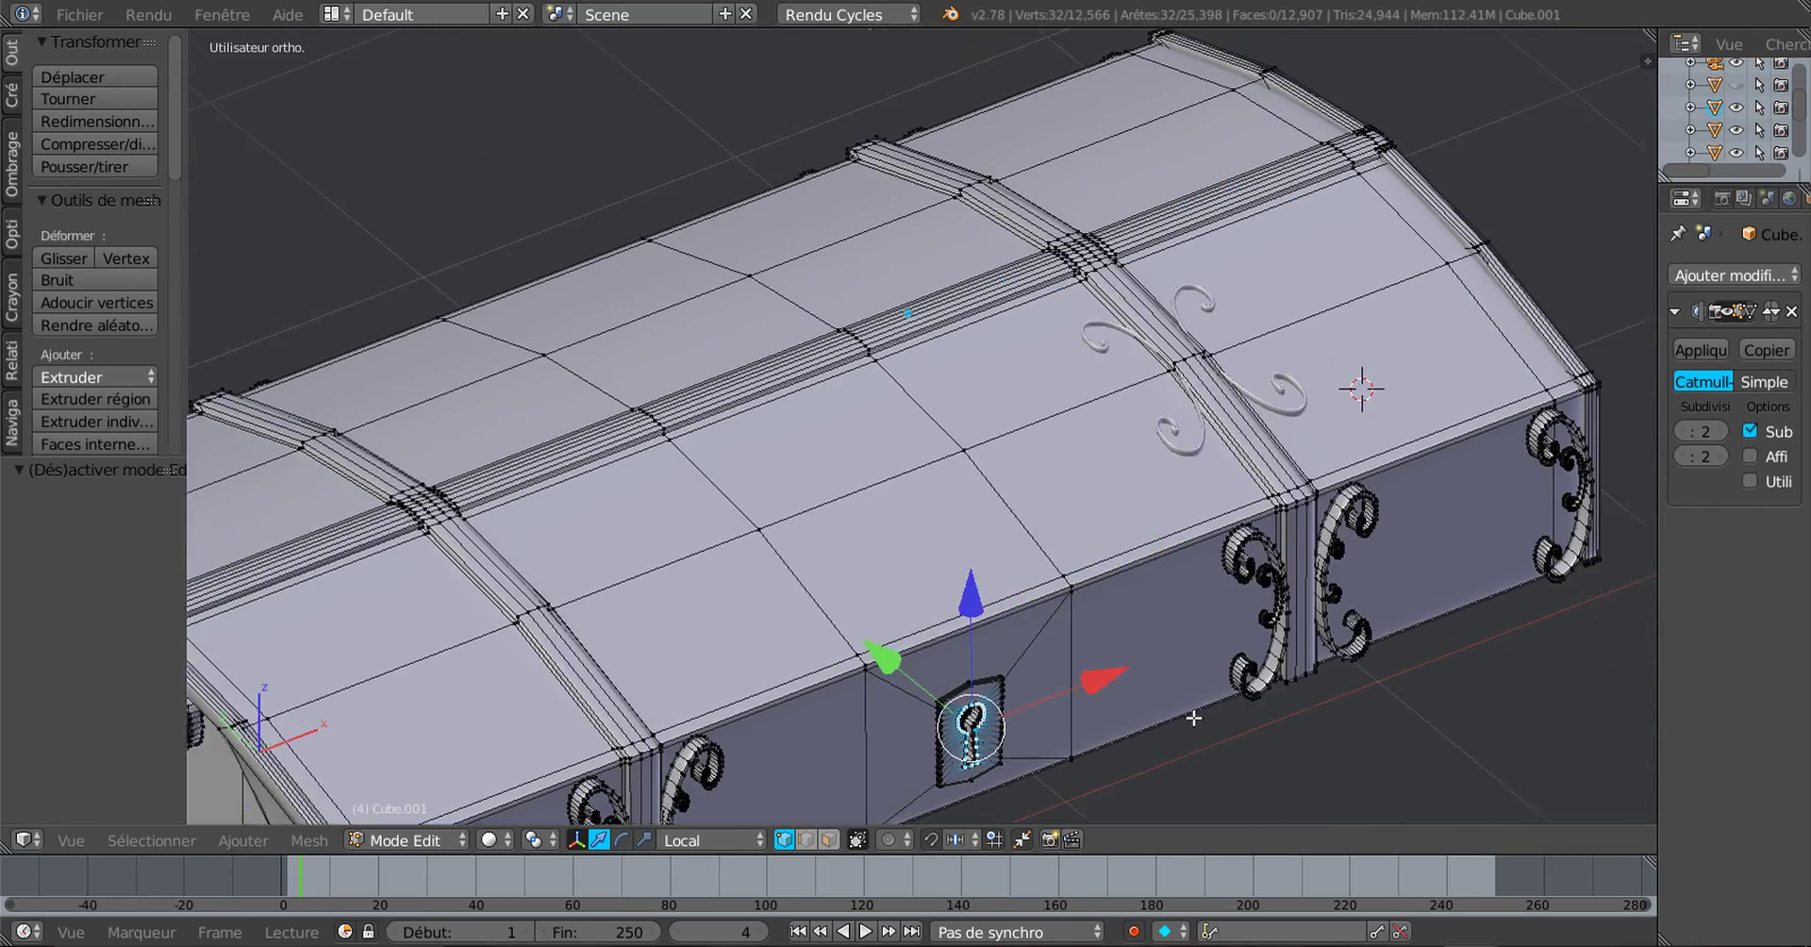
scroll(1213, 566, "up", 5)
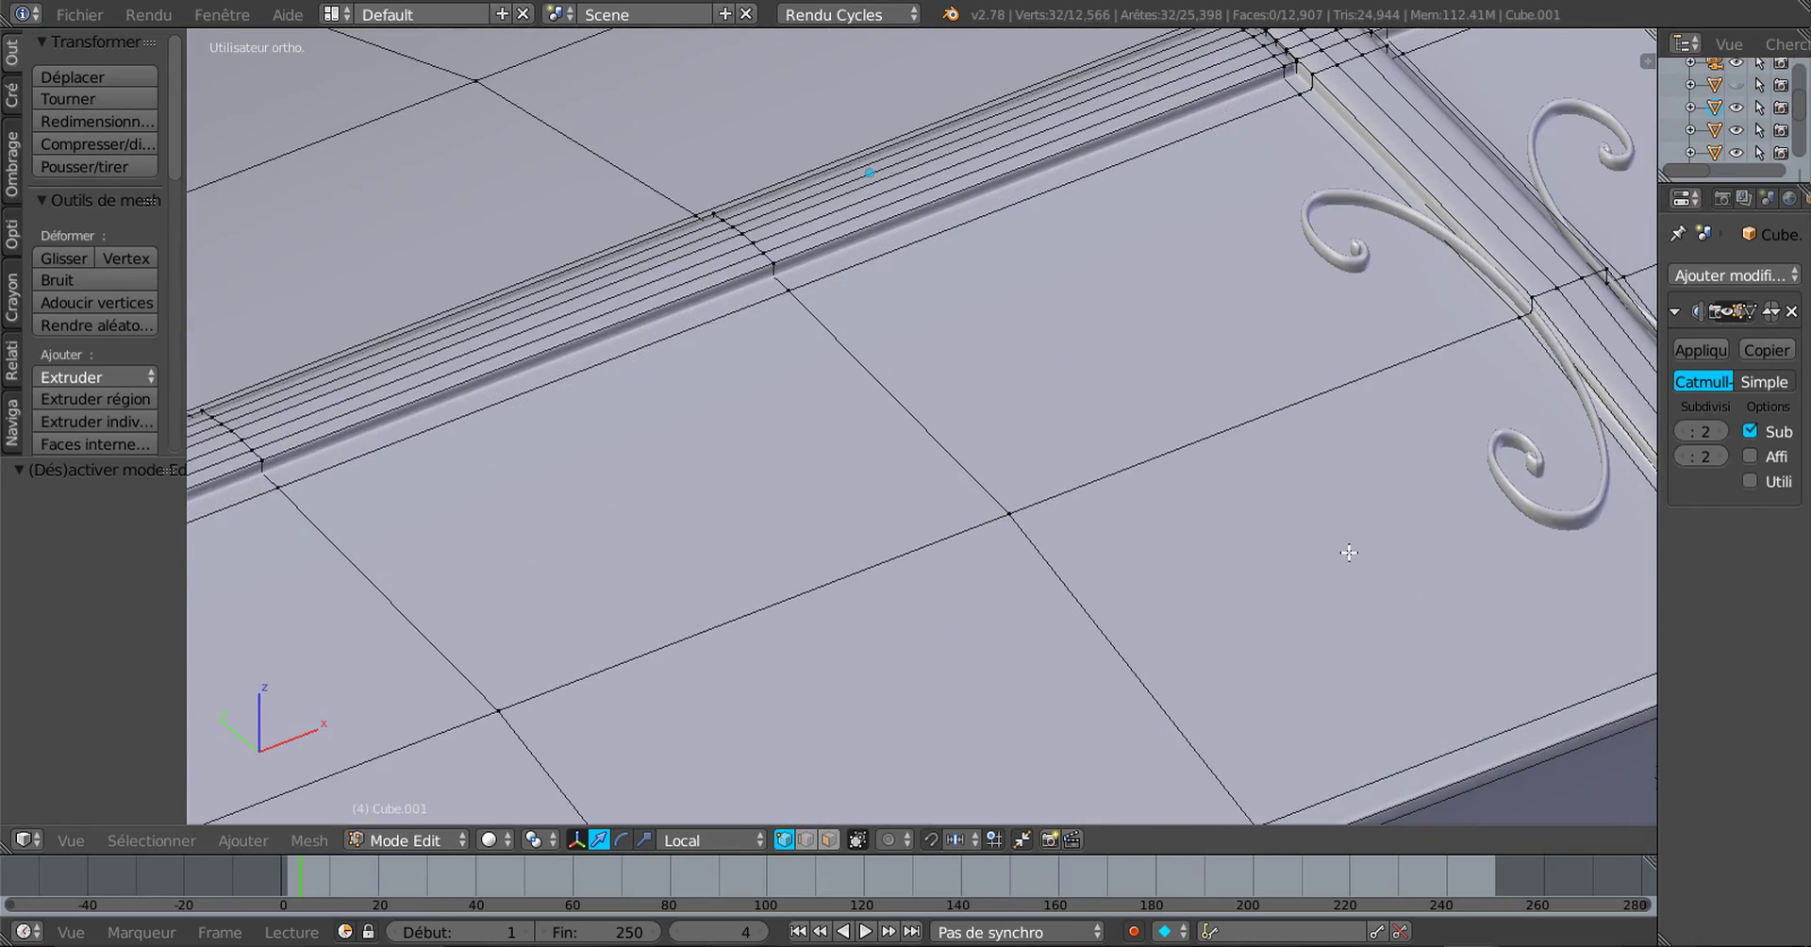
scroll(1349, 553, "down", 3)
middle_click_drag(1272, 694, 1259, 628)
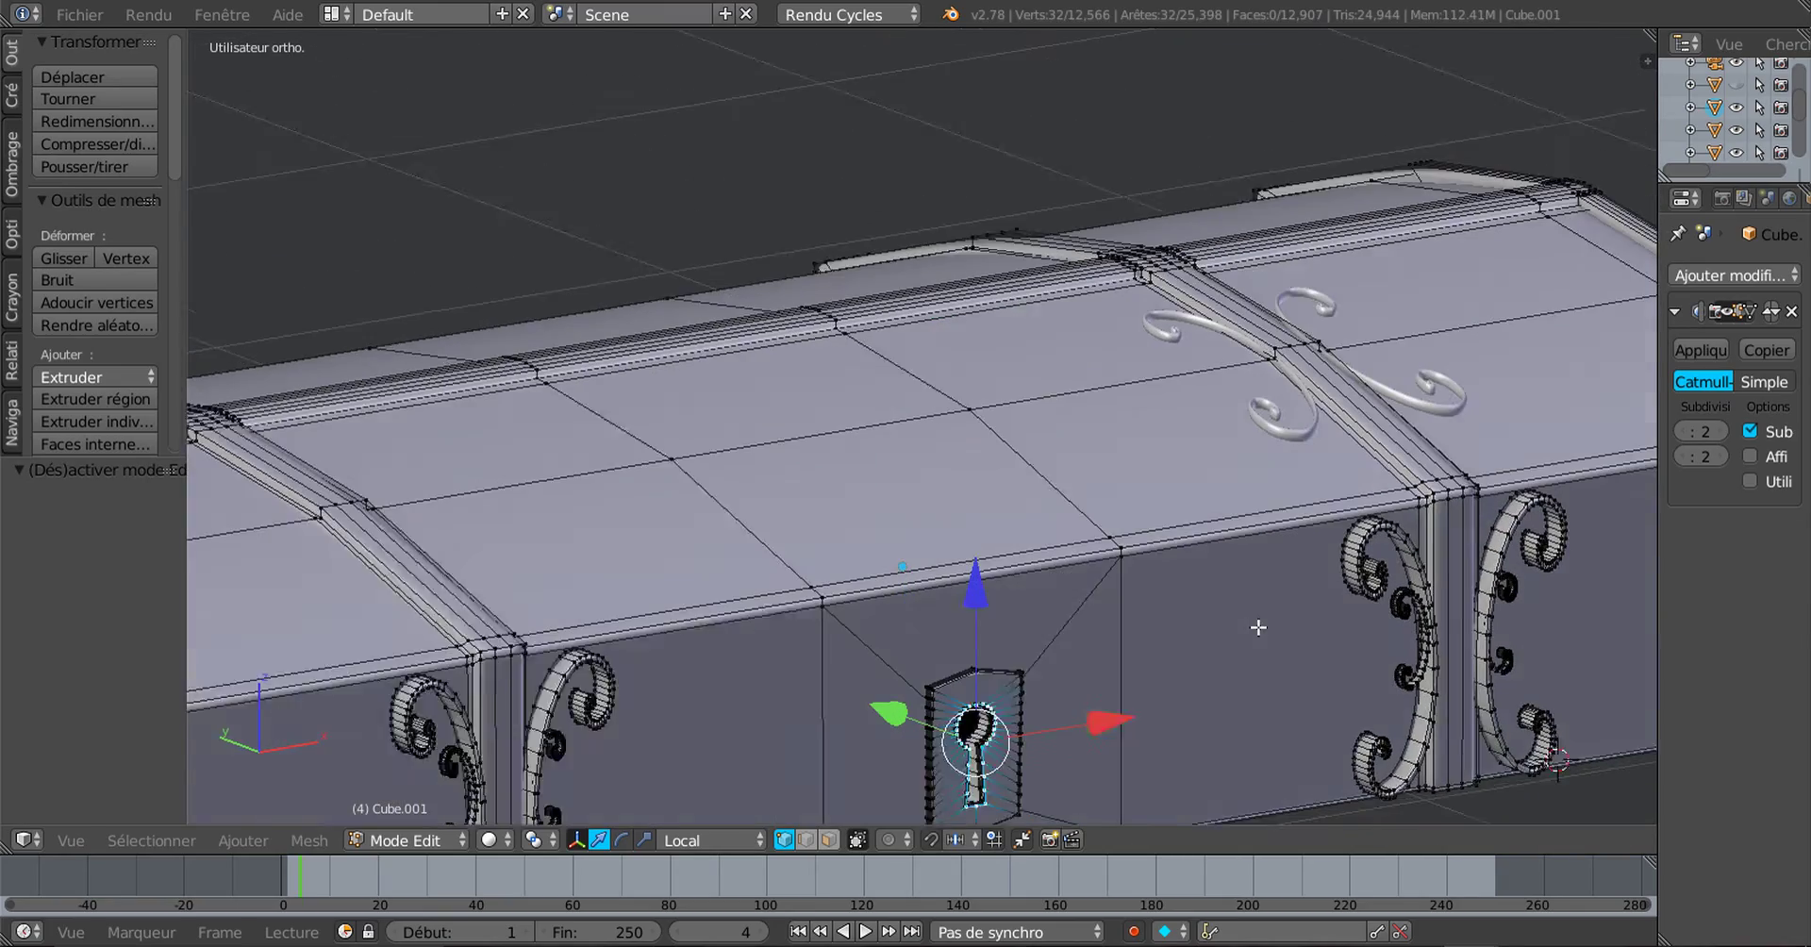
scroll(1259, 628, "down", 3)
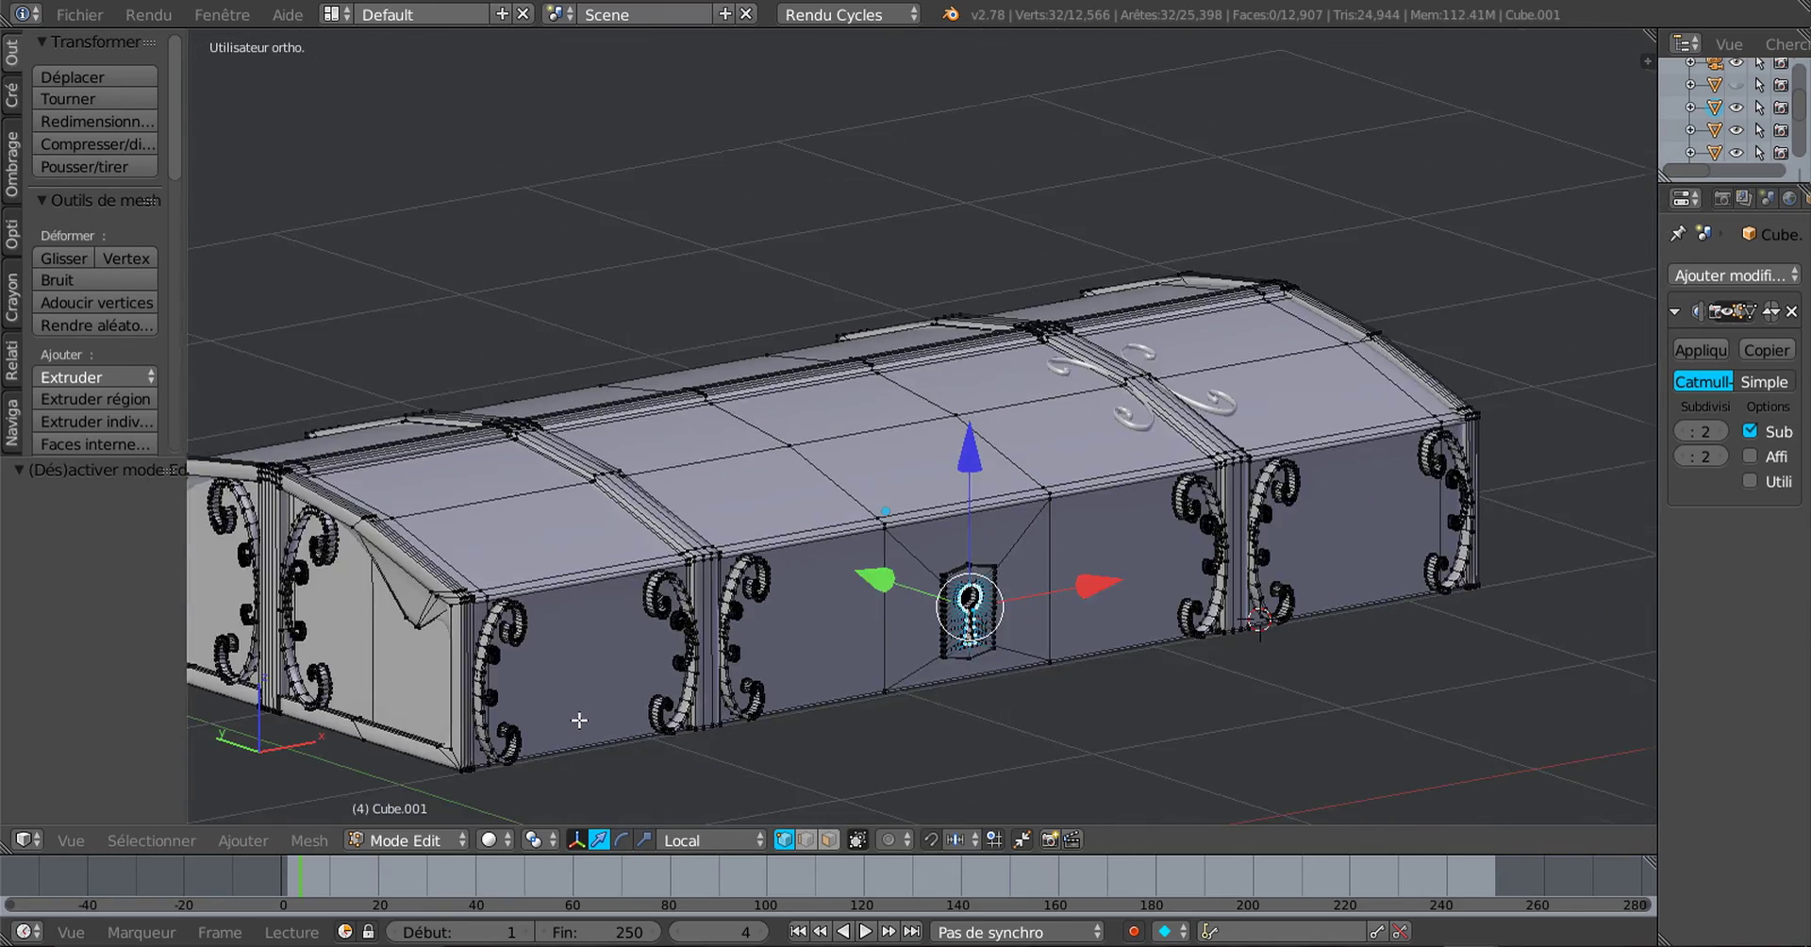
middle_click_drag(579, 719, 708, 705)
scroll(826, 702, "up", 2)
scroll(943, 641, "up", 2)
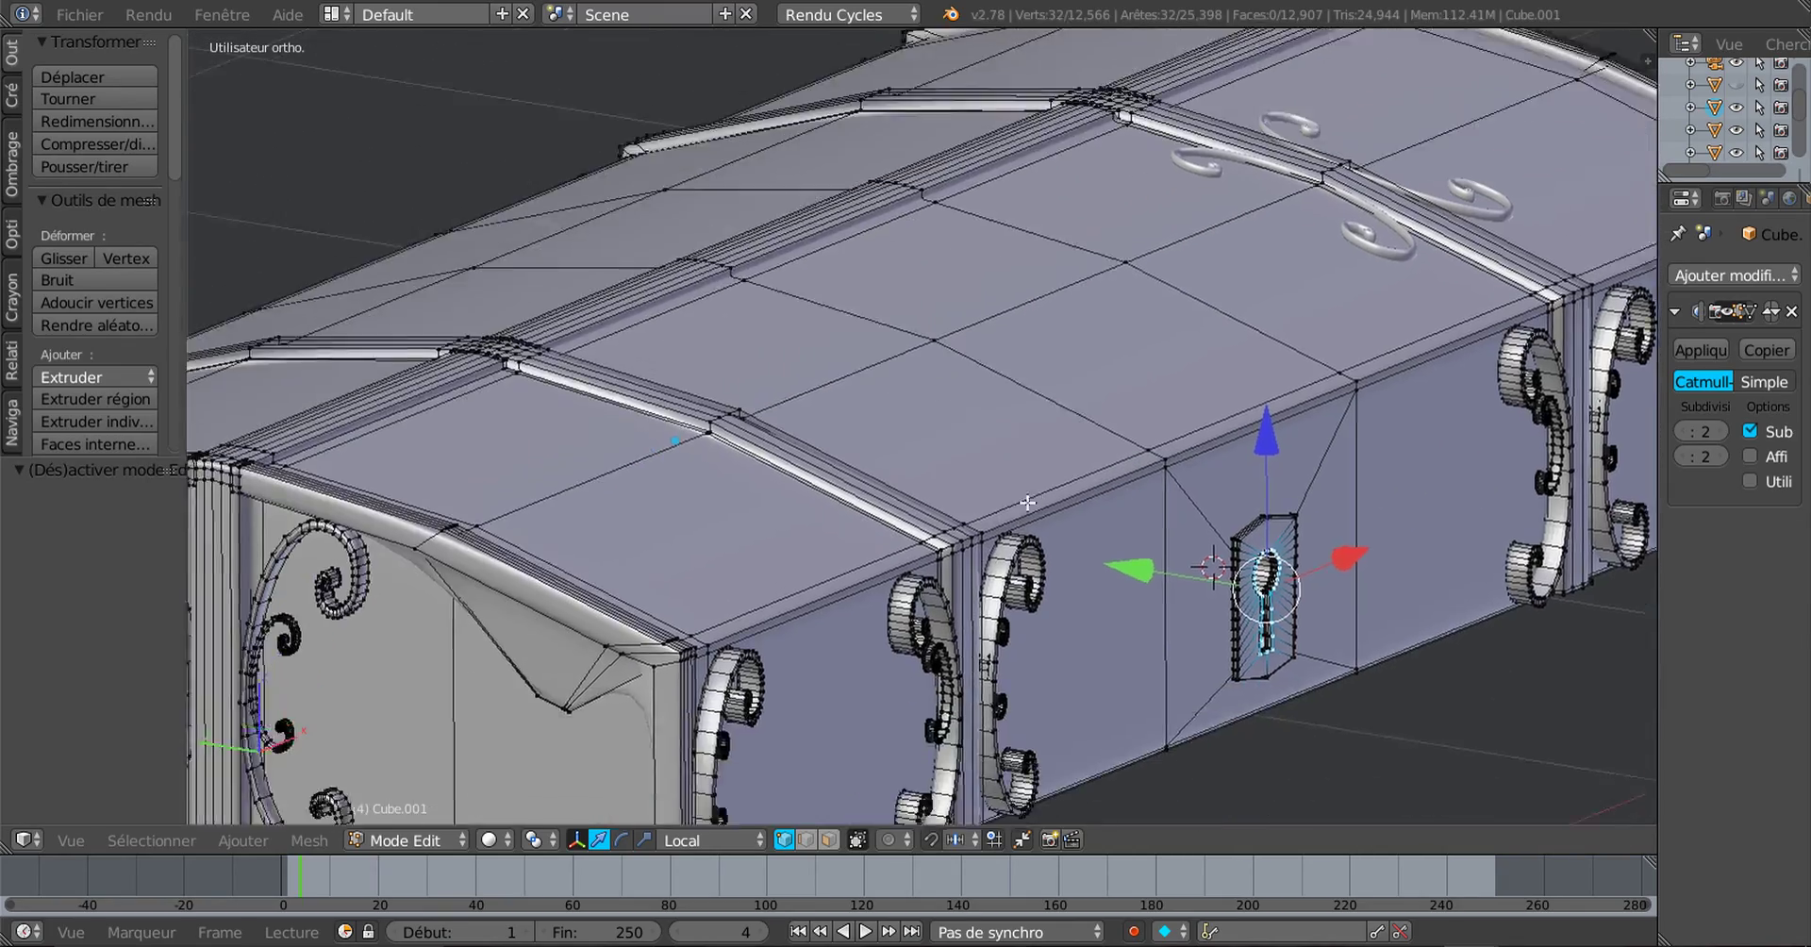
middle_click_drag(1027, 502, 1075, 435, "shift")
scroll(896, 566, "up", 2)
scroll(789, 677, "down", 2)
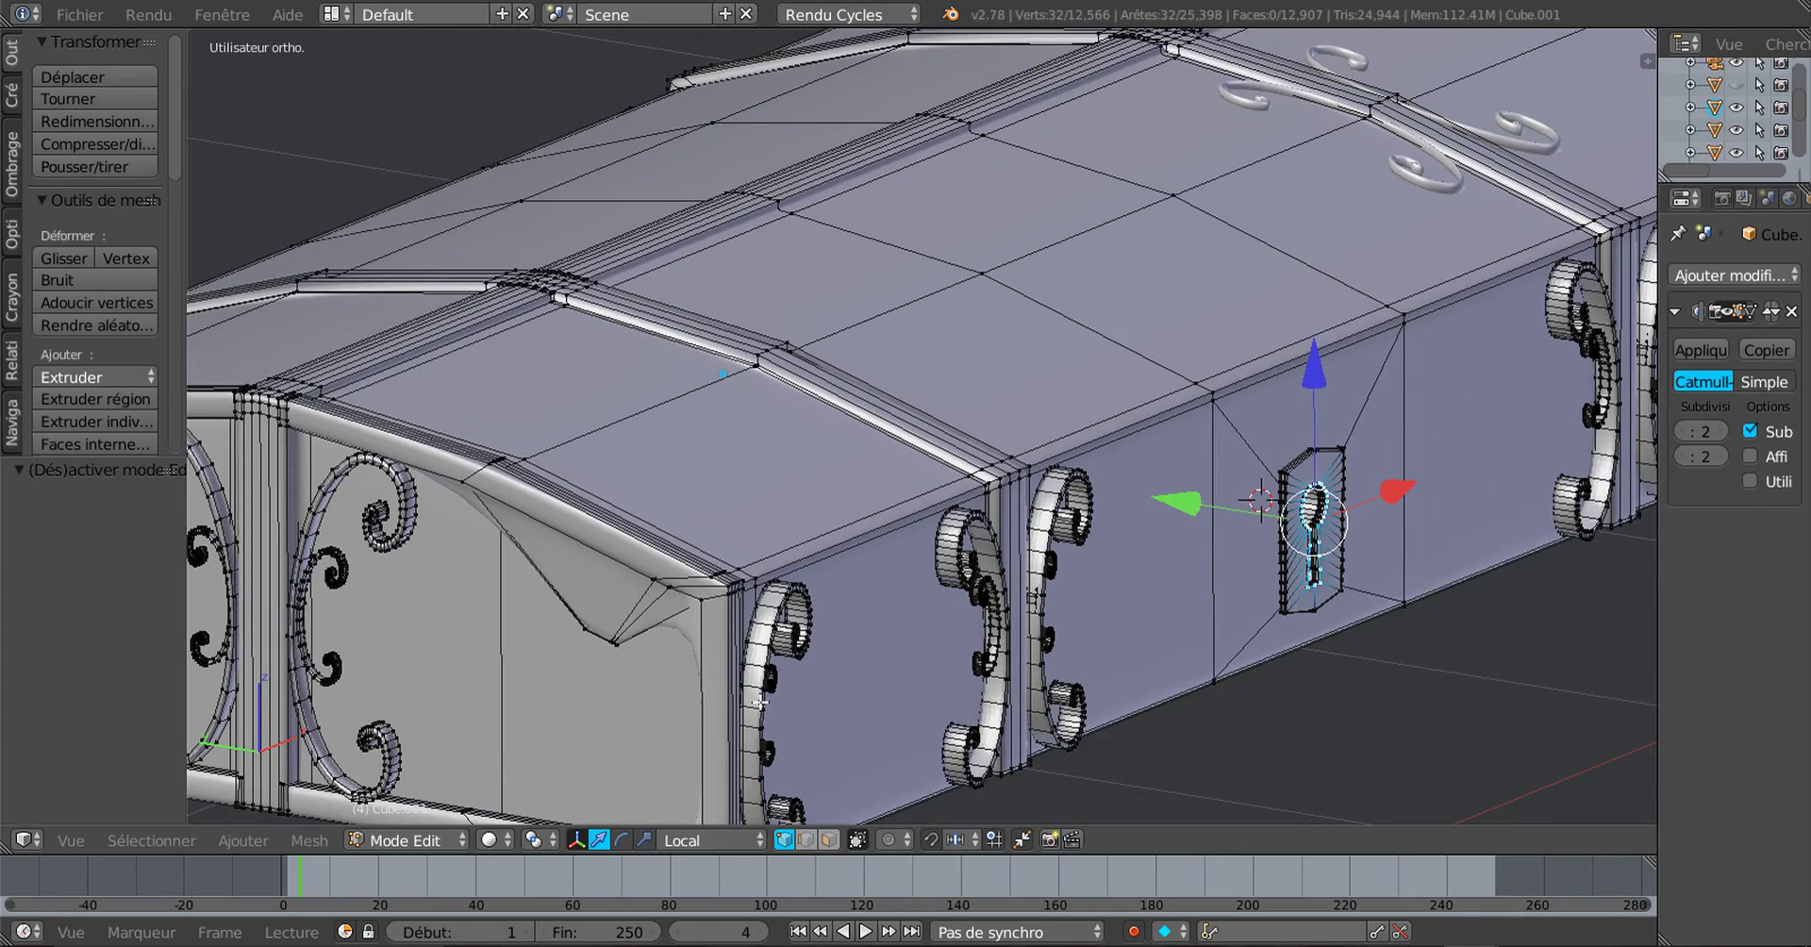
scroll(853, 712, "down", 3)
scroll(965, 706, "up", 3)
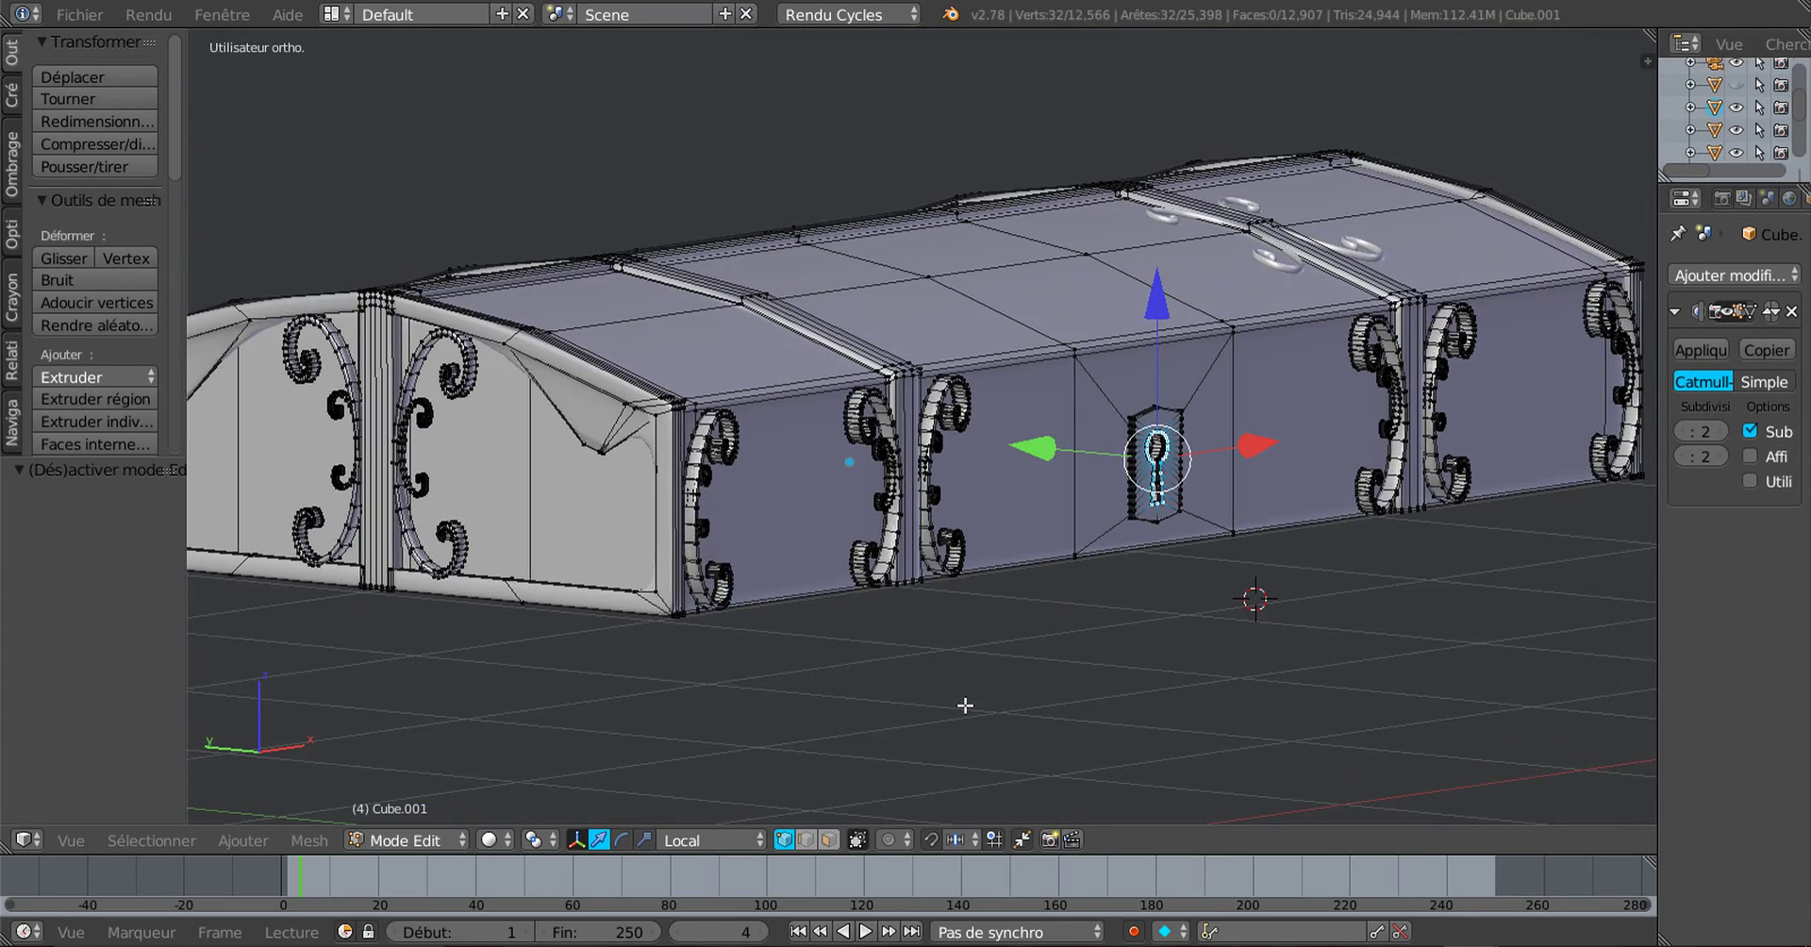
Step: Frame the whole lid at an angle and set the viewport shading to Rendered
scroll(971, 699, "down", 1)
middle_click_drag(1023, 654, 1025, 677)
scroll(1026, 676, "up", 1)
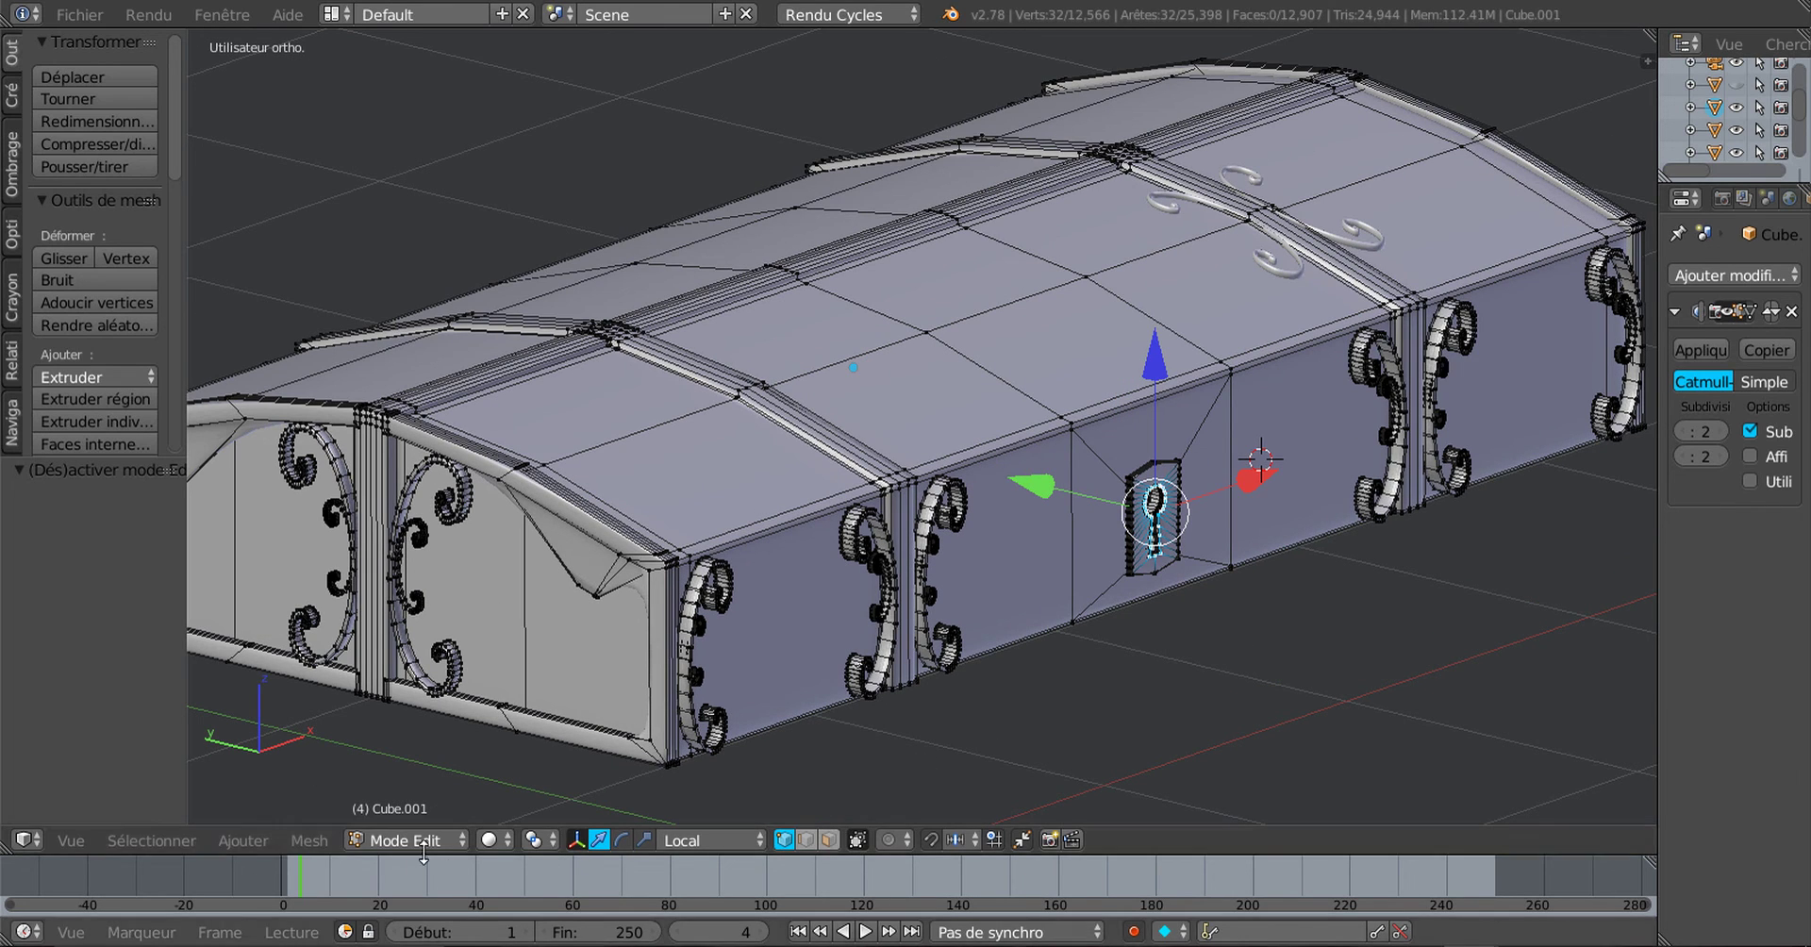
left_click(493, 840)
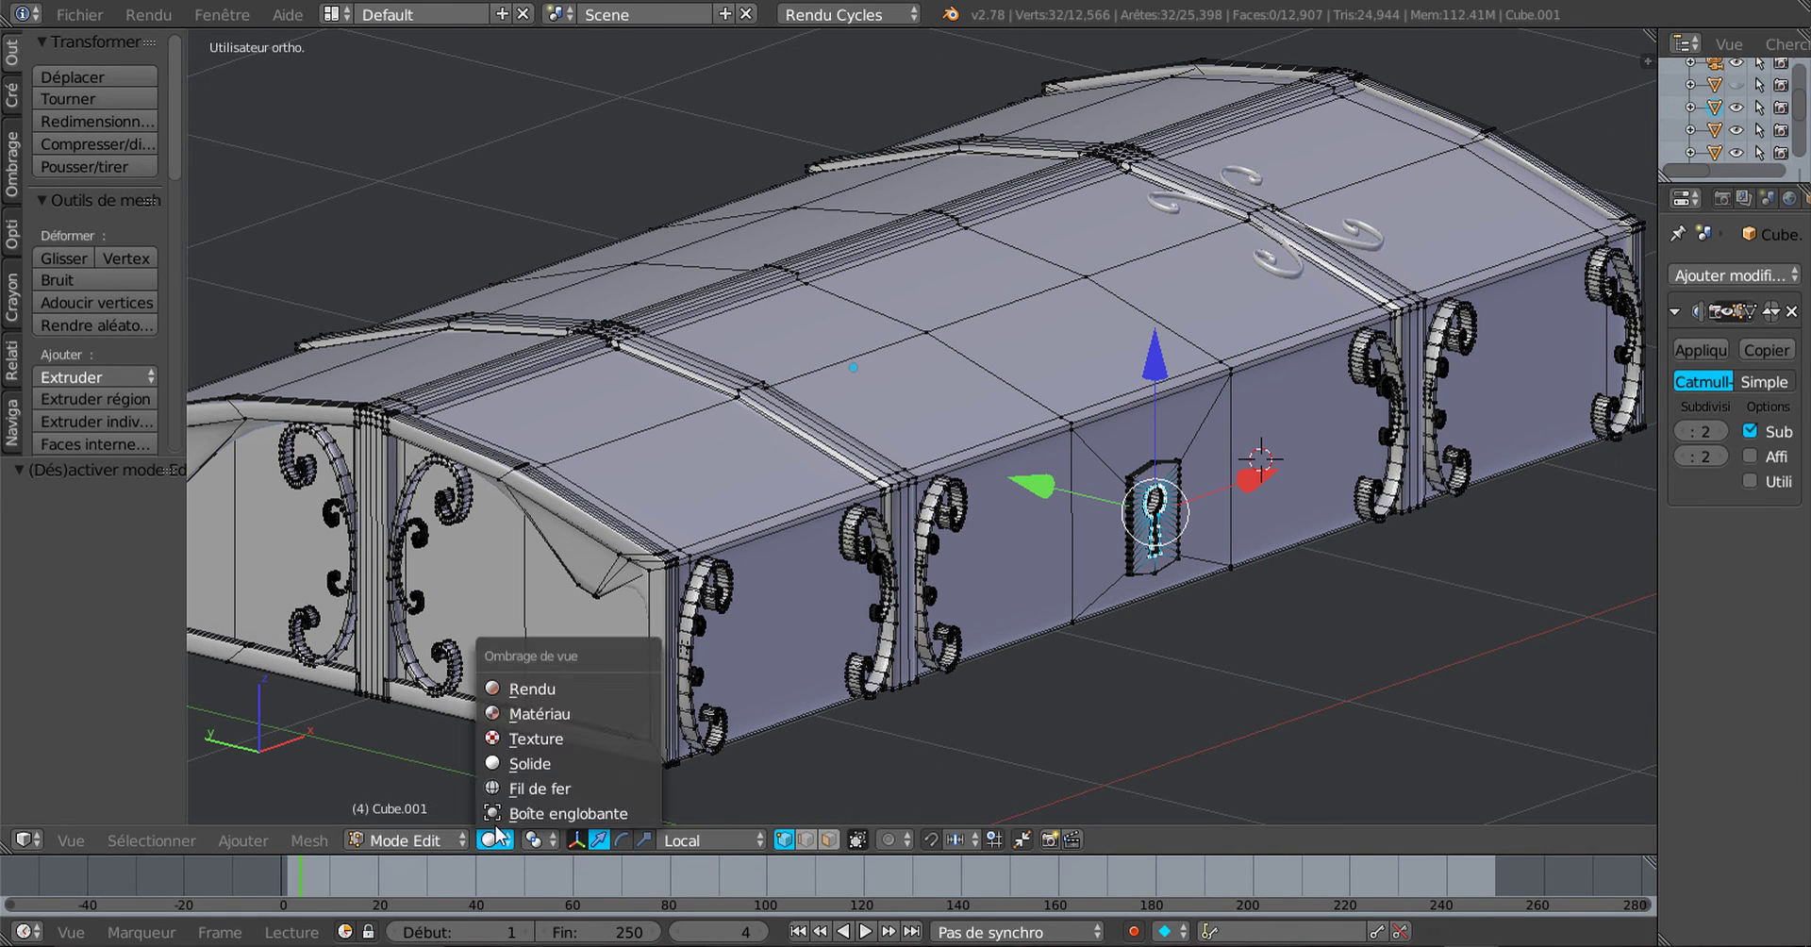
left_click(544, 698)
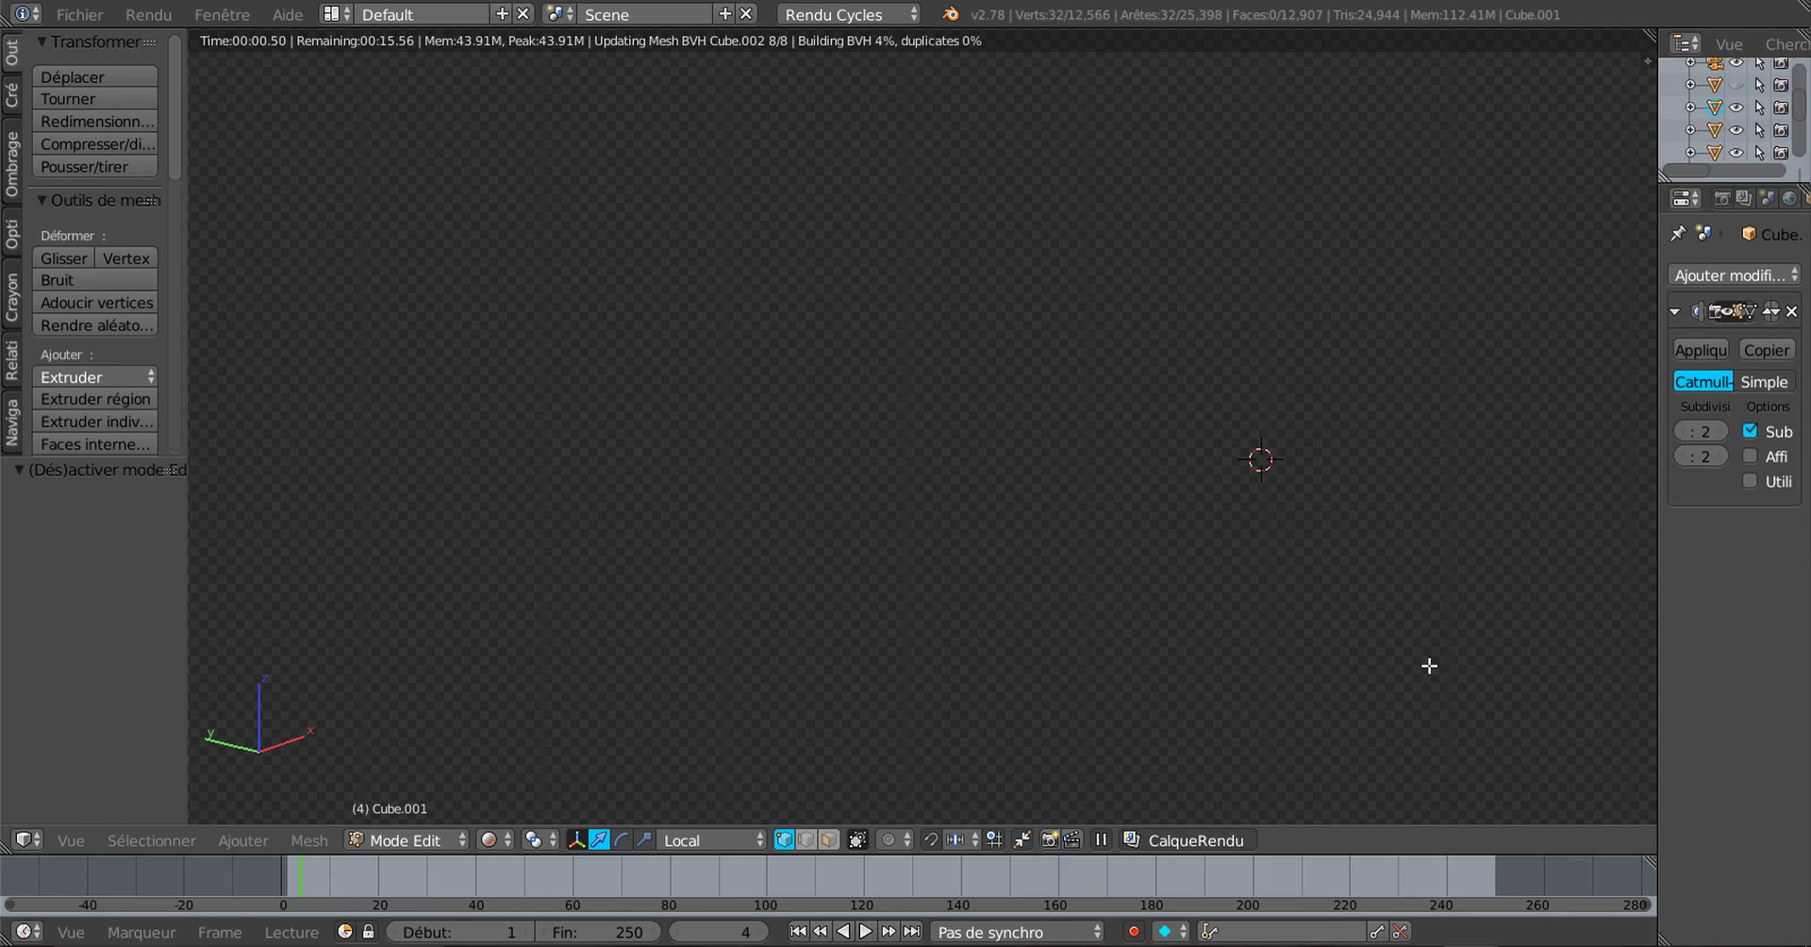